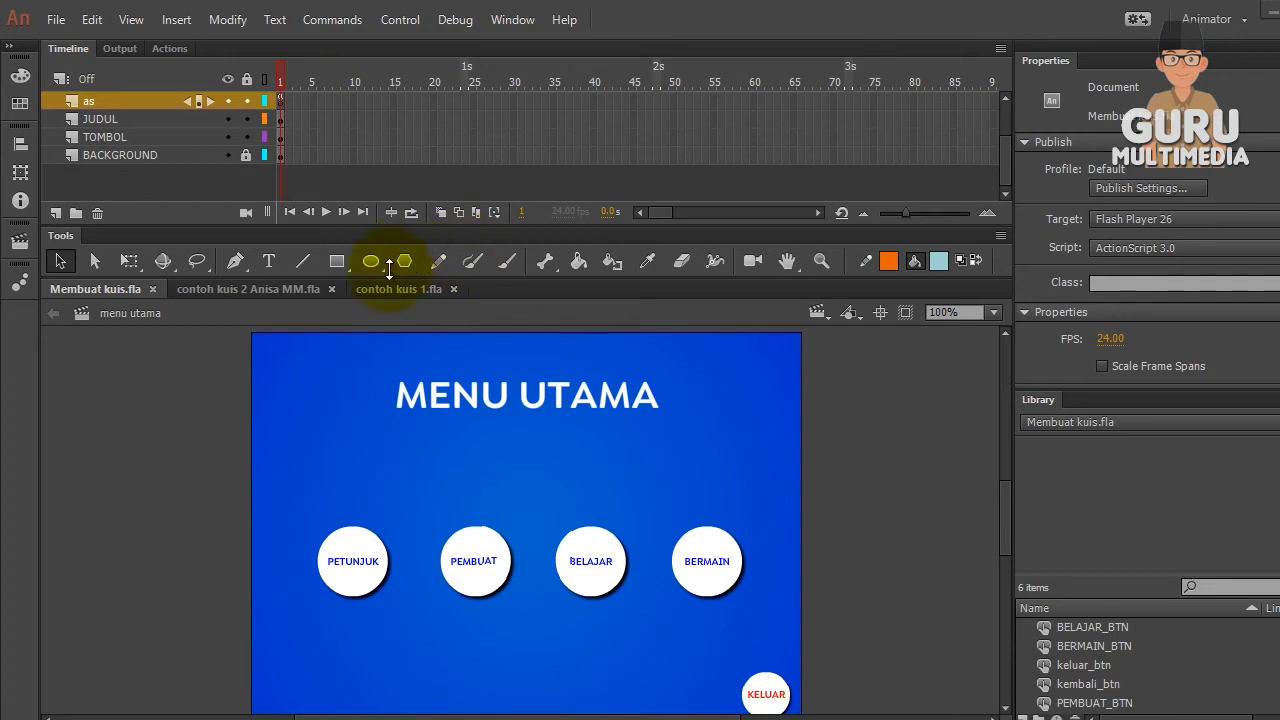
Review the contoh kuis 2 example frame by frame on the as layer, from the name entry page through the questions to the score page
left_click(398, 290)
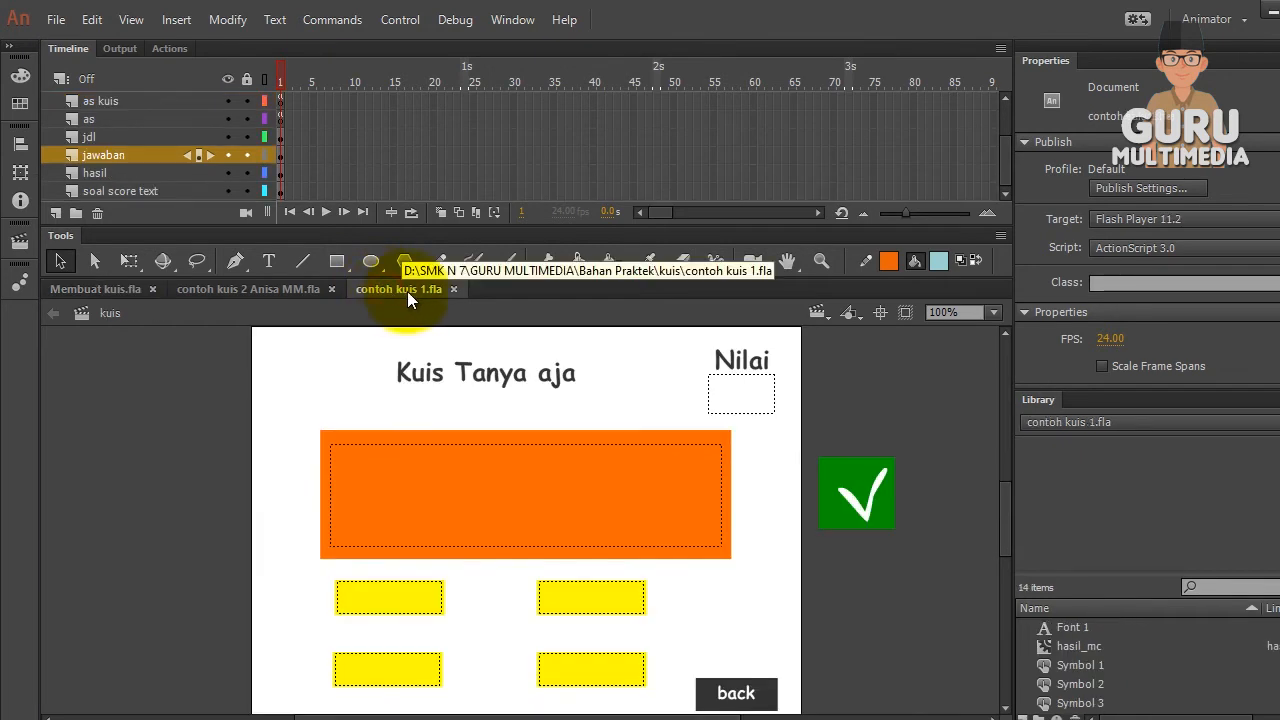
left_click(272, 289)
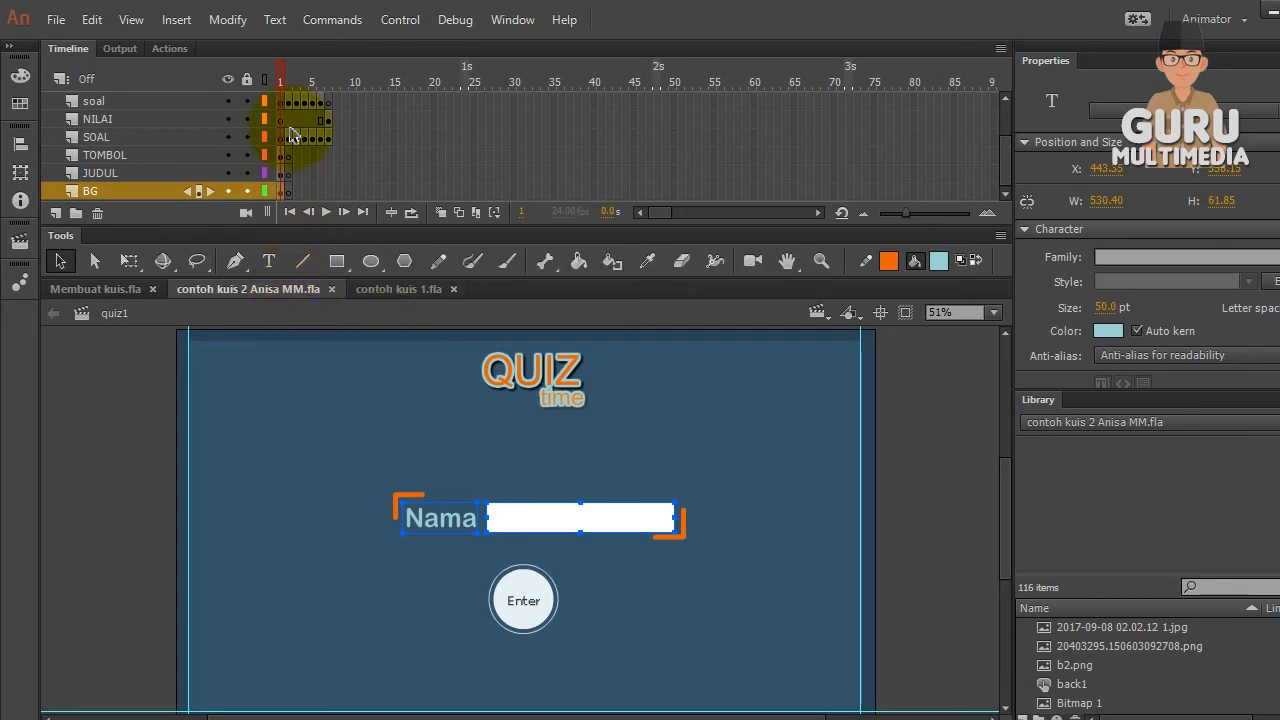
scroll(287, 158, "up", 3)
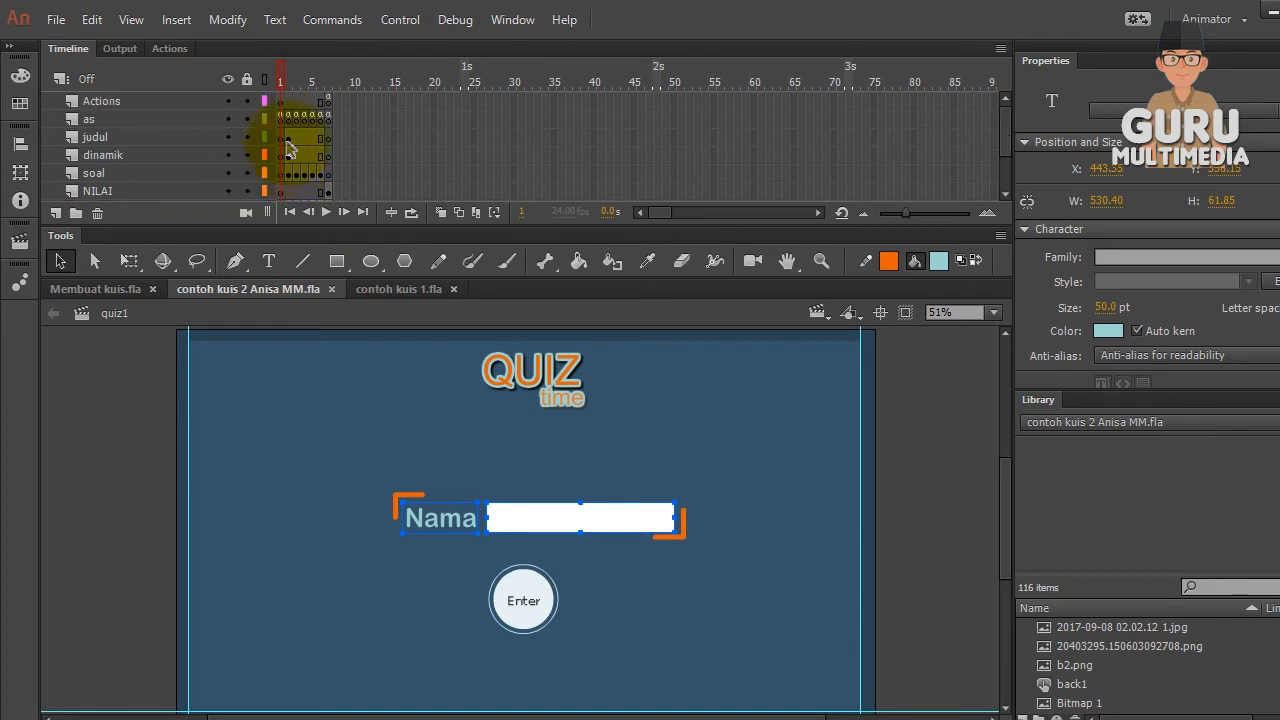
left_click(289, 120)
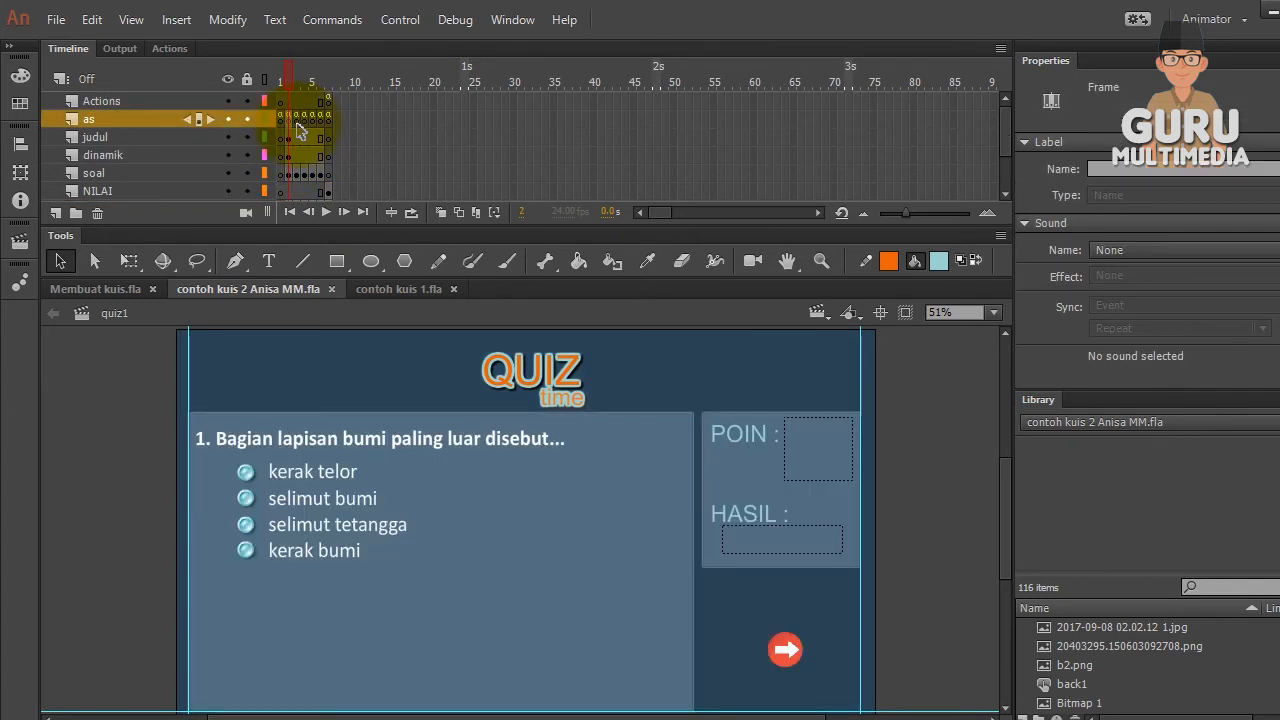
left_click(297, 121)
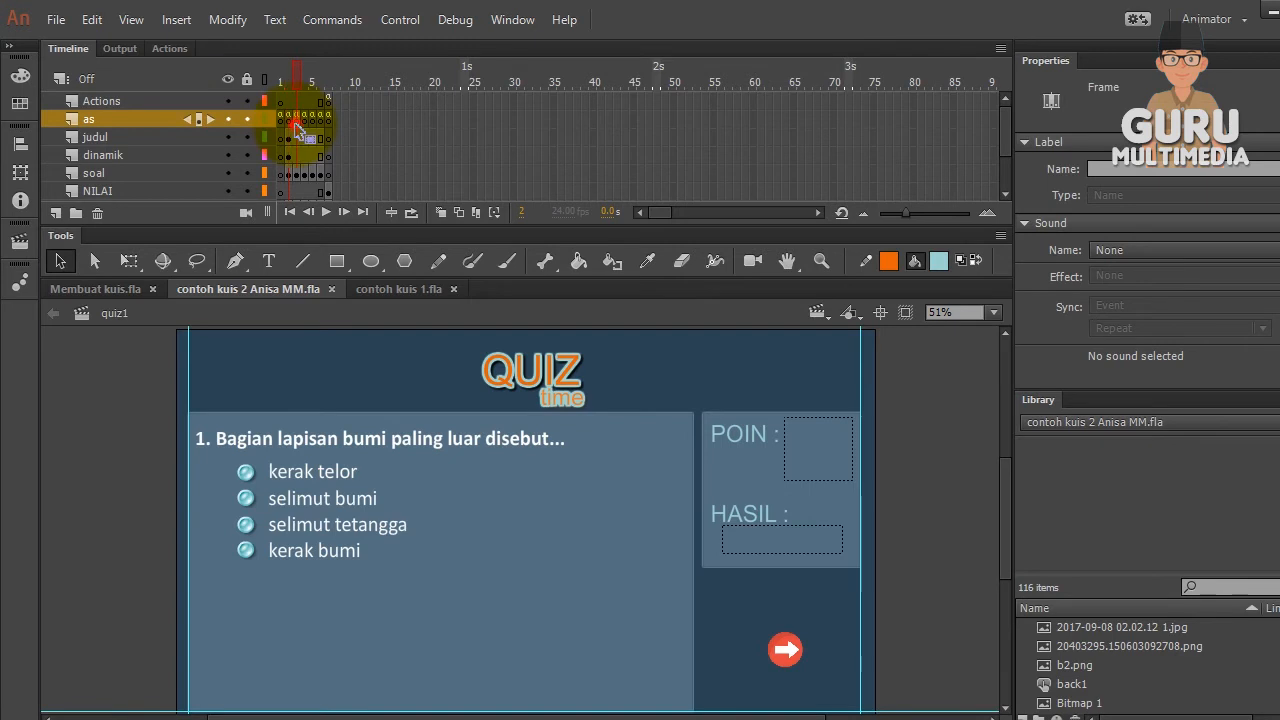
left_click(305, 121)
left_click(313, 121)
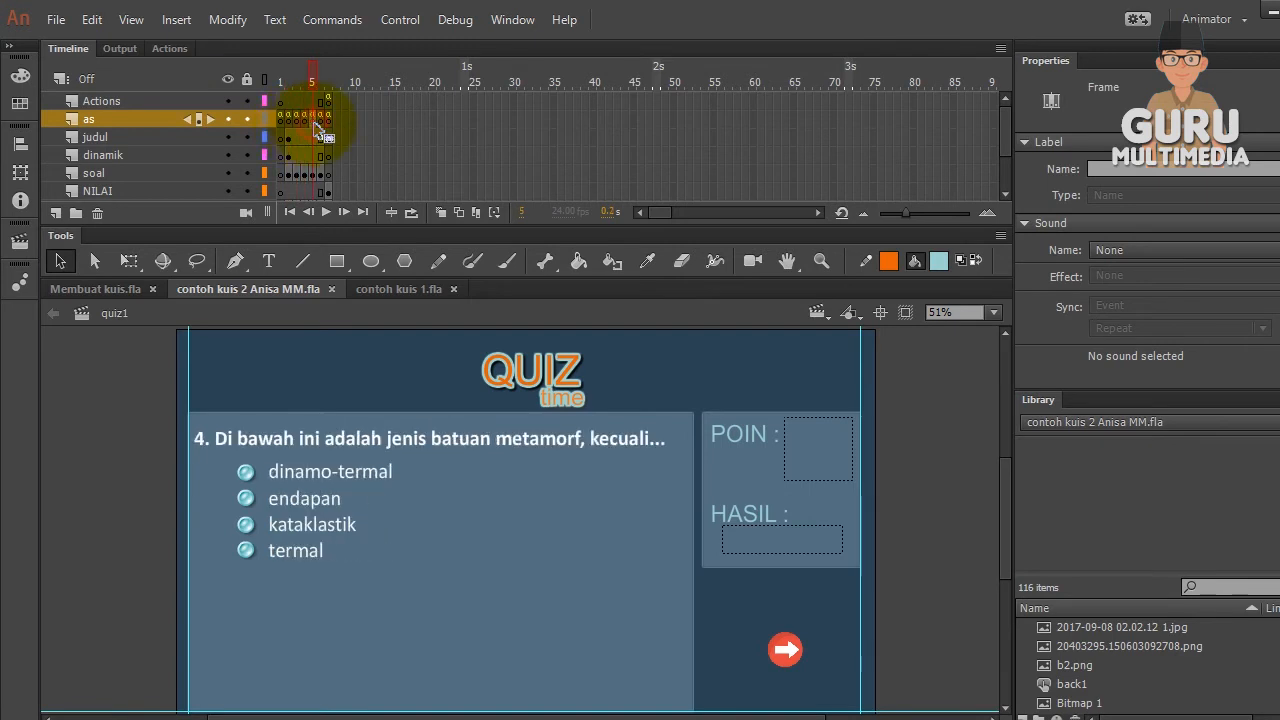
left_click(288, 123)
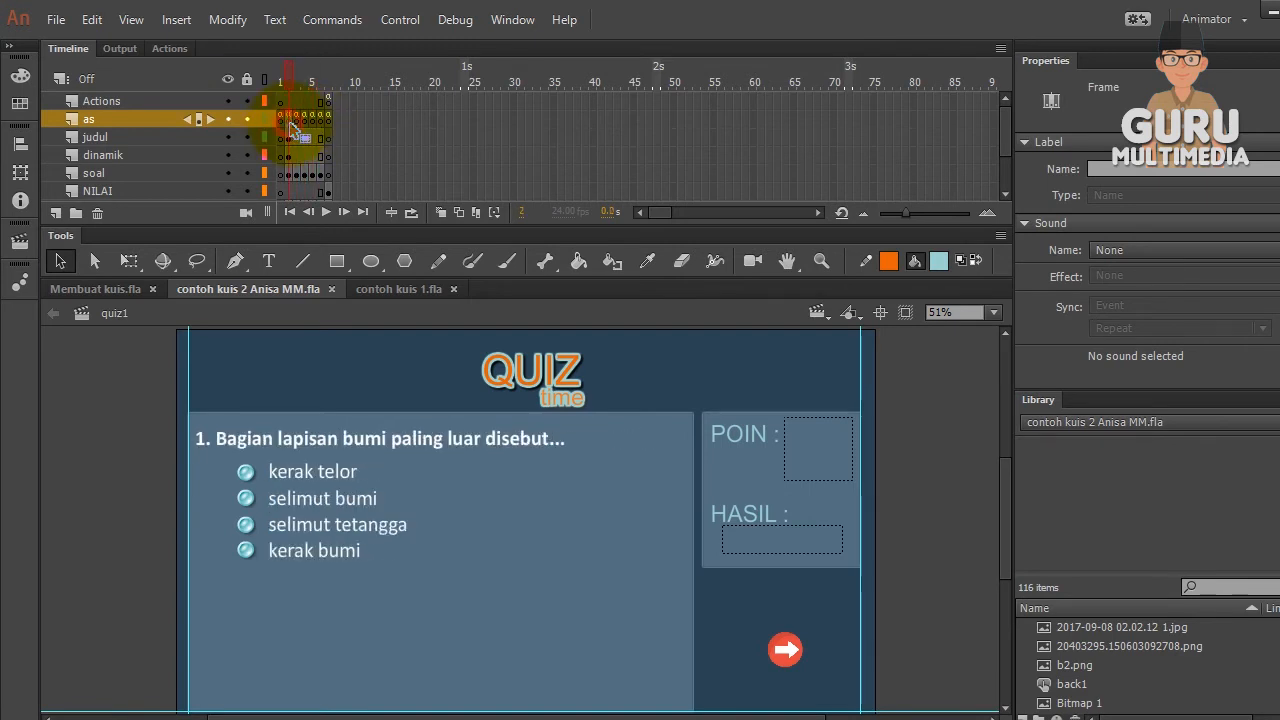
left_click(296, 123)
left_click(281, 124)
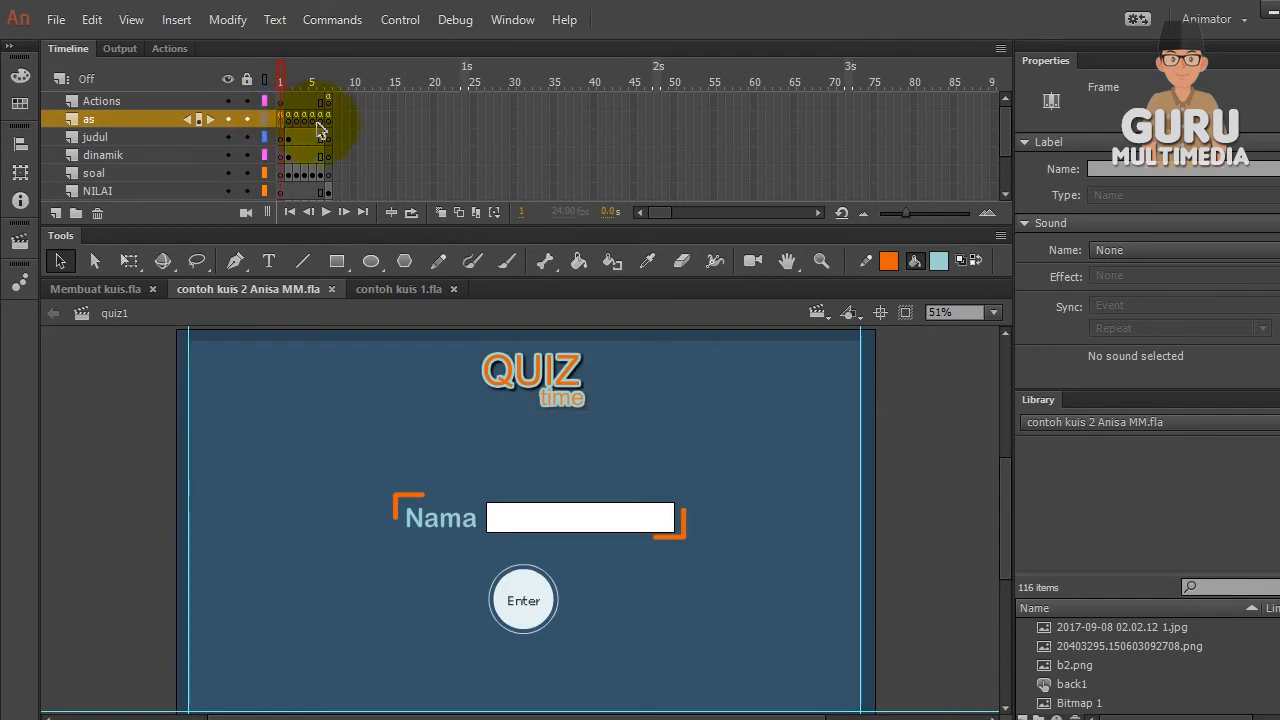
left_click(319, 122)
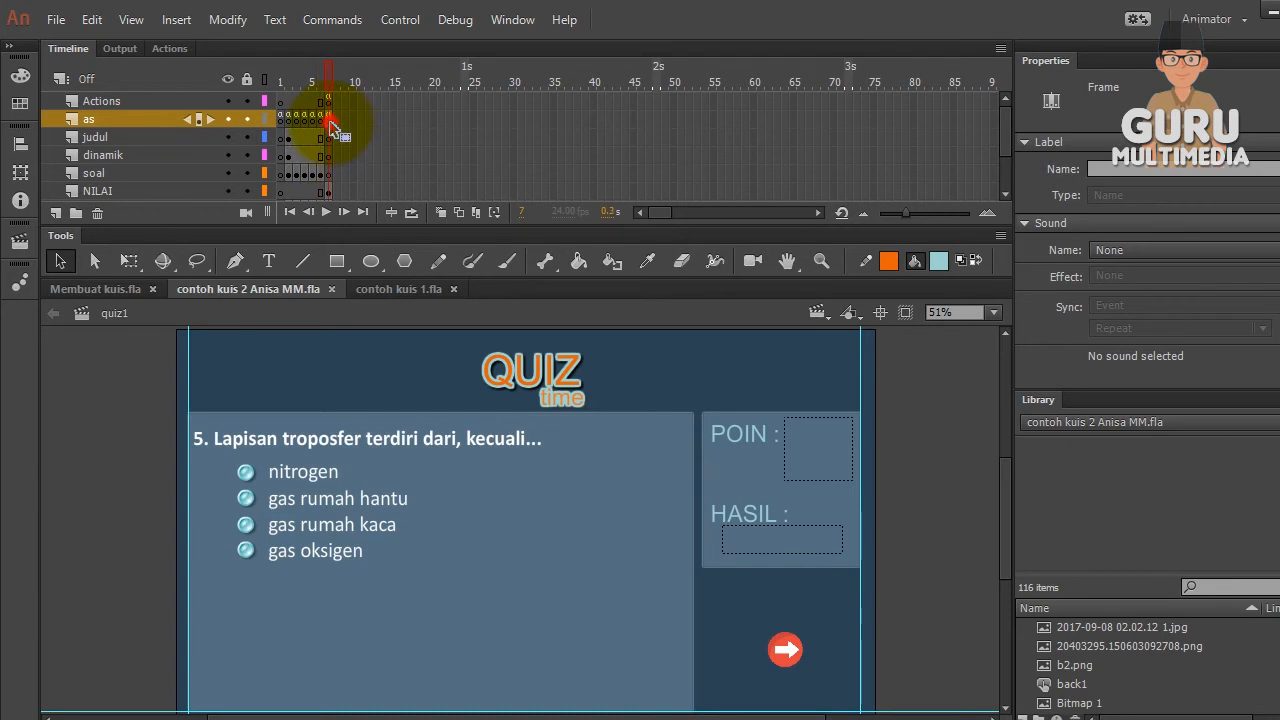
left_click(331, 130)
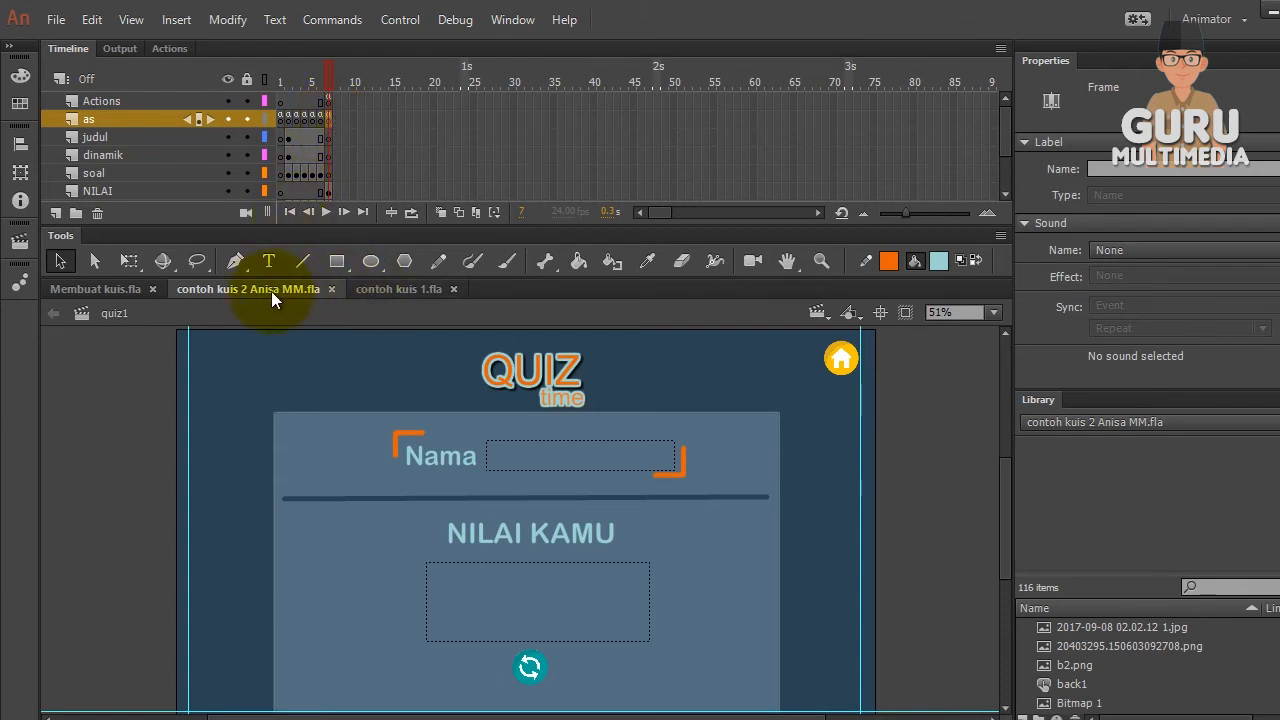
Test the contoh kuis 1 movie, answer the question "Siapa paling sakti?" with Super, and close the preview
left_click(401, 289)
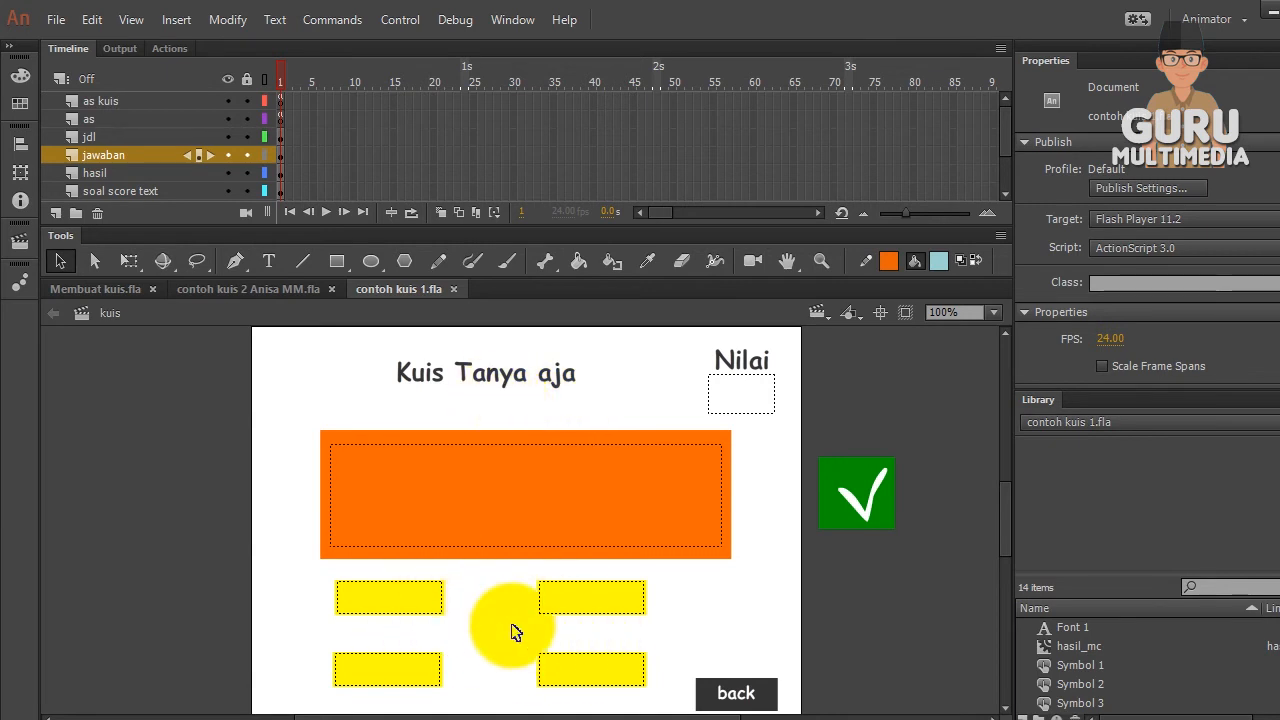
left_click(399, 21)
left_click(470, 211)
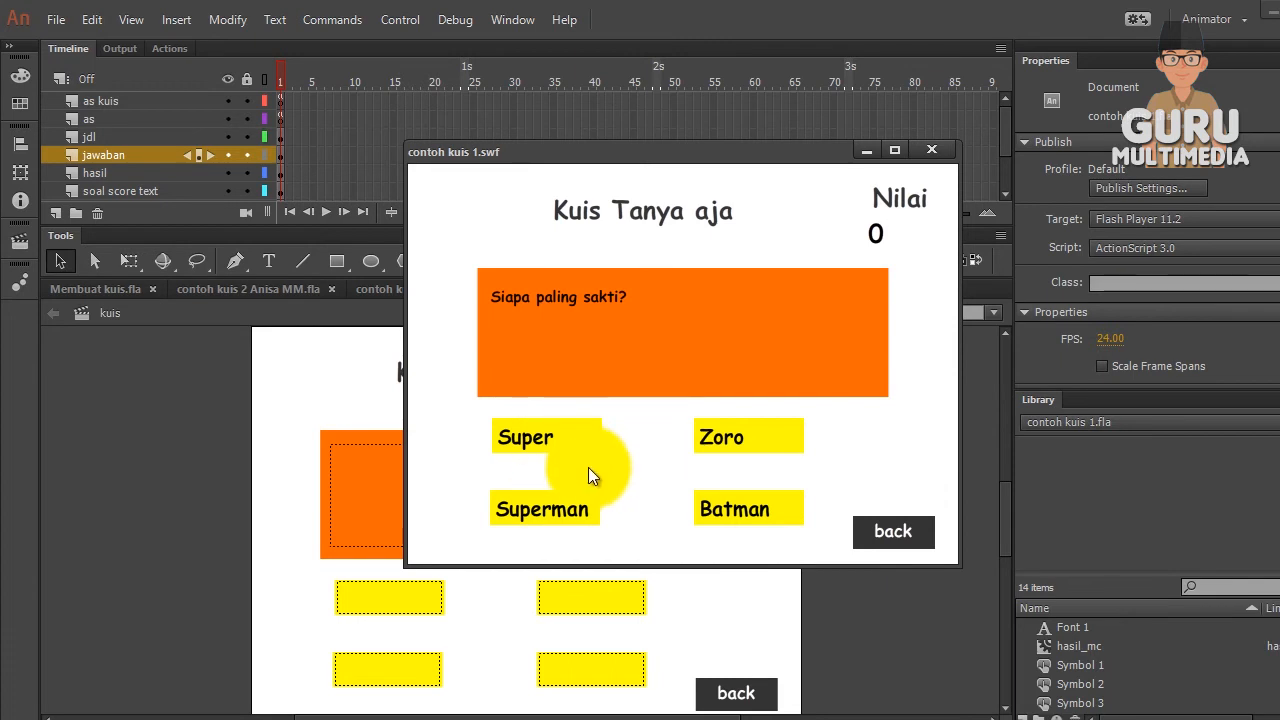
left_click(557, 445)
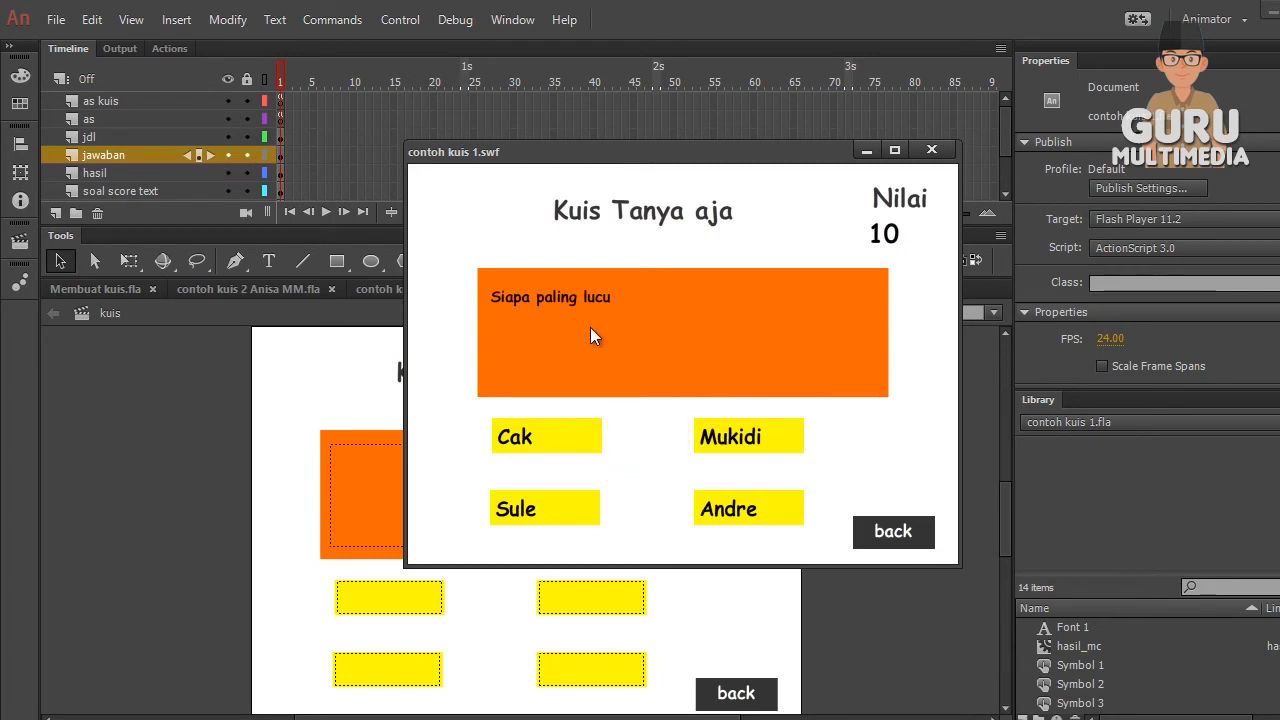
left_click(931, 149)
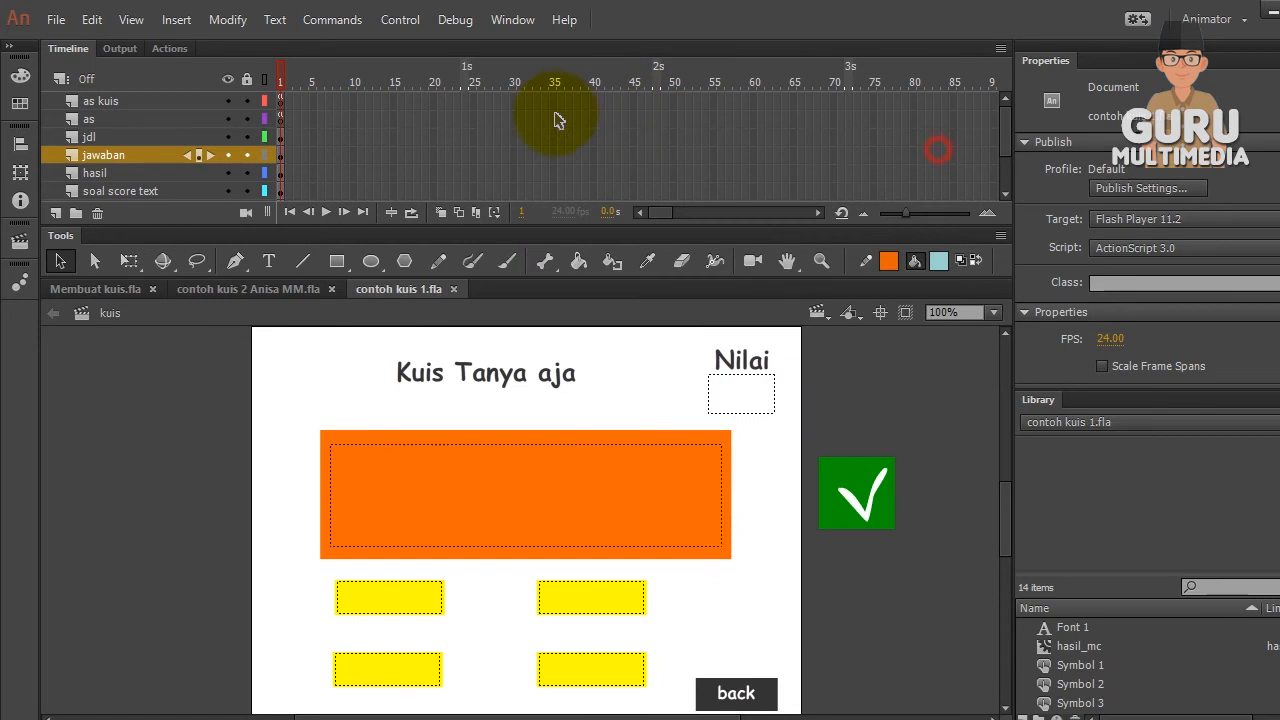
Test the movie again, answer the question "Siapa paling lucu" with Sule, and close the preview
left_click(400, 20)
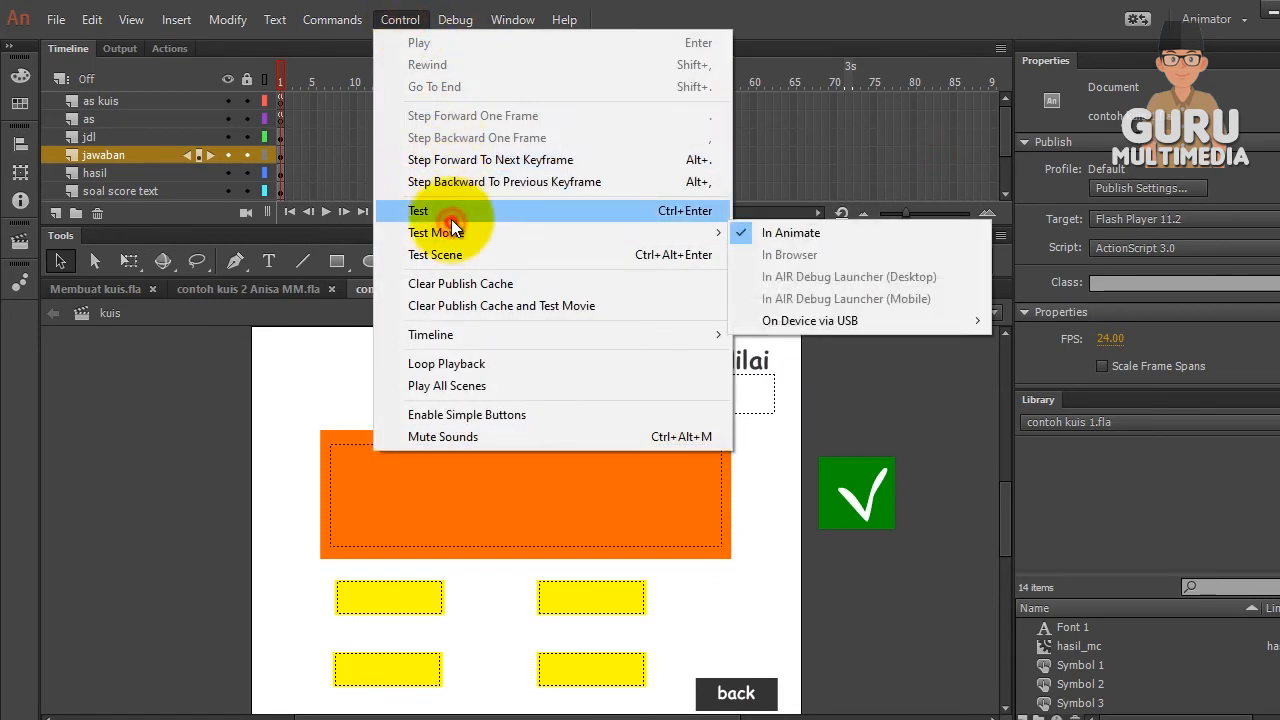
left_click(451, 211)
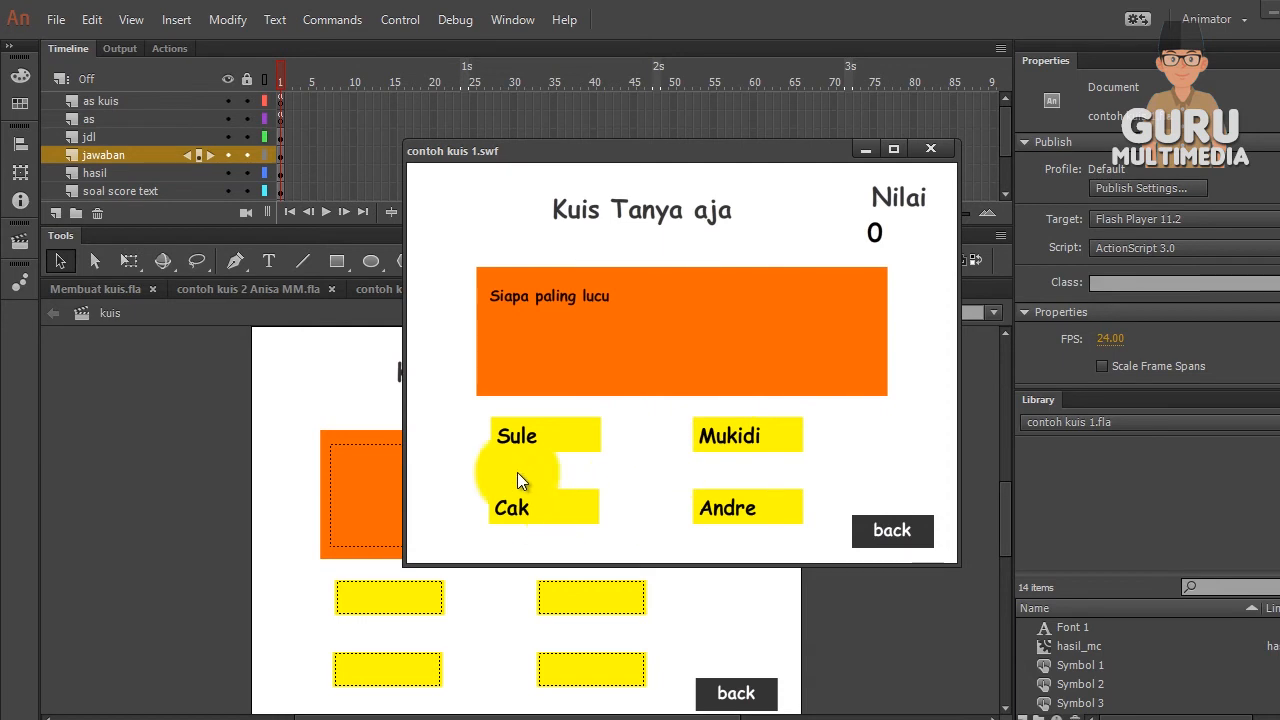
left_click(557, 442)
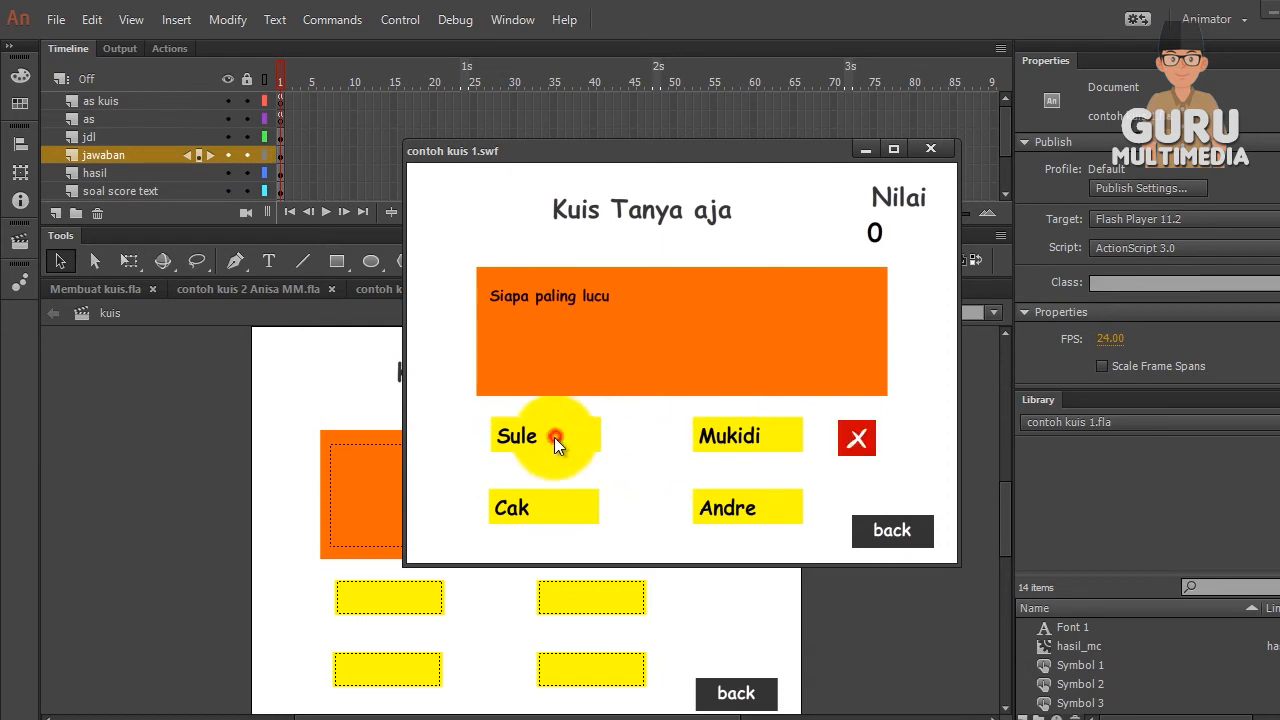
left_click(931, 150)
Check the document's scene list and view the ActionScript on frame 1 of the as layer
left_click(281, 121)
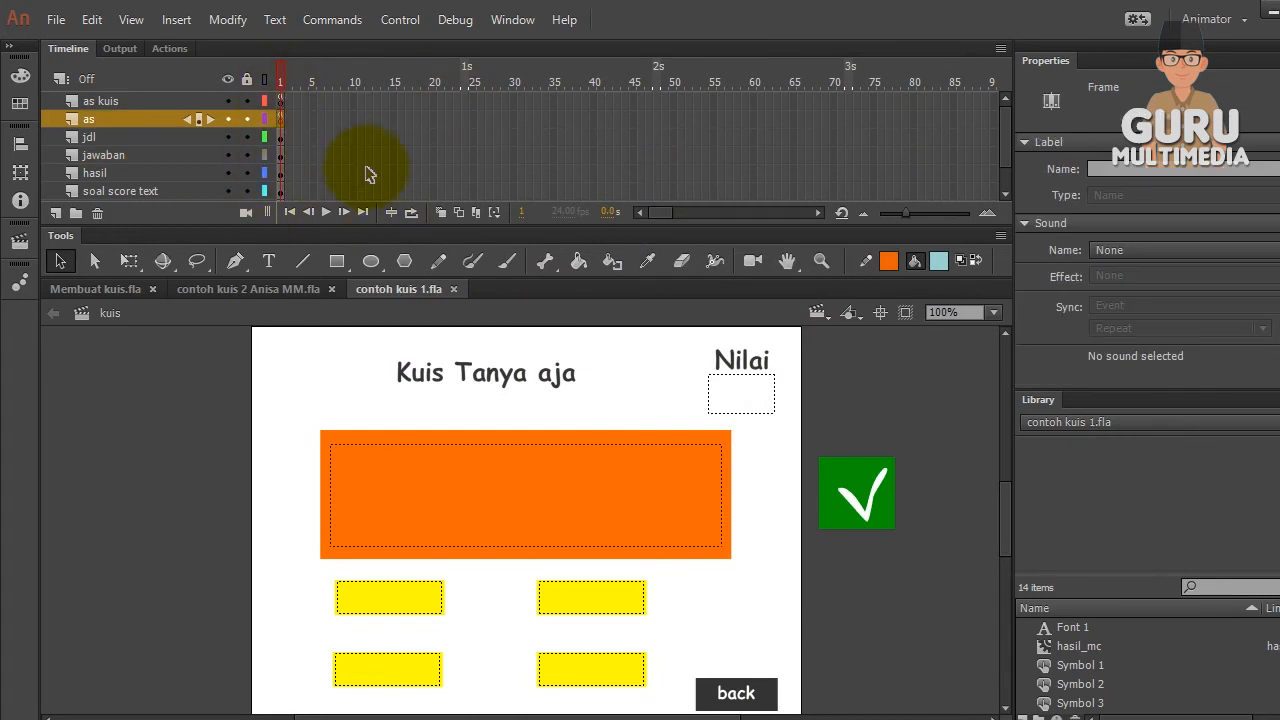
left_click(19, 243)
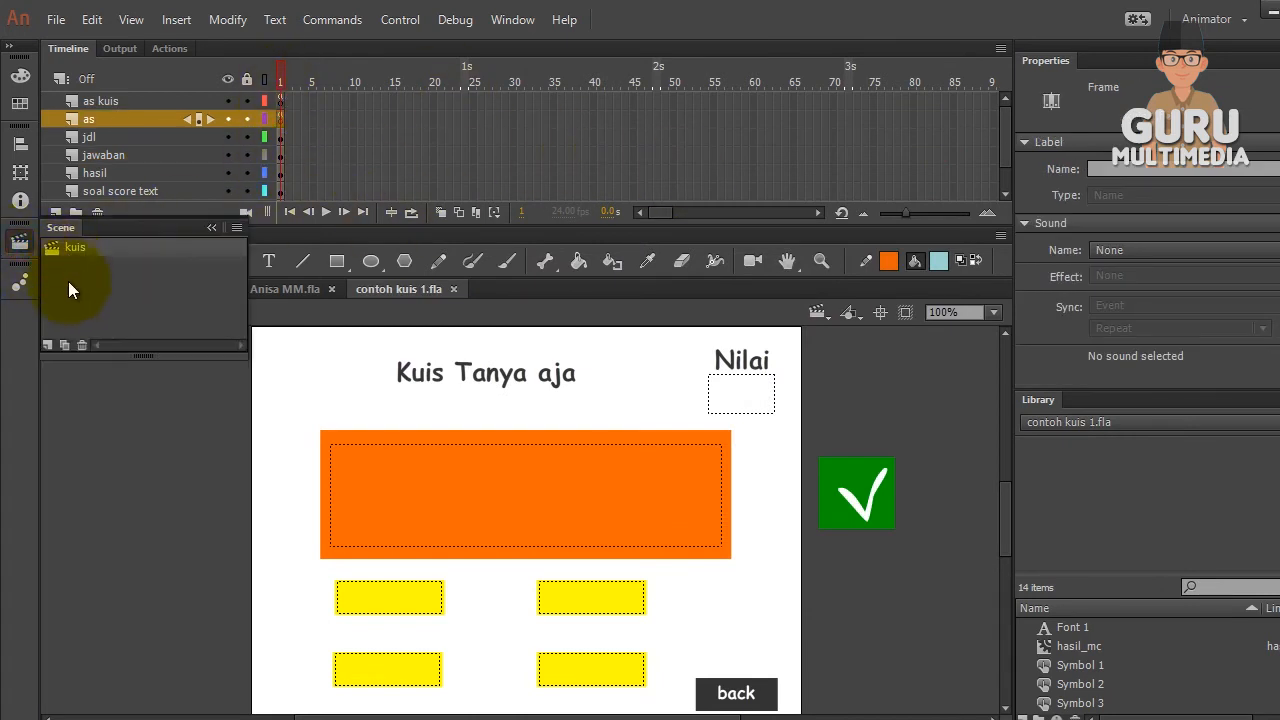
left_click(20, 245)
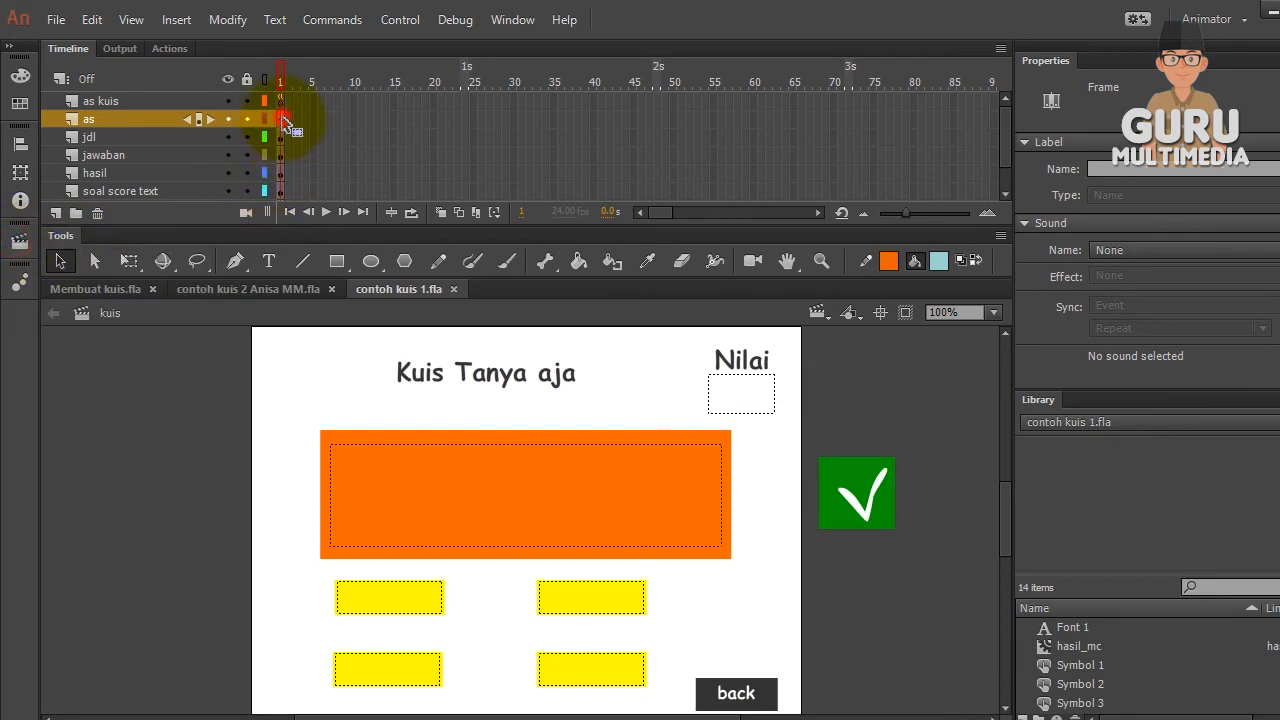
right_click(284, 121)
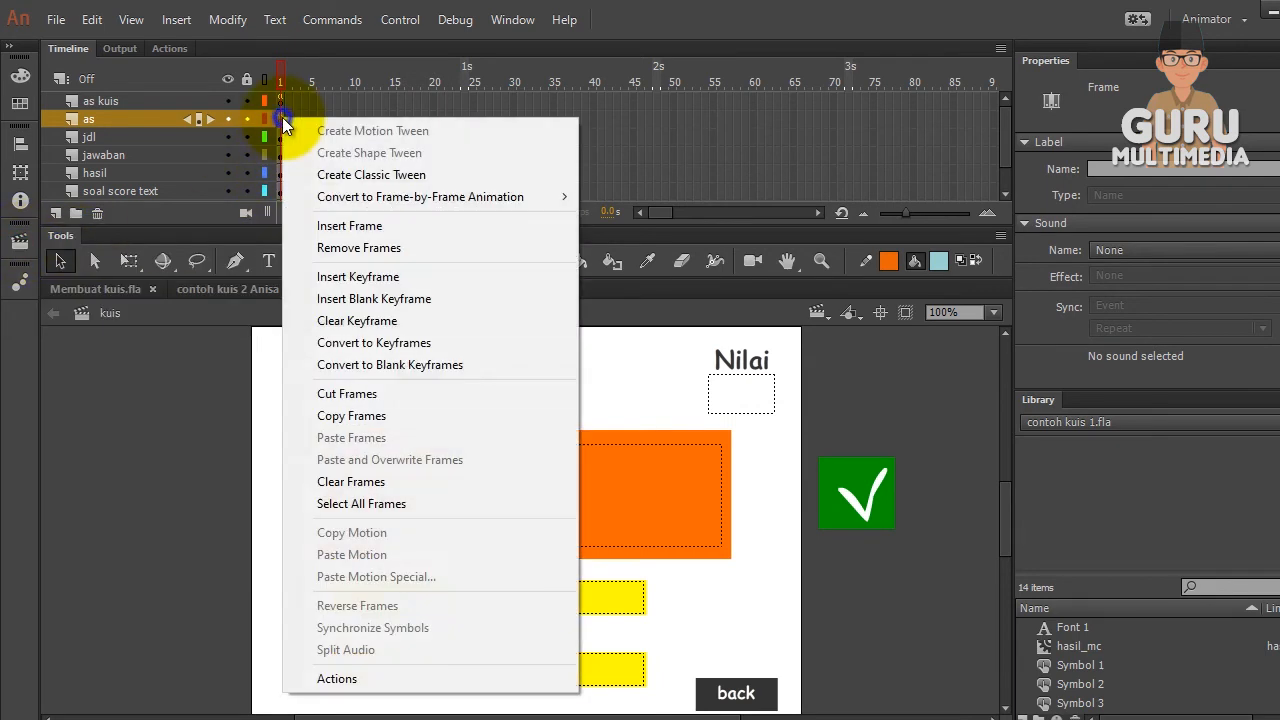
left_click(412, 678)
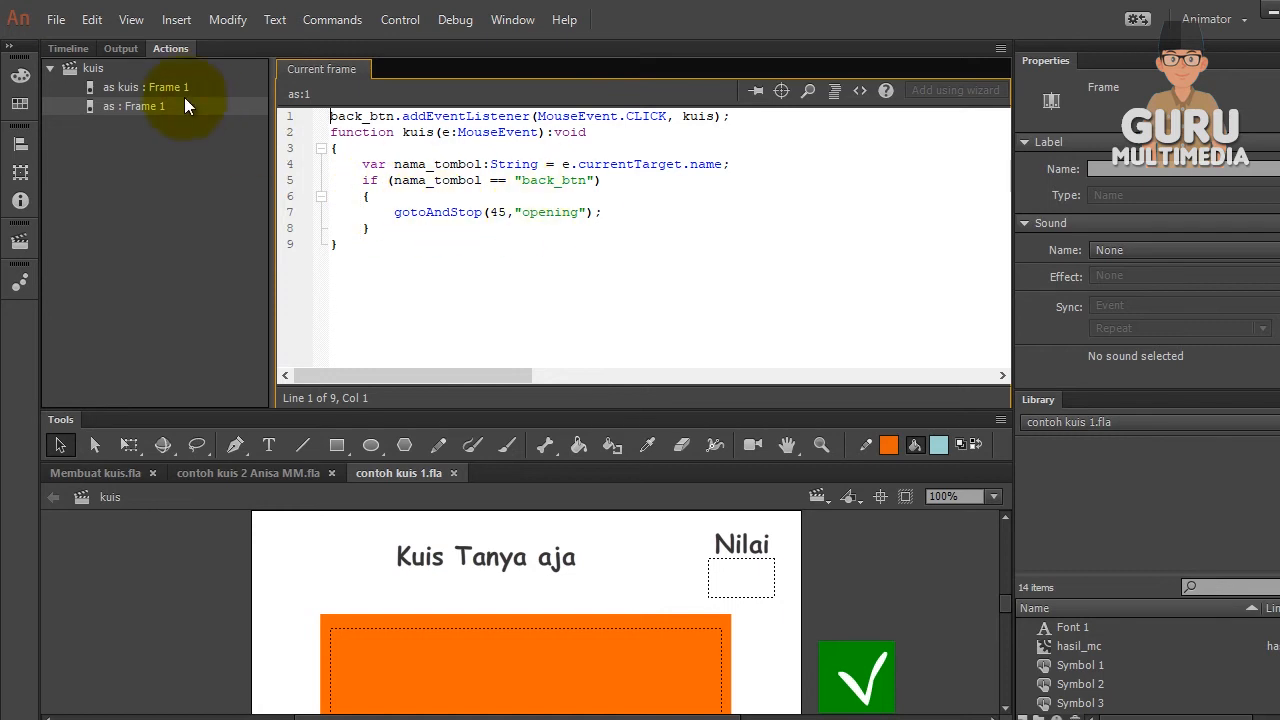
Open the ActionScript on frame 1 of the as kuis layer
left_click(70, 48)
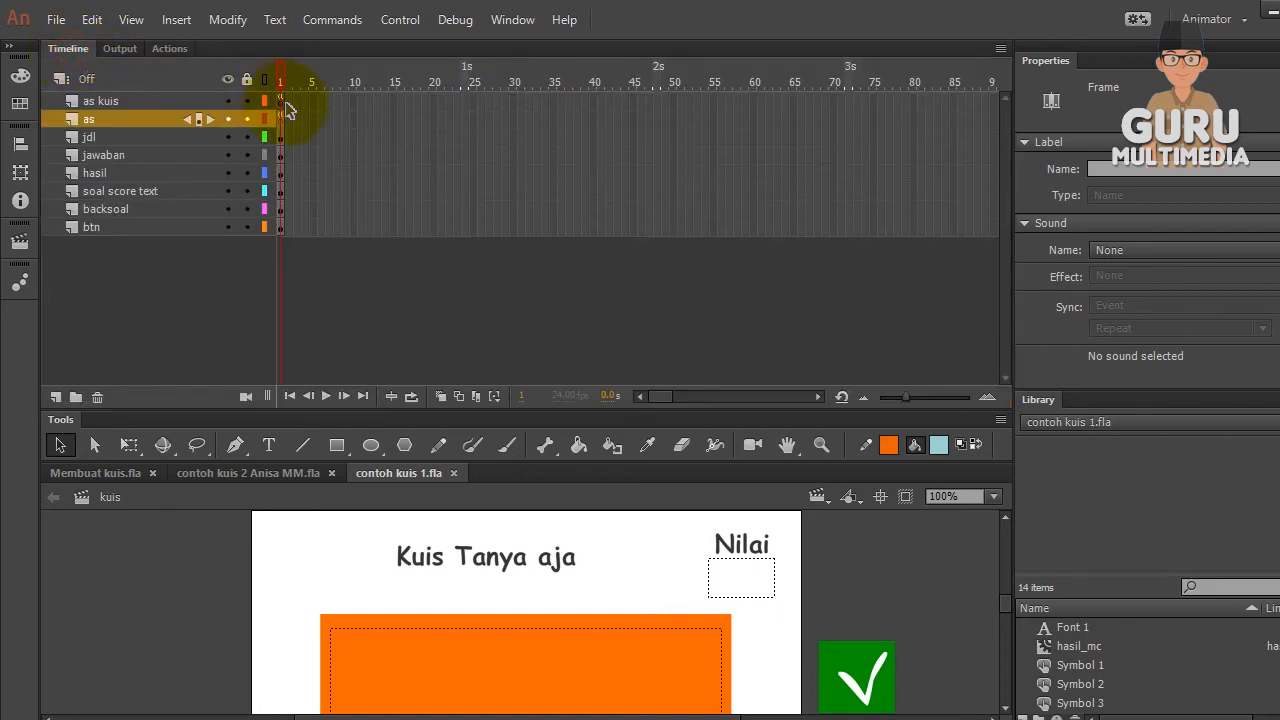
right_click(283, 106)
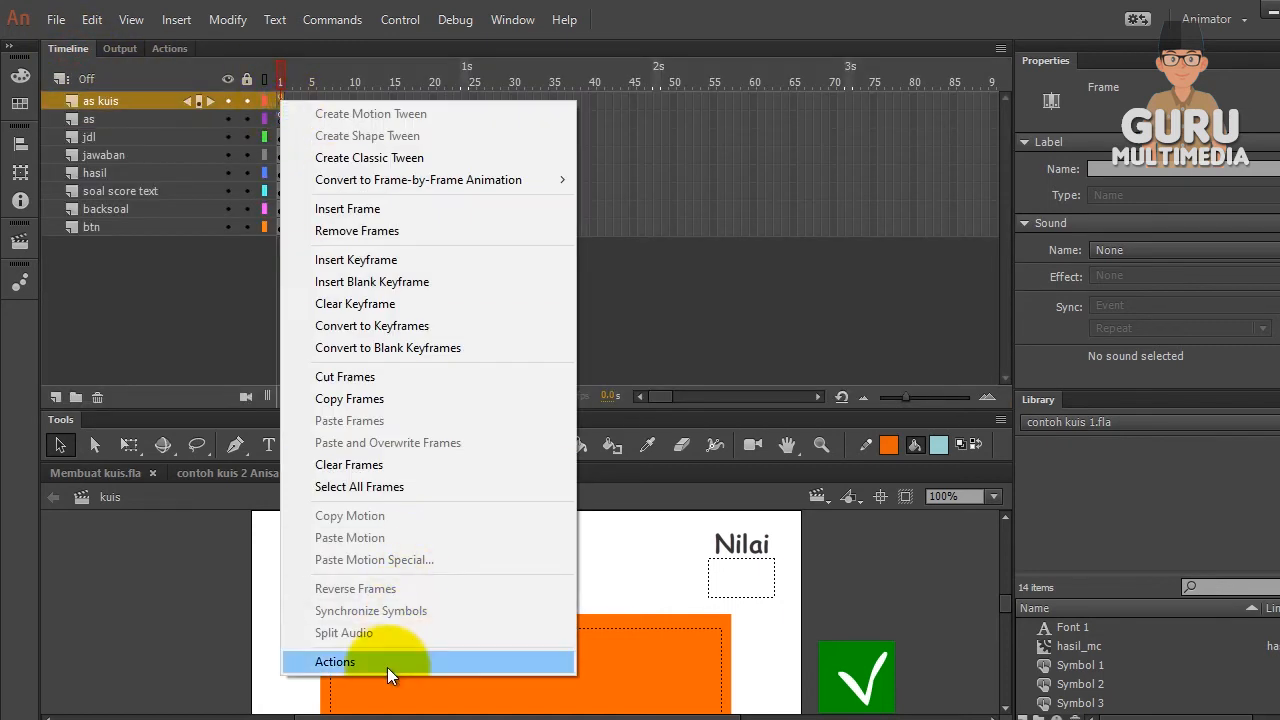
left_click(394, 663)
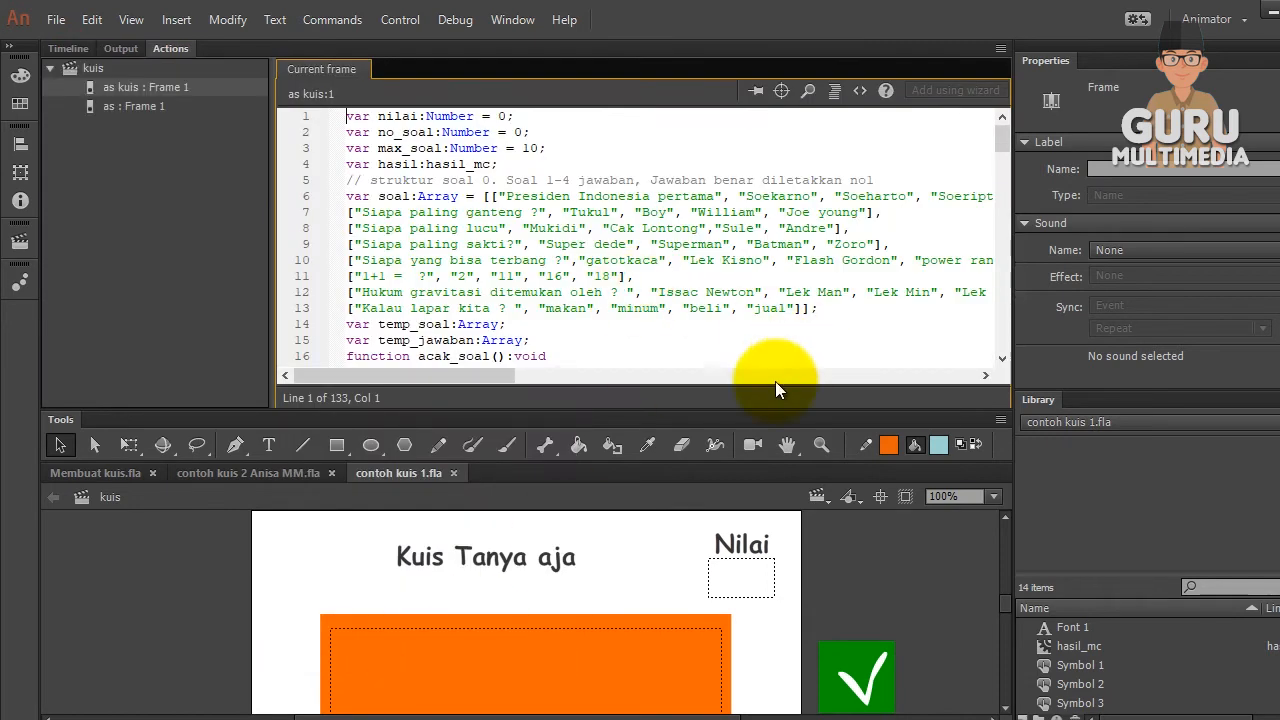
Undock the script editor into a floating window and enlarge it in height and width
left_click_drag(168, 48, 306, 96)
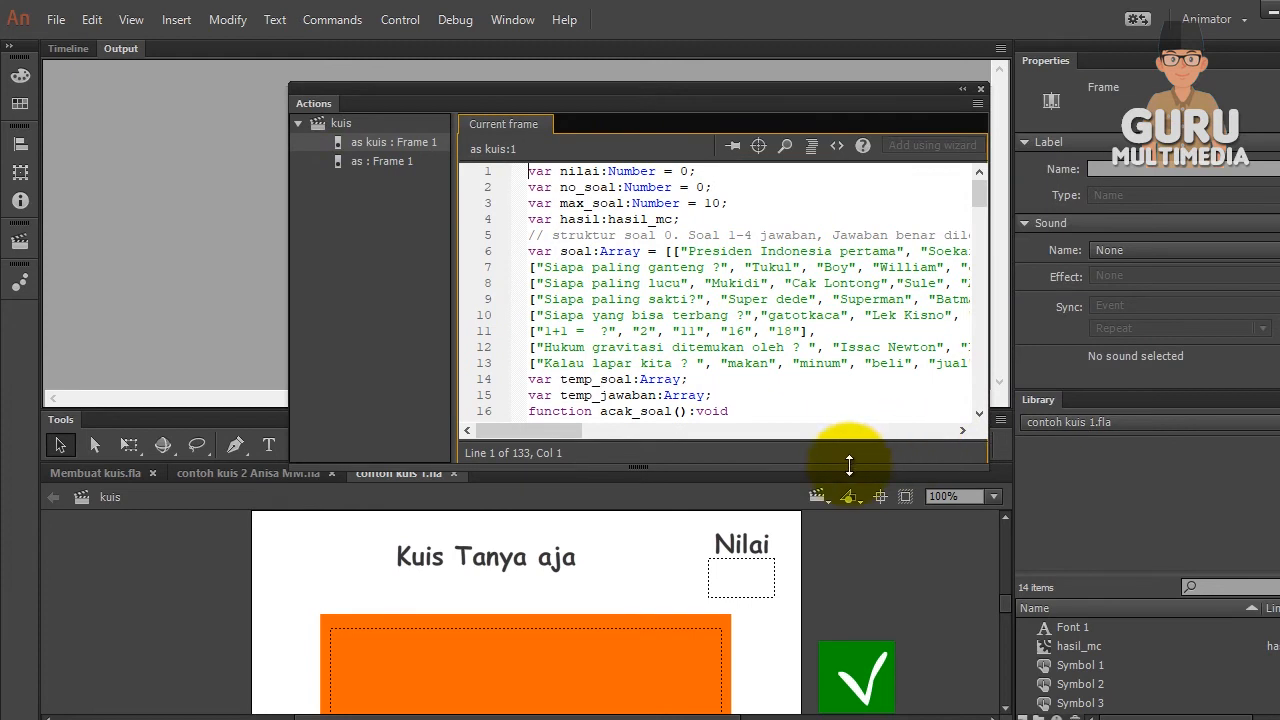
left_click_drag(773, 470, 770, 712)
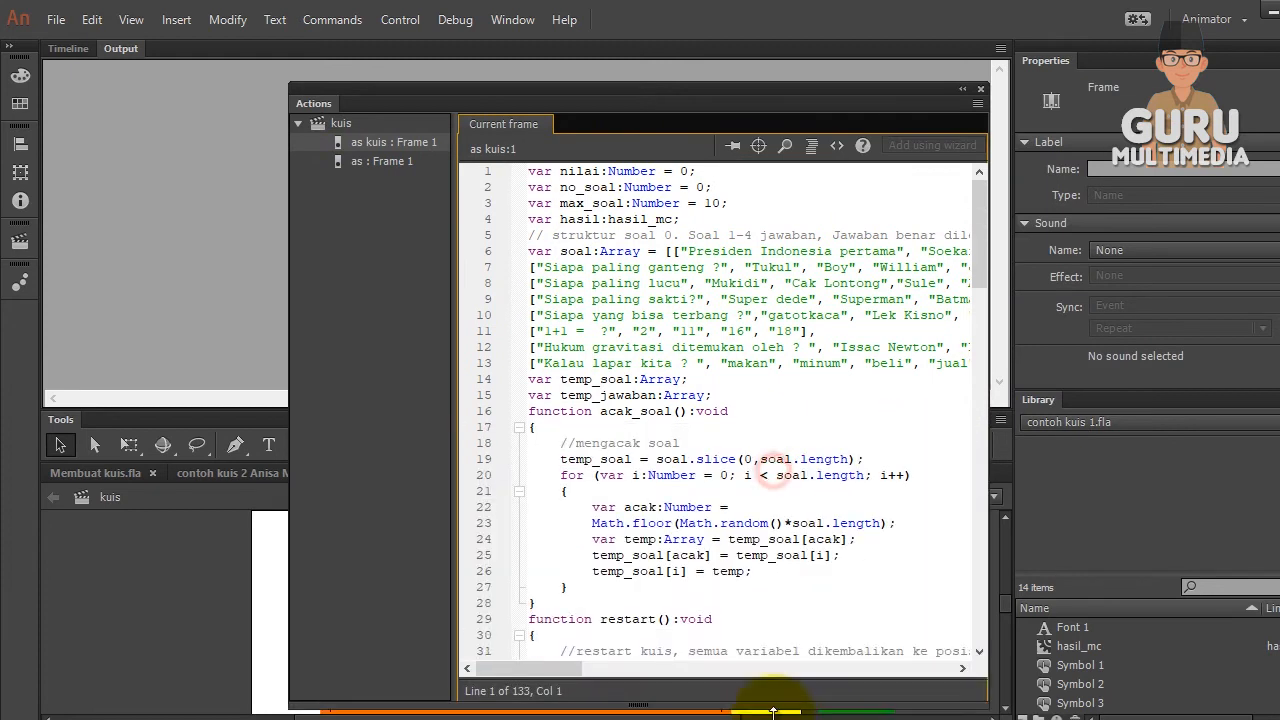
left_click(966, 416)
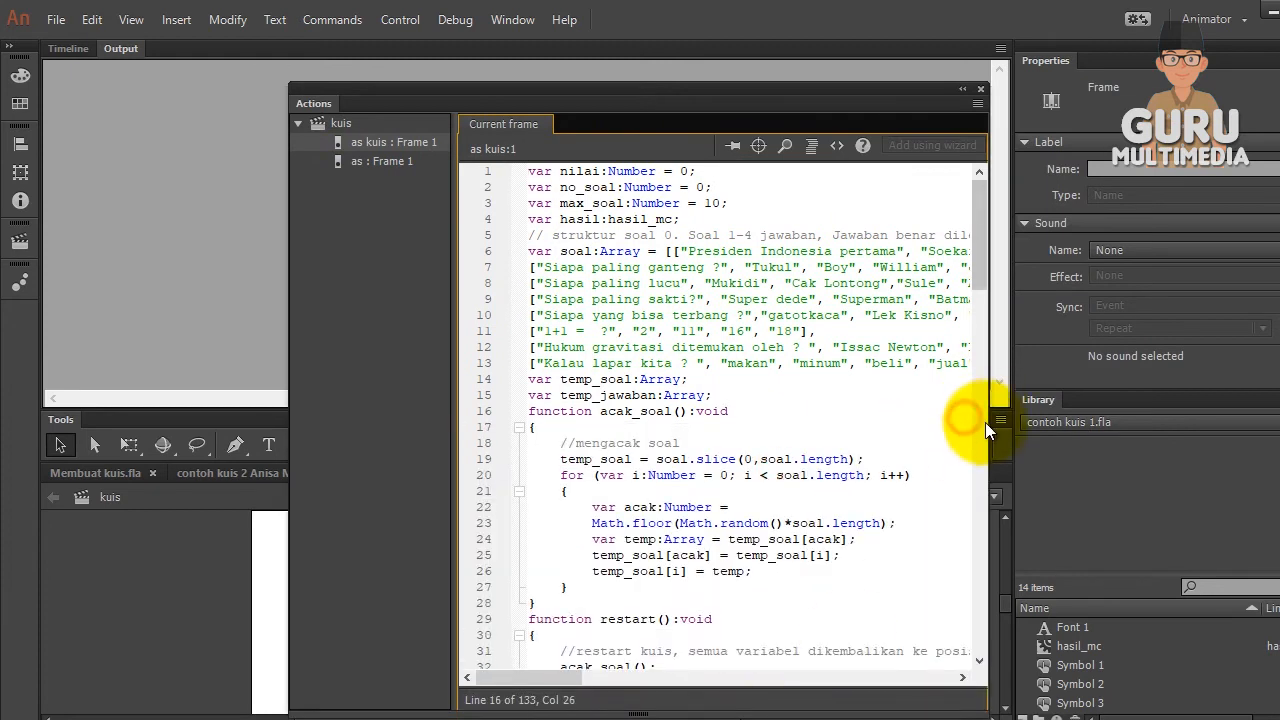
left_click_drag(988, 425, 1250, 440)
Read through the as kuis script, examining the question array and the shuffle, display, answer-check and result functions
scroll(1010, 418, "down", 8)
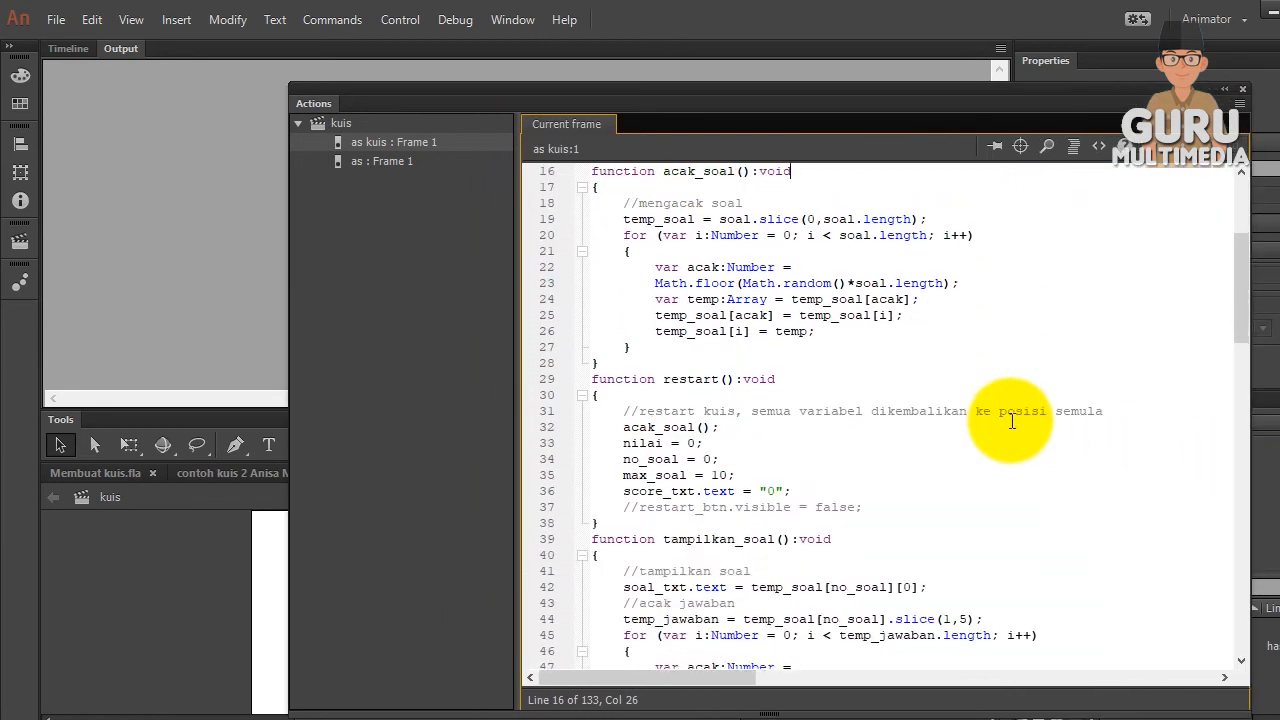
scroll(1012, 421, "down", 10)
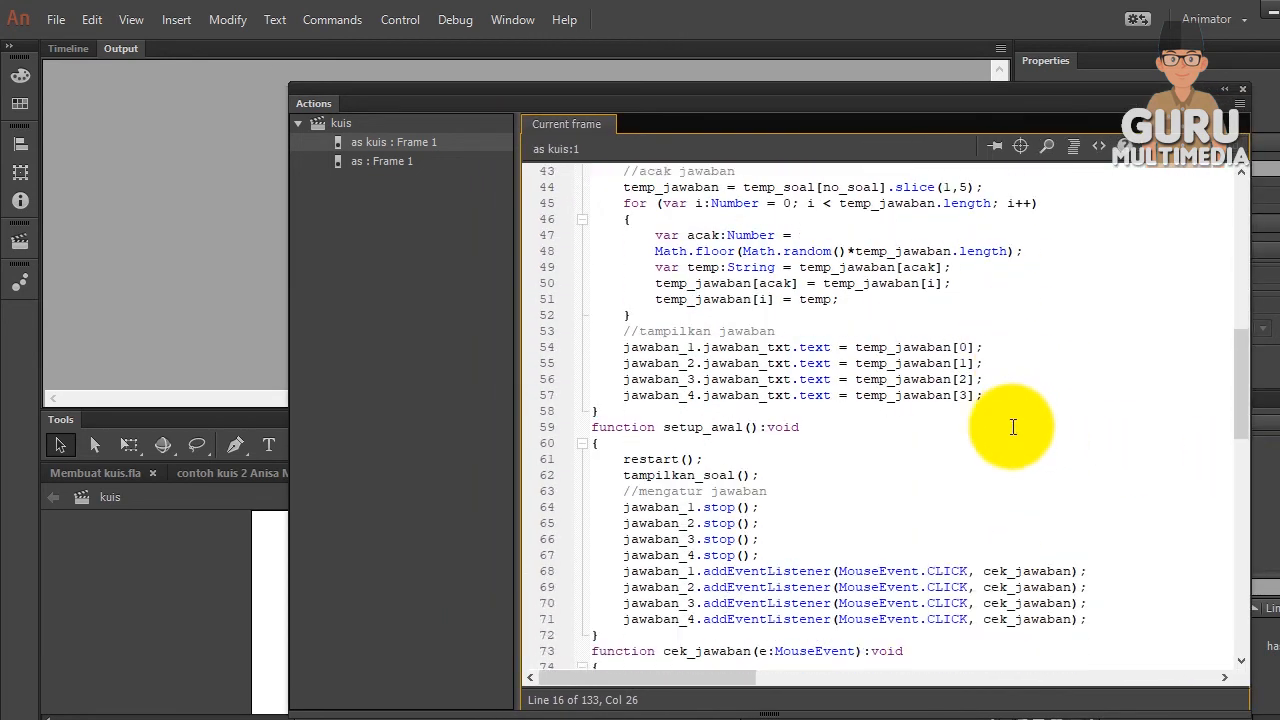
scroll(1012, 426, "down", 4)
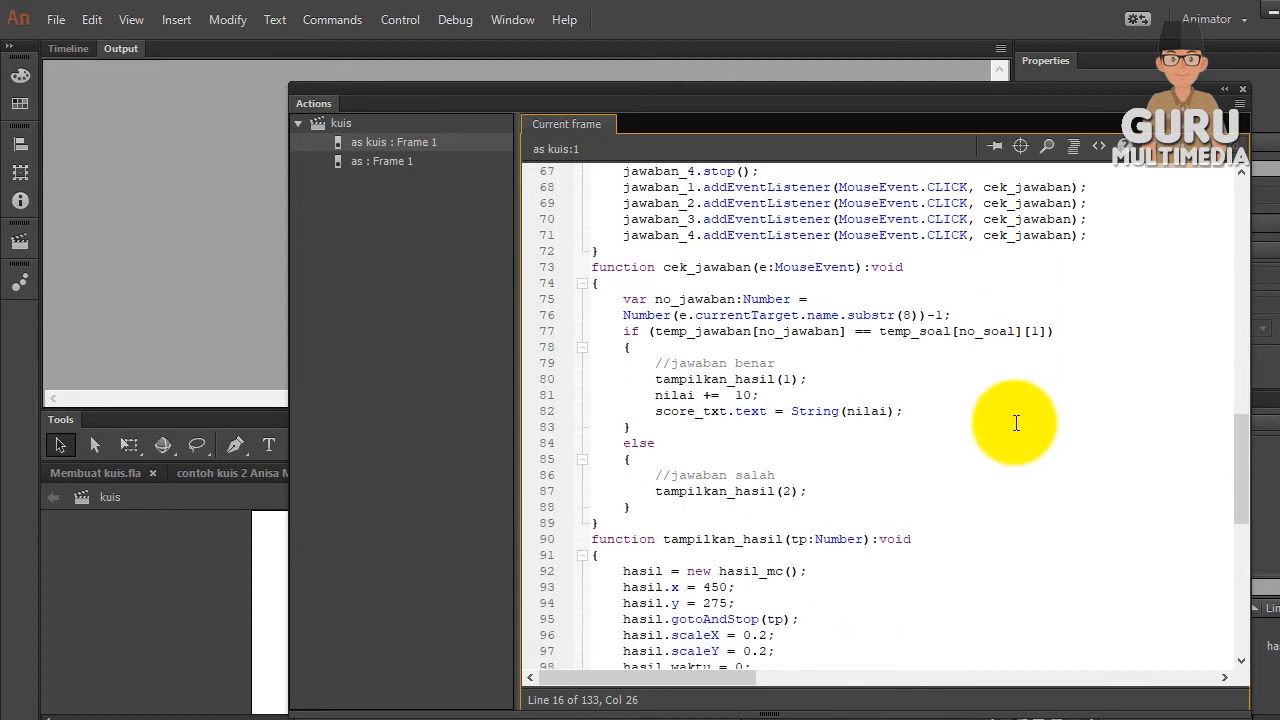
scroll(1016, 423, "down", 2)
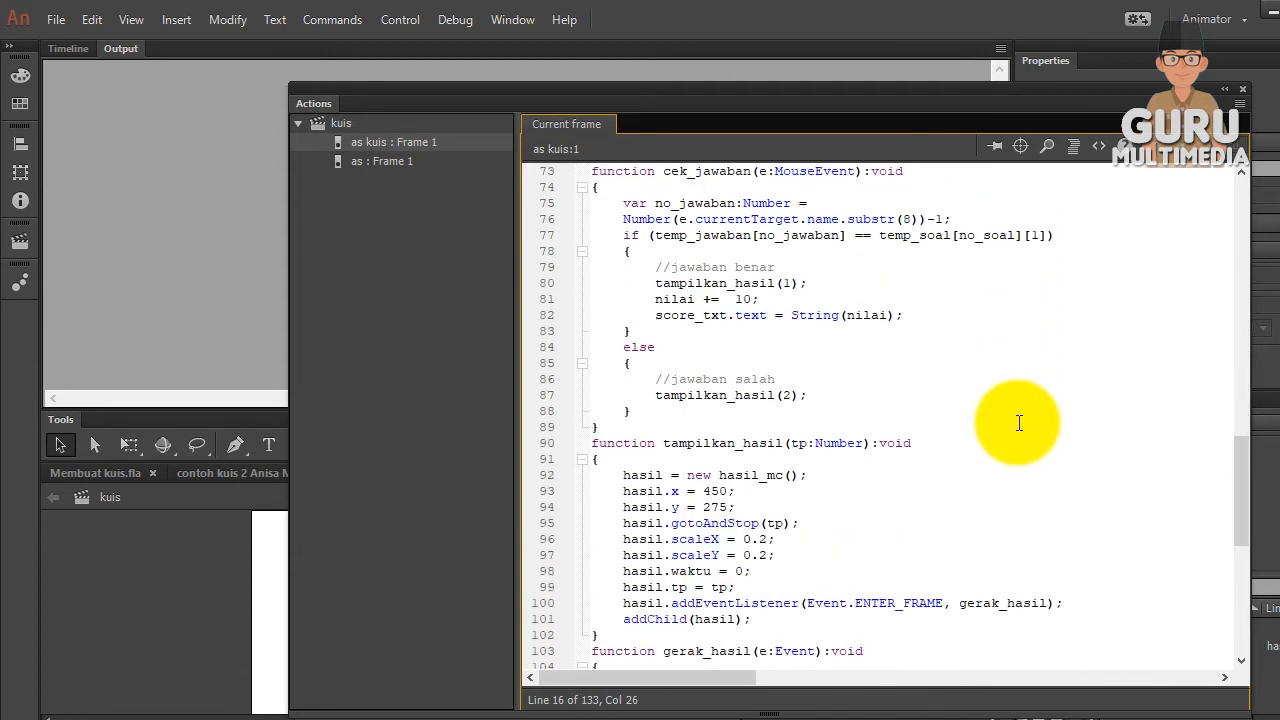
scroll(1019, 423, "down", 5)
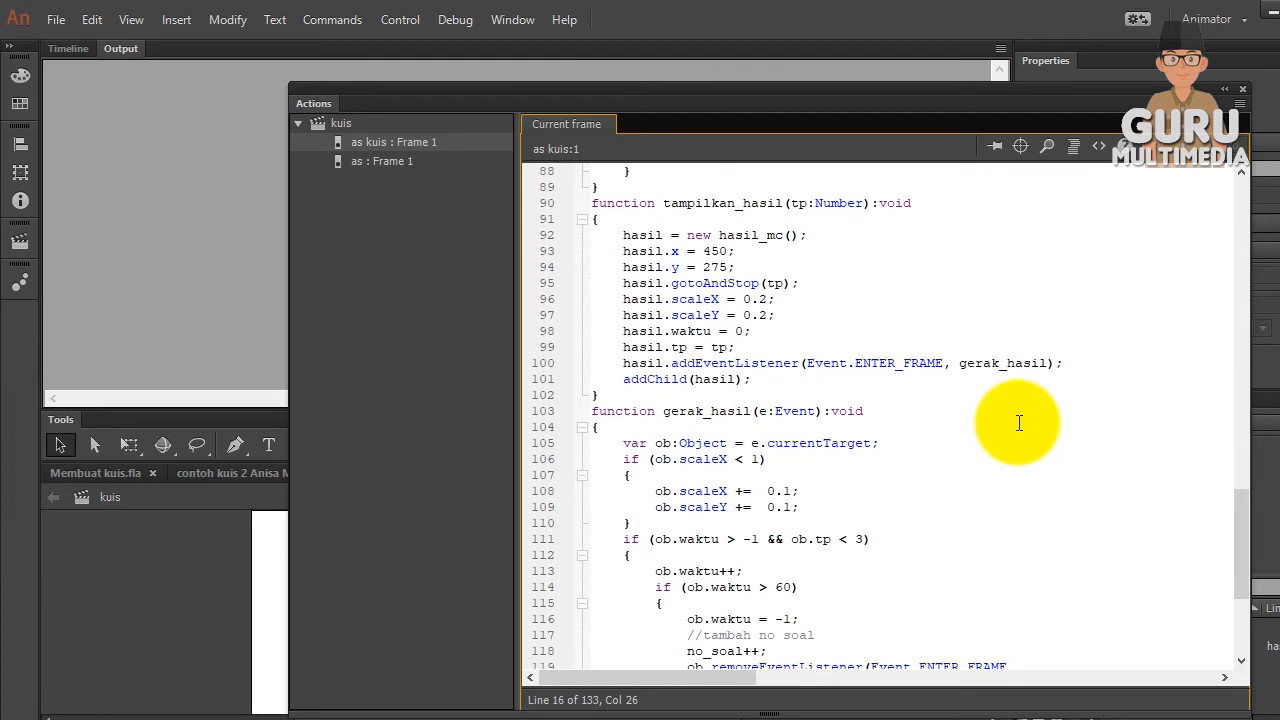
scroll(1019, 423, "down", 5)
scroll(1019, 423, "up", 19)
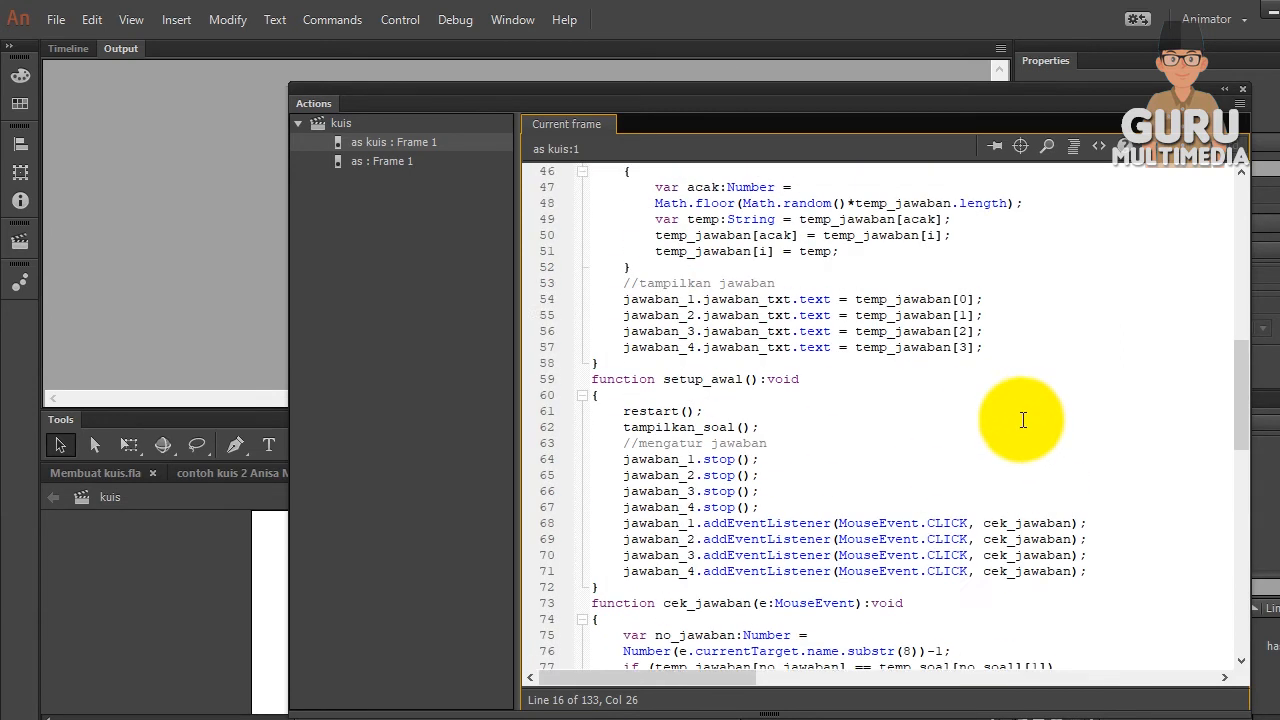
scroll(1022, 423, "up", 15)
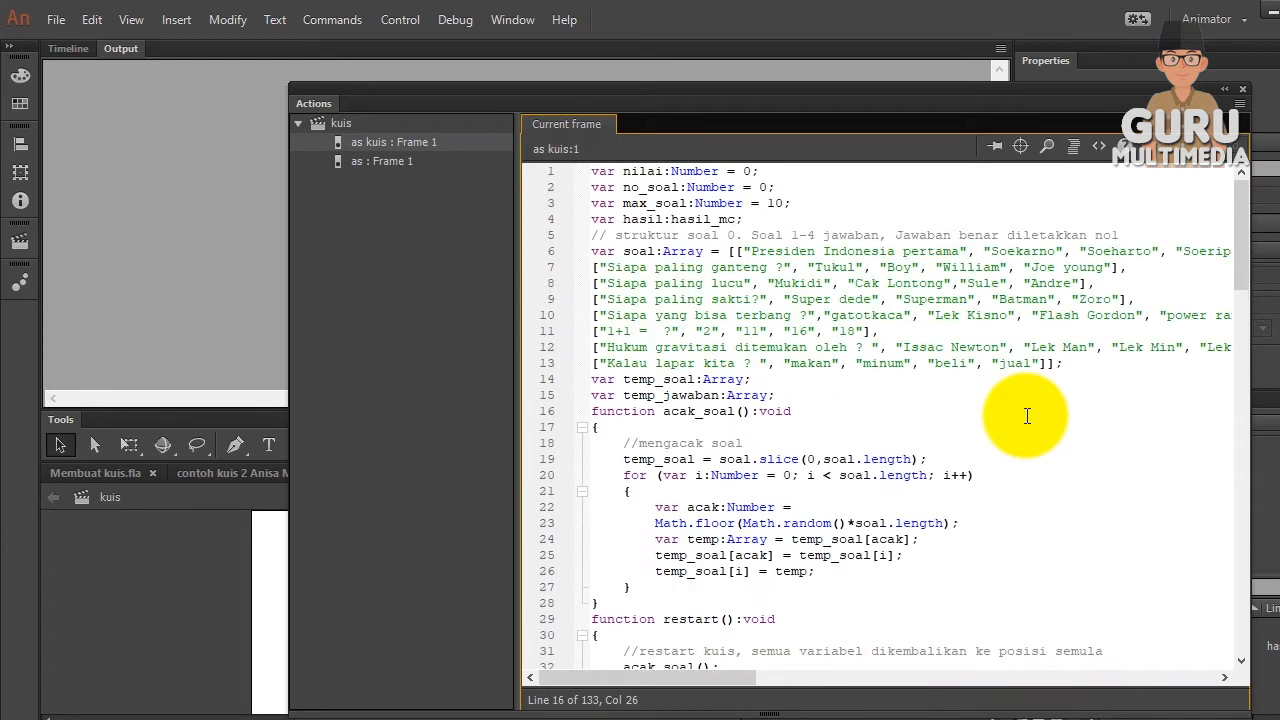
Collapse the floating script editor beside the timeline and bring up the timeline of the contoh kuis 2 document
left_click_drag(311, 103, 172, 60)
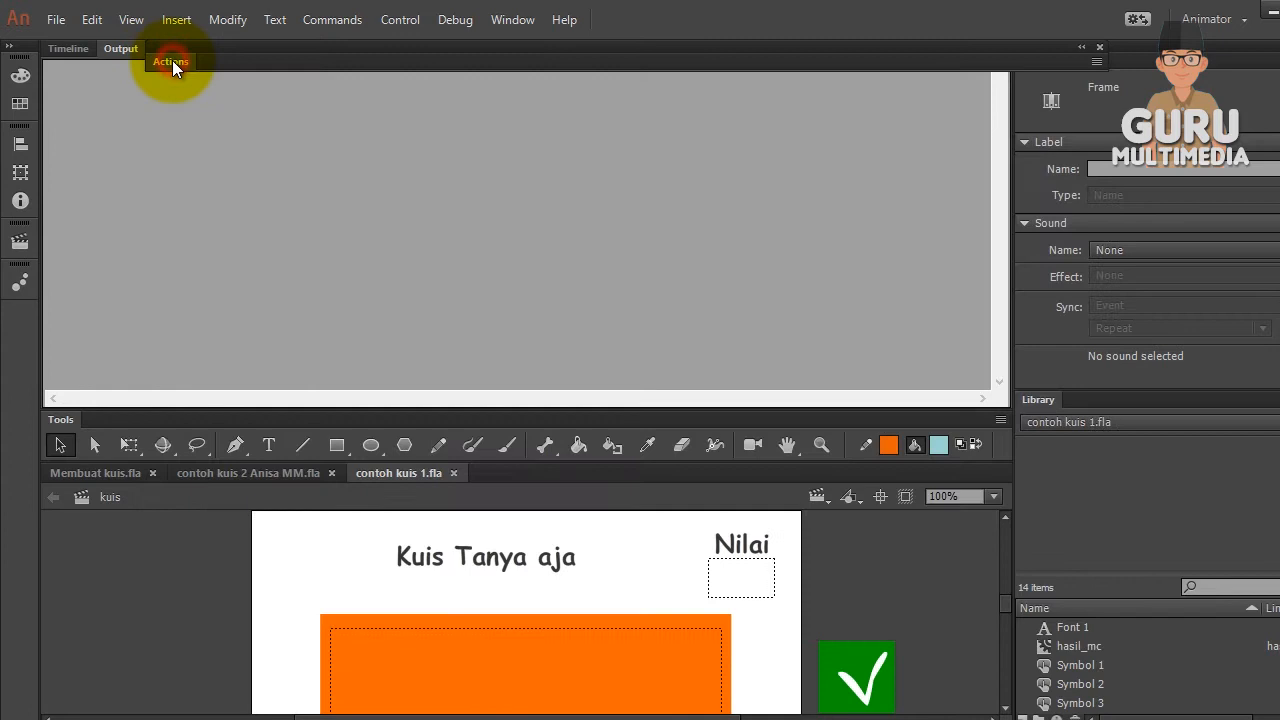
left_click(68, 48)
left_click(271, 472)
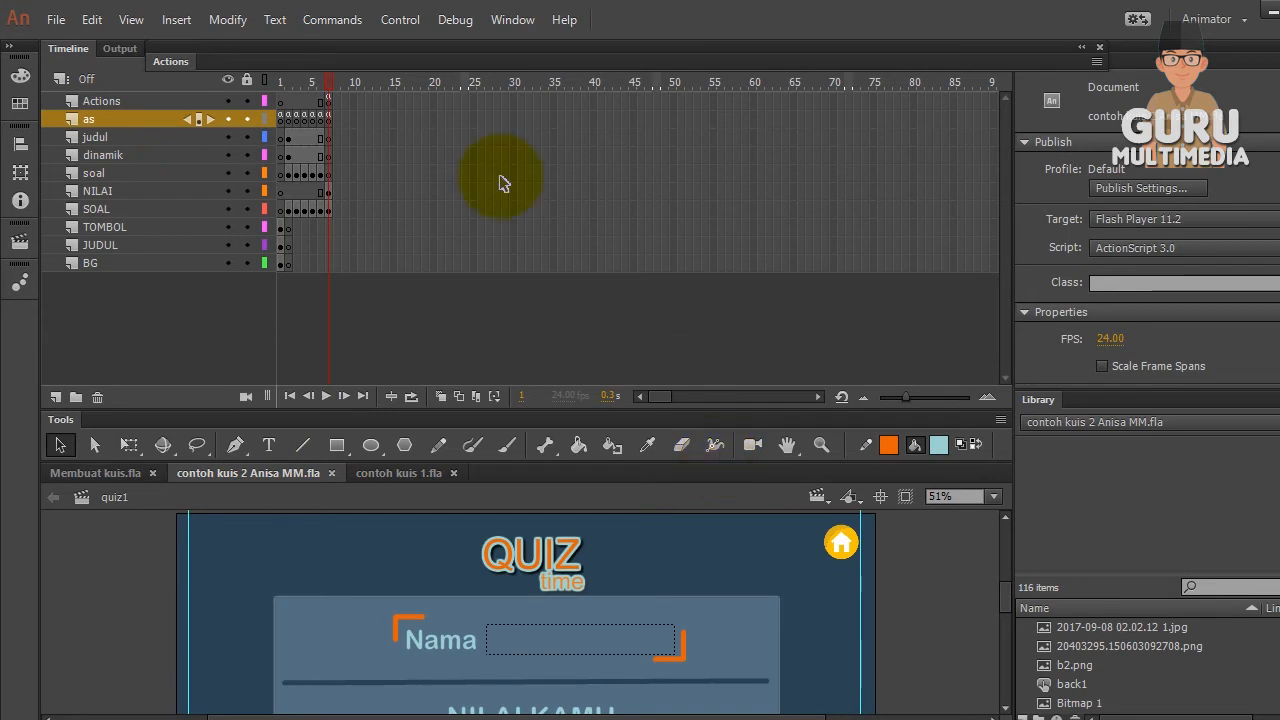
Test the contoh kuis 2 movie, start the quiz with a participant name, view the first question and close the preview
left_click(400, 19)
left_click(427, 215)
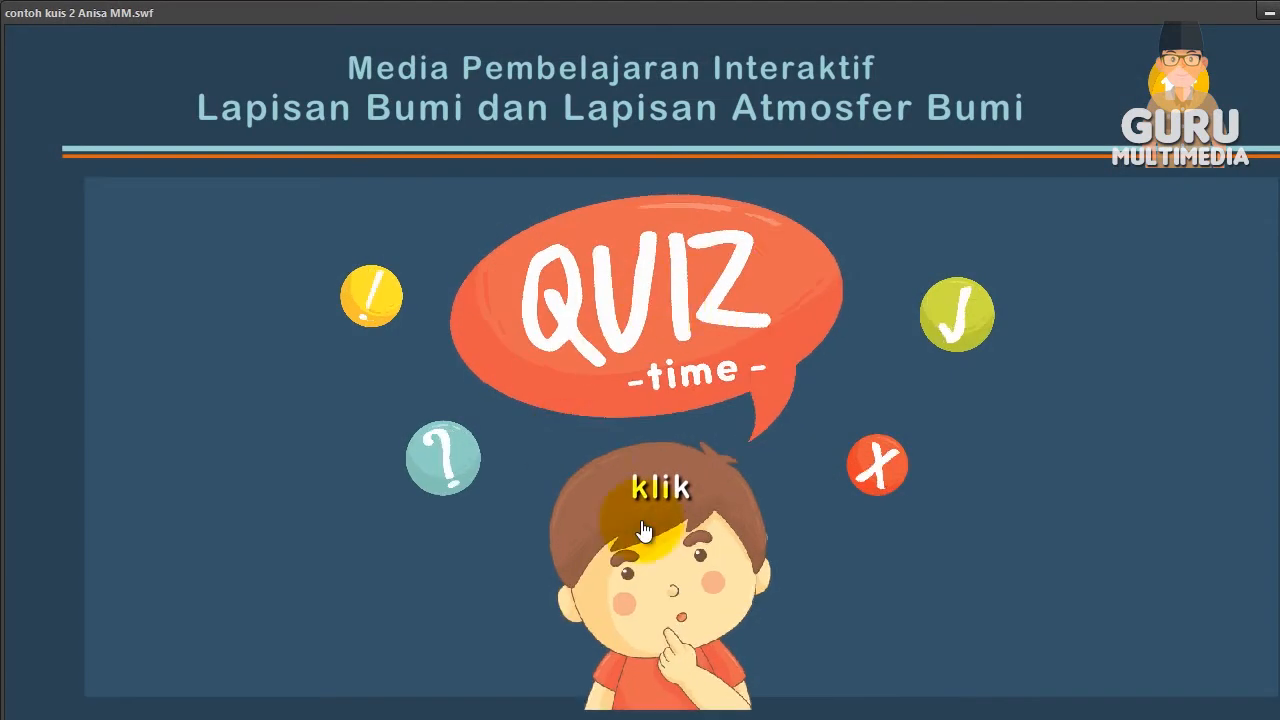
left_click(643, 530)
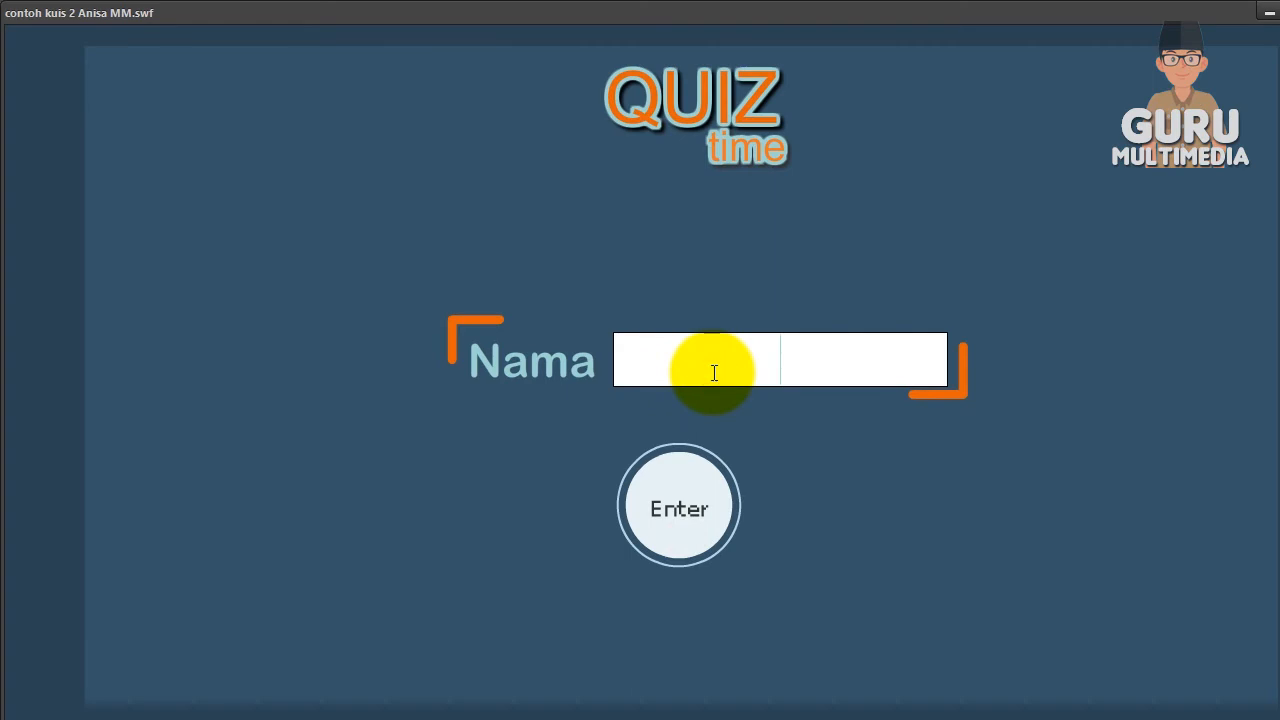
type("agus")
left_click(686, 500)
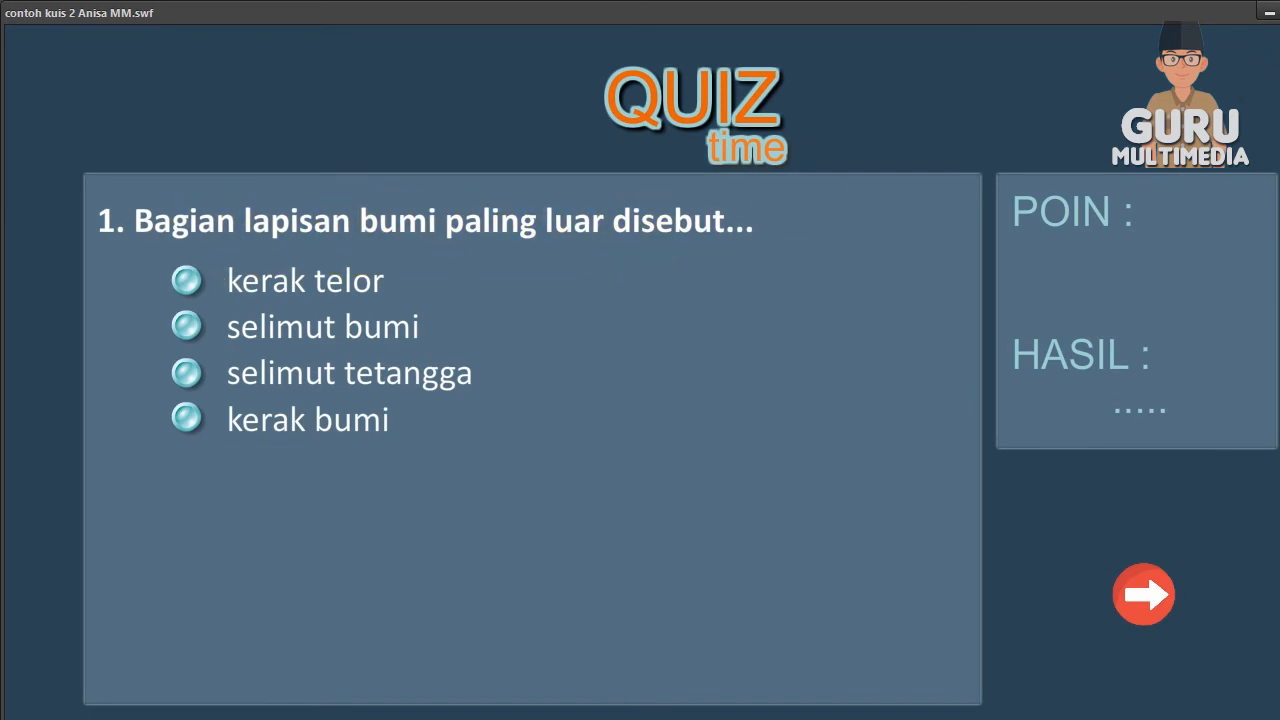
key("ctrl+w")
Run the contoh kuis 2 preview again, enter "a" as the name, examine the question 1 layout and close the preview
left_click(394, 22)
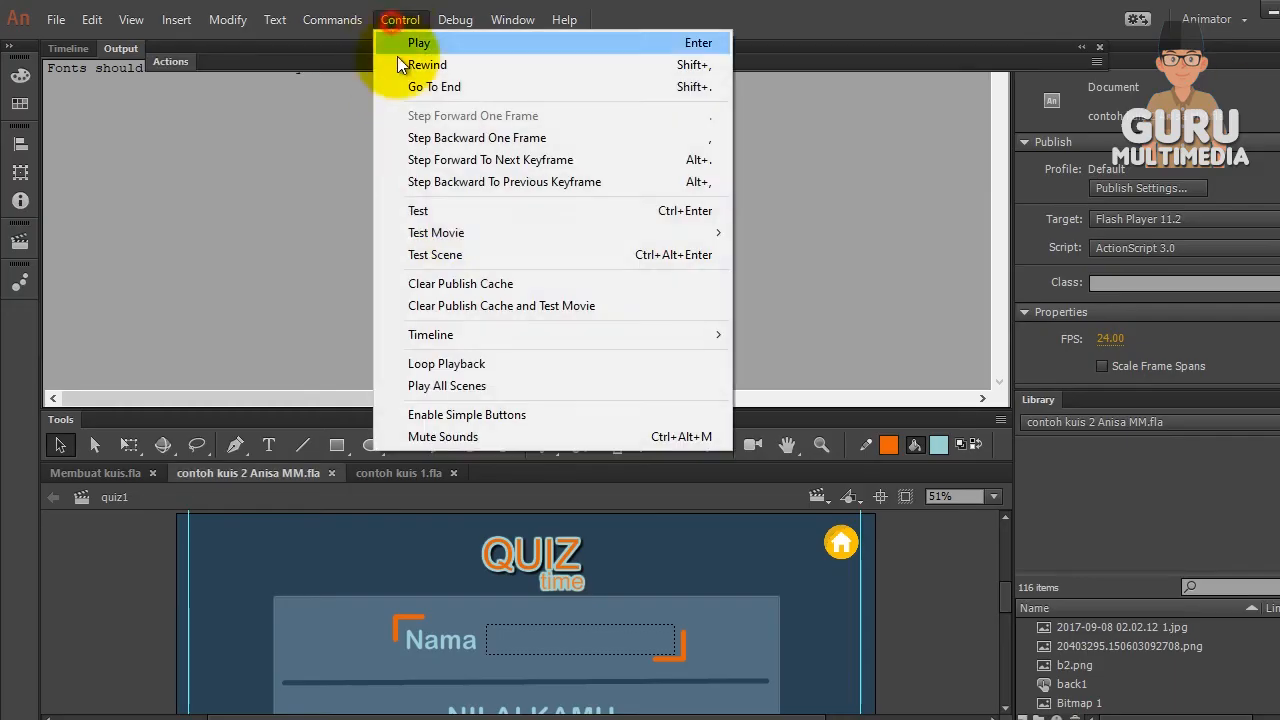
left_click(432, 214)
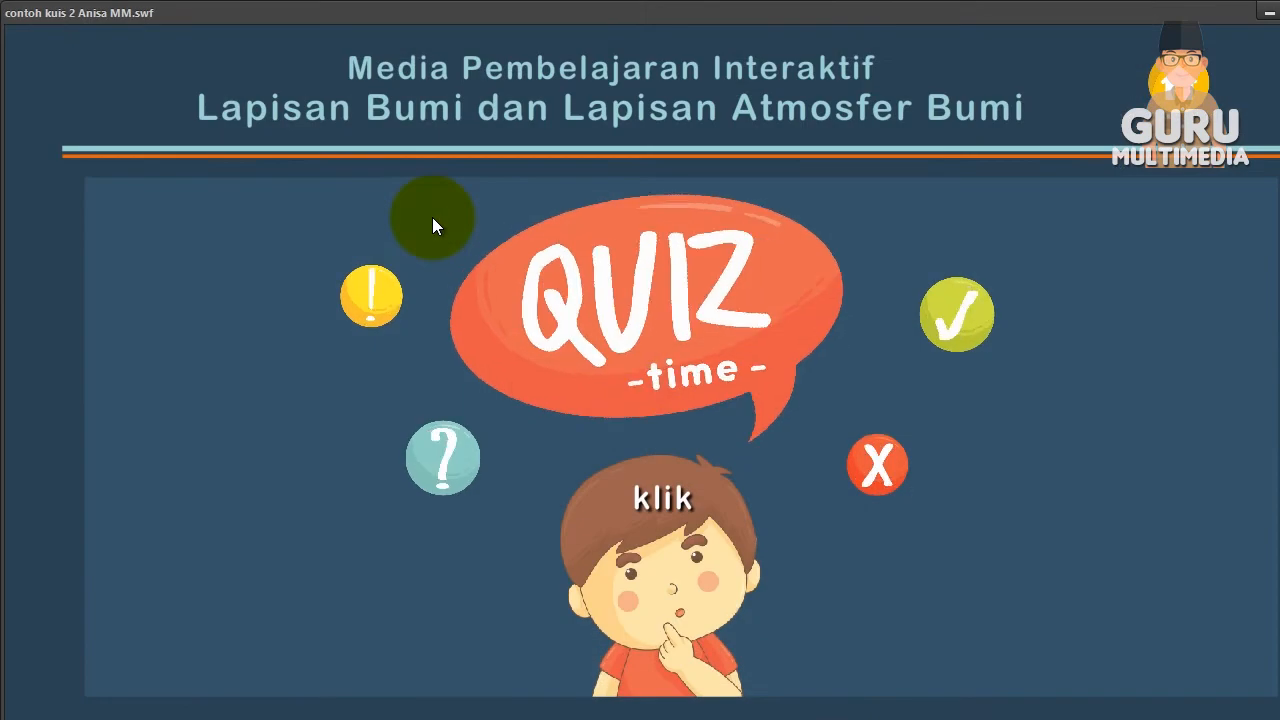
left_click(680, 590)
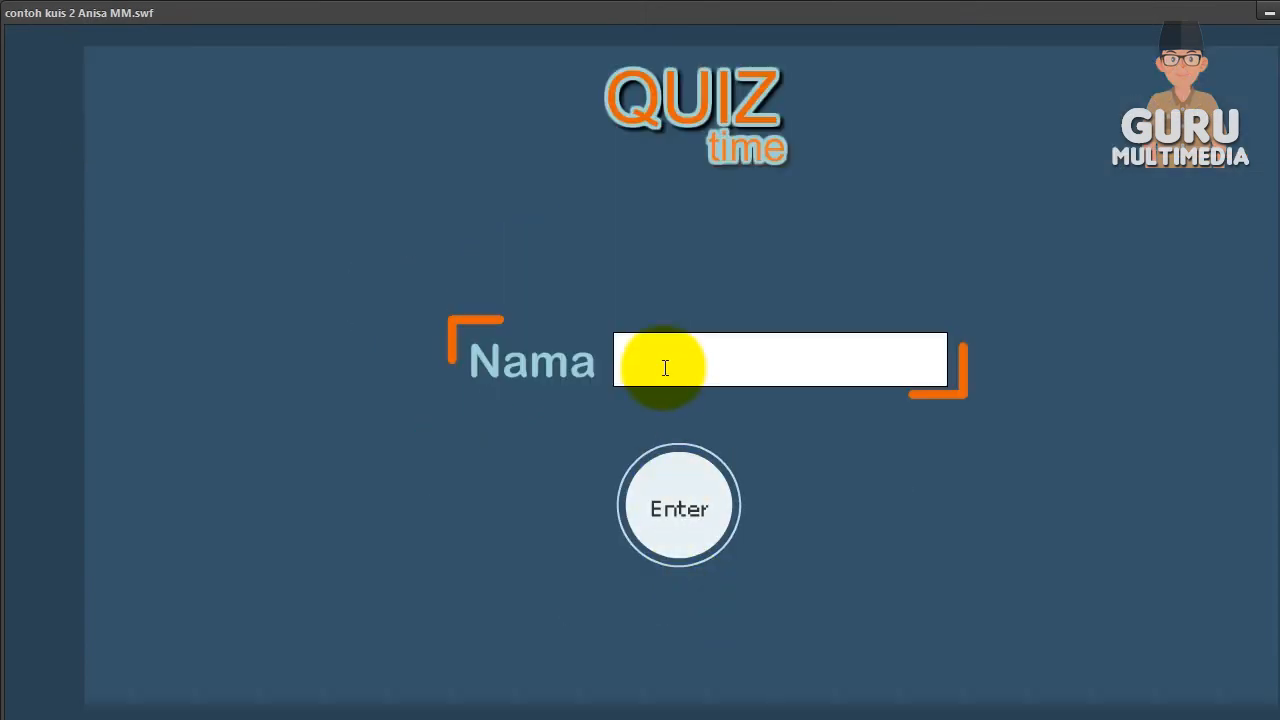
type("a")
left_click(679, 517)
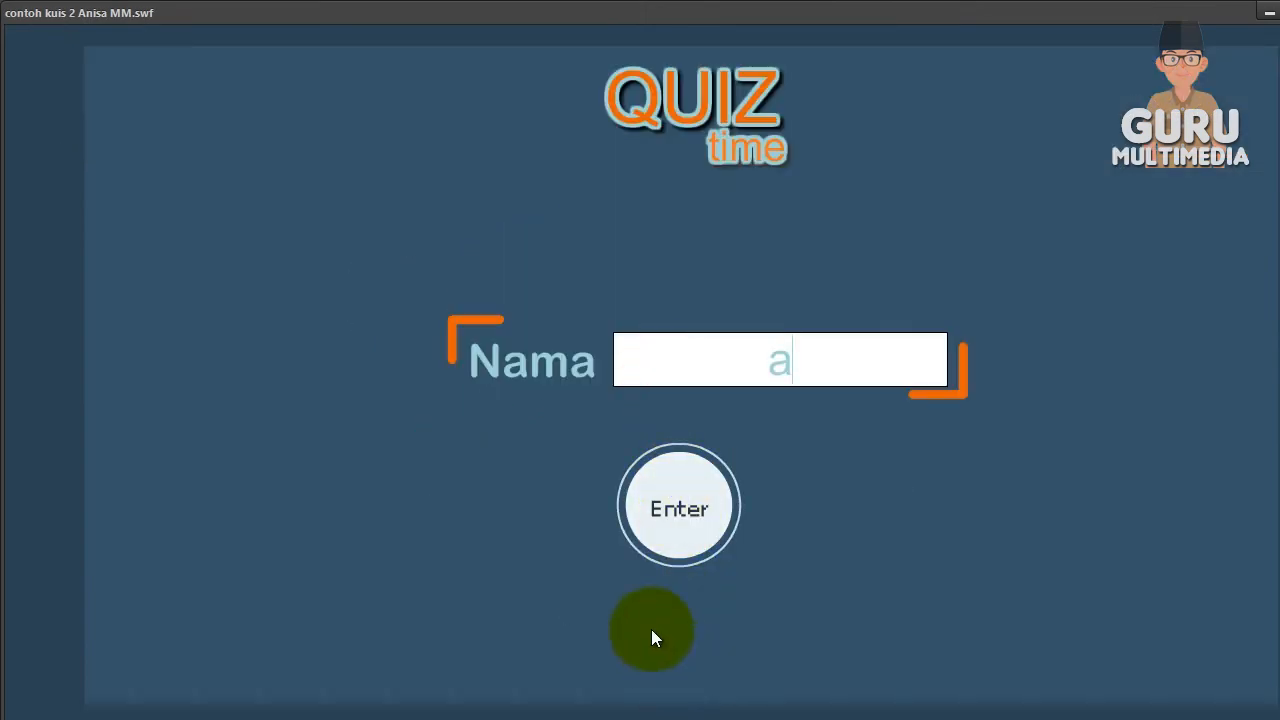
left_click(675, 532)
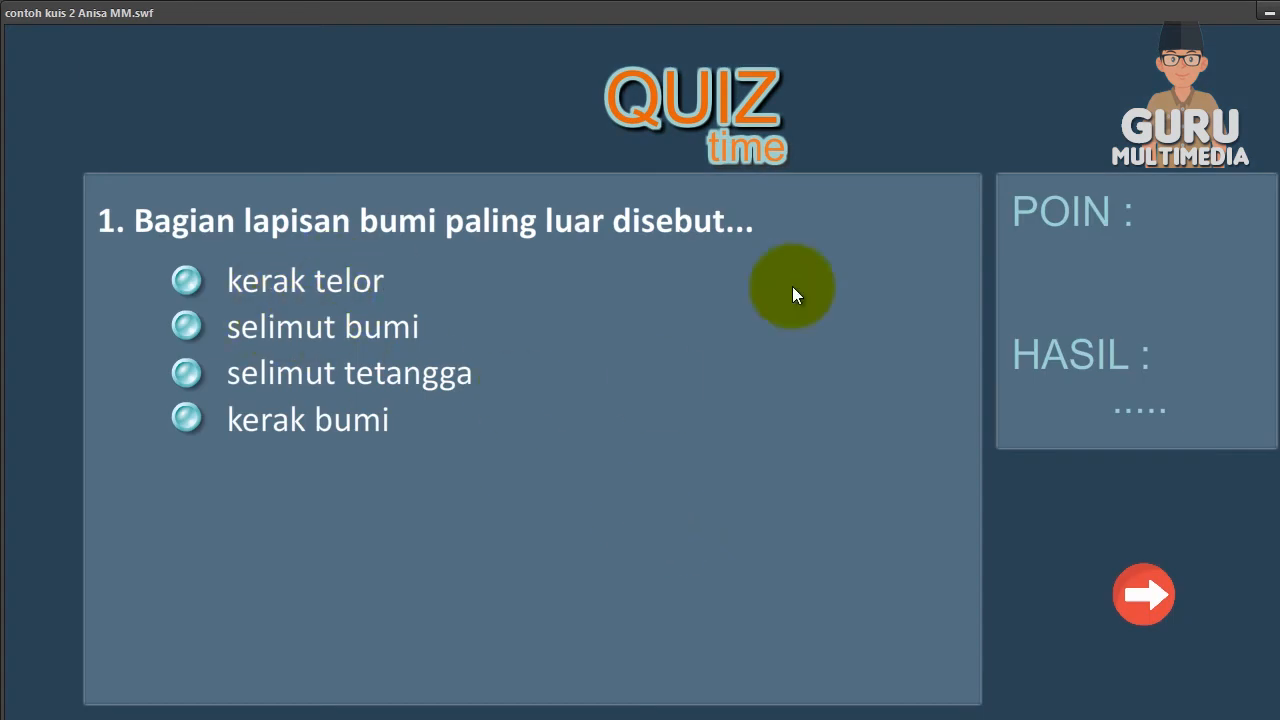
left_click(1279, 12)
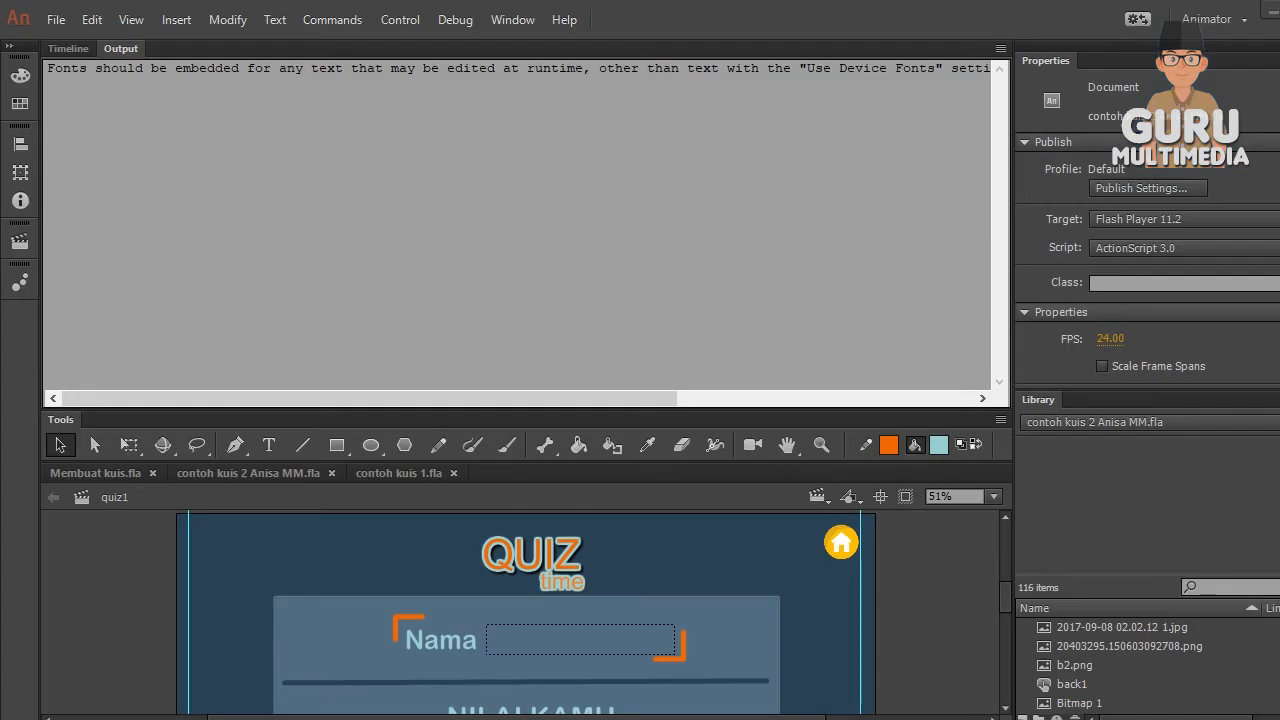
Show the timeline of contoh kuis 2 again, enlarge the stage area and go to frame 1 of the quiz1 scene
left_click(65, 58)
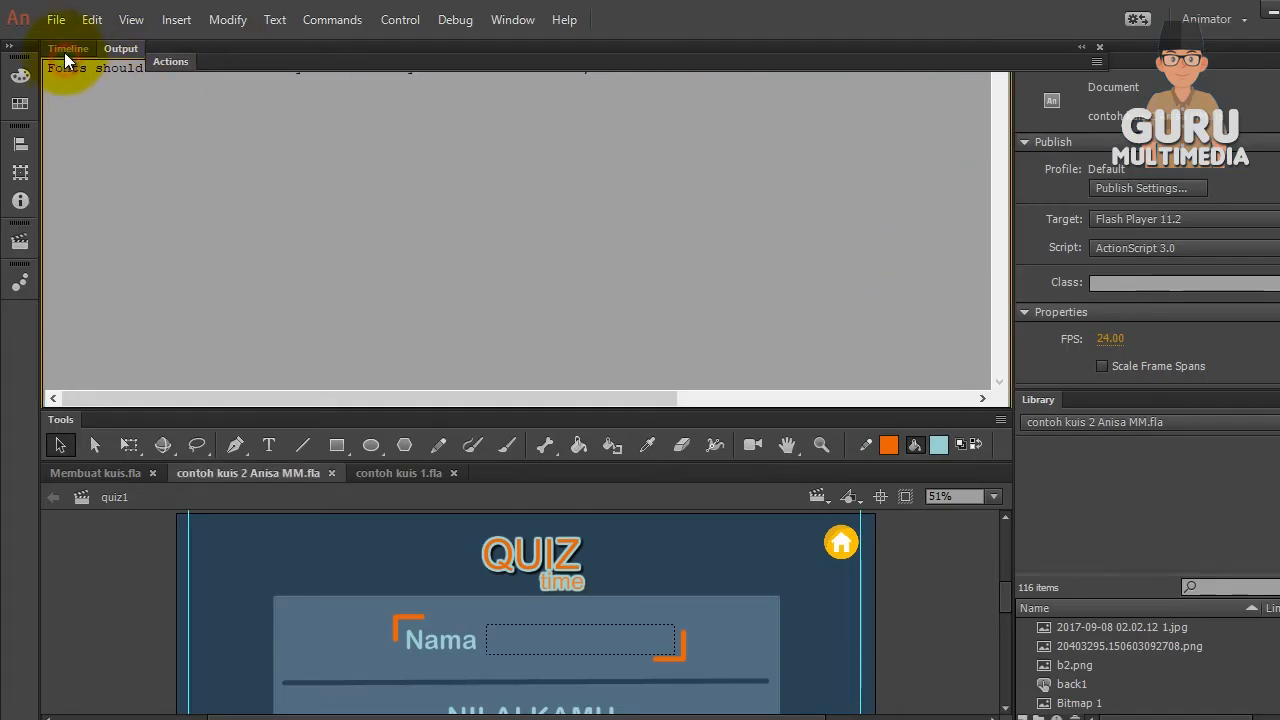
left_click(67, 50)
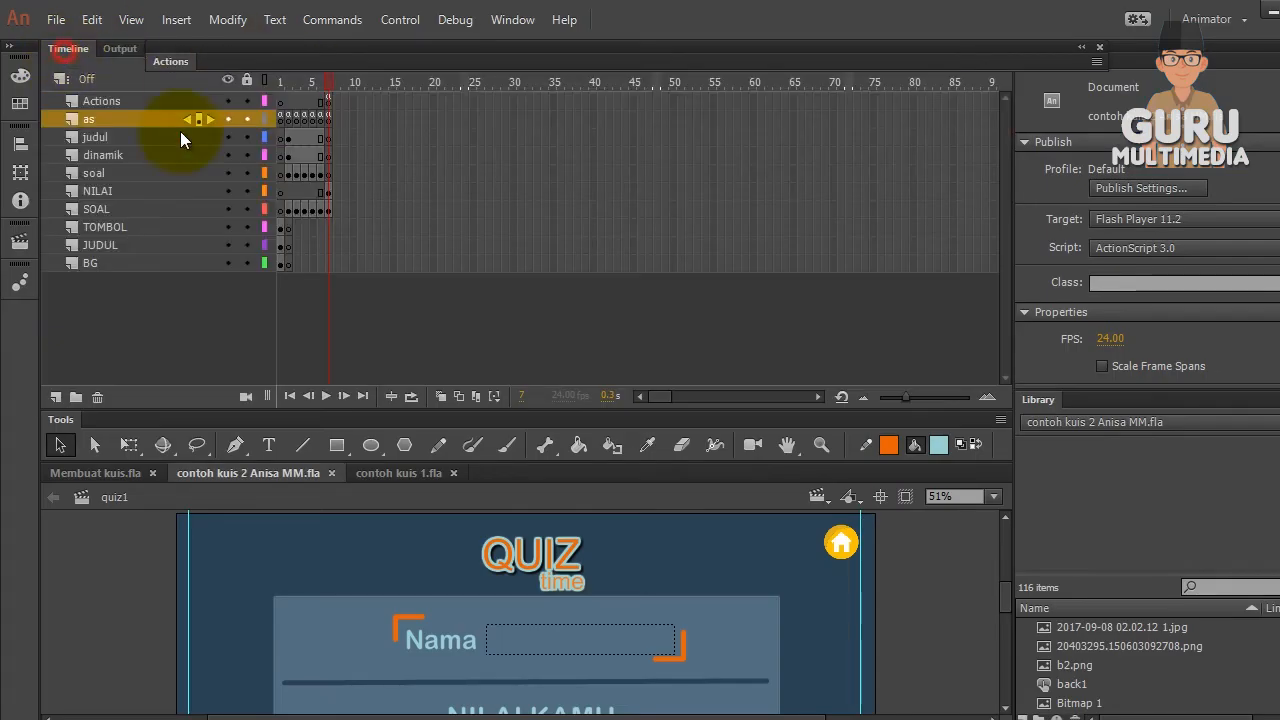
left_click(409, 478)
left_click(241, 472)
left_click_drag(634, 462, 634, 338)
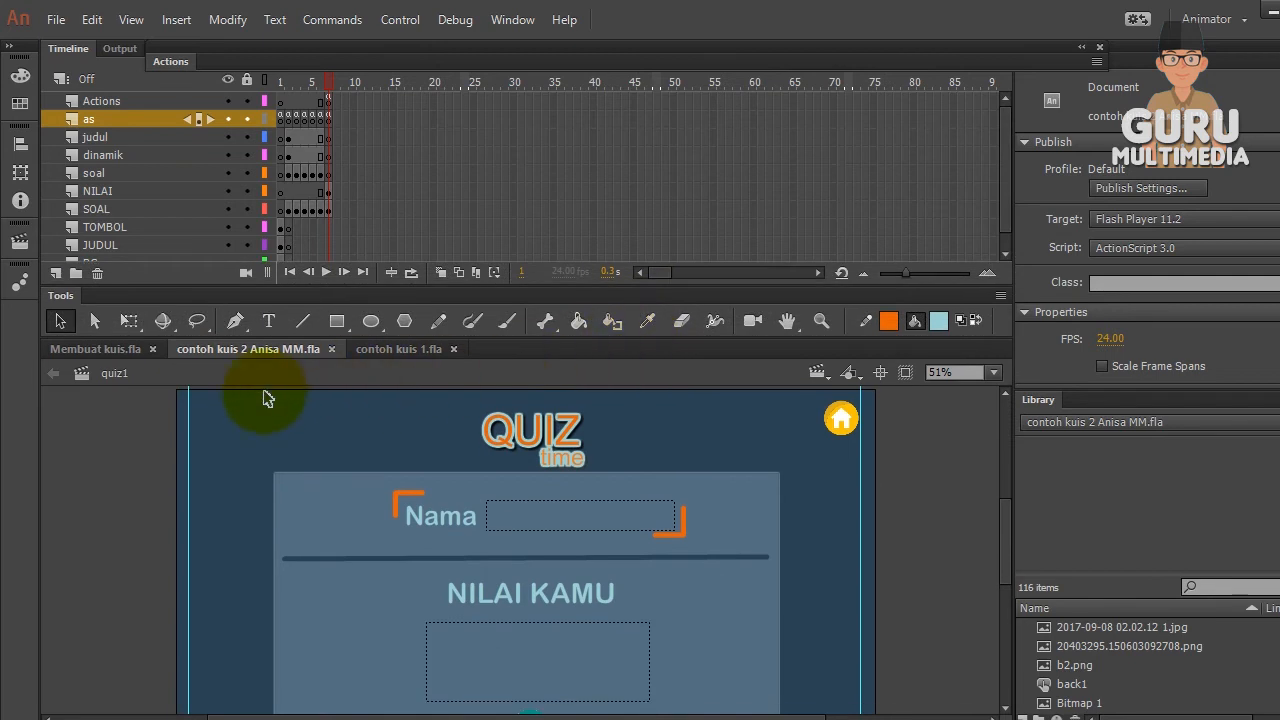
left_click(280, 84)
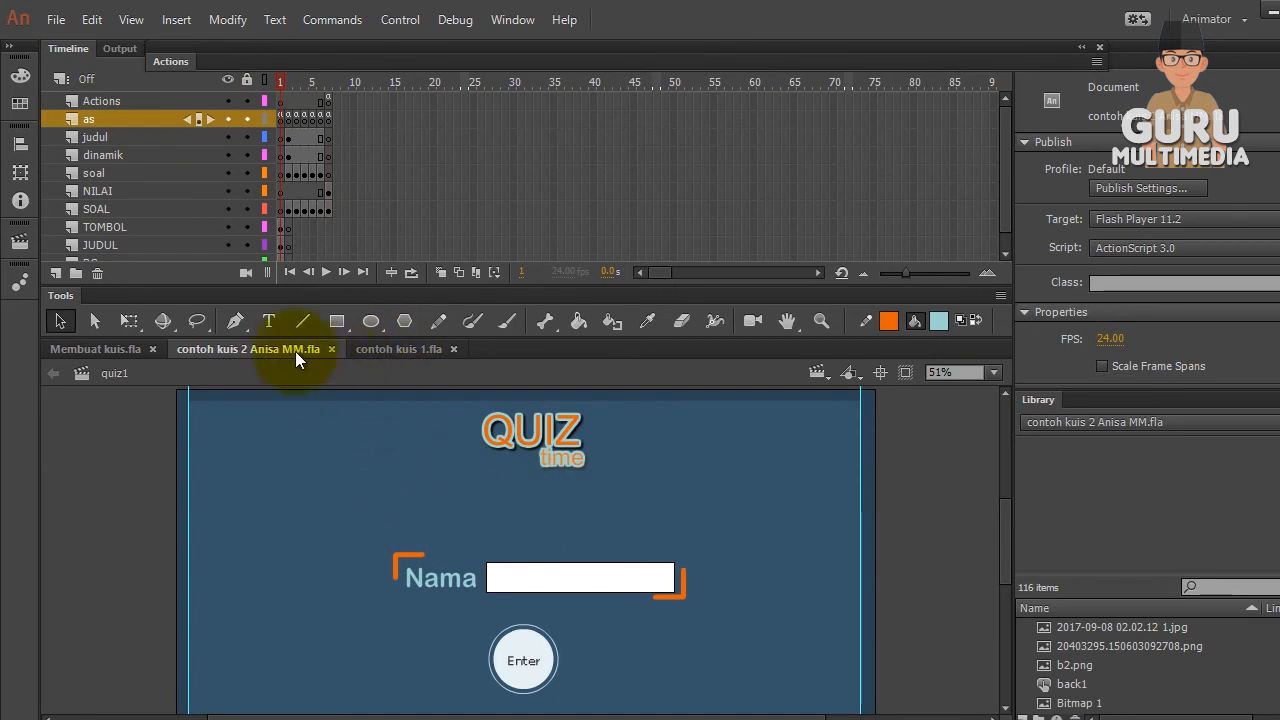
Compare the stages of contoh kuis 1 and contoh kuis 2, and return to Membuat kuis.fla with a taller stage area
left_click(395, 350)
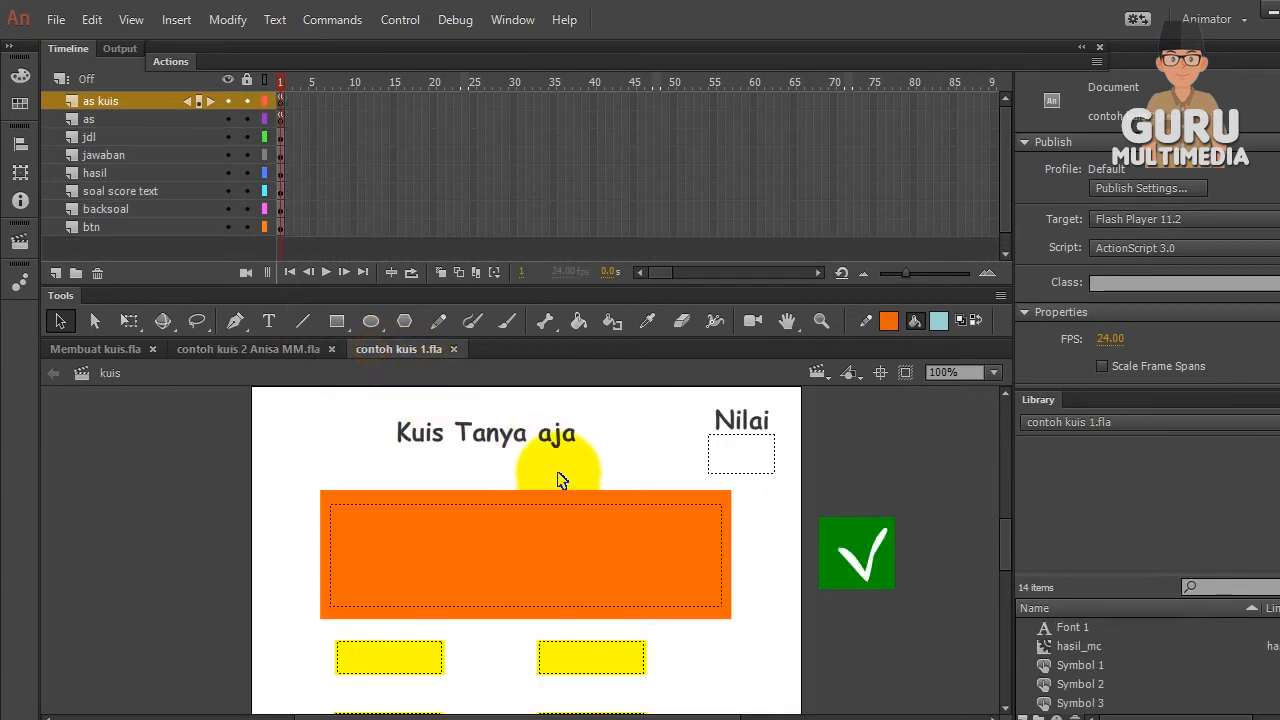
left_click(262, 350)
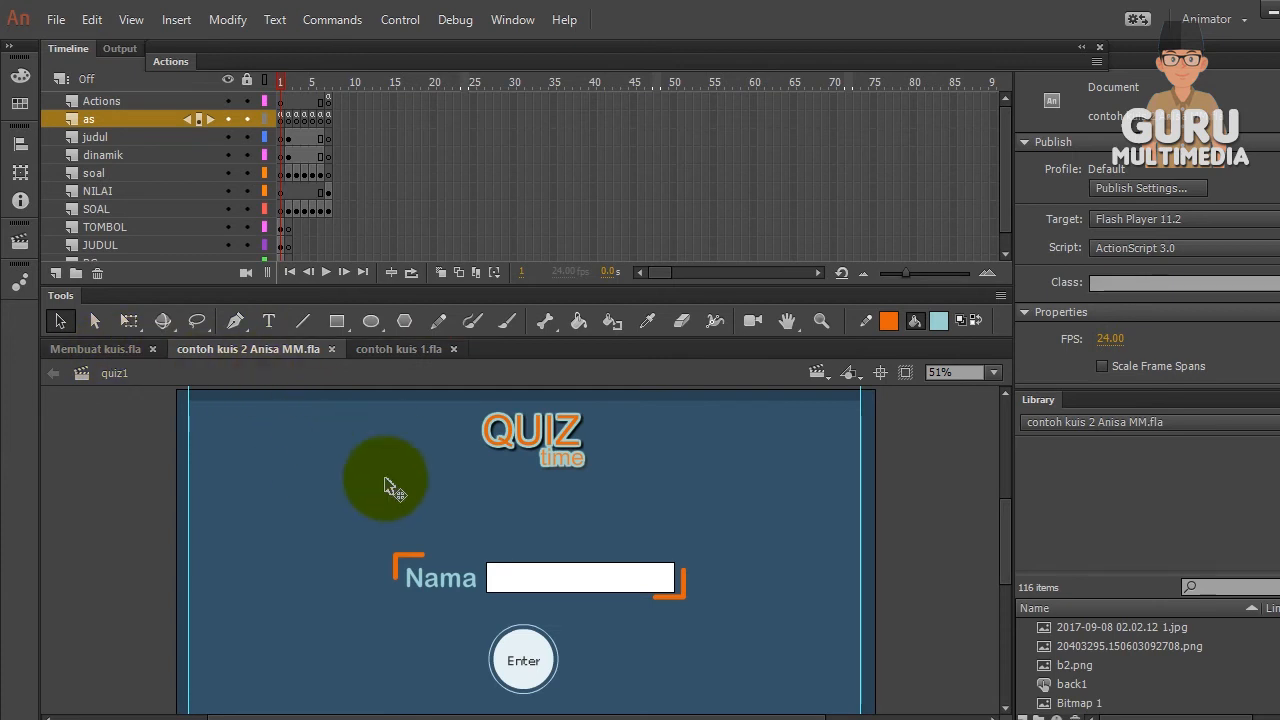
left_click(108, 349)
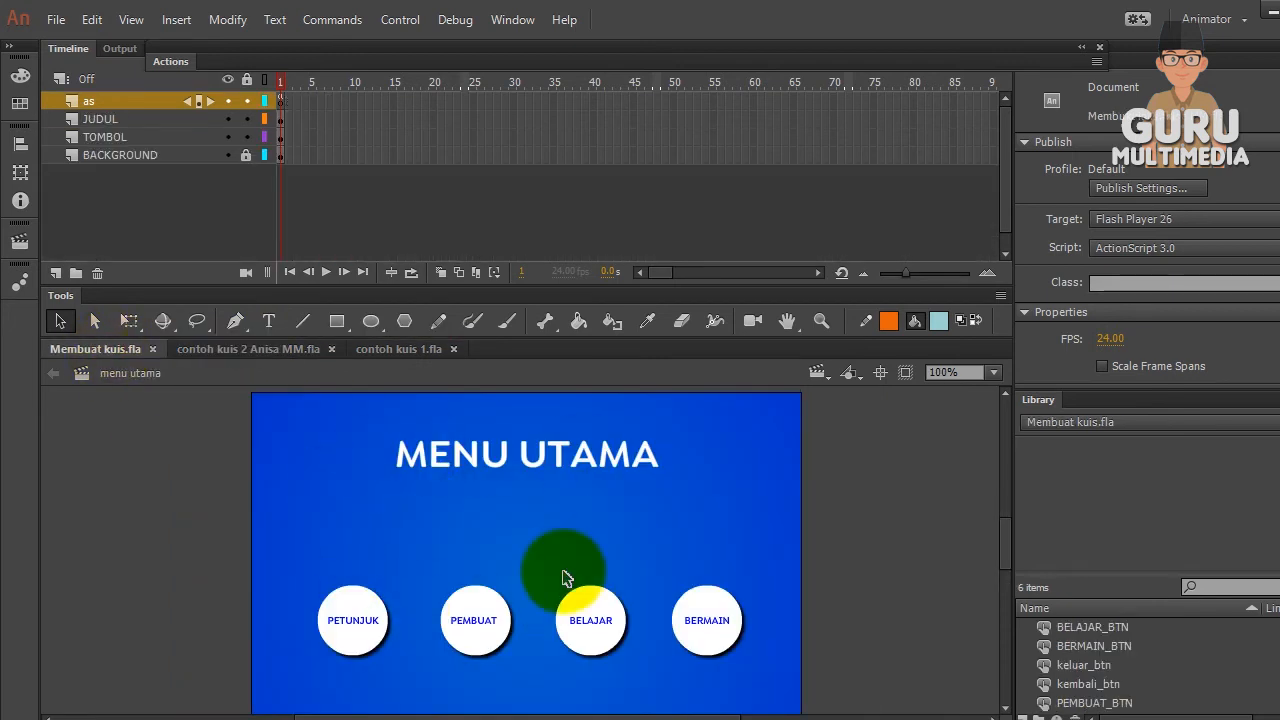
left_click_drag(644, 337, 646, 277)
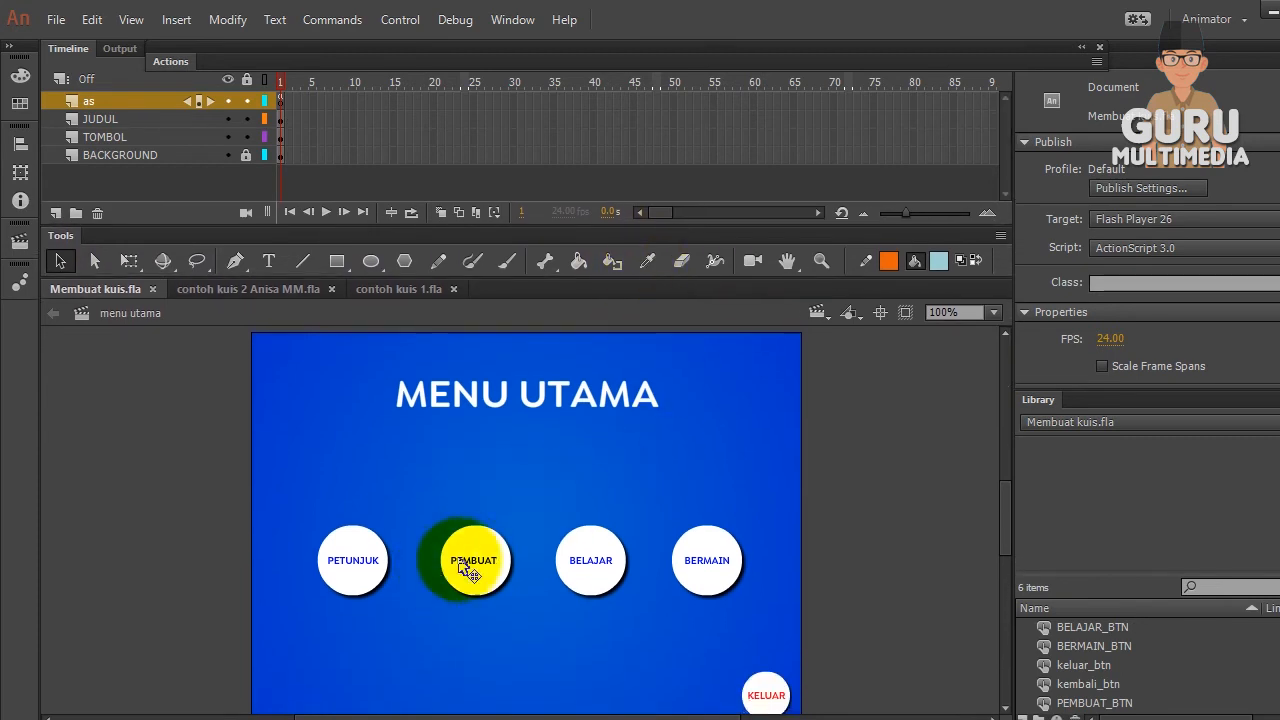
Test the Membuat kuis.fla movie, visit the PETUNJUK, PEMBUAT, BELAJAR and BERMAIN pages from the main menu, and close the preview
left_click(400, 20)
left_click(440, 208)
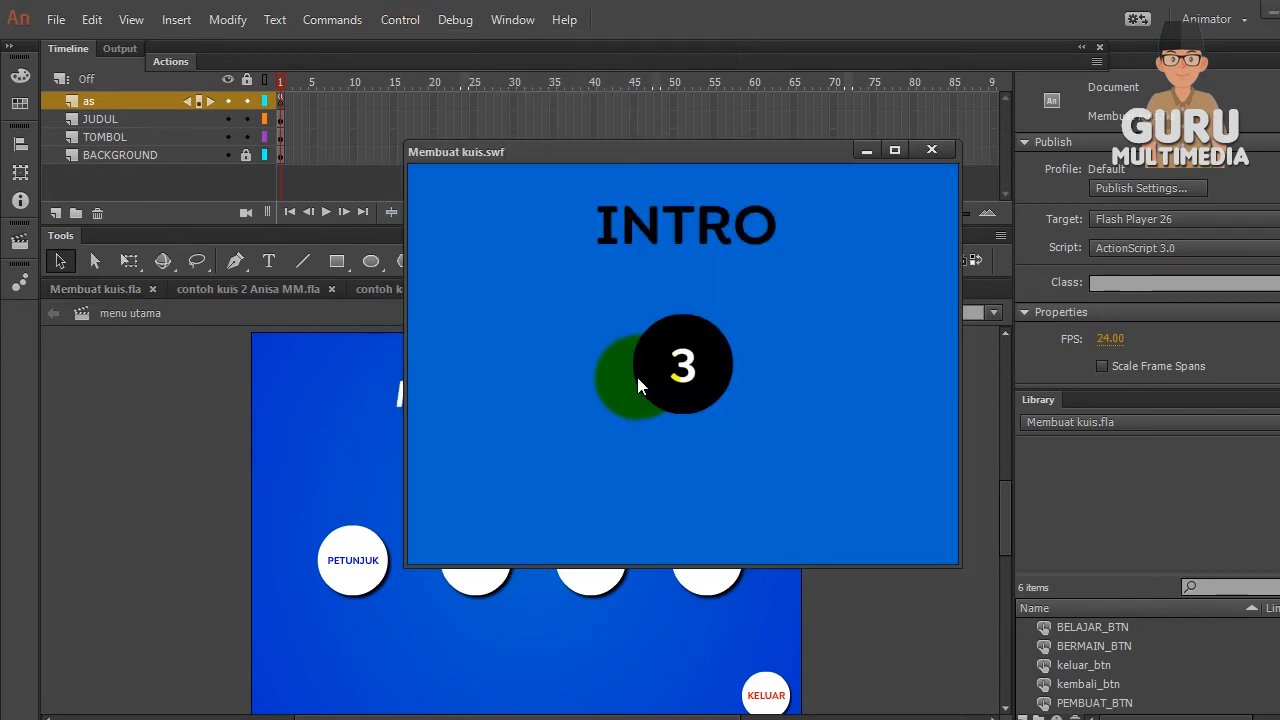
left_click(512, 398)
left_click(485, 497)
left_click(632, 396)
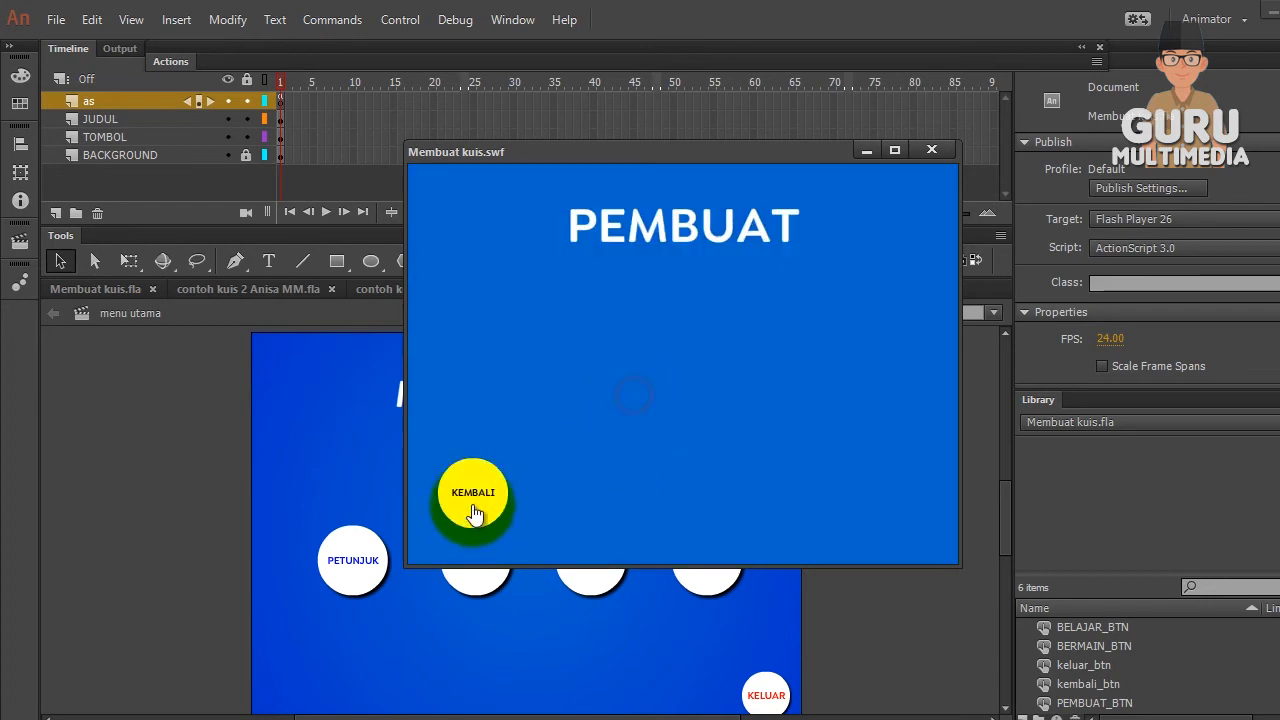
left_click(471, 500)
left_click(745, 405)
left_click(478, 502)
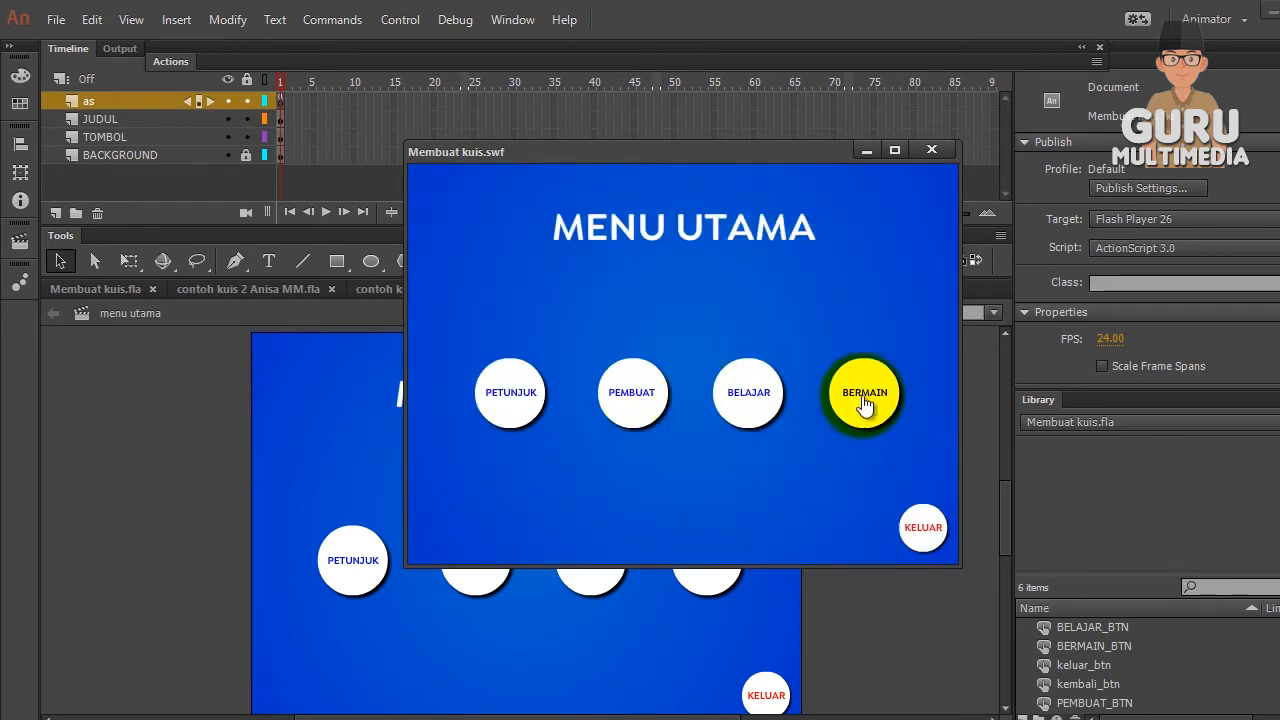
left_click(866, 405)
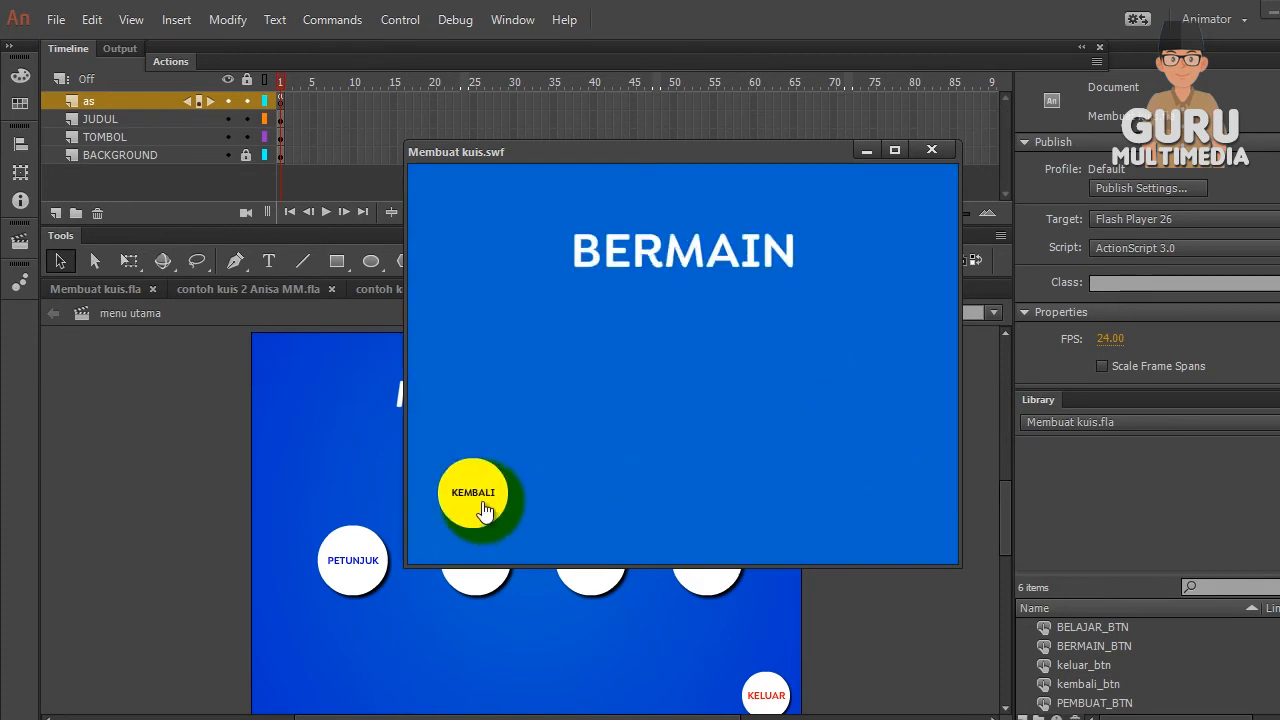
left_click(495, 498)
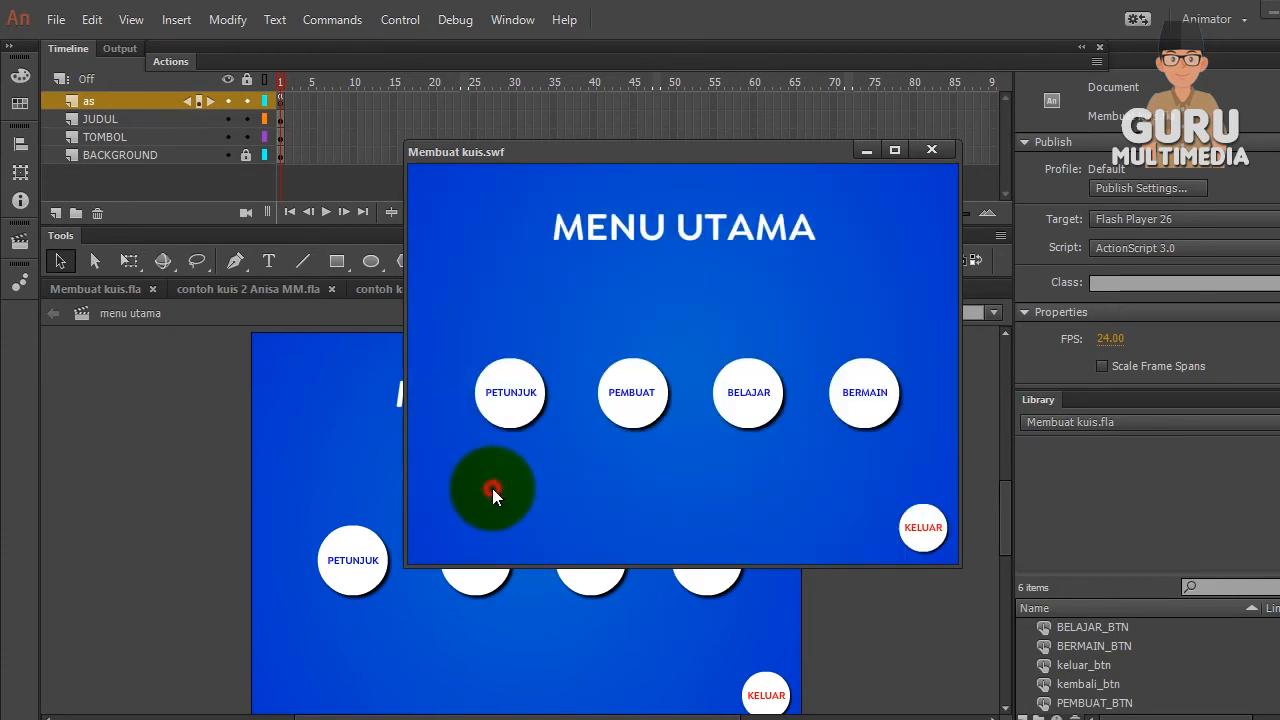
left_click(936, 153)
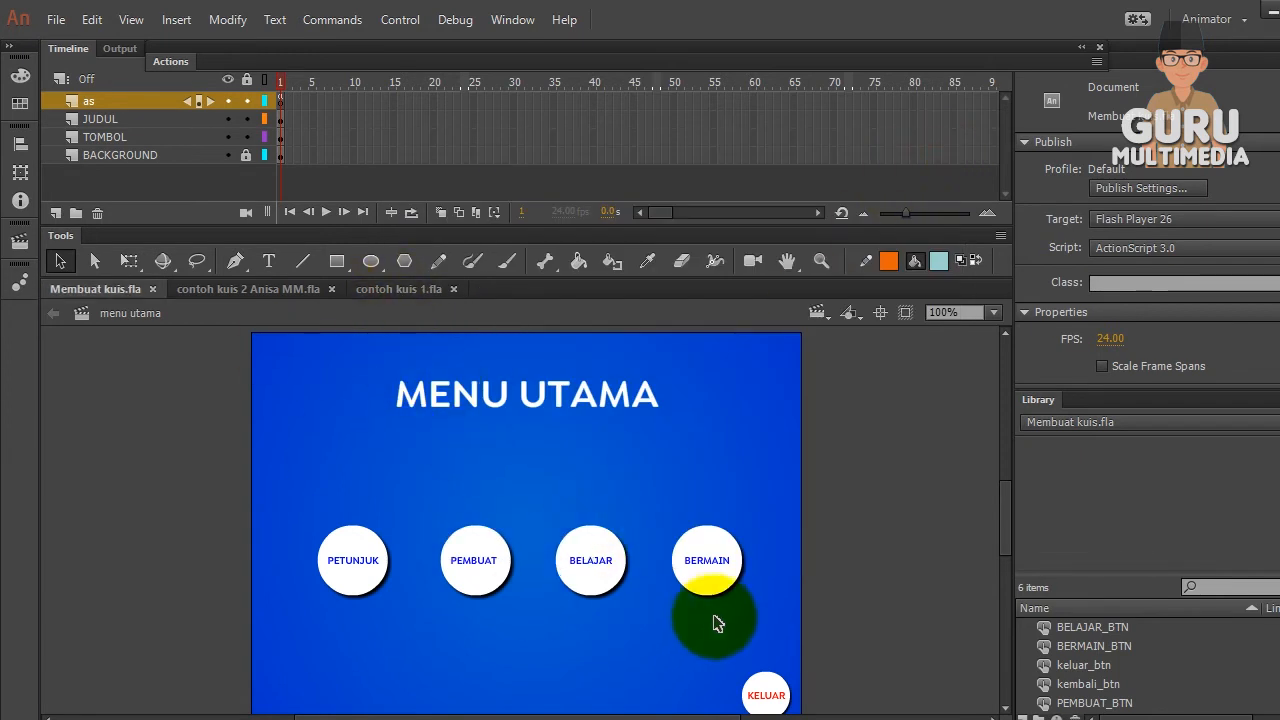
Return to the contoh kuis 2 document, check its scene list and open the QUIZ scene
left_click(270, 292)
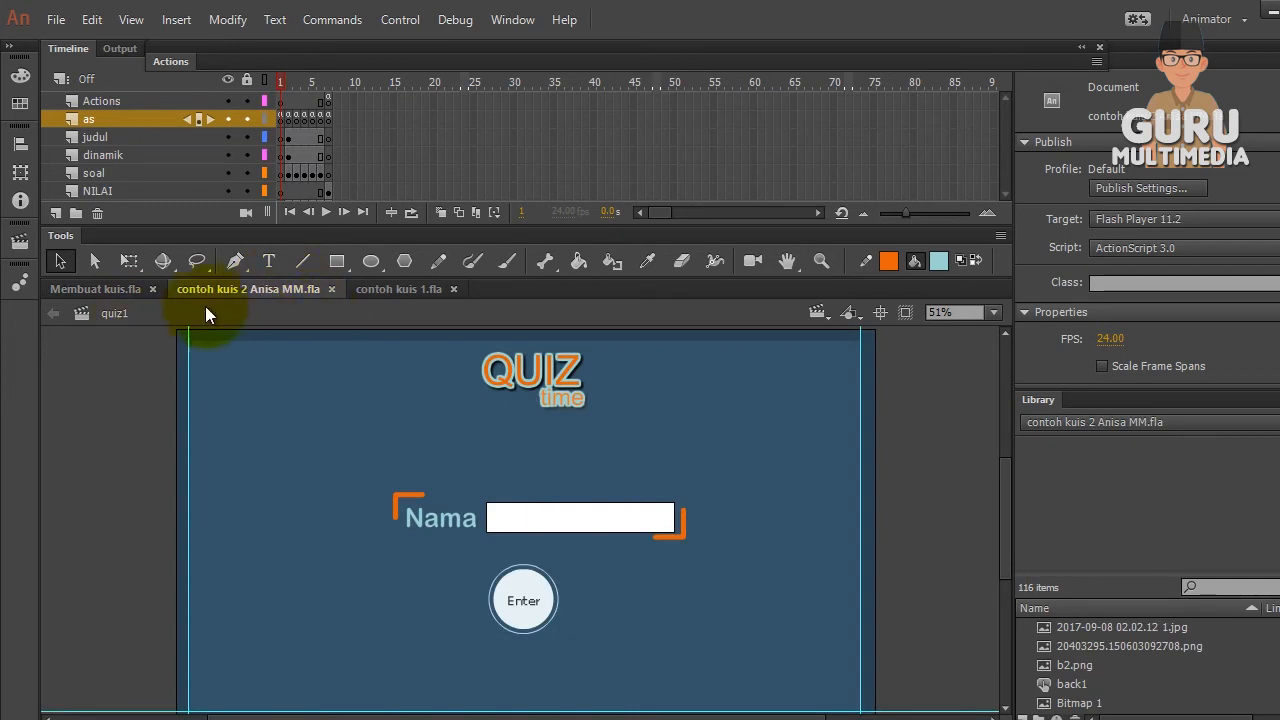
left_click(19, 241)
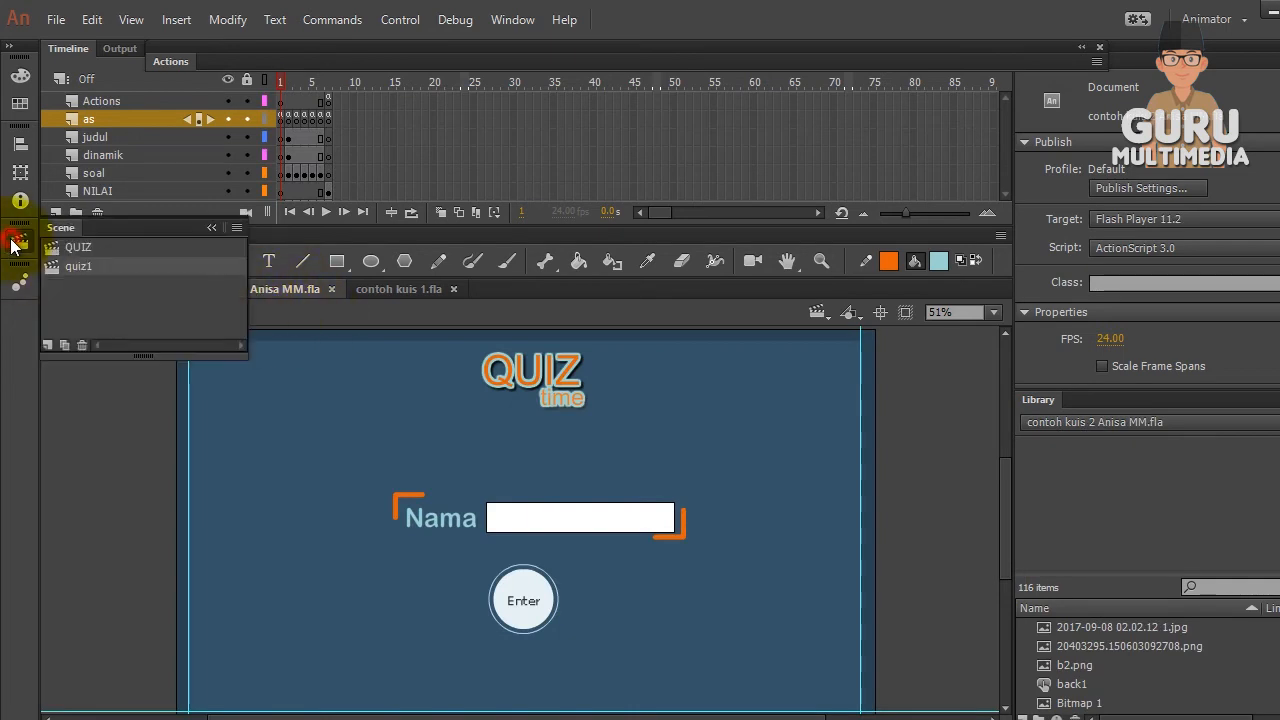
left_click(77, 250)
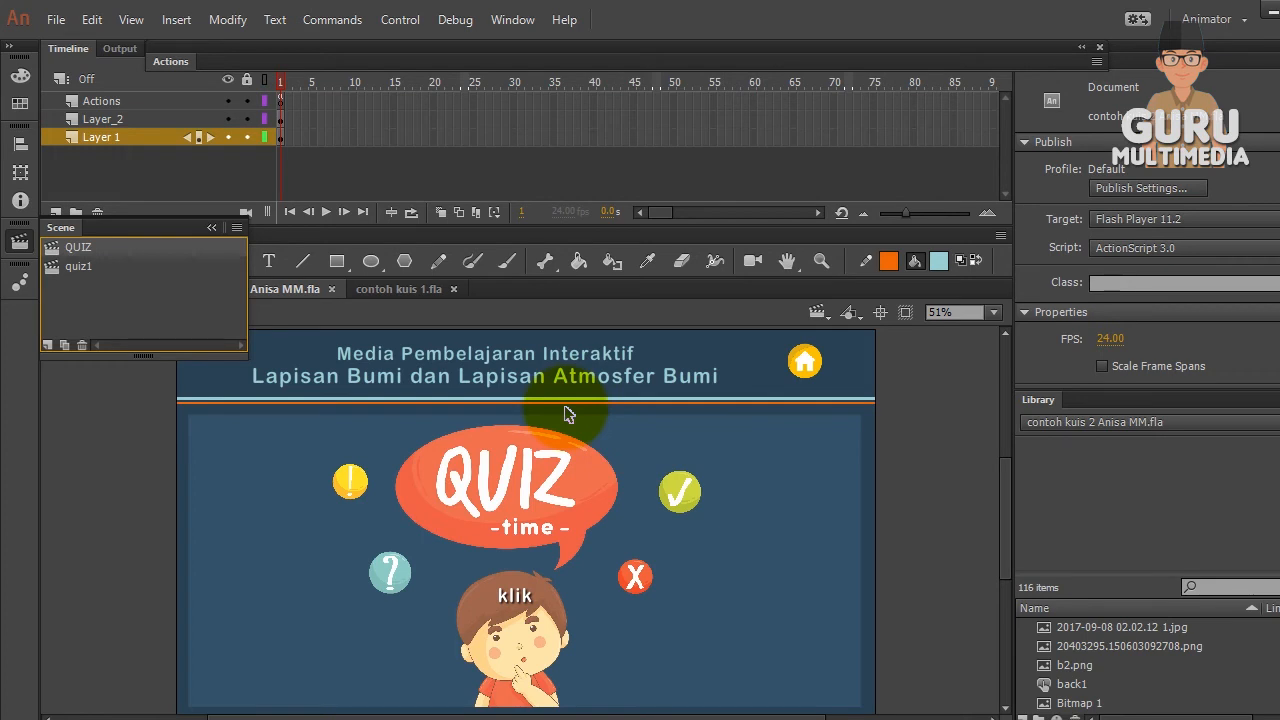
left_click(19, 245)
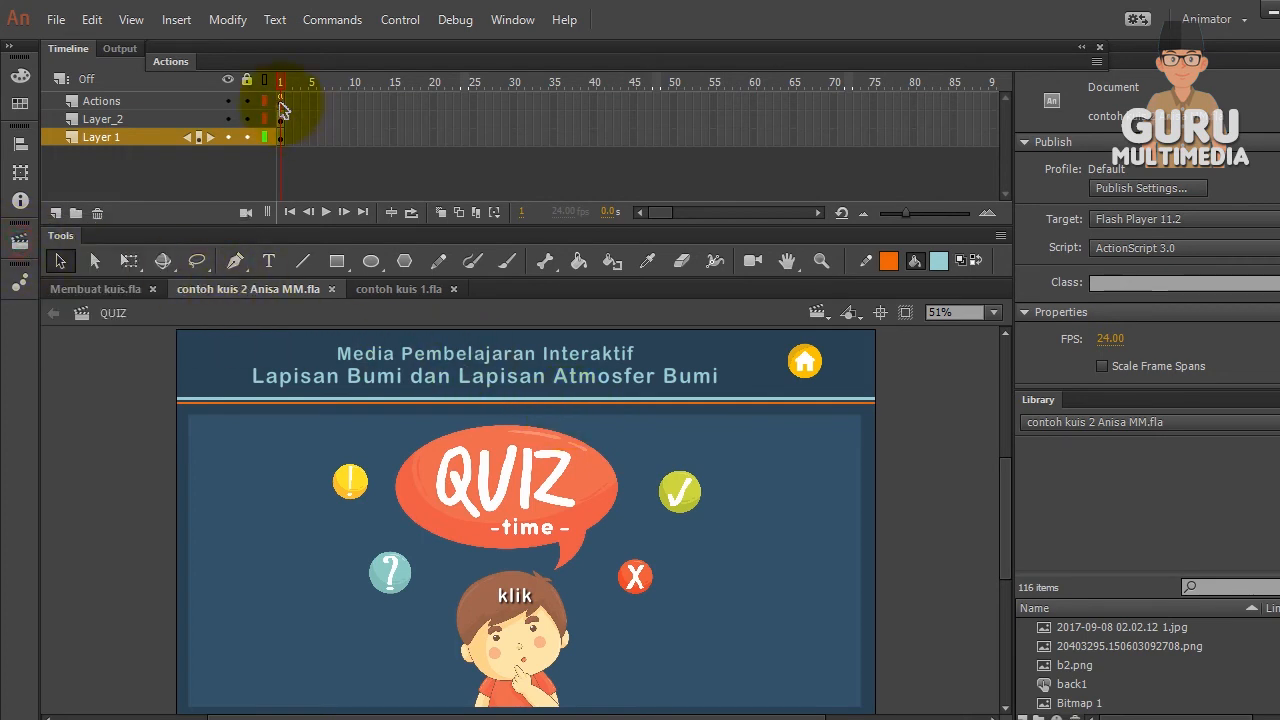
View the ActionScript on frame 1 of the QUIZ scene's Actions layer and on frame 1 of the quiz1 scene's as layer
left_click(281, 101)
right_click(282, 103)
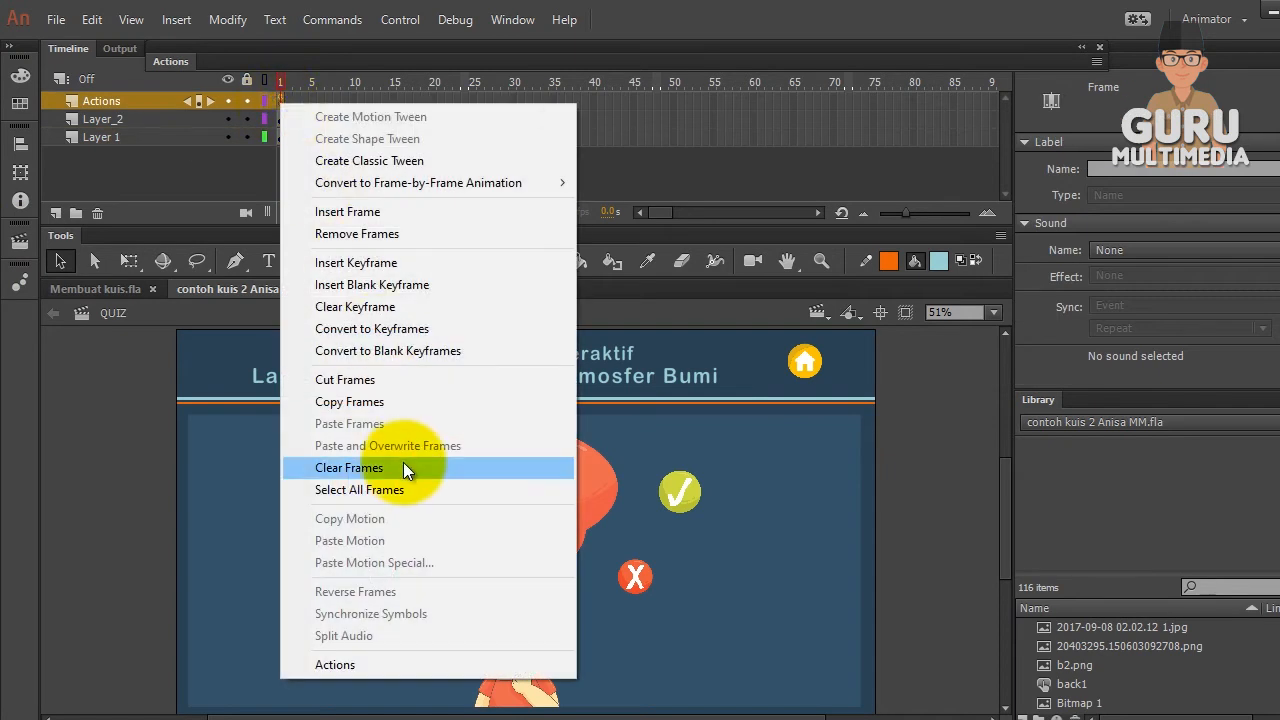
left_click(371, 664)
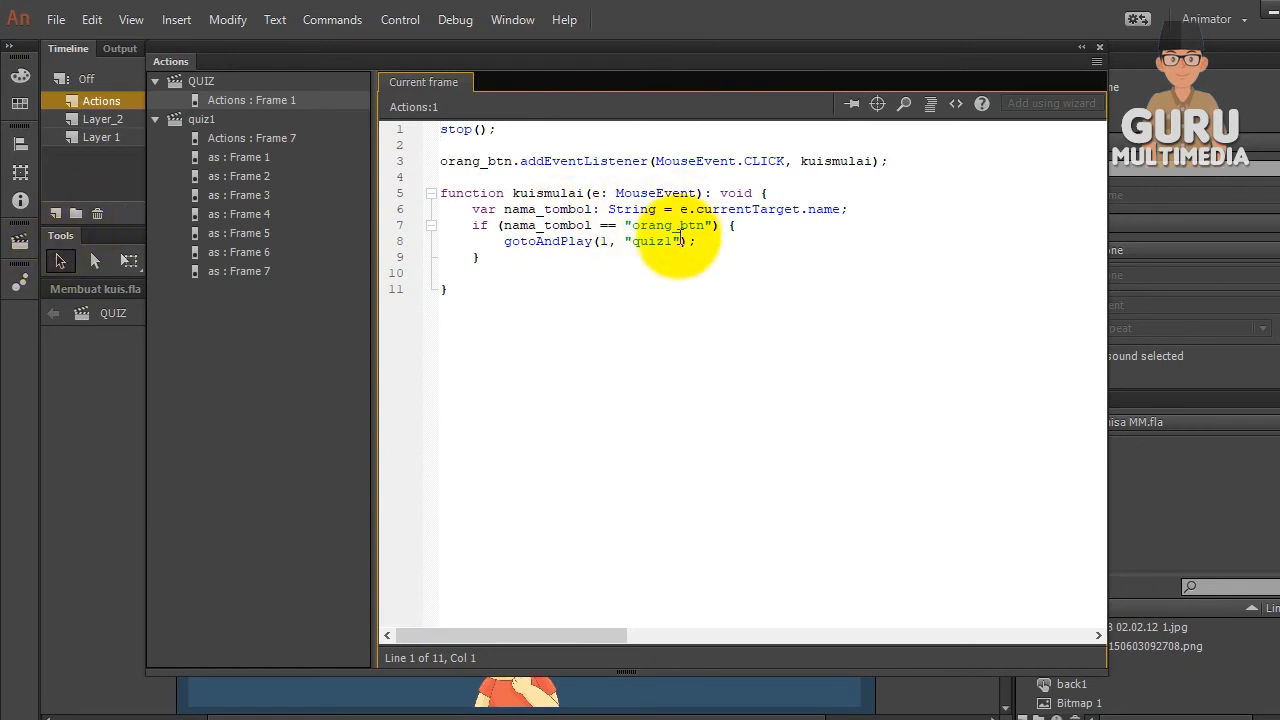
left_click(14, 248)
left_click(72, 267)
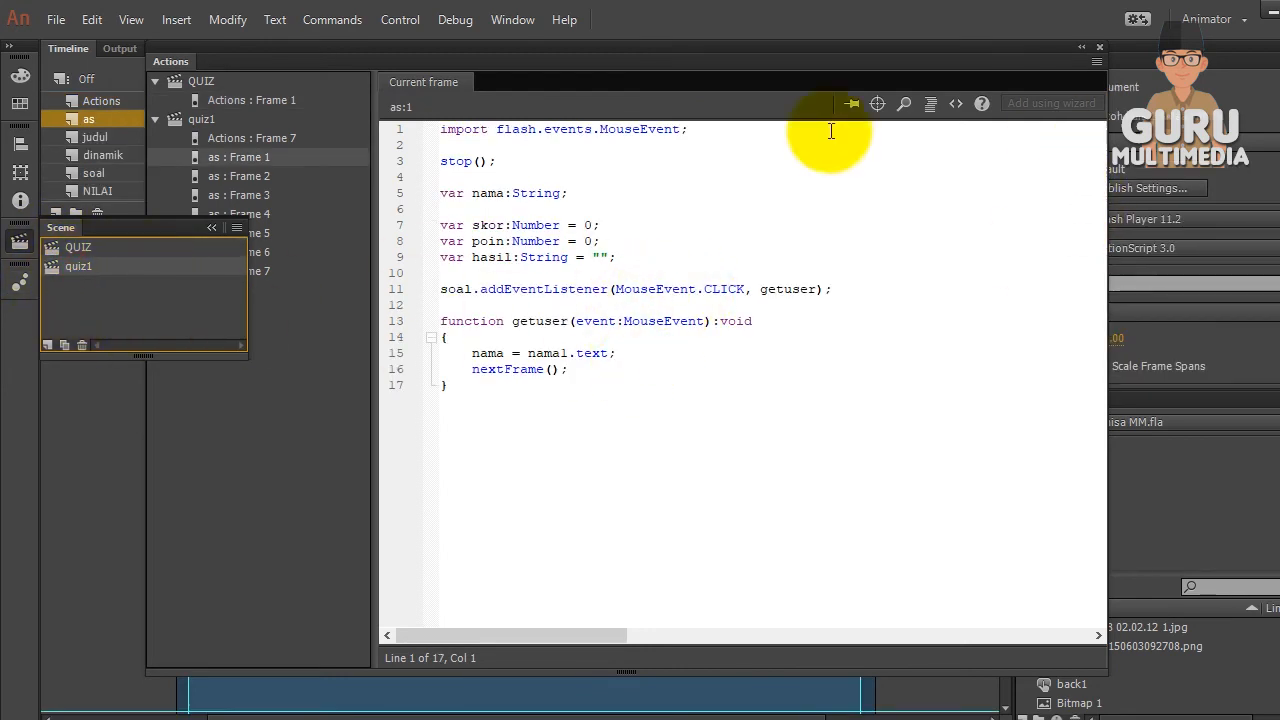
Collapse the floating script editor and move it clear of the layer names and the first frames in the timeline
left_click(170, 64)
double_click(169, 64)
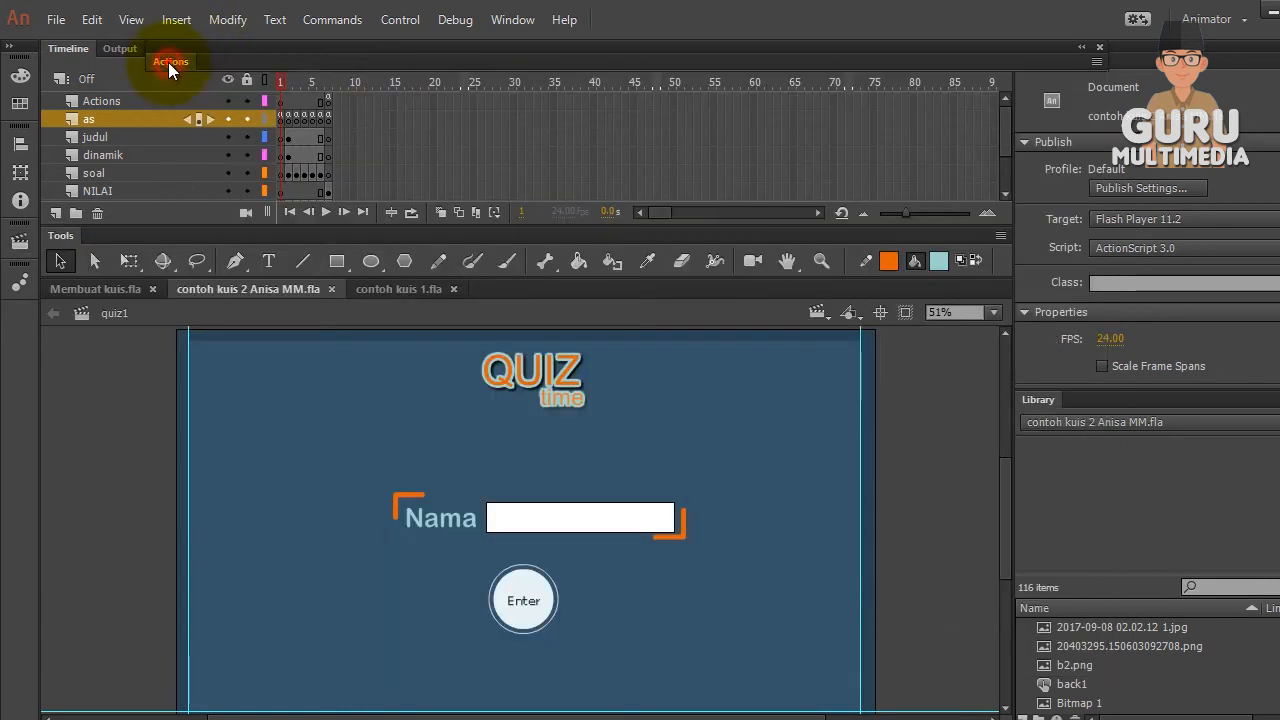
left_click_drag(169, 64, 399, 65)
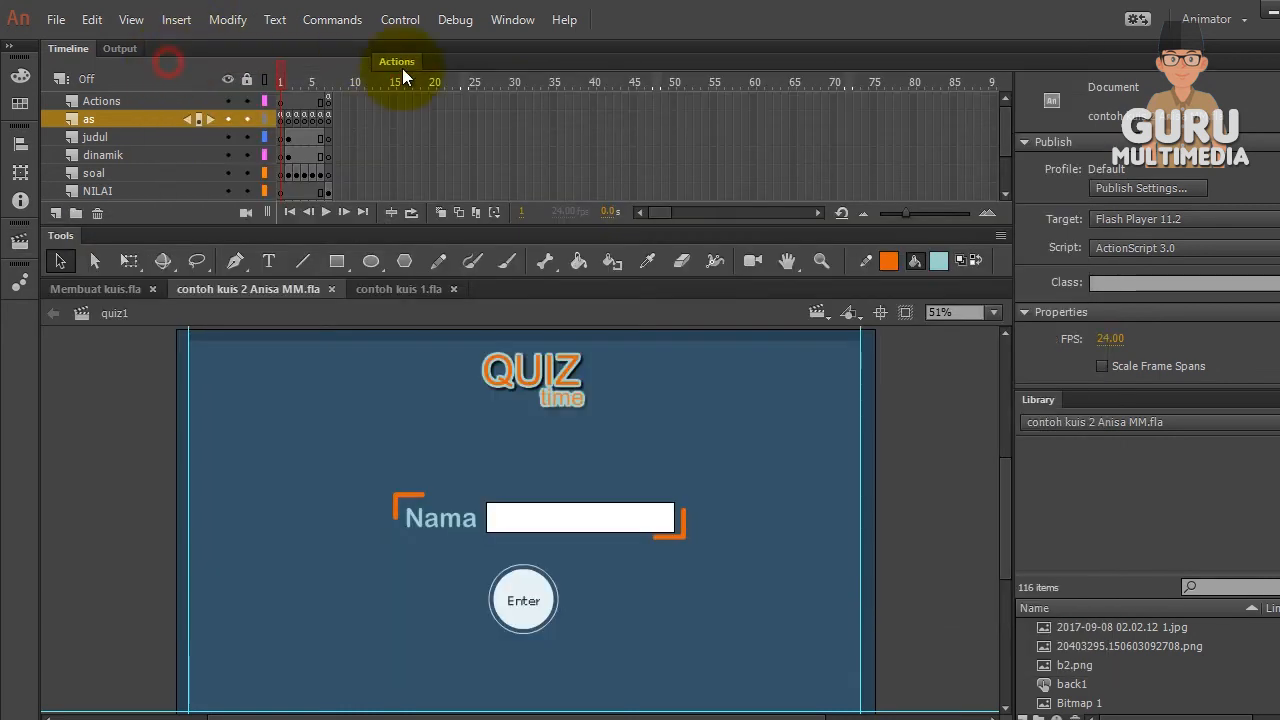
Open the ActionScript on frame 2 of the quiz1 scene's as layer and read through the answer functions ke_a to ke_d
left_click(284, 119)
left_click(289, 120)
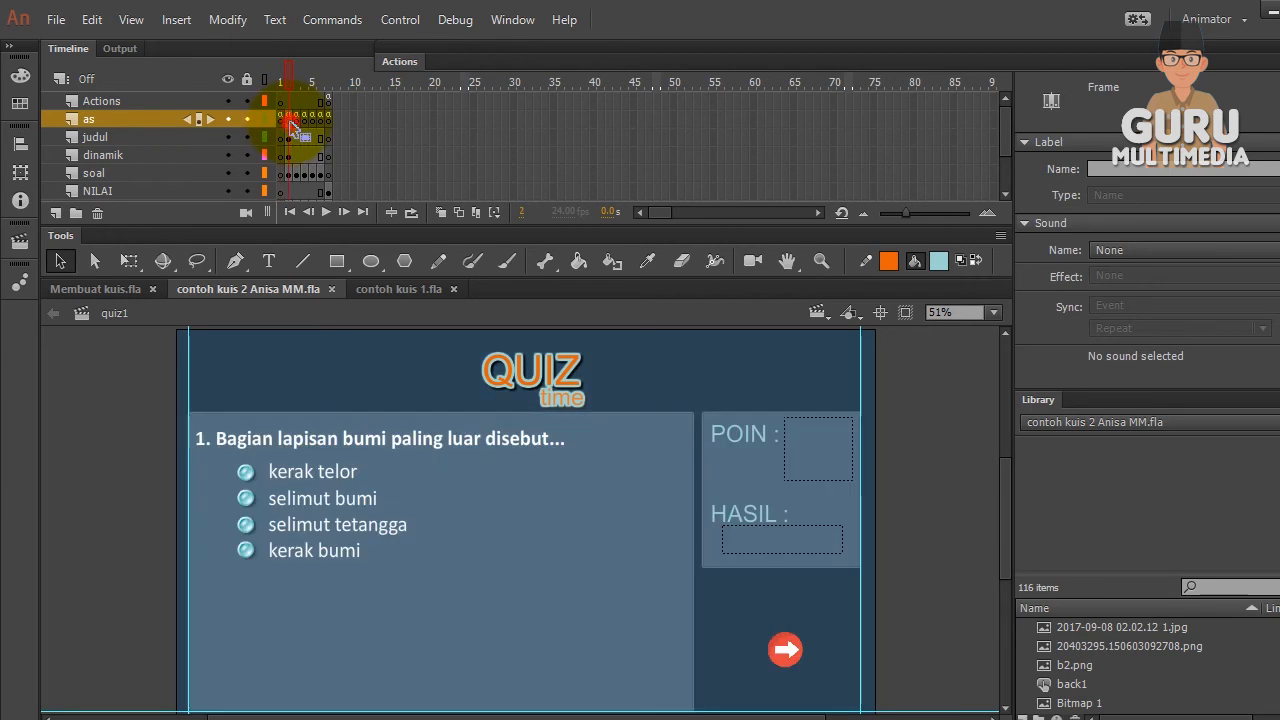
right_click(290, 121)
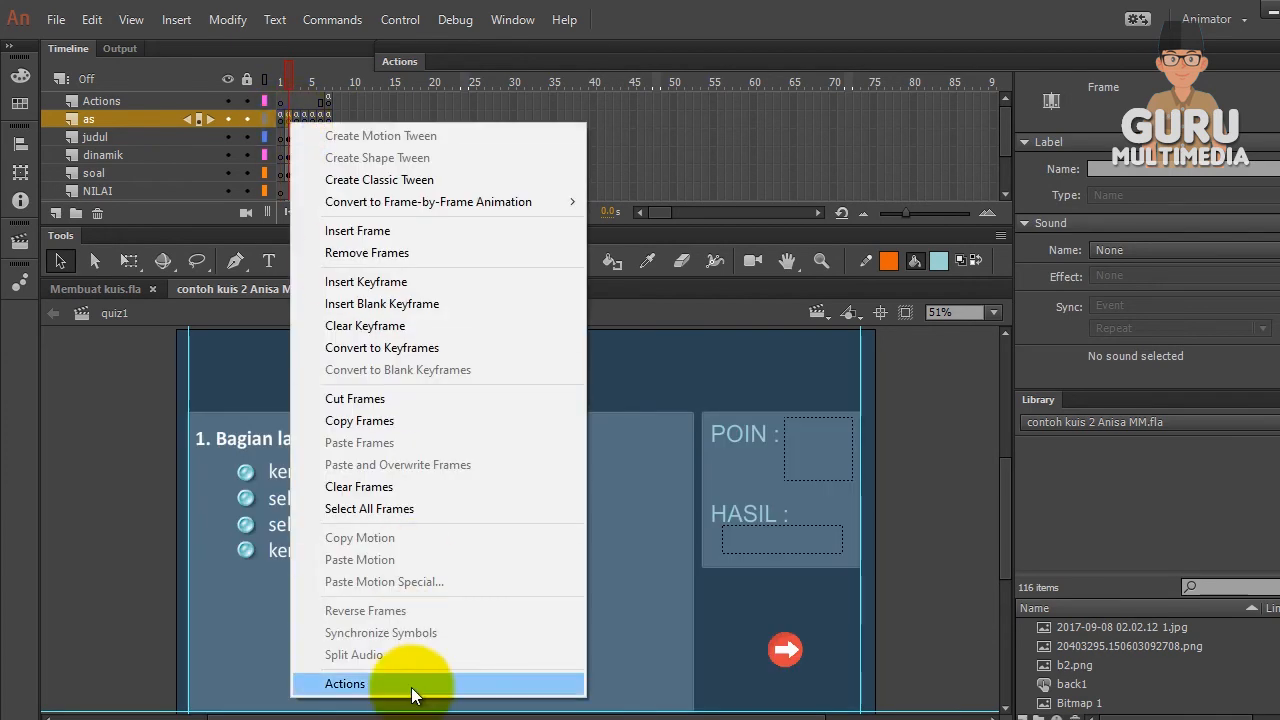
left_click(420, 684)
scroll(826, 193, "down", 17)
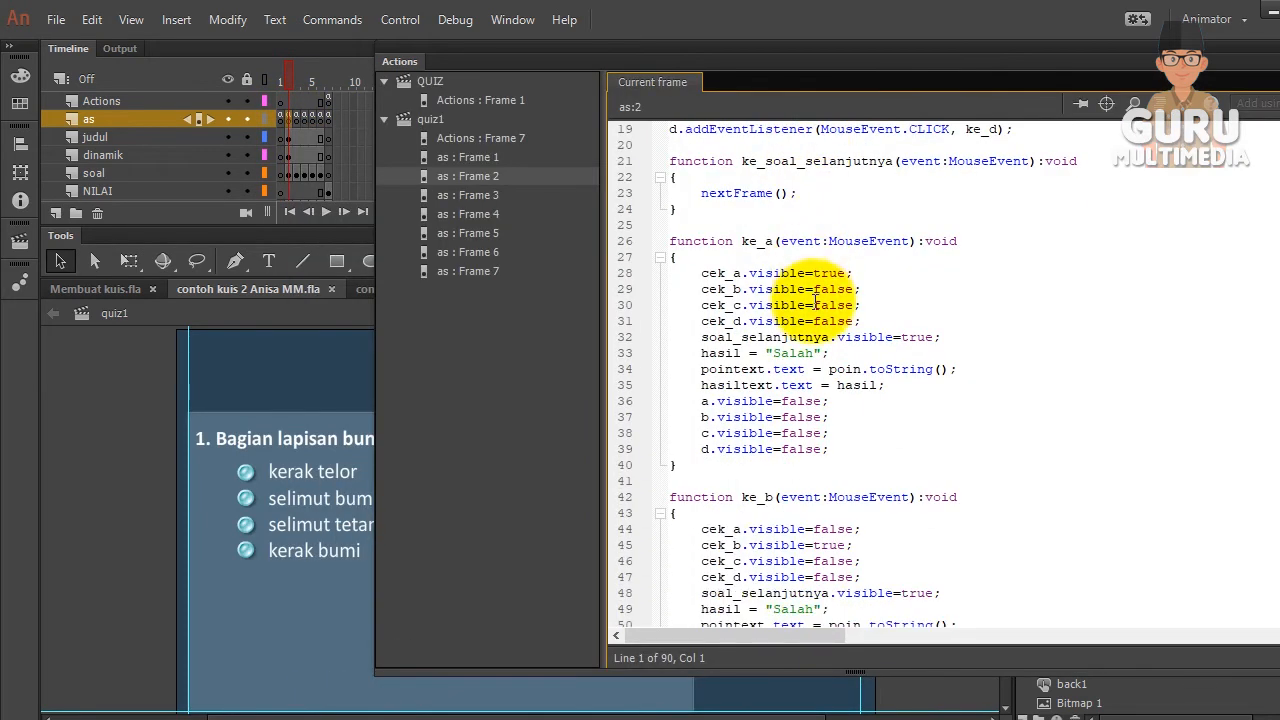
scroll(818, 315, "down", 3)
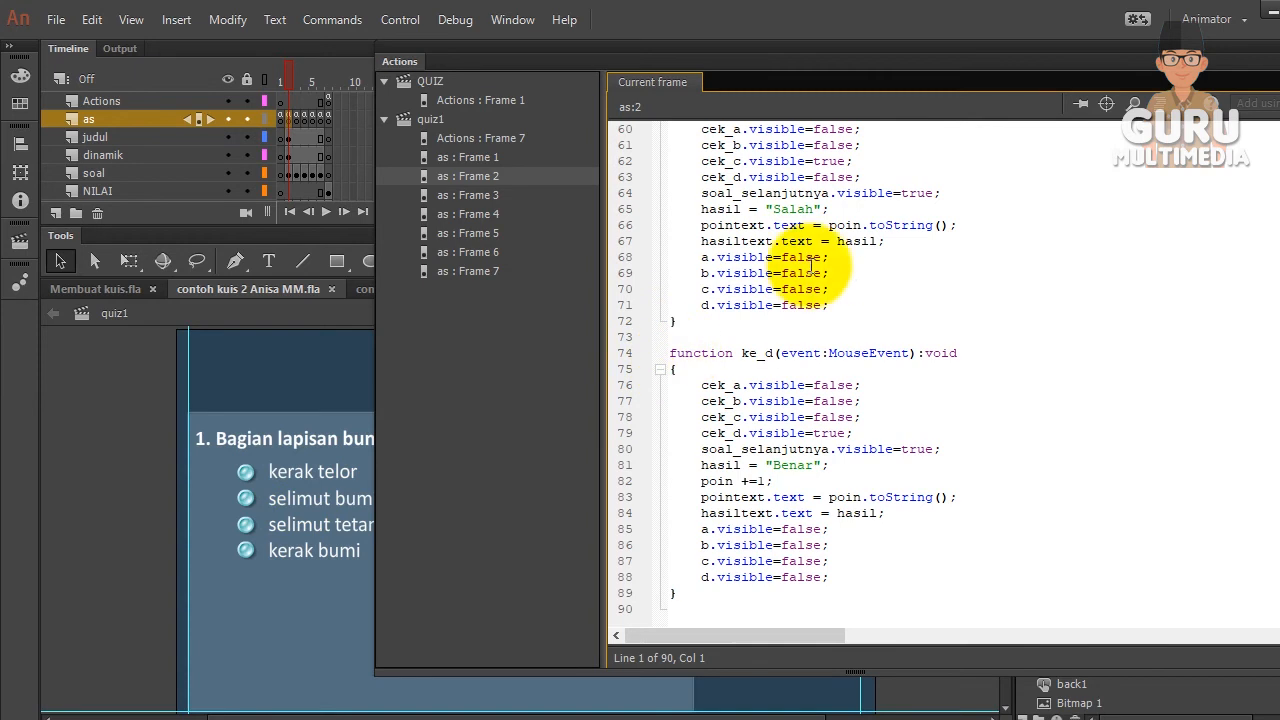
scroll(834, 300, "up", 11)
scroll(836, 343, "up", 9)
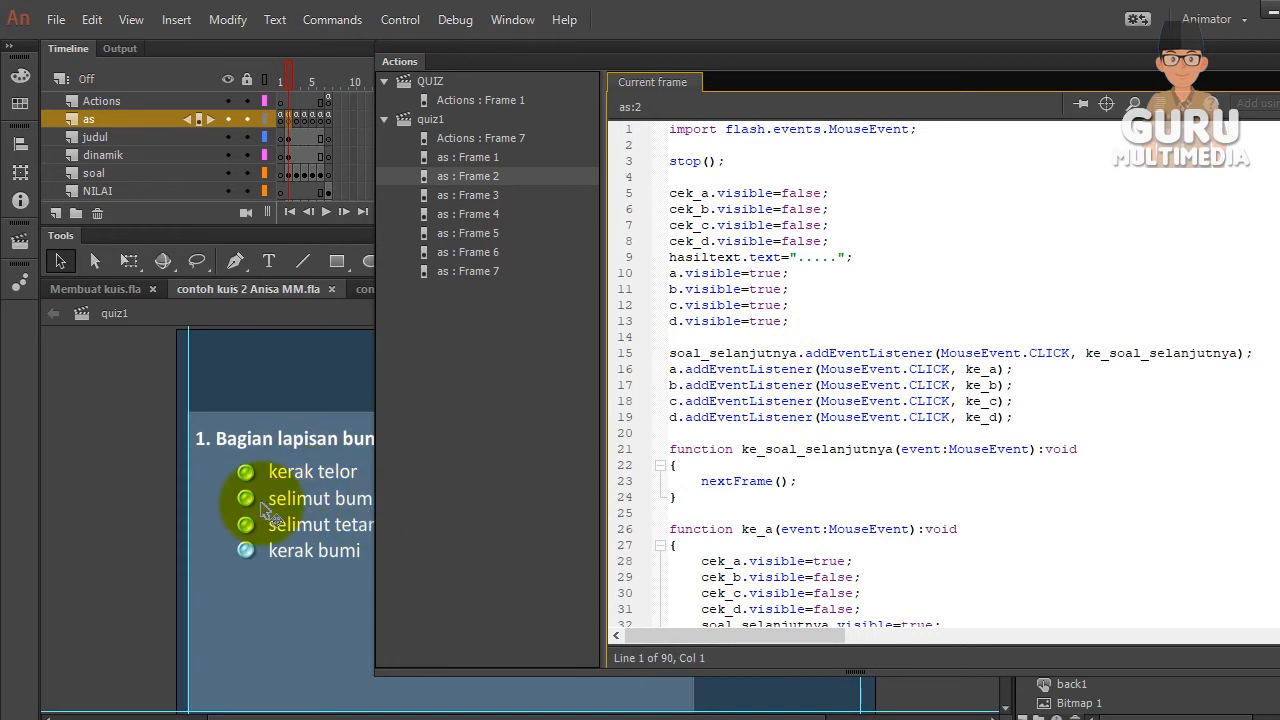
scroll(771, 385, "down", 13)
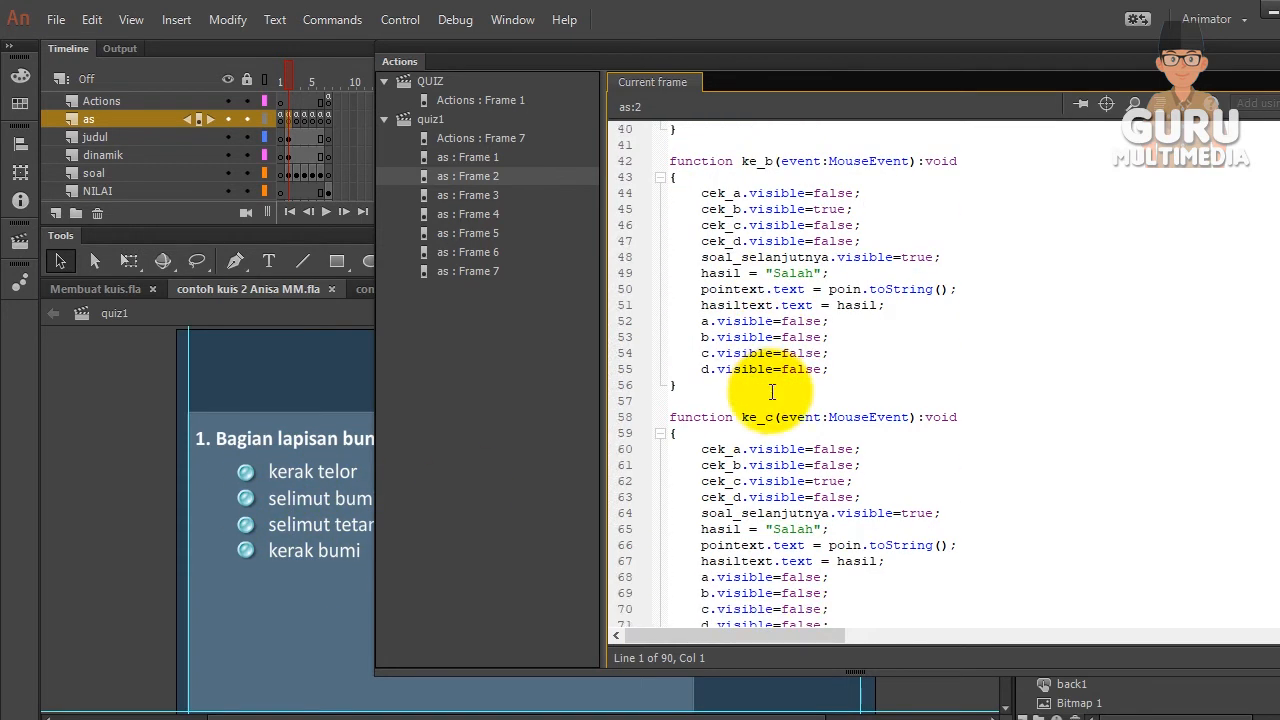
scroll(771, 390, "down", 6)
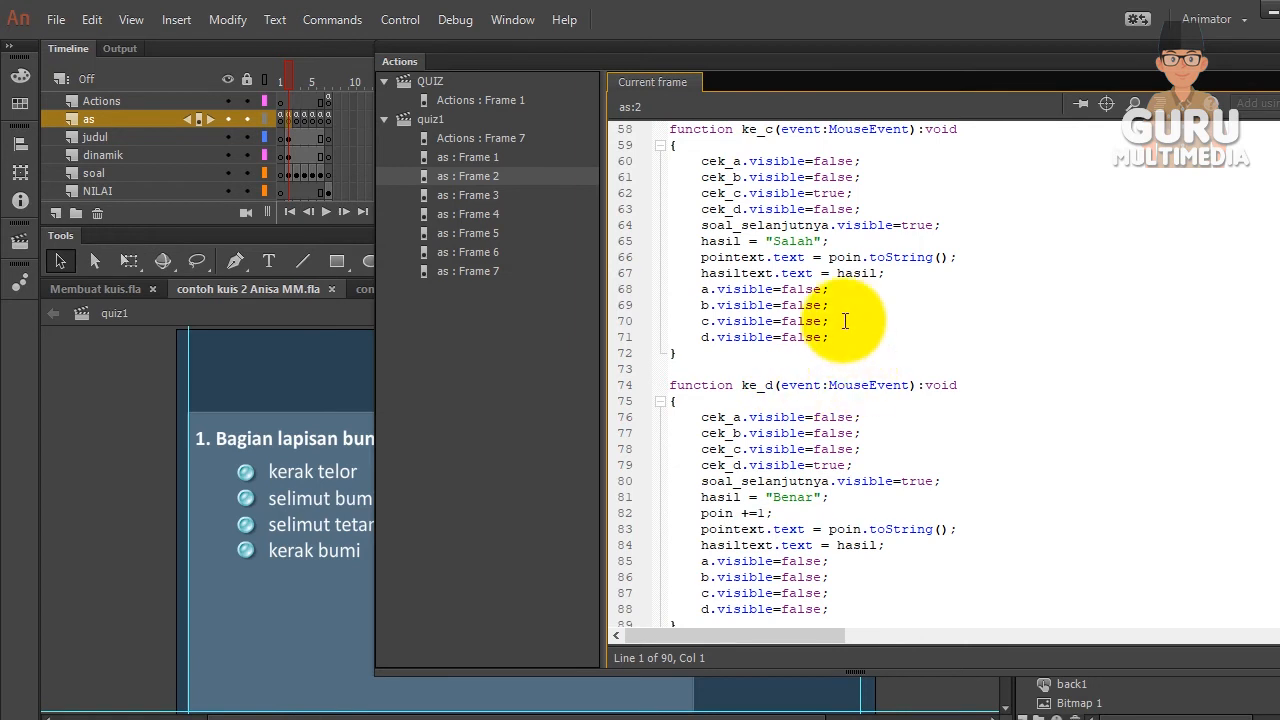
scroll(836, 315, "up", 17)
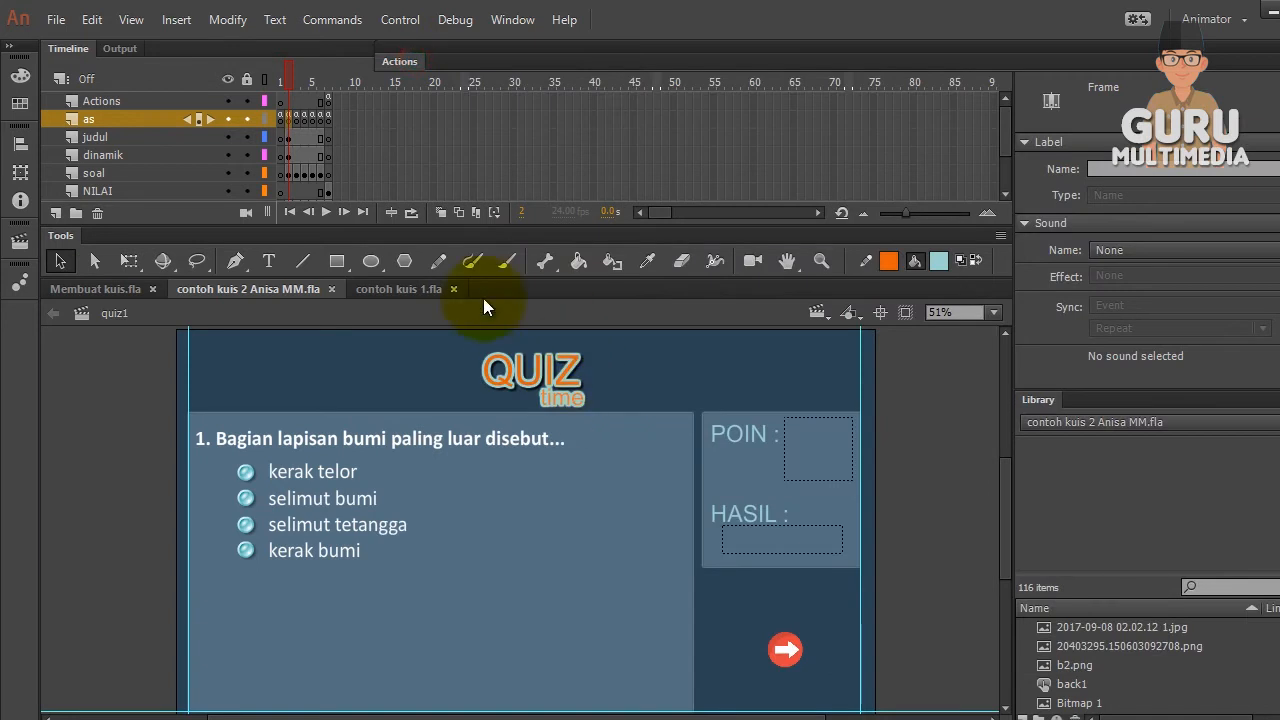
Compare the contoh kuis 1, contoh kuis 2 and Membuat kuis.fla documents, viewing frame 1 of the second example's soal layer
left_click(401, 289)
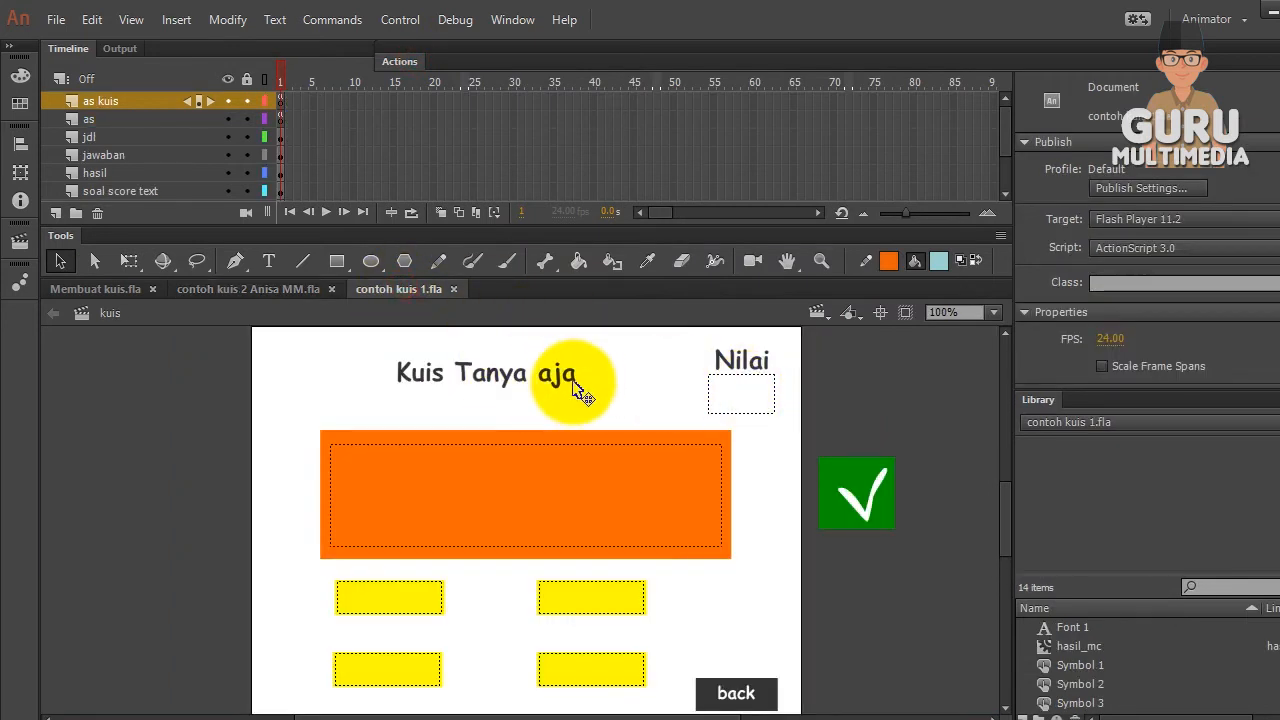
left_click(266, 288)
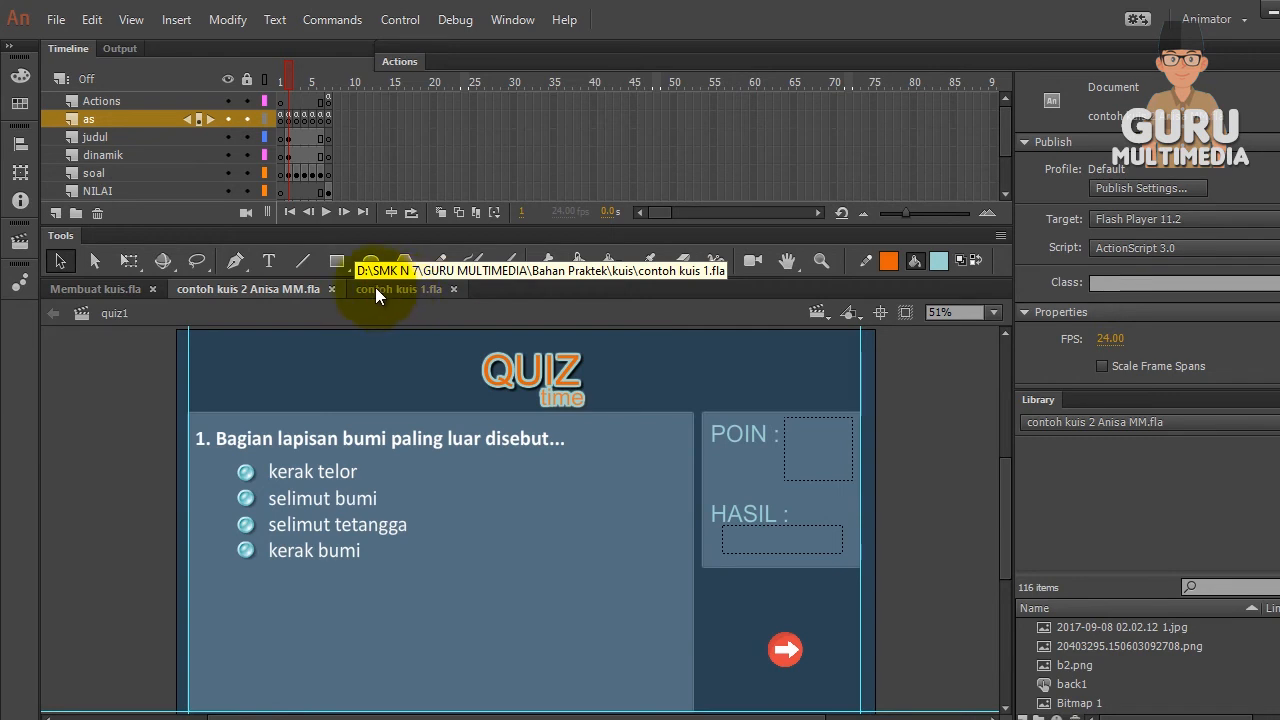
left_click(284, 175)
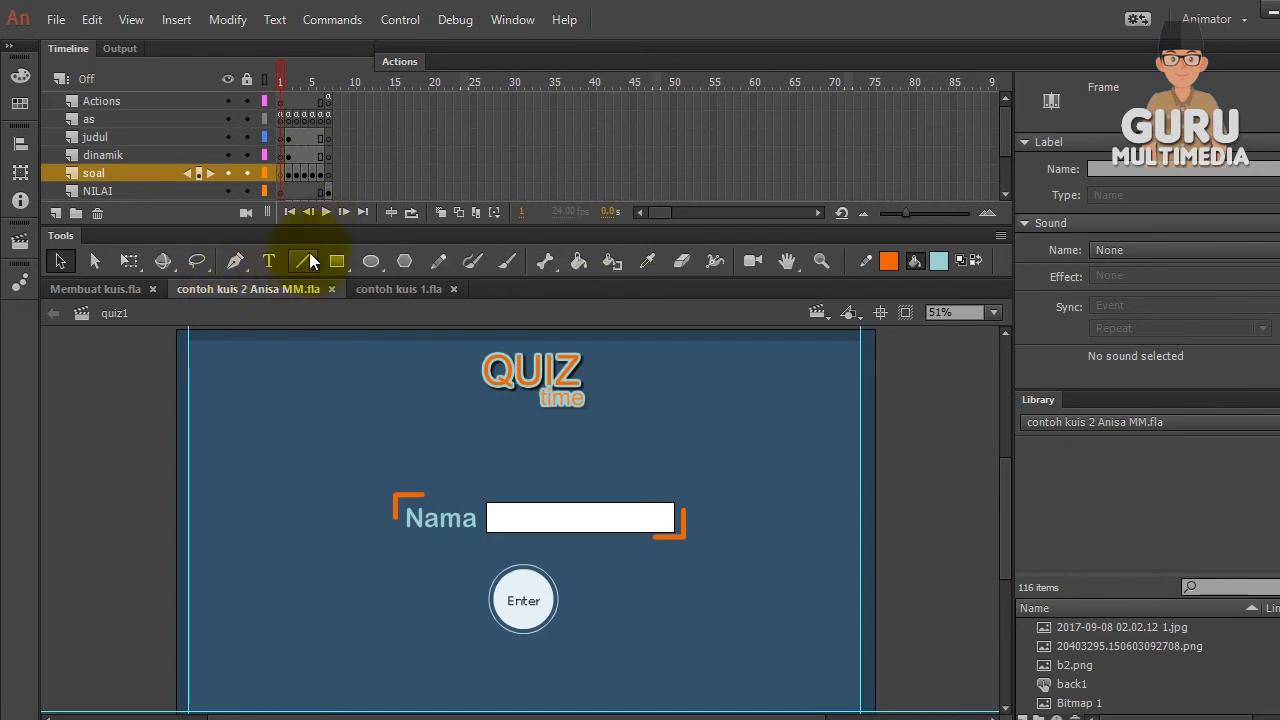
scroll(323, 181, "down", 2)
scroll(323, 181, "up", 2)
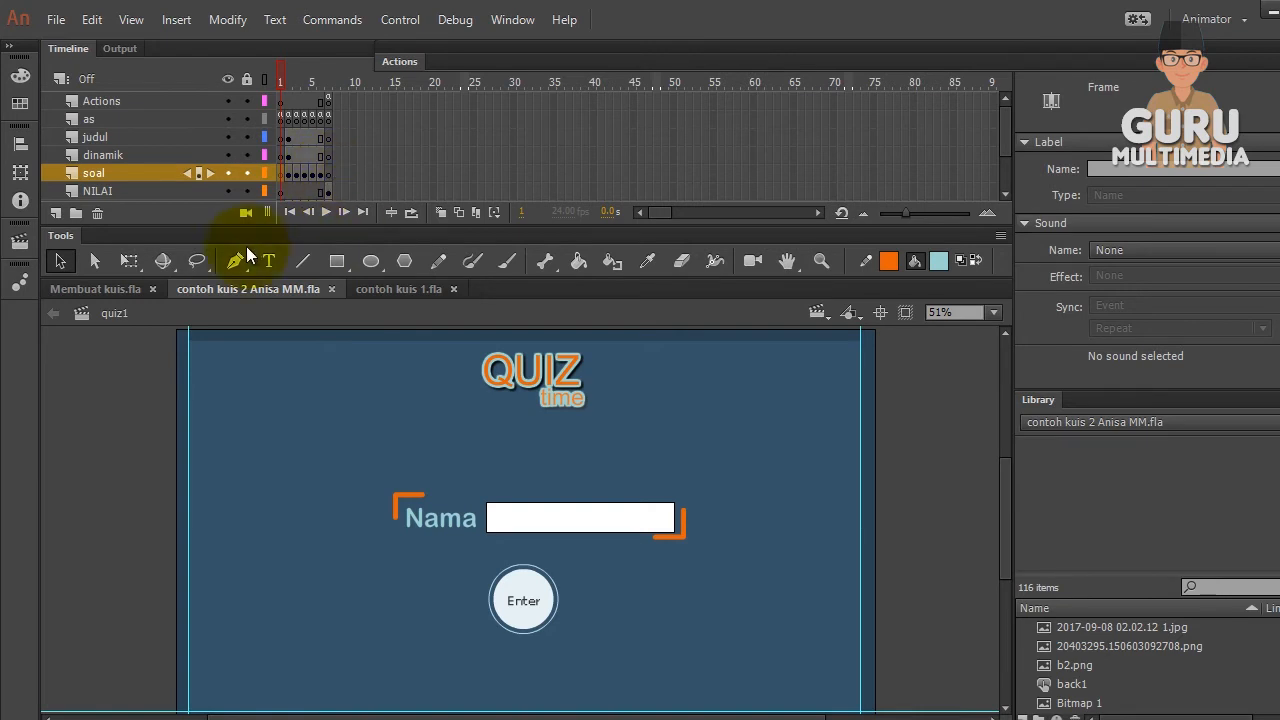
left_click(112, 292)
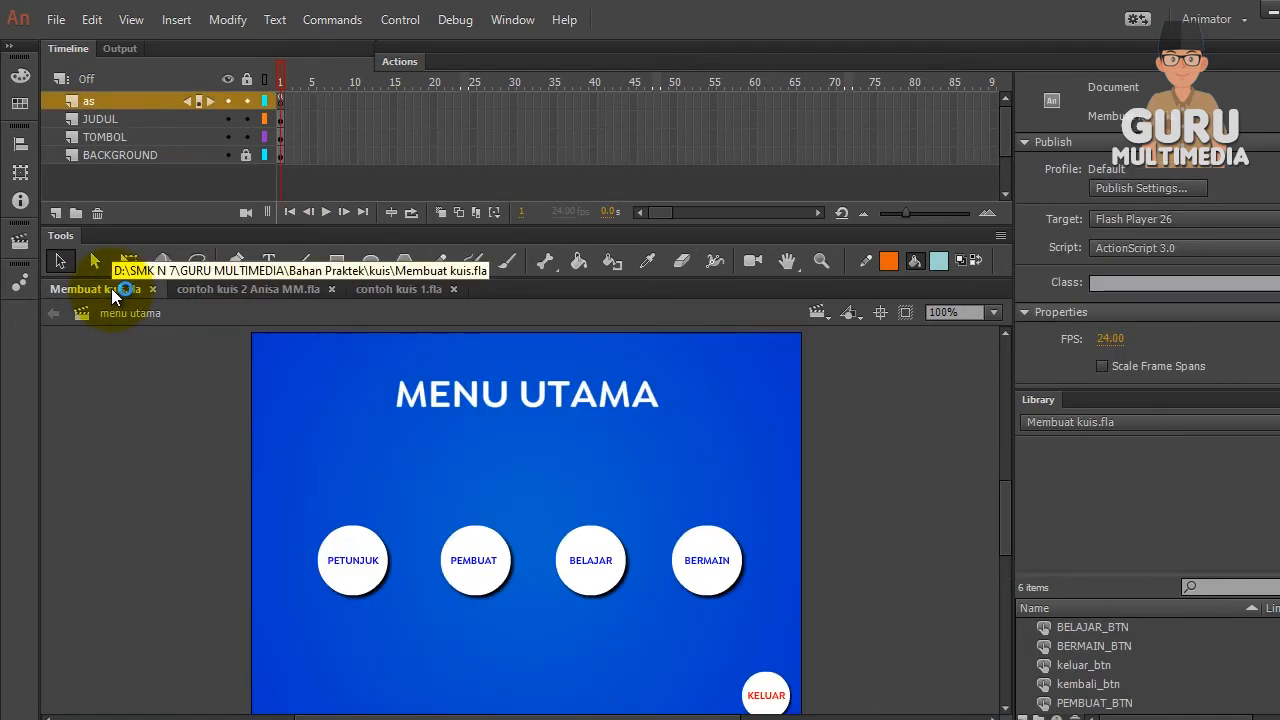
left_click(234, 289)
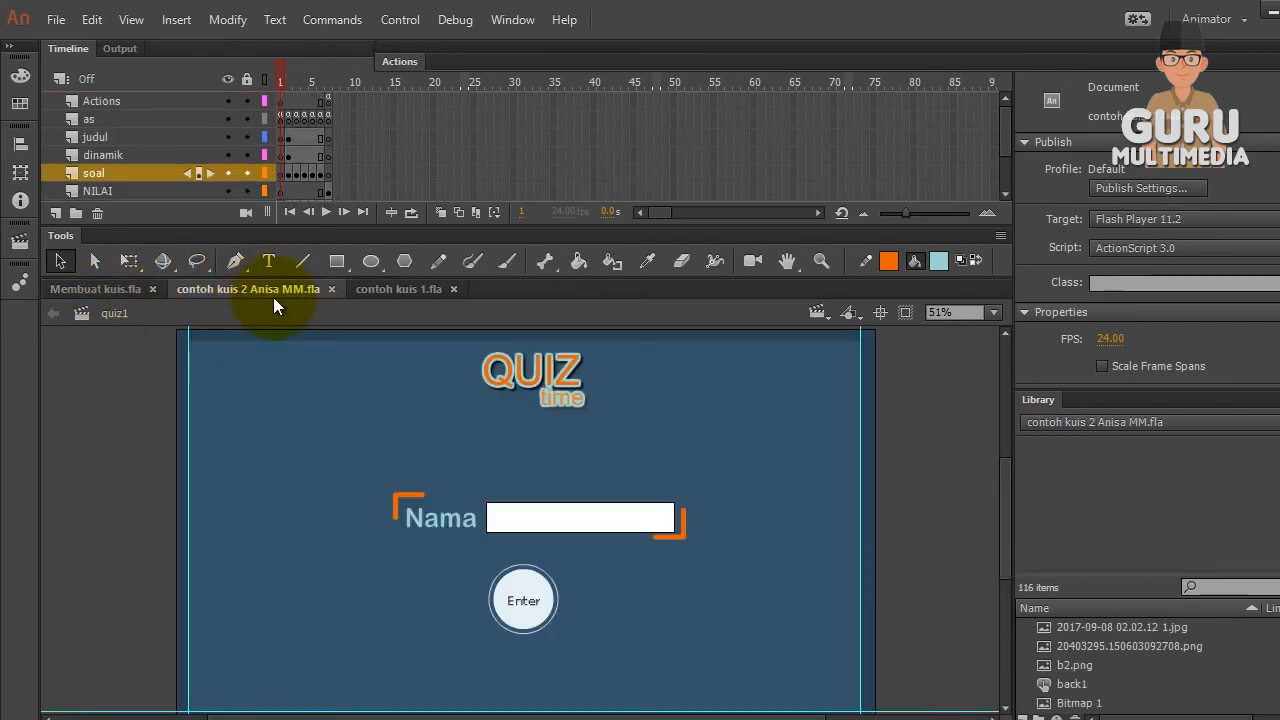
In Membuat kuis.fla, open the bermain scene and move it below pembuat in the scene list
left_click(92, 290)
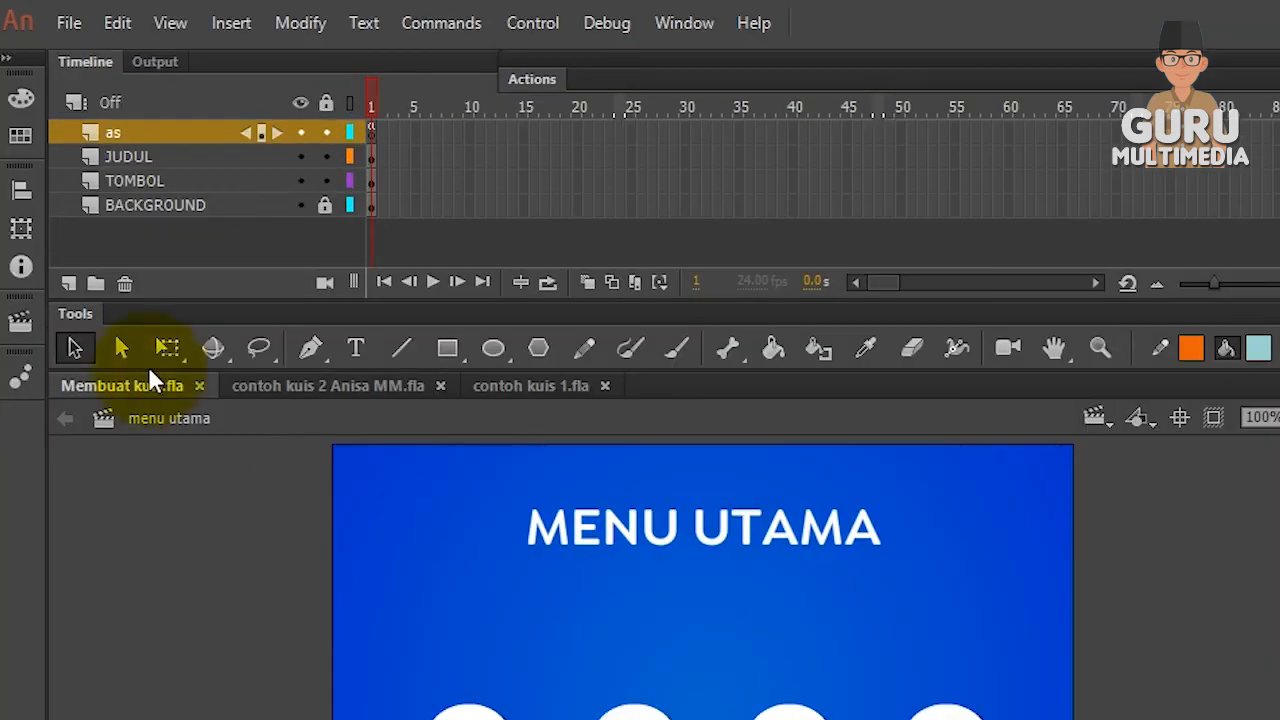
left_click(21, 322)
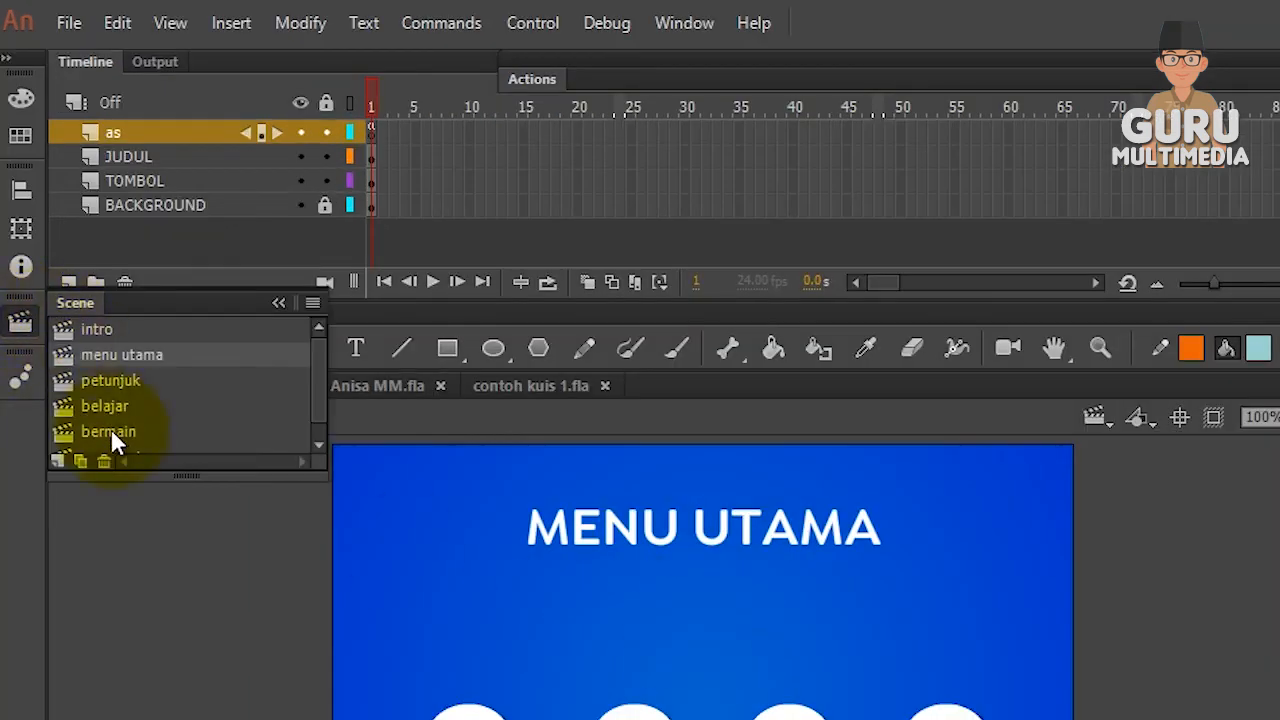
scroll(127, 352, "down", 1)
scroll(127, 354, "up", 1)
scroll(127, 354, "down", 1)
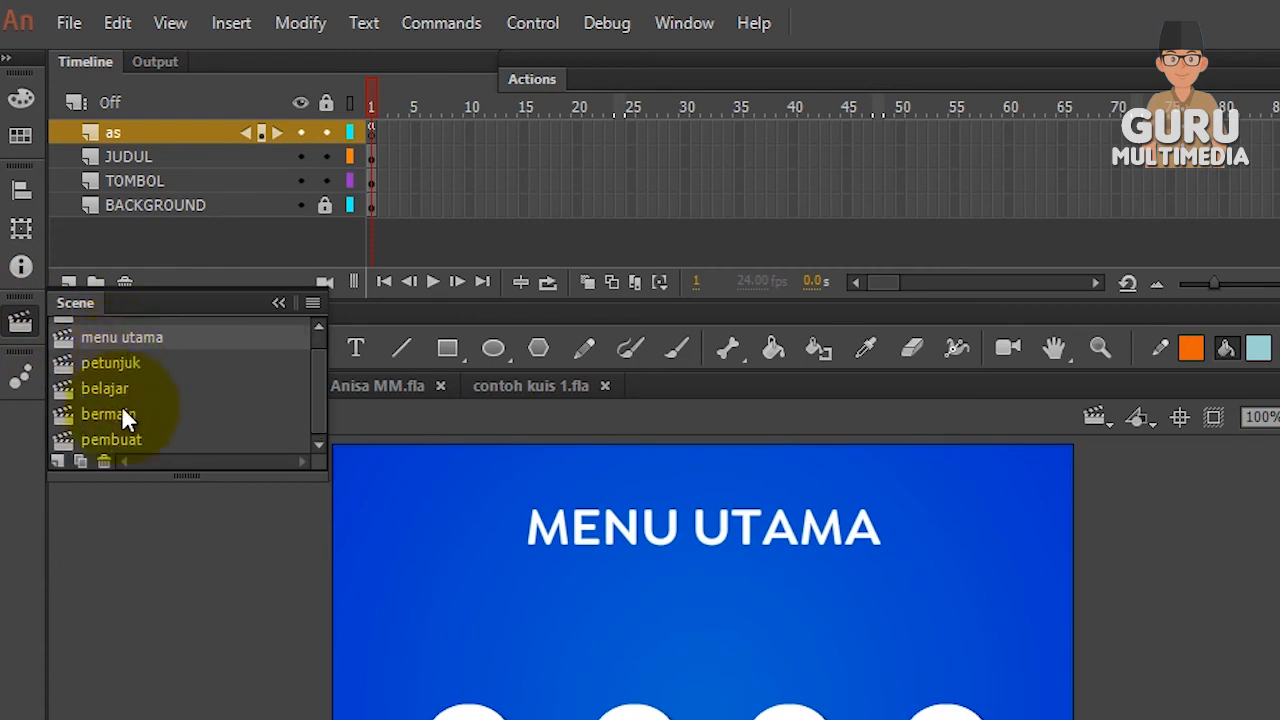
left_click(121, 441)
left_click(121, 424)
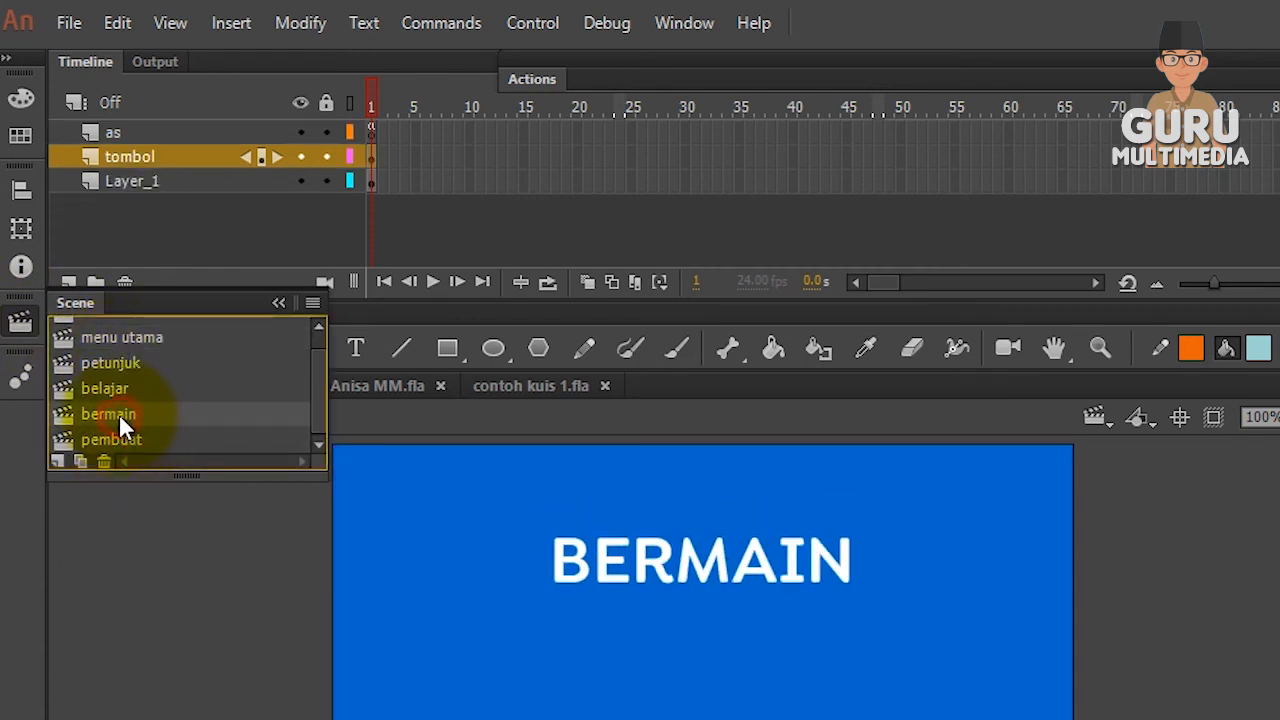
left_click_drag(123, 423, 114, 451)
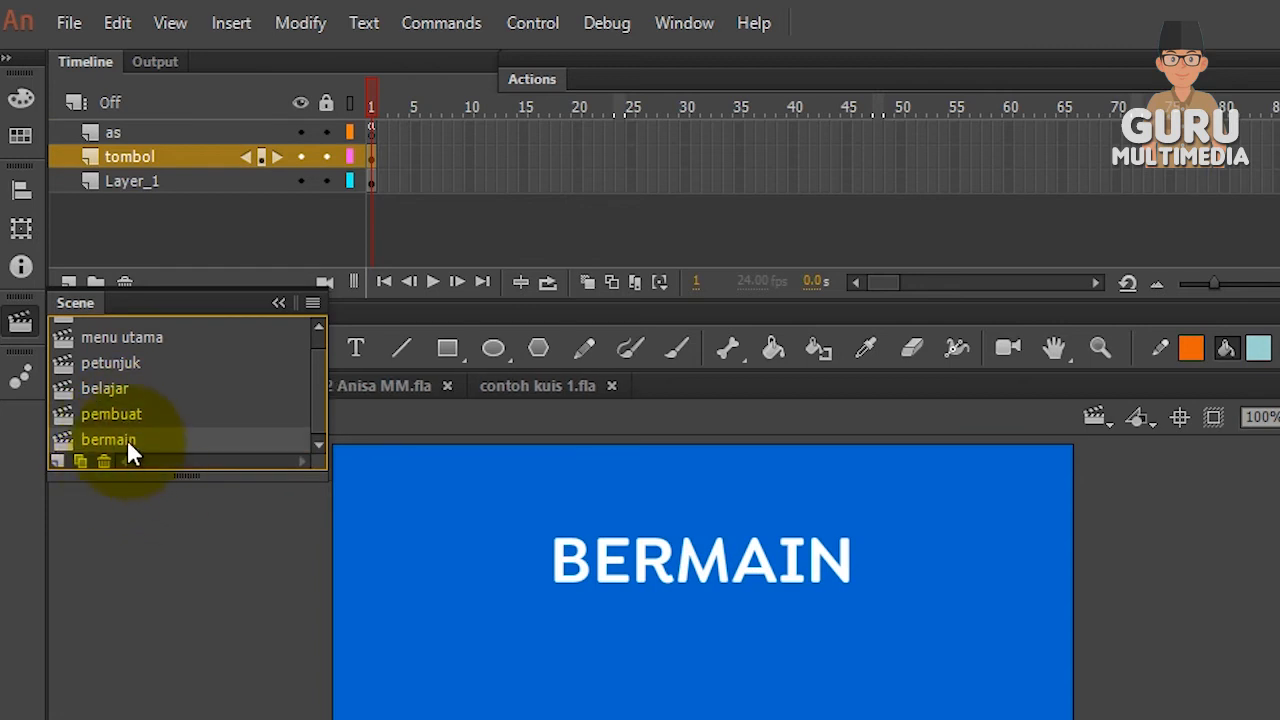
Rename the bermain scene as QUIZ and close the scene list
double_click(120, 440)
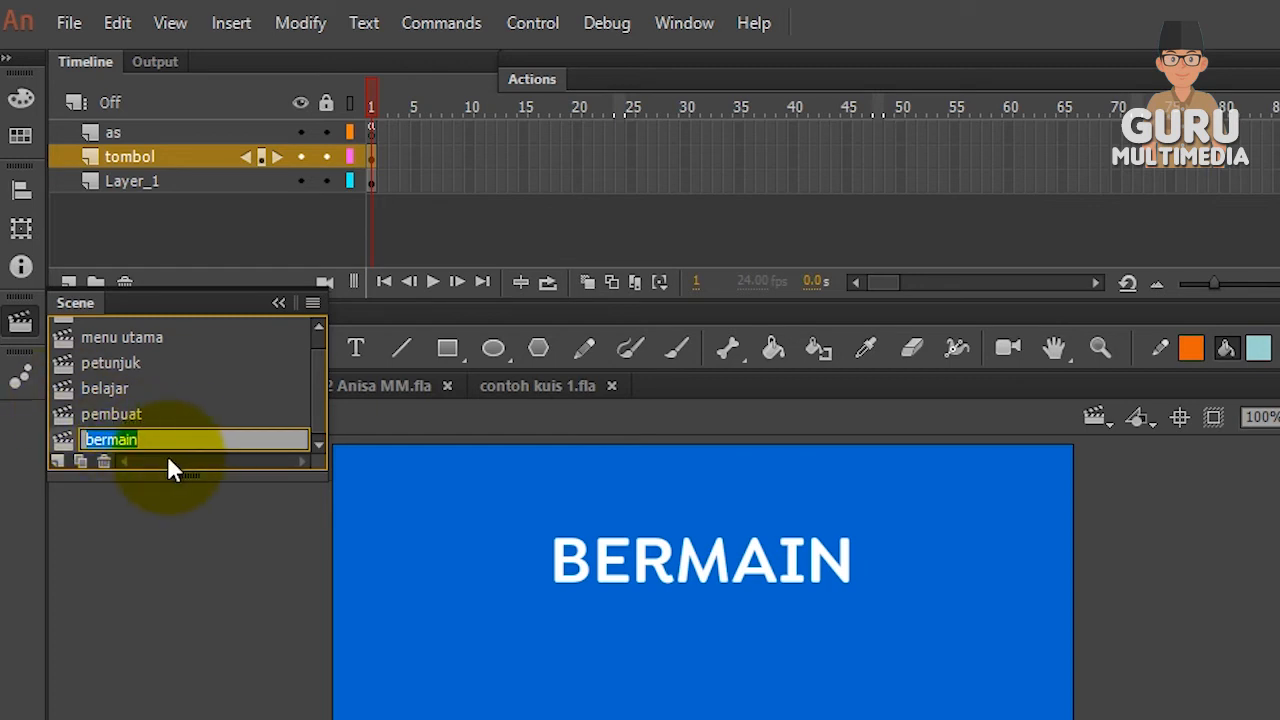
type("QUIZ")
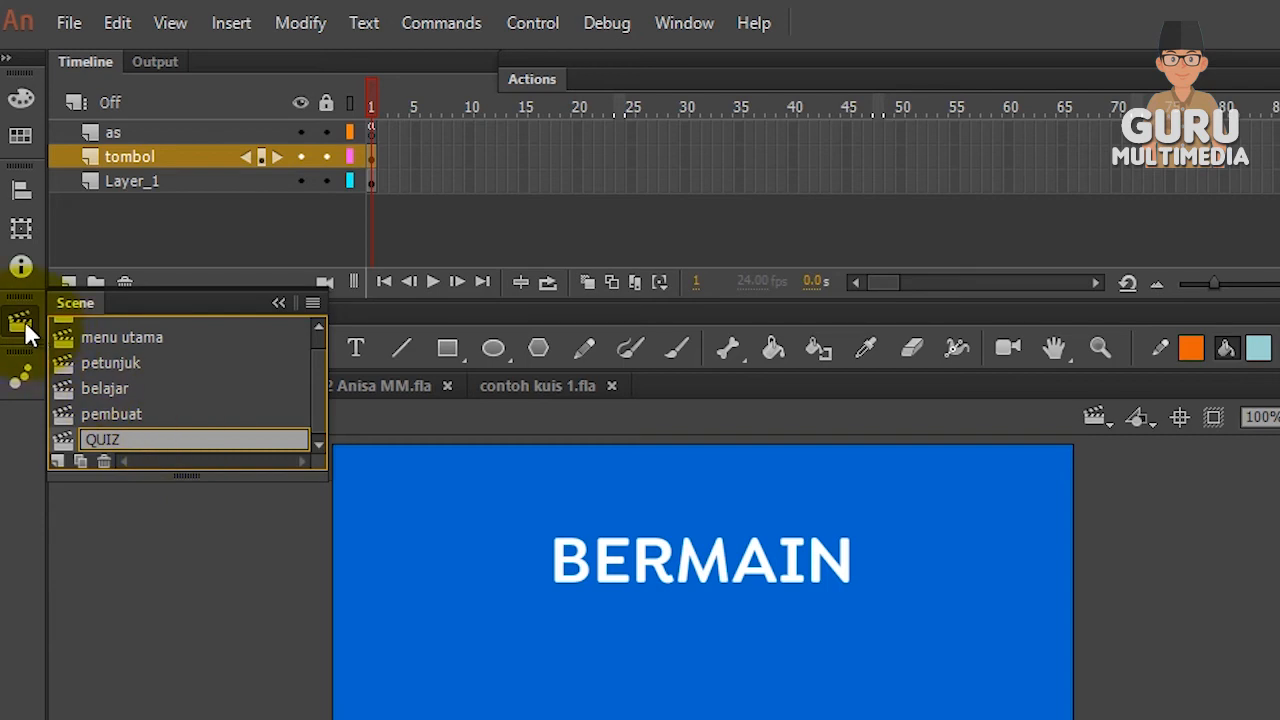
left_click(27, 335)
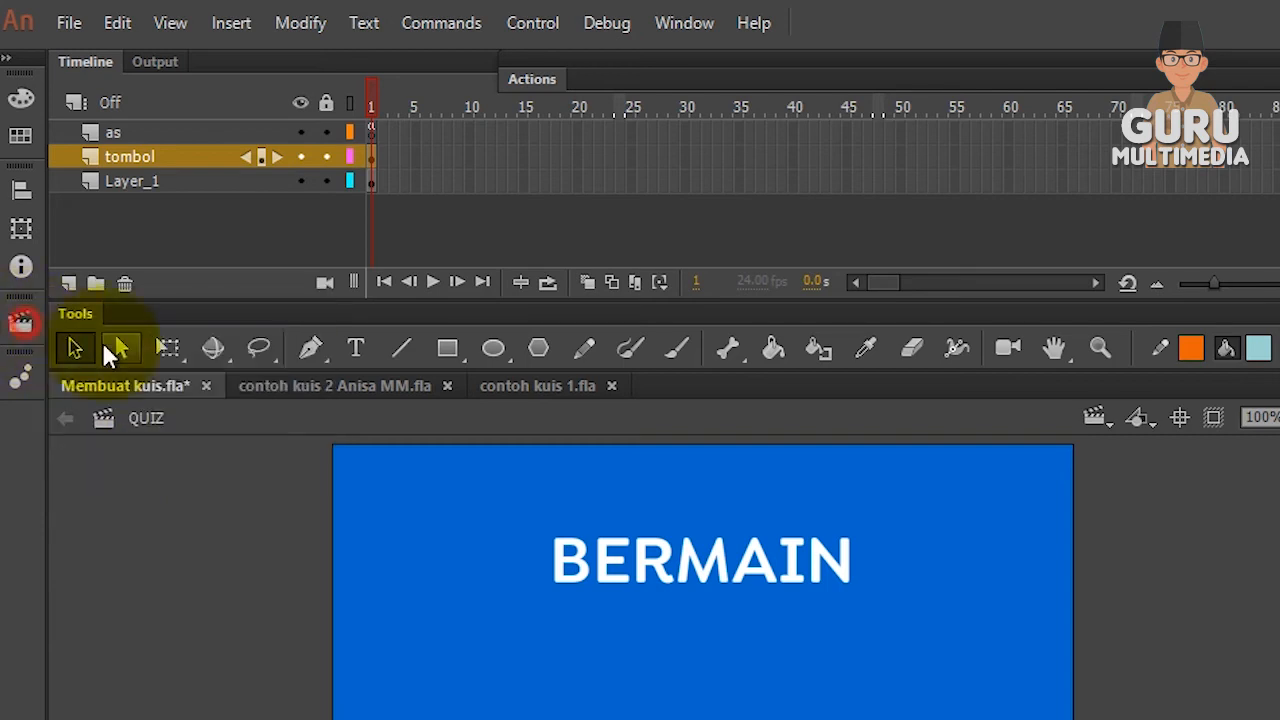
Open the QUIZ scene in contoh kuis 2 and compare its scene list with the one in Membuat kuis.fla
left_click(306, 390)
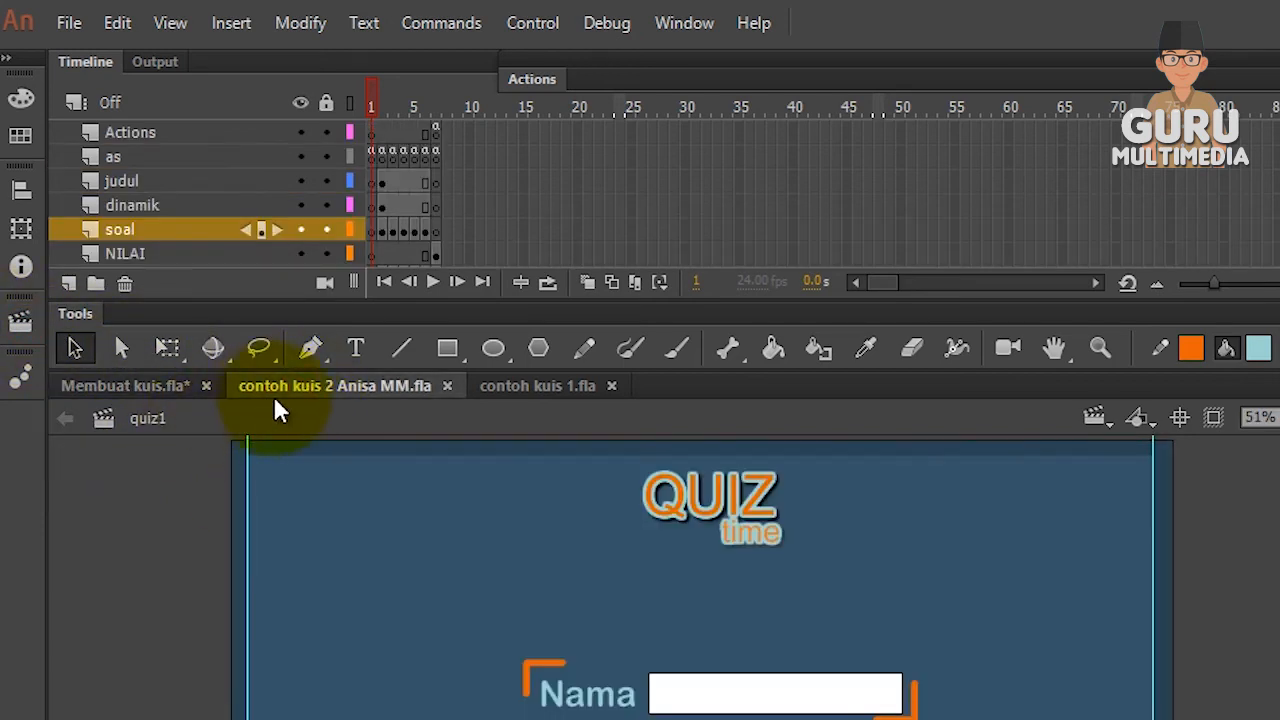
left_click(16, 332)
left_click(88, 331)
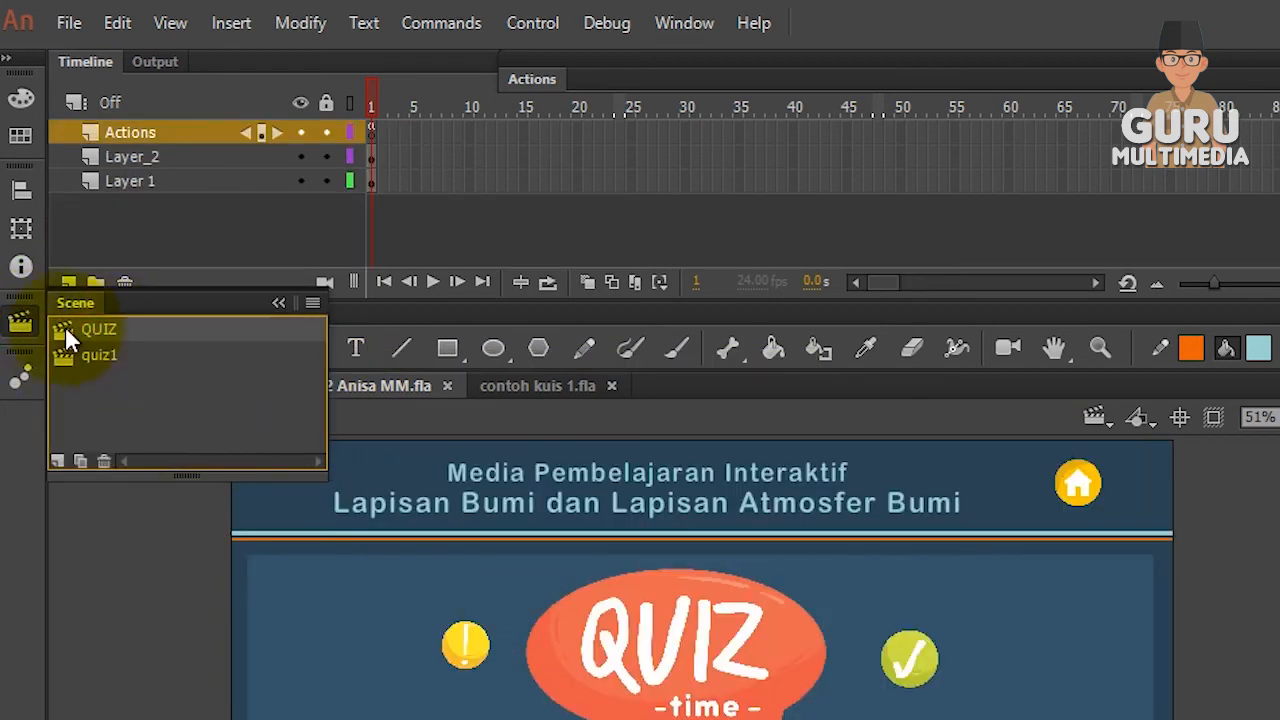
left_click(18, 320)
left_click(127, 388)
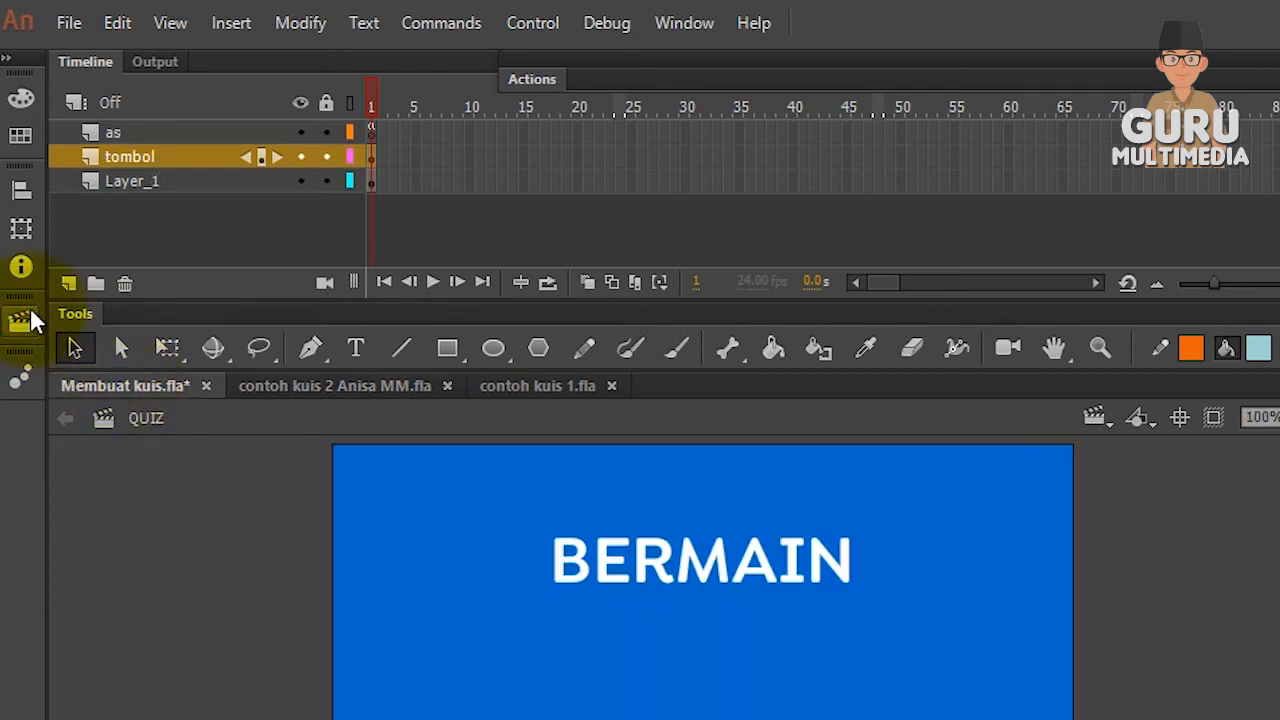
left_click(20, 320)
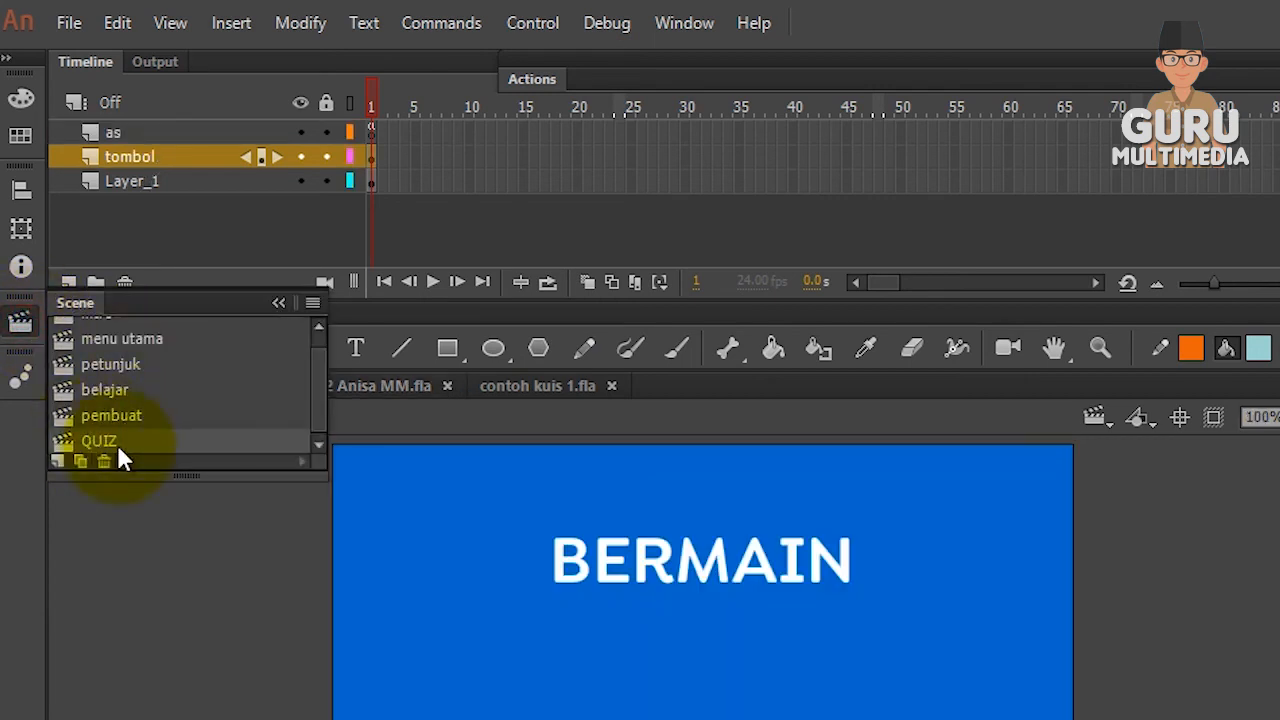
left_click(22, 328)
Return to contoh kuis 2 and view its QUIZ scene with the scene list closed
left_click(282, 389)
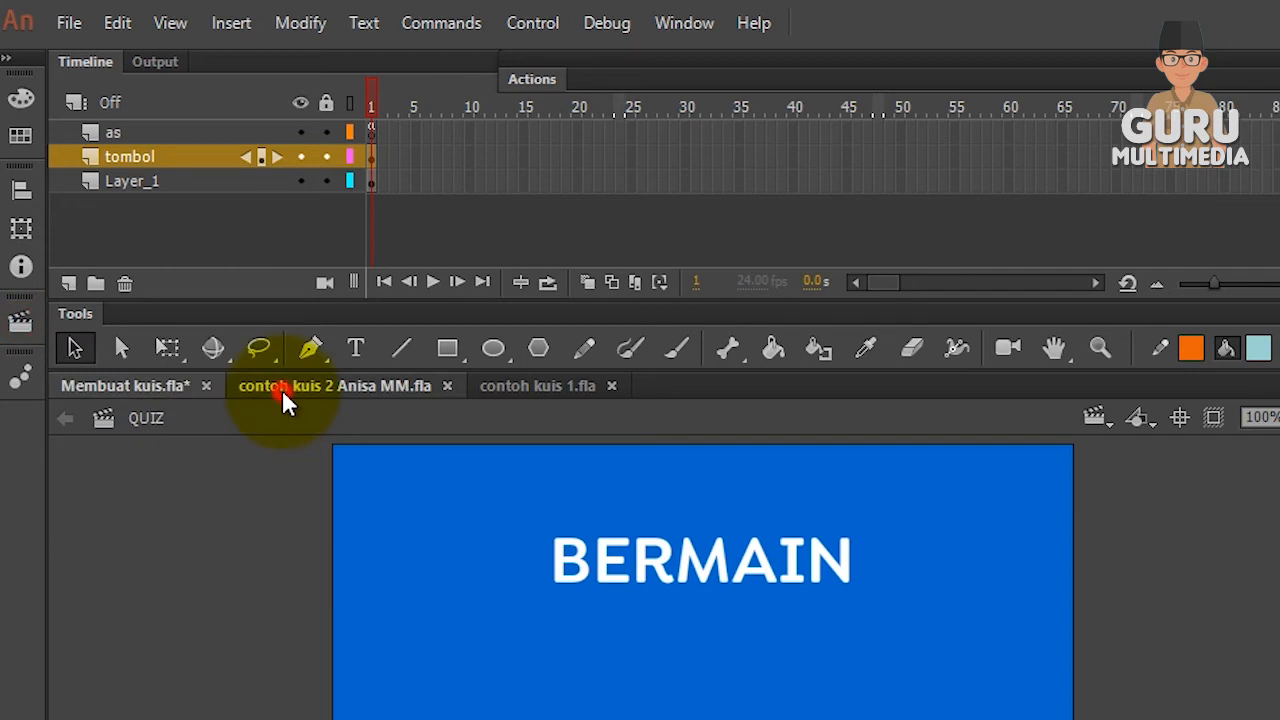
left_click(20, 322)
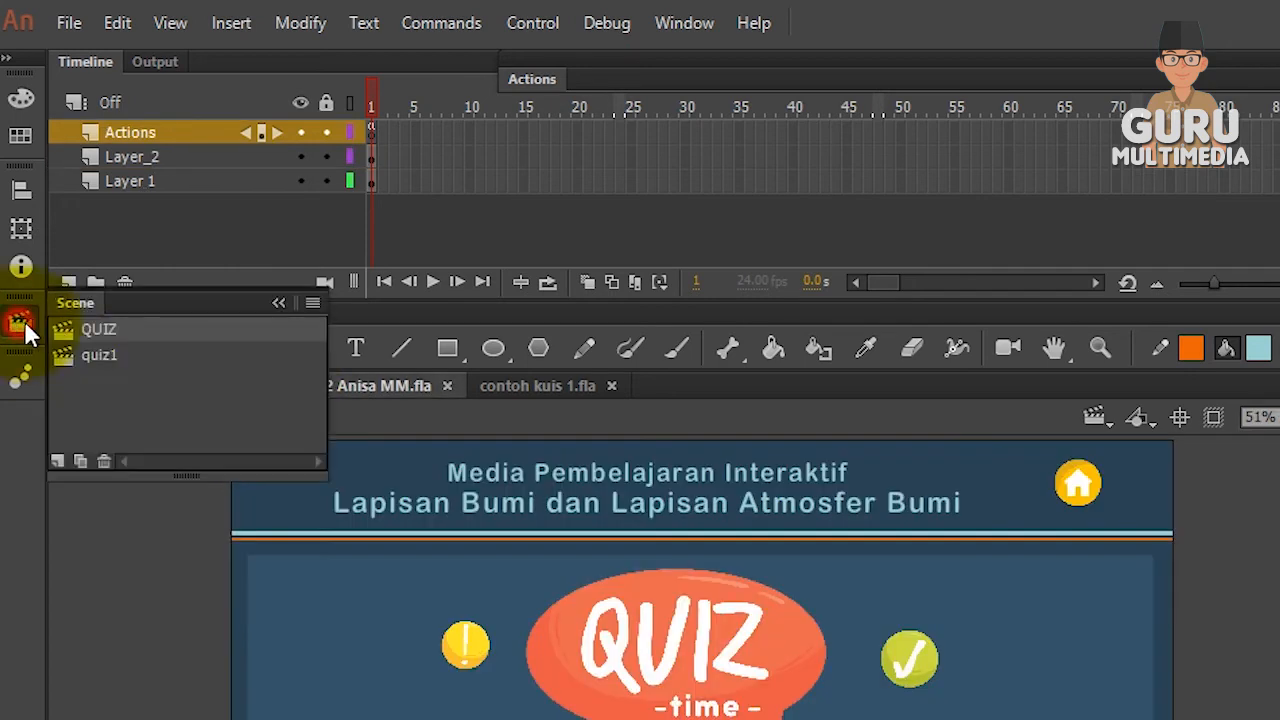
left_click(102, 331)
left_click(20, 324)
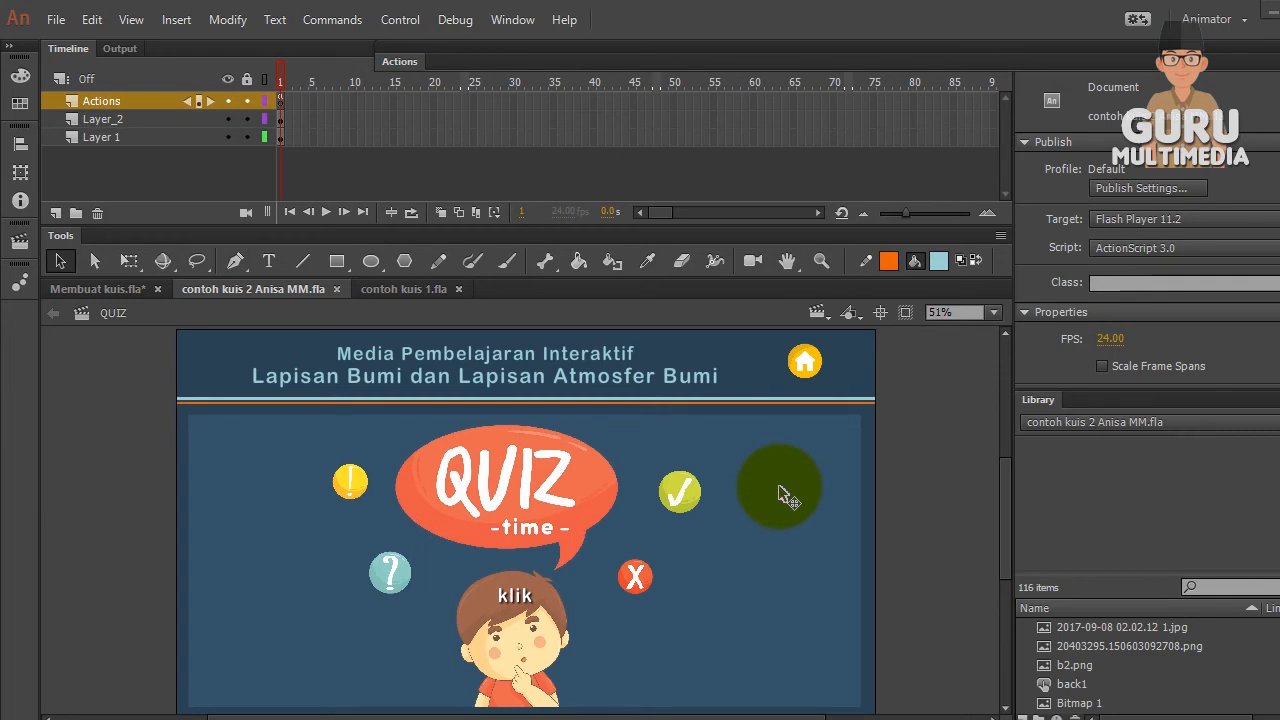
Return to Membuat kuis.fla and view the ActionScript on frame 1 of the QUIZ scene's as layer
left_click(92, 290)
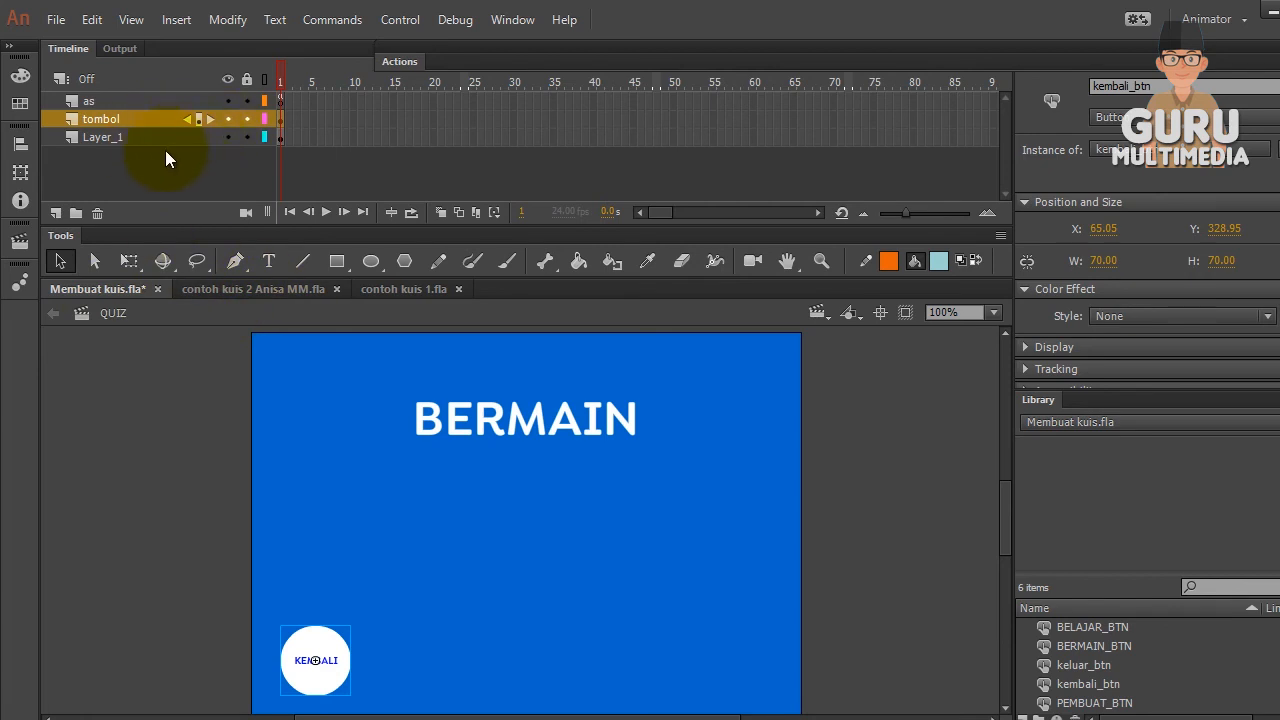
left_click(132, 103)
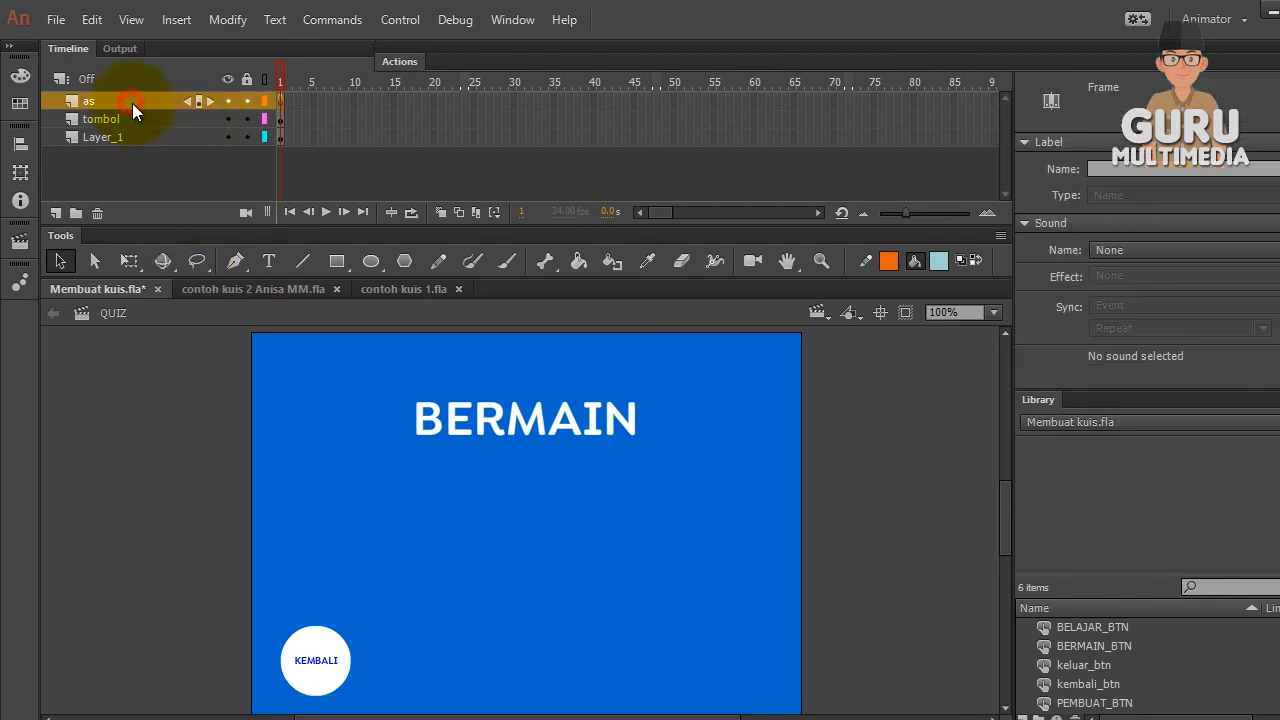
right_click(281, 103)
left_click(386, 663)
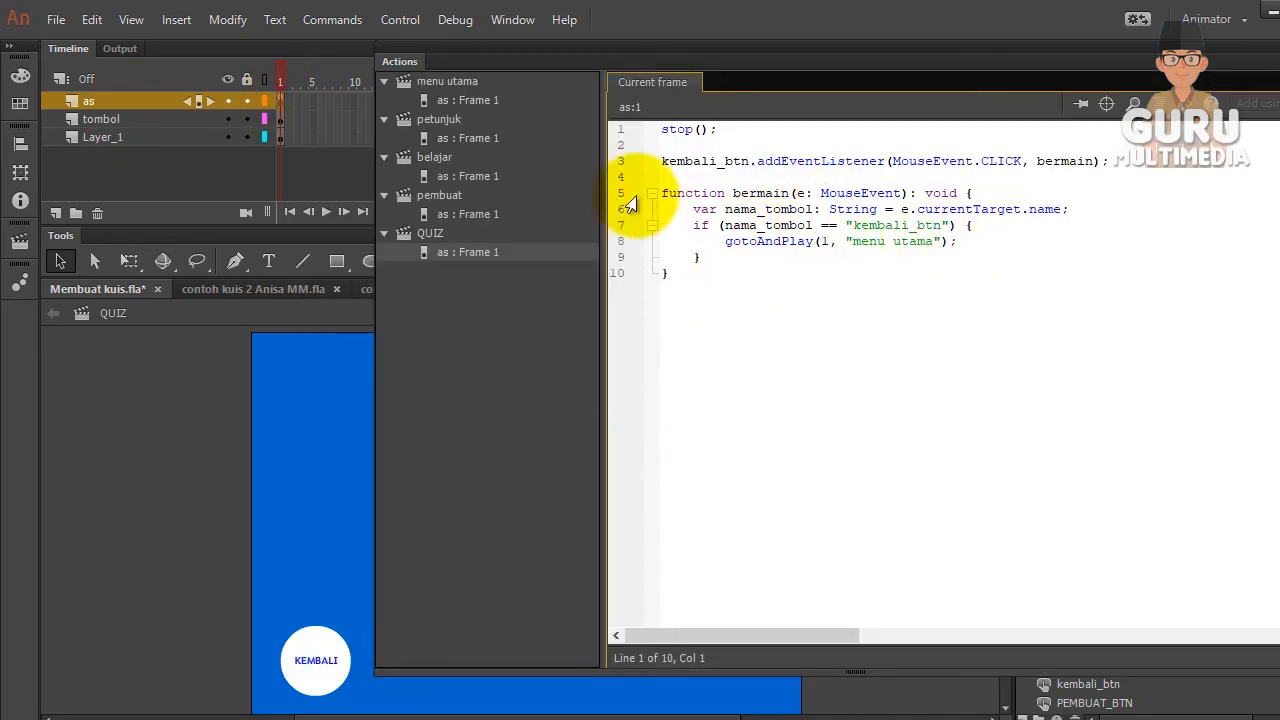
Collapse the floating script editor and select Layer_1 of the QUIZ scene
left_click(198, 119)
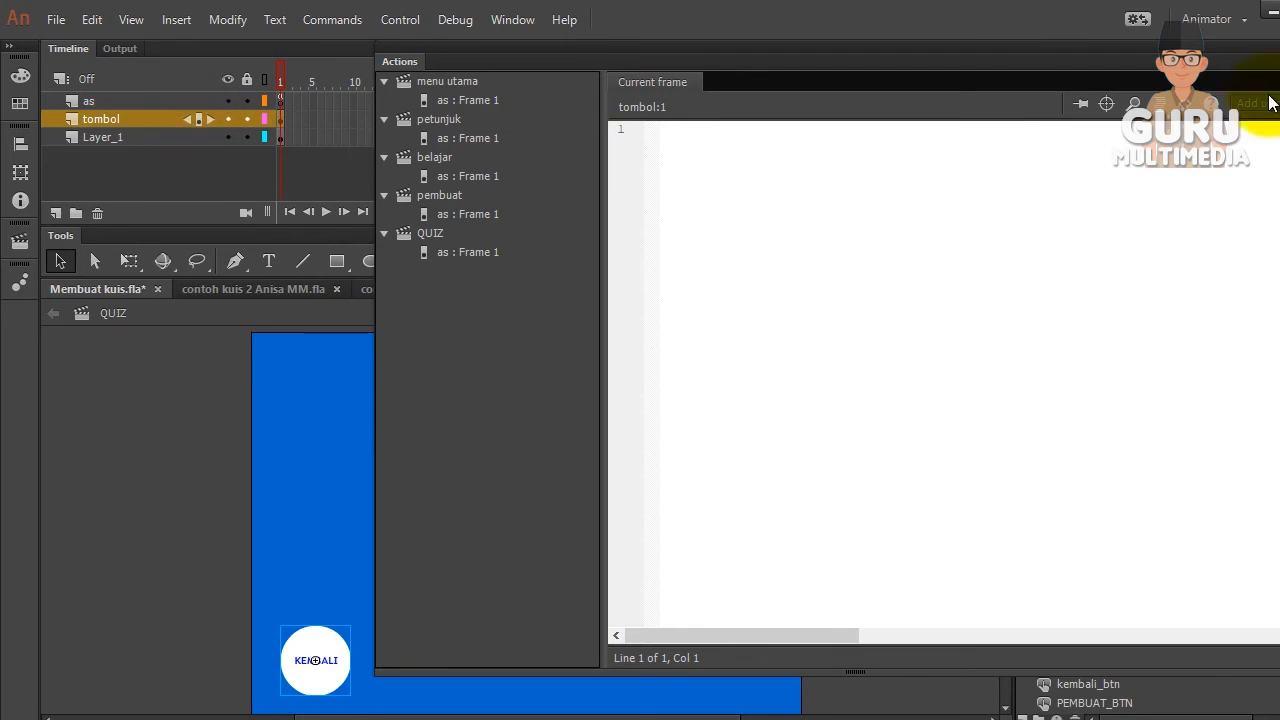
double_click(410, 61)
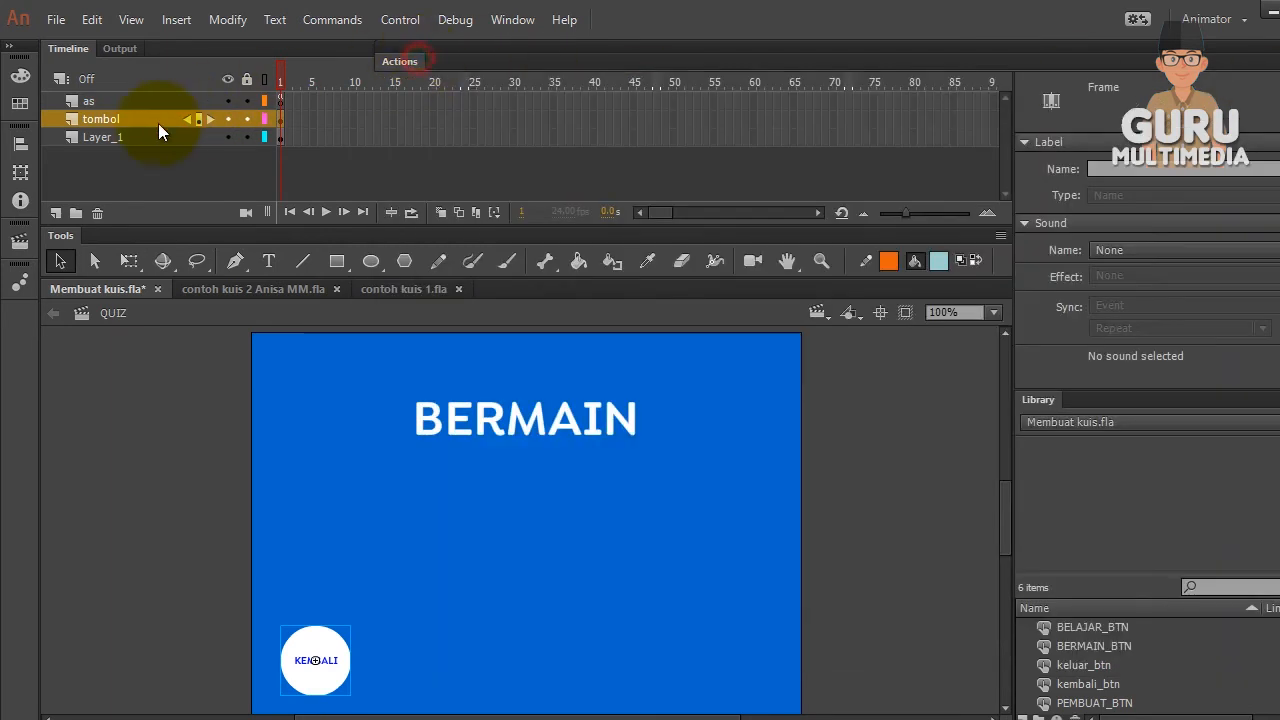
left_click(130, 142)
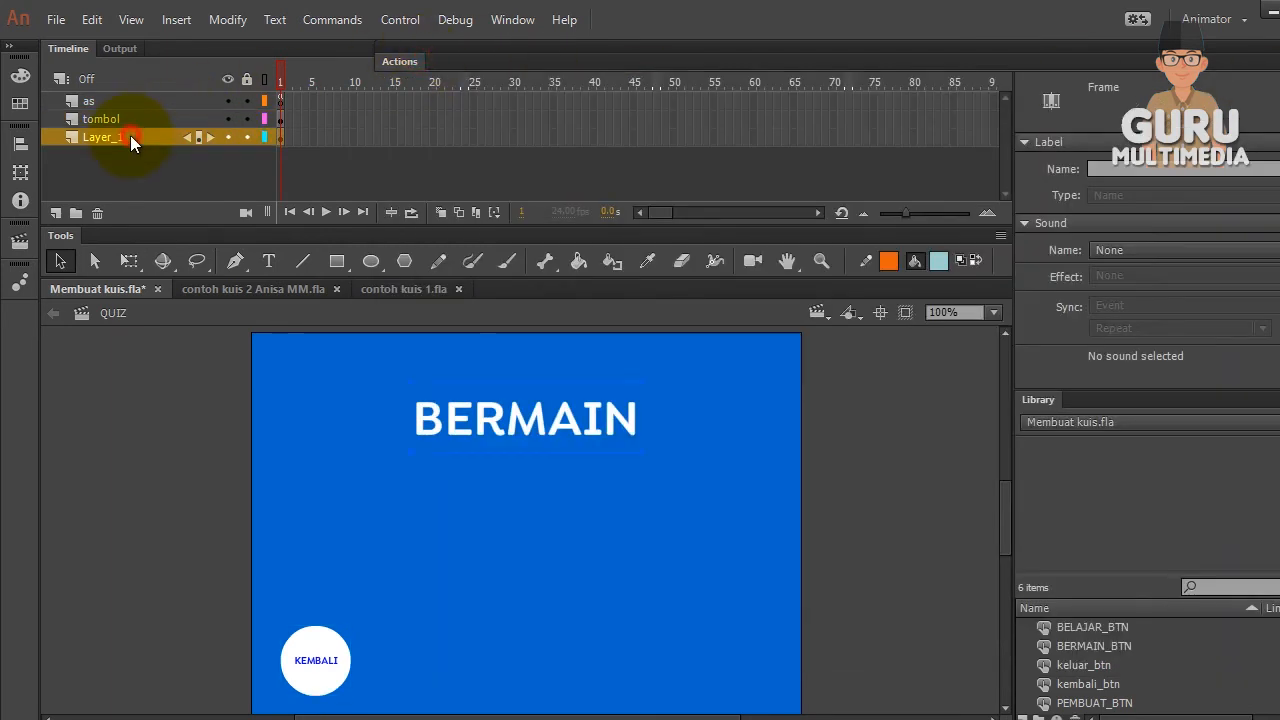
Move the BERMAIN title up to about X 169.55, Y 11.20 and rename its layer judul
left_click(97, 213)
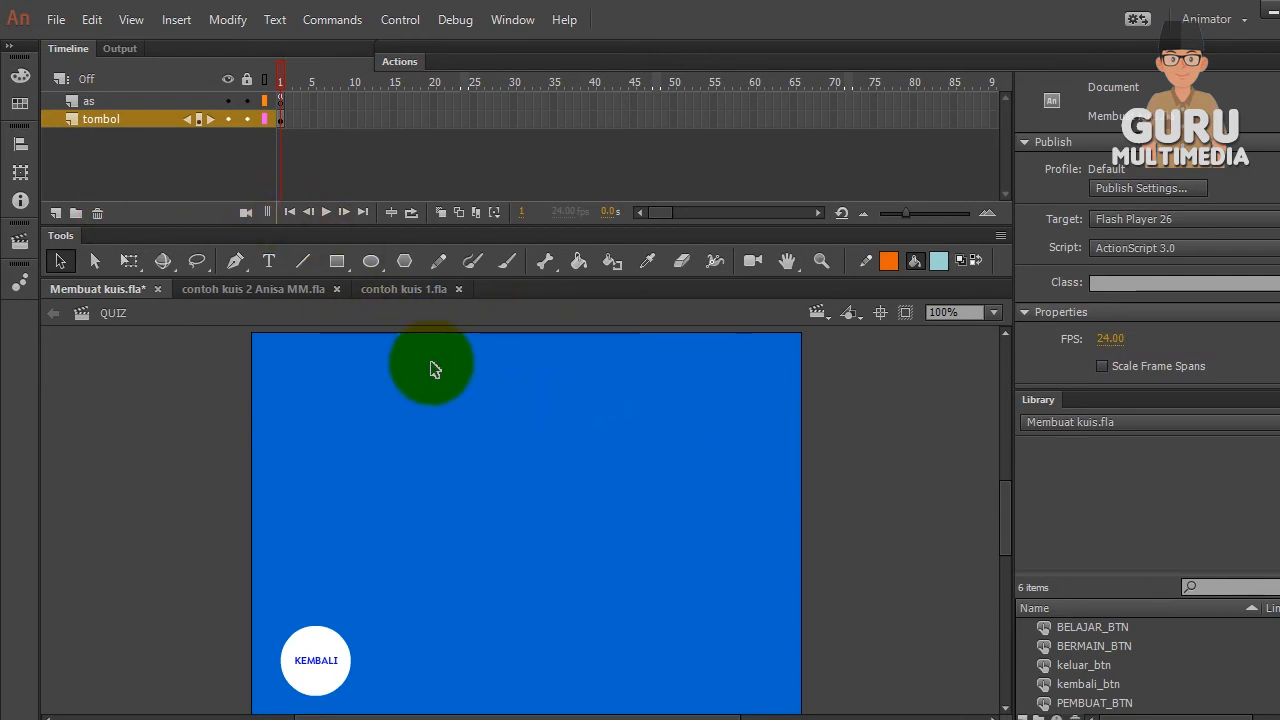
key("ctrl+z")
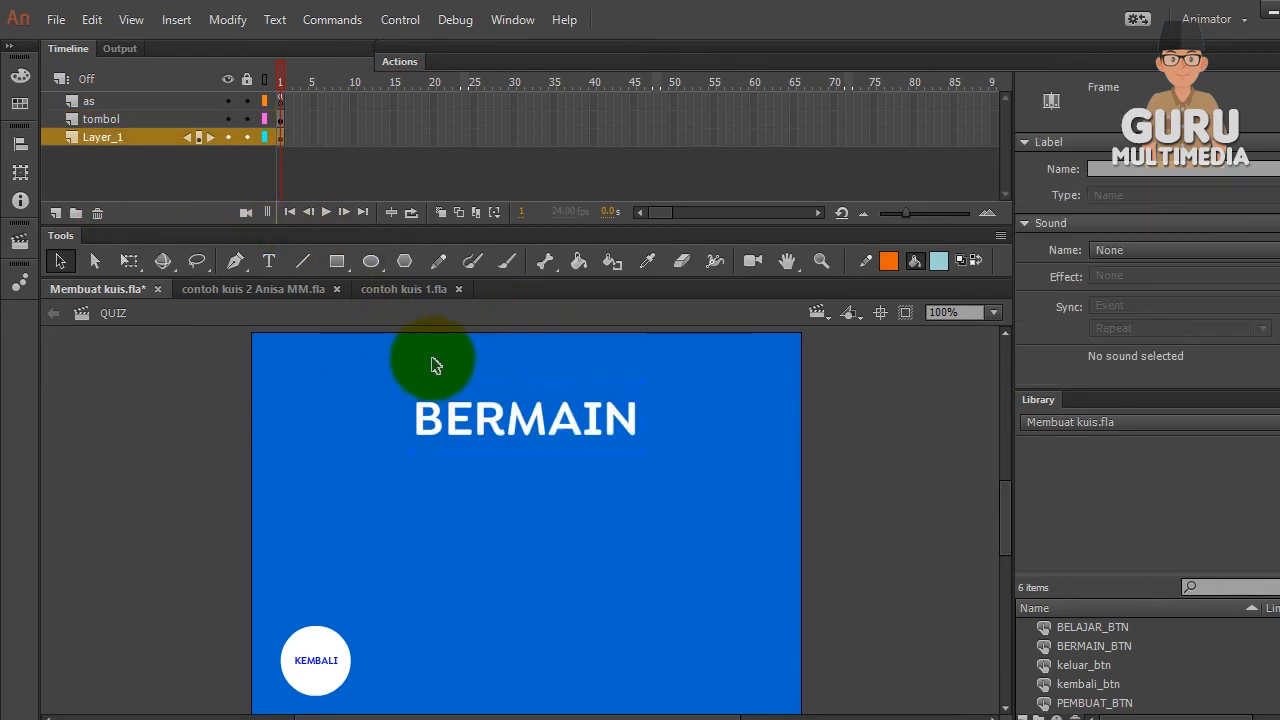
left_click(495, 432)
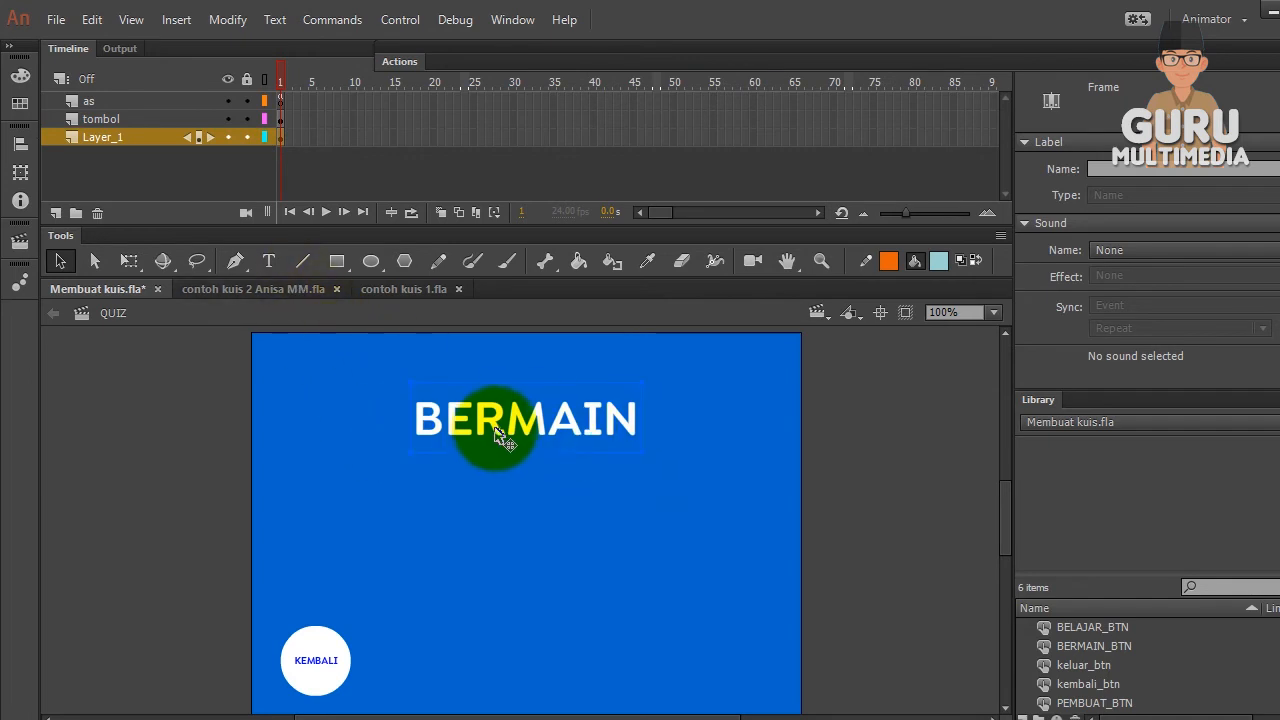
left_click_drag(495, 432, 504, 394)
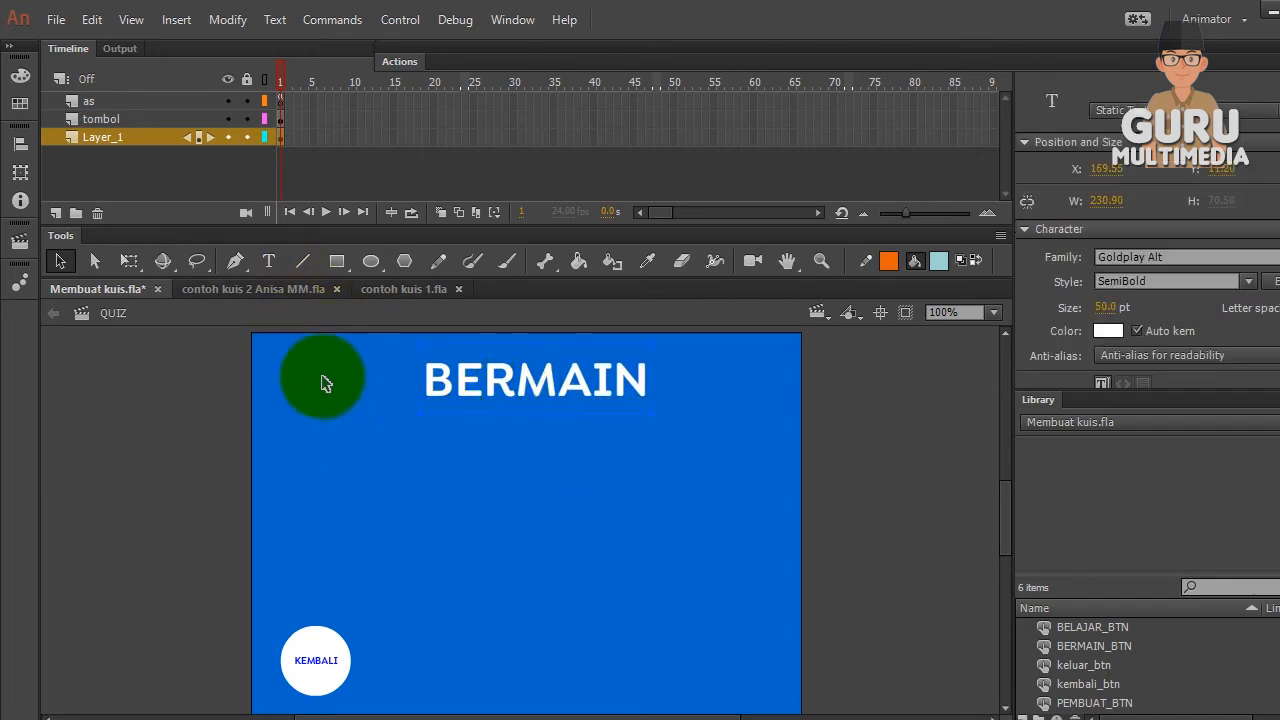
double_click(130, 137)
type("judul")
left_click(157, 169)
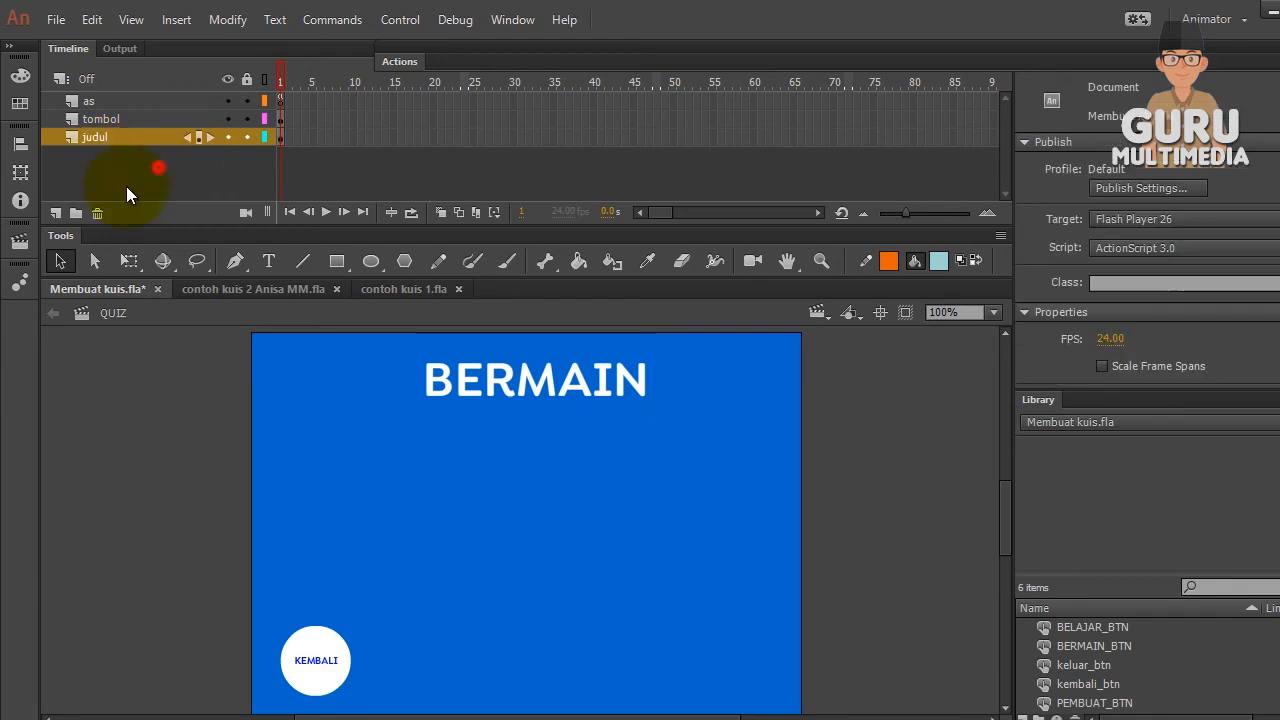
Add a new layer, place it beneath the judul layer and make it the active layer
left_click(57, 214)
left_click_drag(105, 140, 127, 172)
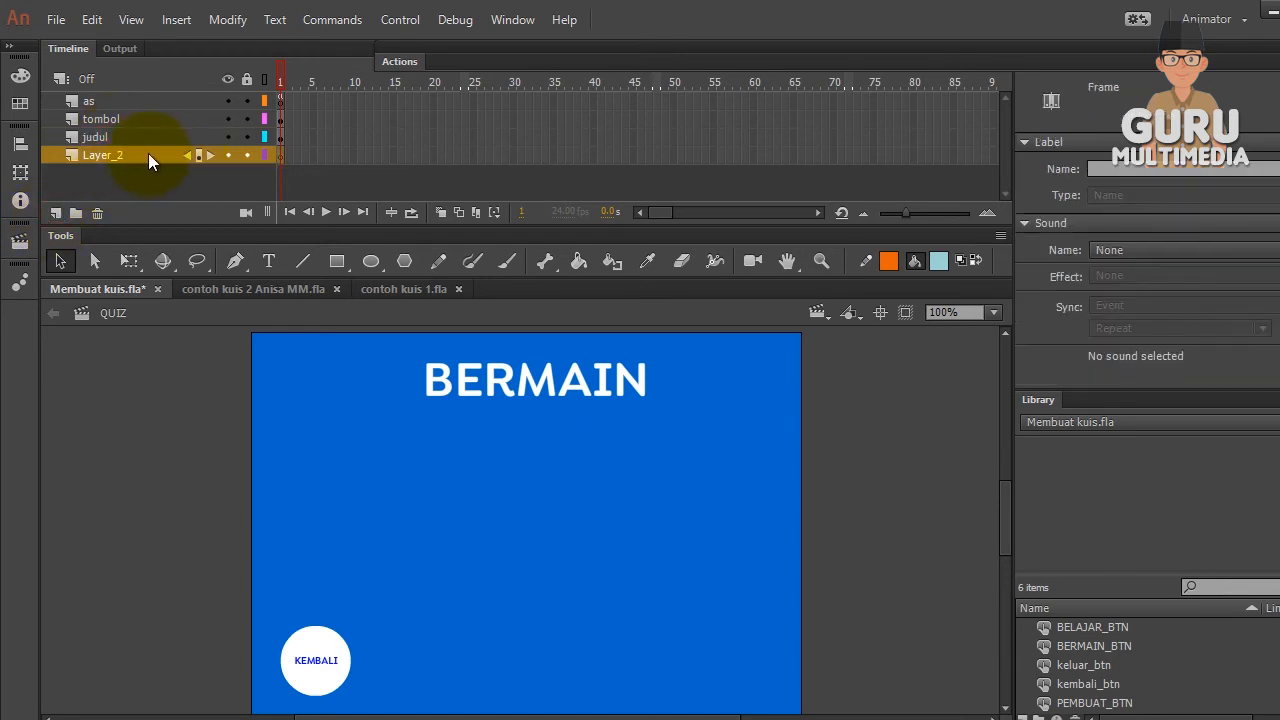
left_click(157, 137)
left_click(155, 119)
left_click(155, 101)
left_click(155, 119)
left_click(155, 137)
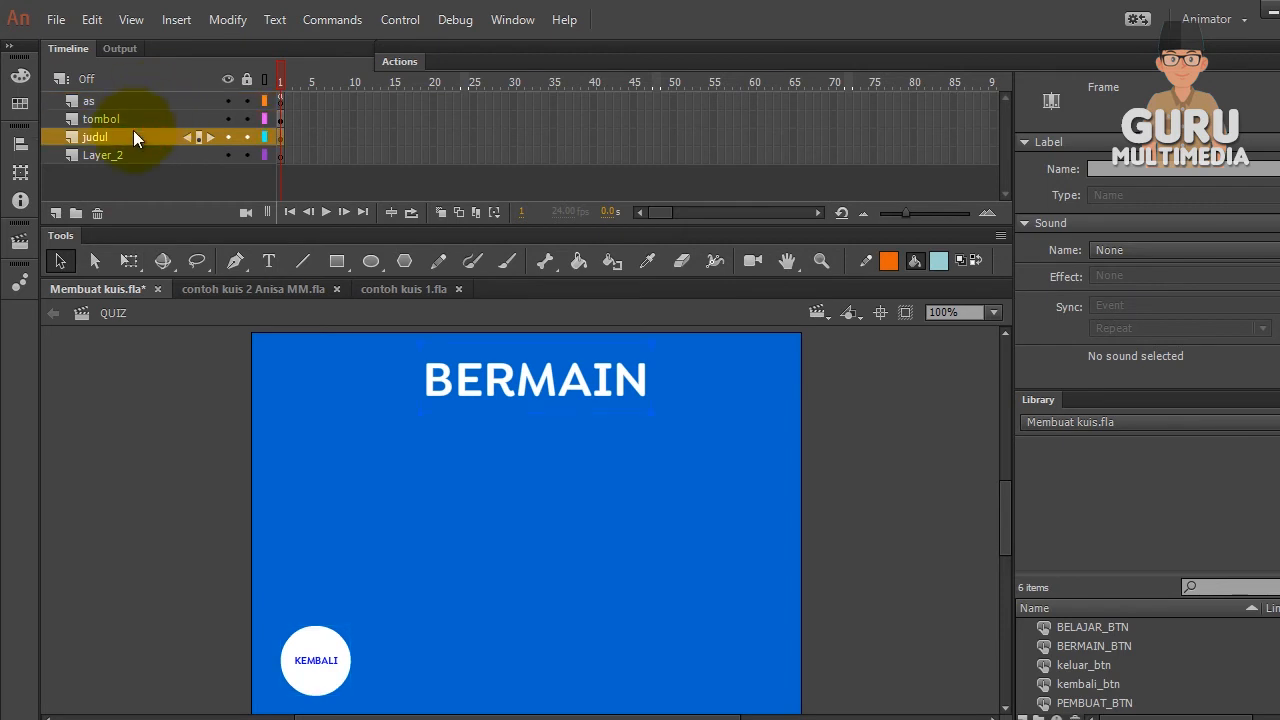
left_click(153, 156)
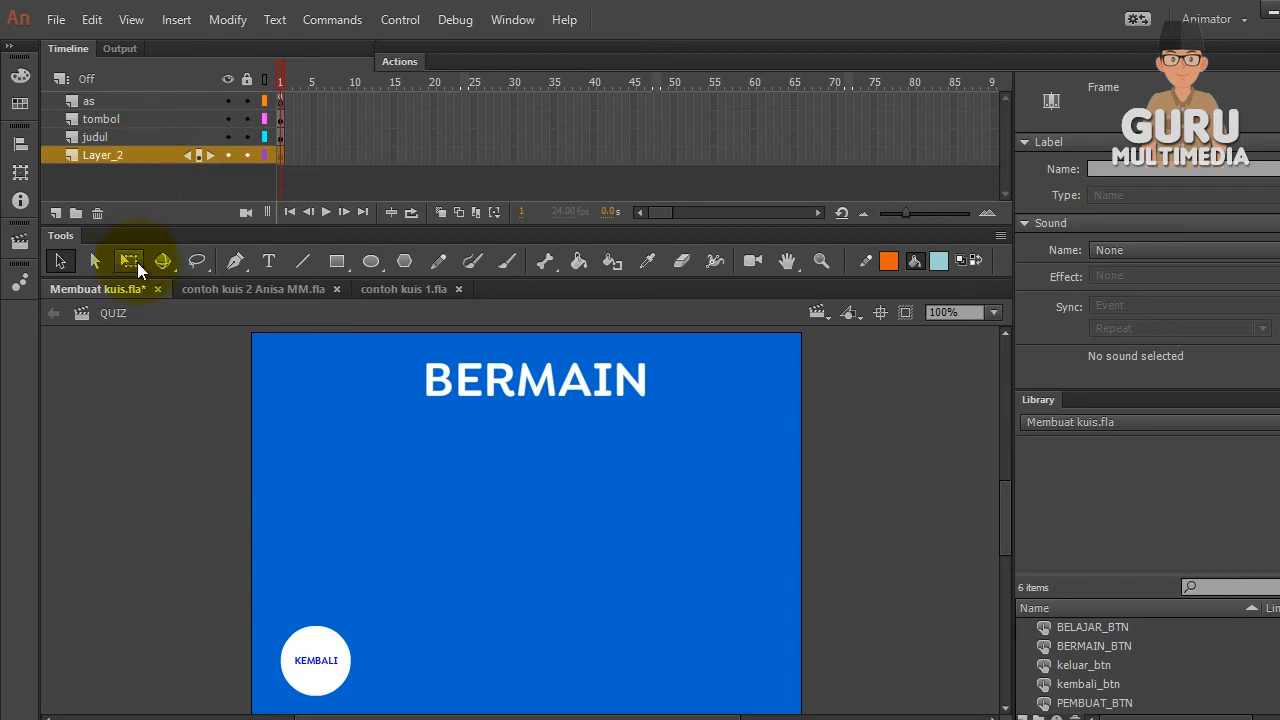
Switch to contoh kuis 2 and copy frame 1 of all three layers in its QUIZ scene
left_click(200, 286)
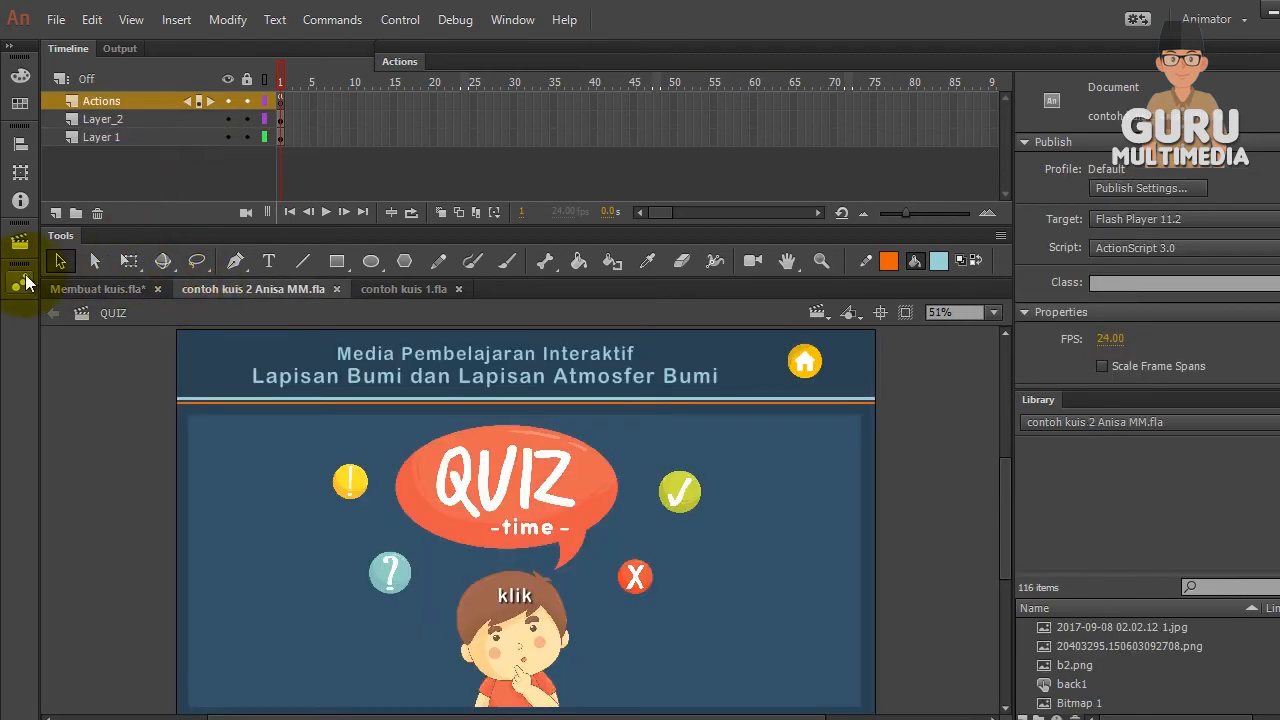
left_click(20, 241)
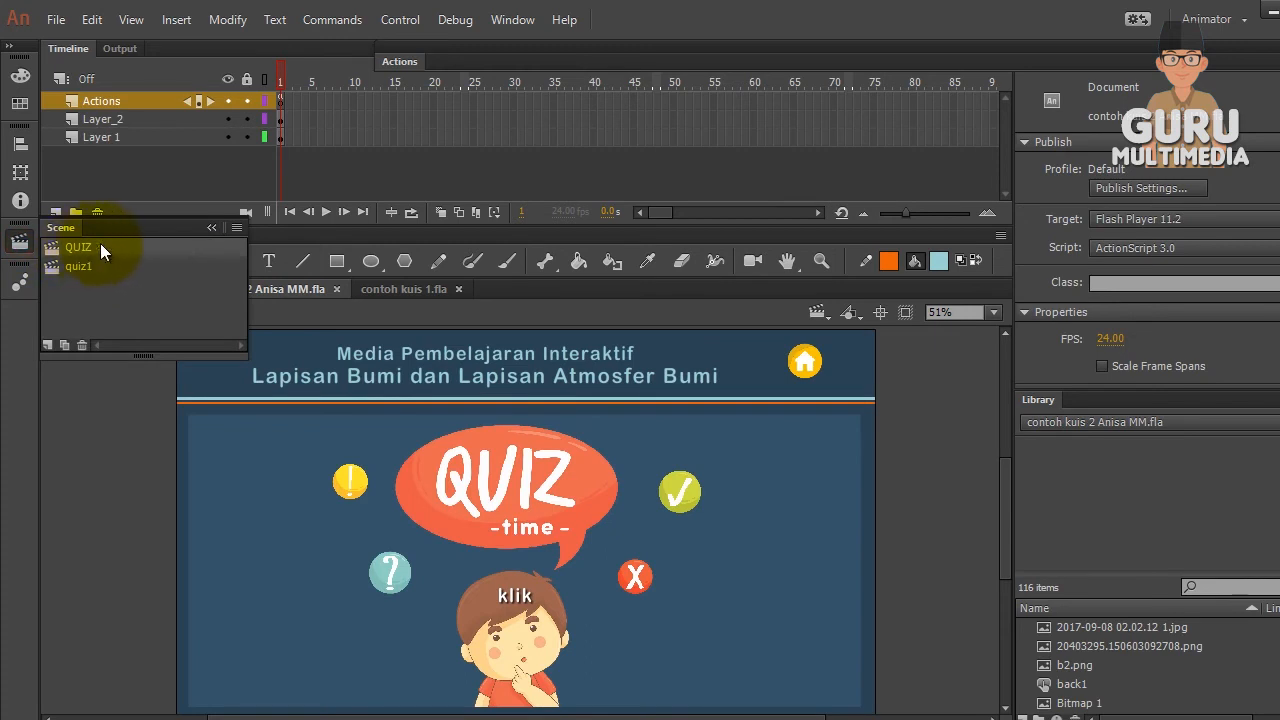
left_click(86, 248)
left_click(301, 158)
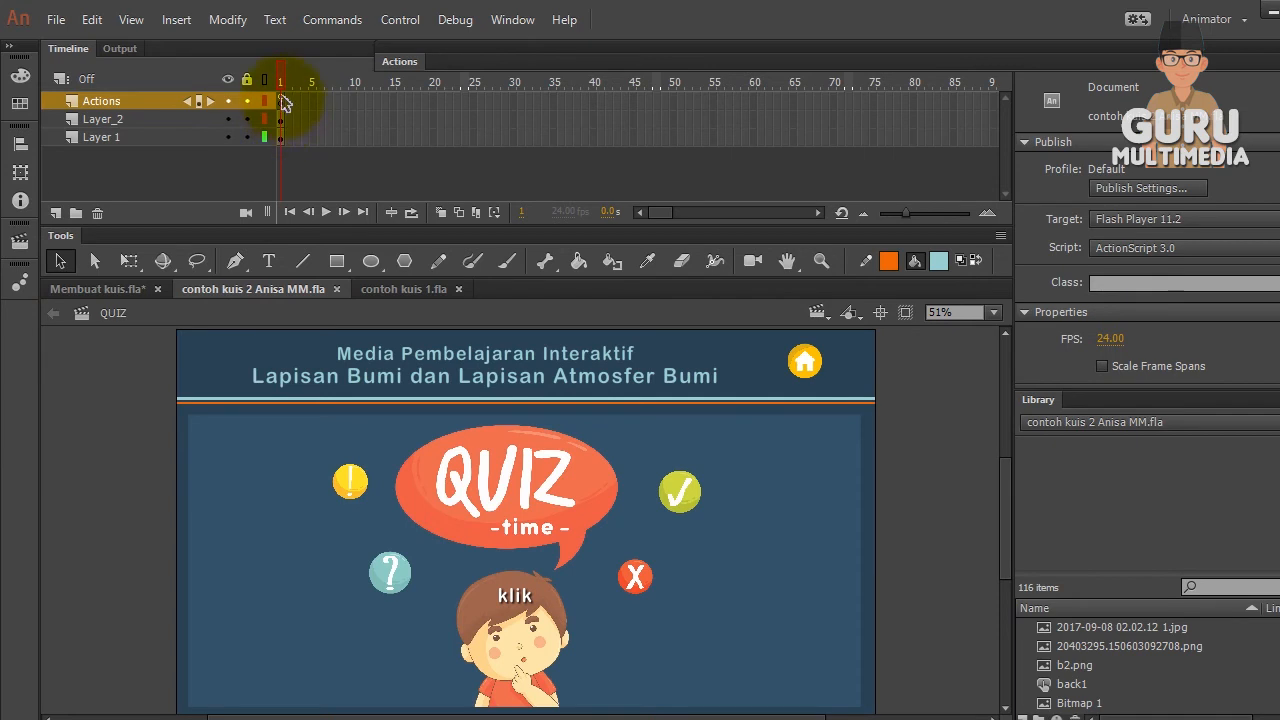
left_click(281, 138)
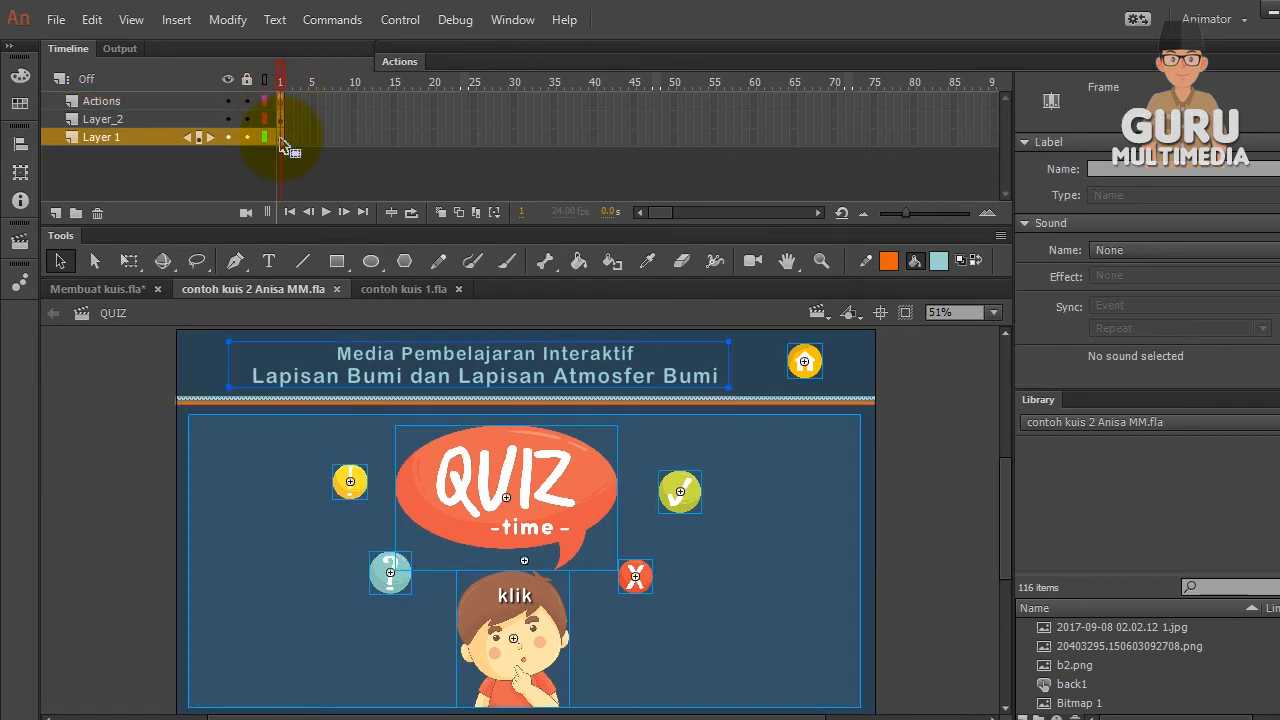
right_click(281, 139)
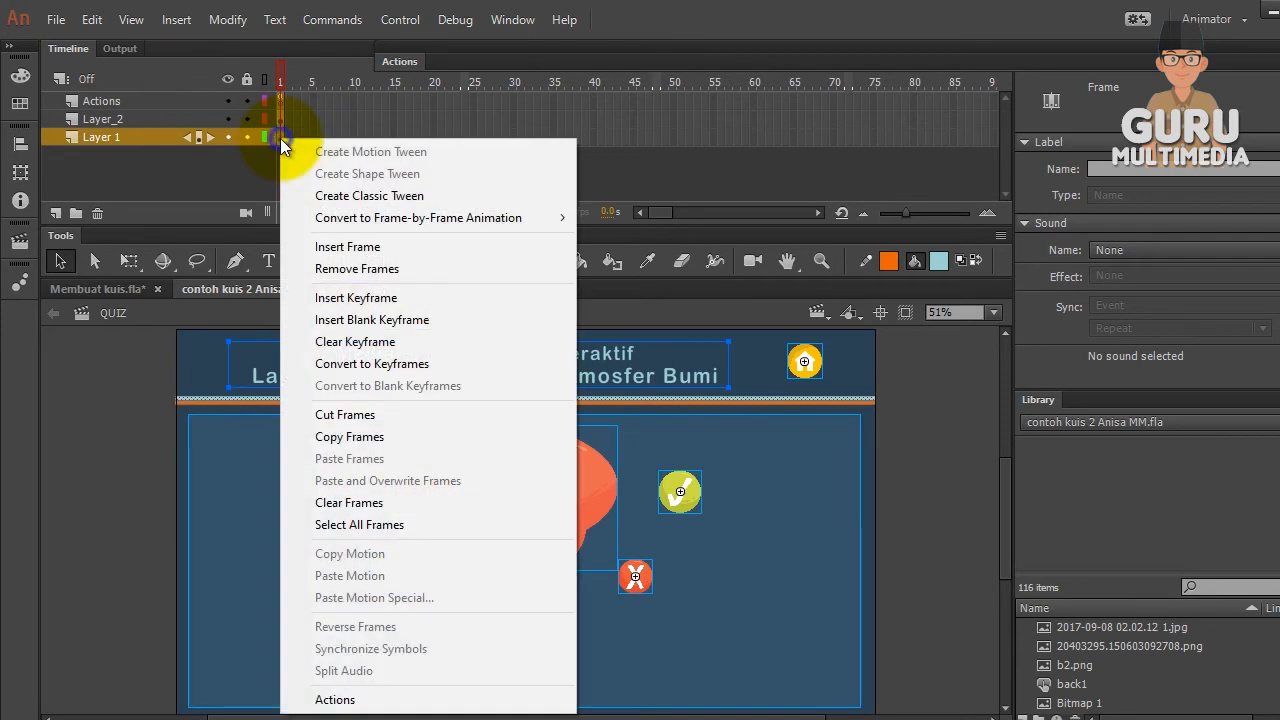
left_click(380, 437)
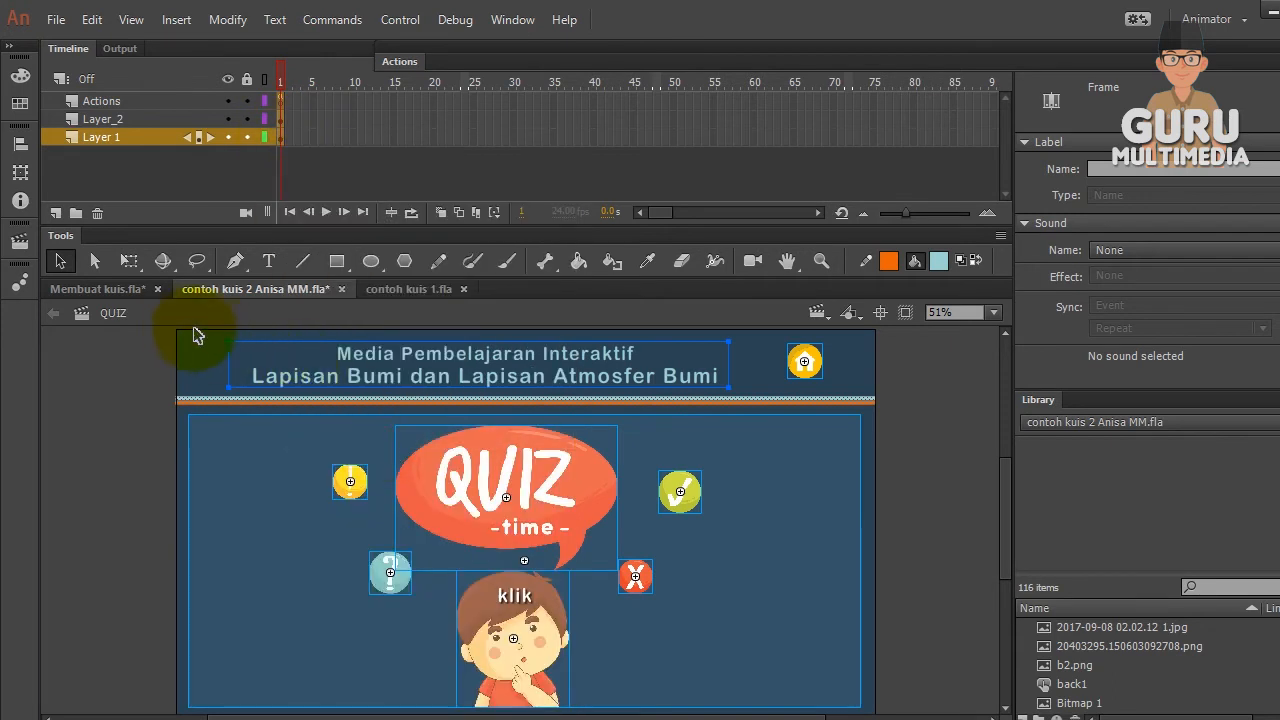
Return to Membuat kuis.fla and paste the copied frames into frame 1 of Layer_2 in the QUIZ scene
left_click(101, 288)
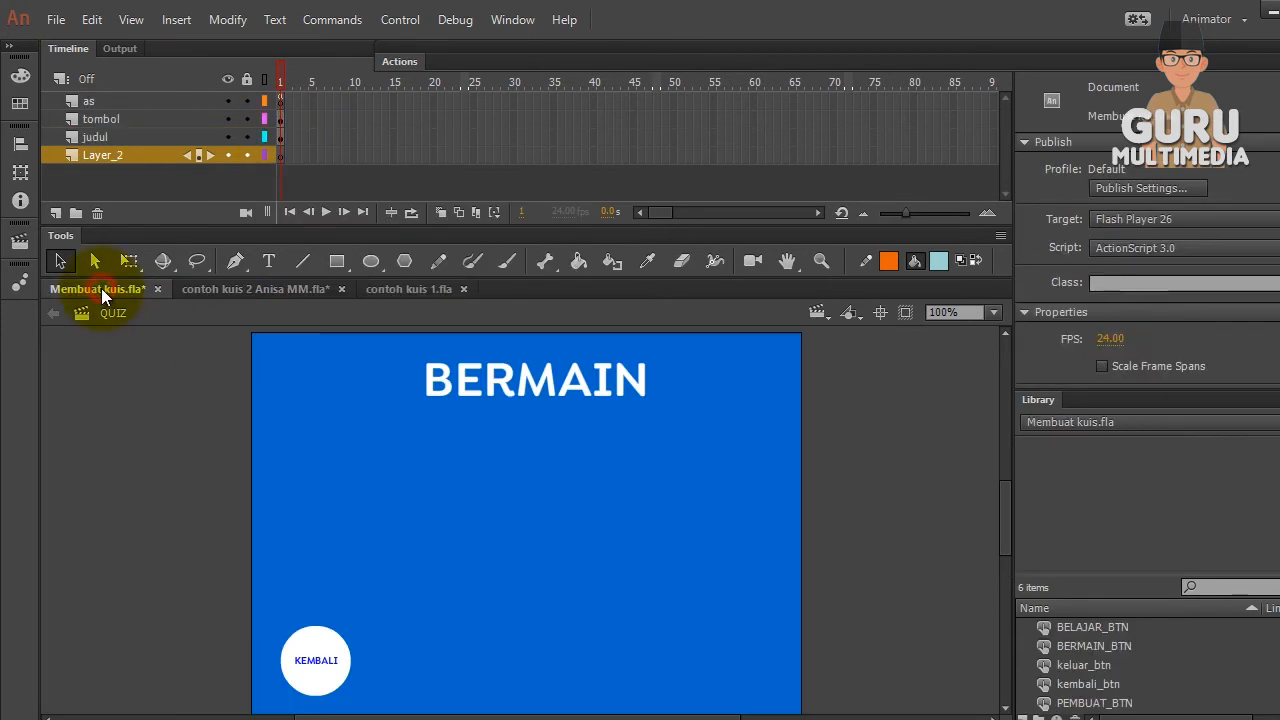
left_click(281, 158)
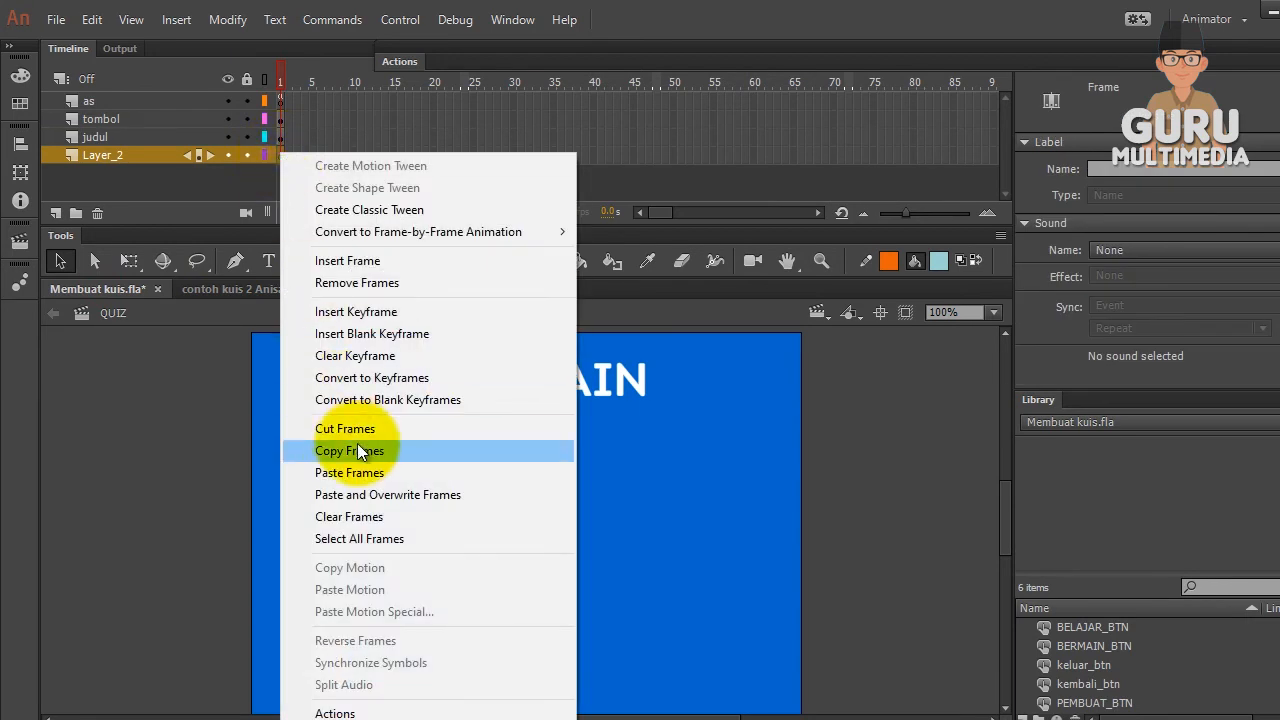
left_click(460, 475)
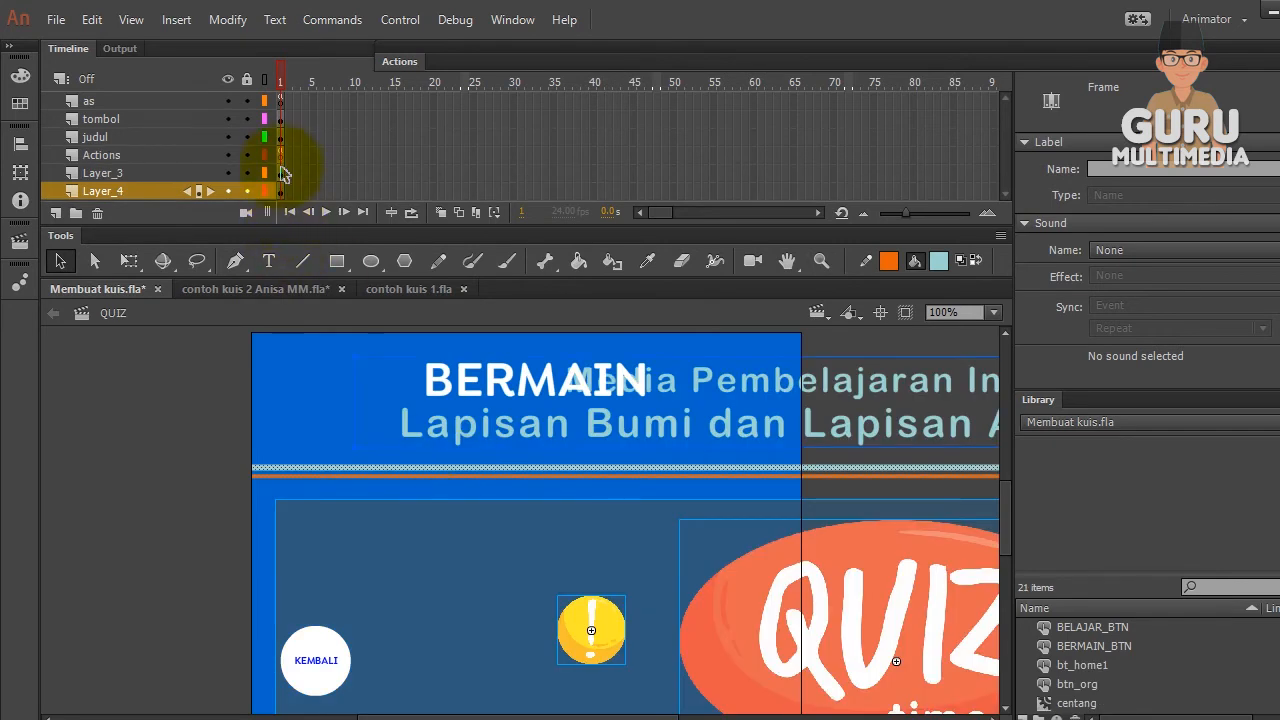
left_click_drag(283, 165, 285, 176)
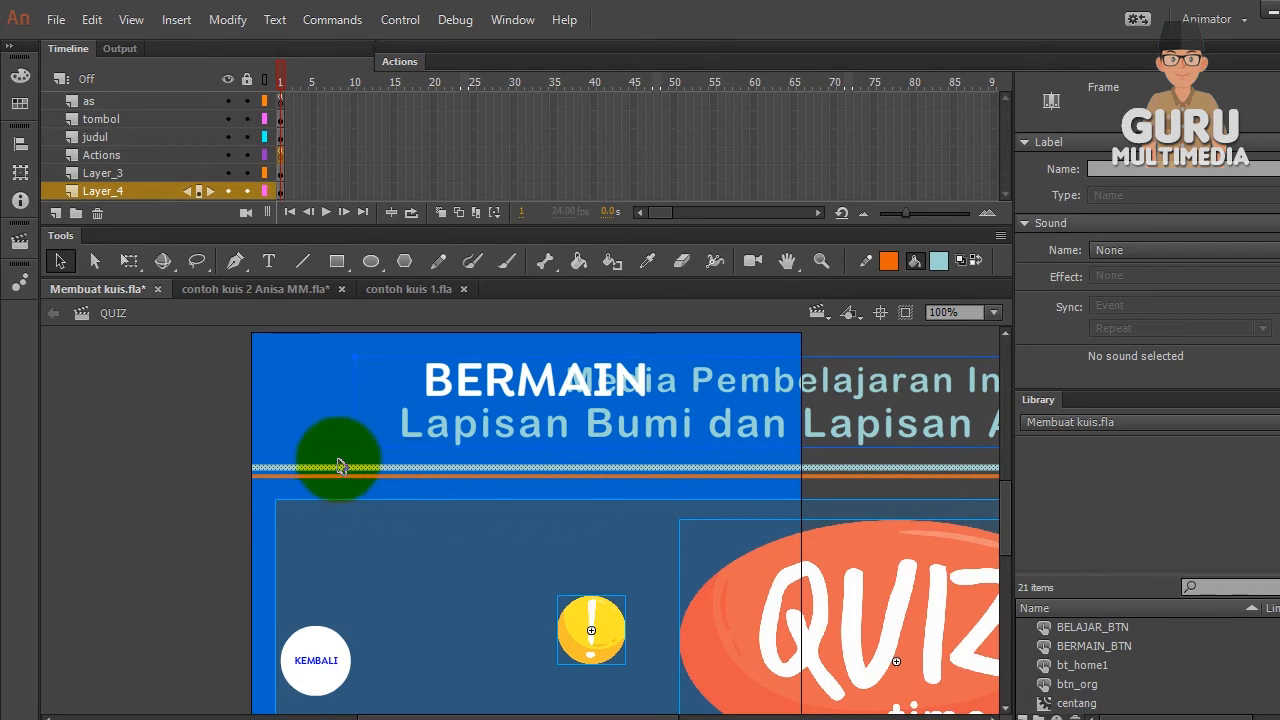
Scale the pasted quiz artwork down with Free Transform to about 564.85 × 296.40 and place it at about X 0, Y 24.40
scroll(189, 460, "down", 3)
scroll(190, 462, "down", 1)
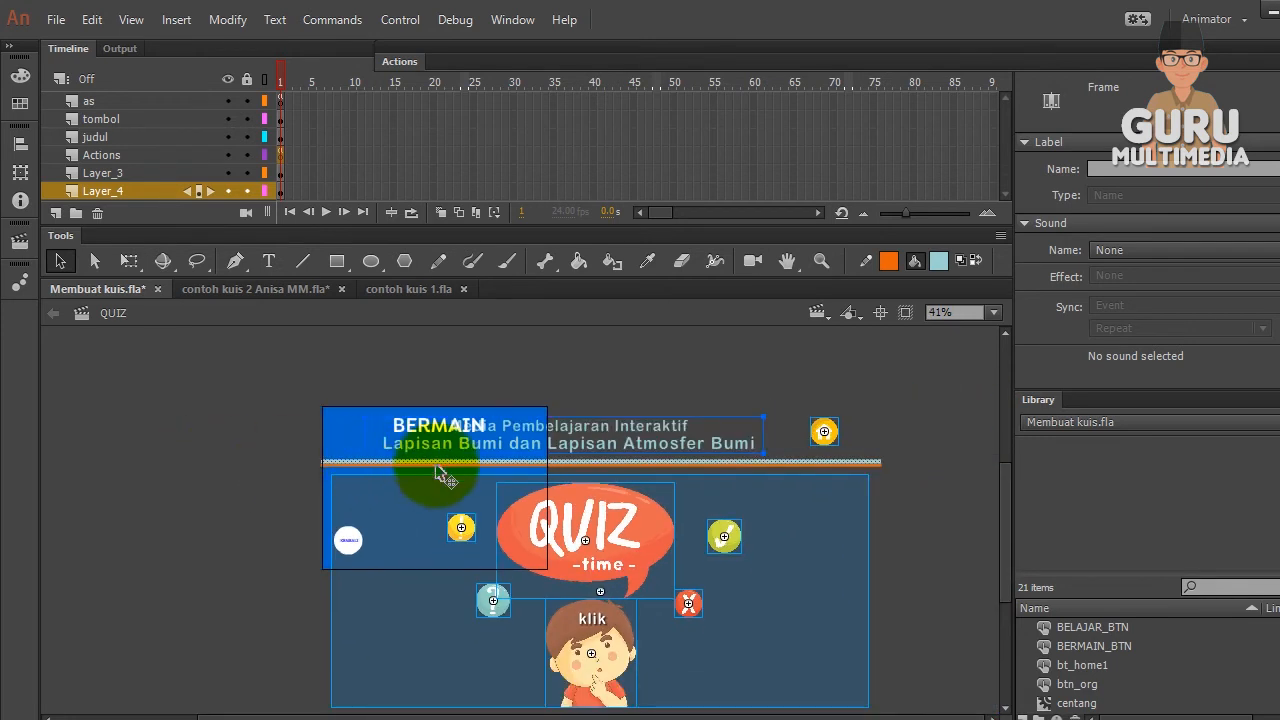
scroll(575, 505, "down", 1)
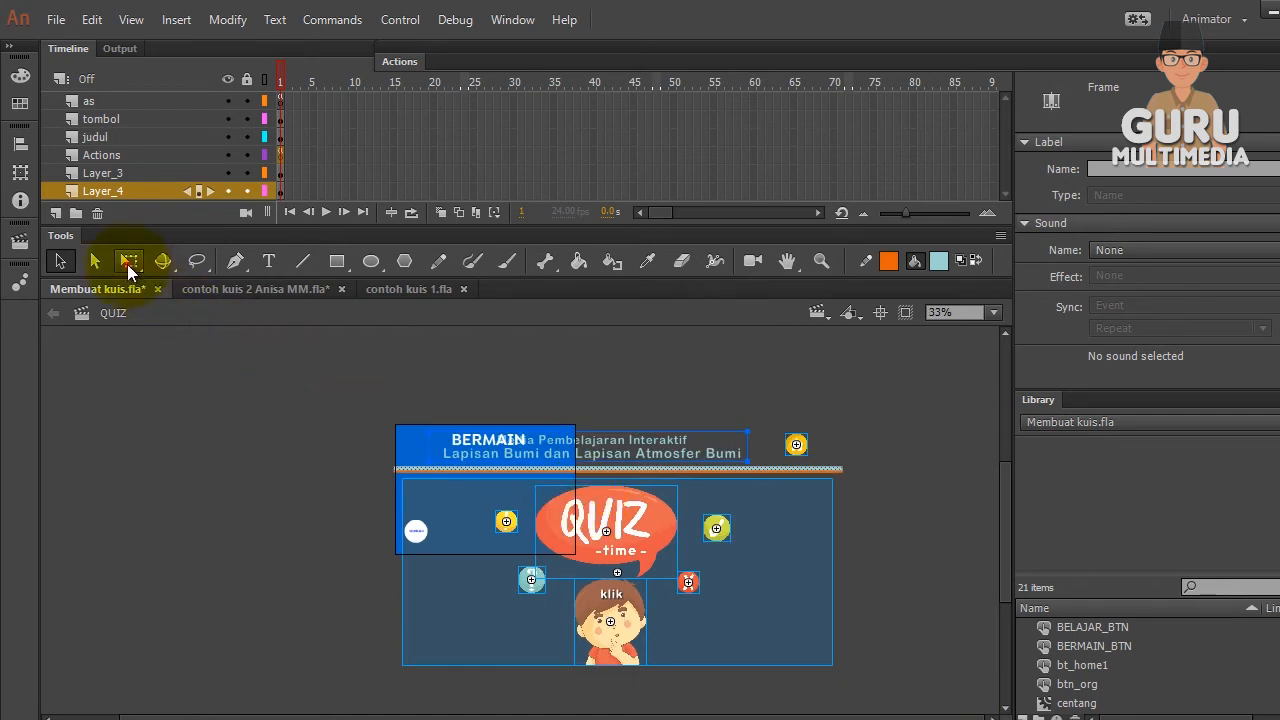
left_click(127, 264)
left_click_drag(838, 666, 526, 499)
scroll(519, 488, "up", 4)
scroll(527, 498, "up", 1)
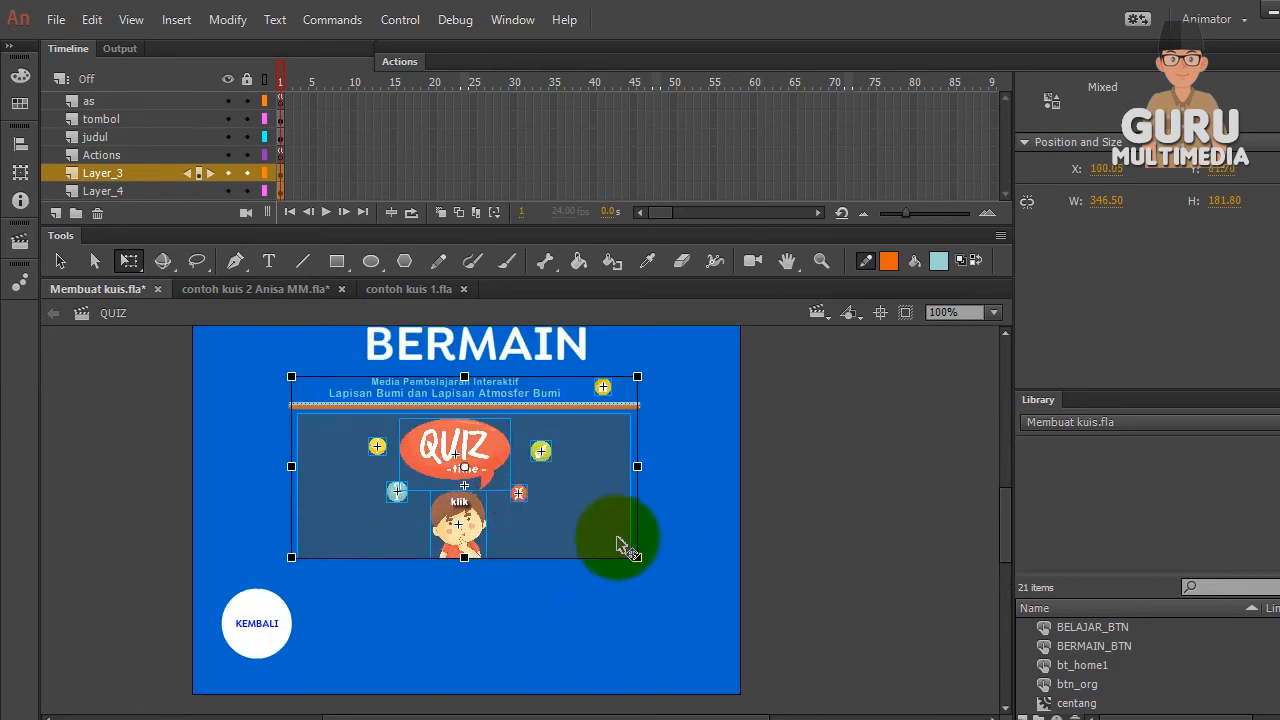
left_click_drag(640, 566, 744, 665)
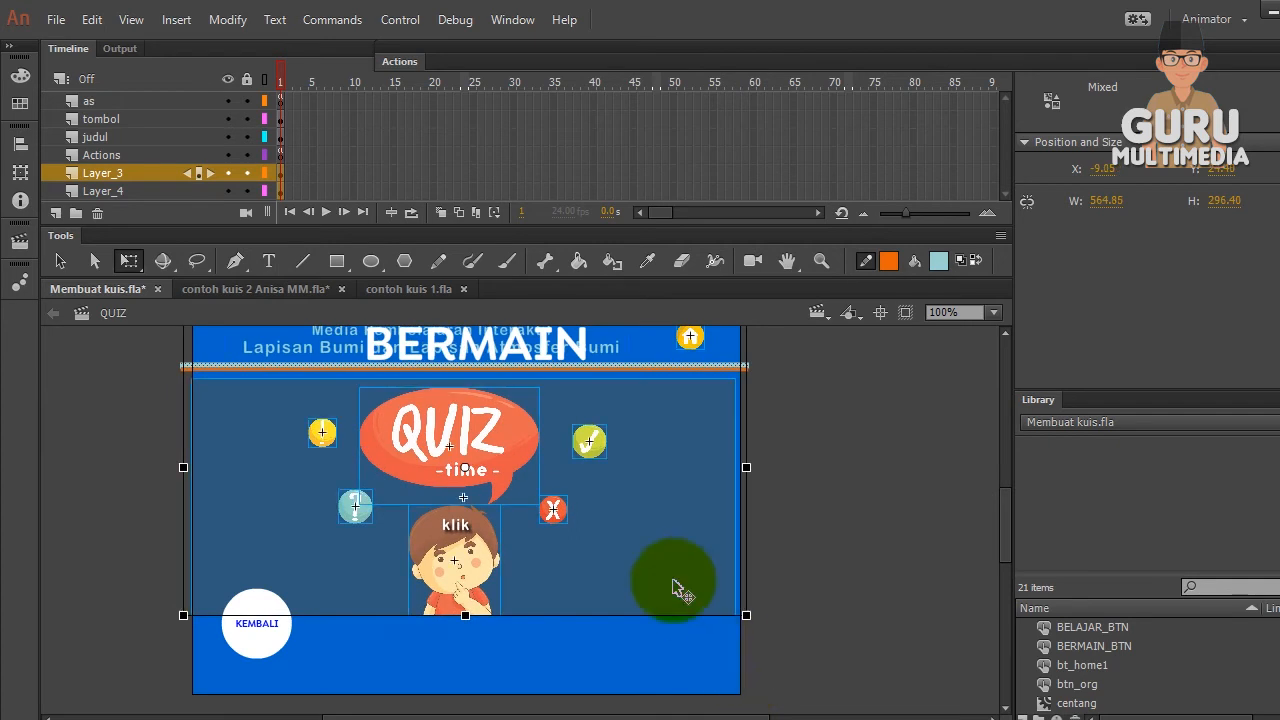
scroll(668, 580, "up", 3)
mouse_move(668, 580)
left_mouse_down()
mouse_move(677, 563)
mouse_move(677, 586)
left_mouse_up()
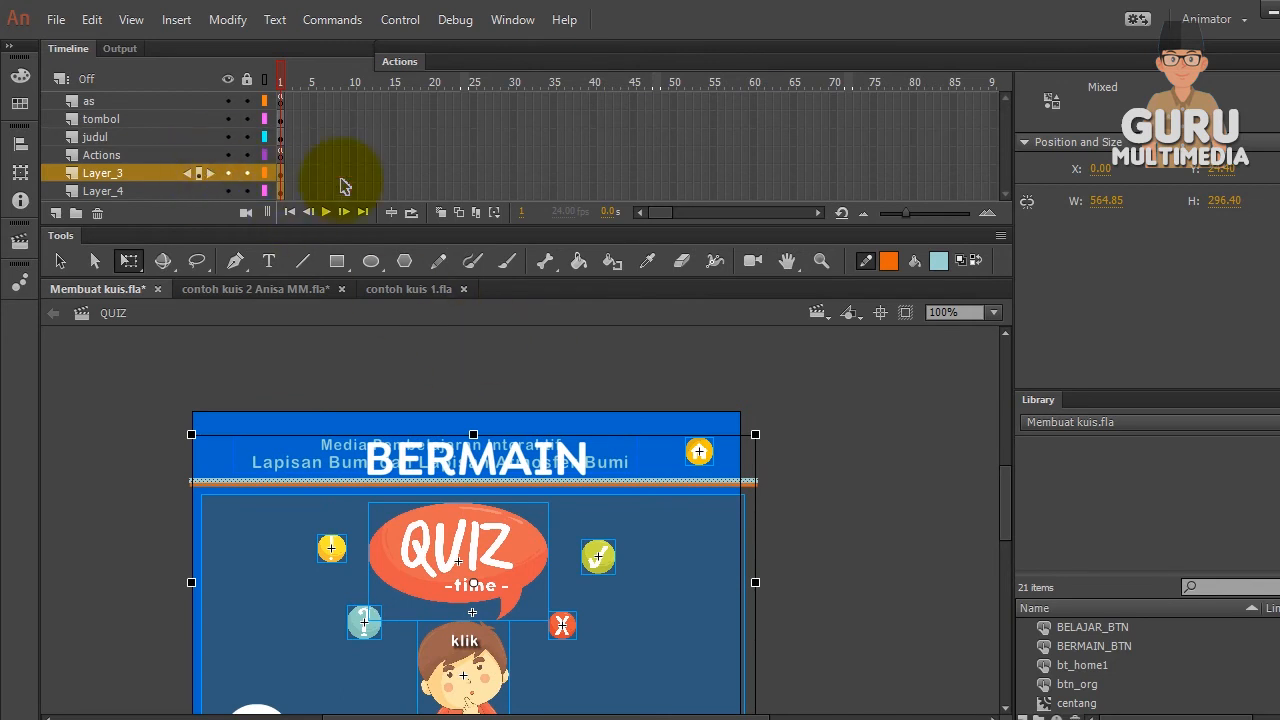
Delete the pasted header text about Lapisan Bumi dan Lapisan Atmosfer Bumi from Layer_4
left_click(200, 192)
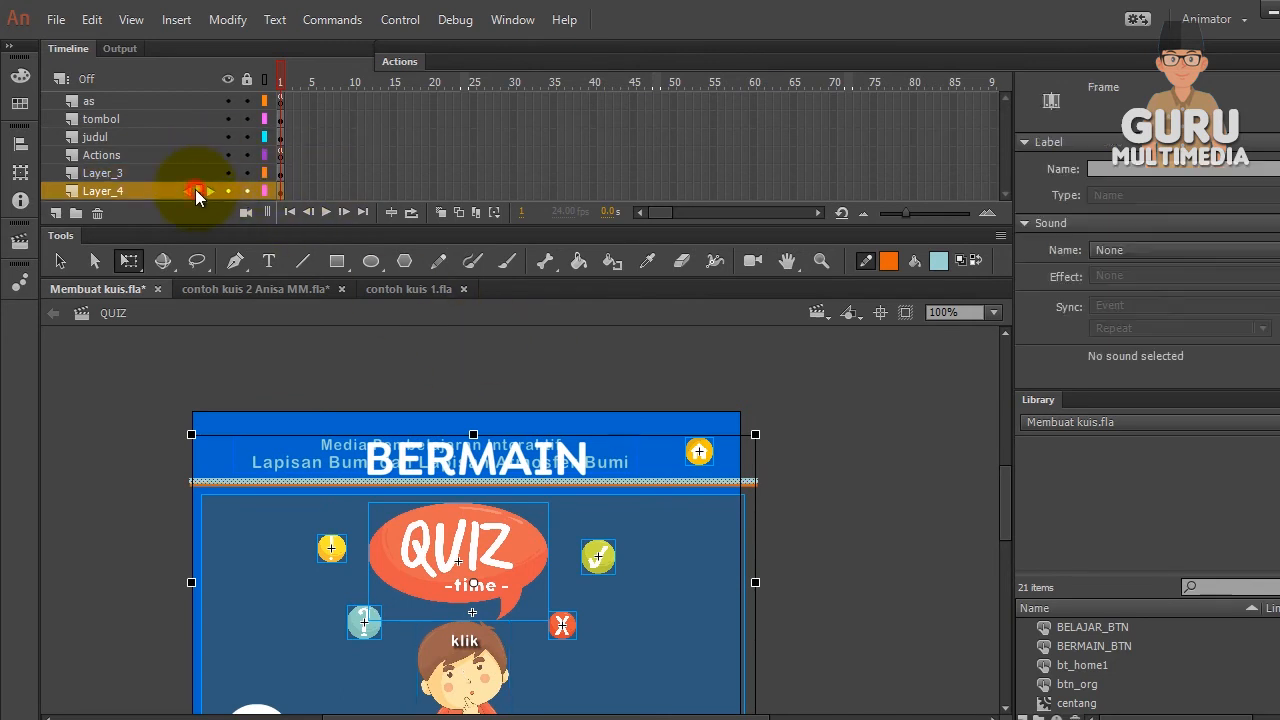
left_click(449, 363)
left_click(345, 447)
key("Delete")
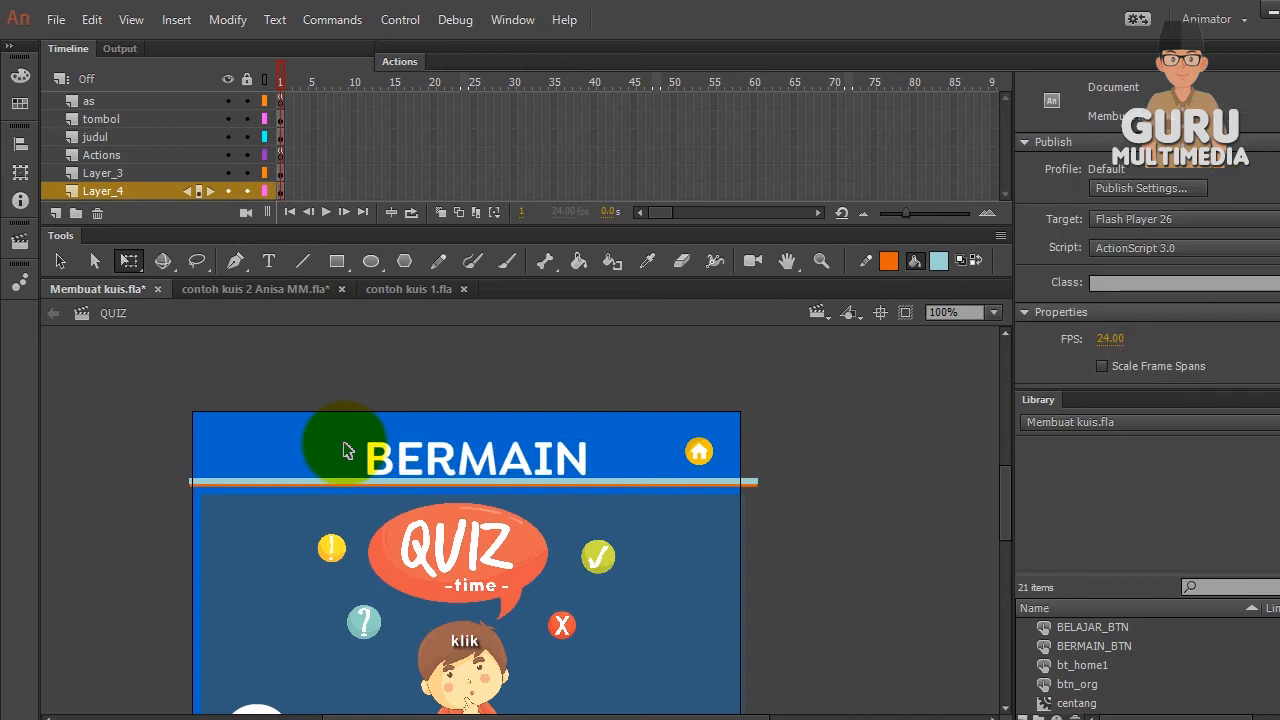
Check the instance name of the pasted yellow home button on Layer_4 and delete the button
scroll(814, 466, "down", 3)
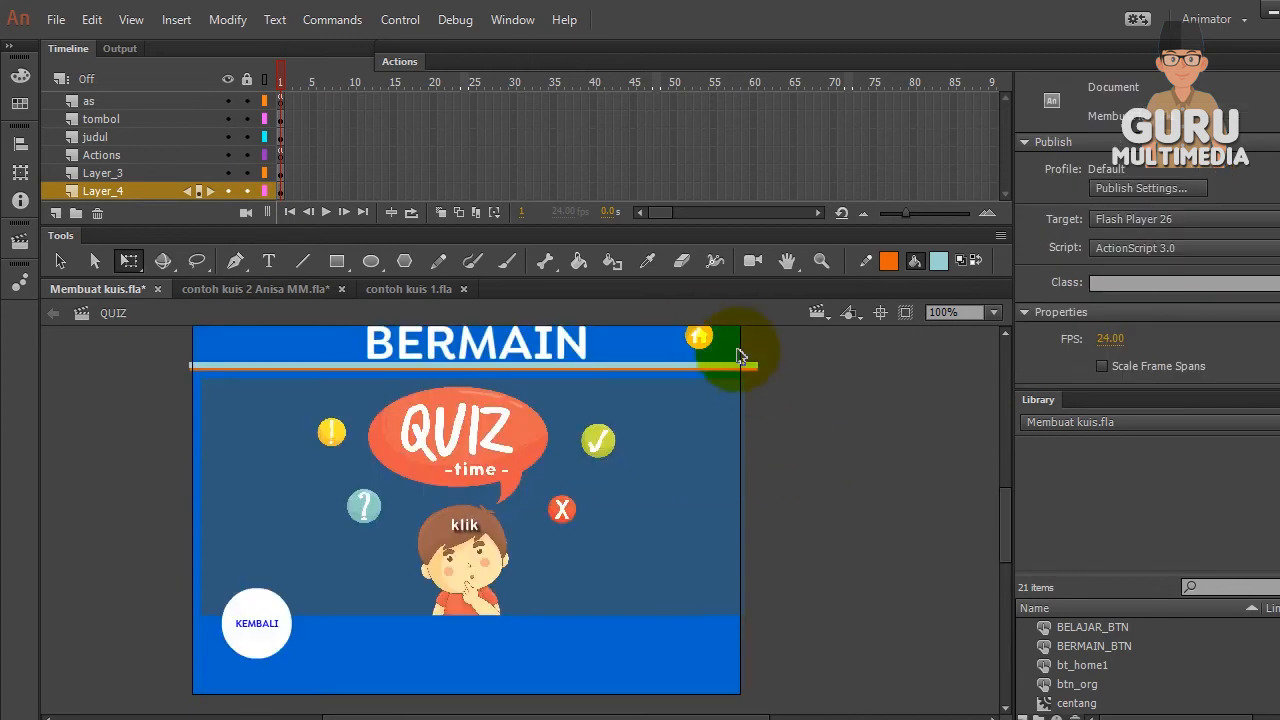
left_click(699, 338)
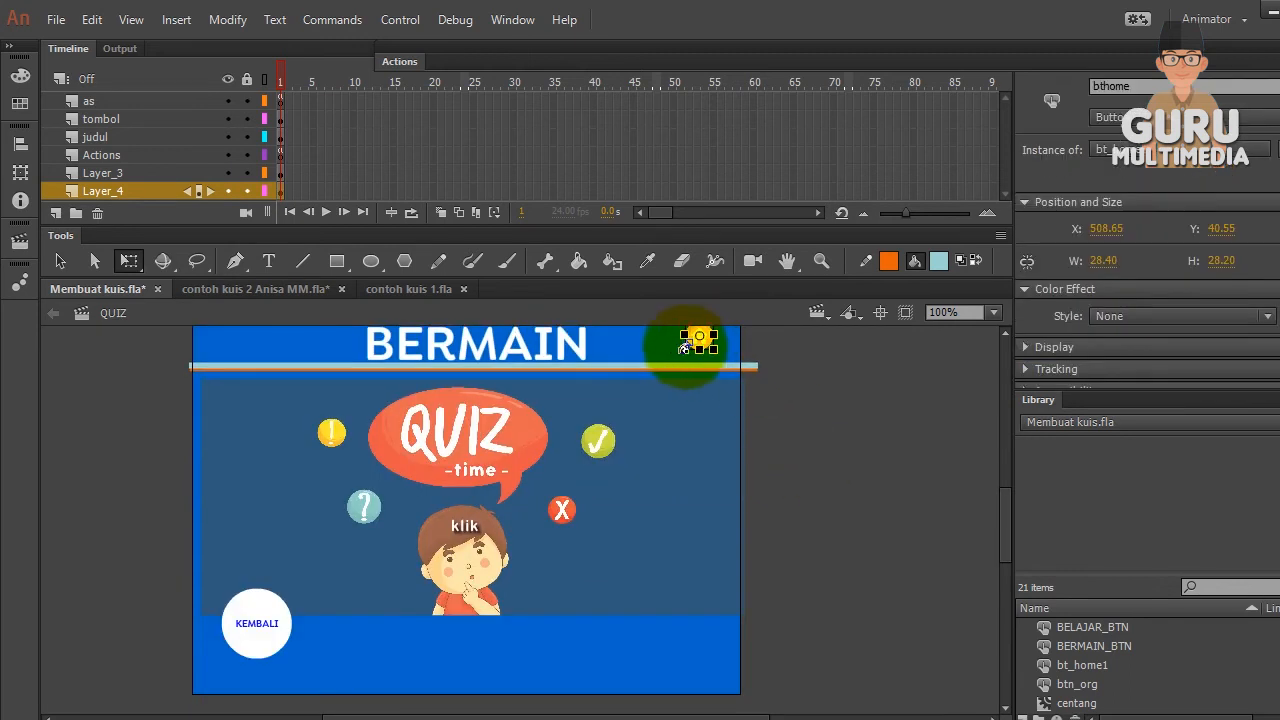
left_click(60, 261)
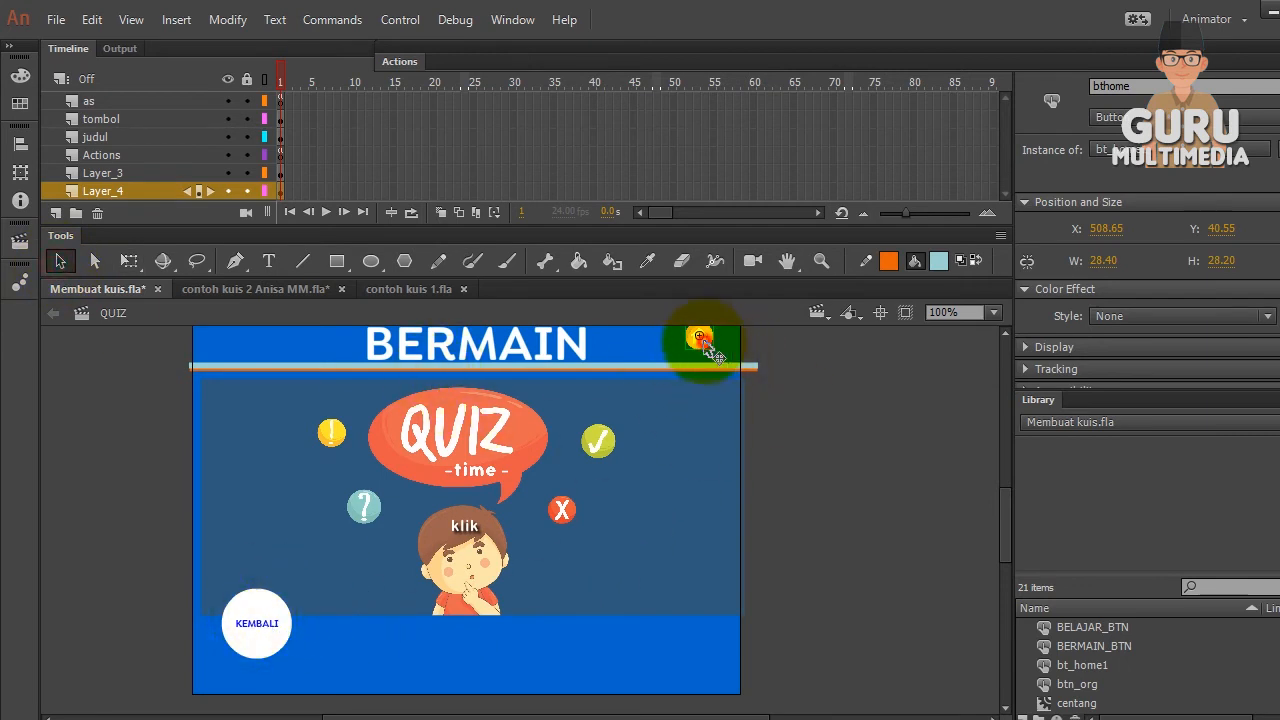
double_click(1110, 86)
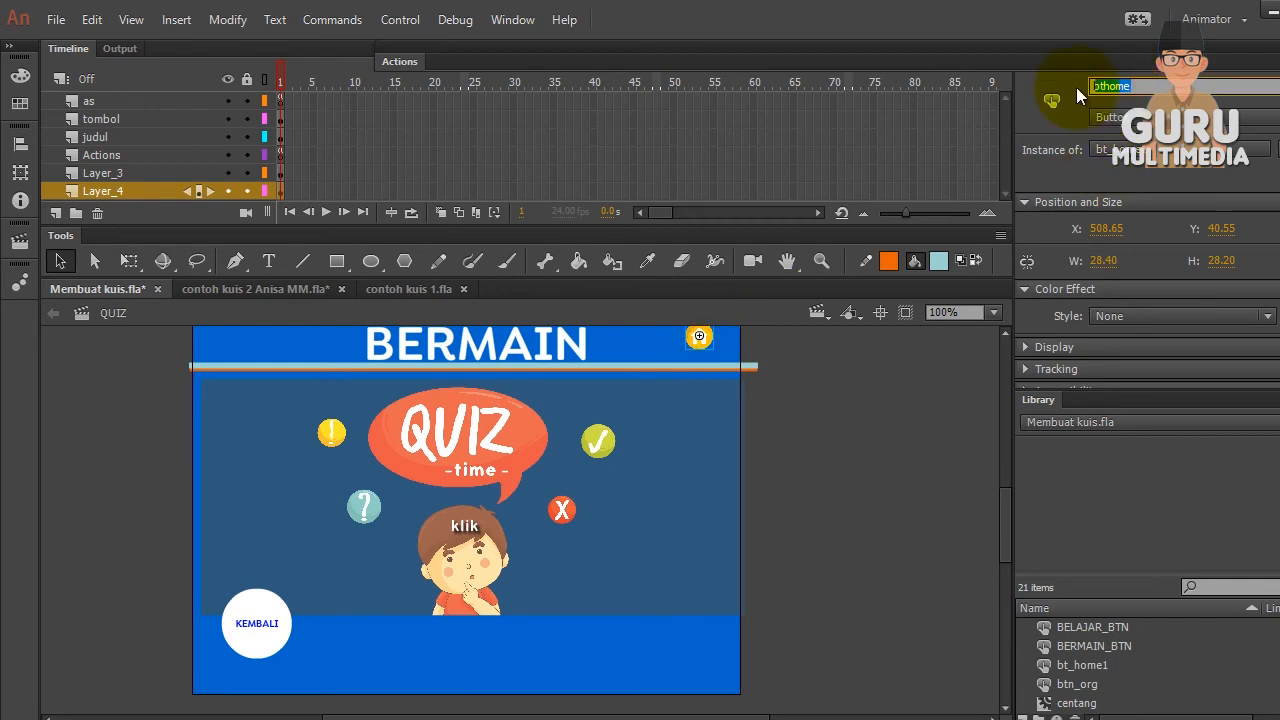
left_click(860, 447)
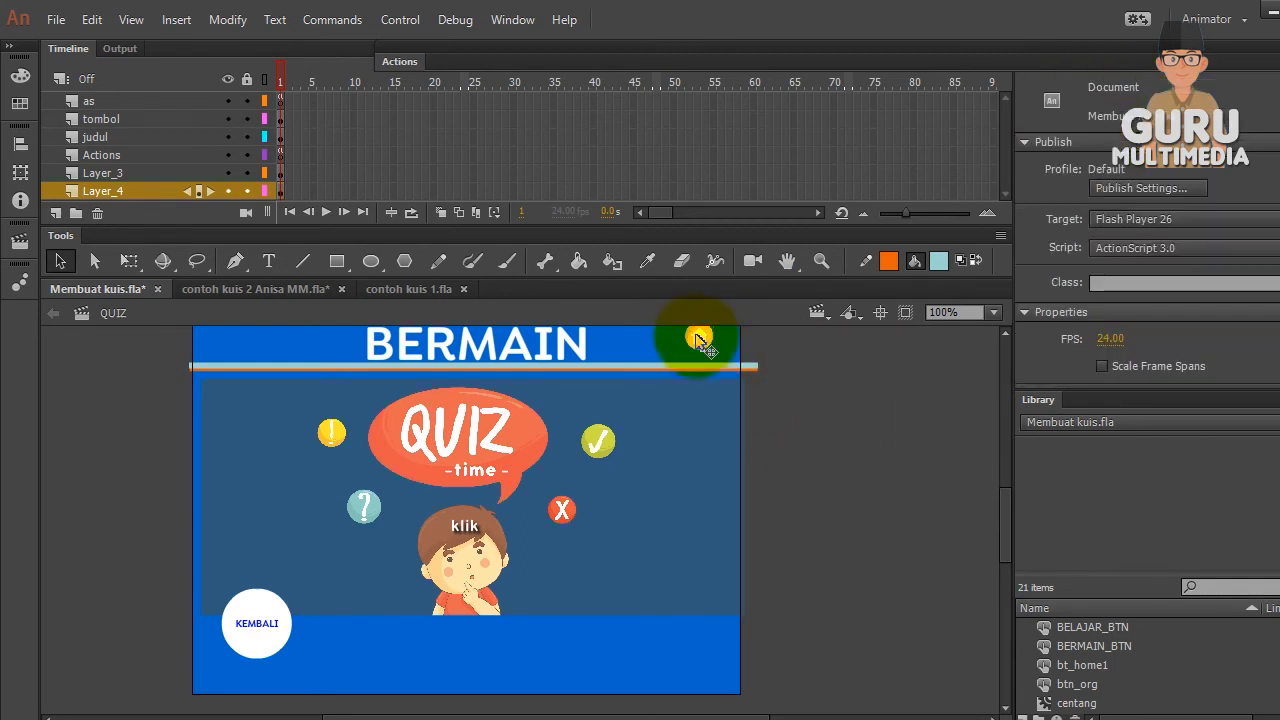
left_click(697, 336)
scroll(808, 443, "up", 3)
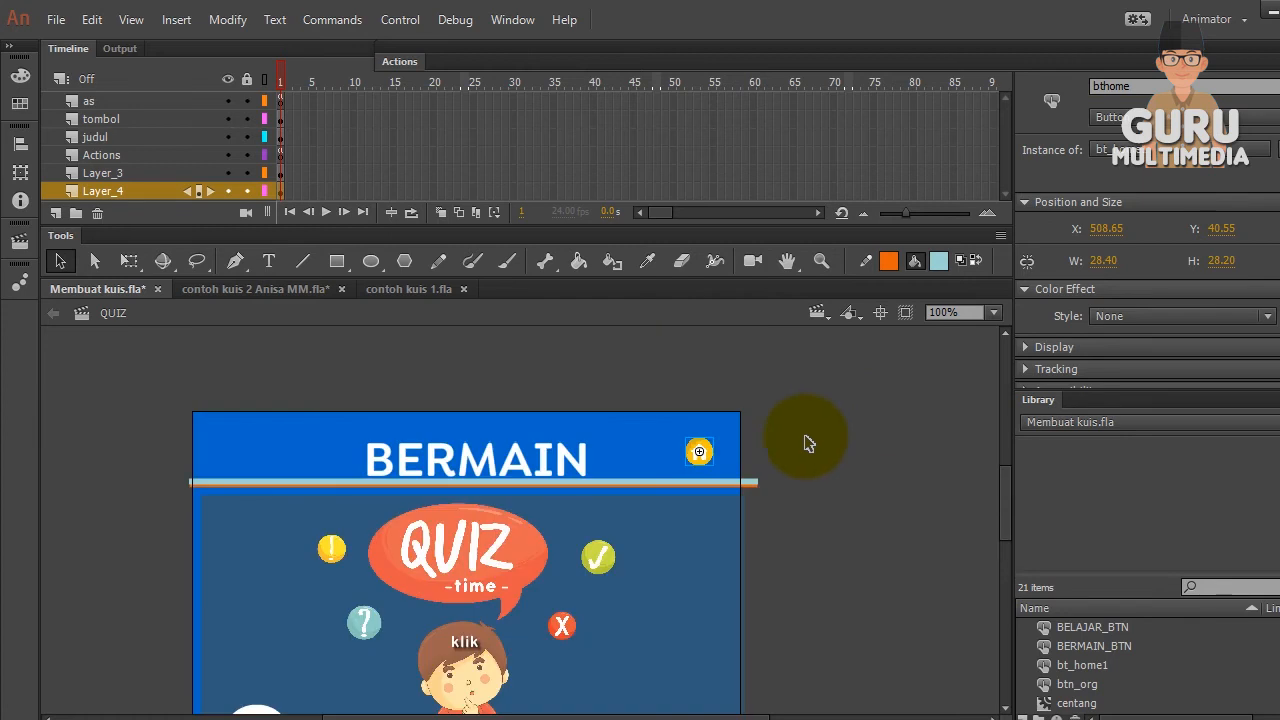
left_click(710, 451)
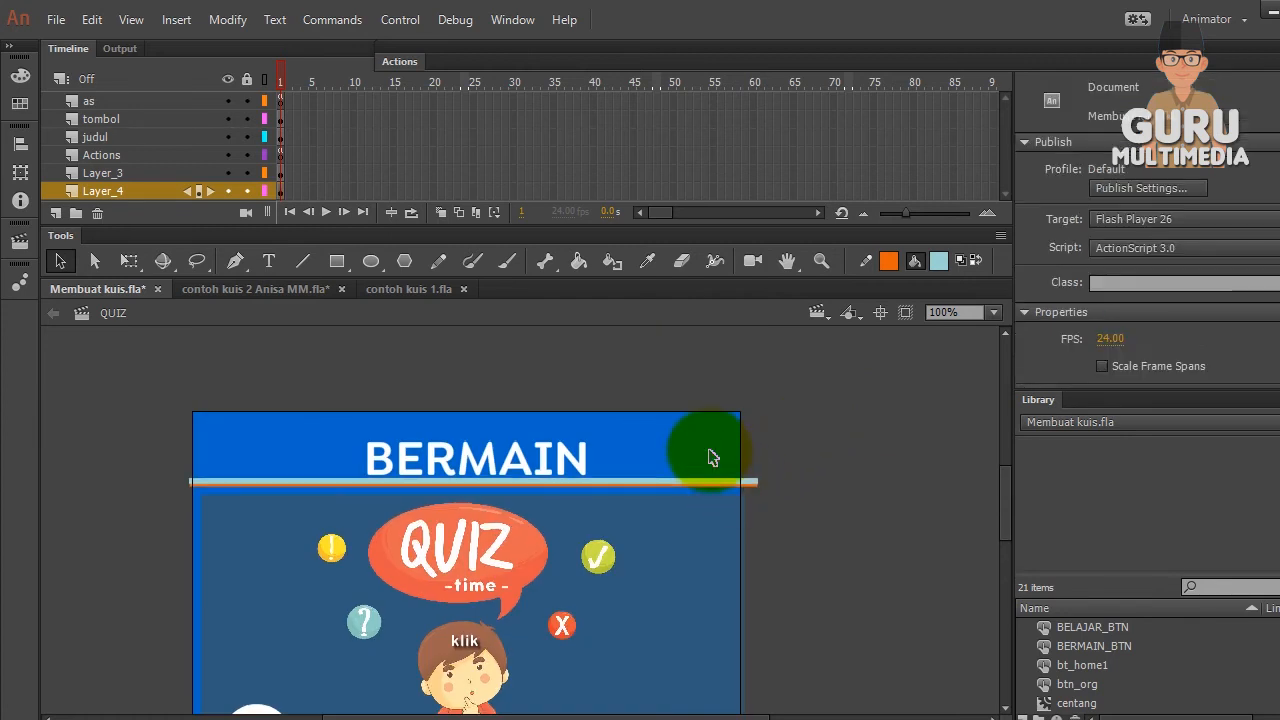
Move the Actions layer up so it sits directly beneath the as layer in the QUIZ scene
scroll(720, 457, "down", 3)
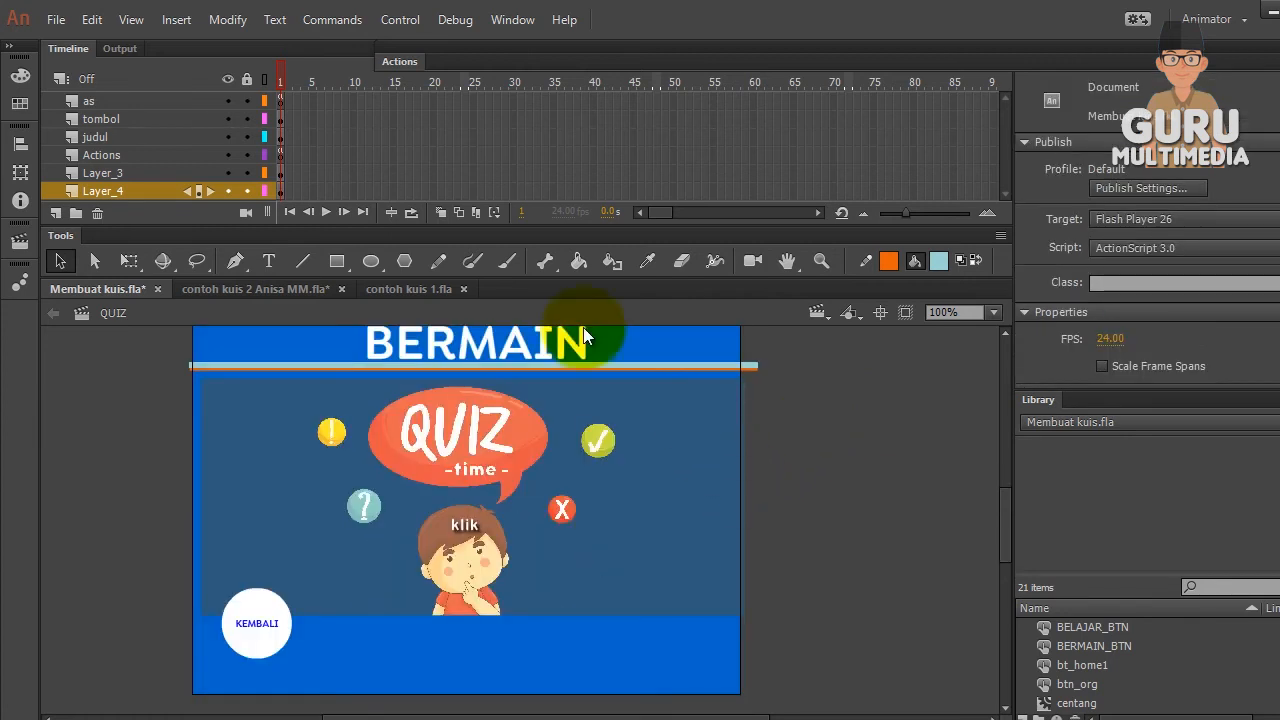
left_click(132, 153)
left_click_drag(135, 155, 141, 114)
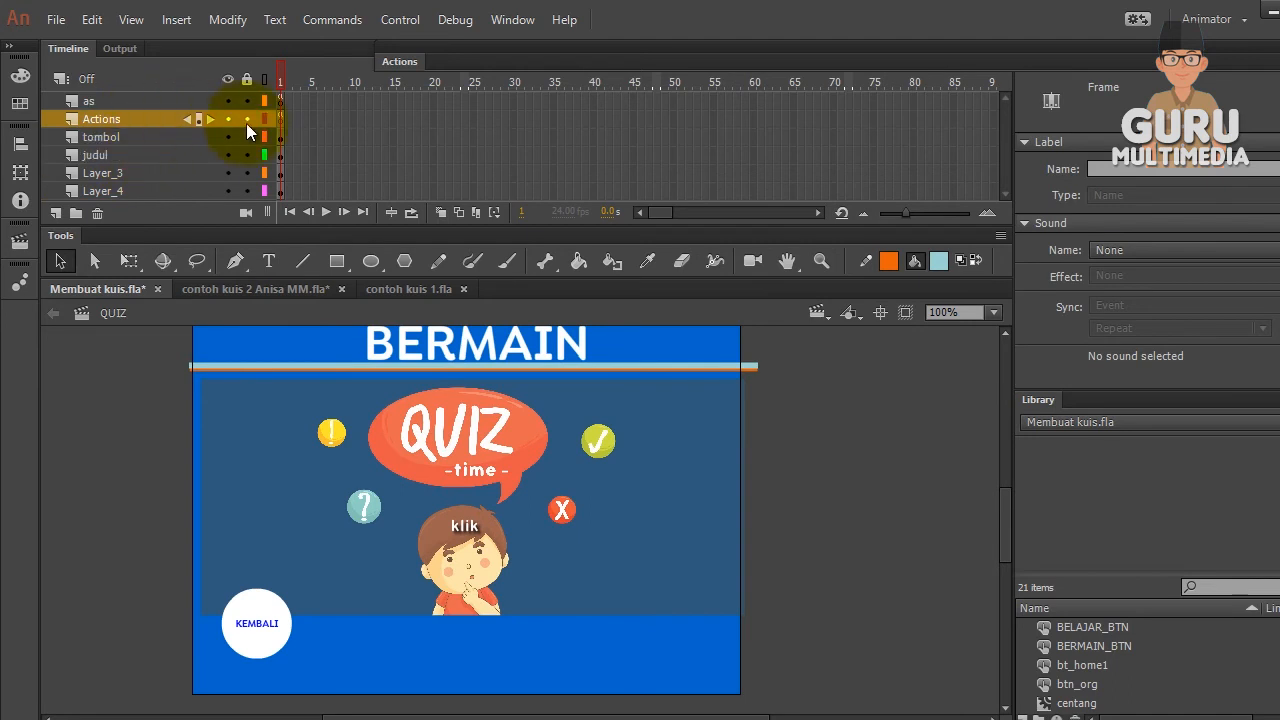
Review the script on frame 1 of the Actions layer and check the instance names of the boy and KEMBALI buttons
right_click(281, 119)
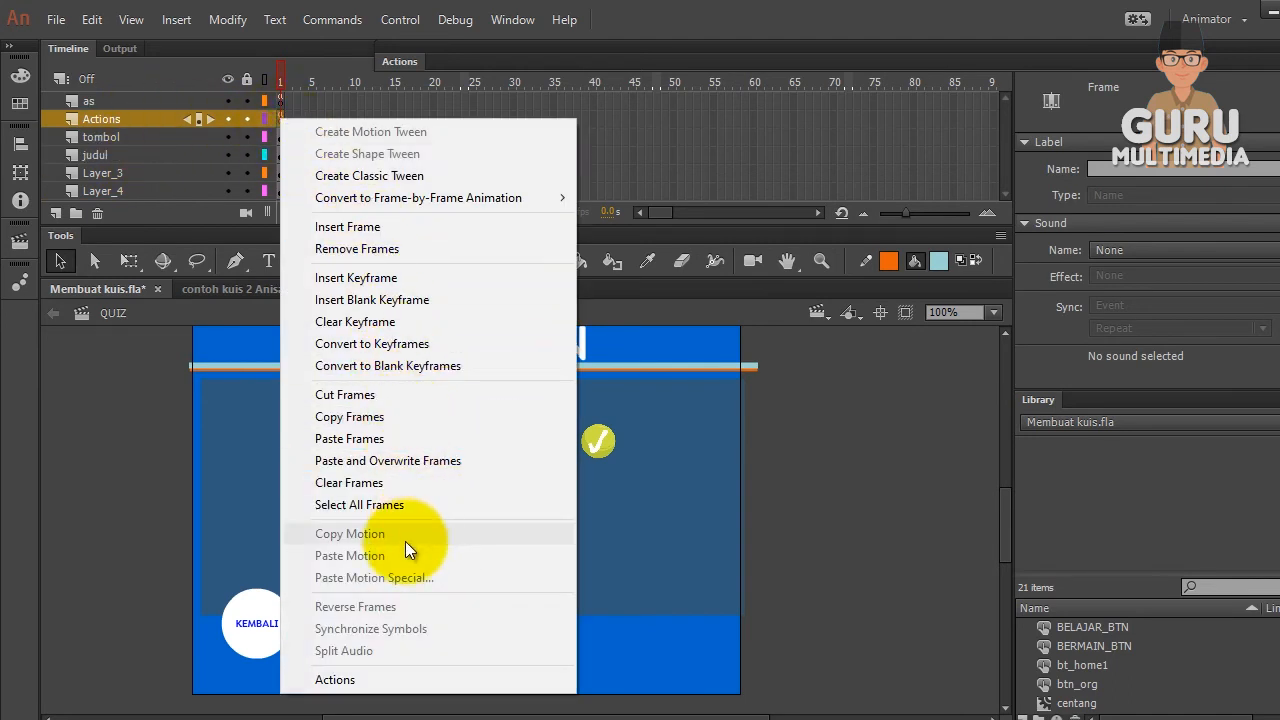
left_click(386, 681)
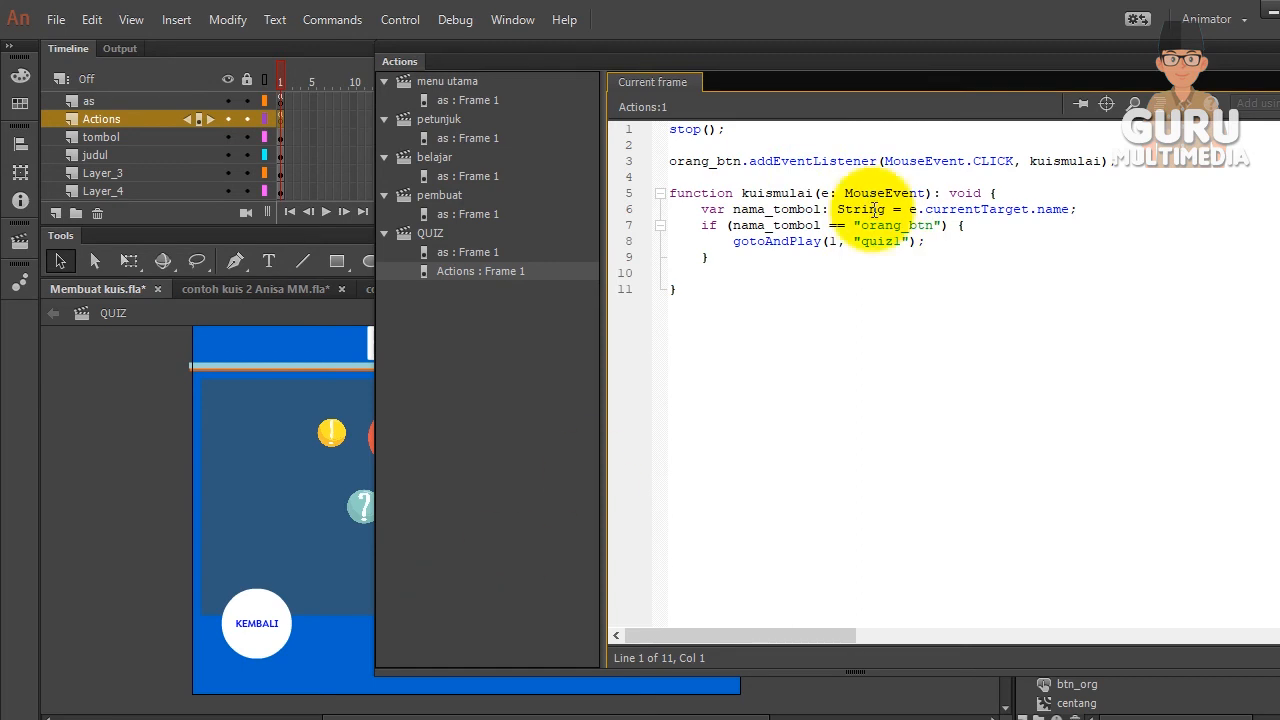
double_click(394, 62)
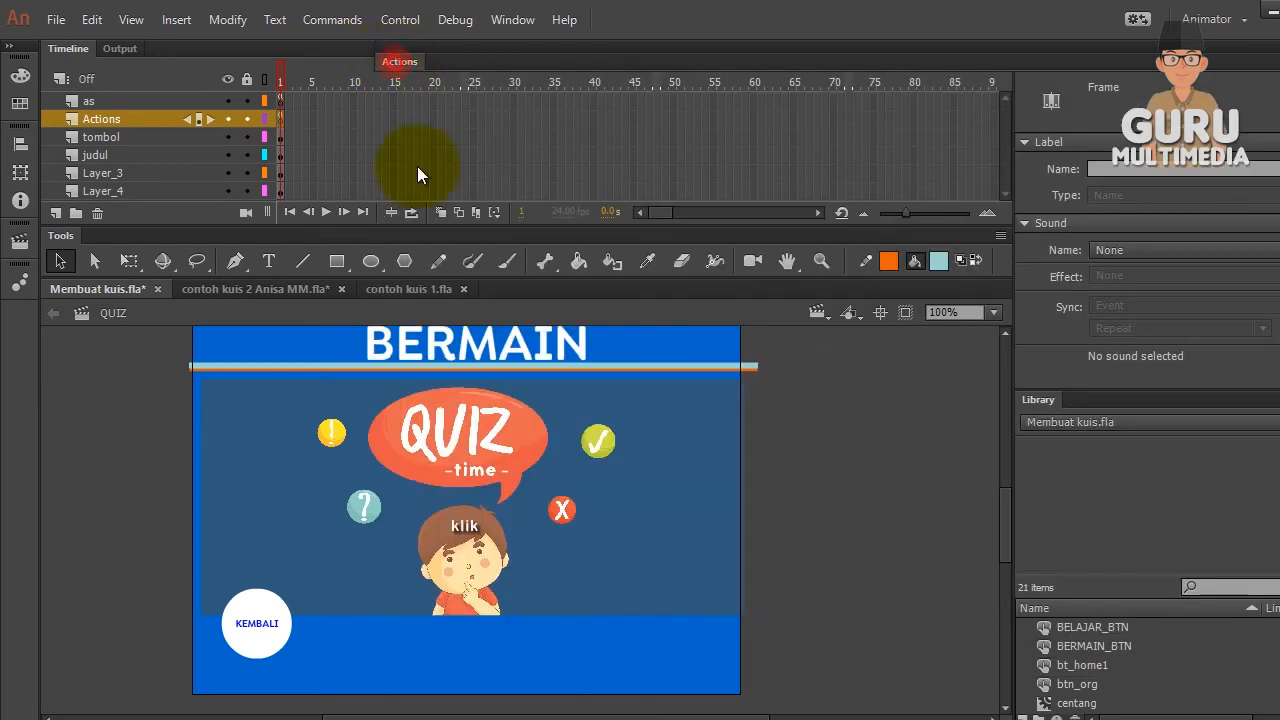
left_click(488, 572)
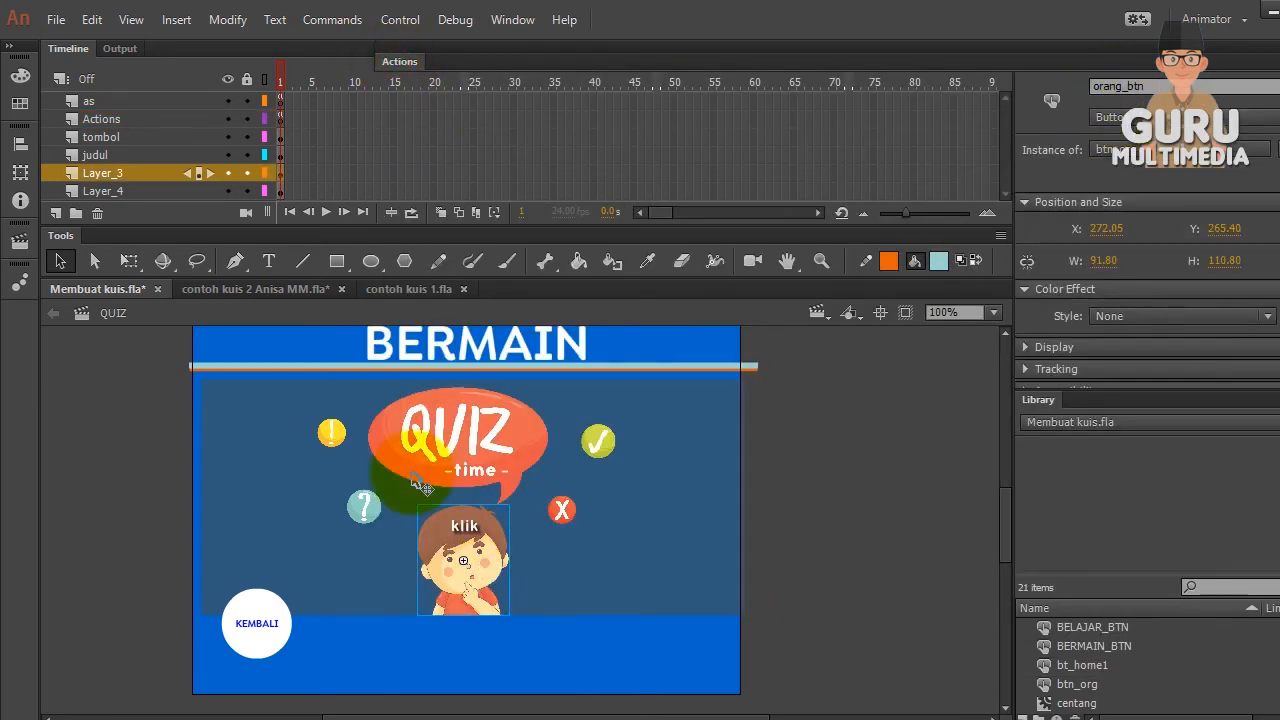
left_click(268, 622)
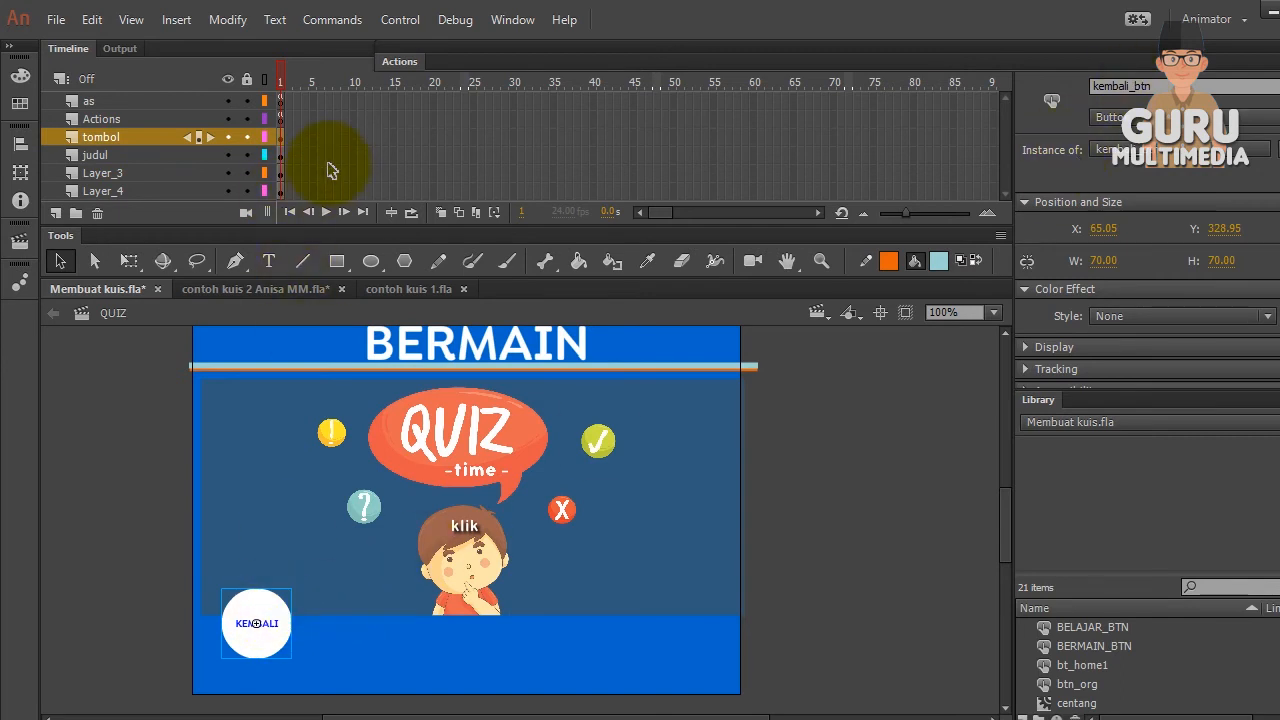
Review the script on frame 1 of the as layer, checking the KEMBALI button's listener and target scene
left_click(281, 102)
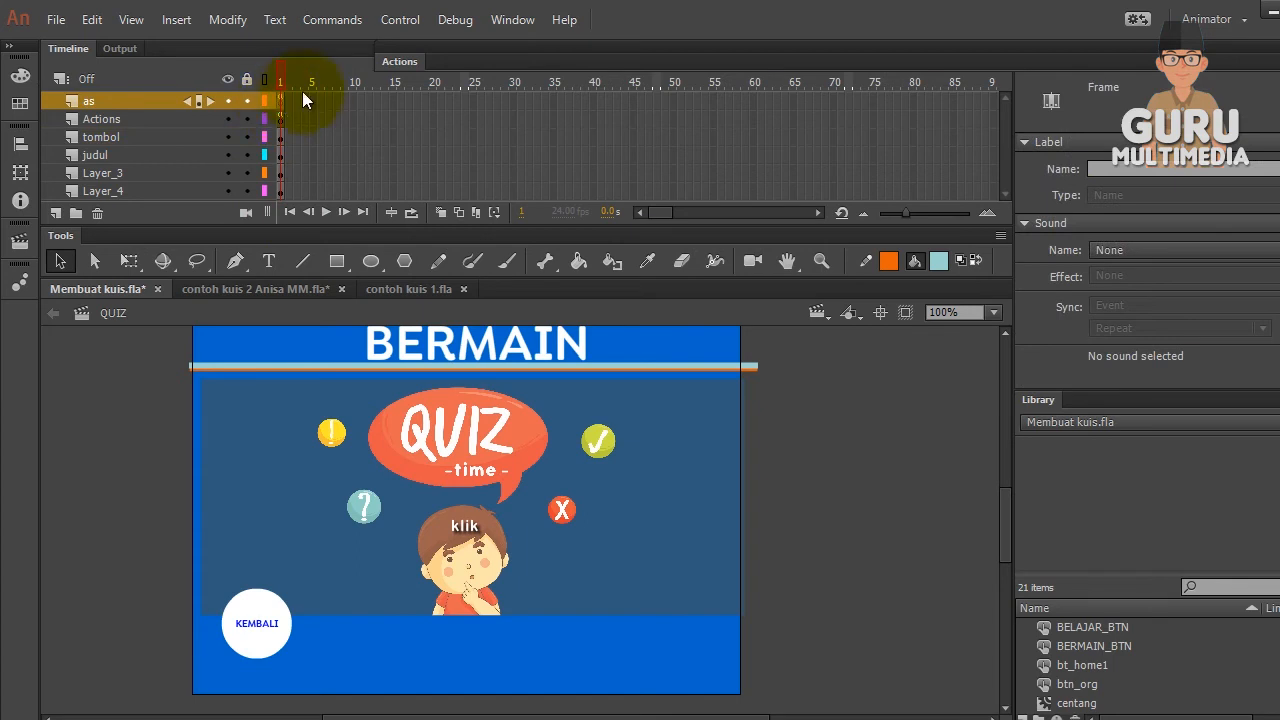
left_click(384, 62)
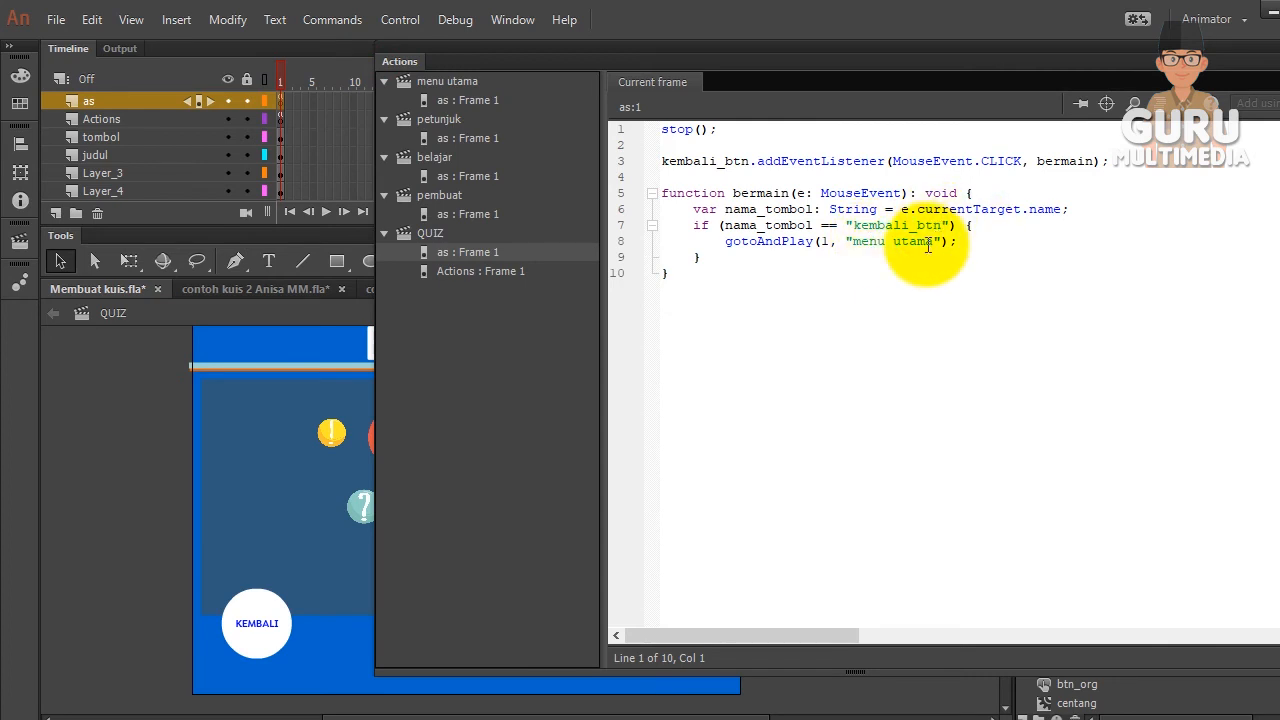
left_click_drag(933, 242, 888, 226)
left_click(893, 283)
left_click(661, 83)
left_click(397, 61)
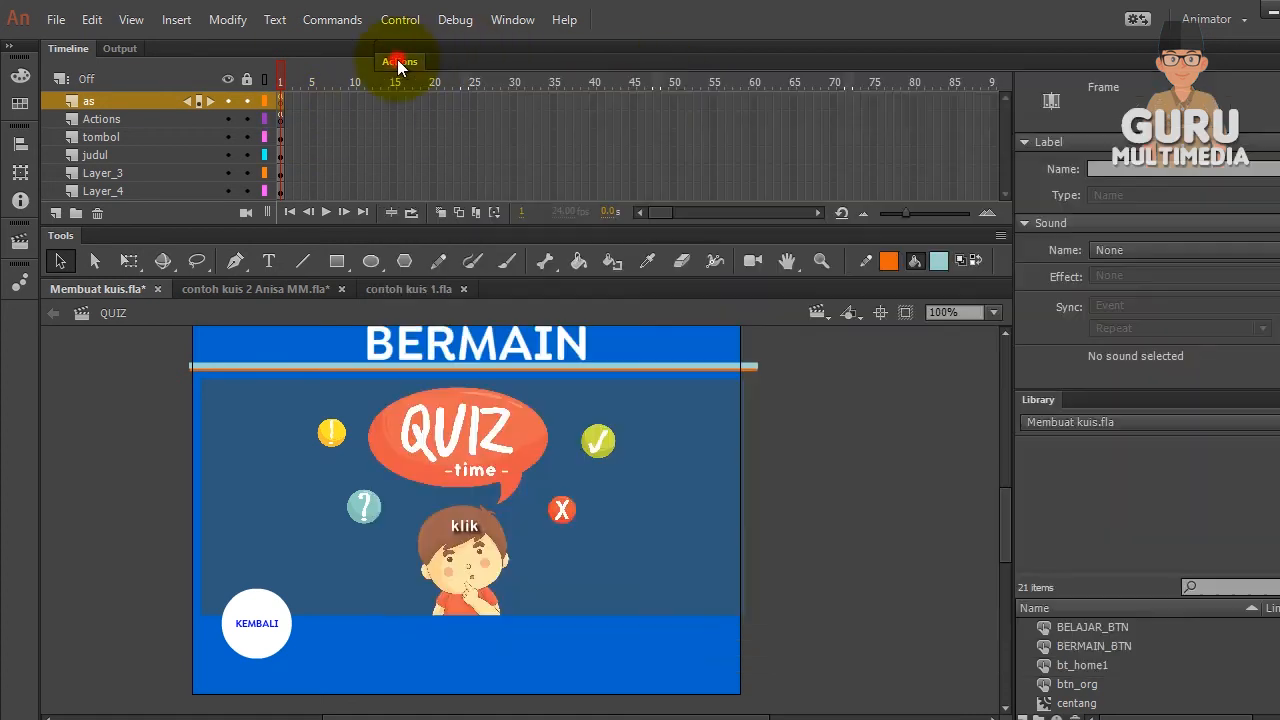
left_click(284, 119)
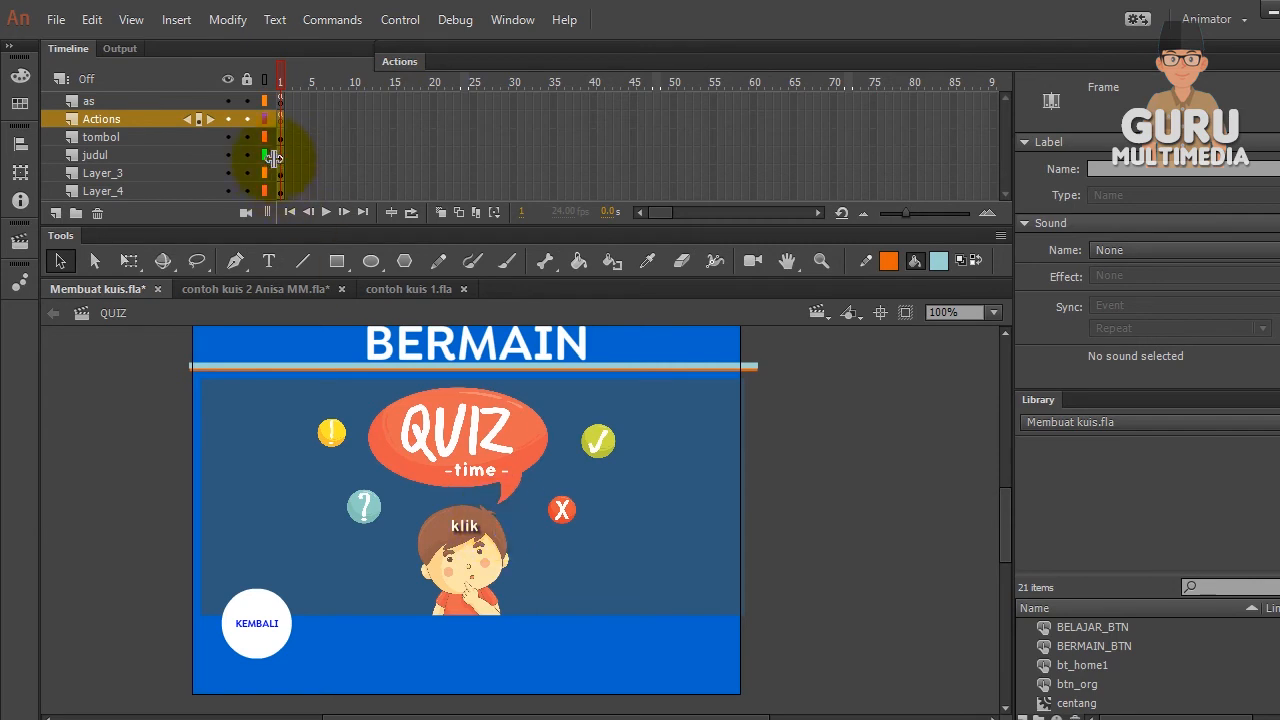
Rename Layer_3 as "orang btn" and Layer_4 as "bg"
left_click(140, 175)
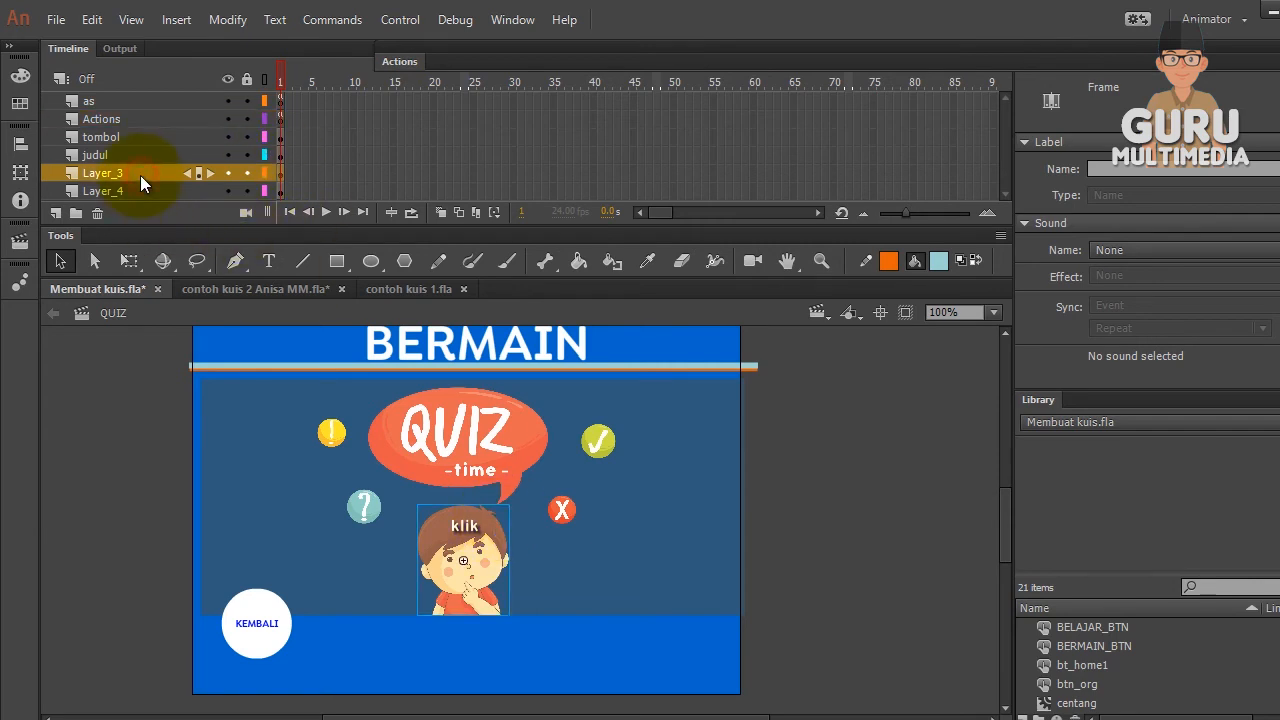
double_click(130, 176)
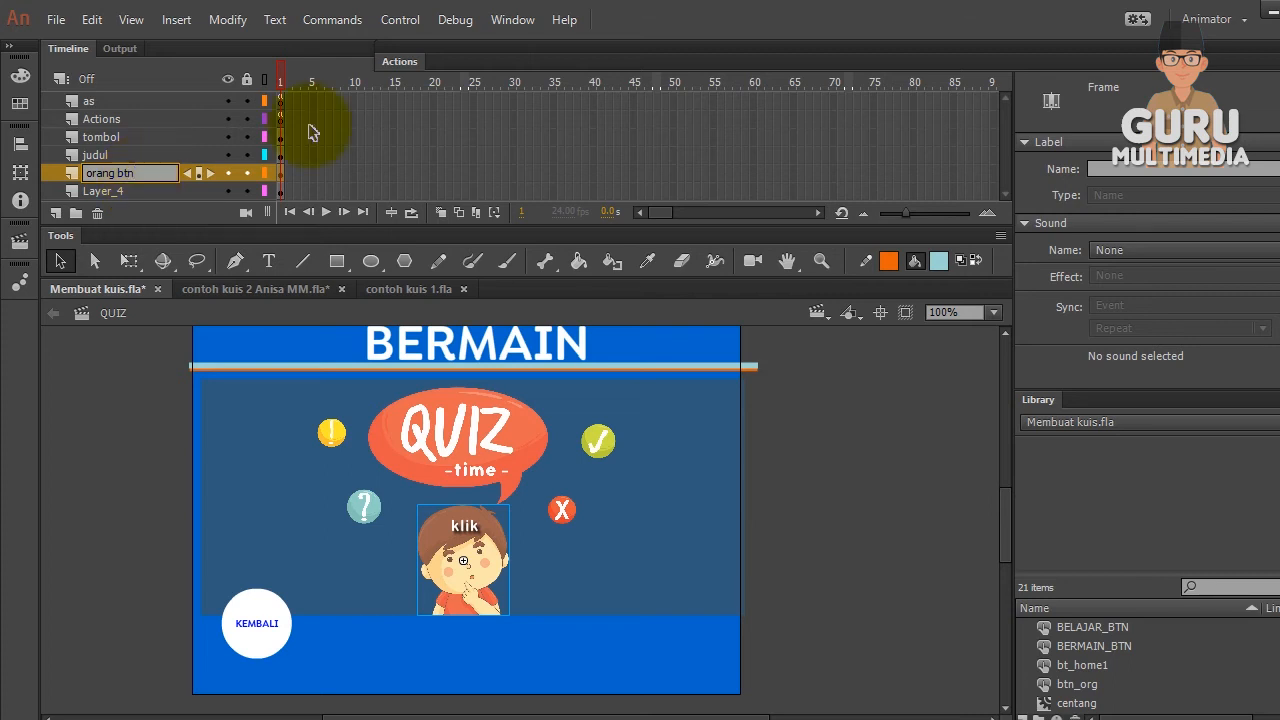
left_click(166, 189)
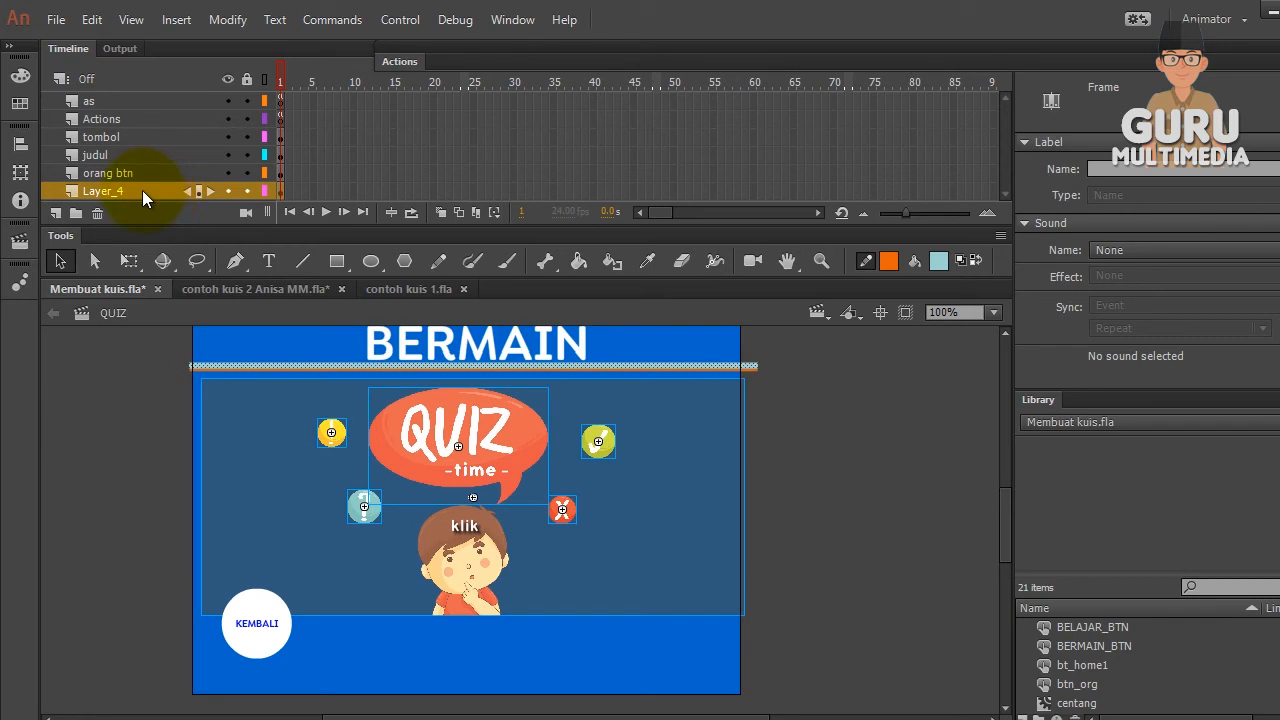
double_click(142, 190)
left_click(130, 360)
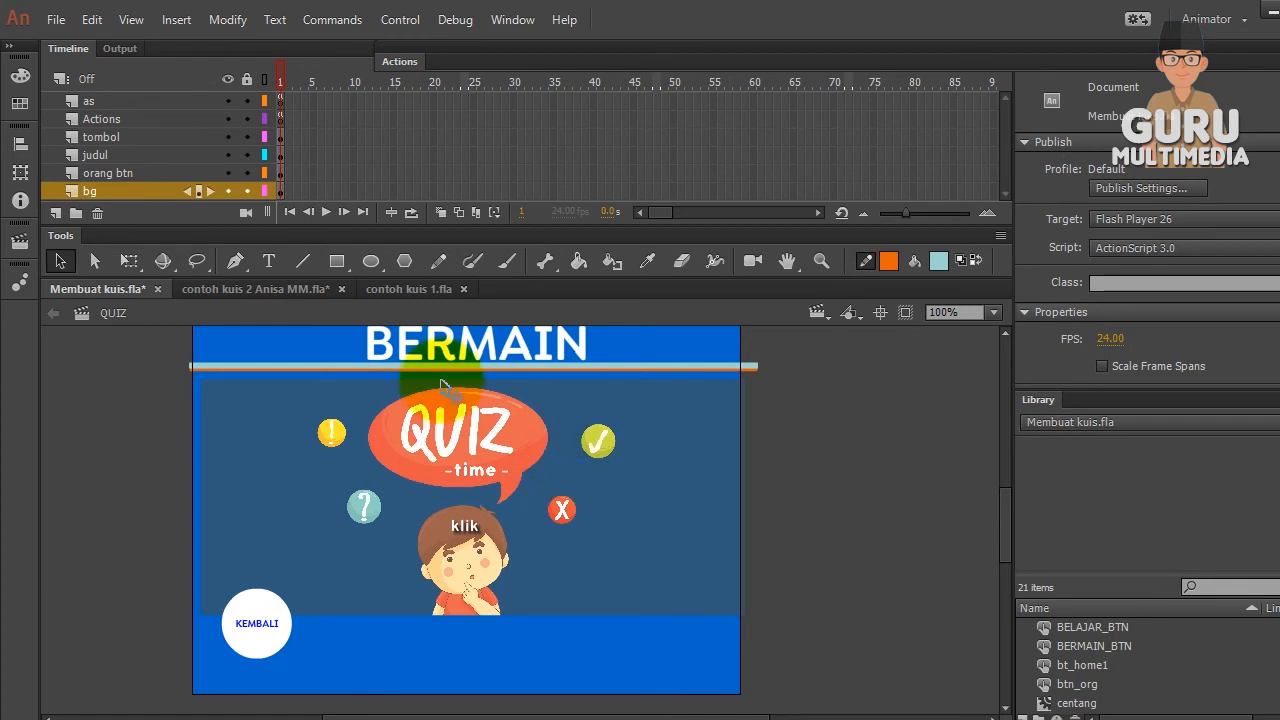
left_click(400, 20)
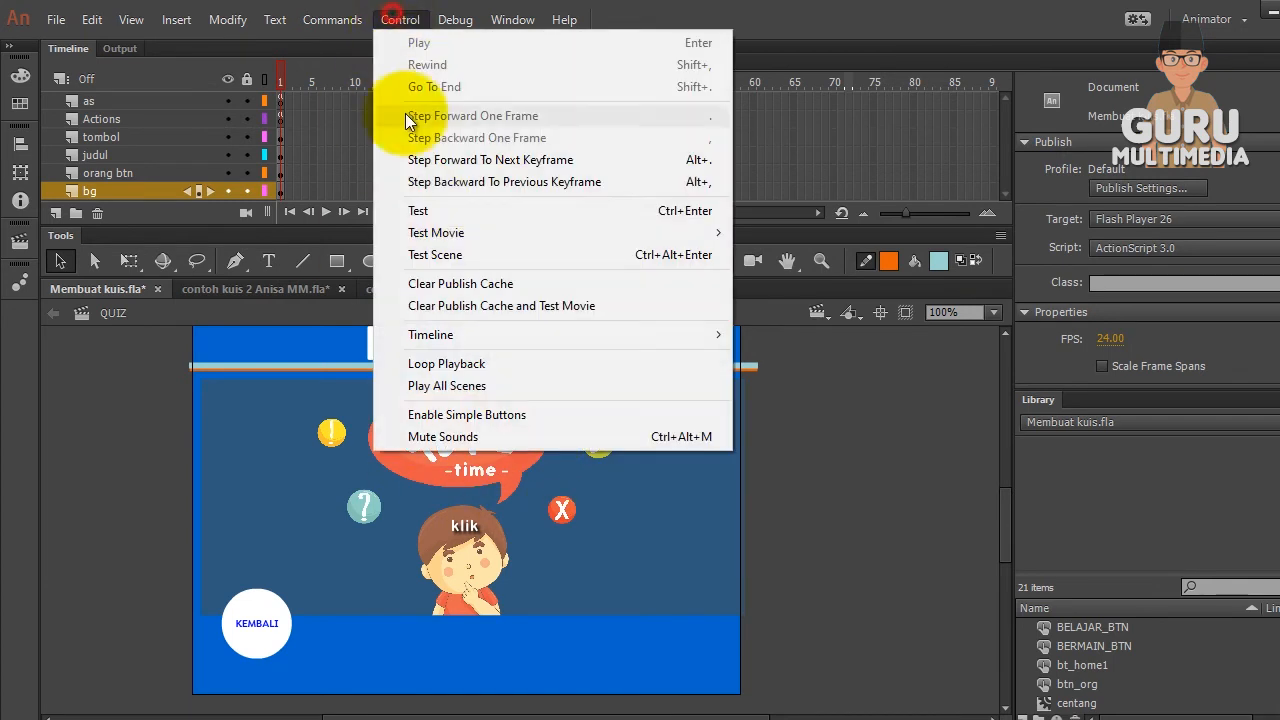
left_click(73, 474)
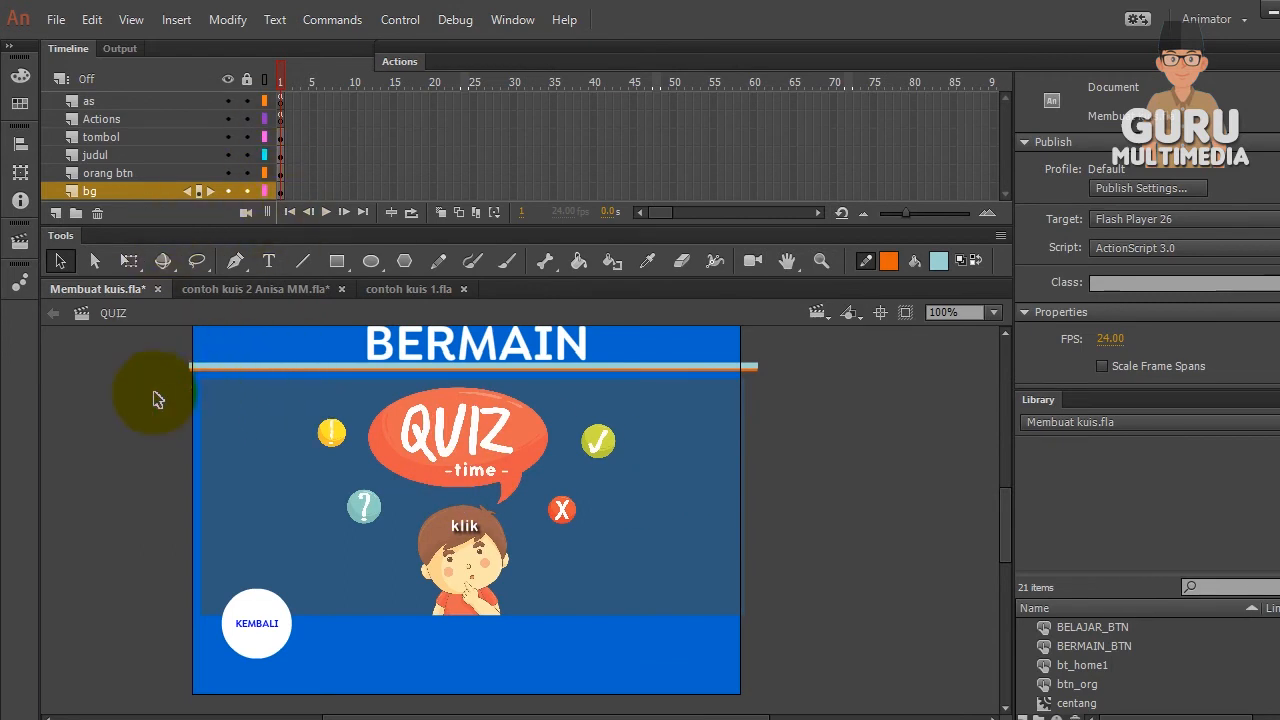
Add a new scene after QUIZ in Membuat kuis.fla
left_click(16, 244)
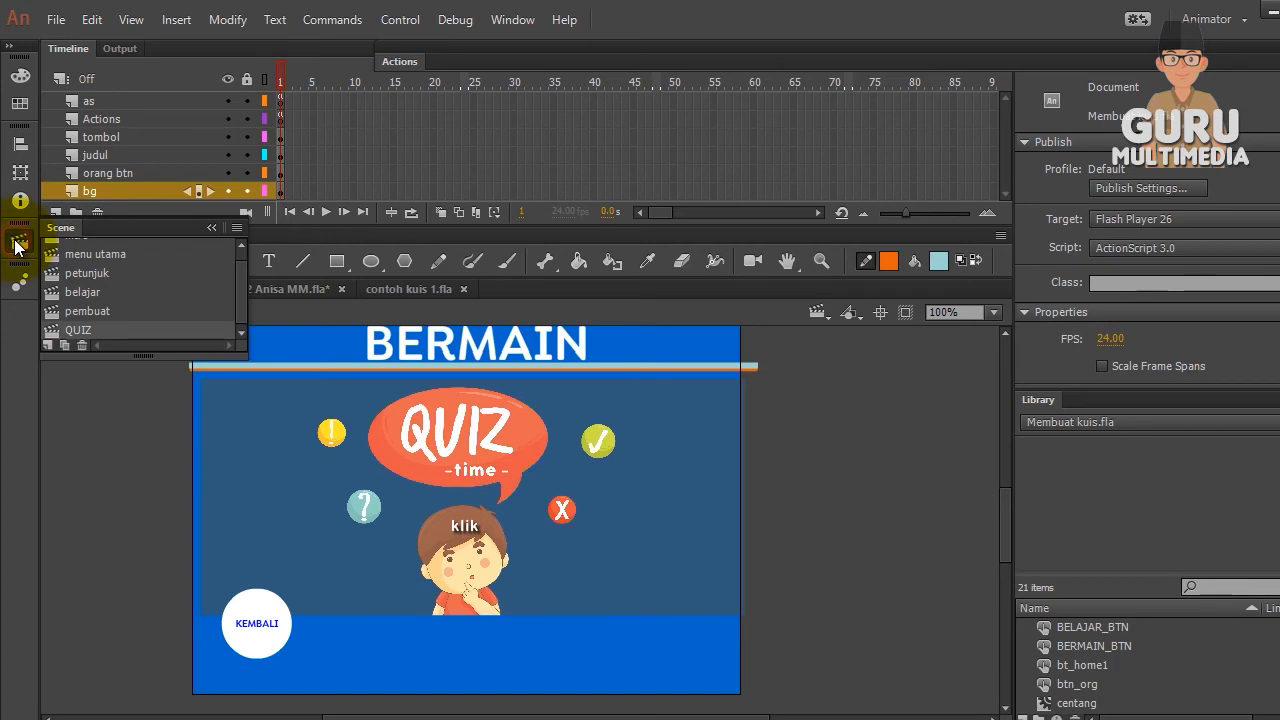
left_click_drag(240, 304, 241, 319)
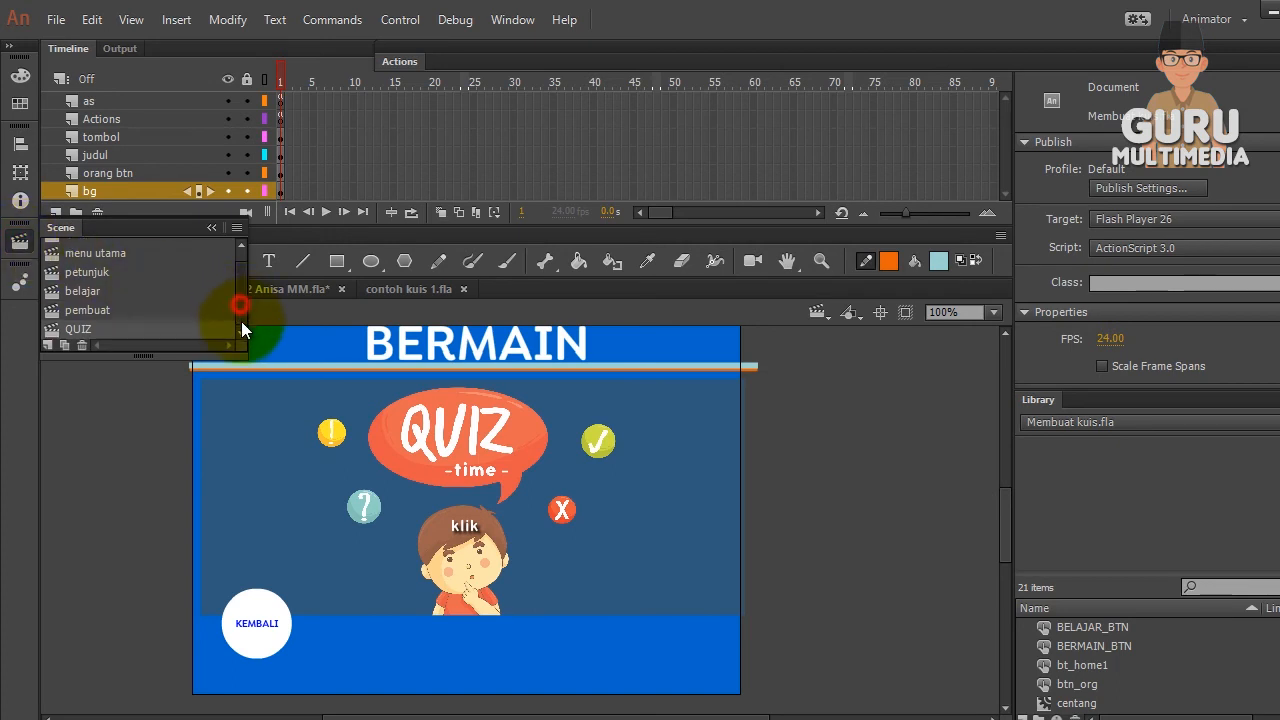
left_click(48, 346)
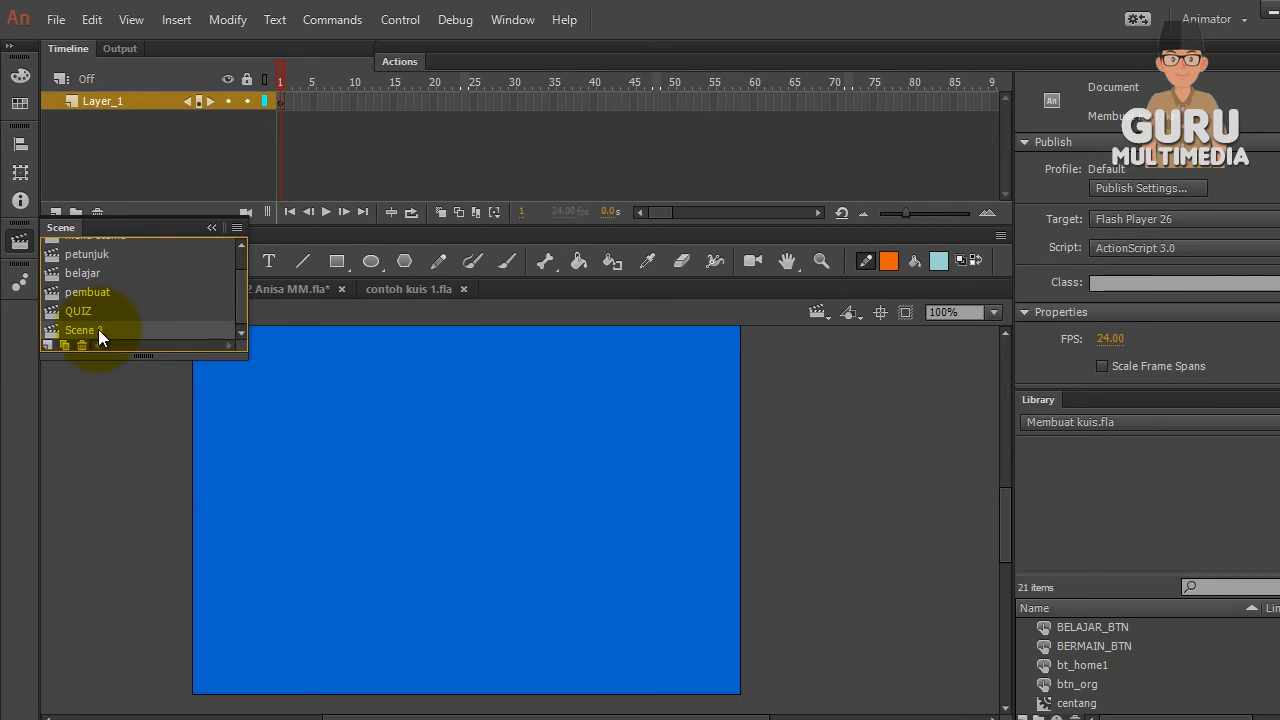
left_click(28, 242)
Switch to the second example project, open its quiz1 scene and copy that scene's name
left_click(206, 288)
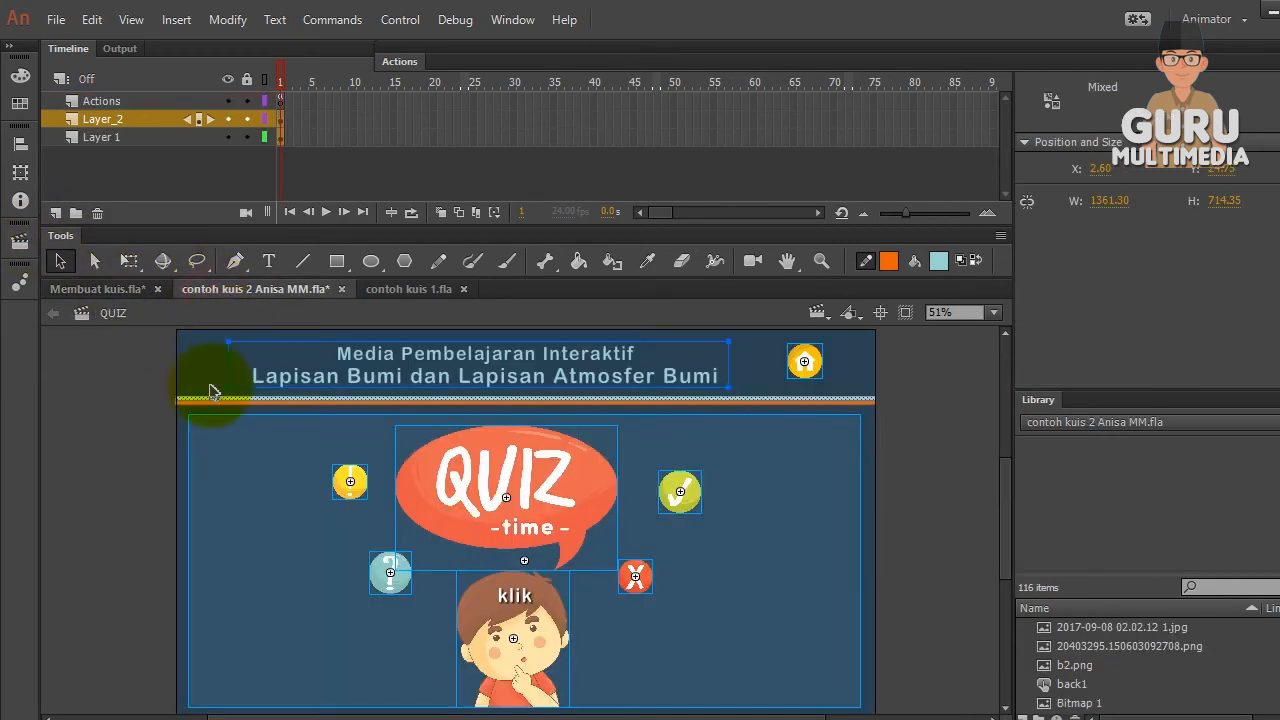
left_click(22, 247)
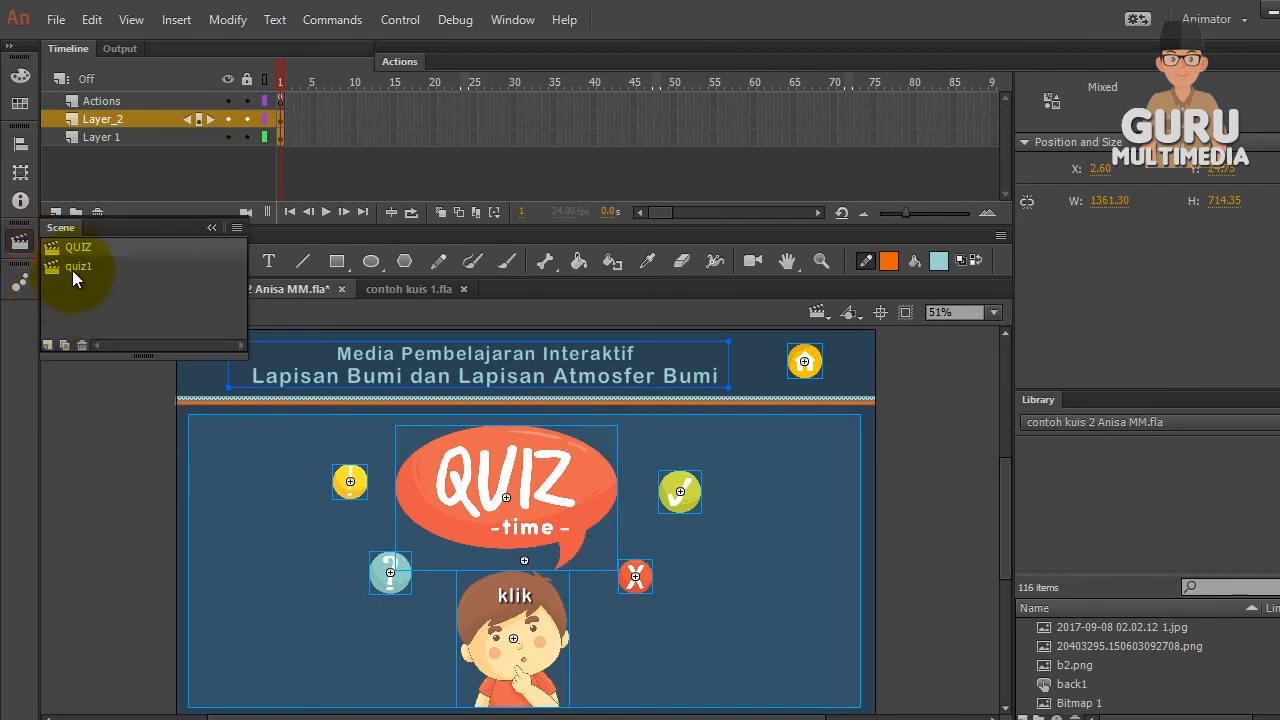
left_click(76, 267)
double_click(95, 268)
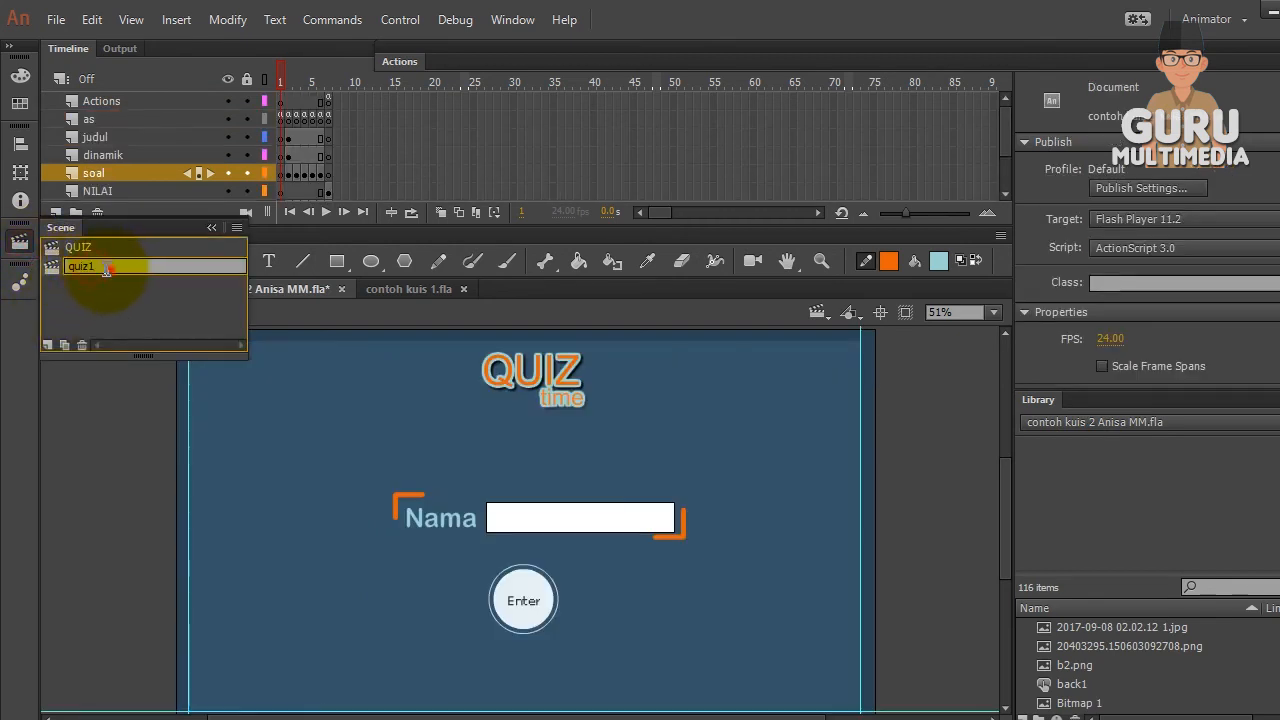
right_click(76, 266)
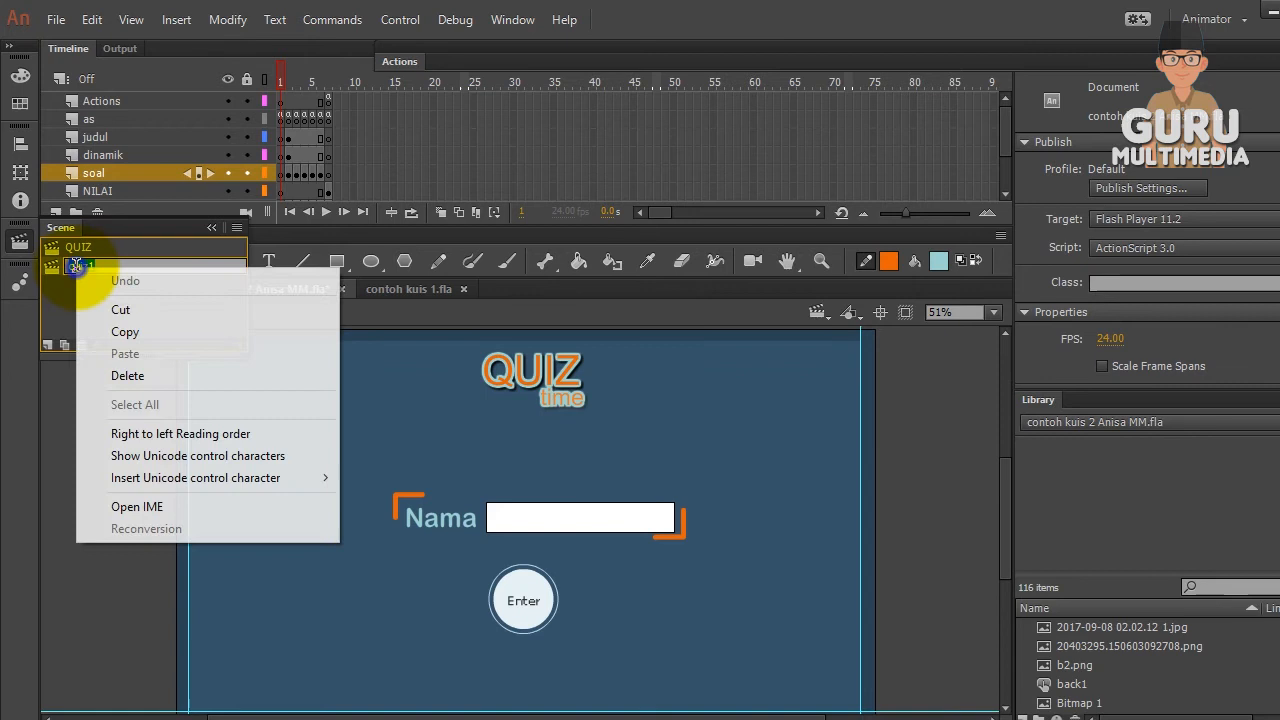
left_click(134, 336)
left_click(123, 420)
Return to Membuat kuis.fla and rename the new scene as quiz1 with the copied name
left_click(97, 289)
left_click(19, 242)
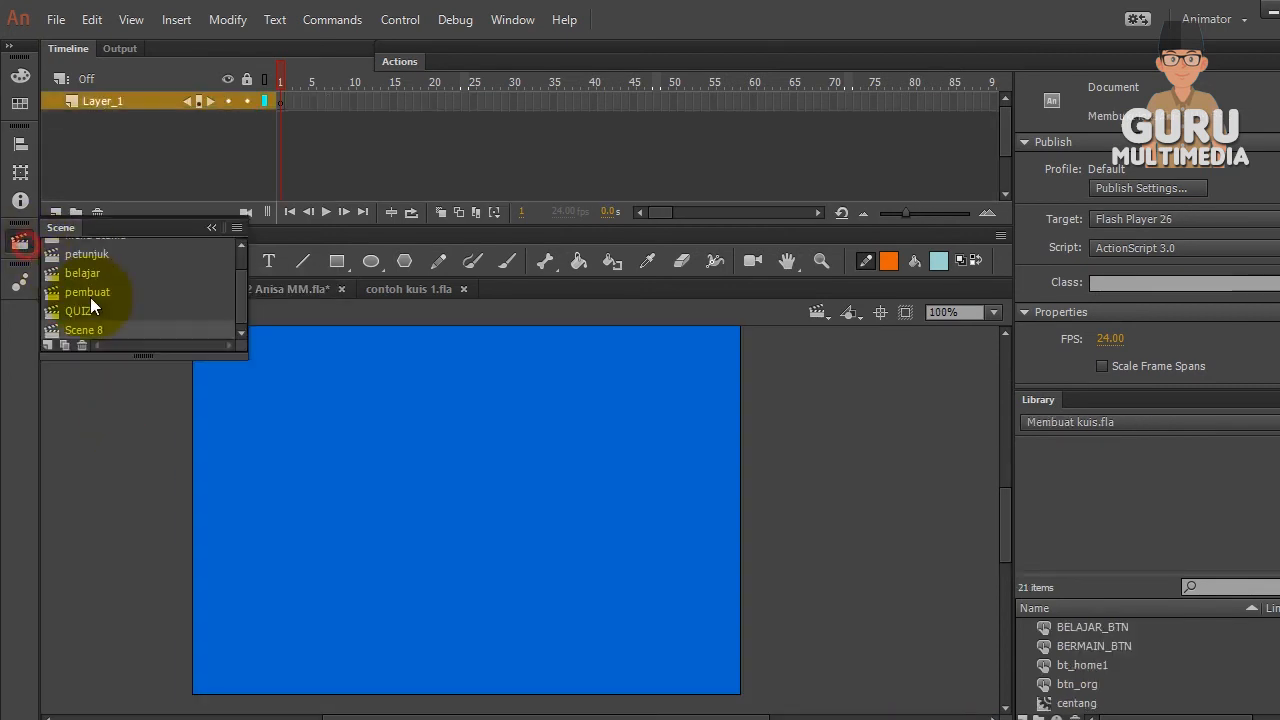
double_click(92, 329)
right_click(90, 331)
left_click(152, 419)
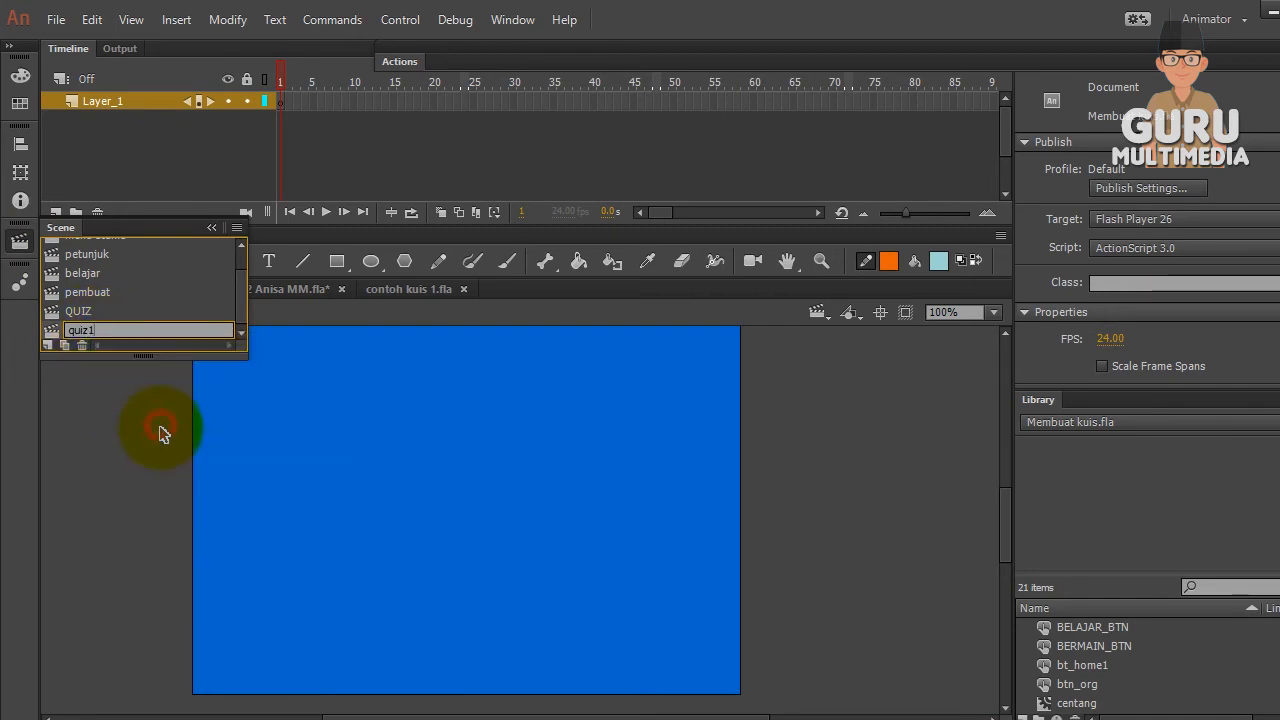
left_click(155, 449)
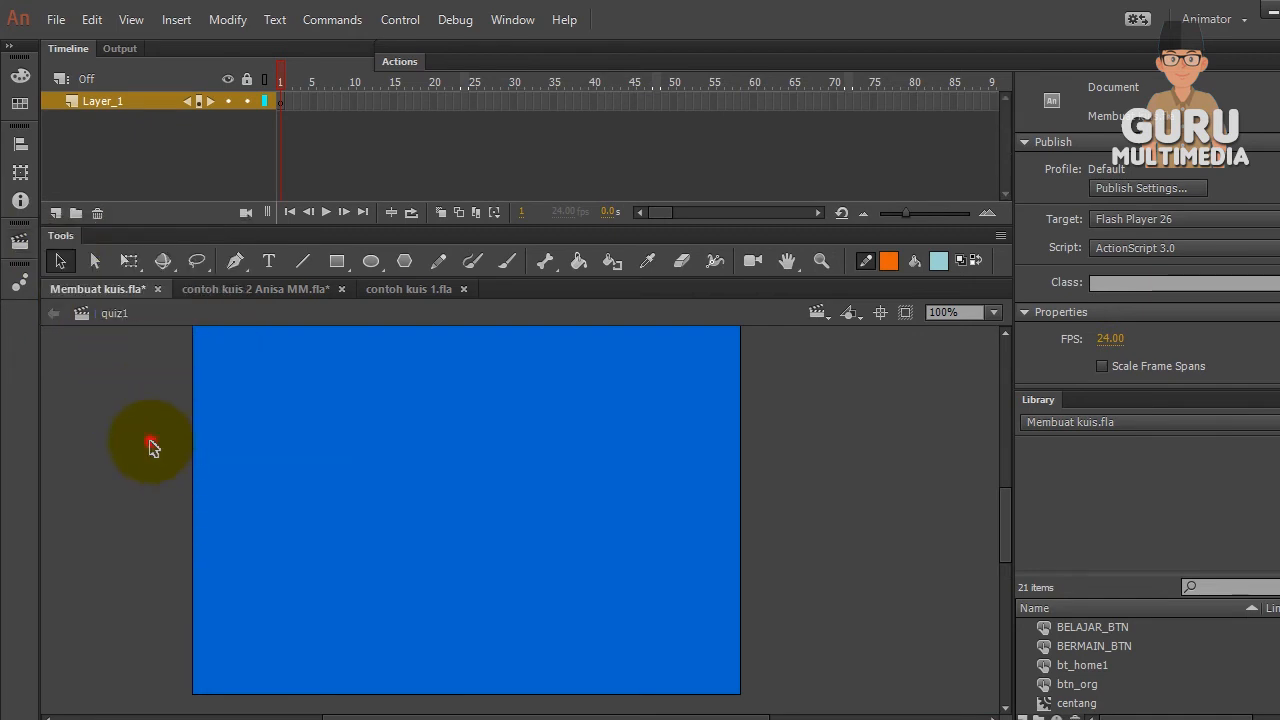
left_click(20, 243)
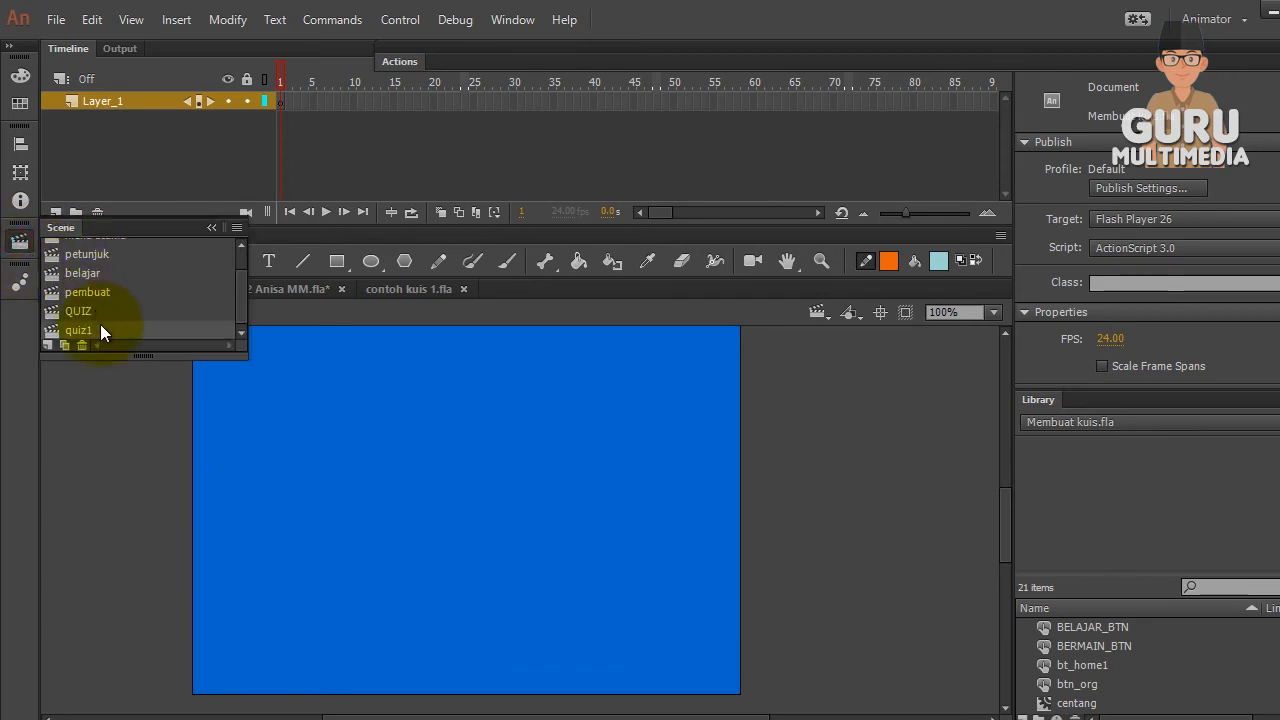
left_click(107, 420)
left_click(279, 101)
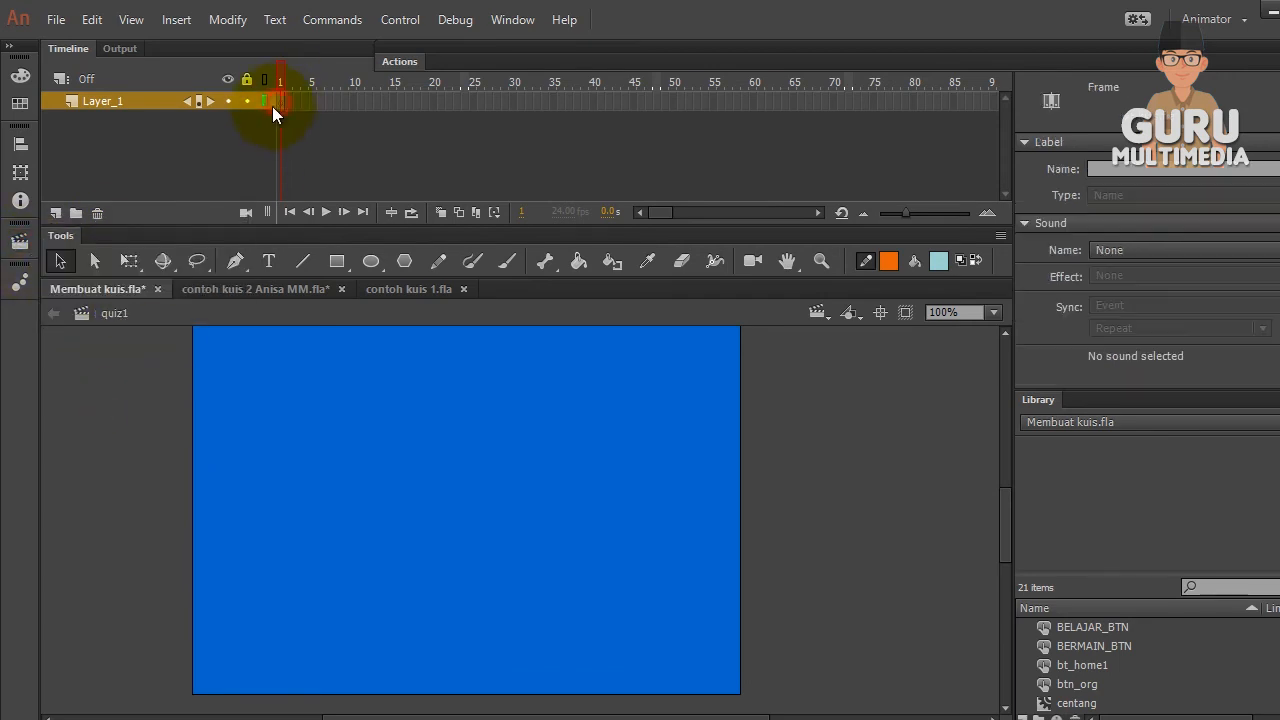
Examine the layers and frames 1 to 7 of the quiz1 scene in the second example project, including its questions and score page
left_click(215, 289)
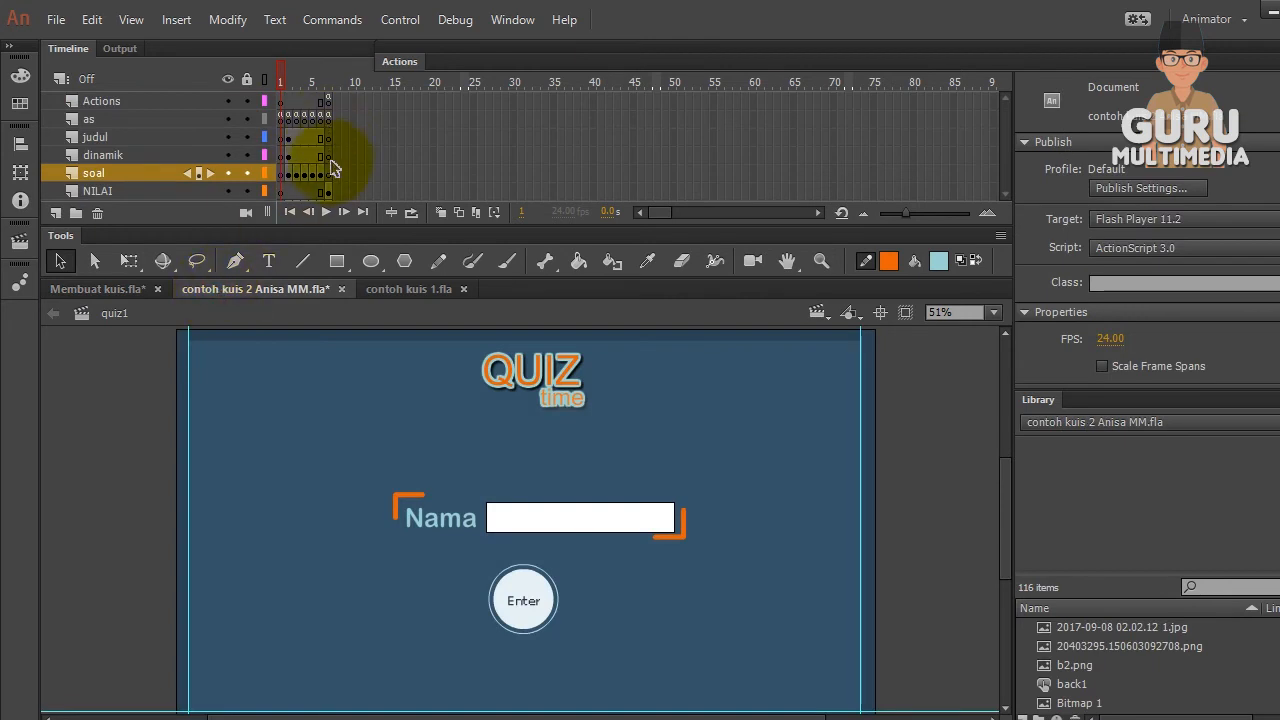
left_click(294, 140)
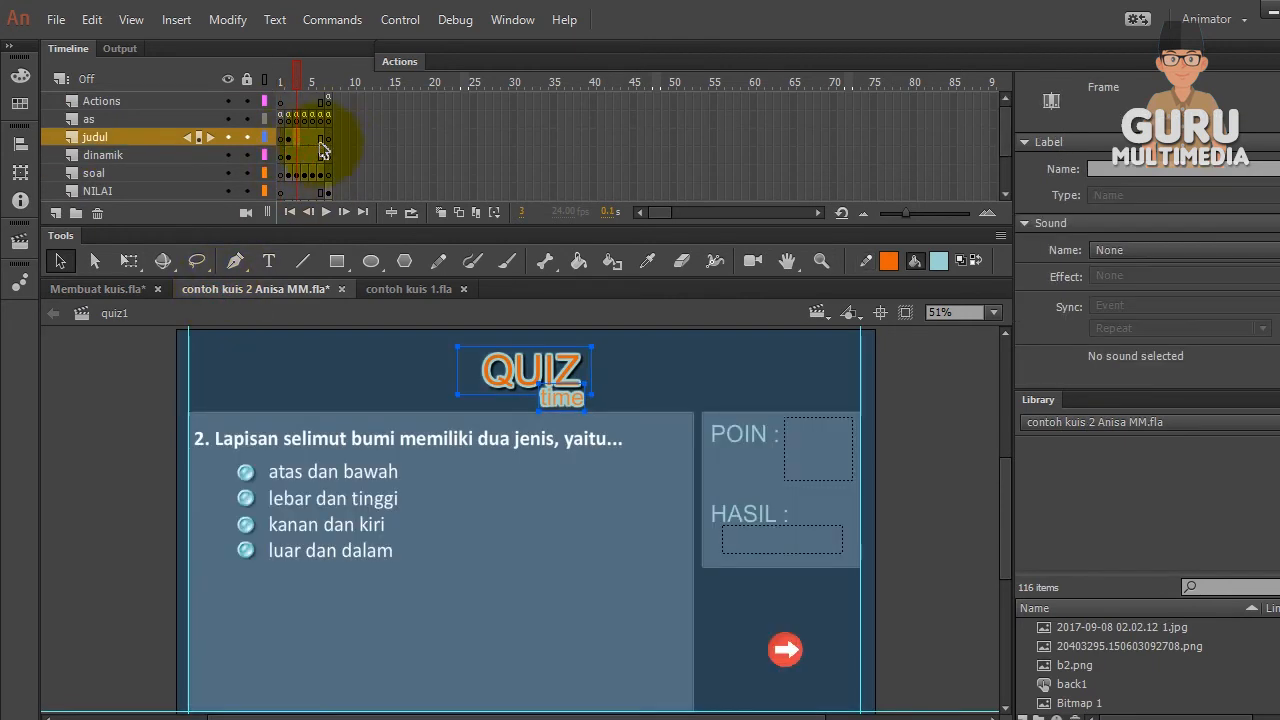
left_click(310, 148)
left_click(329, 143)
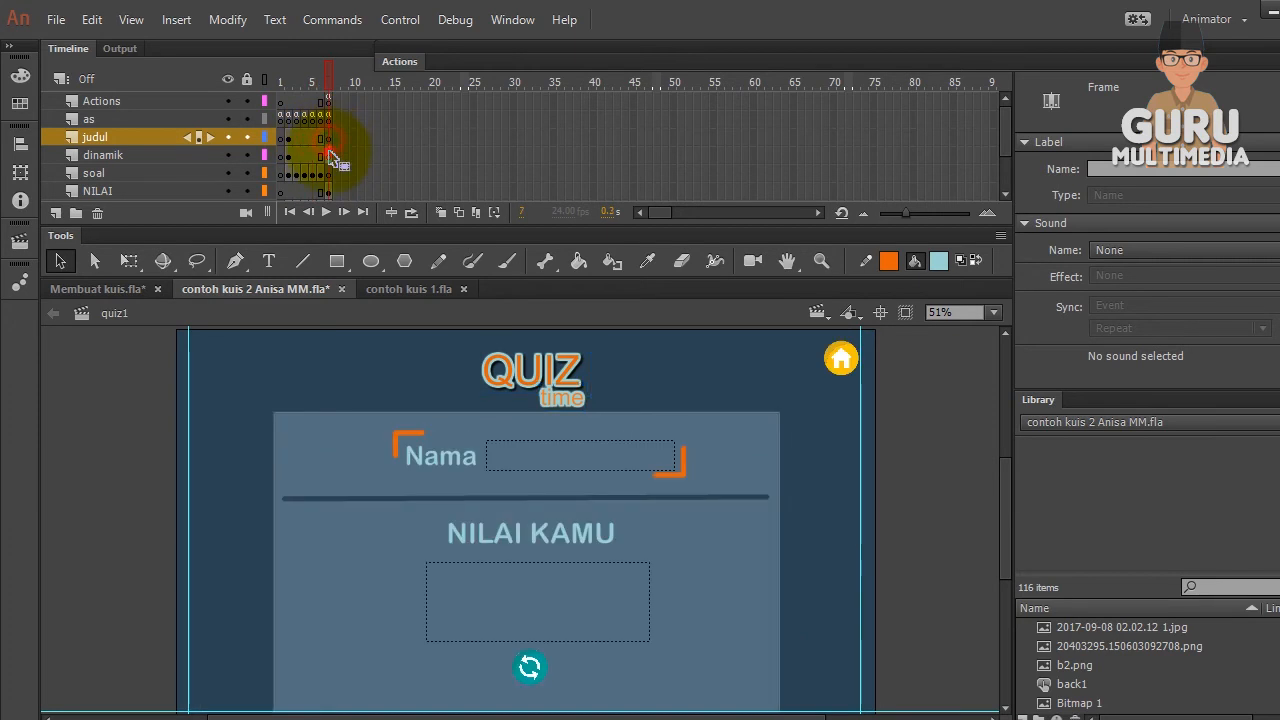
scroll(333, 160, "down", 3)
left_click(288, 155)
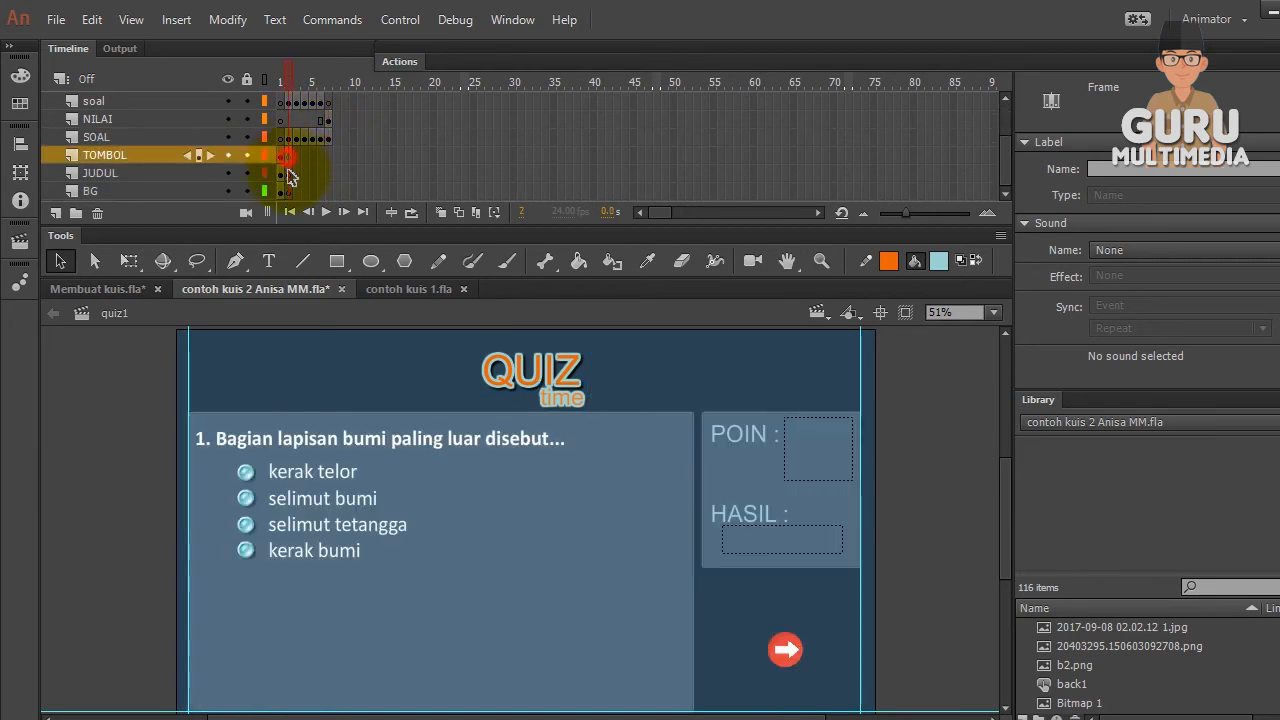
left_click(288, 173)
left_click(322, 191)
left_click(322, 173)
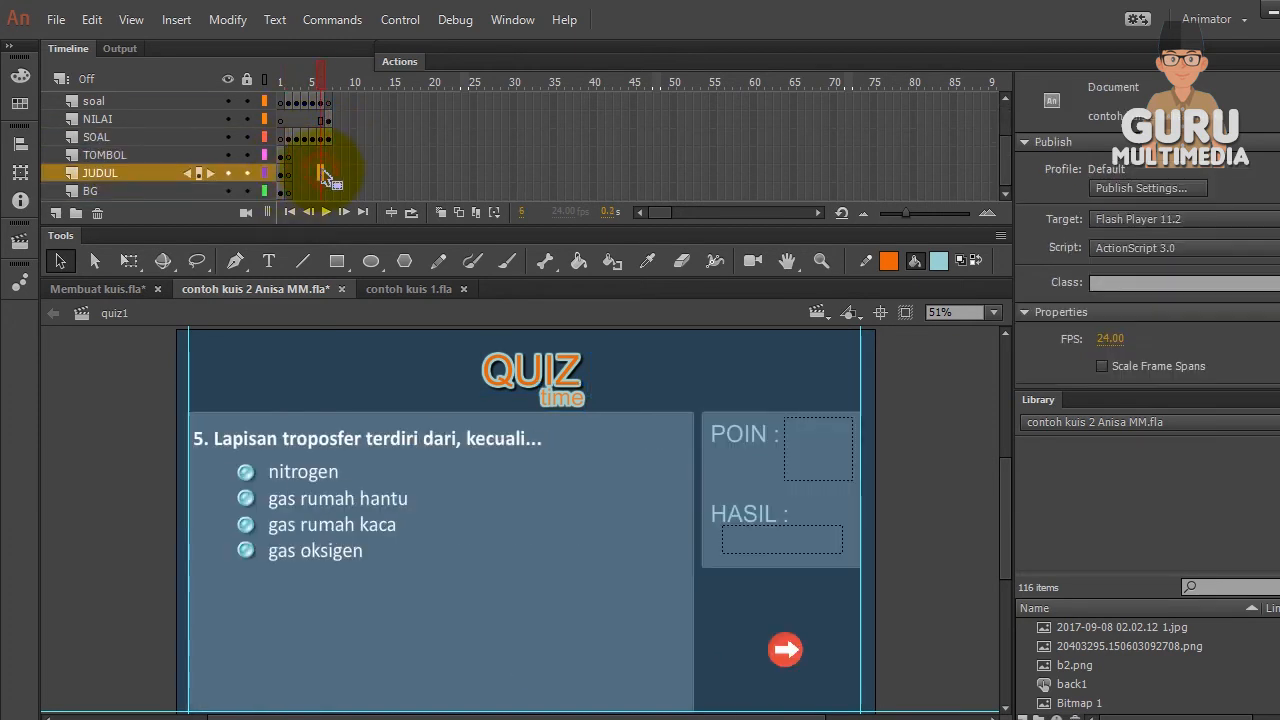
scroll(322, 163, "up", 3)
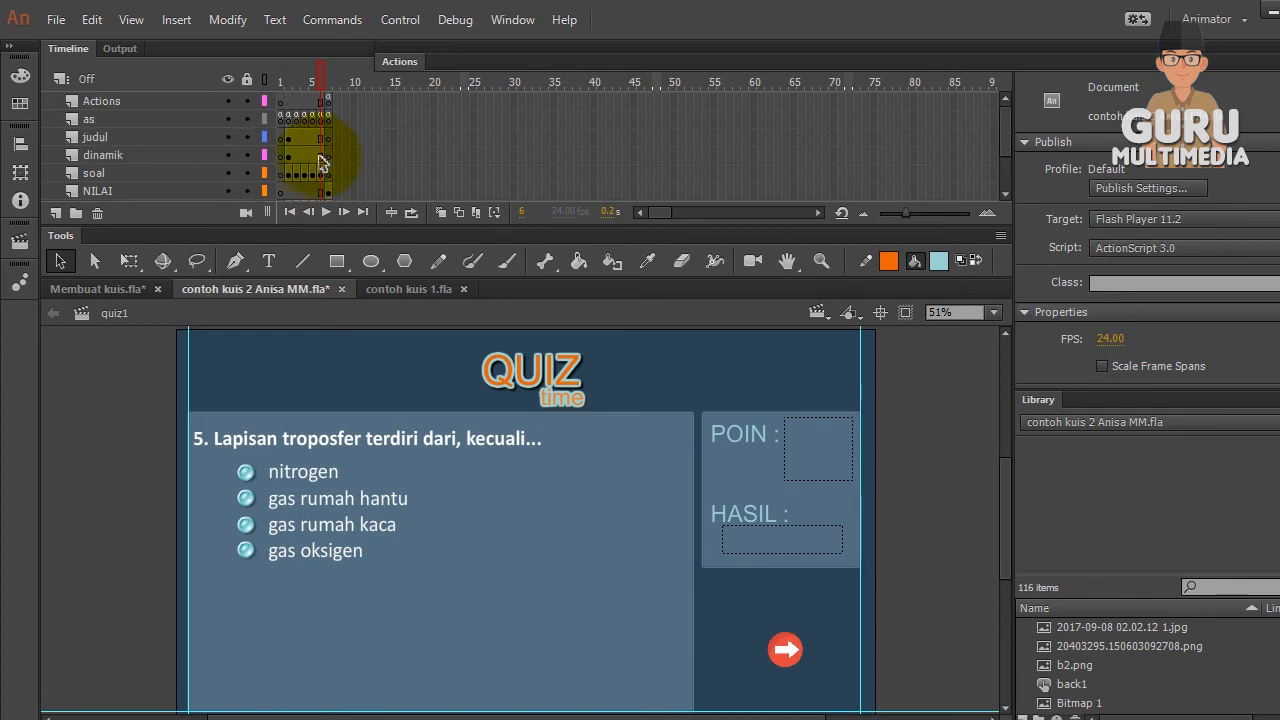
Copy frames 1 to 7 of all layers in the second example project's quiz1 scene
left_click(328, 104)
key("comma")
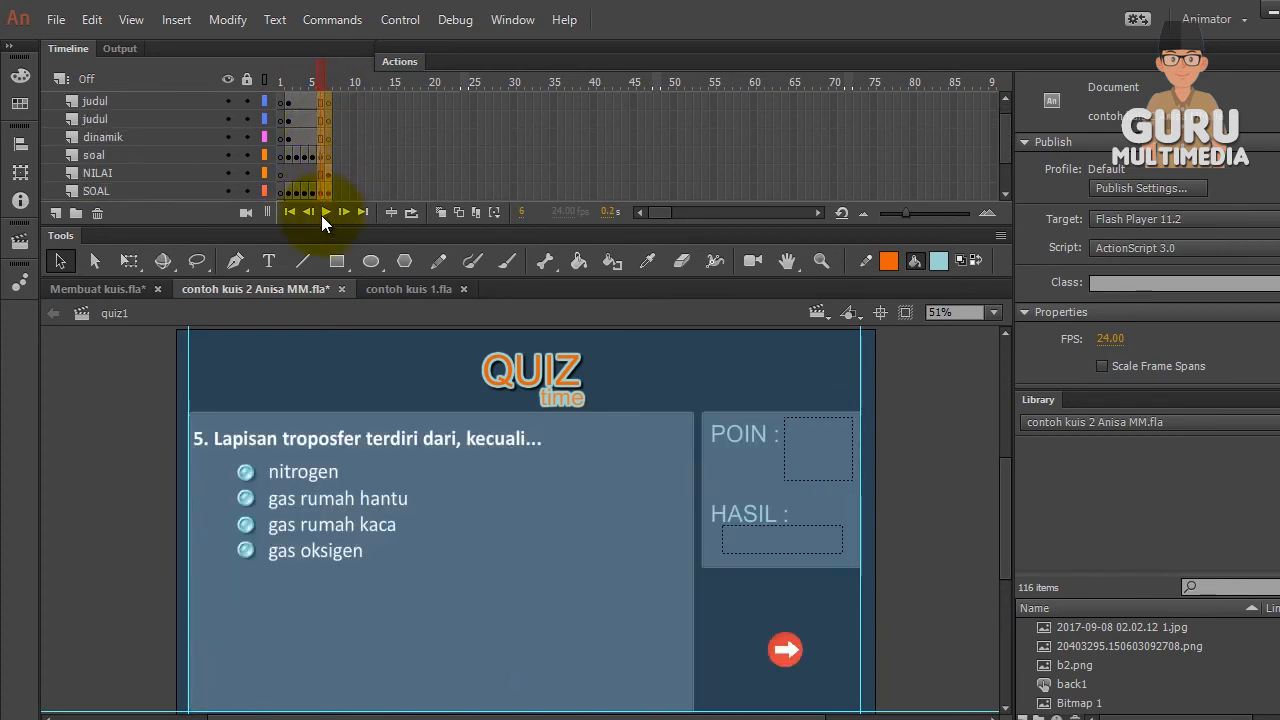
scroll(321, 212, "down", 4)
key("comma")
left_click(289, 212)
left_click_drag(280, 191, 290, 125)
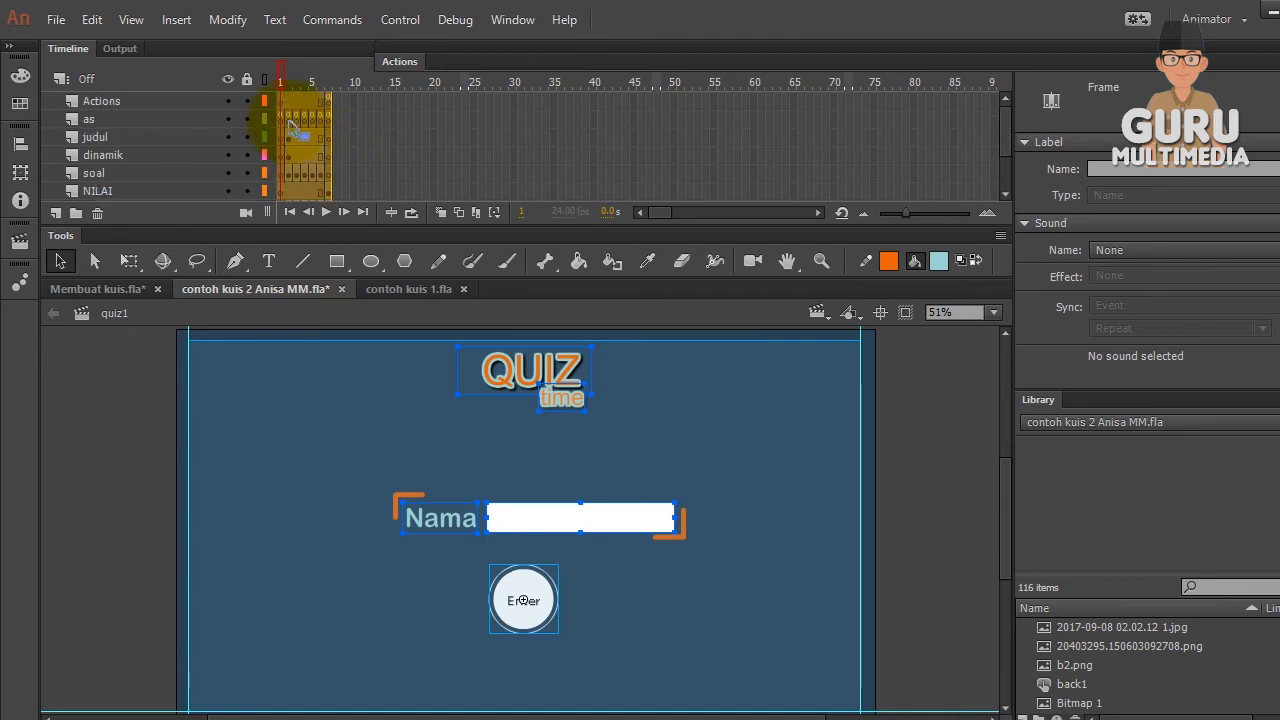
right_click(291, 123)
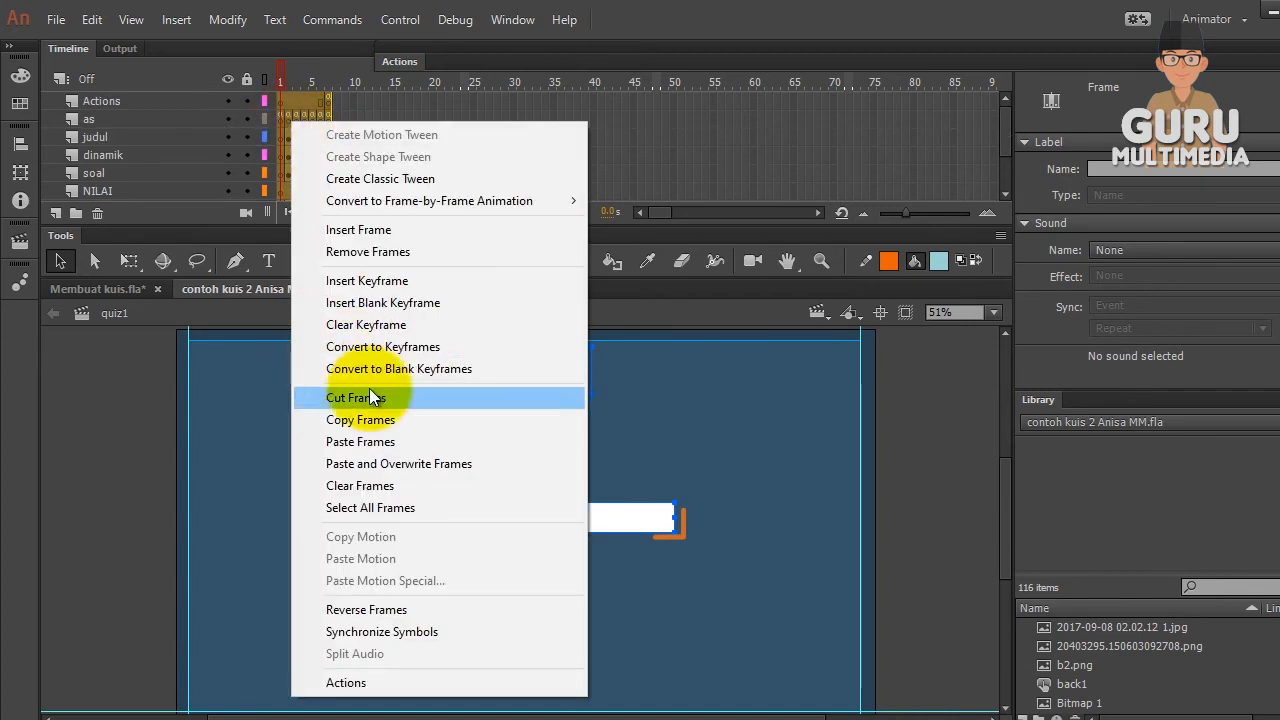
left_click(383, 422)
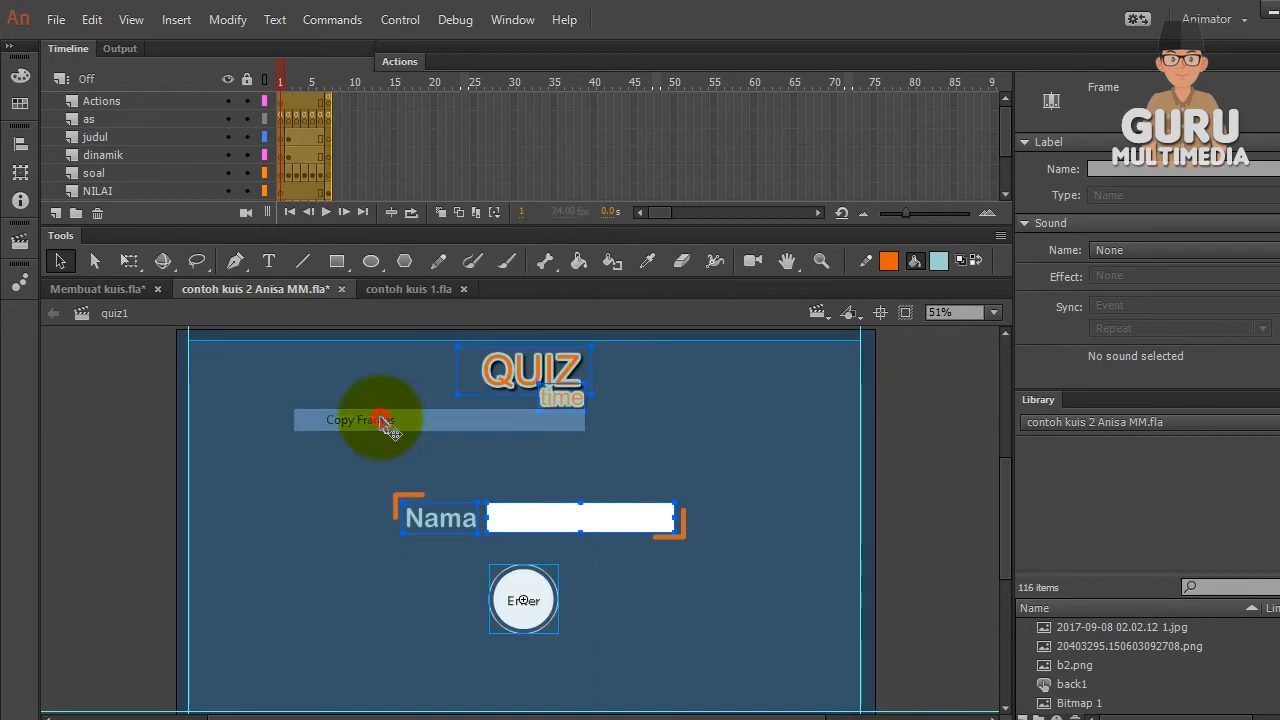
Switch to Membuat kuis.fla and paste the copied frames at frame 1 of Layer_1 in its quiz1 scene
left_click(83, 289)
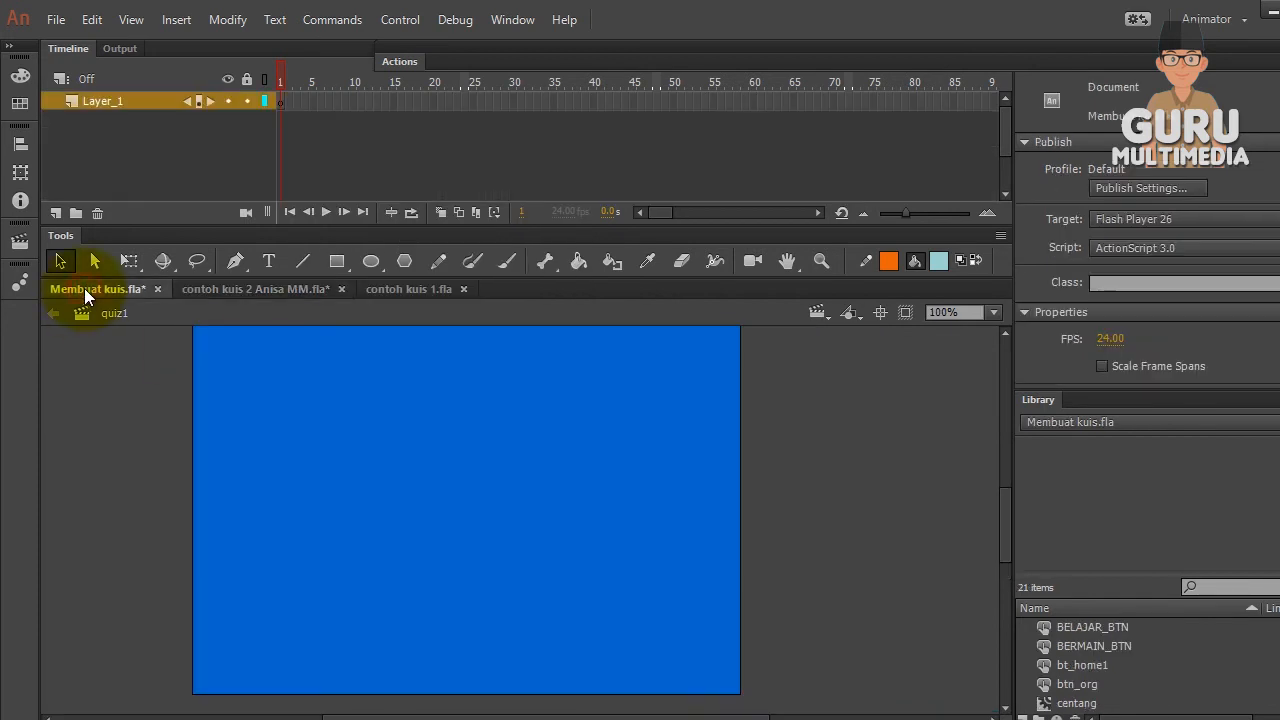
left_click(281, 104)
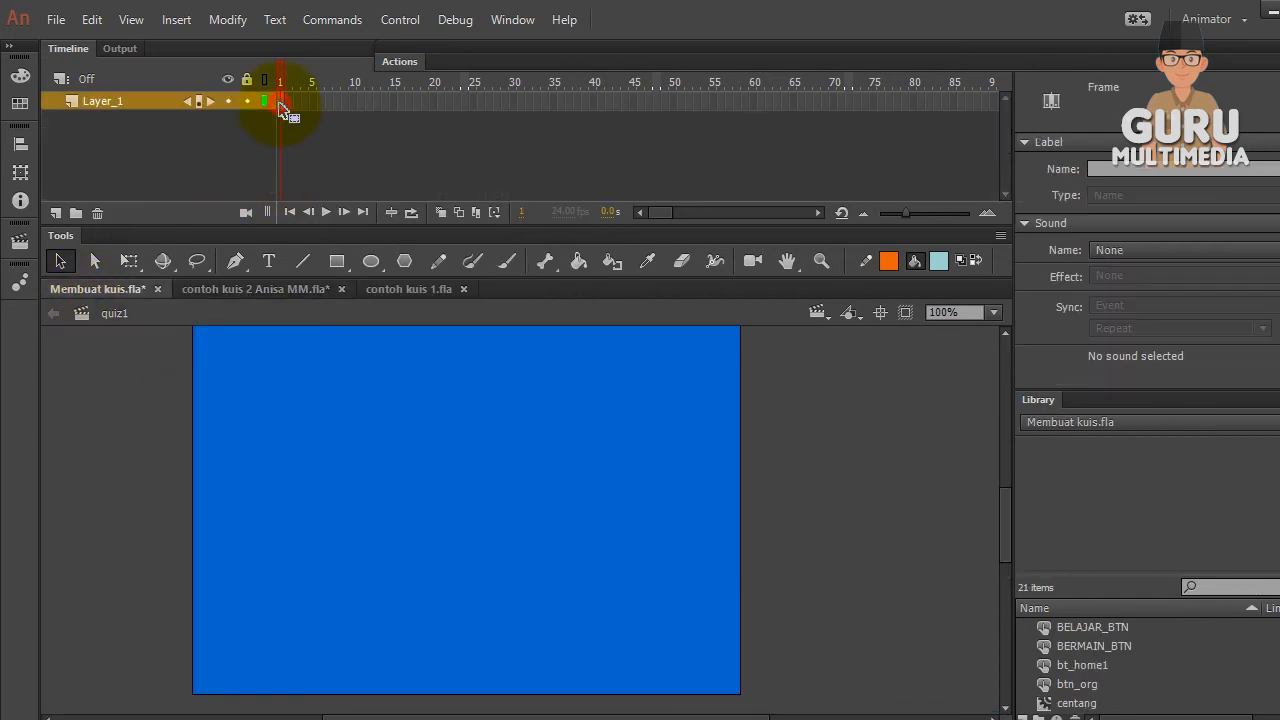
right_click(280, 104)
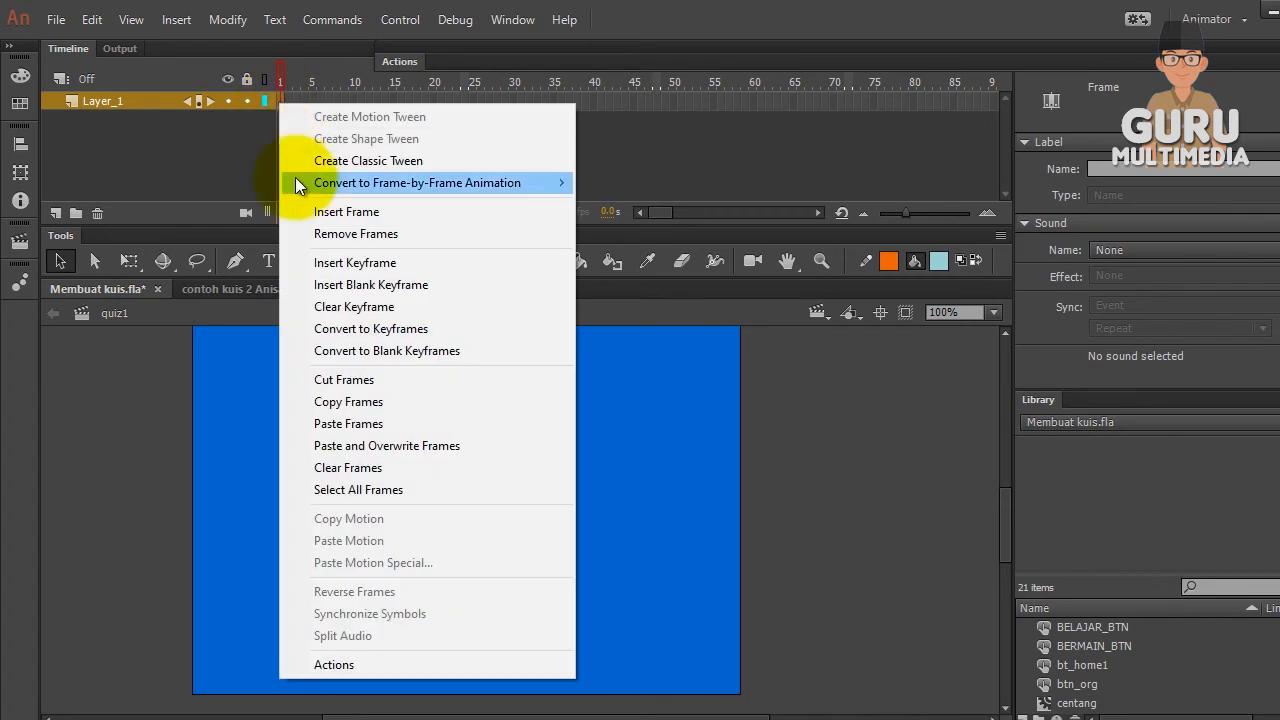
left_click(365, 423)
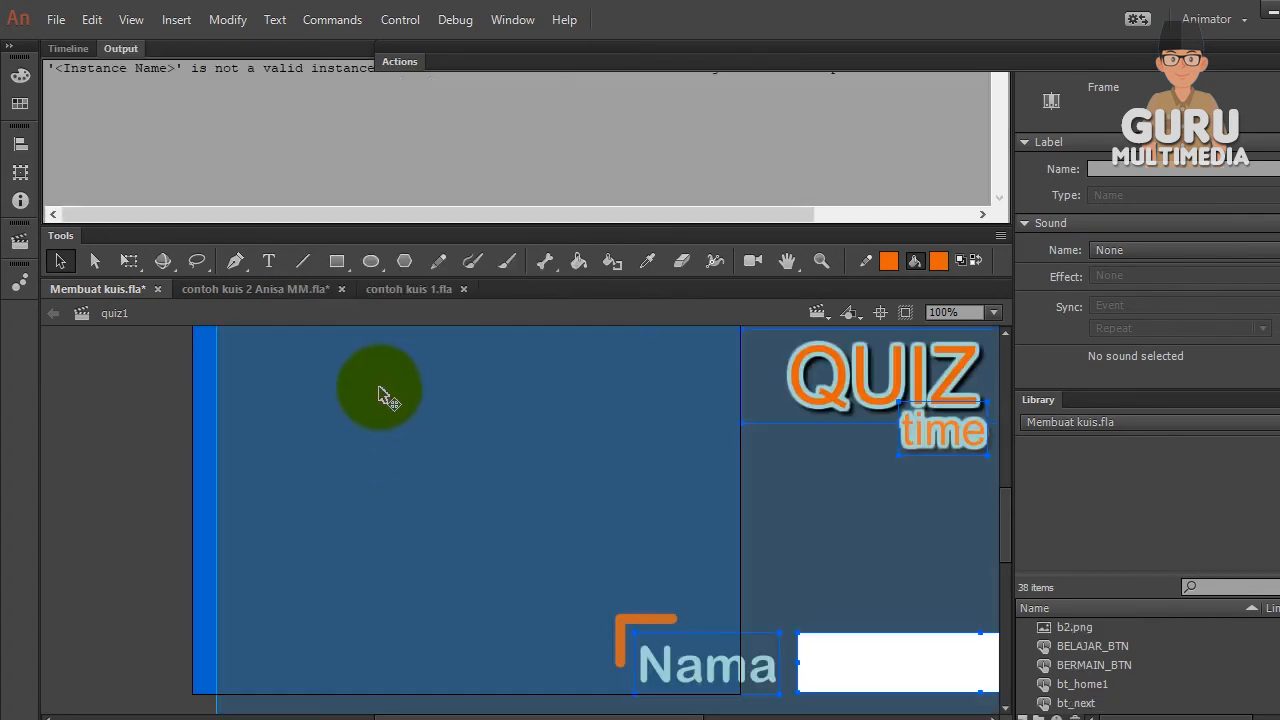
left_click(69, 49)
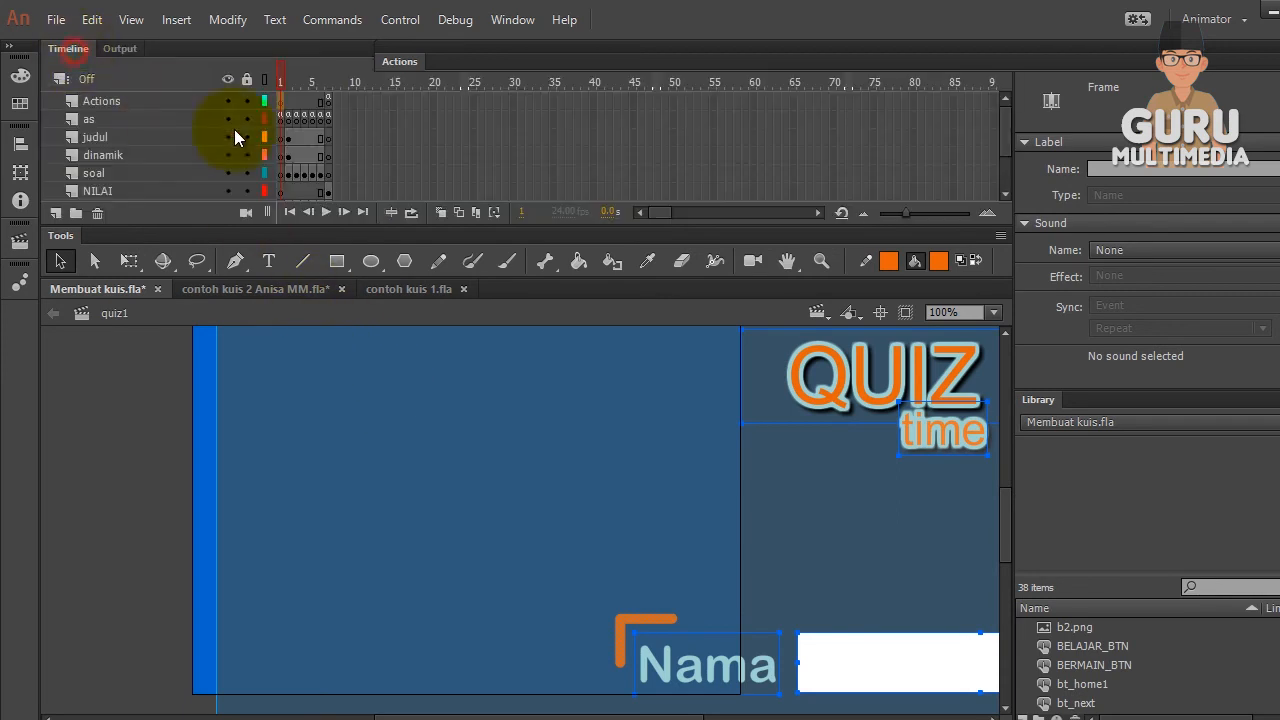
Compare the layers and frame lengths of the pasted quiz1 scene with those in the second example project
scroll(330, 172, "down", 2)
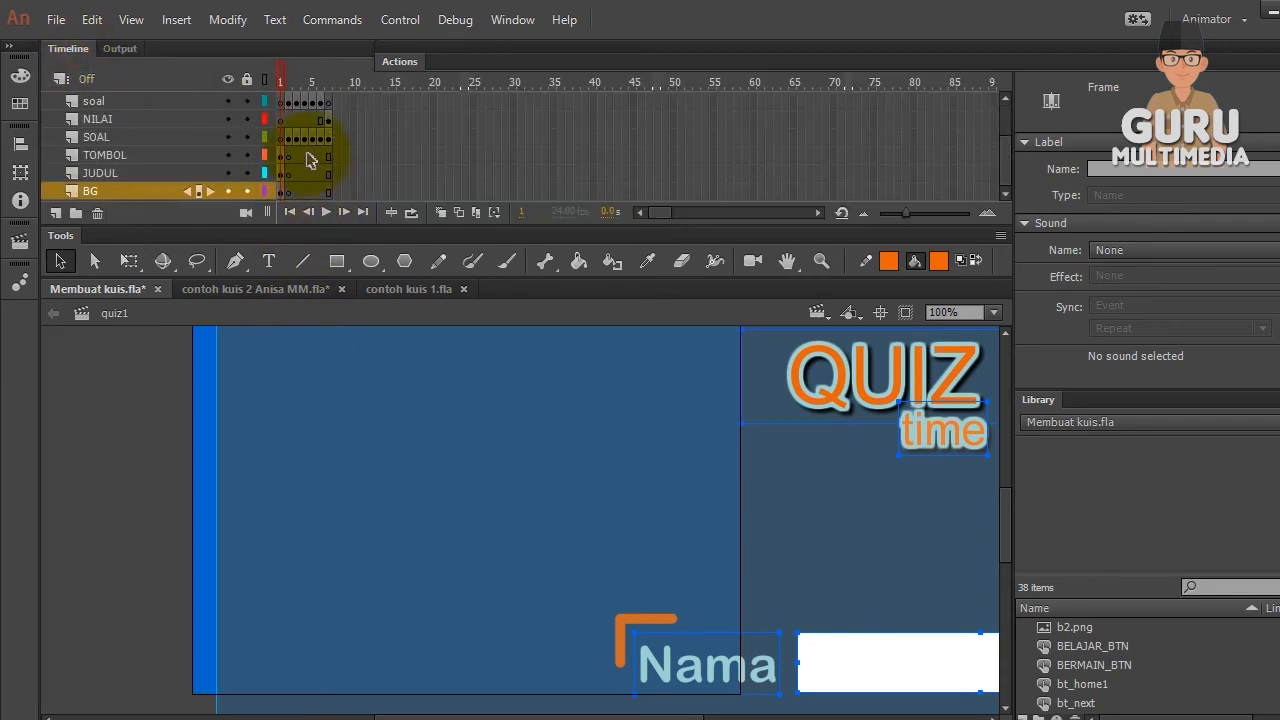
scroll(327, 140, "up", 2)
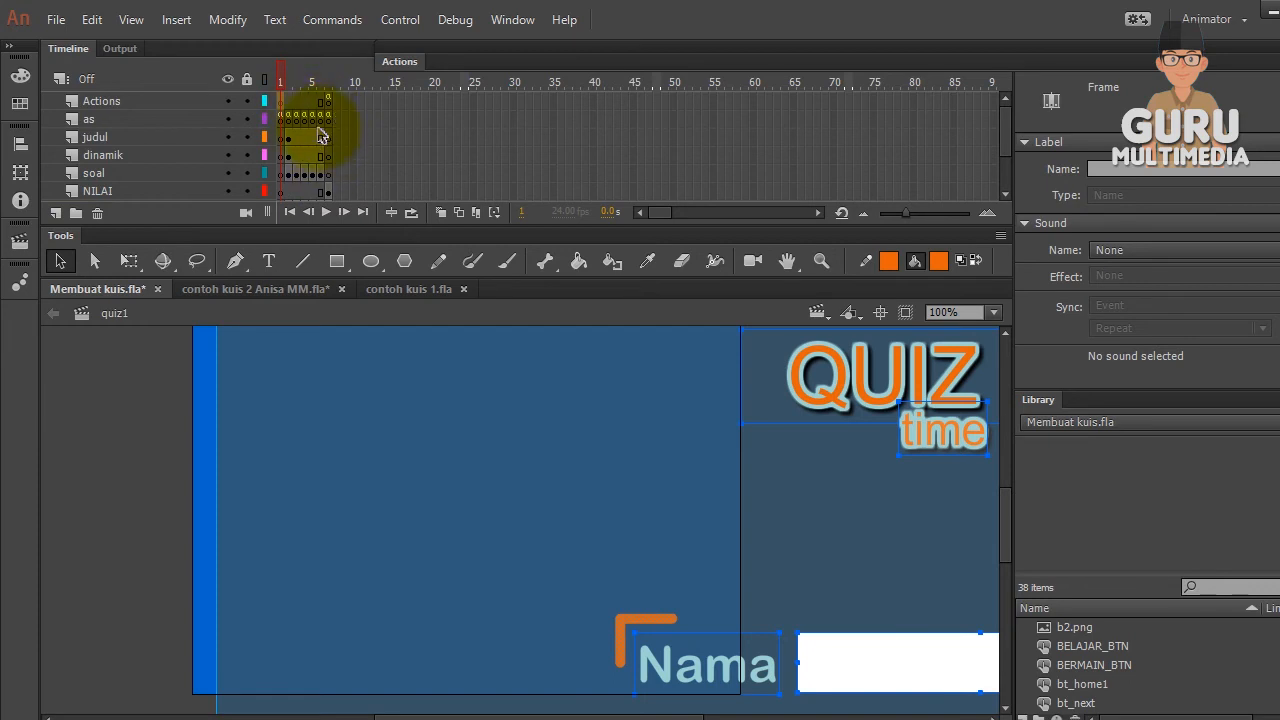
left_click(210, 289)
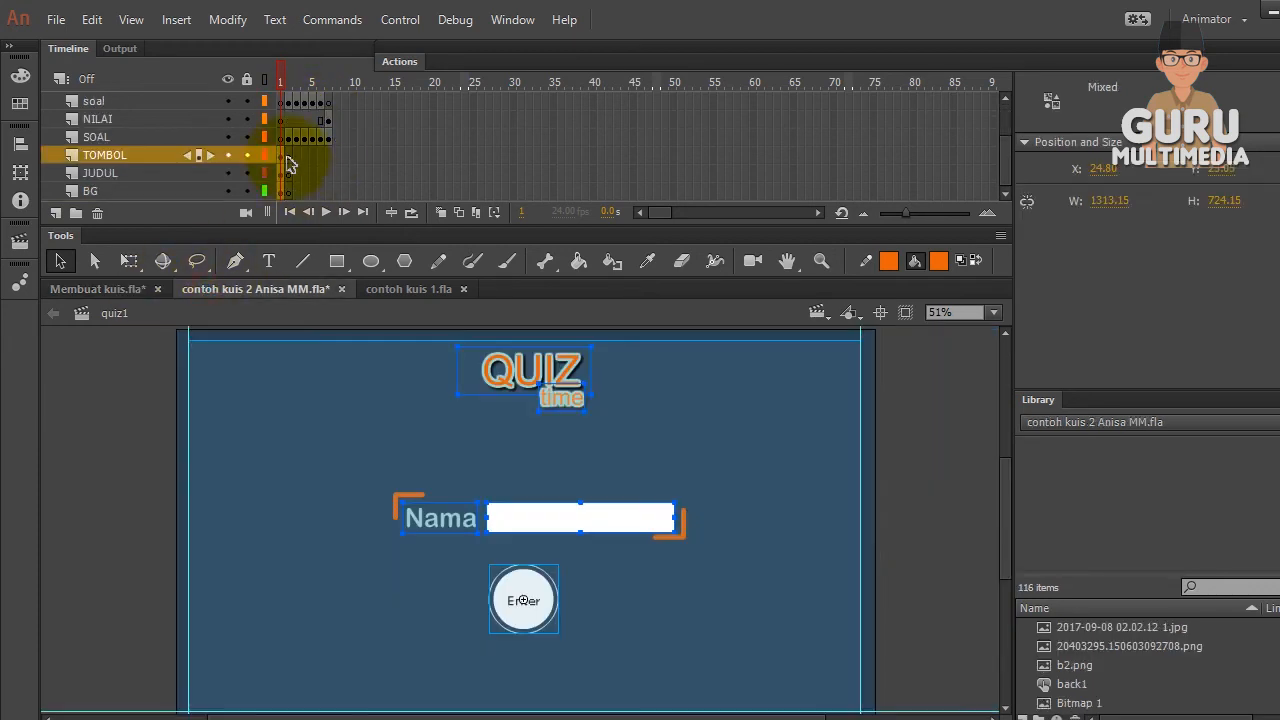
scroll(328, 120, "up", 2)
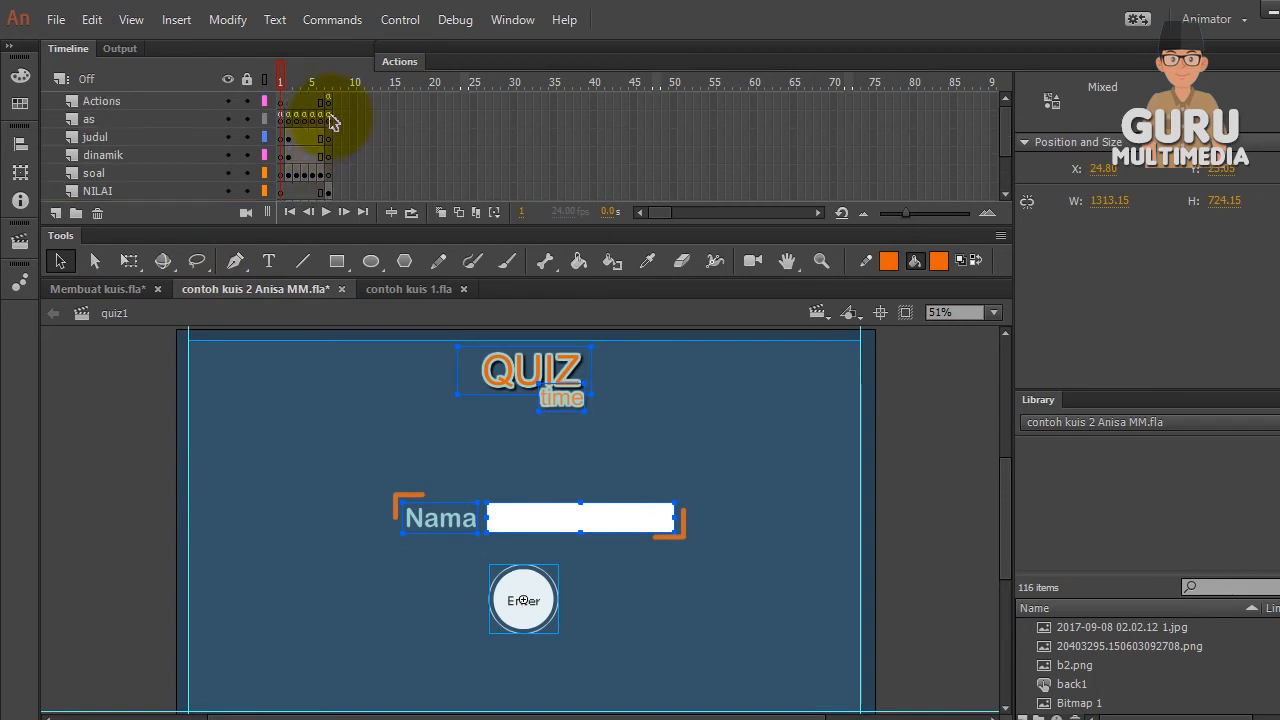
left_click(118, 289)
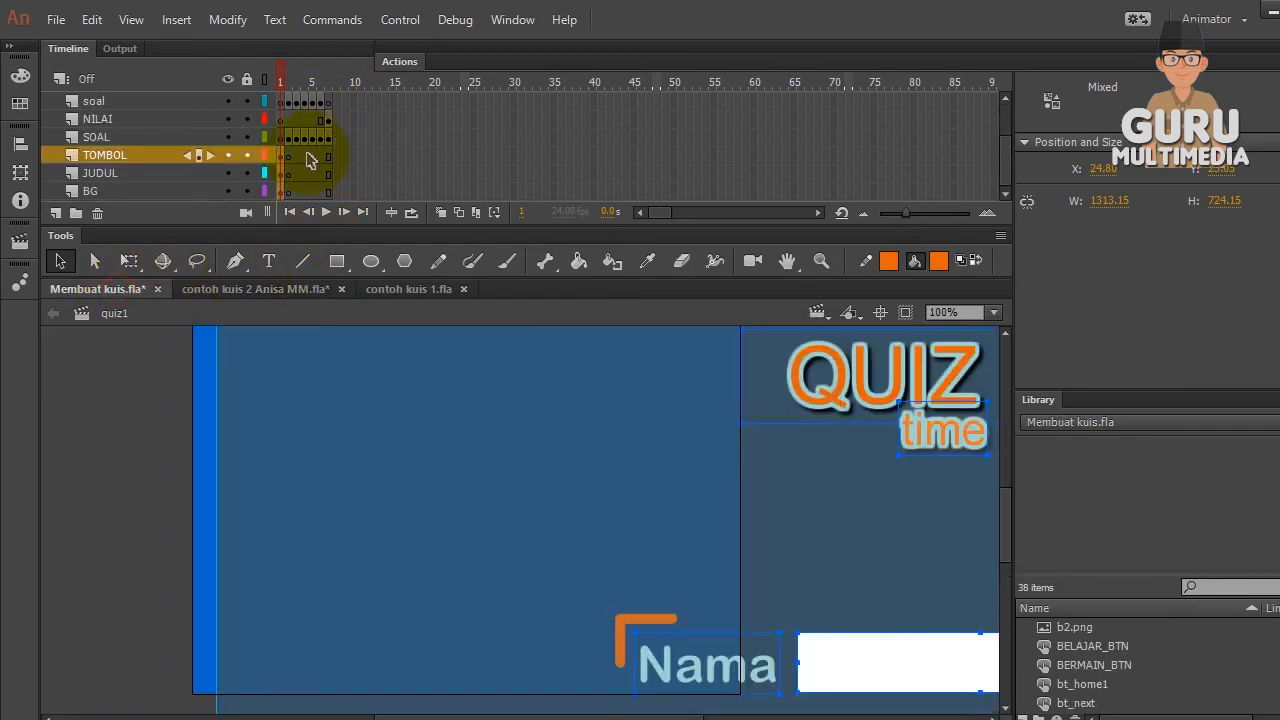
scroll(310, 160, "up", 2)
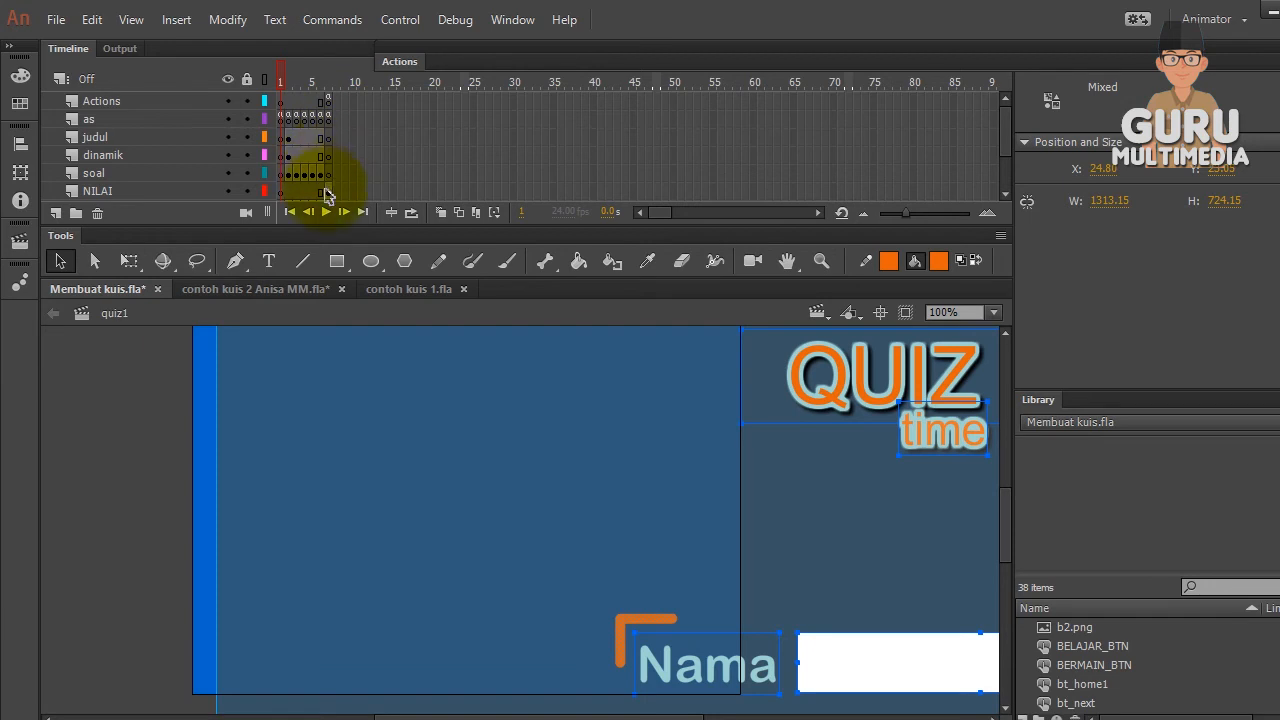
scroll(316, 165, "down", 2)
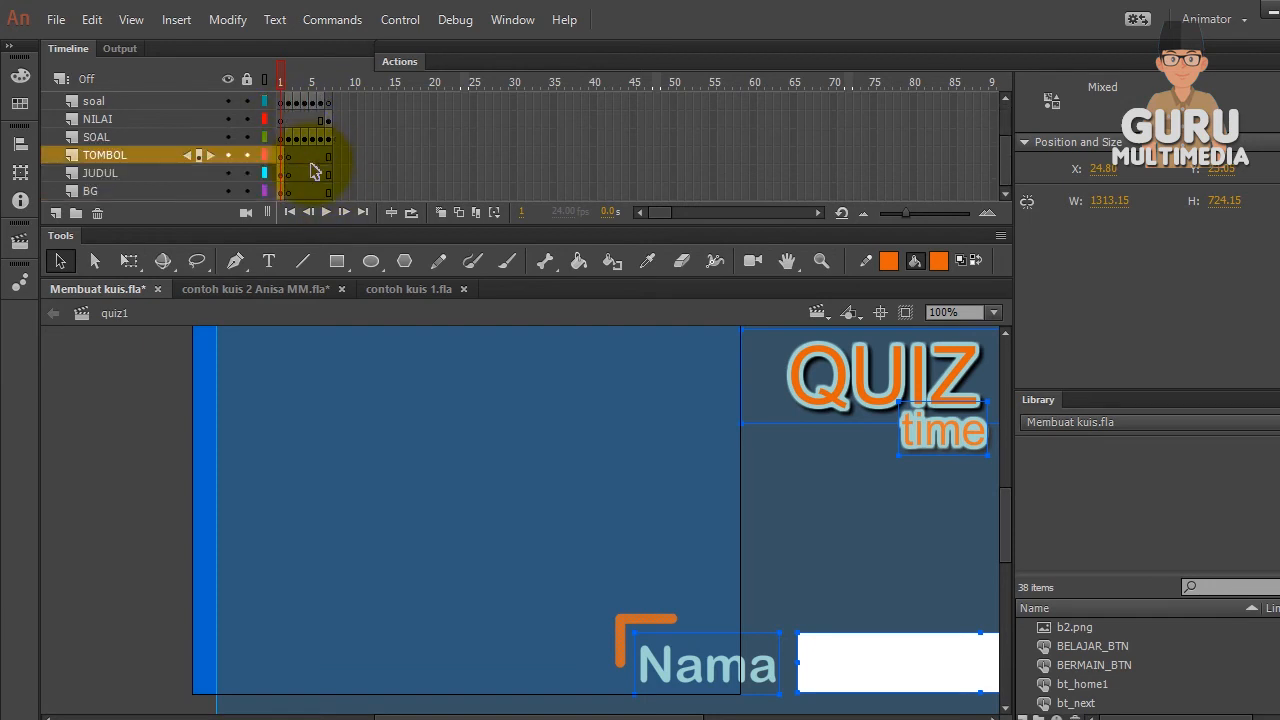
scroll(316, 170, "up", 2)
scroll(312, 171, "down", 2)
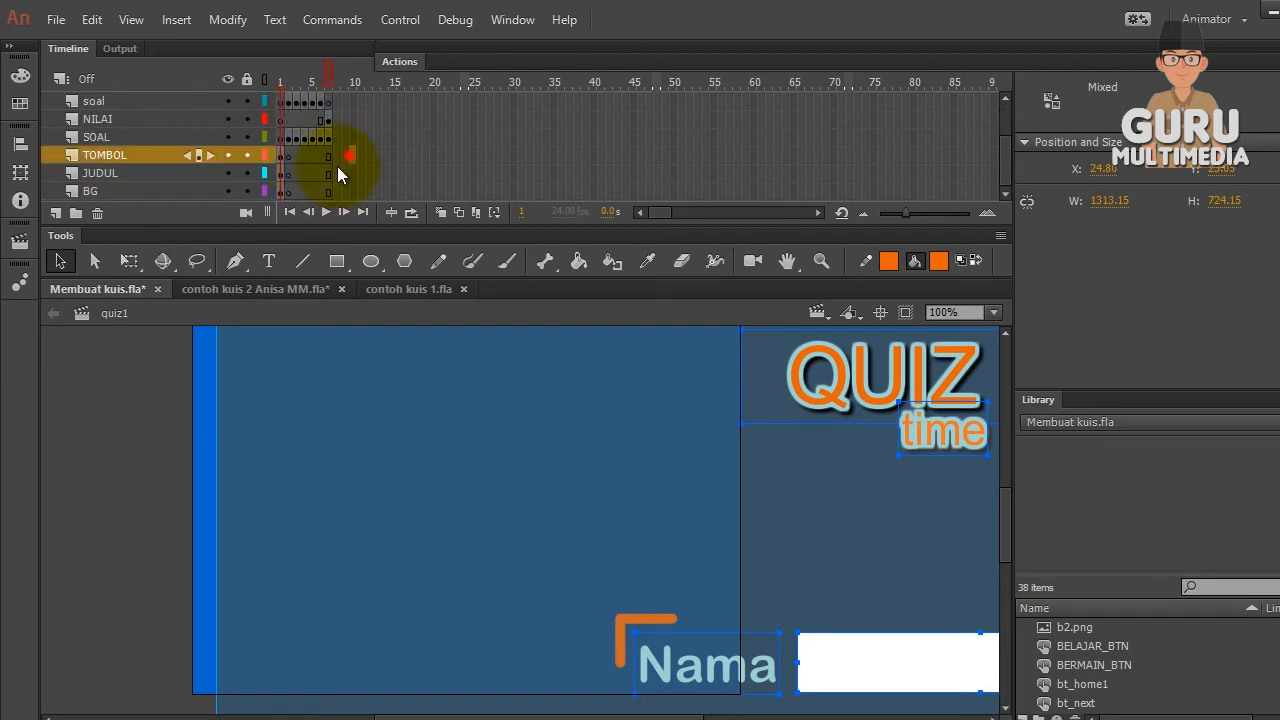
Remove all frames after frame 1 from the TOMBOL, JUDUL and BG layers
left_click(289, 192)
right_click(292, 192)
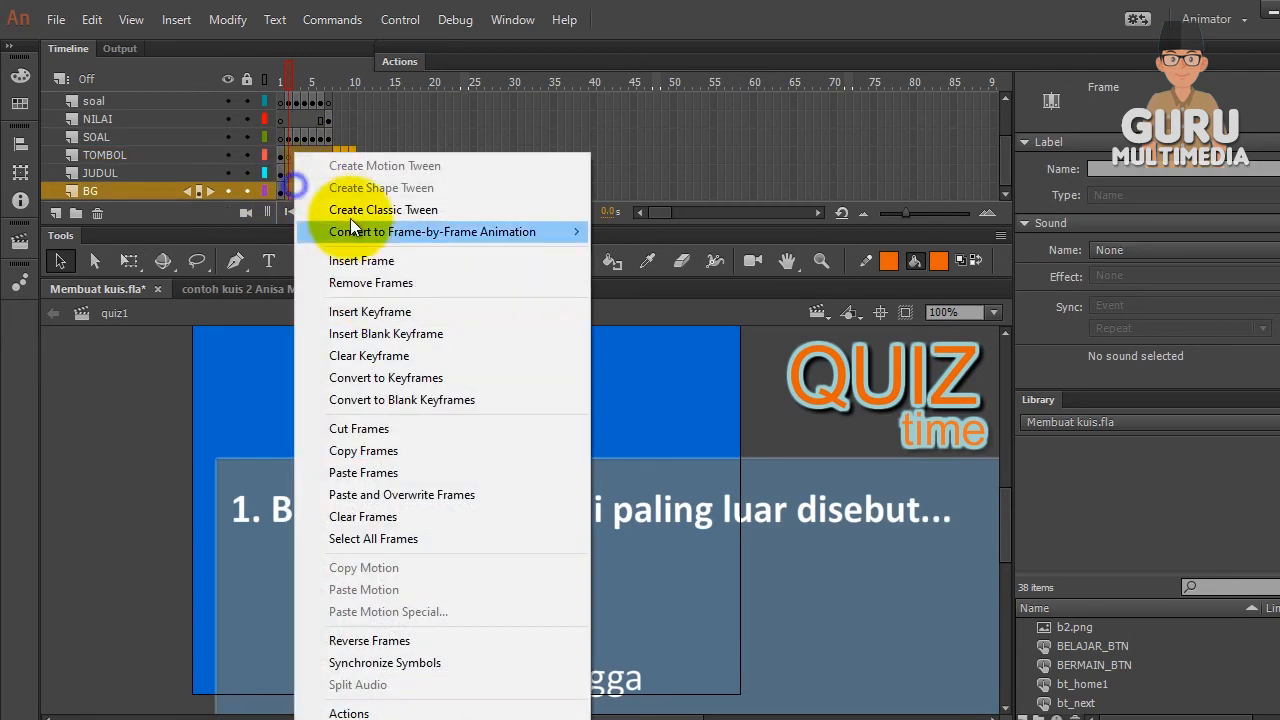
left_click(381, 278)
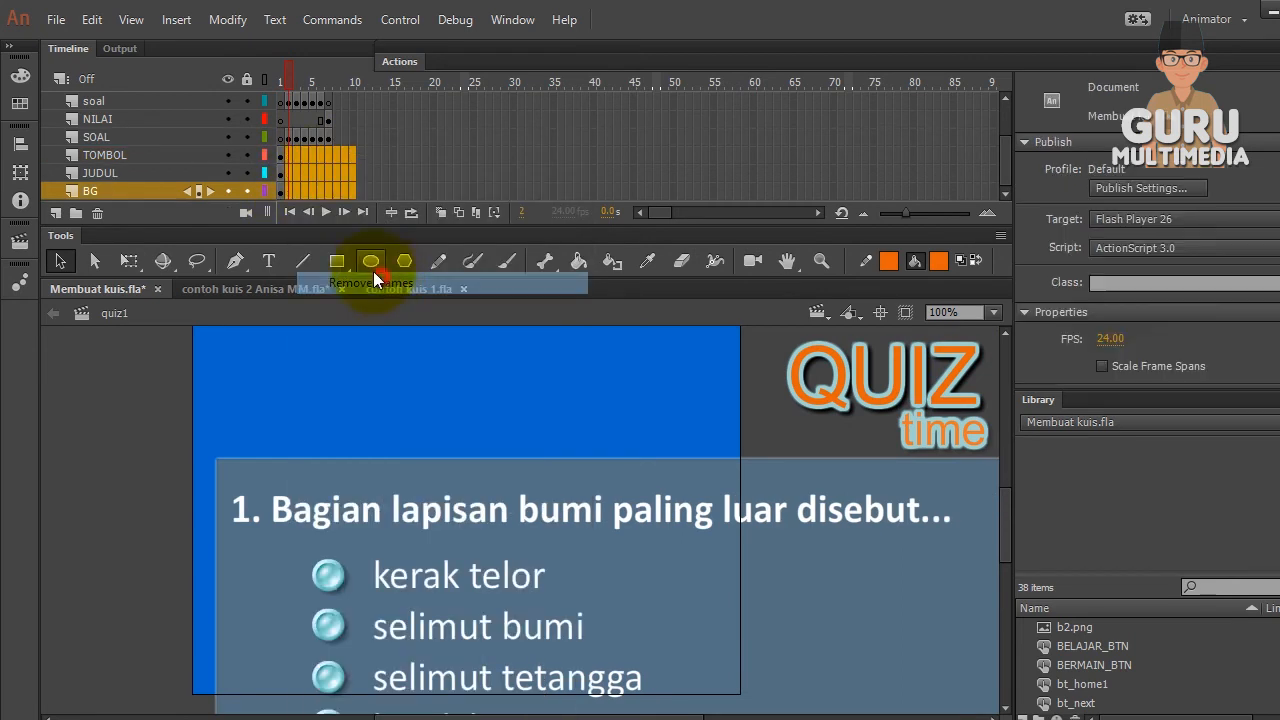
left_click(288, 173)
left_click(281, 155)
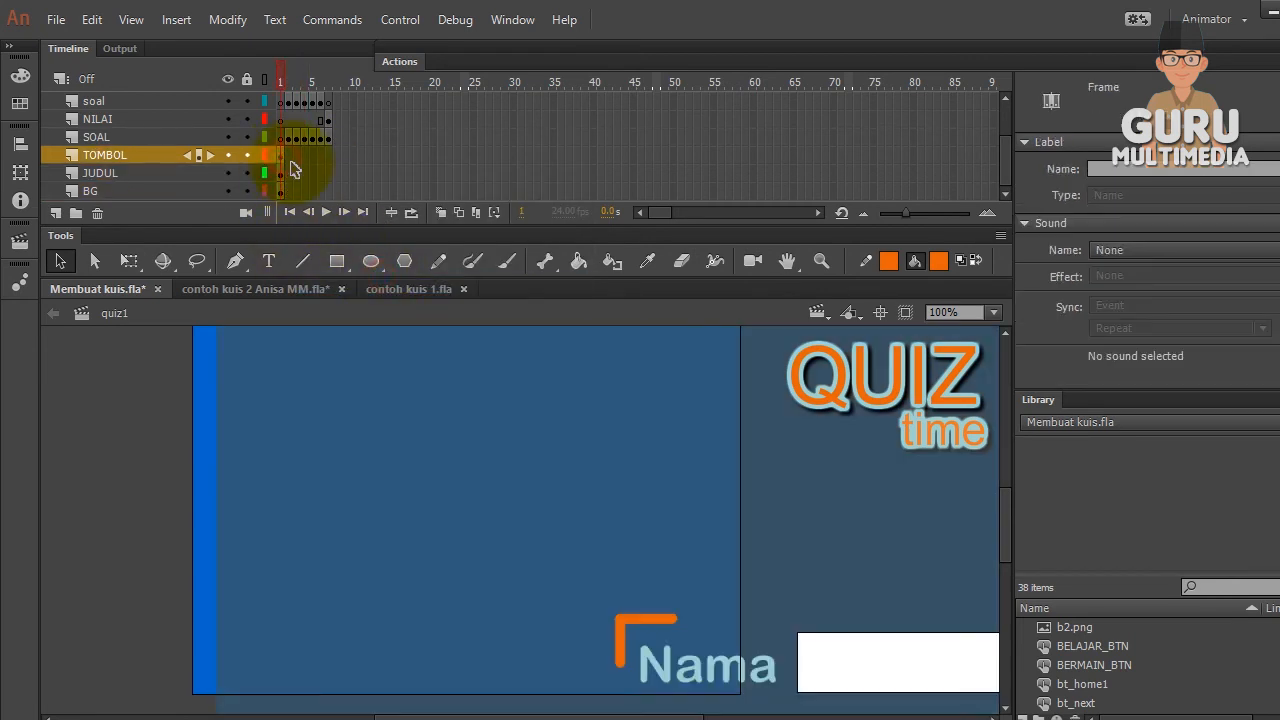
Scale down all the frame 1 name-entry artwork together, place it over the stage and center the stage
scroll(287, 107, "up", 2)
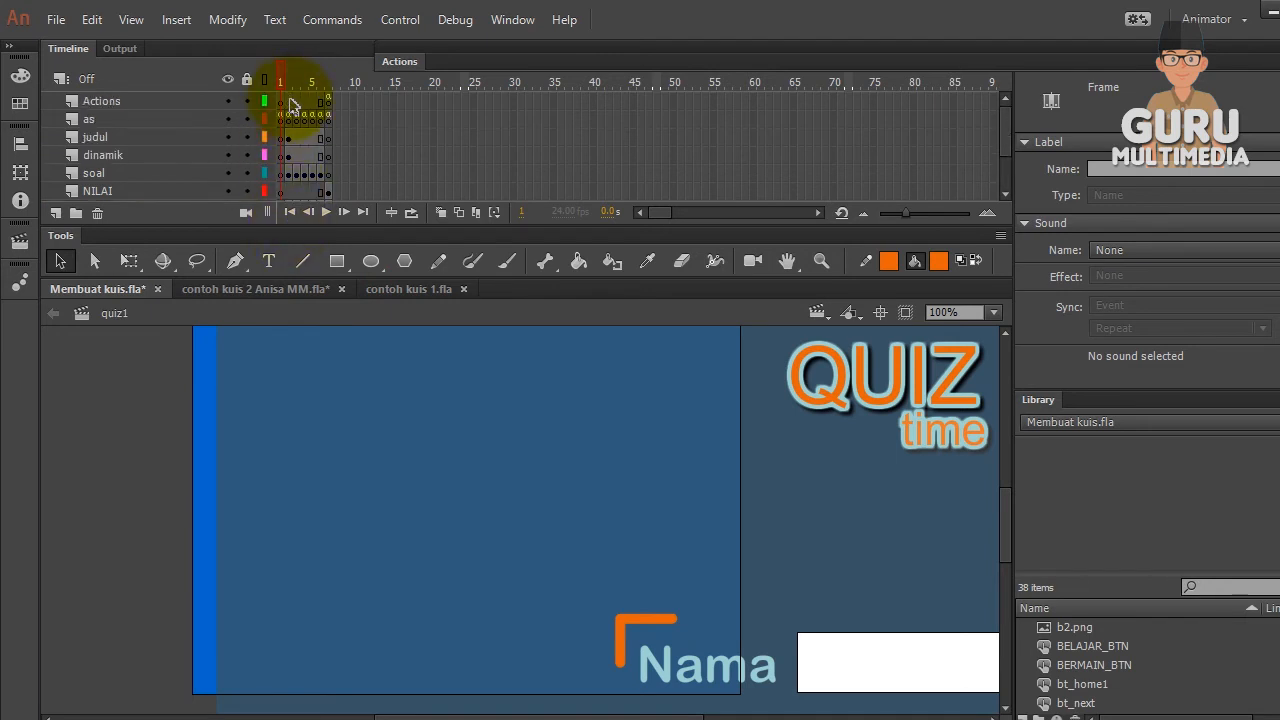
left_click(281, 79)
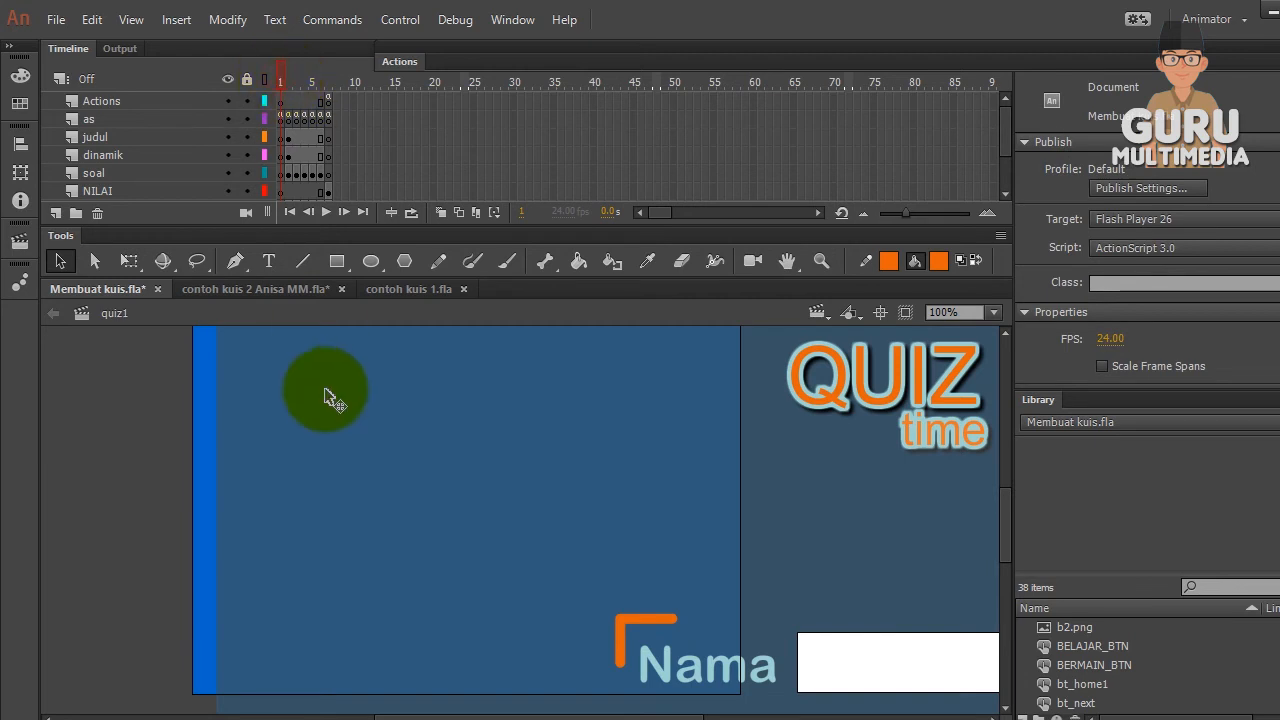
scroll(330, 440, "down", 2)
left_click_drag(344, 364, 918, 700)
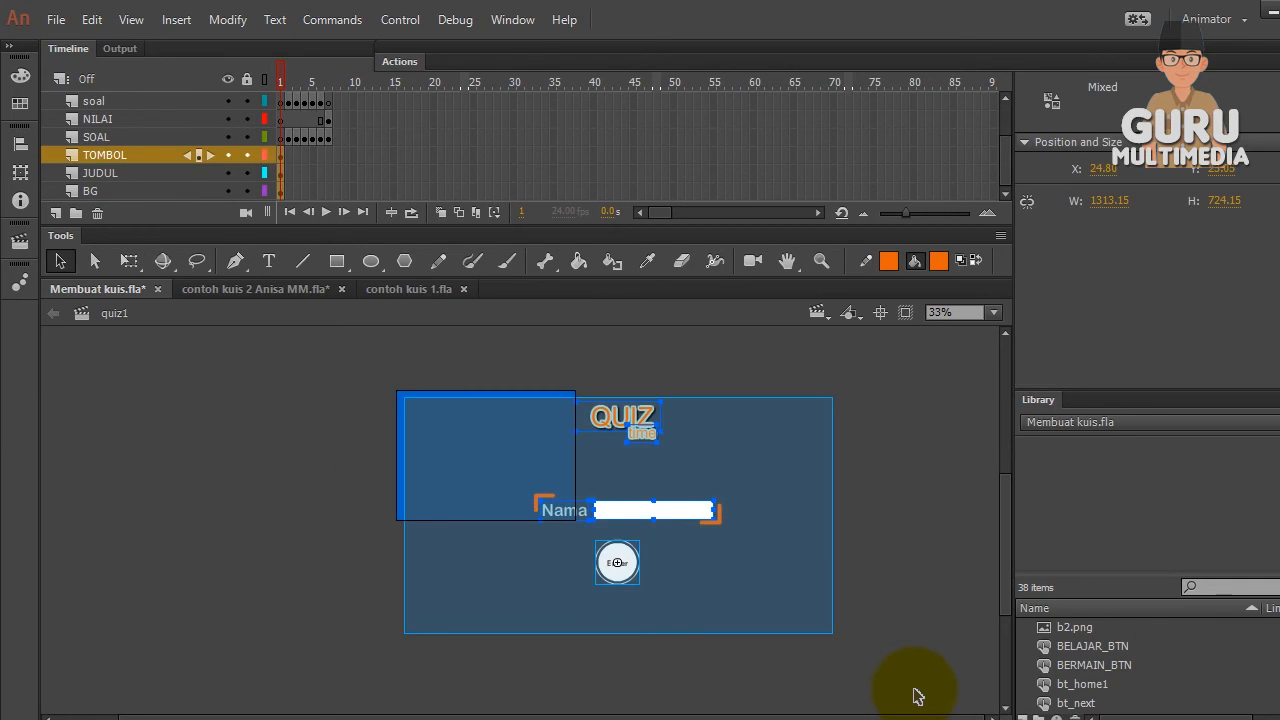
left_click(129, 261)
left_click_drag(830, 633, 532, 478)
key("ctrl+equal")
scroll(407, 471, "down", 3)
scroll(588, 446, "up", 3)
left_click(762, 447)
scroll(586, 420, "down", 2)
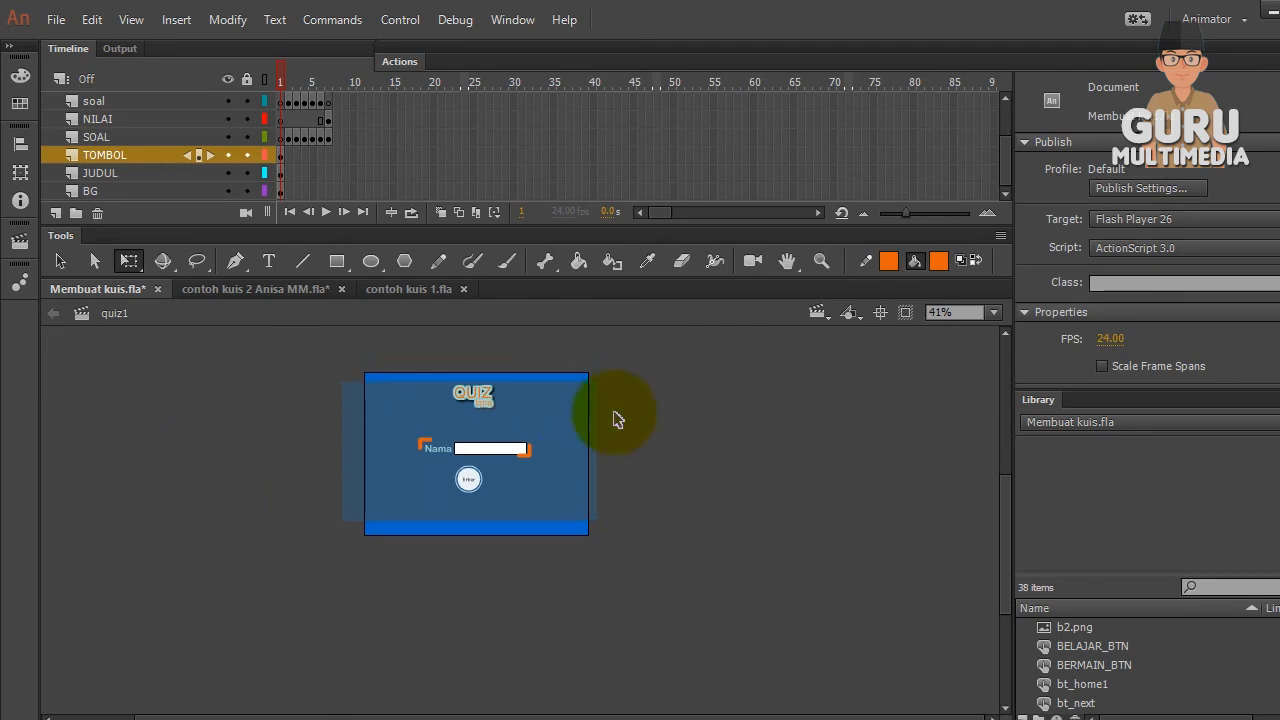
scroll(708, 396, "up", 5)
scroll(706, 396, "down", 6)
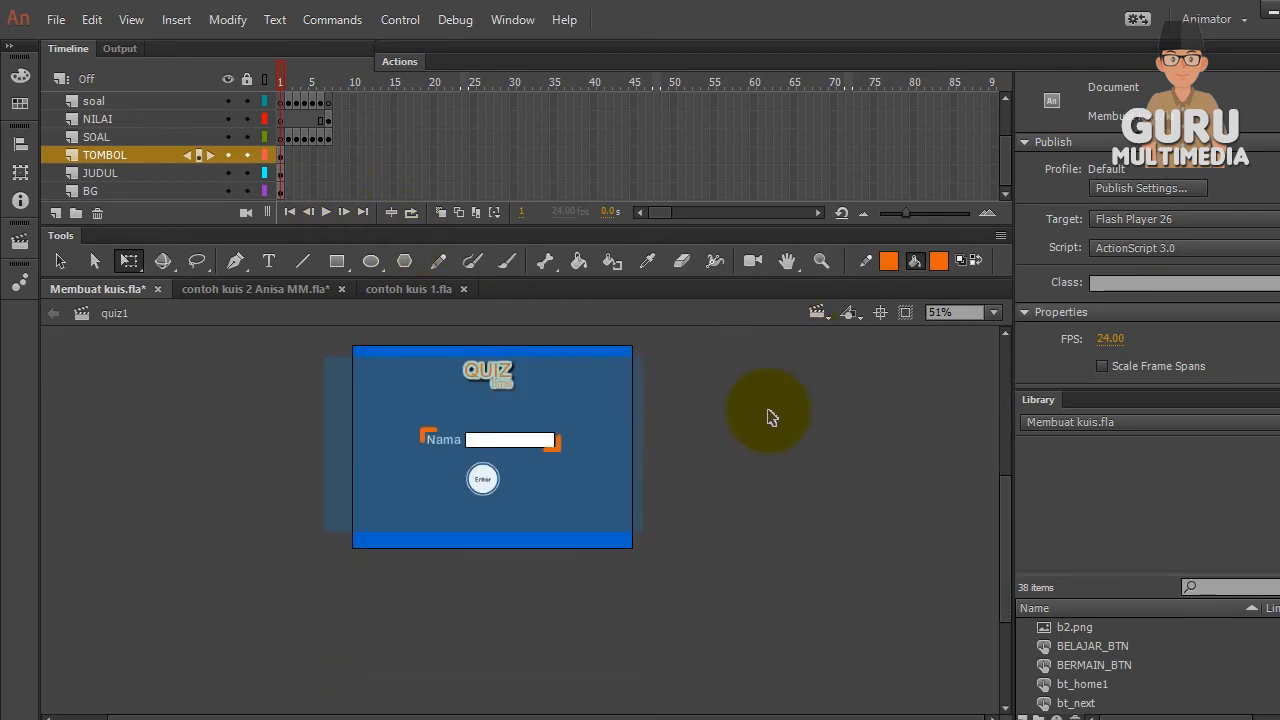
scroll(680, 360, "up", 1)
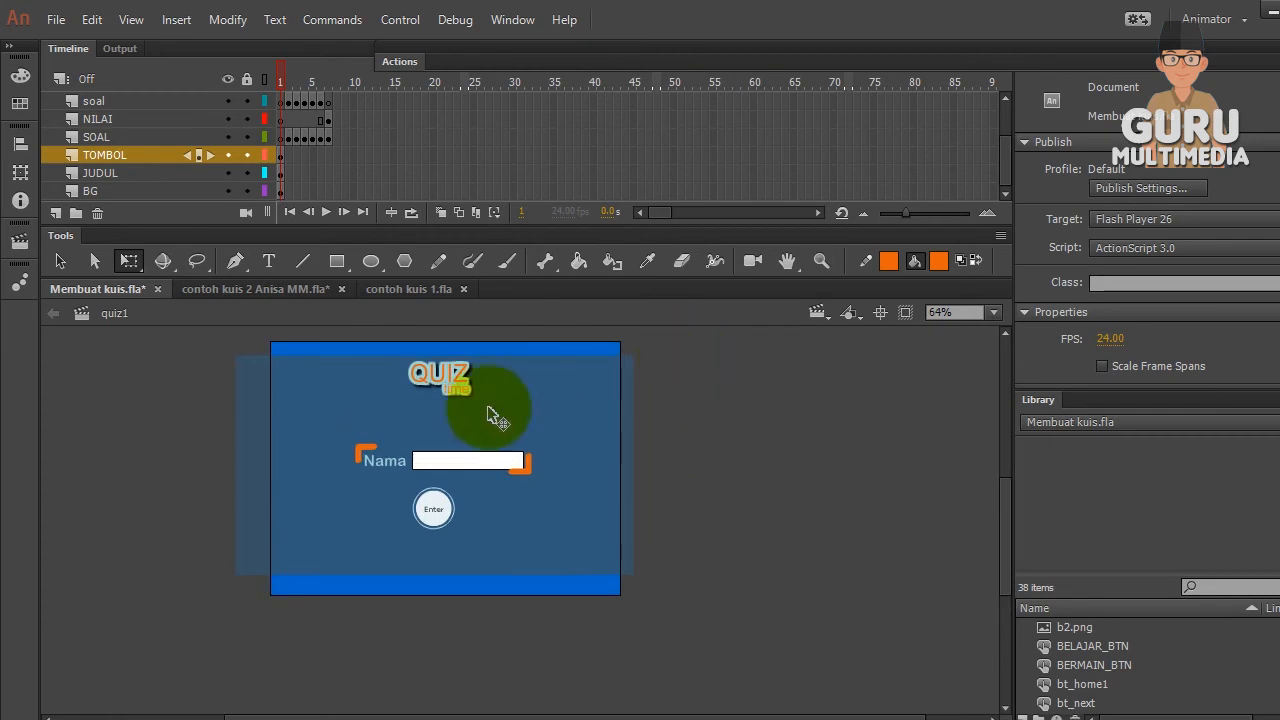
scroll(495, 415, "up", 3)
left_click(879, 312)
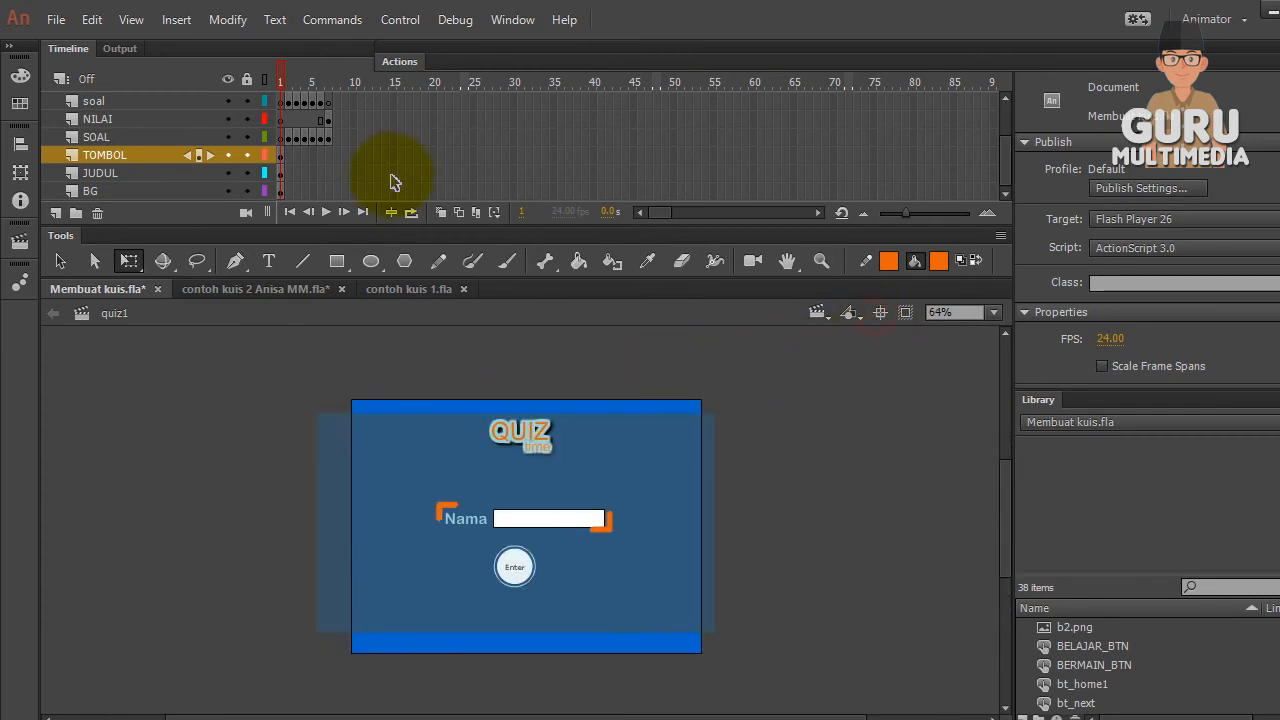
Scale all of frame 2's question-page artwork down together to about 544 by 295 px and place it at the top of the stage
left_click(291, 137)
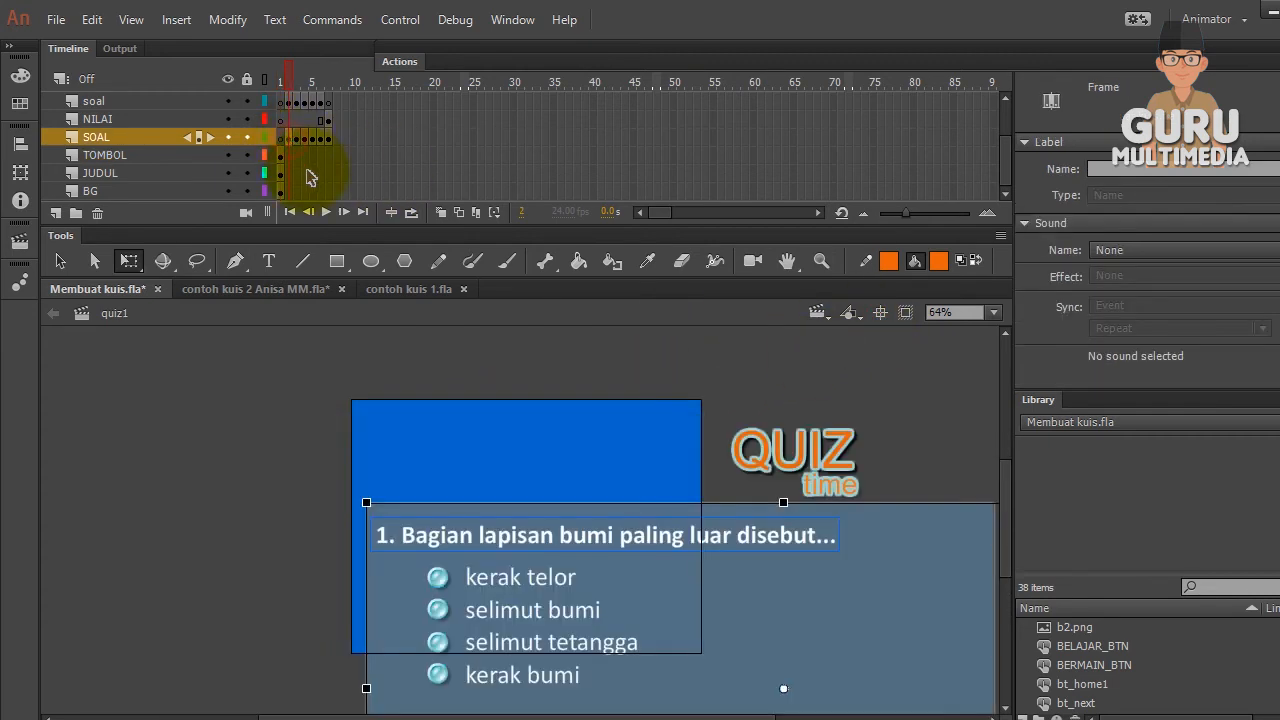
scroll(309, 171, "up", 2)
scroll(305, 145, "down", 2)
scroll(305, 145, "up", 2)
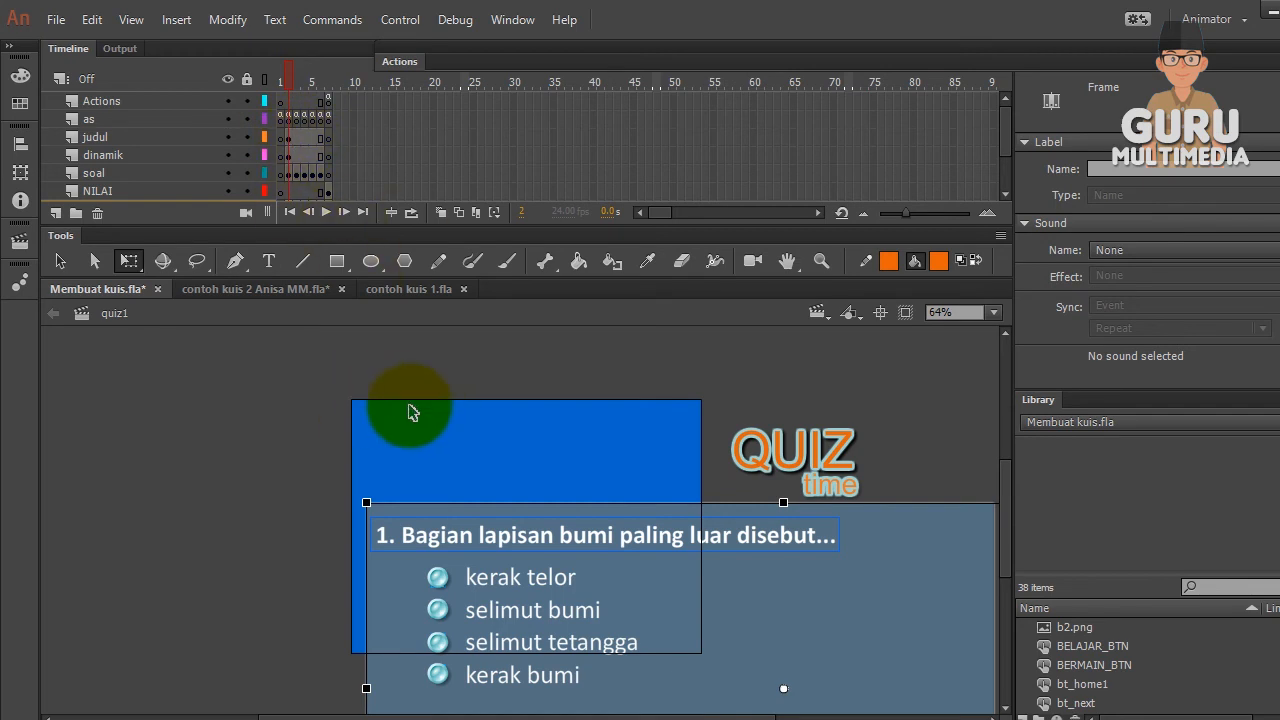
scroll(410, 412, "down", 3)
scroll(268, 443, "down", 3)
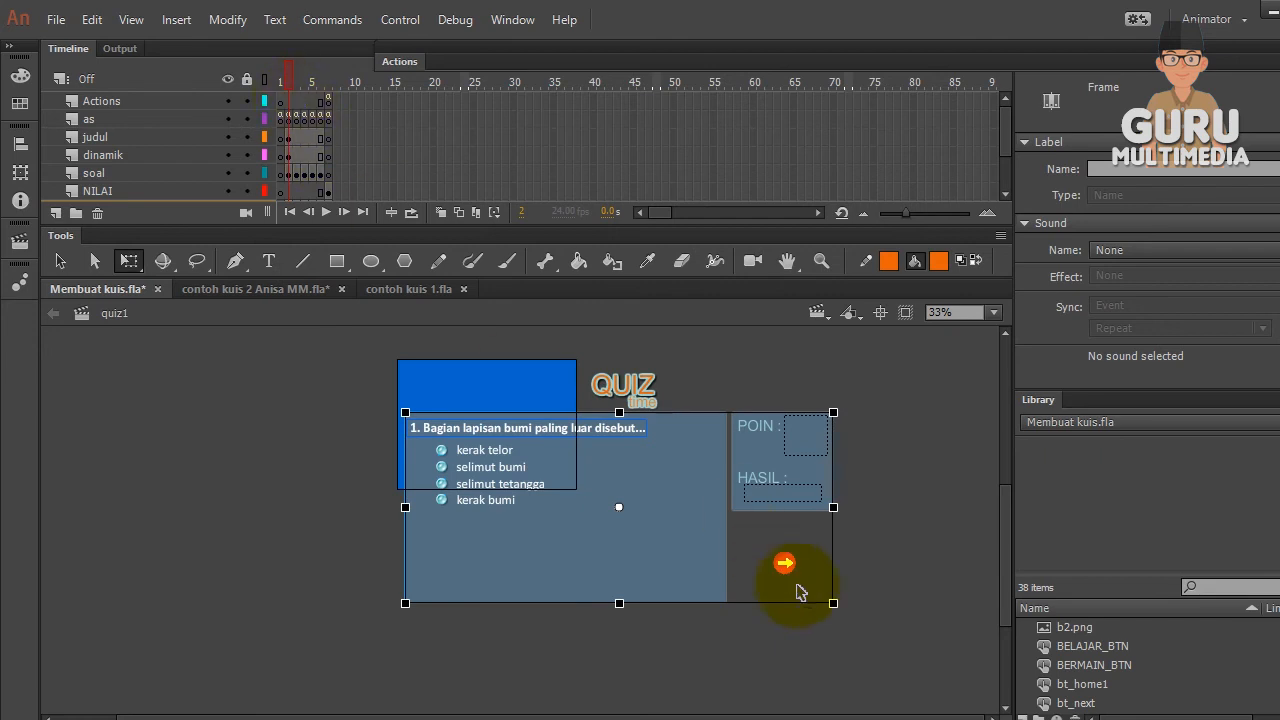
left_click_drag(833, 603, 751, 566)
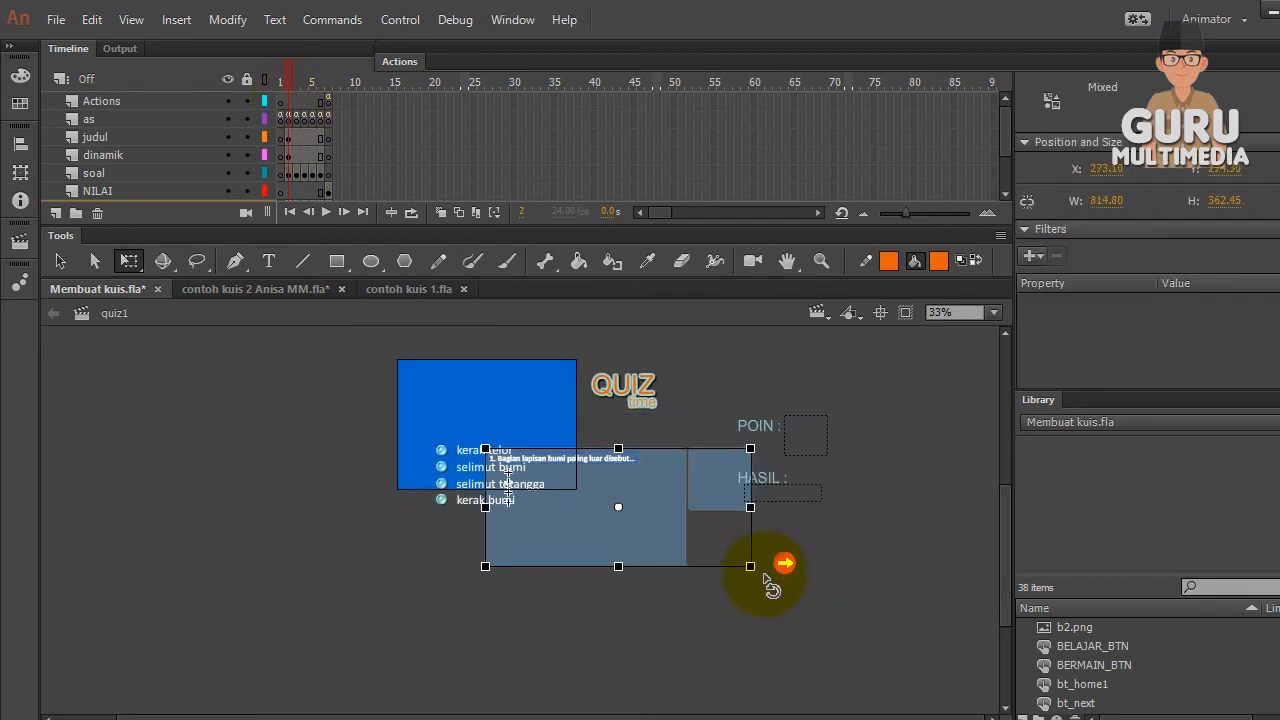
key("ctrl+z")
left_click_drag(376, 332, 876, 647)
left_click_drag(831, 605, 513, 408)
scroll(513, 408, "up", 4)
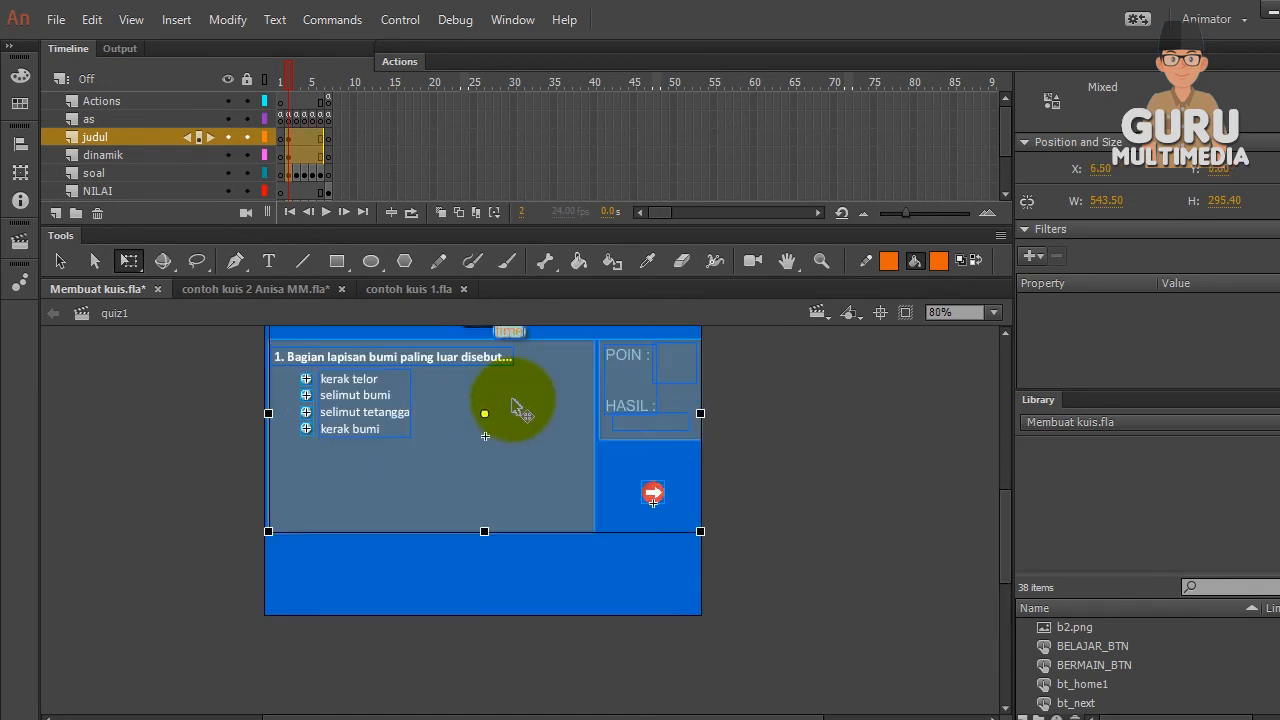
scroll(512, 408, "up", 2)
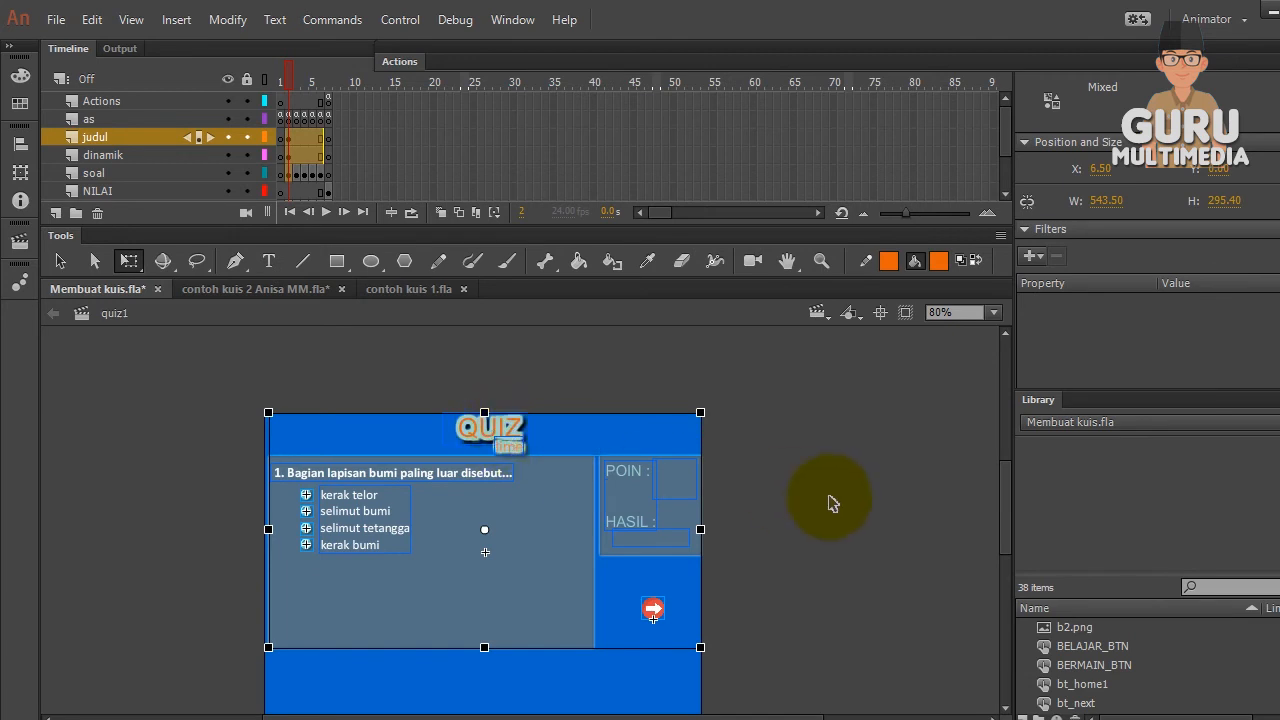
left_click(797, 500)
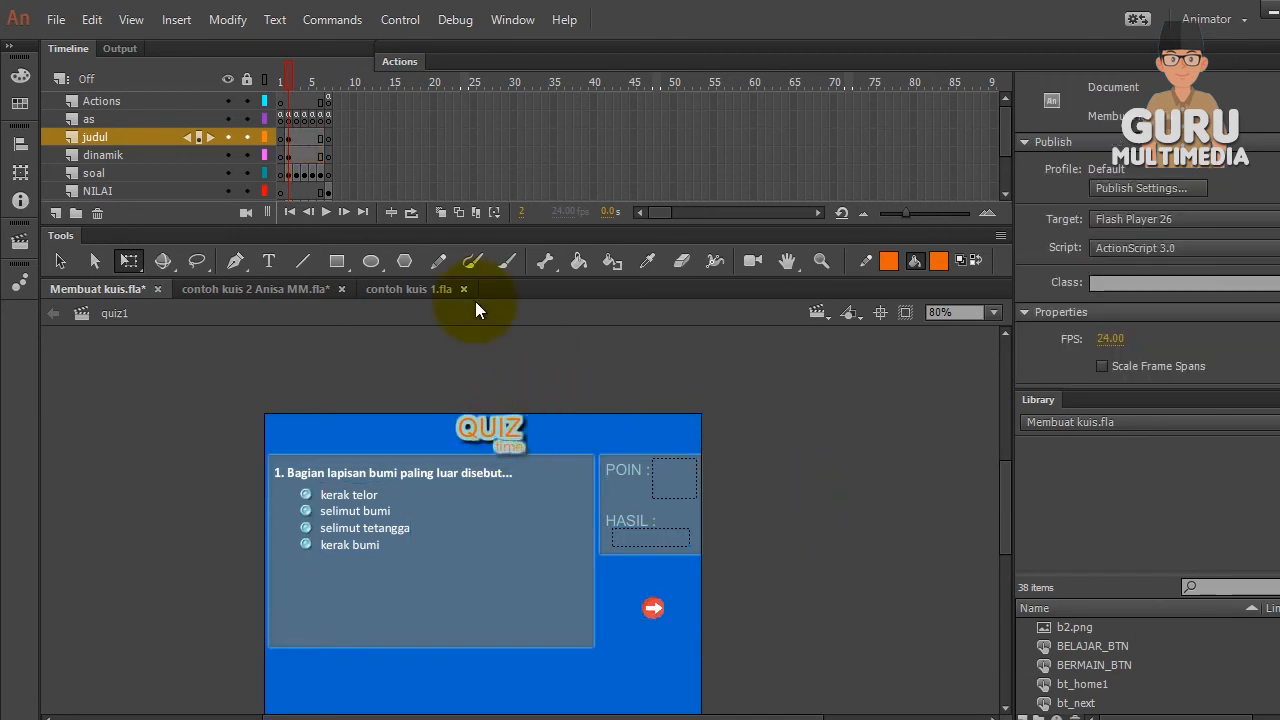
Lock the judul layer, and hide and lock the dinamik layer
left_click(293, 153)
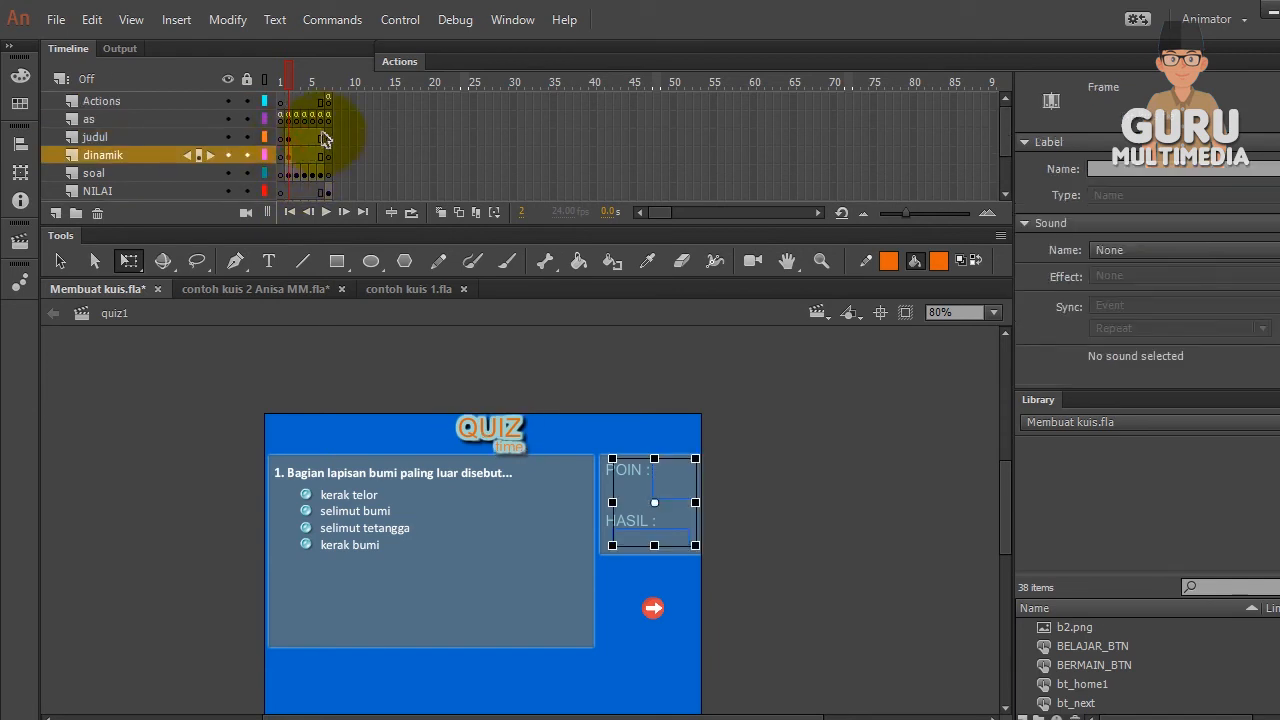
left_click(321, 137)
left_click(248, 137)
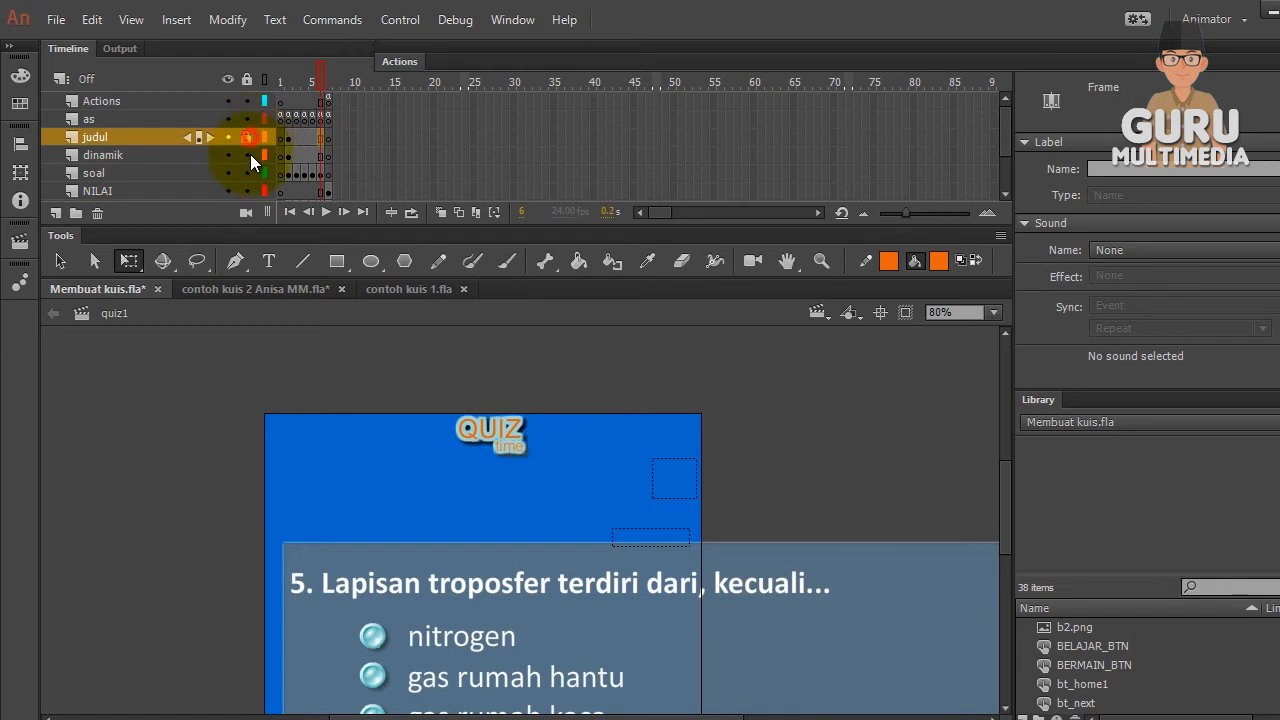
left_click(225, 136)
left_click(226, 137)
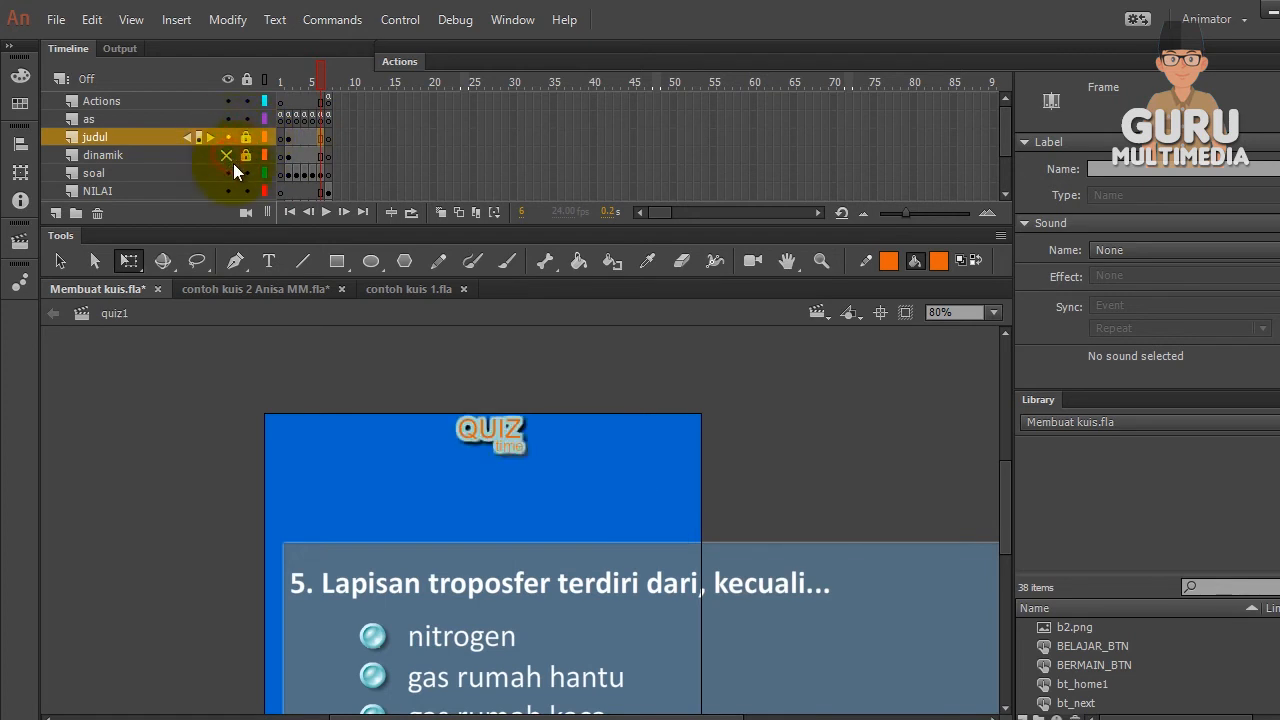
scroll(314, 382, "down", 4)
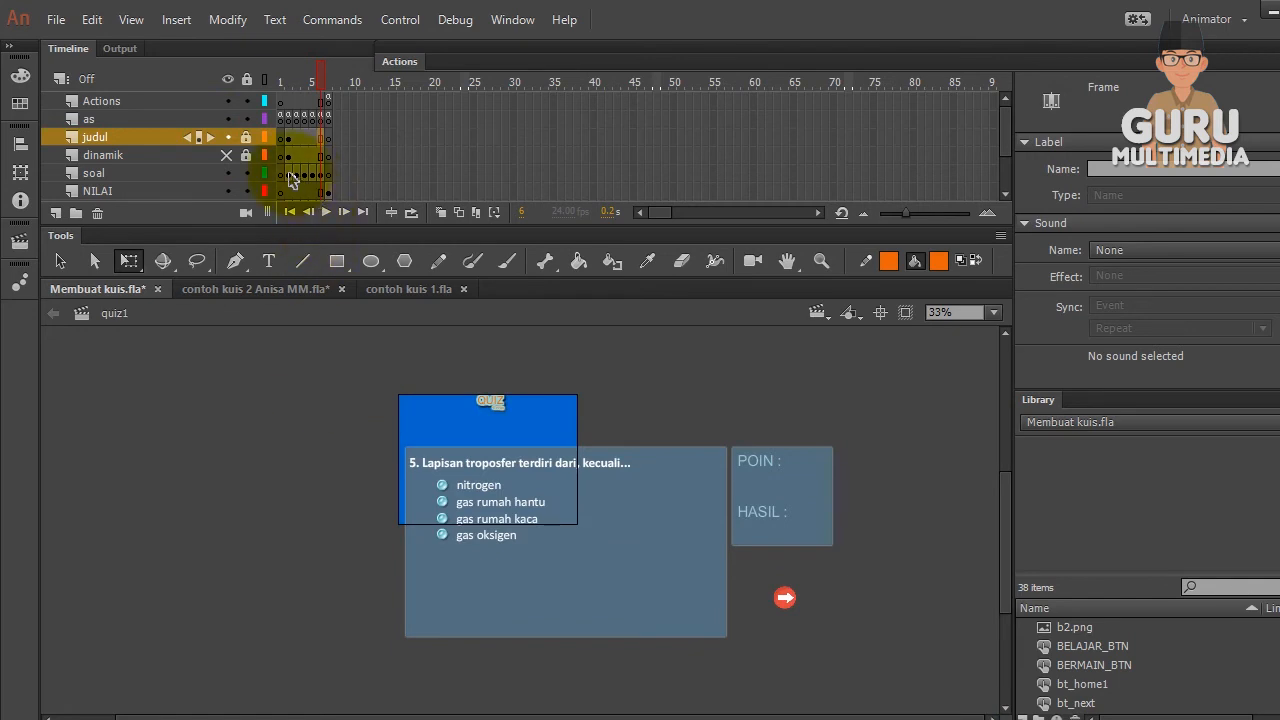
Show and unlock the dinamik layer and check its text fields against the score labels on frame 2
left_click(290, 175)
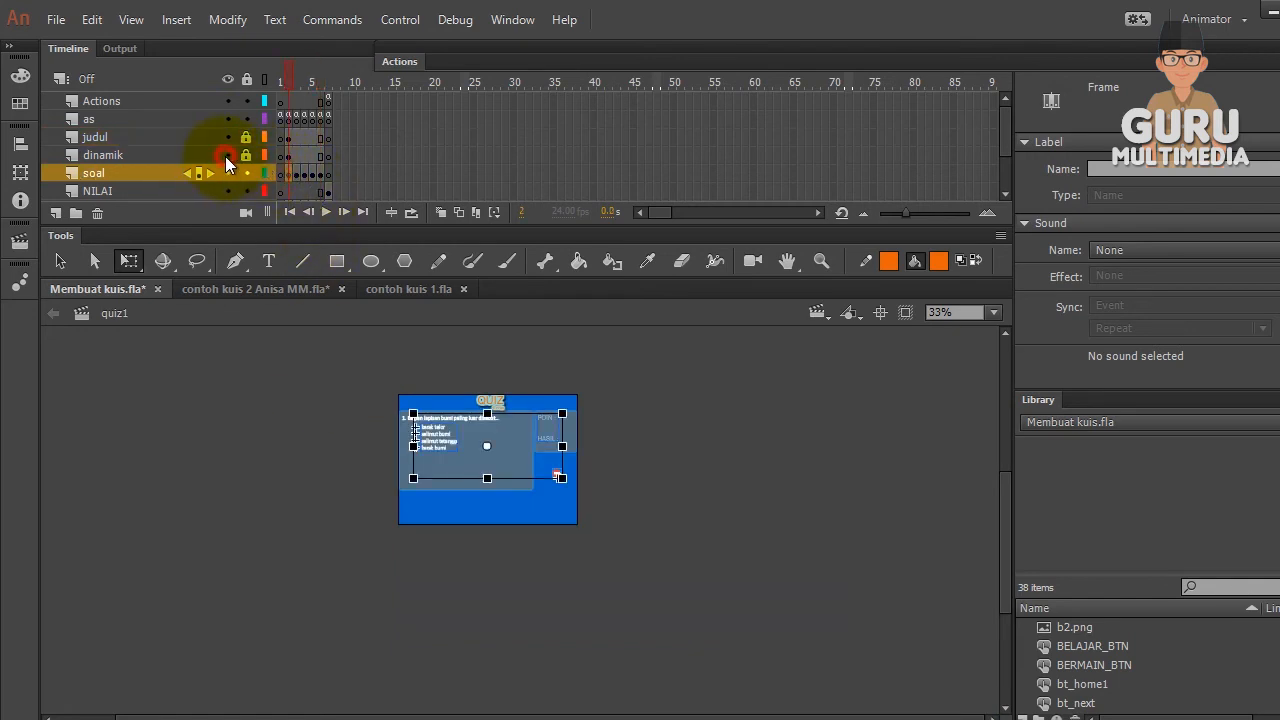
left_click(246, 158)
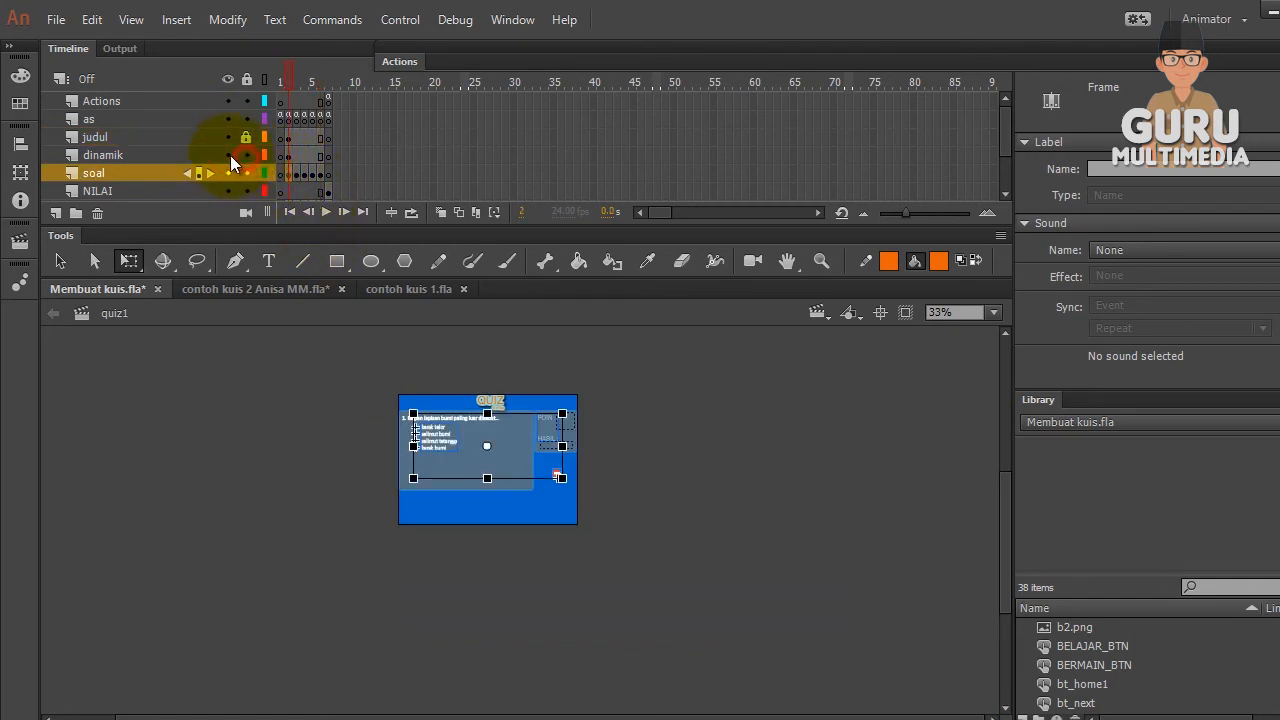
left_click(289, 157)
scroll(548, 430, "up", 3)
scroll(548, 435, "up", 1)
left_click(789, 453)
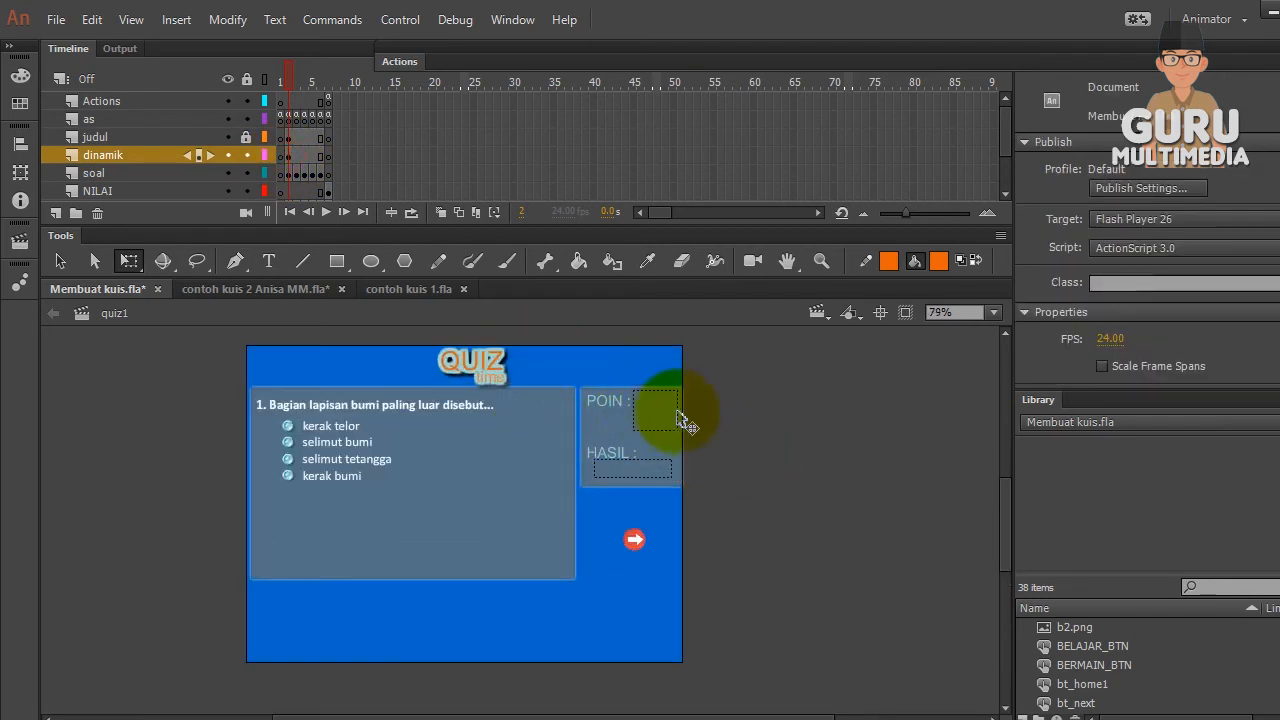
Lock the dinamik layer and scale frame 3's question artwork down to about 563 by 250 px over the stage
left_click(247, 155)
left_click(297, 175)
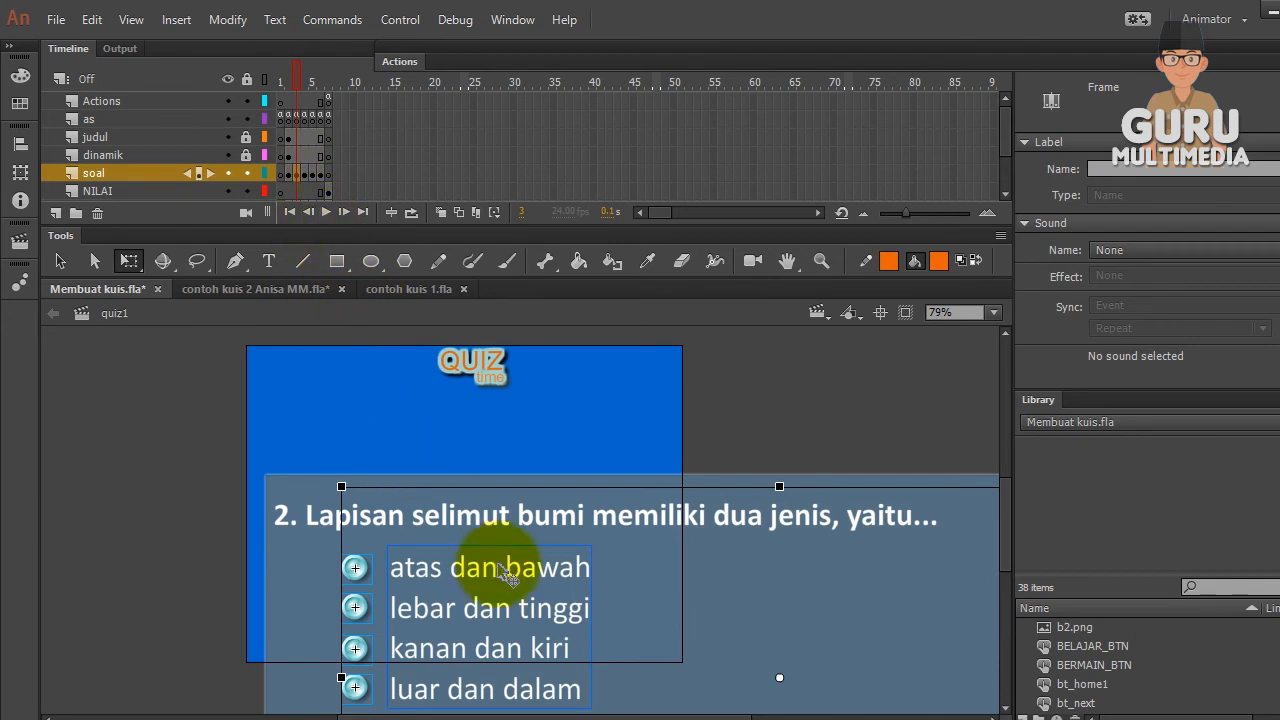
scroll(503, 570, "down", 4)
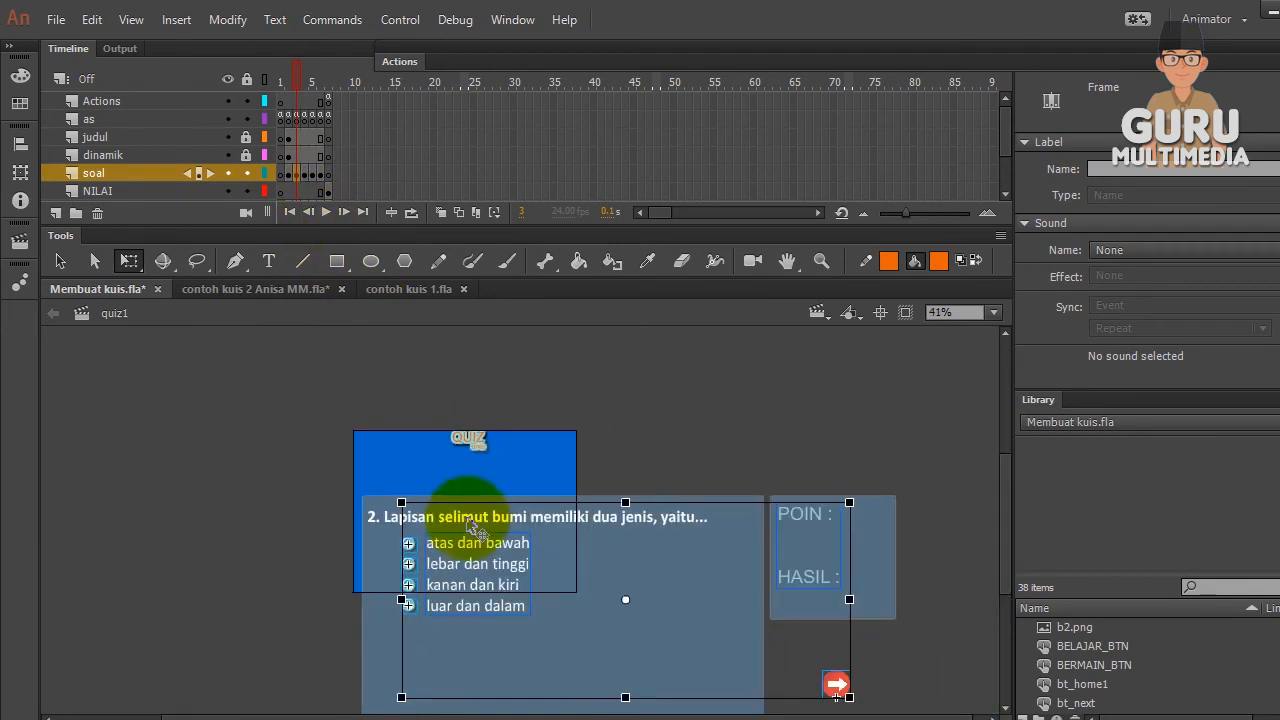
scroll(460, 425, "down", 3)
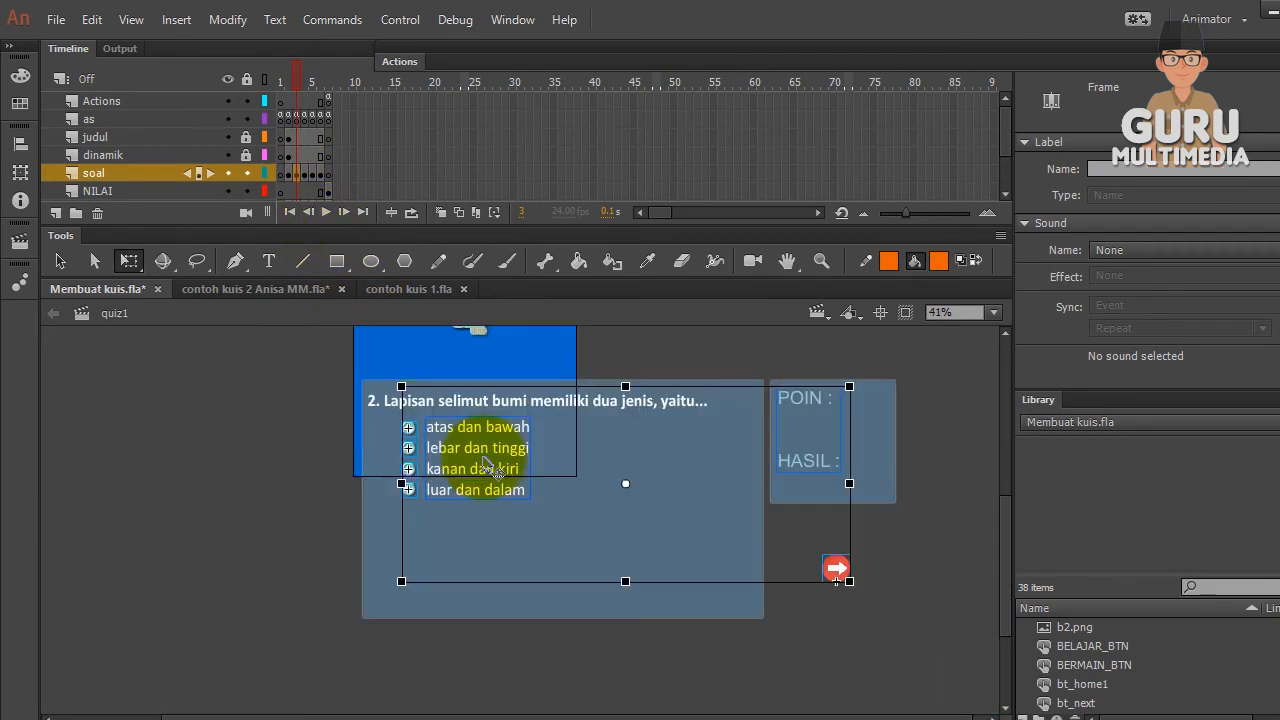
scroll(488, 462, "up", 3)
scroll(486, 449, "down", 3)
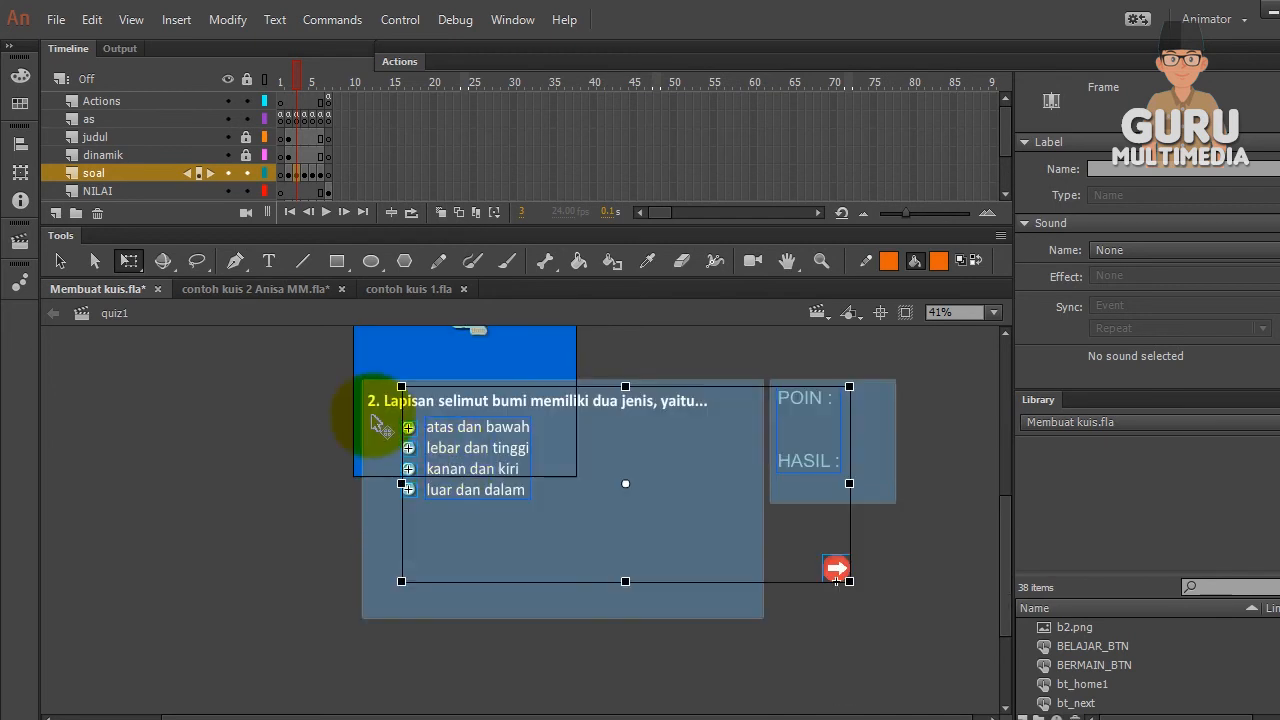
left_click_drag(325, 362, 763, 558)
left_click_drag(675, 513, 457, 371)
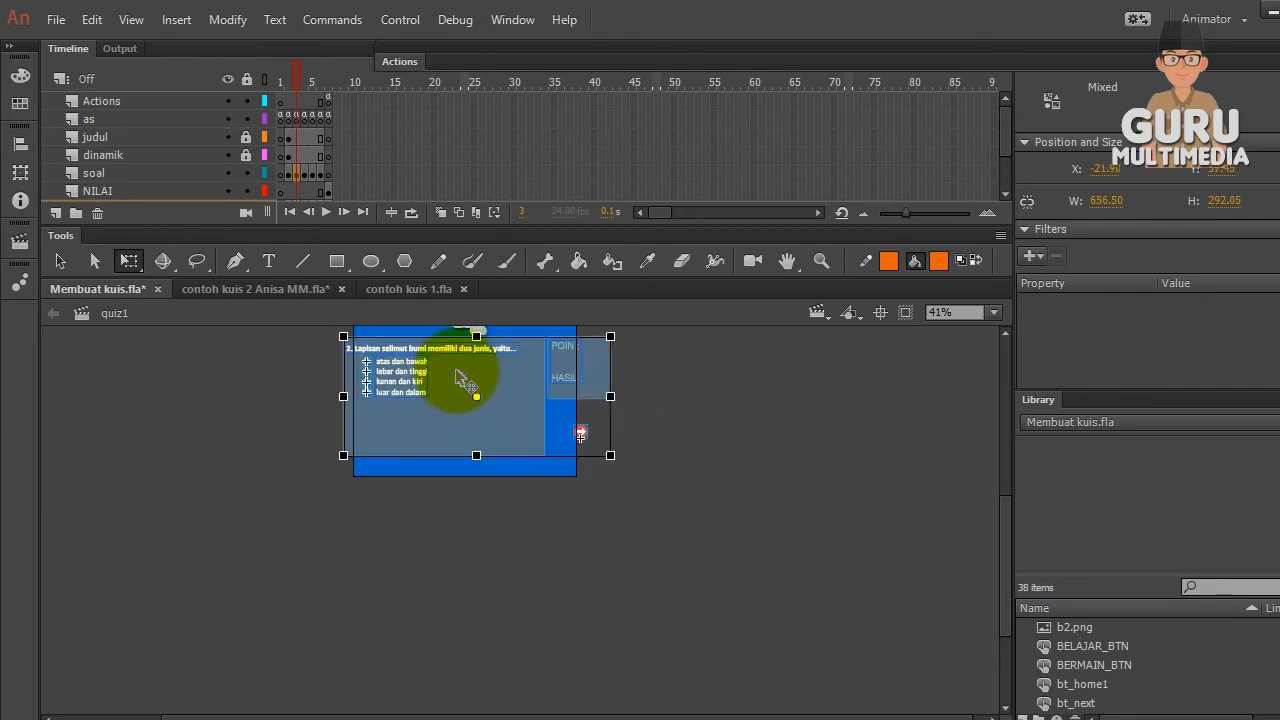
scroll(460, 375, "up", 3)
scroll(466, 380, "up", 3)
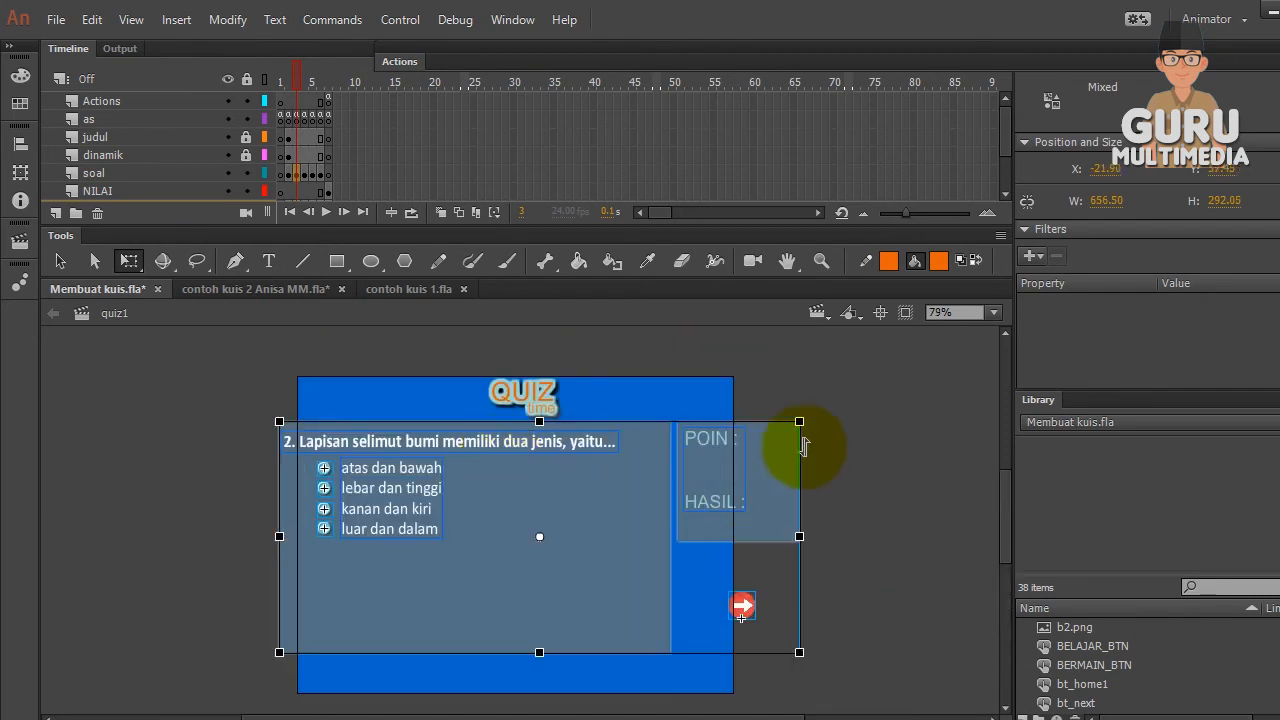
left_click_drag(800, 425, 762, 437)
left_click_drag(707, 473, 687, 476)
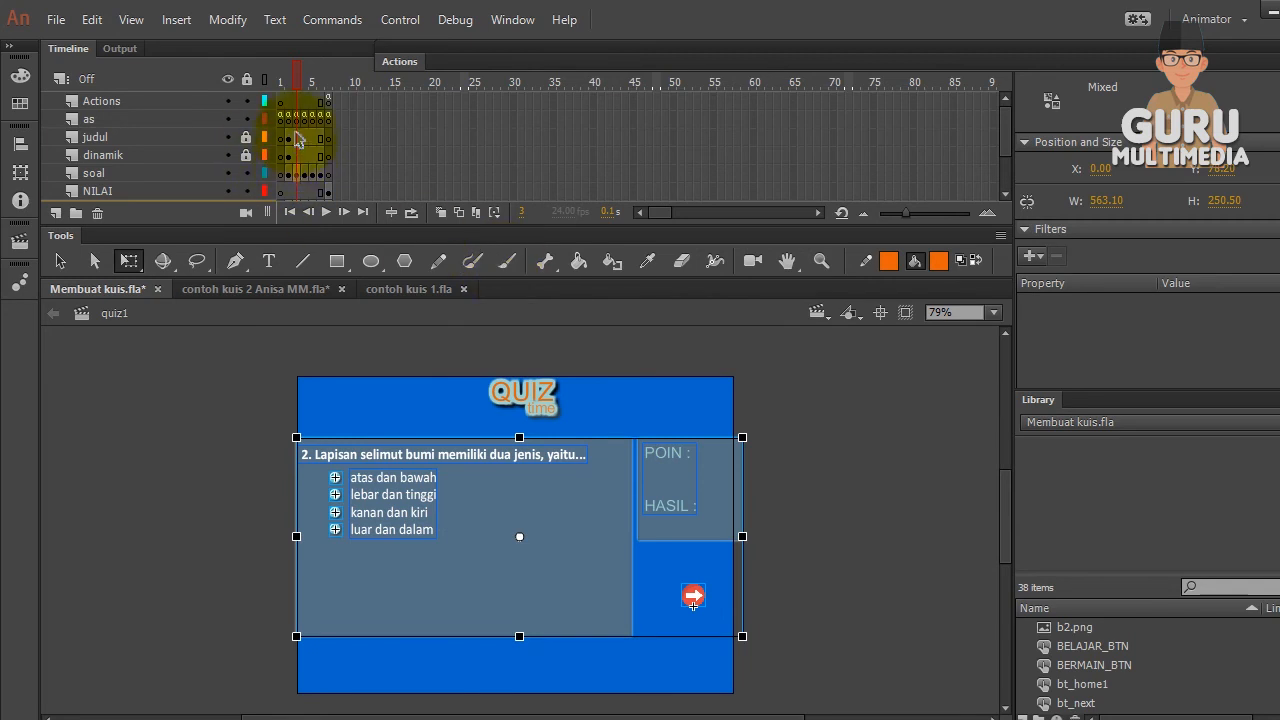
Unlock dinamik to compare its text field positions with the POIN and HASIL labels on frames 2 and 3, then relock it
left_click(245, 155)
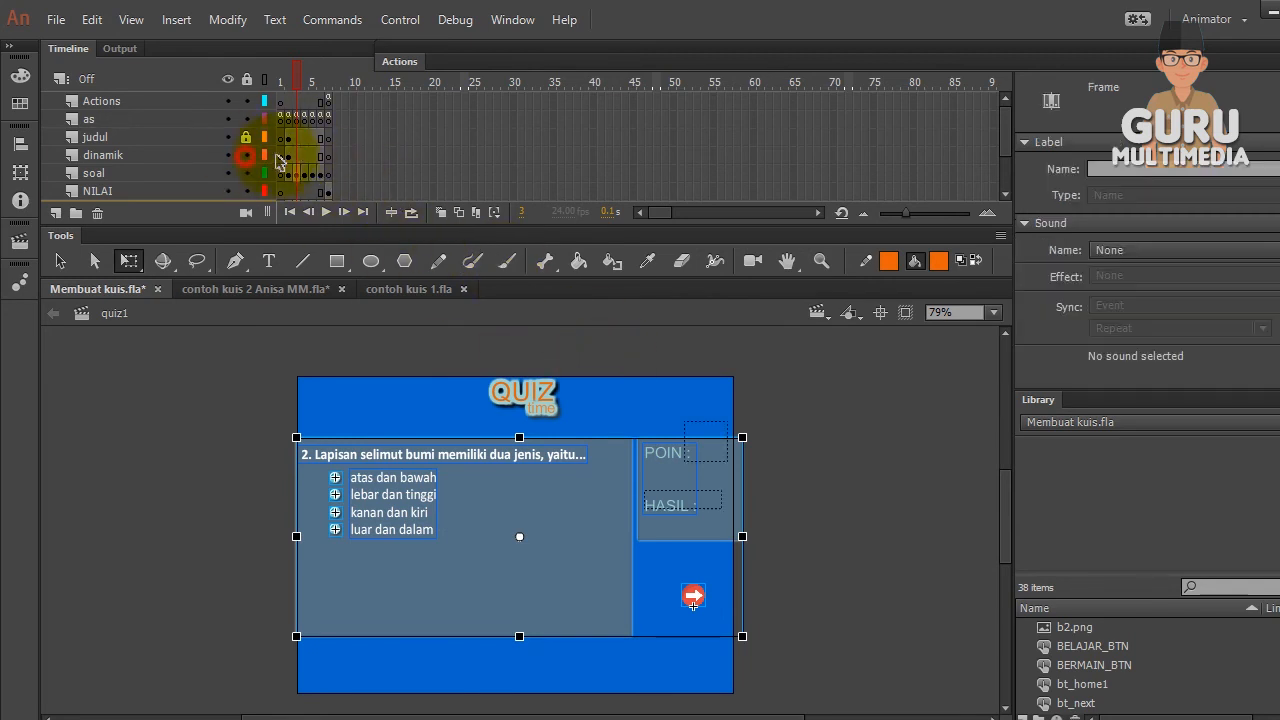
left_click(289, 157)
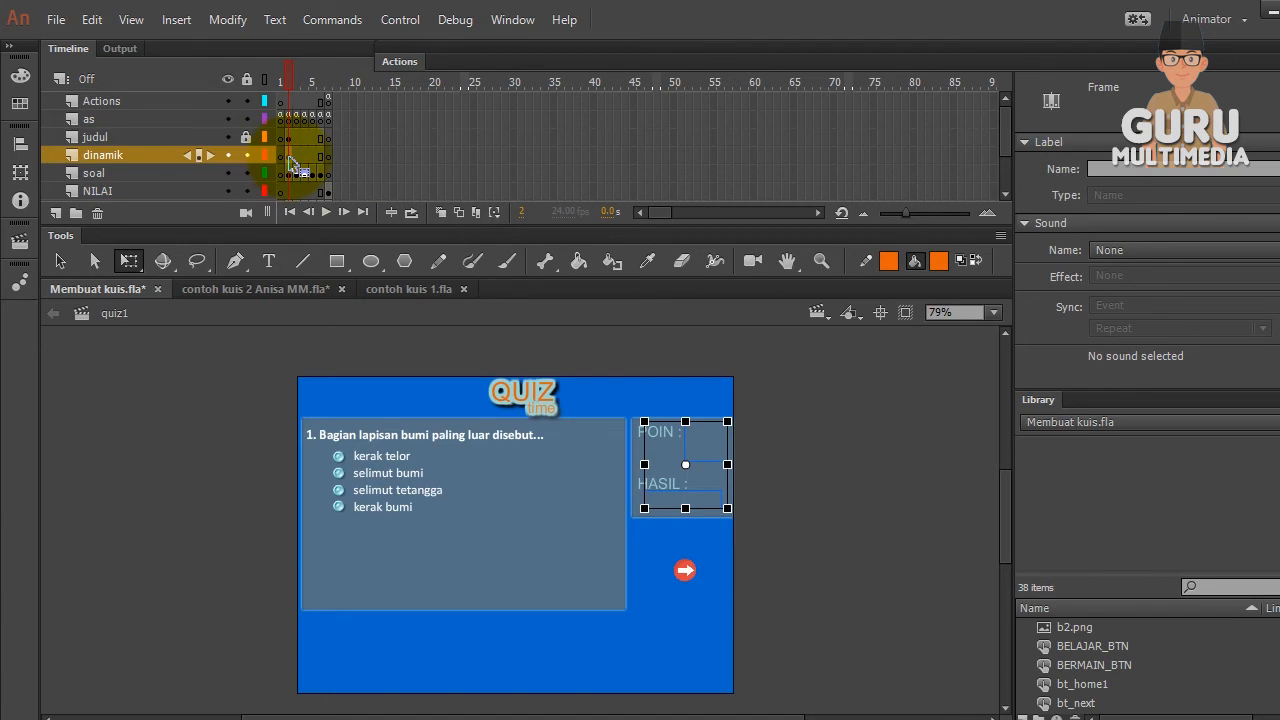
left_click(295, 160)
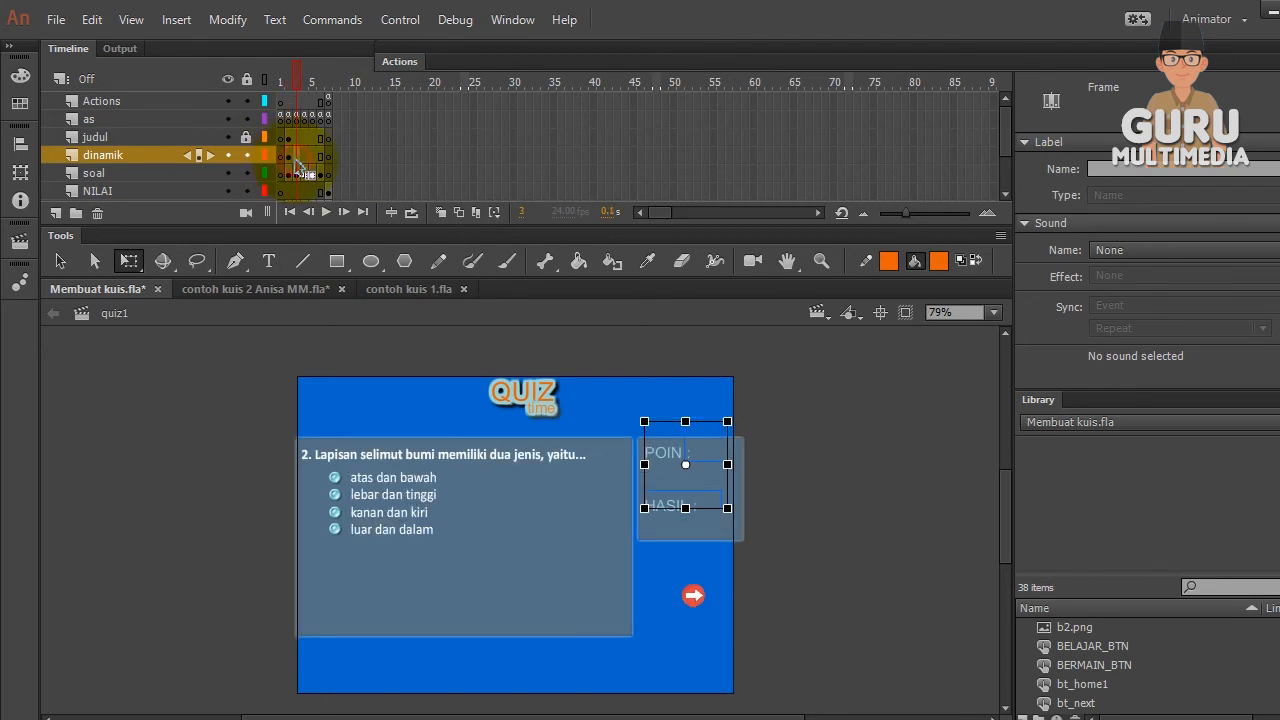
left_click(247, 155)
Scale frame 3's question artwork to about 540 by 240 px and fit it within the stage below the QUIZ title
left_click(299, 174)
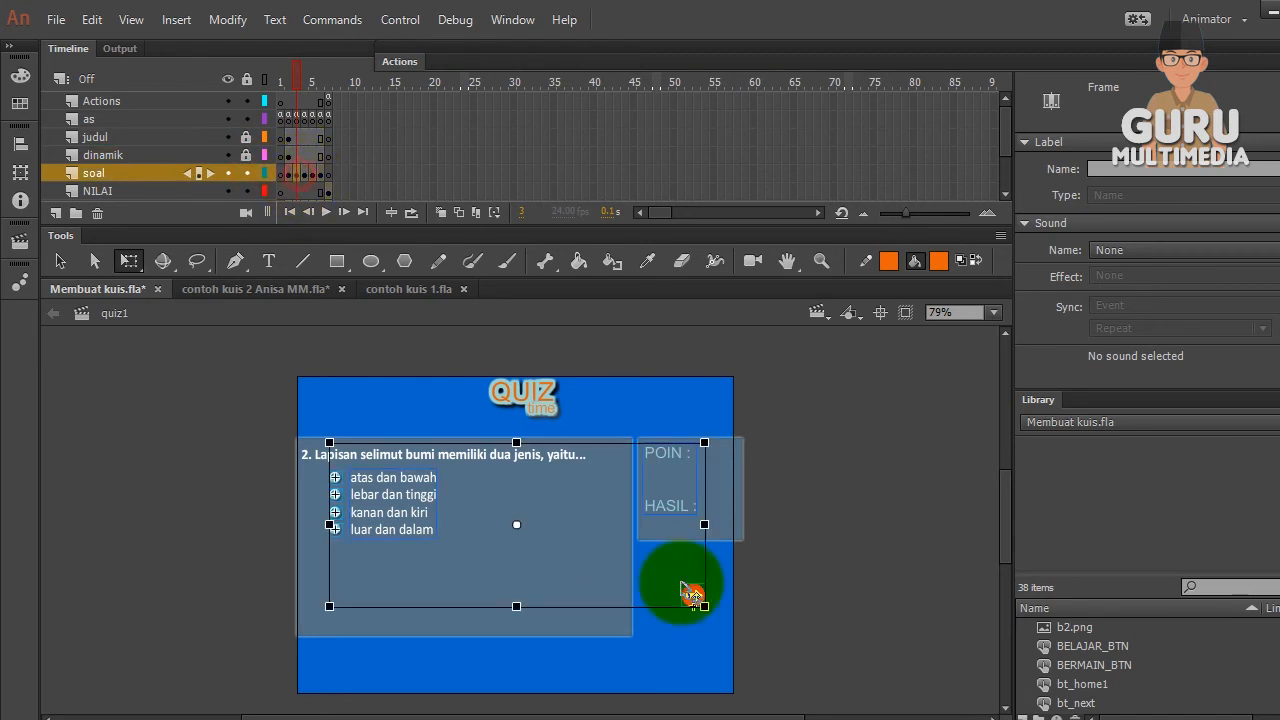
left_click_drag(255, 350, 766, 714)
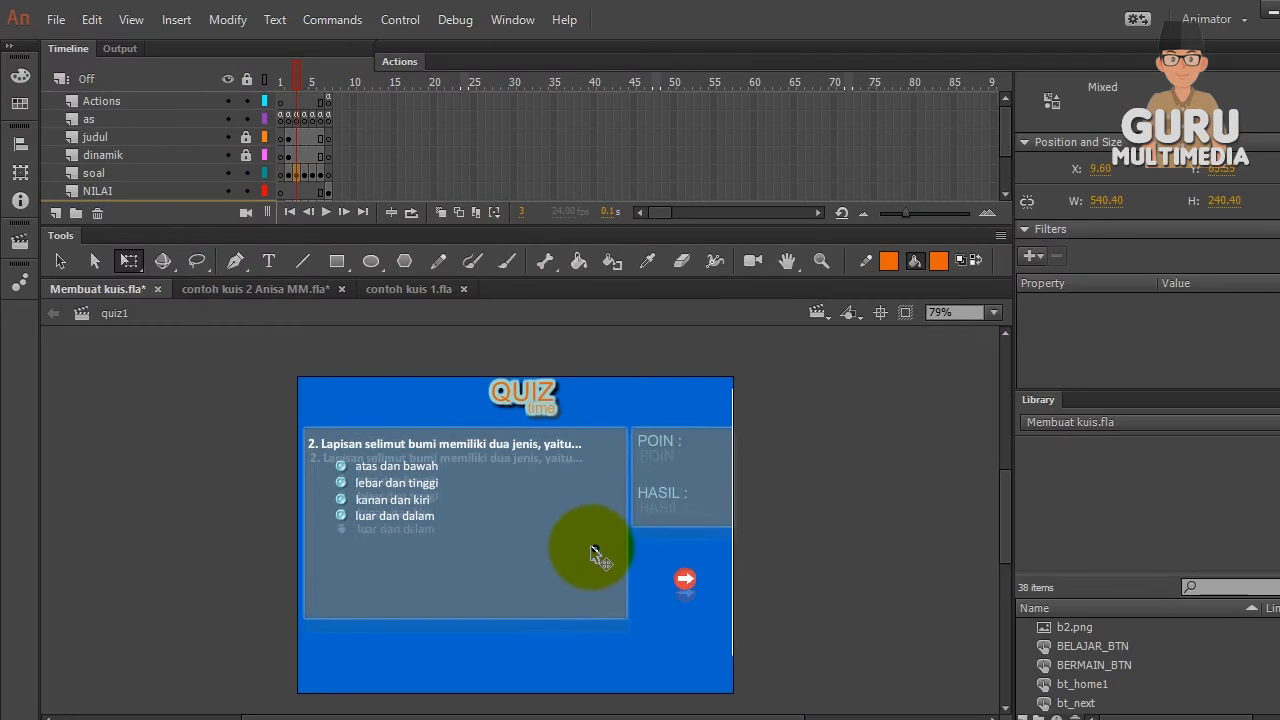
mouse_move(591, 551)
left_mouse_down()
mouse_move(597, 562)
mouse_move(592, 551)
left_mouse_up()
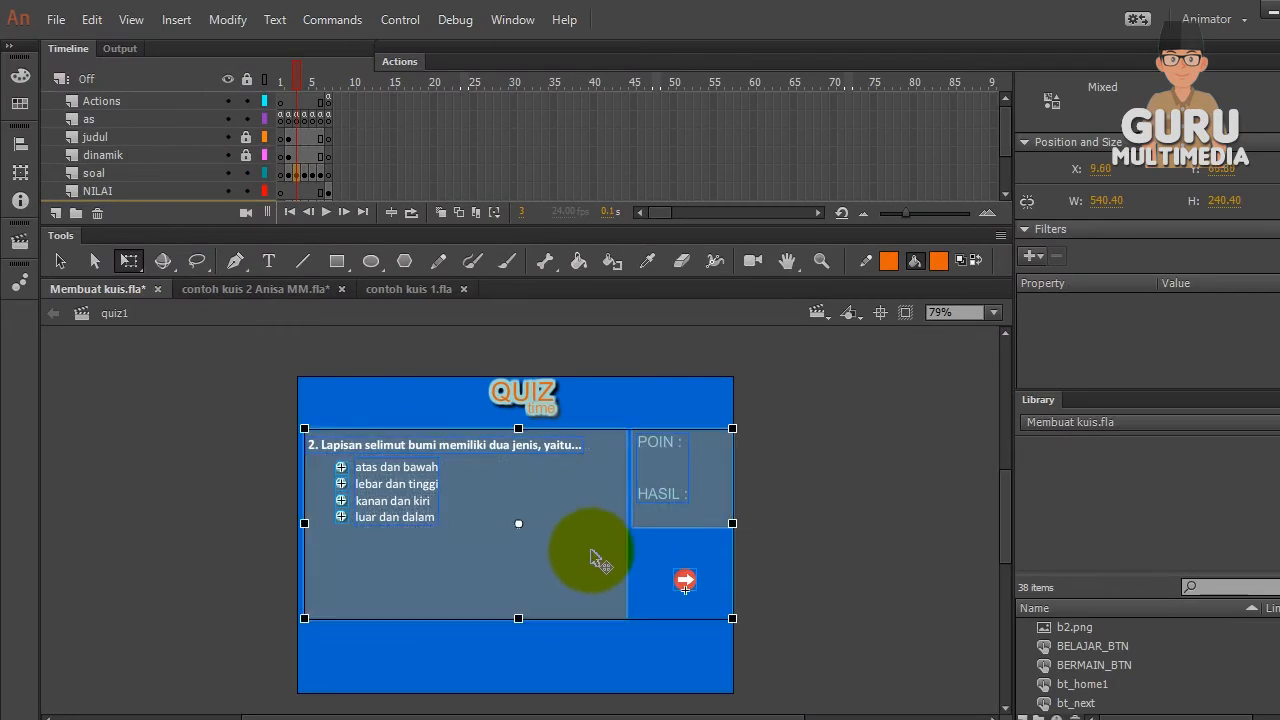
Scale all of frame 4's question artwork down together and place it on the stage below the QUIZ title
left_click(304, 173)
left_click_drag(358, 384, 898, 700)
left_click_drag(834, 649, 744, 602)
left_click_drag(663, 585, 563, 515)
left_click_drag(370, 417, 650, 571)
left_click_drag(839, 363, 752, 391)
left_click_drag(574, 506, 491, 466)
left_click_drag(672, 549, 690, 557)
Scale frame 5's question 4 artwork down to about 542 by 241 px and place it below the QUIZ title
left_click(312, 174)
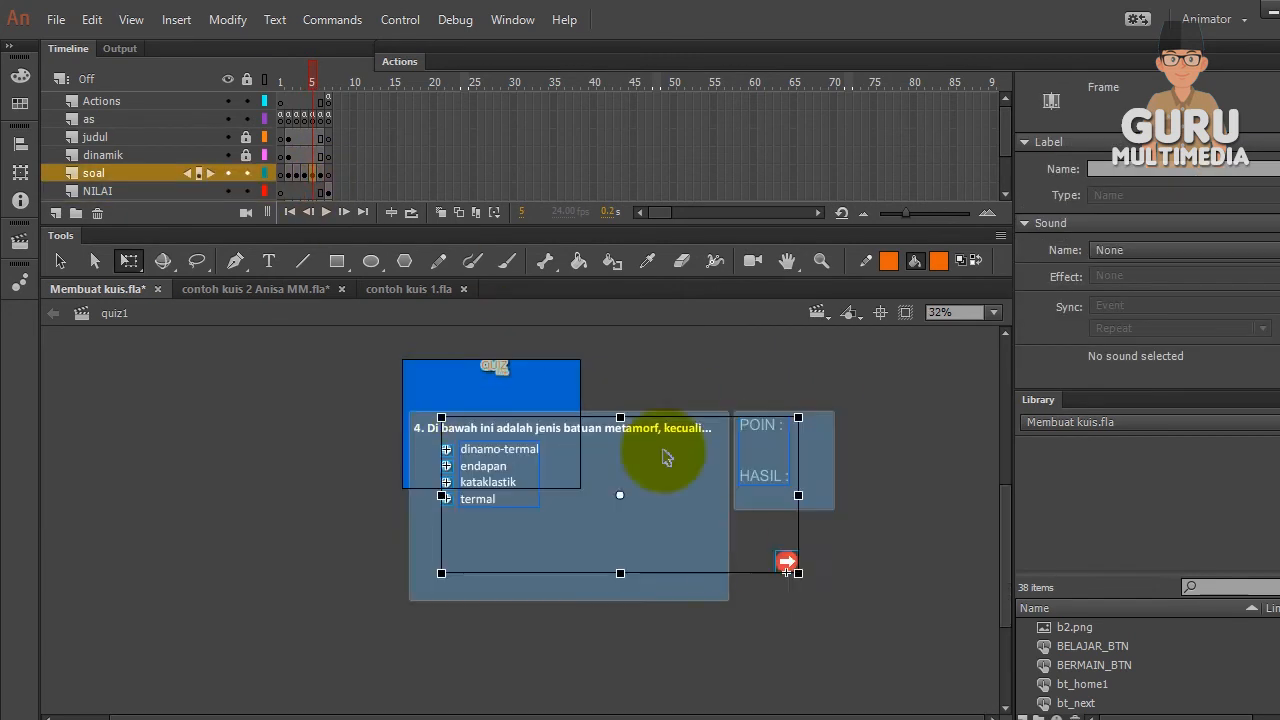
left_click_drag(832, 600, 751, 559)
left_click_drag(652, 523, 540, 458)
scroll(540, 458, "up", 1)
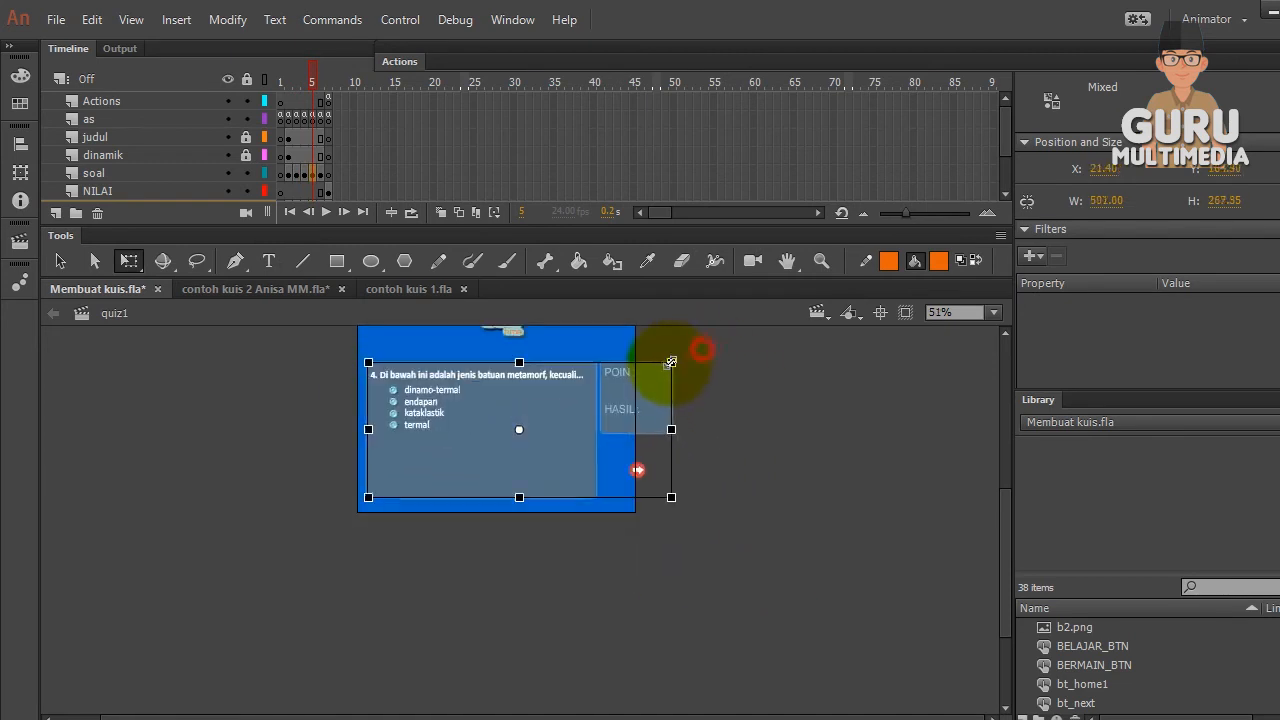
left_click_drag(706, 349, 640, 345)
scroll(529, 429, "up", 1)
scroll(586, 400, "up", 4)
left_click_drag(675, 543, 672, 545)
scroll(600, 546, "down", 2)
mouse_move(537, 547)
left_mouse_down()
mouse_move(534, 534)
mouse_move(526, 543)
left_mouse_up()
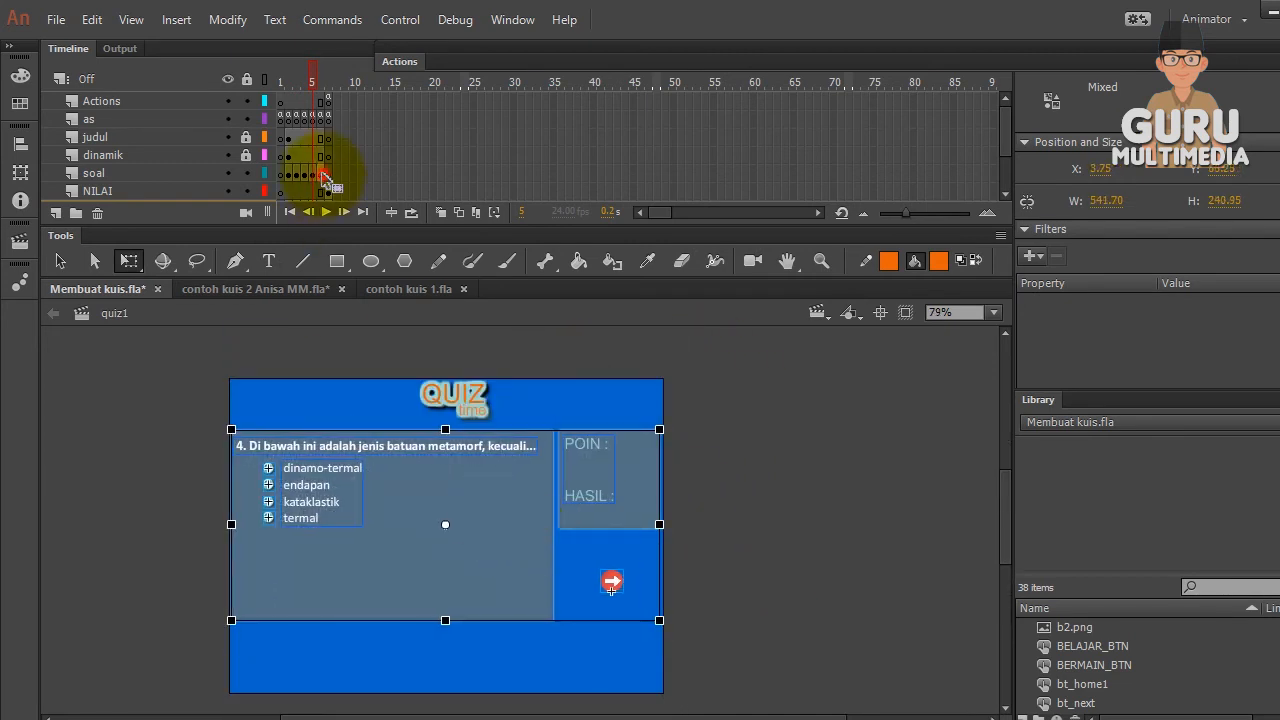
Scale frame 6's question 5 artwork down to about 544 by 242 px and place it below the QUIZ title
left_click(320, 174)
scroll(571, 430, "down", 2)
left_click(638, 545)
left_click_drag(835, 636, 730, 588)
left_click_drag(651, 540, 537, 470)
scroll(525, 455, "up", 2)
left_click_drag(764, 378, 714, 400)
left_click_drag(641, 445, 601, 426)
left_click_drag(672, 379, 689, 370)
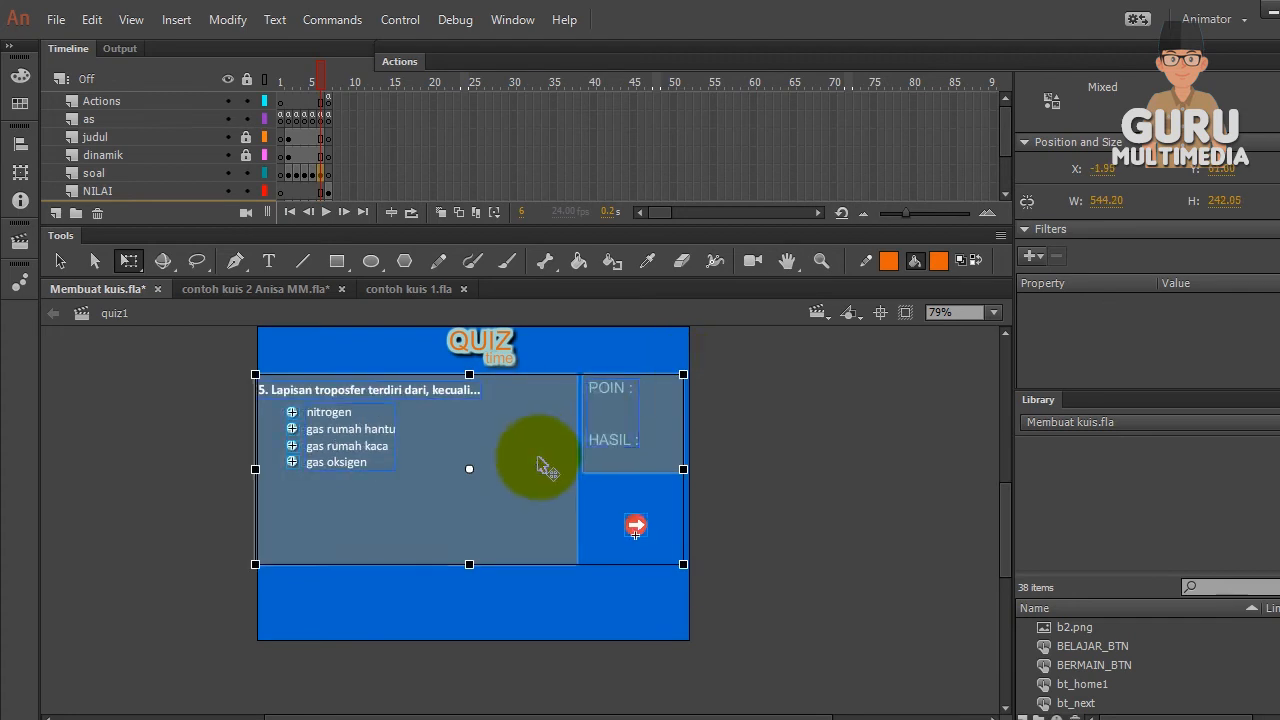
Scale all of frame 7's score-page artwork down together to about 551 by 349 px and align it to the stage's top-left corner
left_click(327, 173)
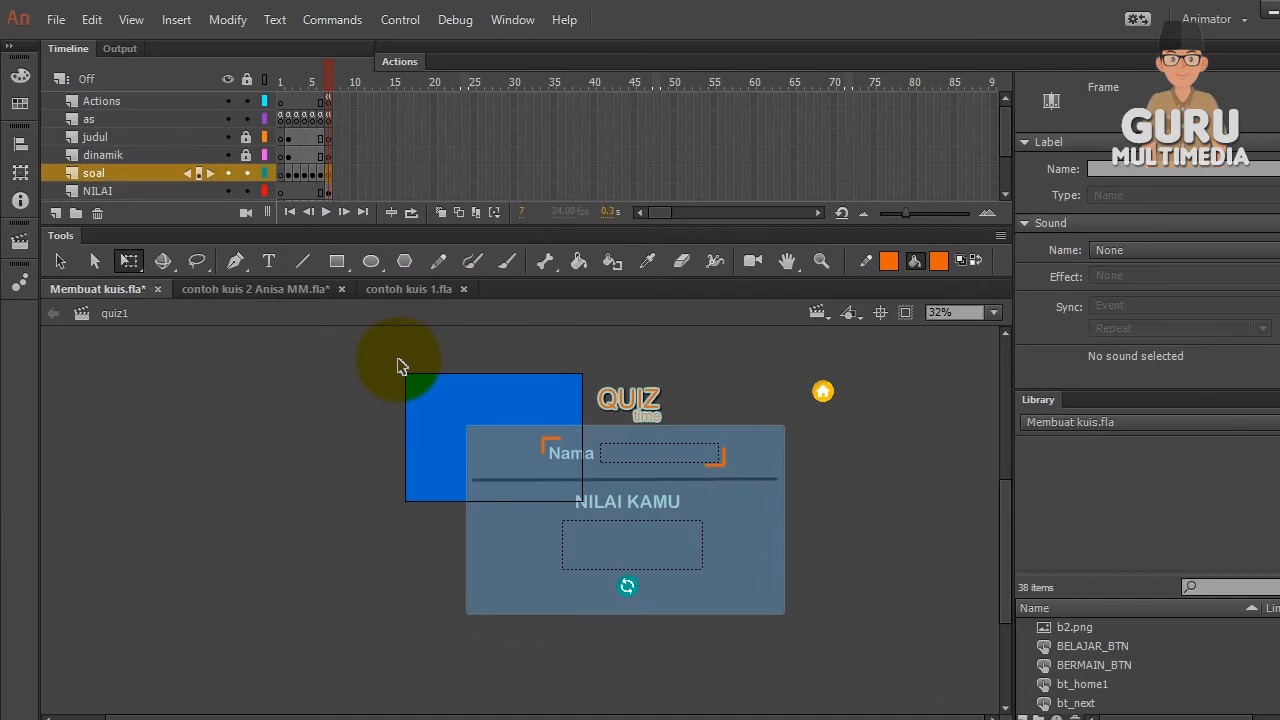
left_click_drag(388, 346, 866, 662)
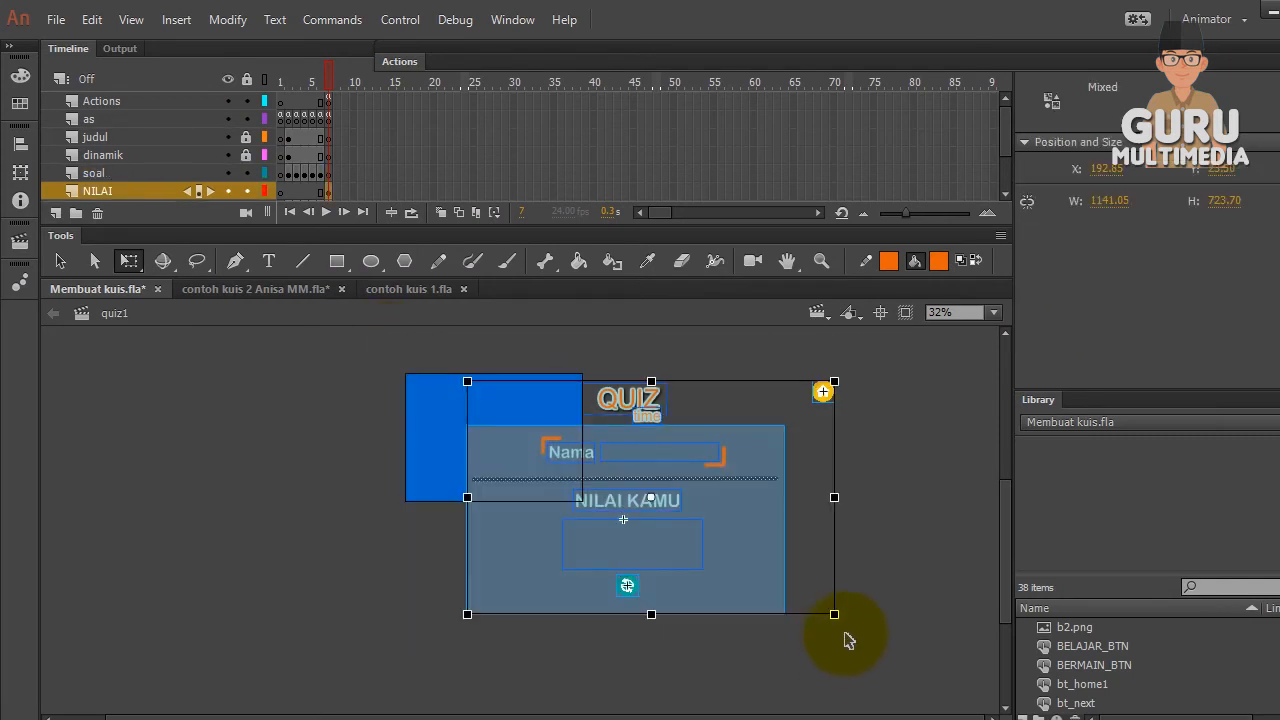
left_click_drag(835, 614, 739, 553)
left_click_drag(679, 520, 546, 452)
key("ctrl+=")
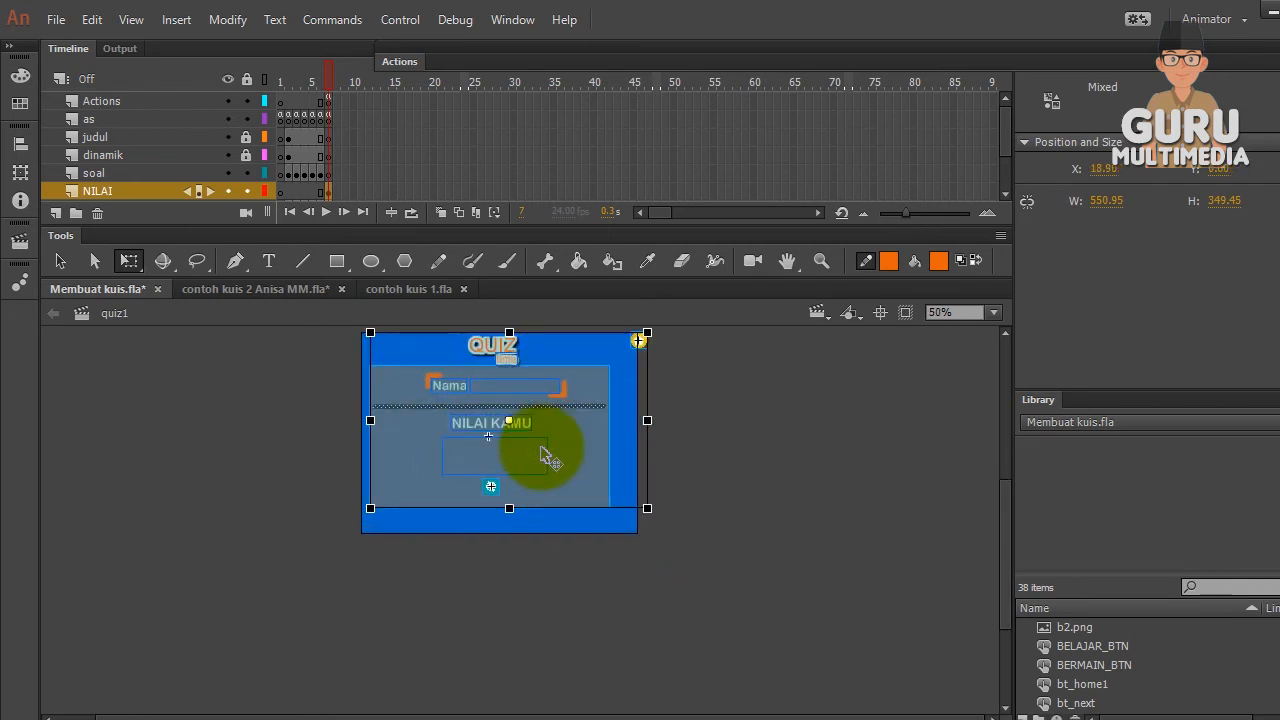
scroll(545, 452, "up", 2)
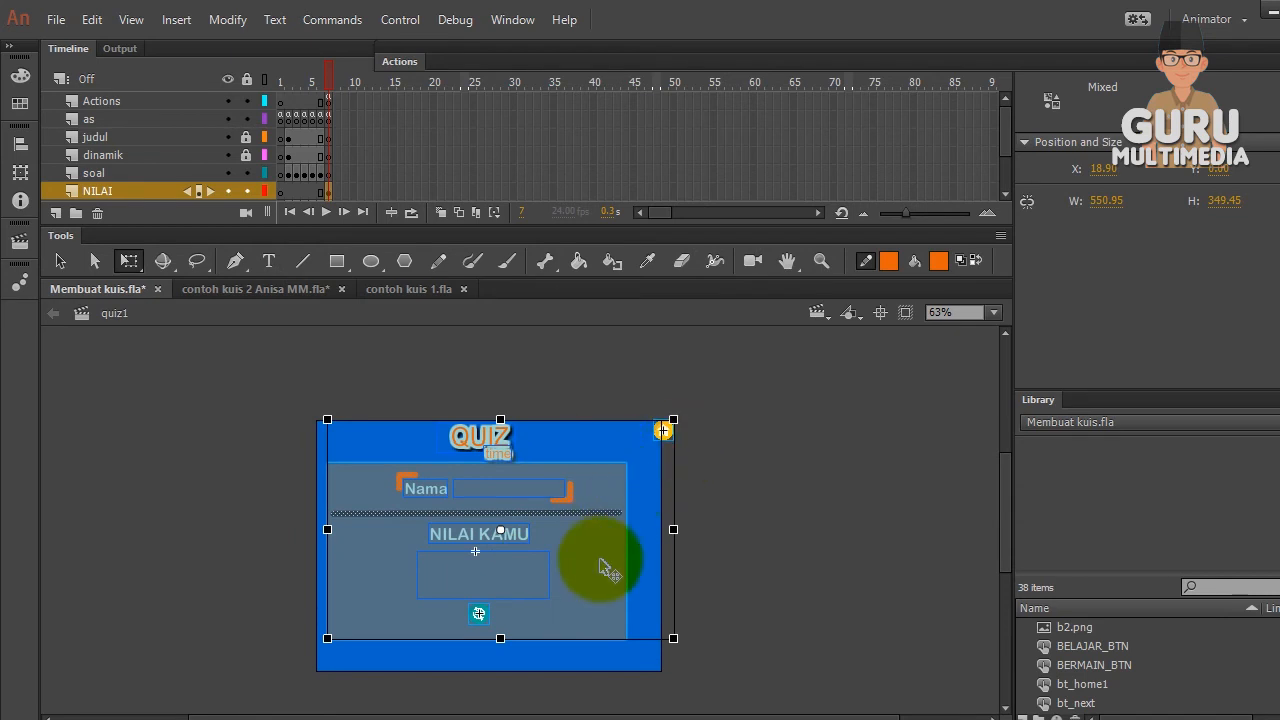
left_click_drag(603, 568, 591, 571)
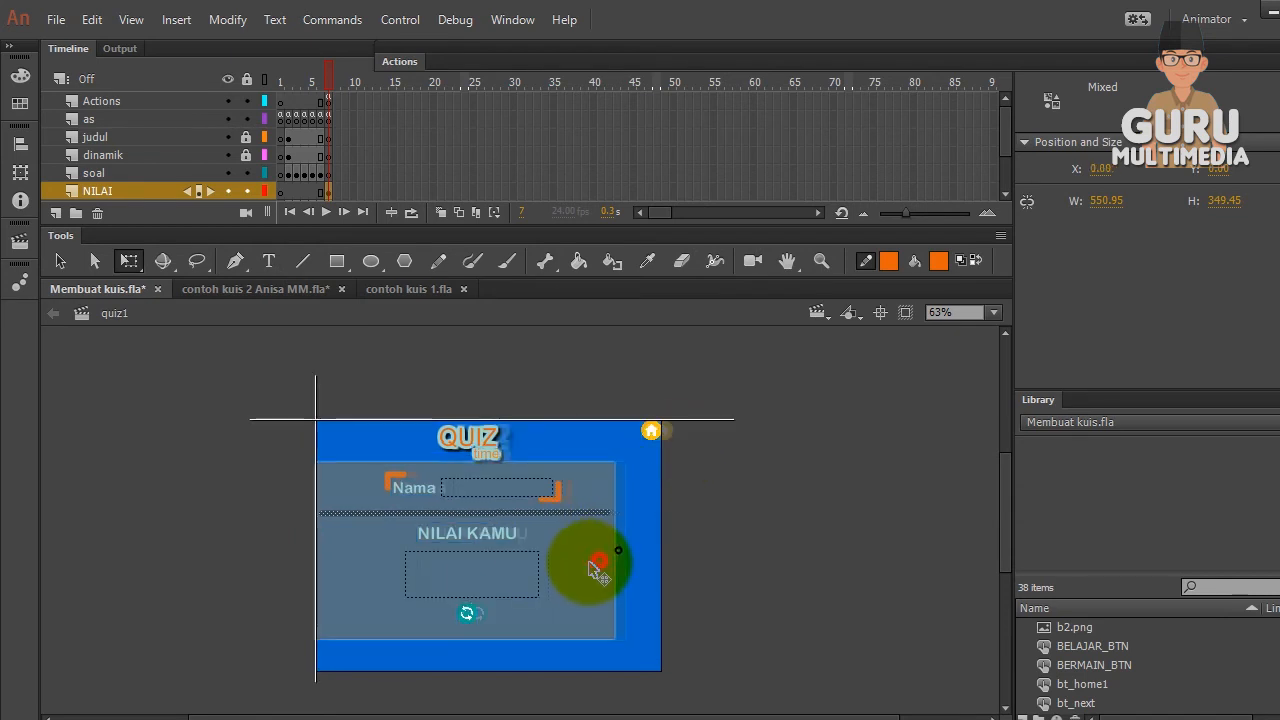
left_click(729, 464)
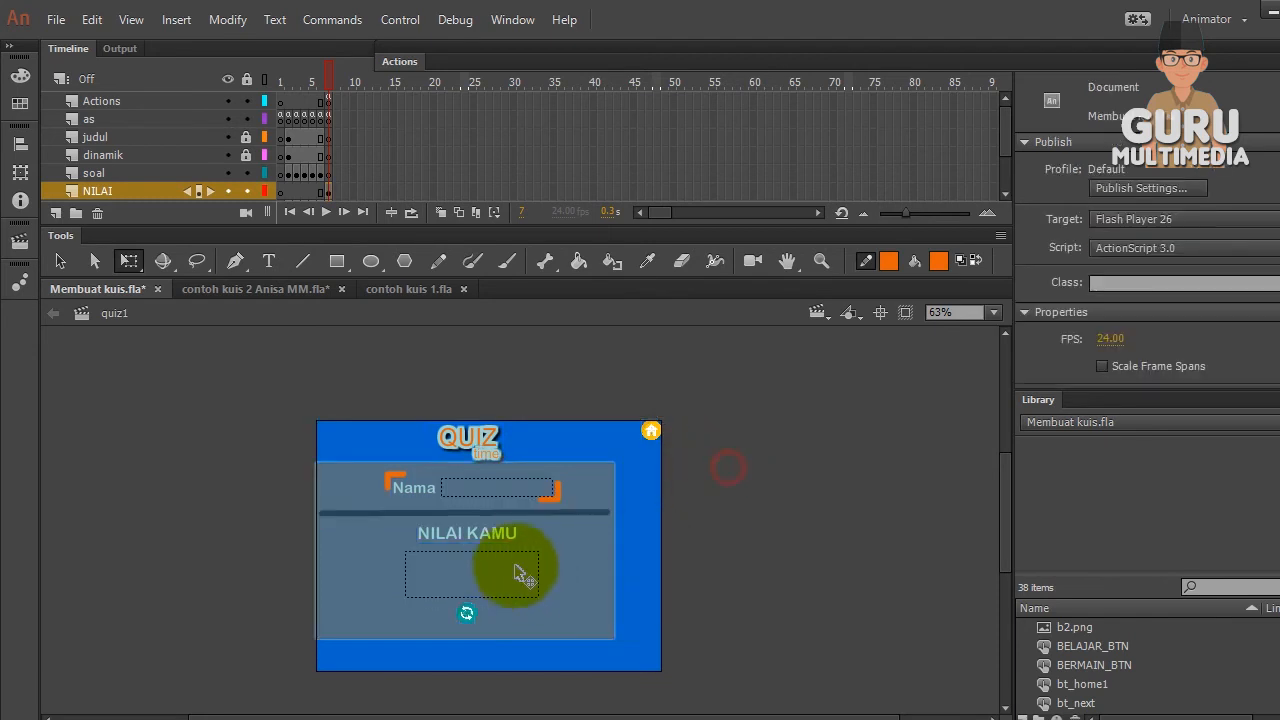
Enlarge frame 7's score panel and its contents to about 545 by 322 px and position it below the QUIZ title at X 2.55
scroll(517, 567, "up", 2)
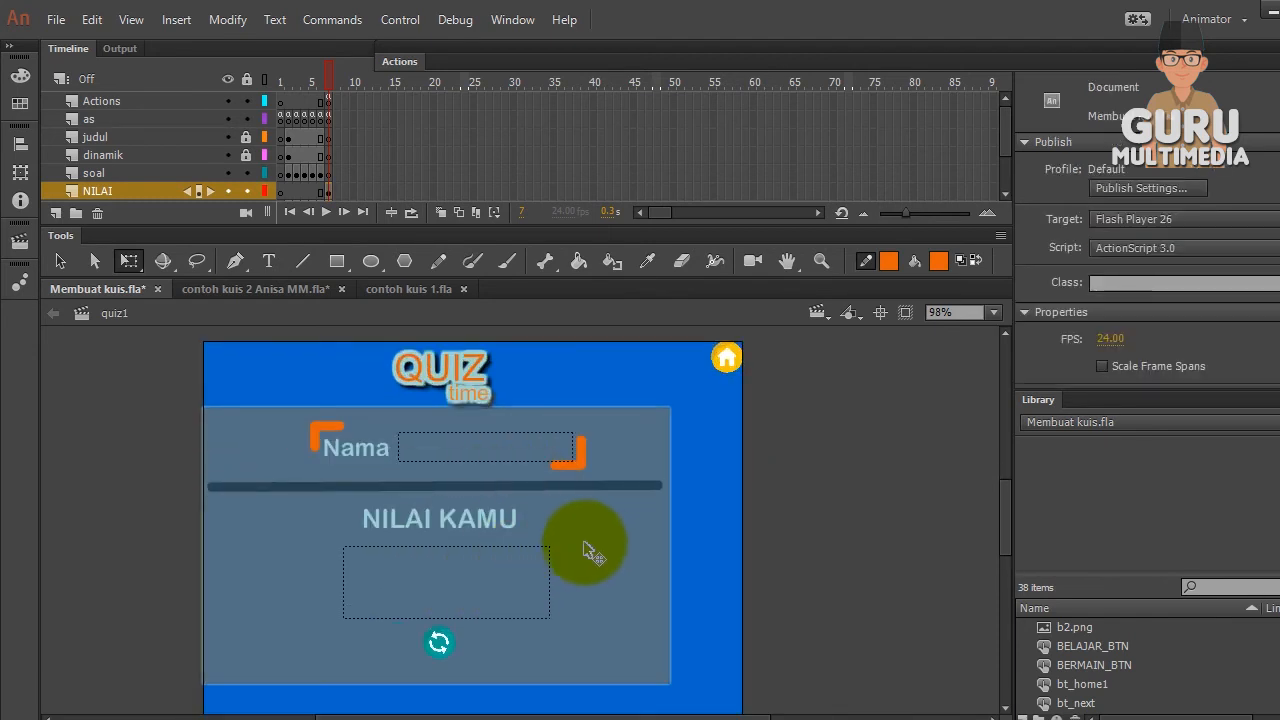
scroll(665, 578, "down", 2)
scroll(663, 560, "down", 1)
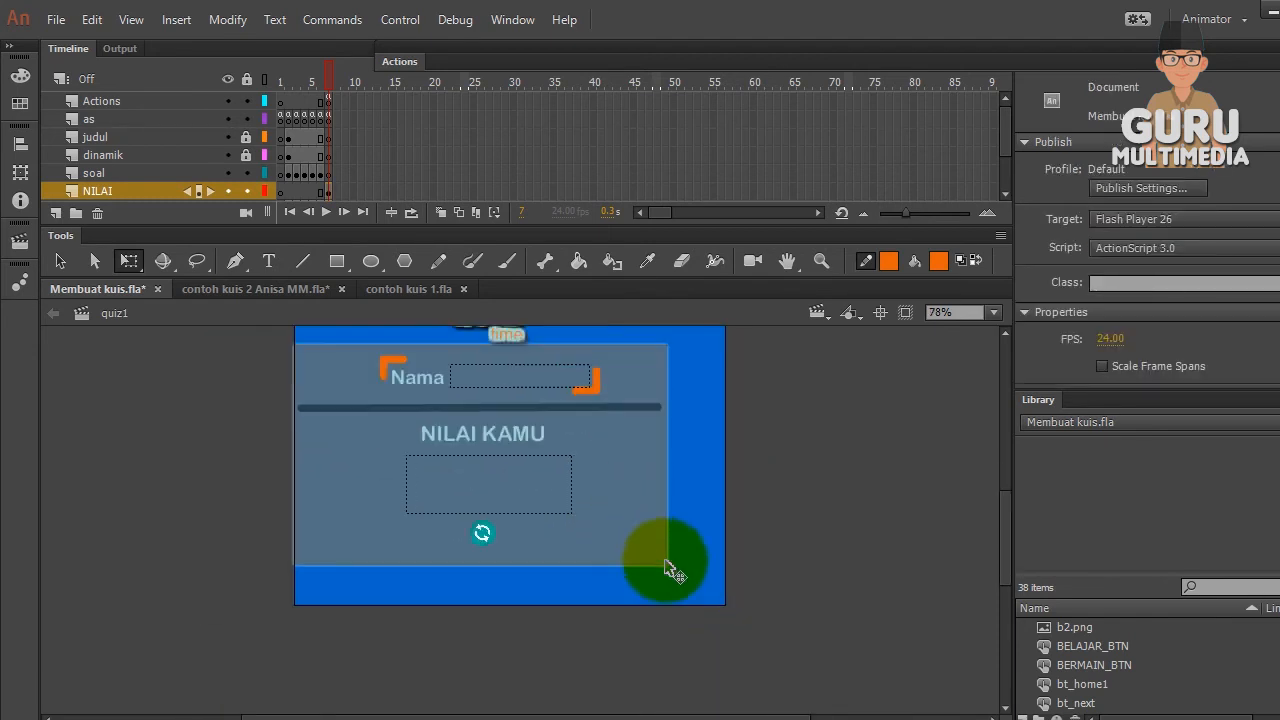
left_click_drag(777, 614, 220, 338)
left_click_drag(540, 436, 596, 450)
left_click_drag(691, 563, 721, 585)
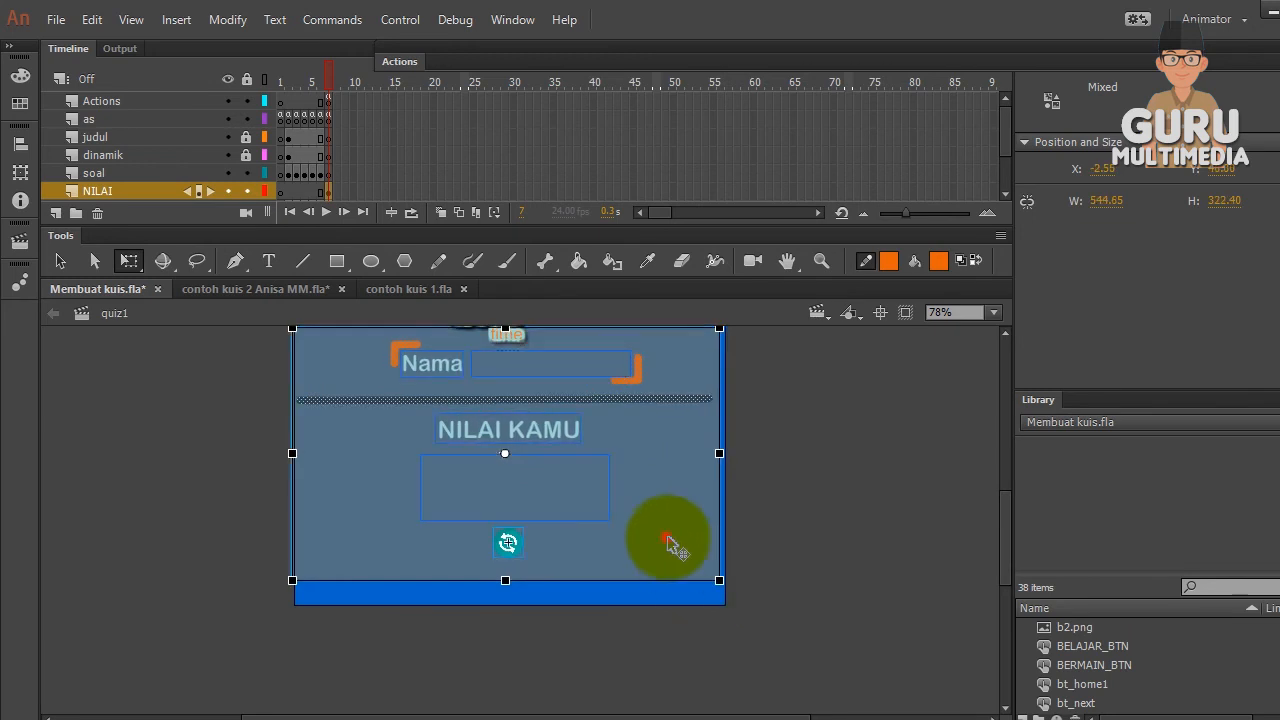
scroll(668, 545, "up", 3)
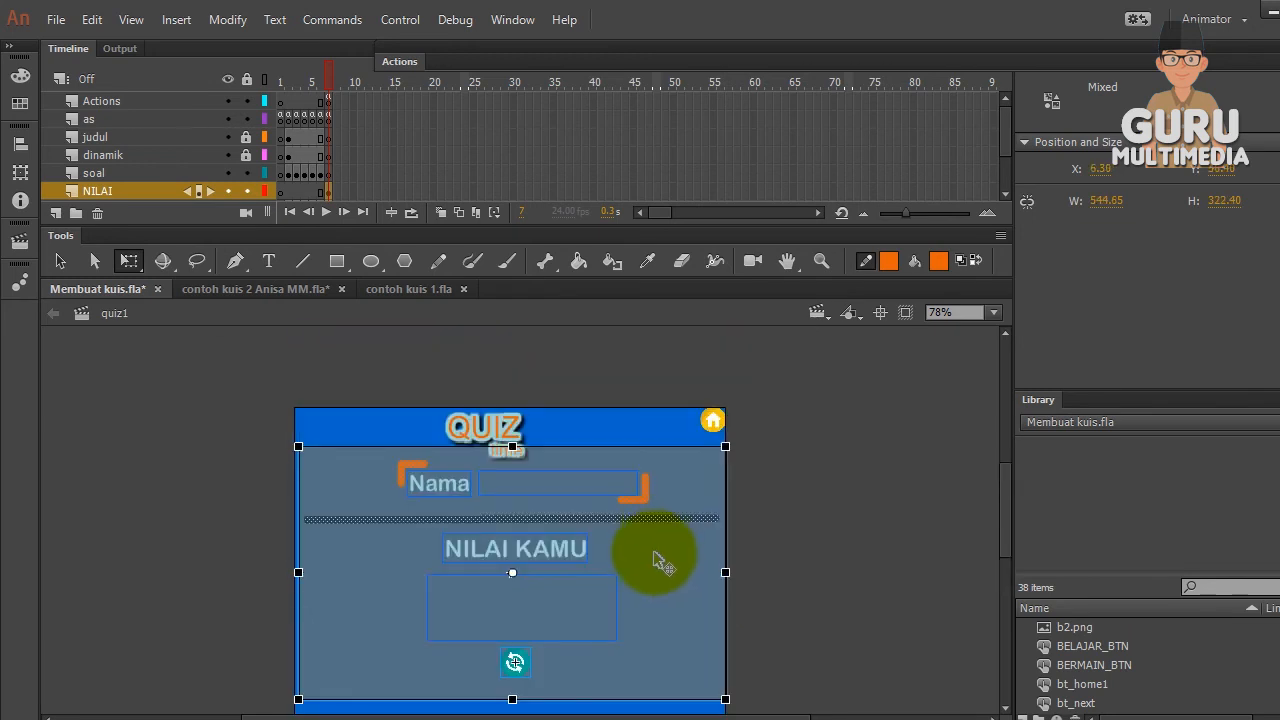
key("Left")
key("Left")
key("Left")
key("Left")
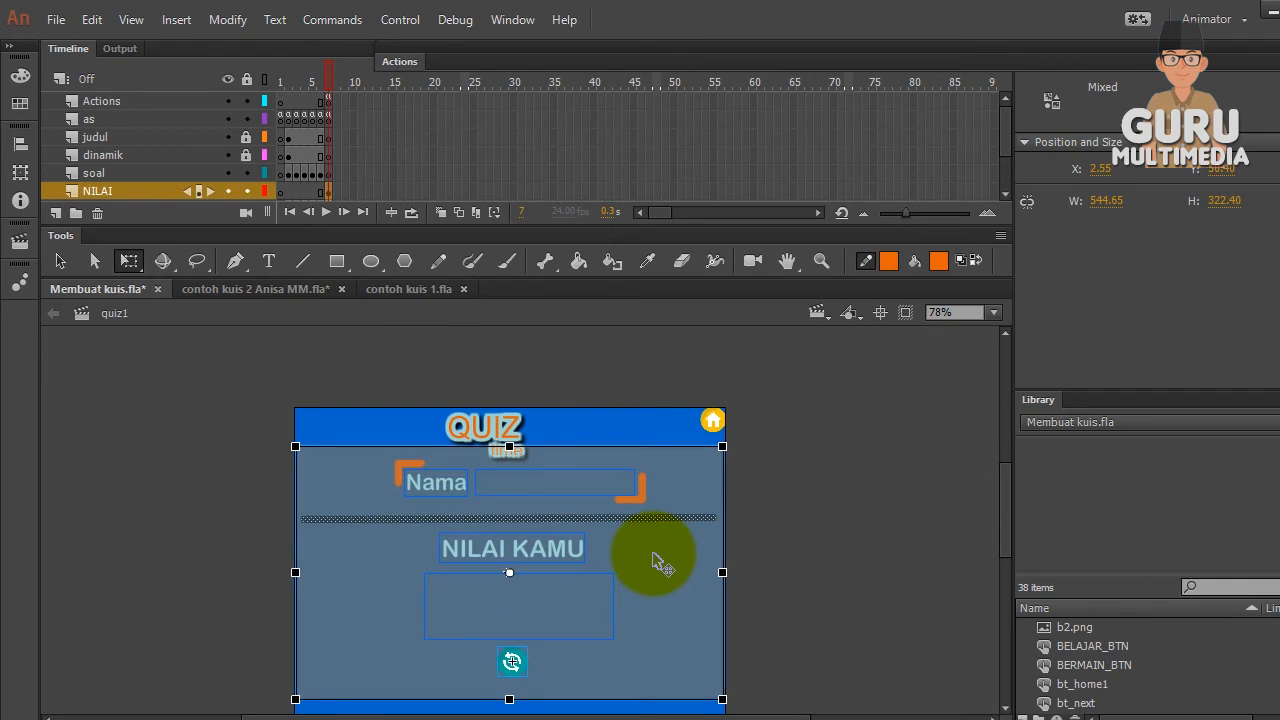
Move frame 7's home button down onto the upper-right part of the score panel, at about X 517.40, Y 72.30
left_click(796, 542)
left_click(712, 422)
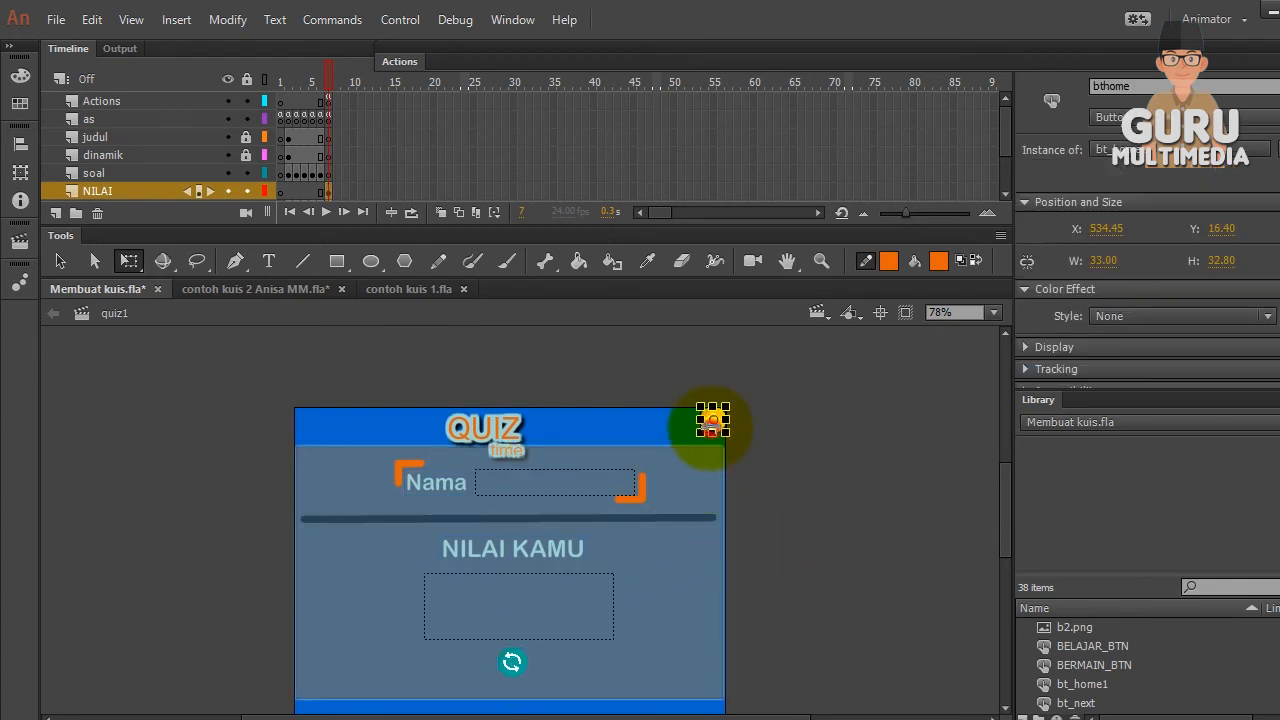
scroll(712, 422, "down", 1)
left_click(60, 261)
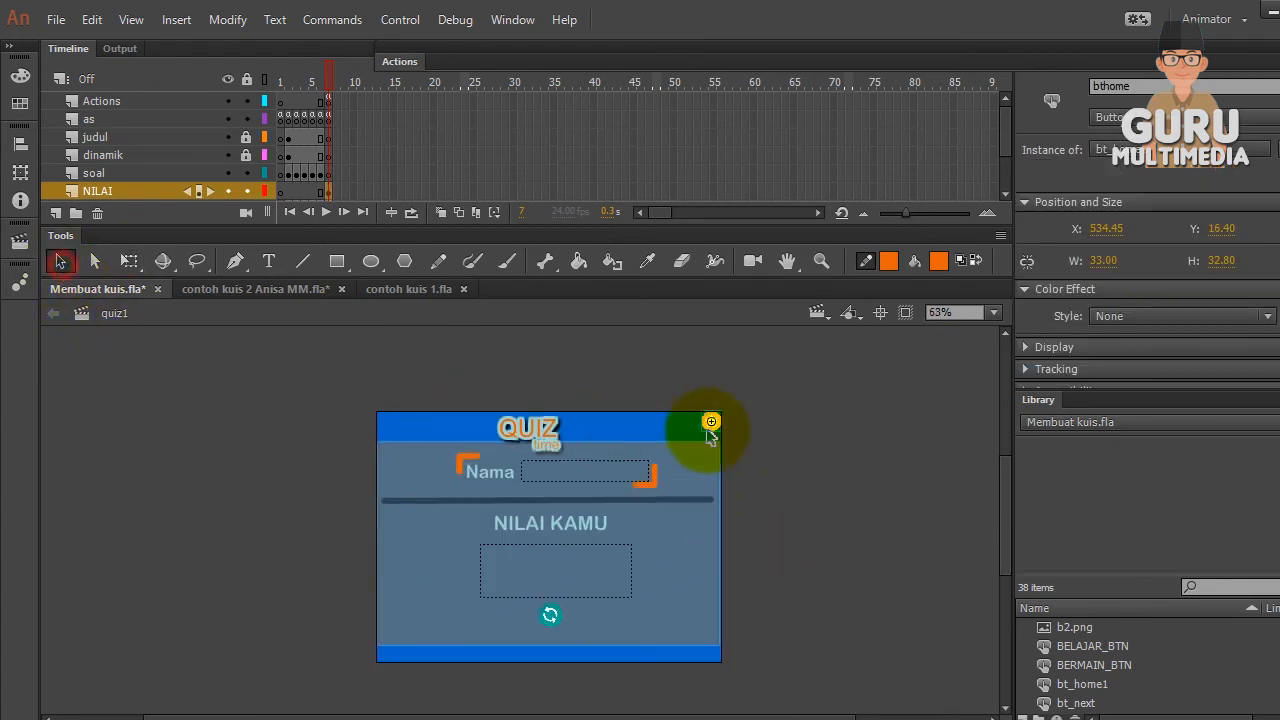
left_click_drag(713, 423, 697, 478)
scroll(695, 470, "up", 2)
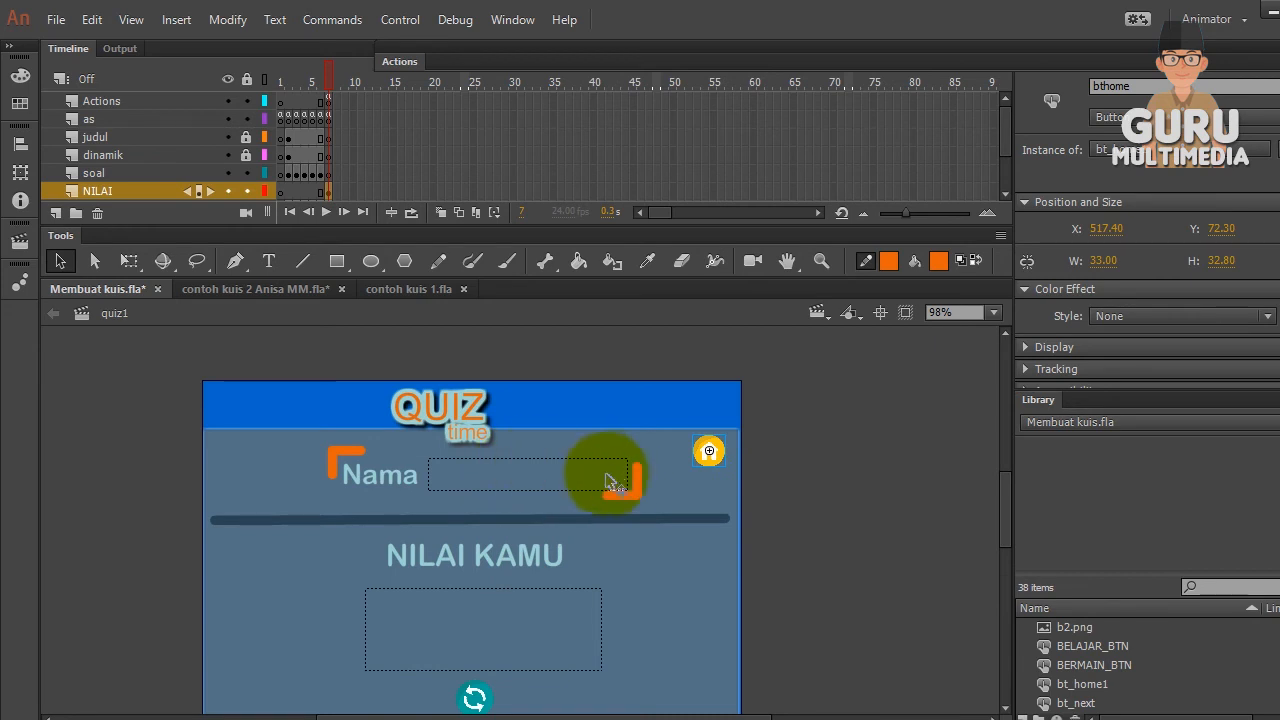
scroll(612, 476, "down", 2)
scroll(620, 473, "up", 2)
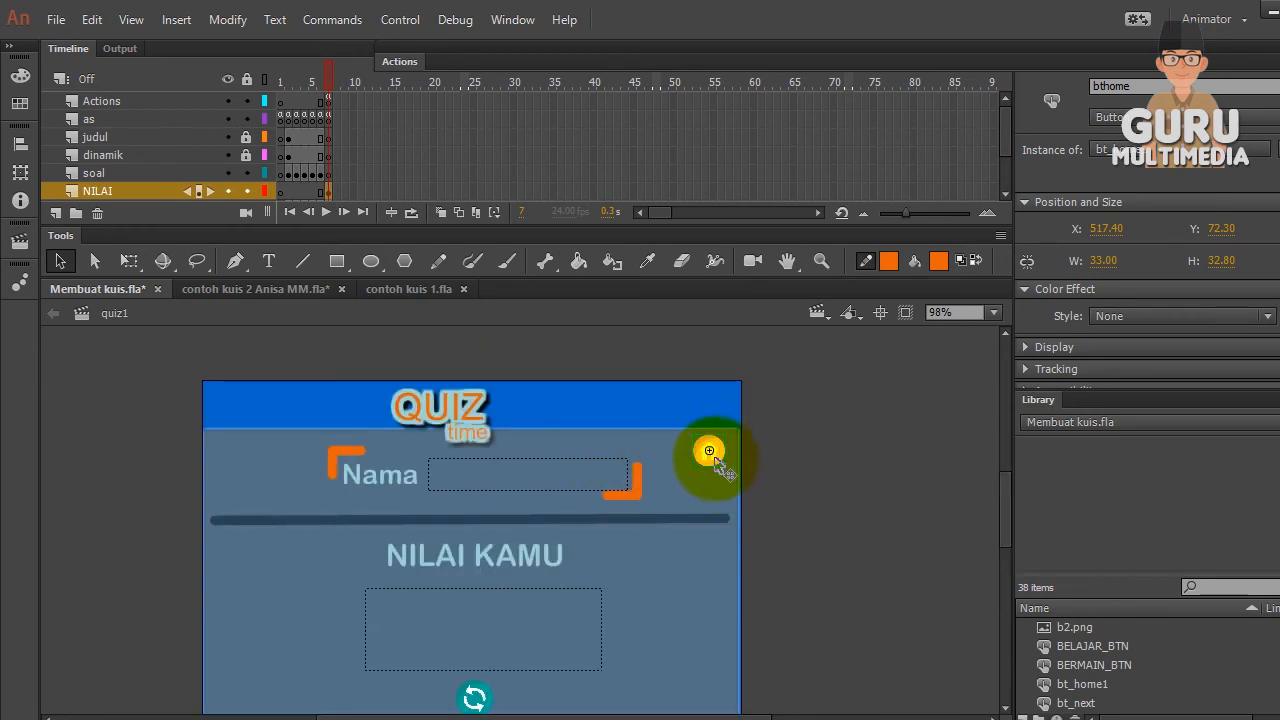
double_click(1095, 86)
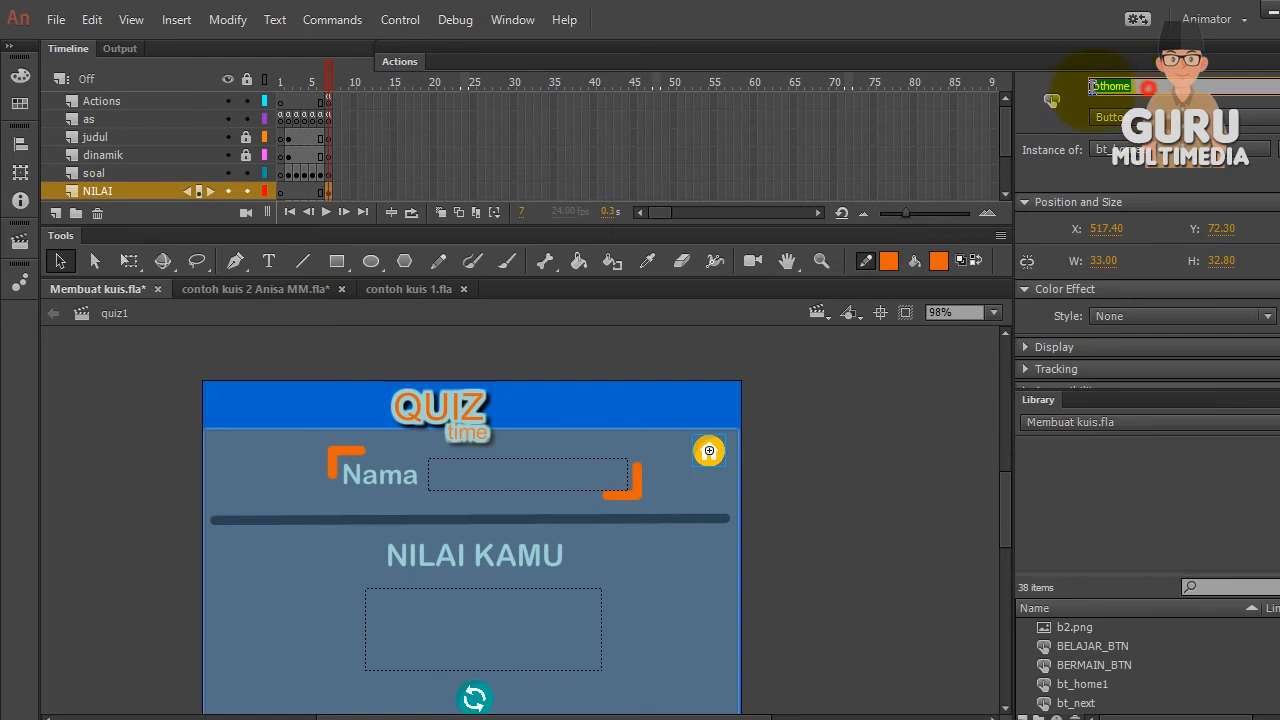
left_click(826, 518)
scroll(672, 538, "down", 2)
scroll(672, 538, "up", 2)
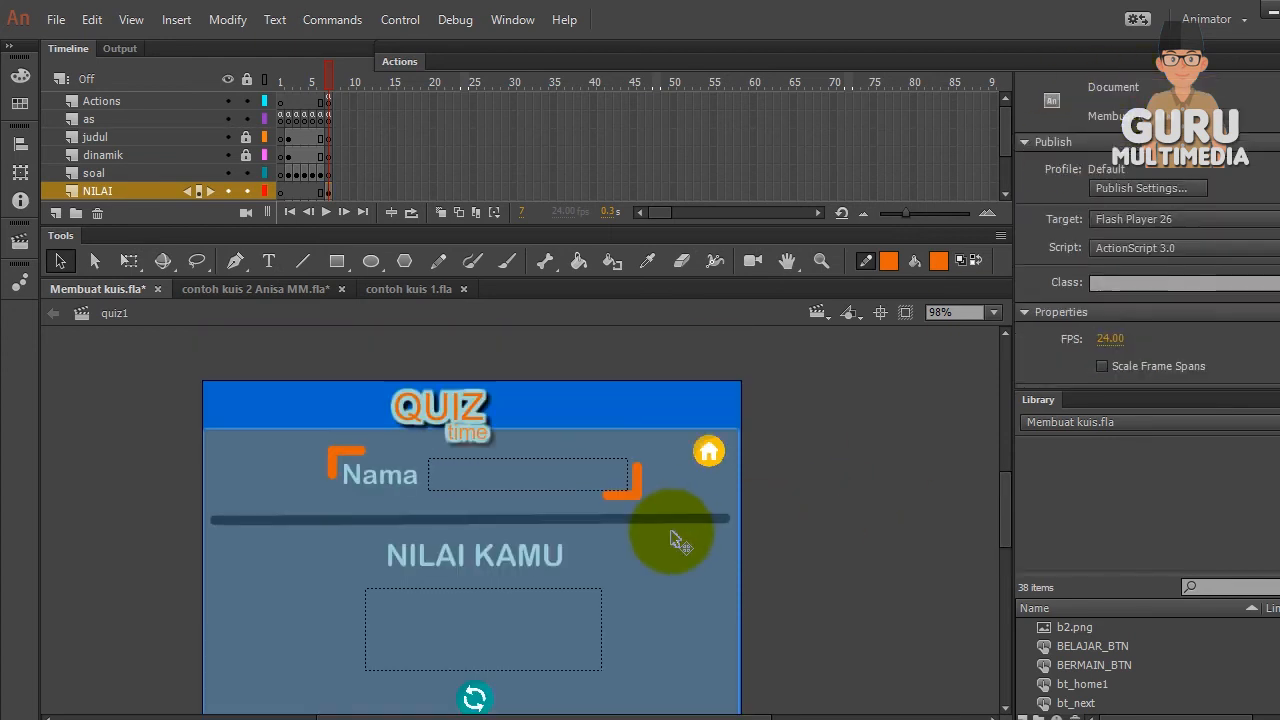
Test the movie from the intro through to the main menu, try the BERMAIN button, and close the preview
left_click(284, 119)
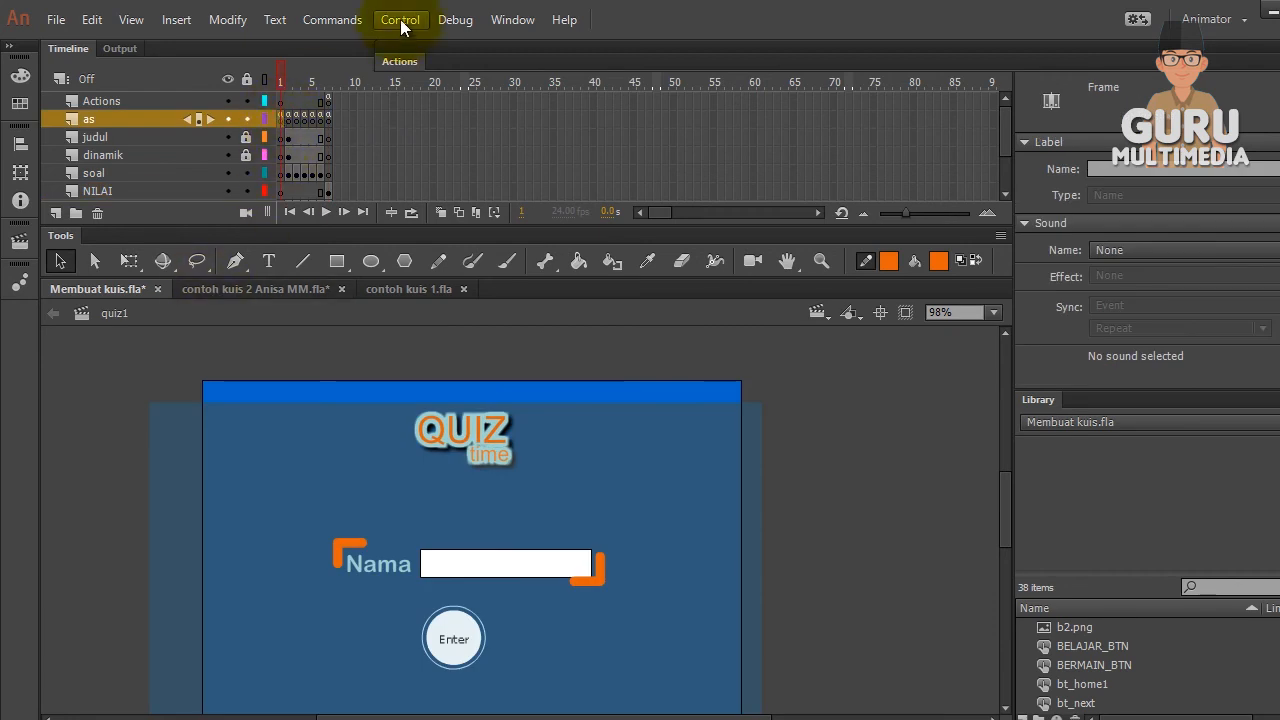
left_click(399, 20)
left_click(476, 211)
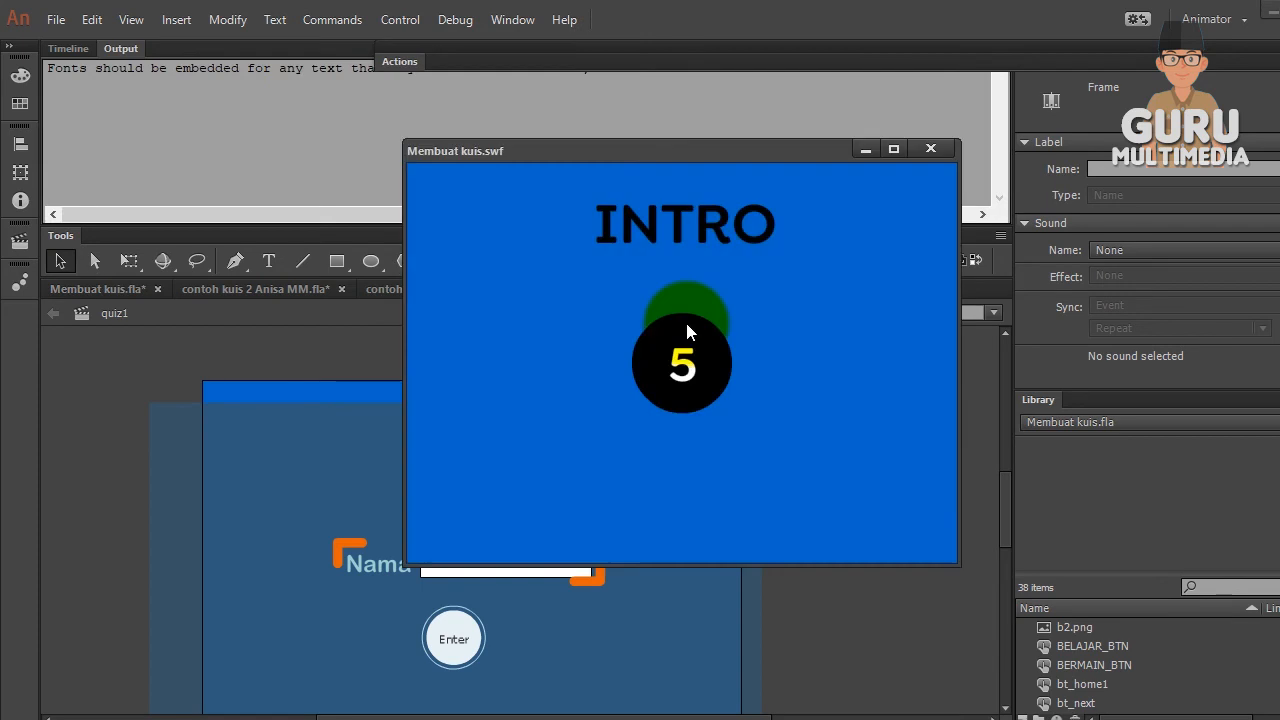
left_click(714, 357)
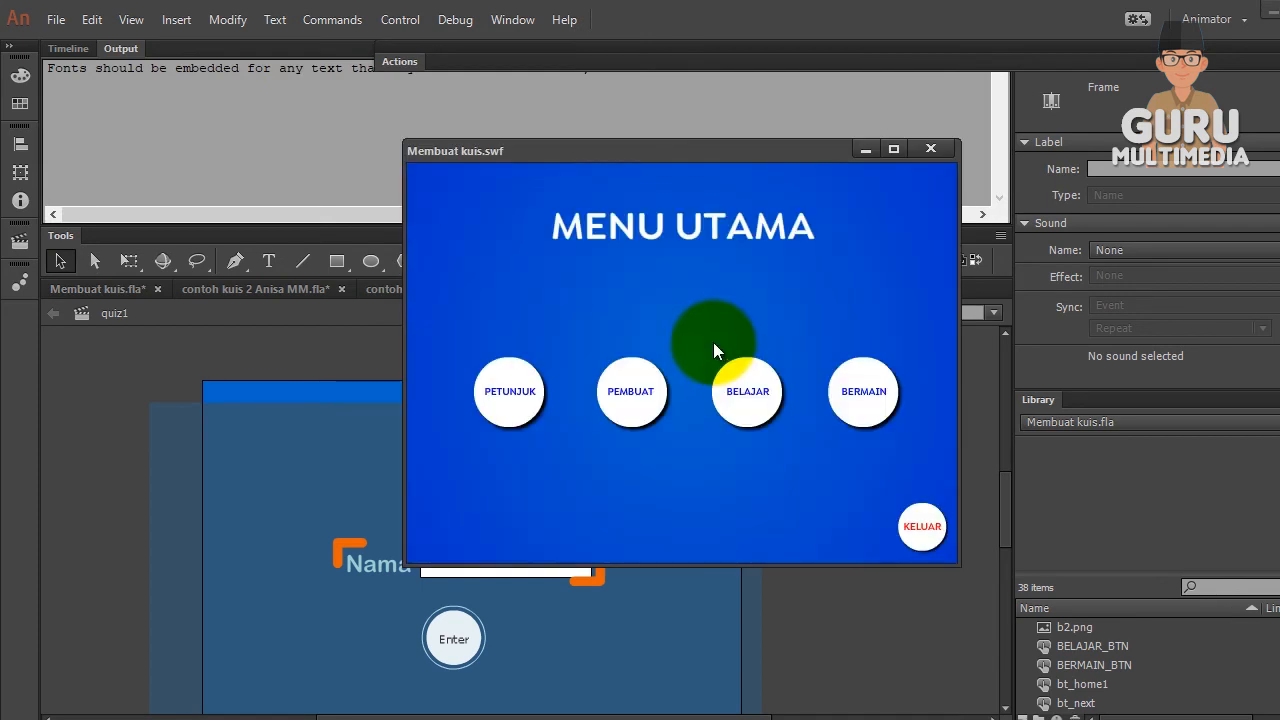
left_click(882, 404)
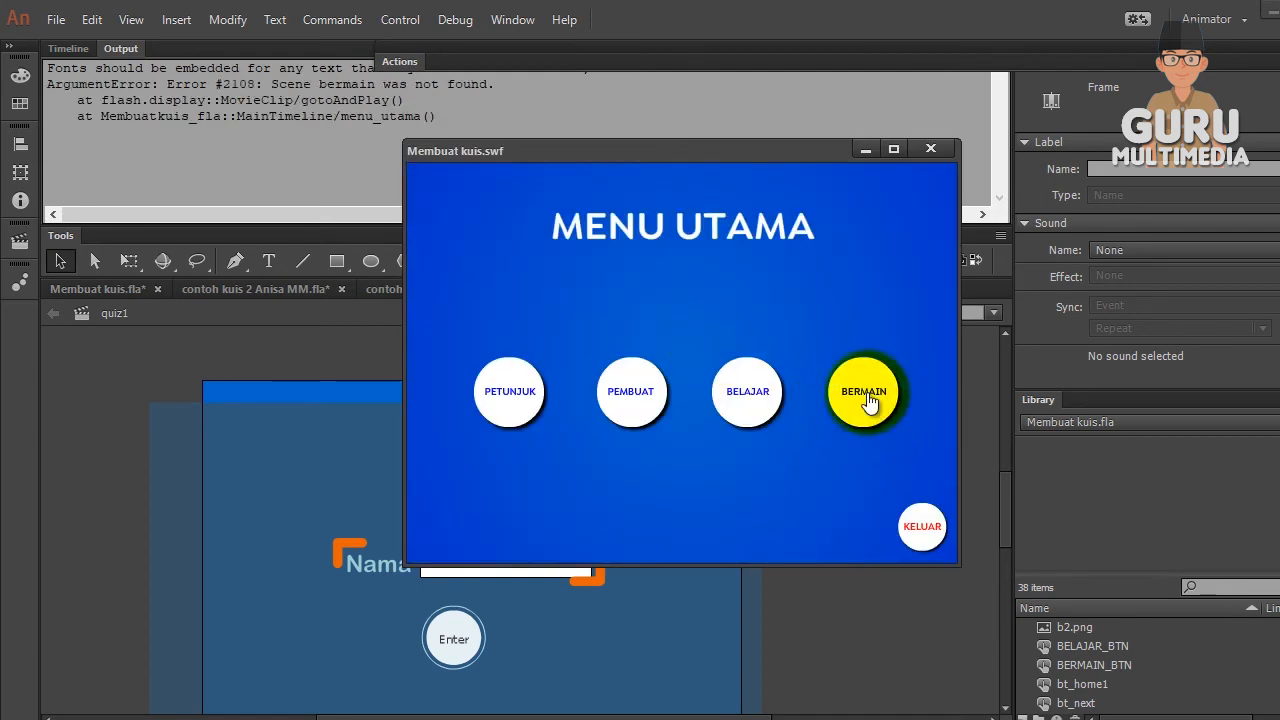
left_click(868, 403)
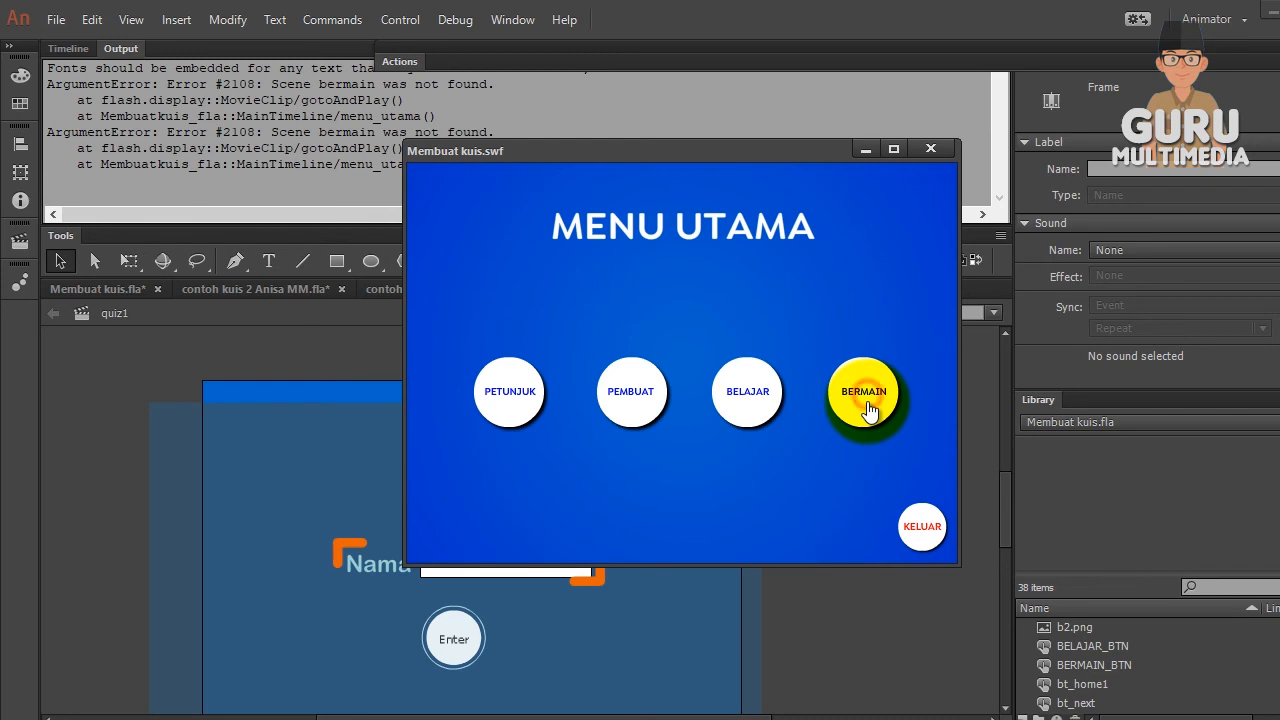
left_click(930, 148)
In the menu utama scene's frame 1 script on the as layer, change the bermain_btn gotoAndPlay target scene to "QUIZ"
left_click(68, 49)
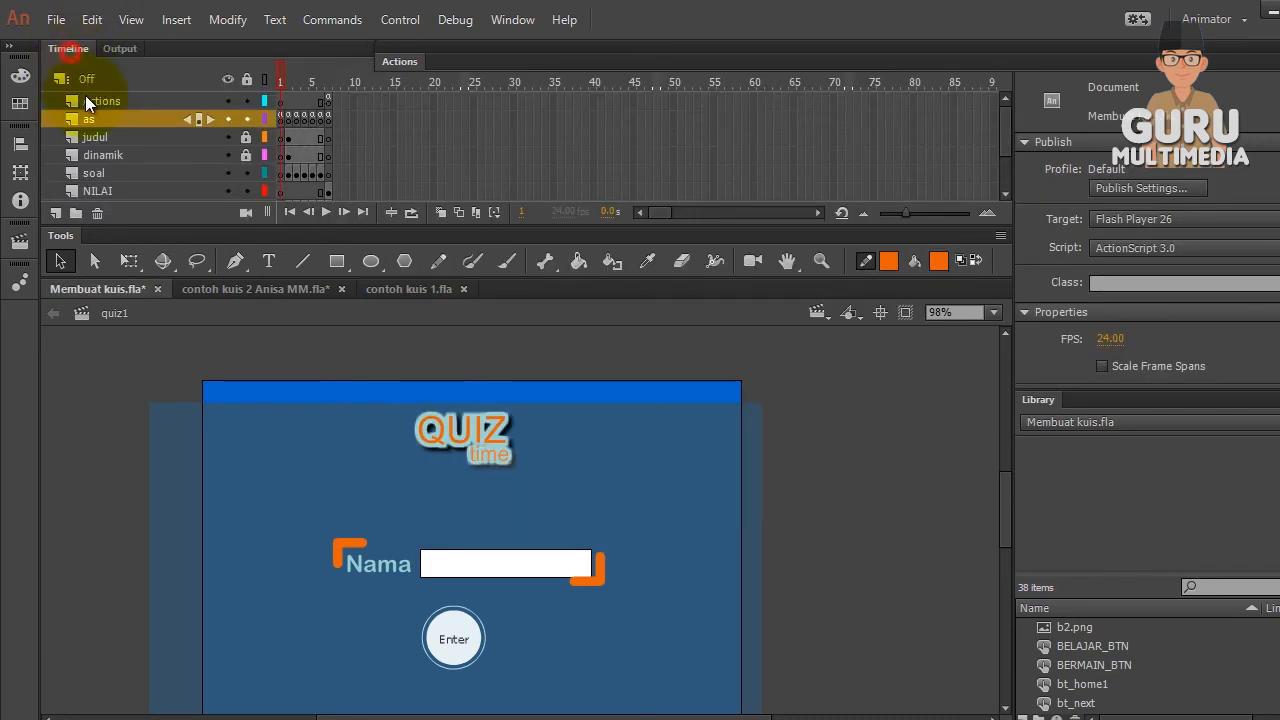
left_click(20, 242)
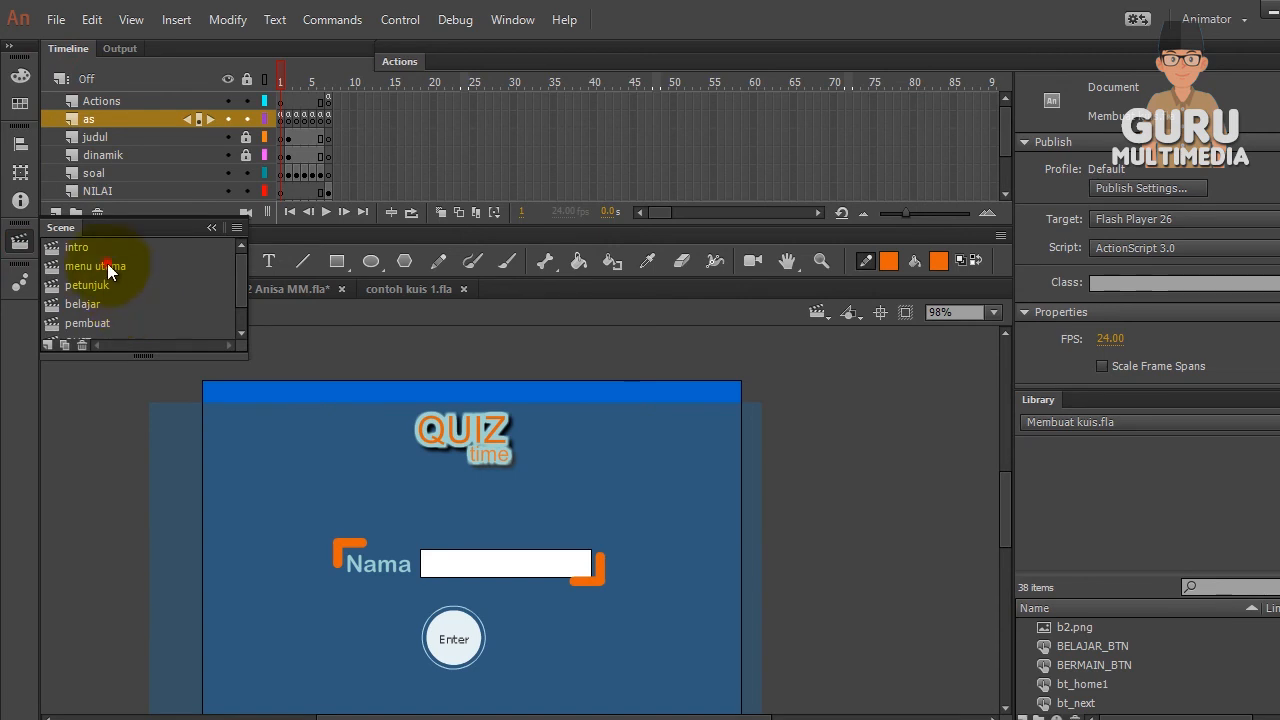
left_click(104, 266)
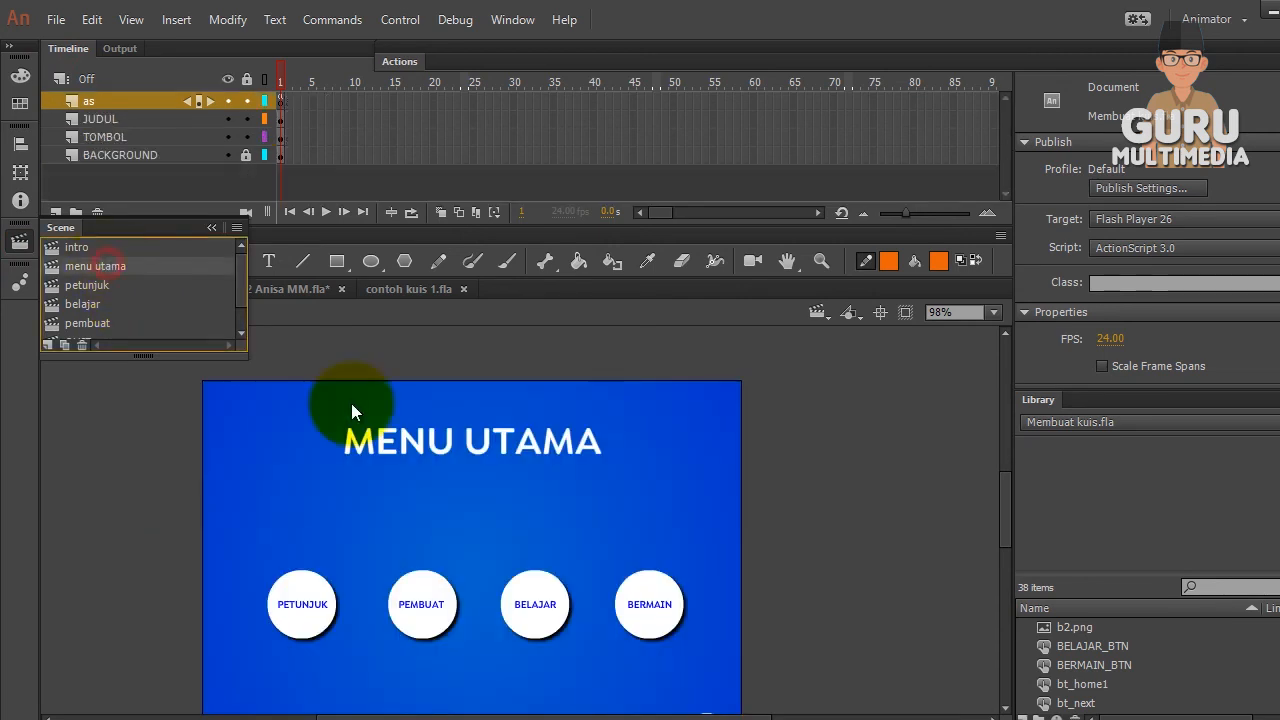
left_click(668, 608)
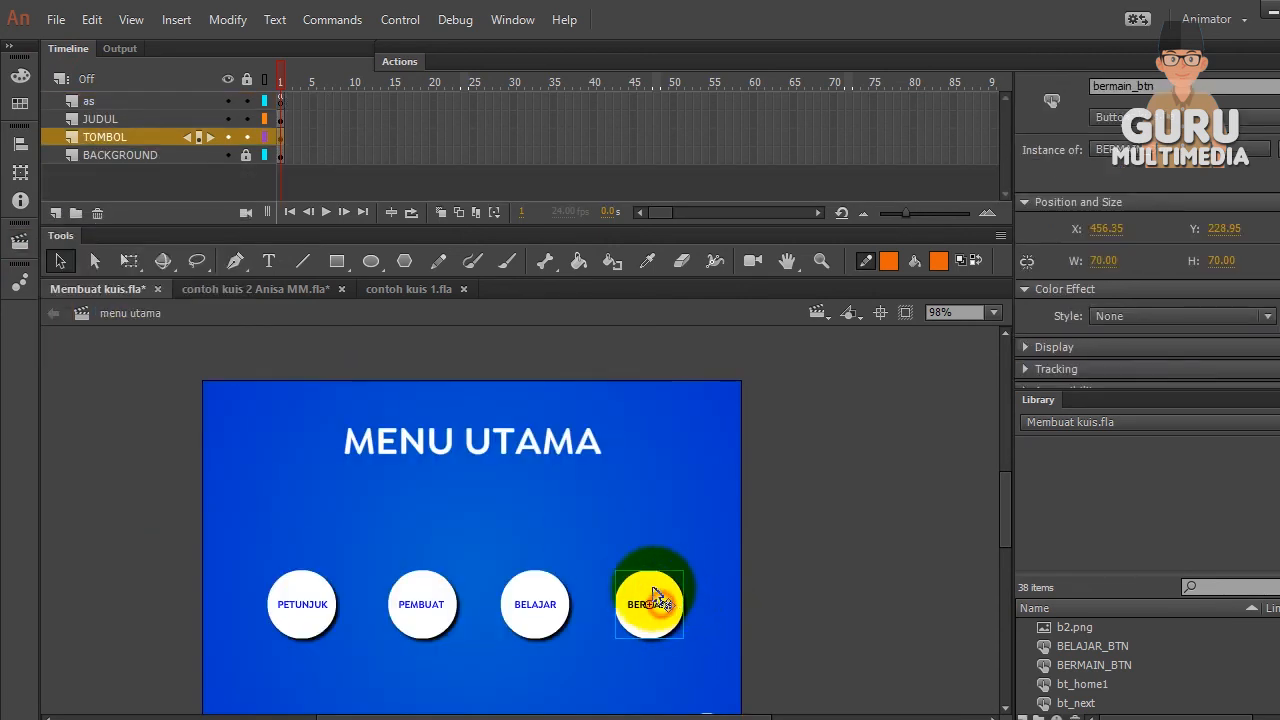
left_click(281, 100)
right_click(280, 100)
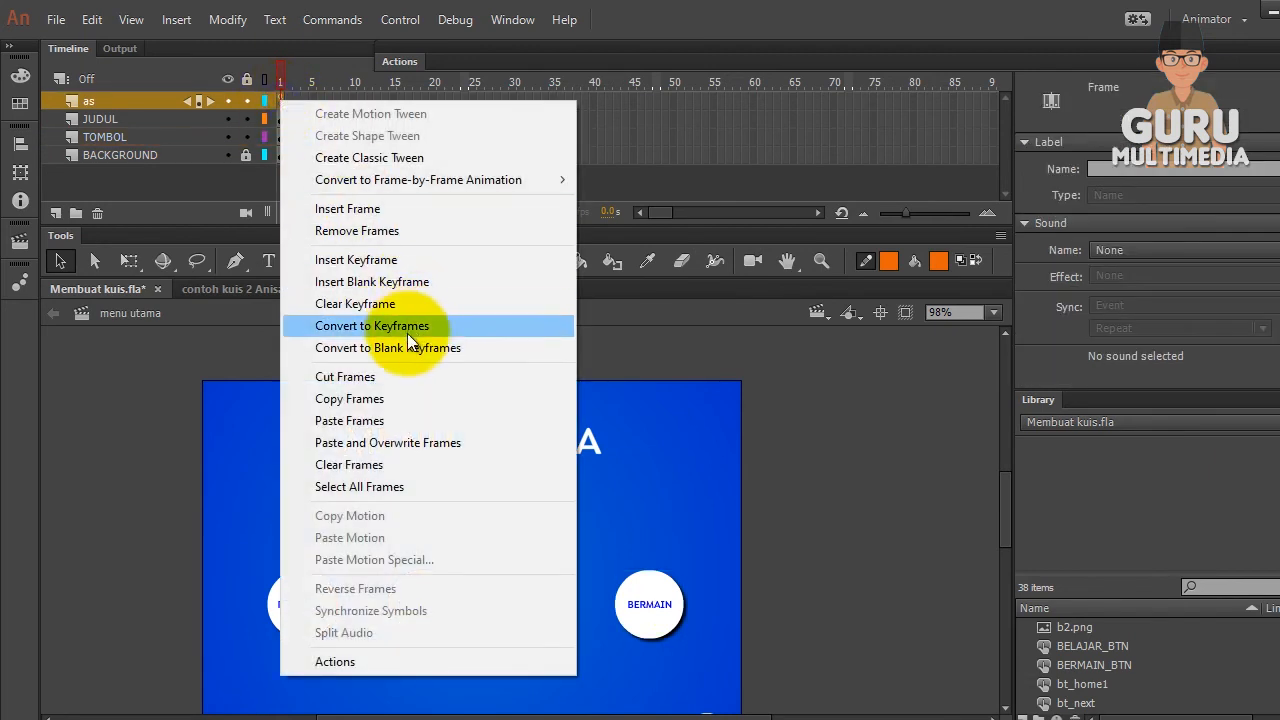
left_click(362, 664)
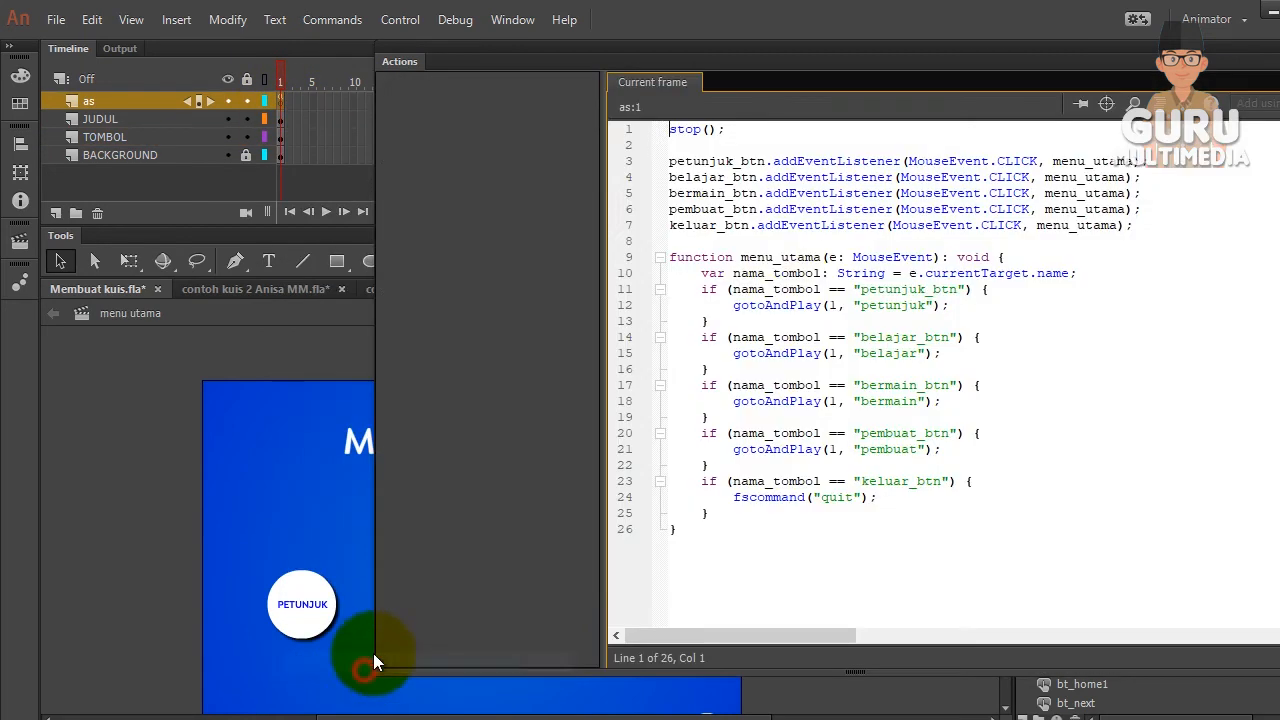
left_click(880, 401)
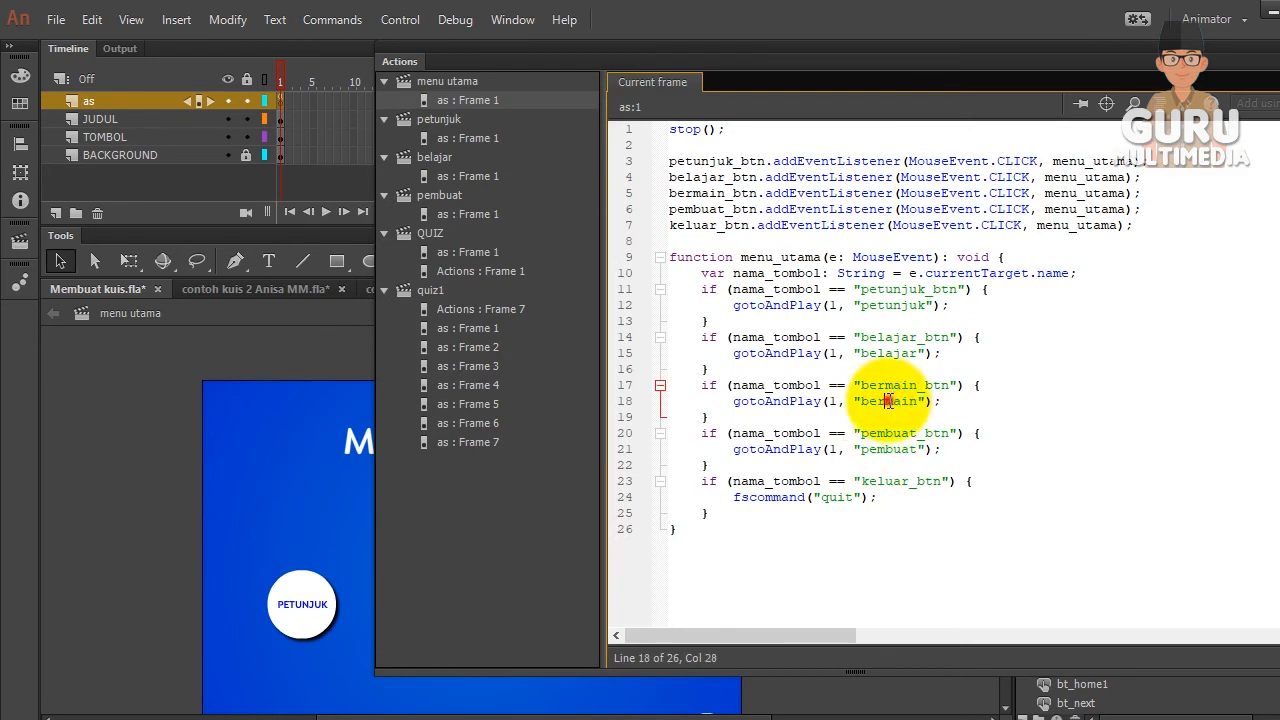
double_click(888, 401)
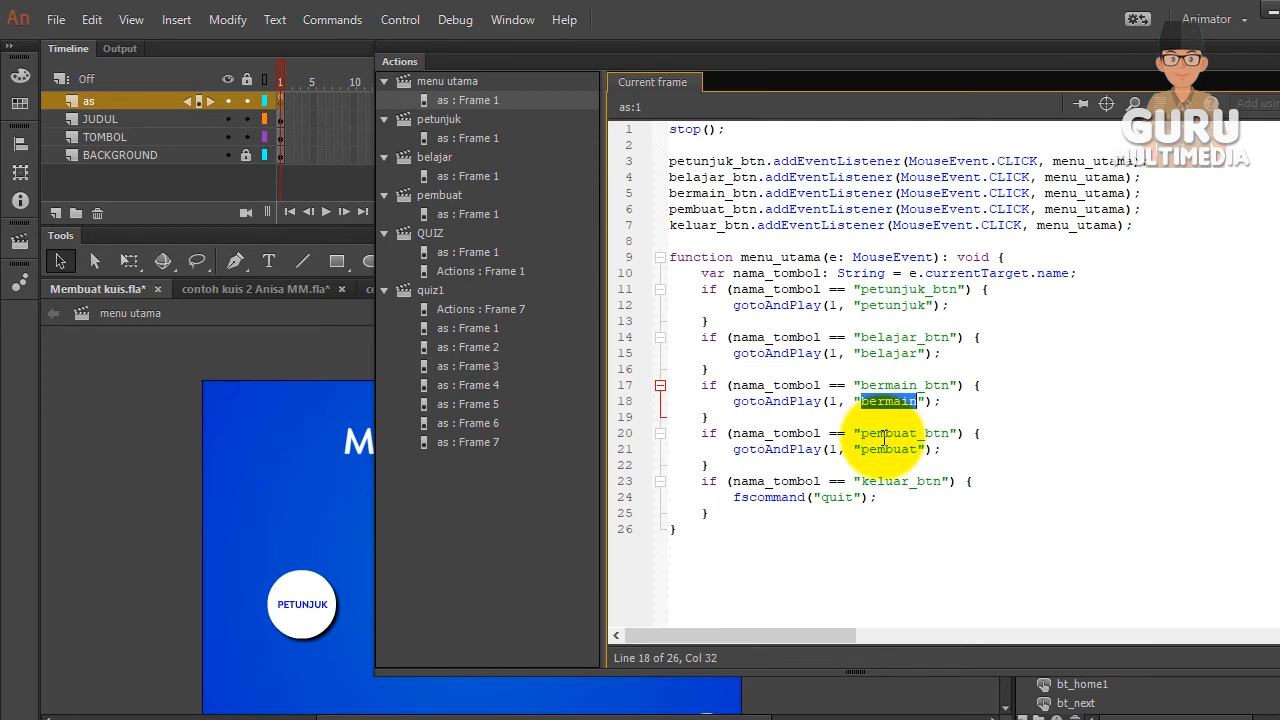
type("q")
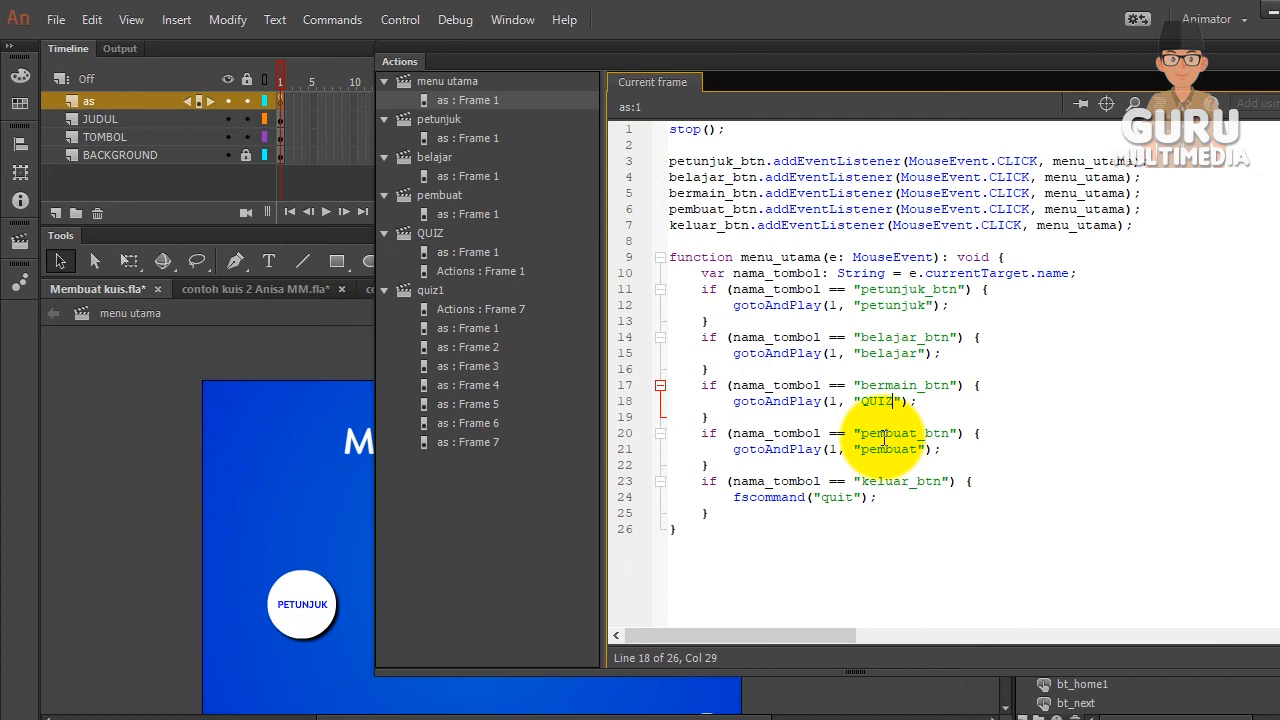
left_click(405, 61)
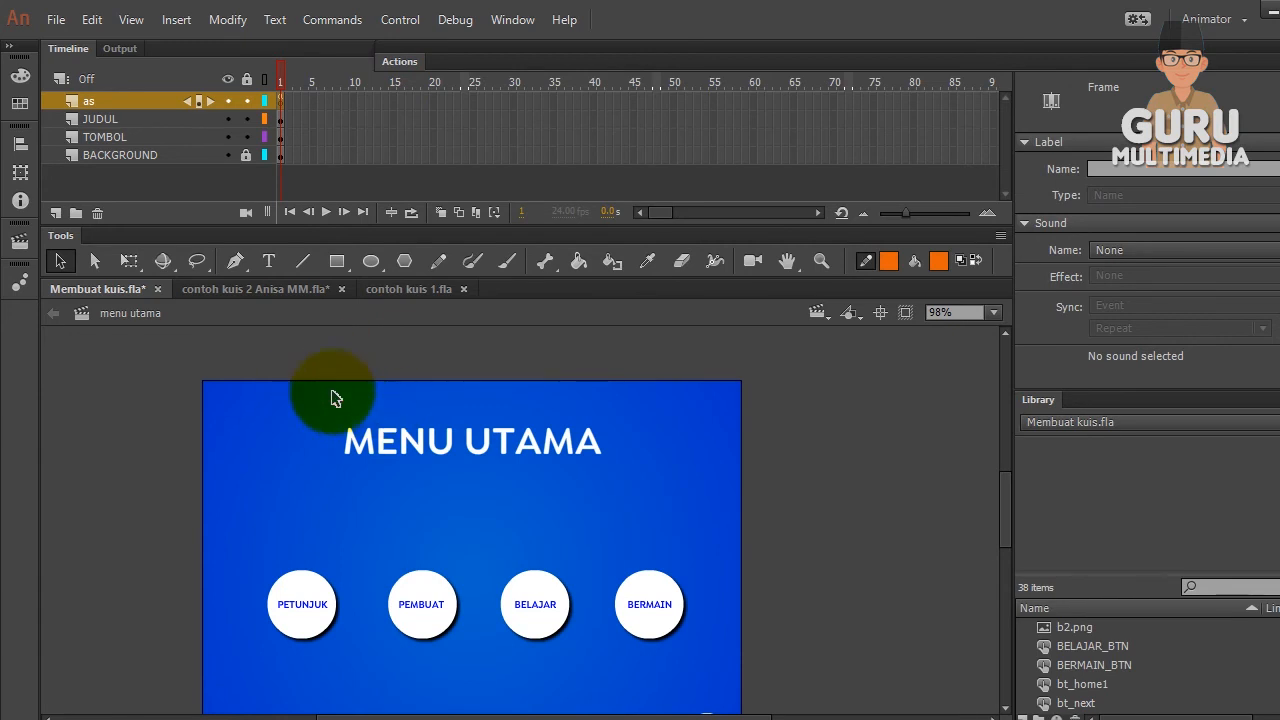
Test the movie again, checking that BERMAIN opens the quiz page and KEMBALI returns to the main menu
left_click(400, 20)
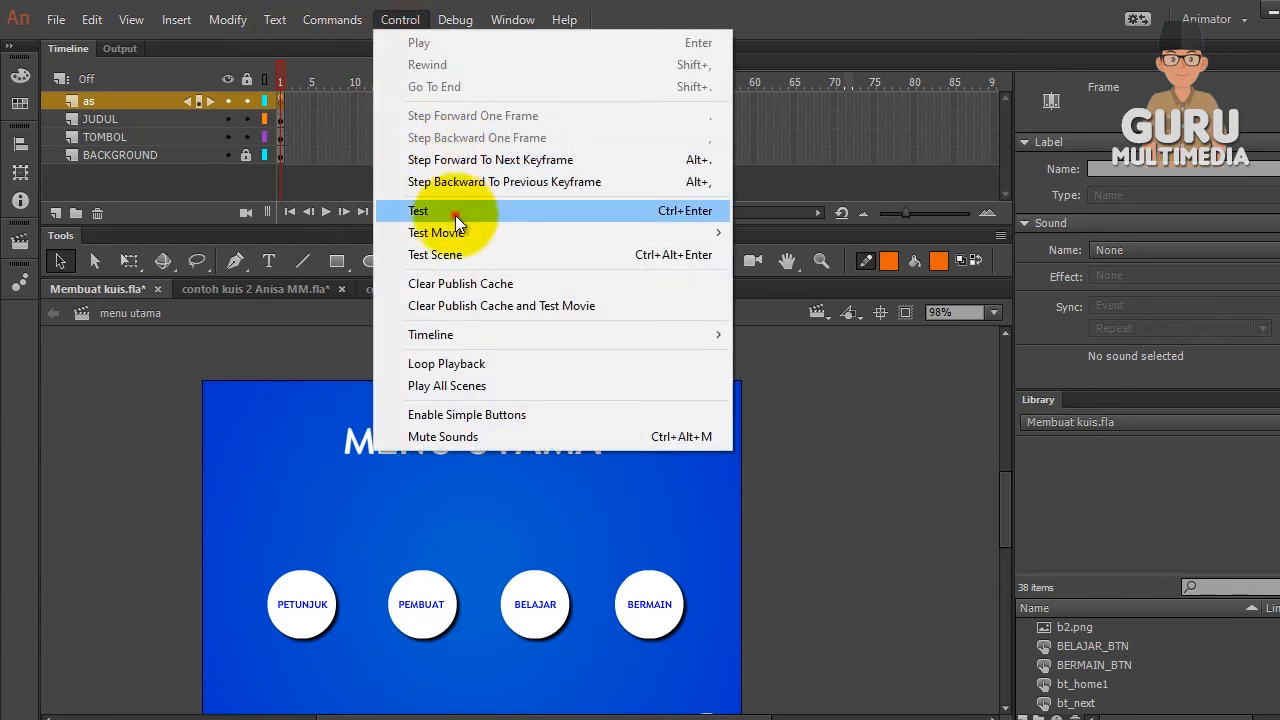
left_click(455, 215)
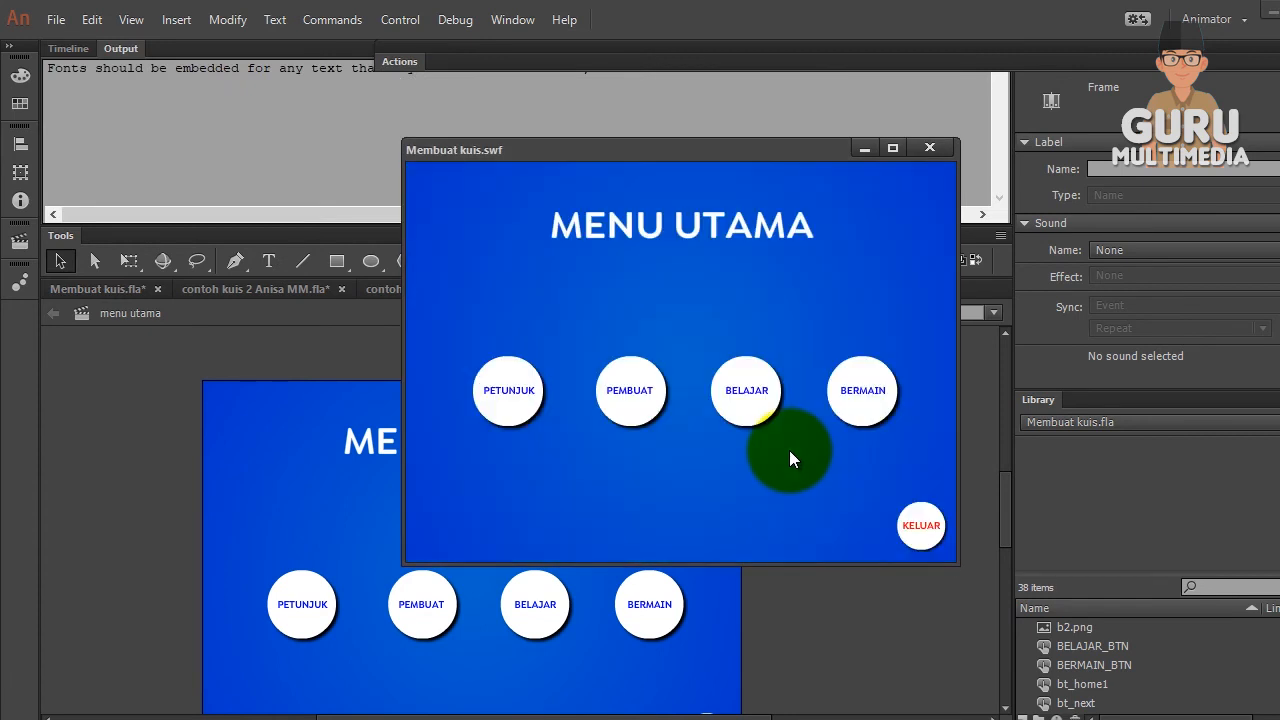
left_click_drag(412, 63, 395, 118)
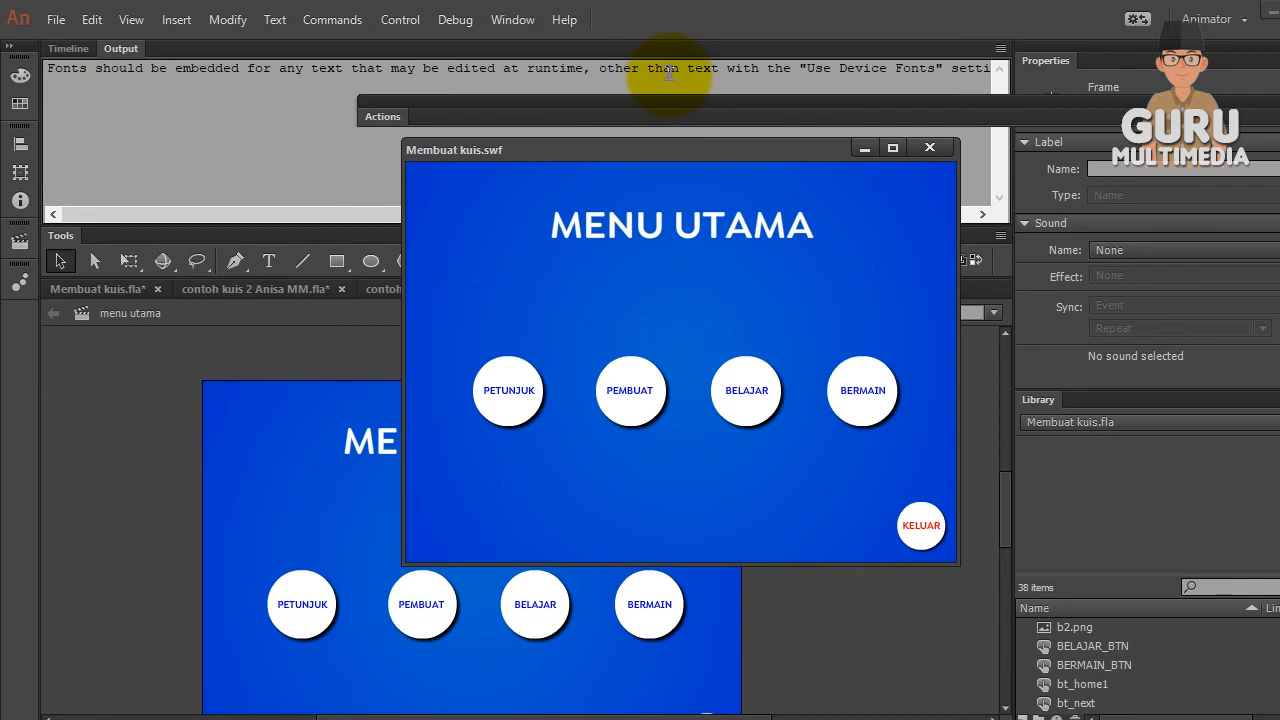
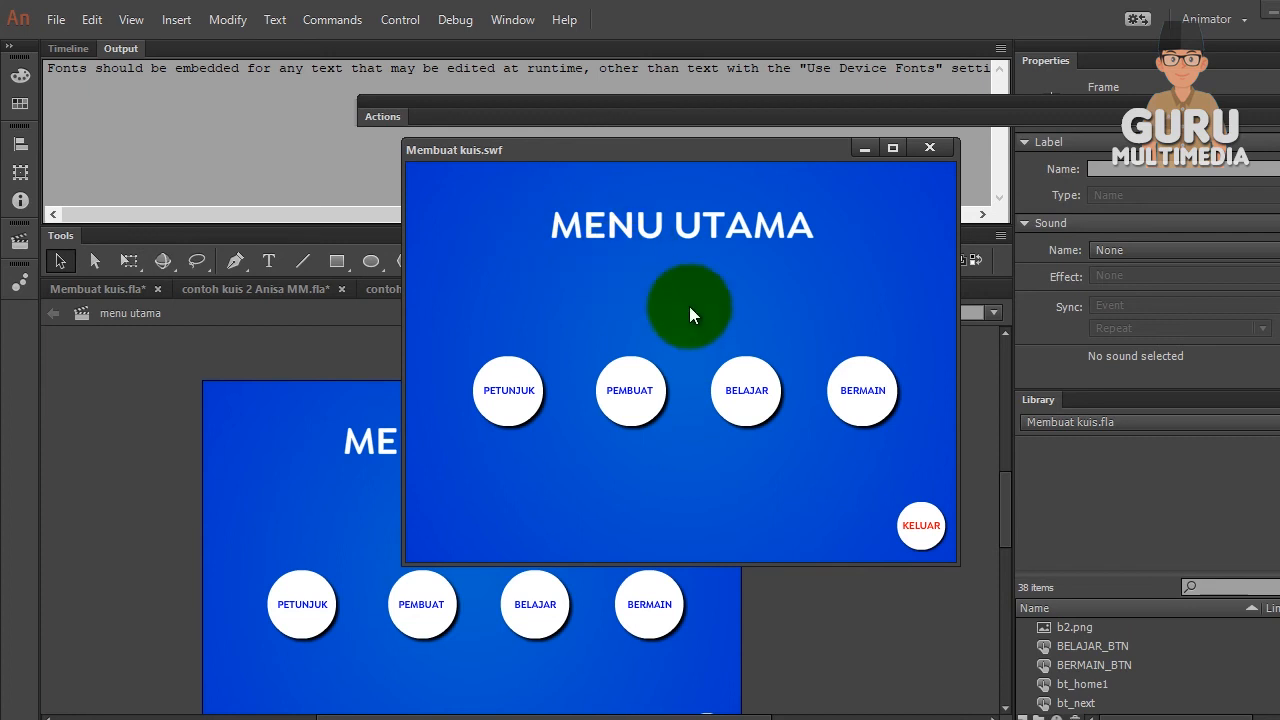
left_click(866, 402)
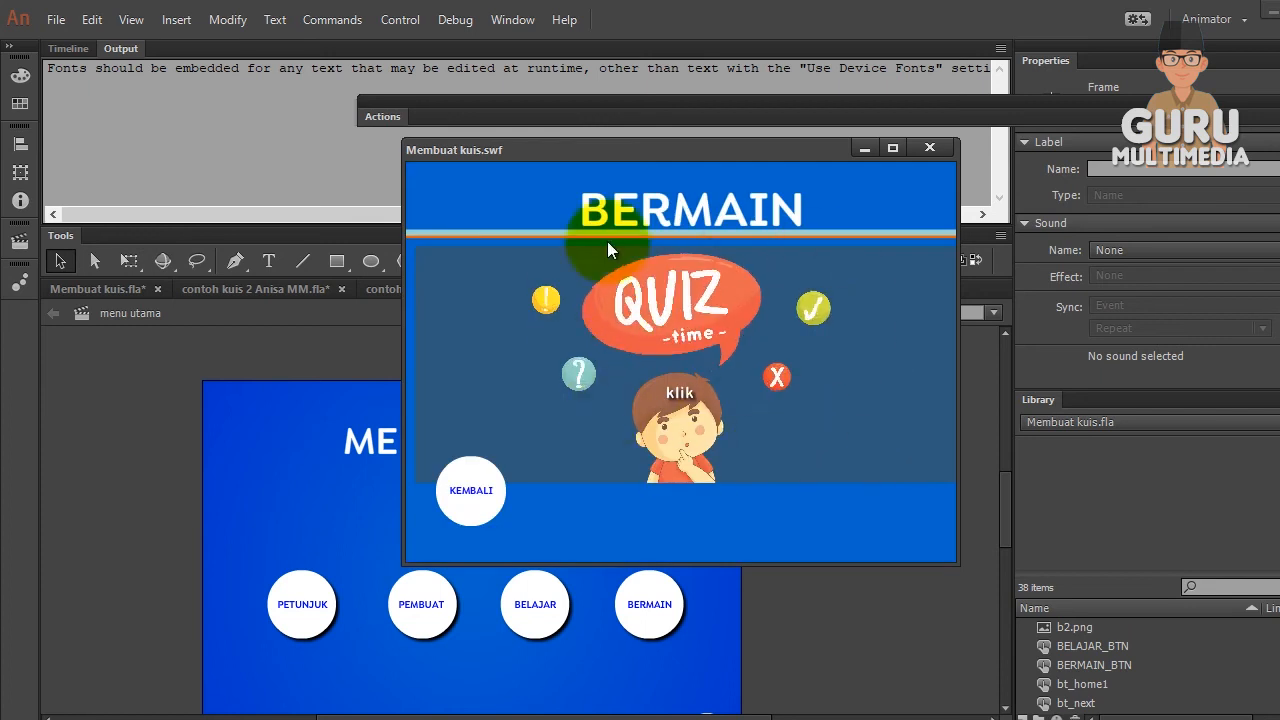
left_click(468, 490)
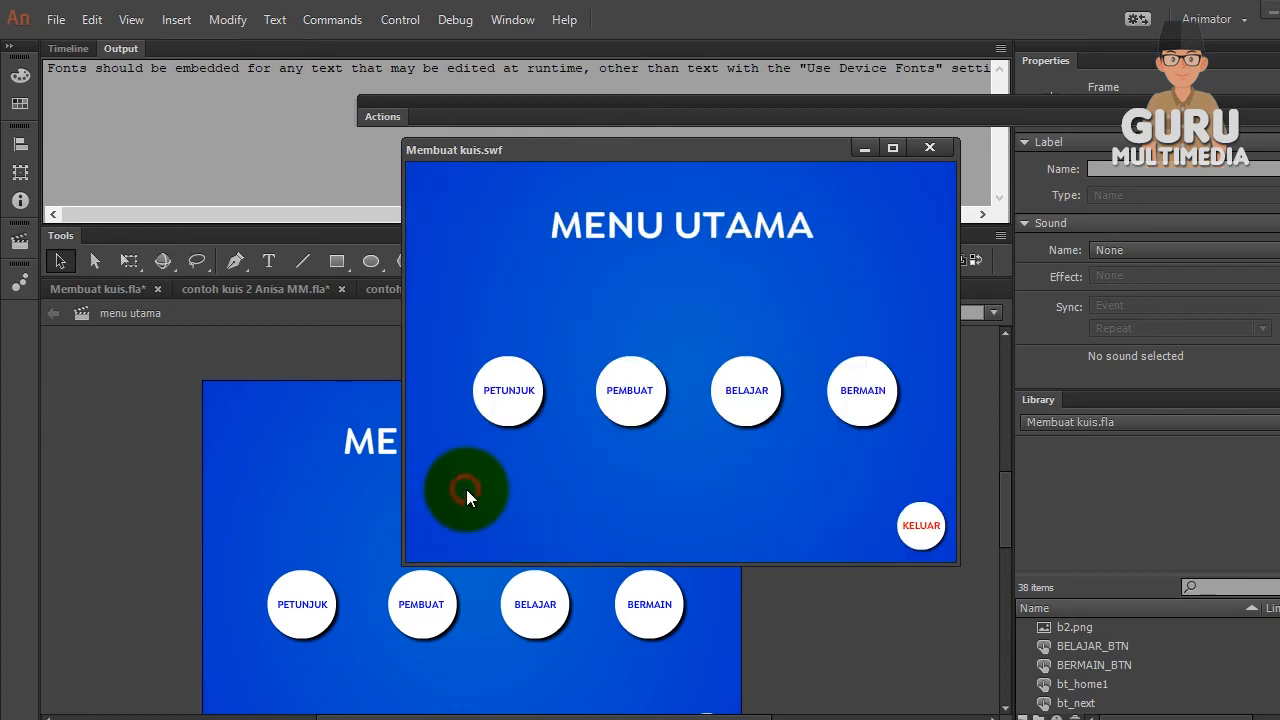
left_click(855, 408)
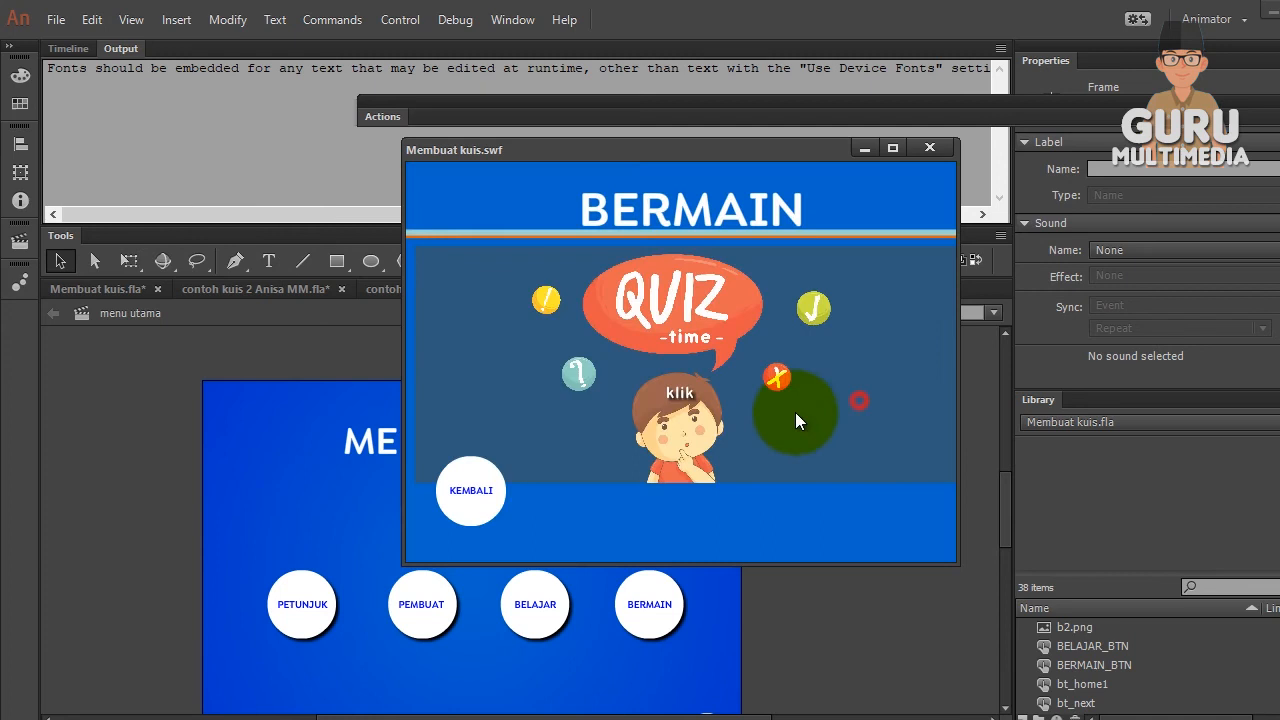
Start the quiz from the BERMAIN page in the test movie, entering a player name
left_click(698, 437)
left_click(727, 350)
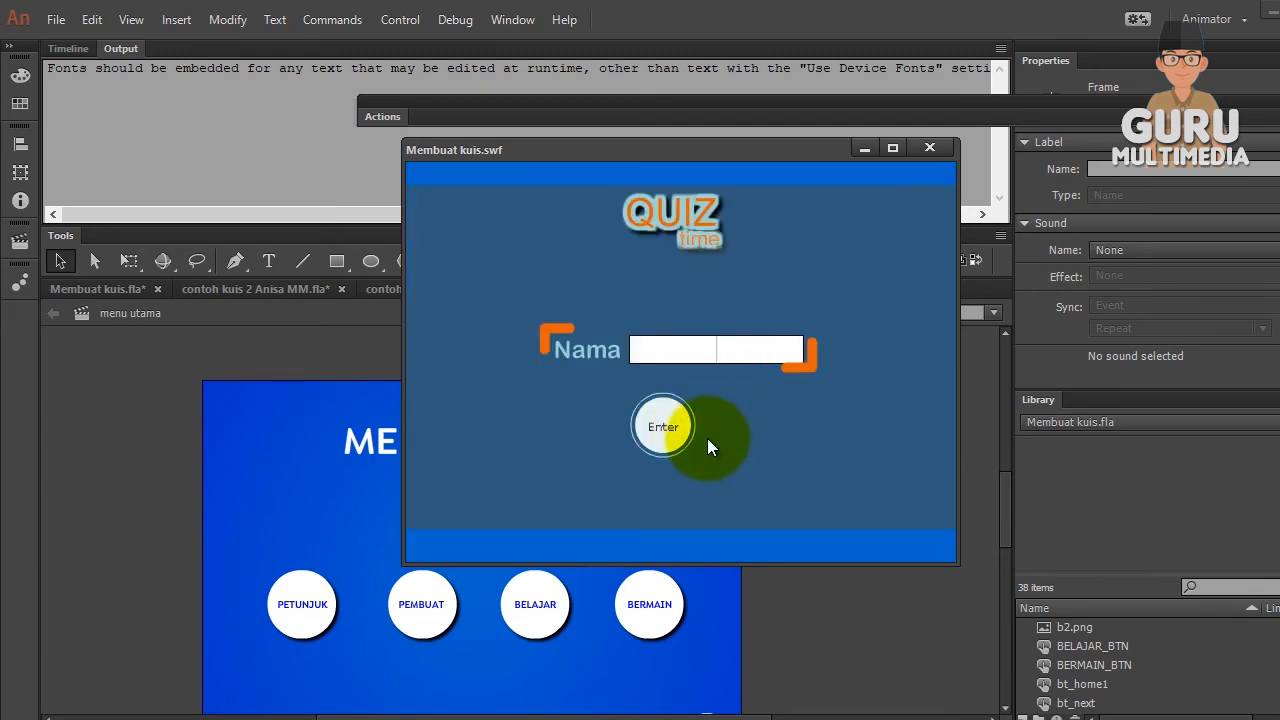
type("AgUS")
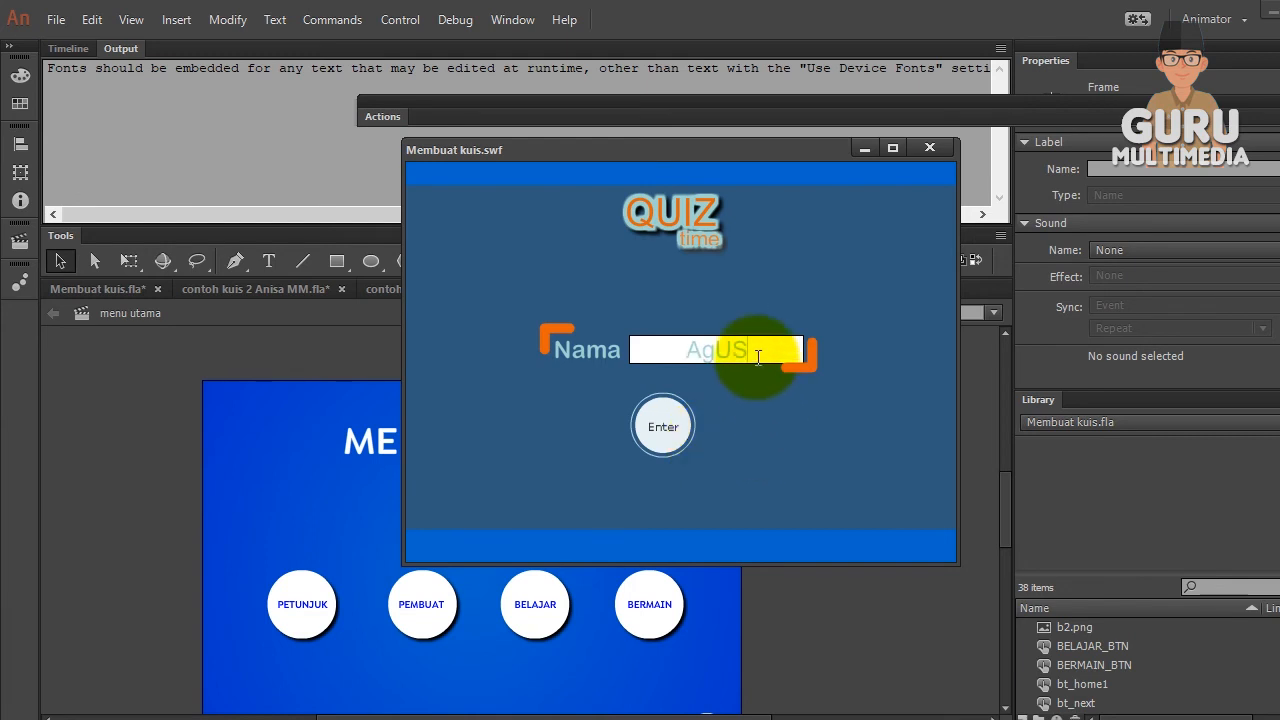
left_click_drag(759, 358, 655, 350)
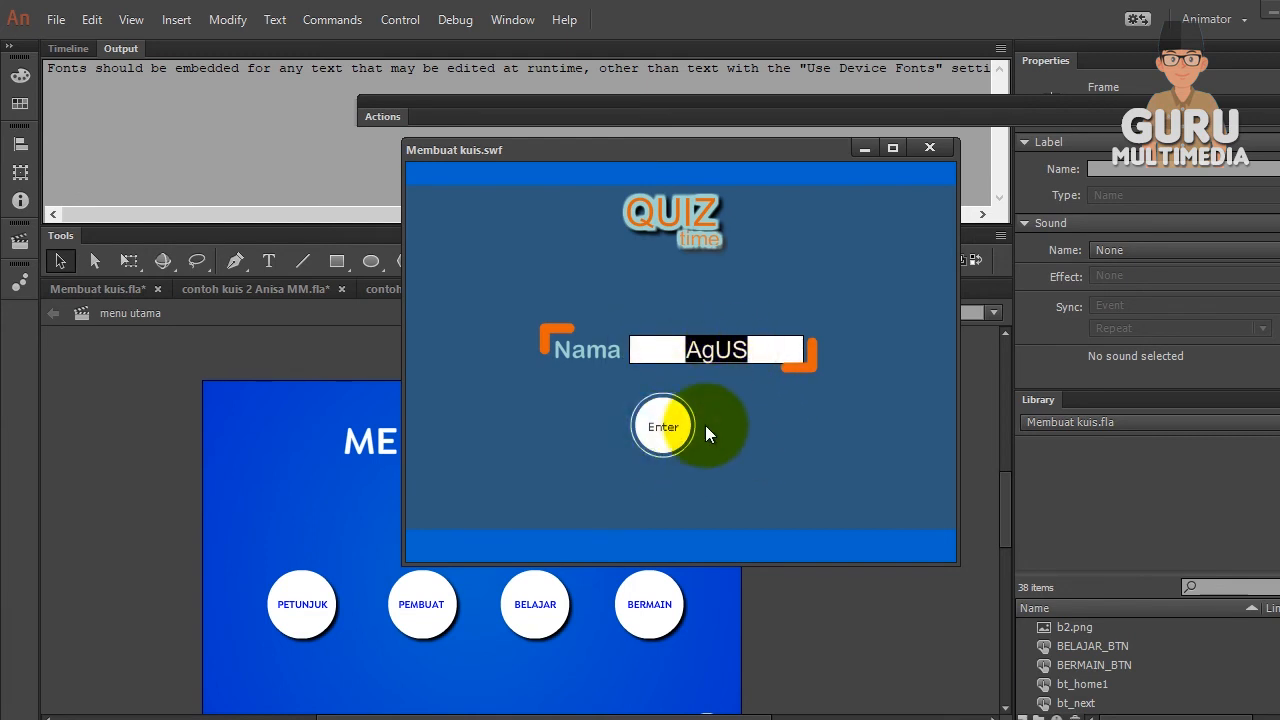
left_click(658, 424)
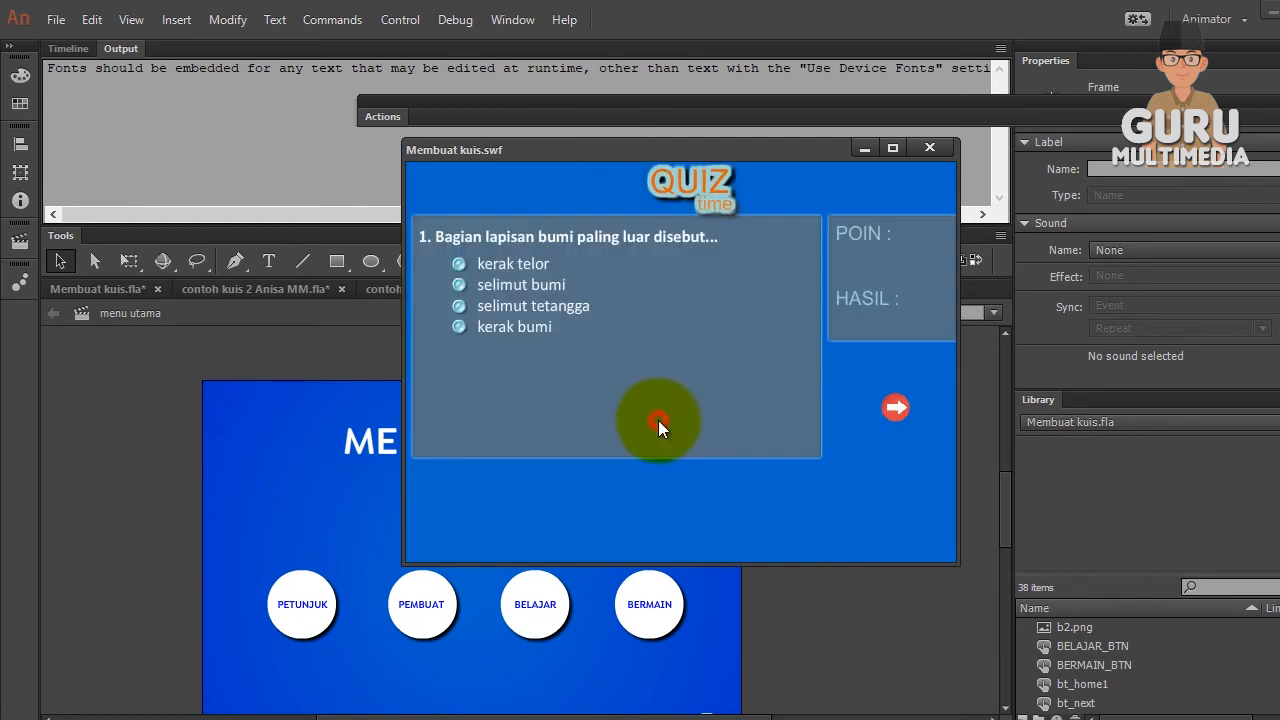
Play through the quiz to the score page, answering kerak telor, kerak bumi, termal and gas oksigen, and skipping question 2
left_click(460, 266)
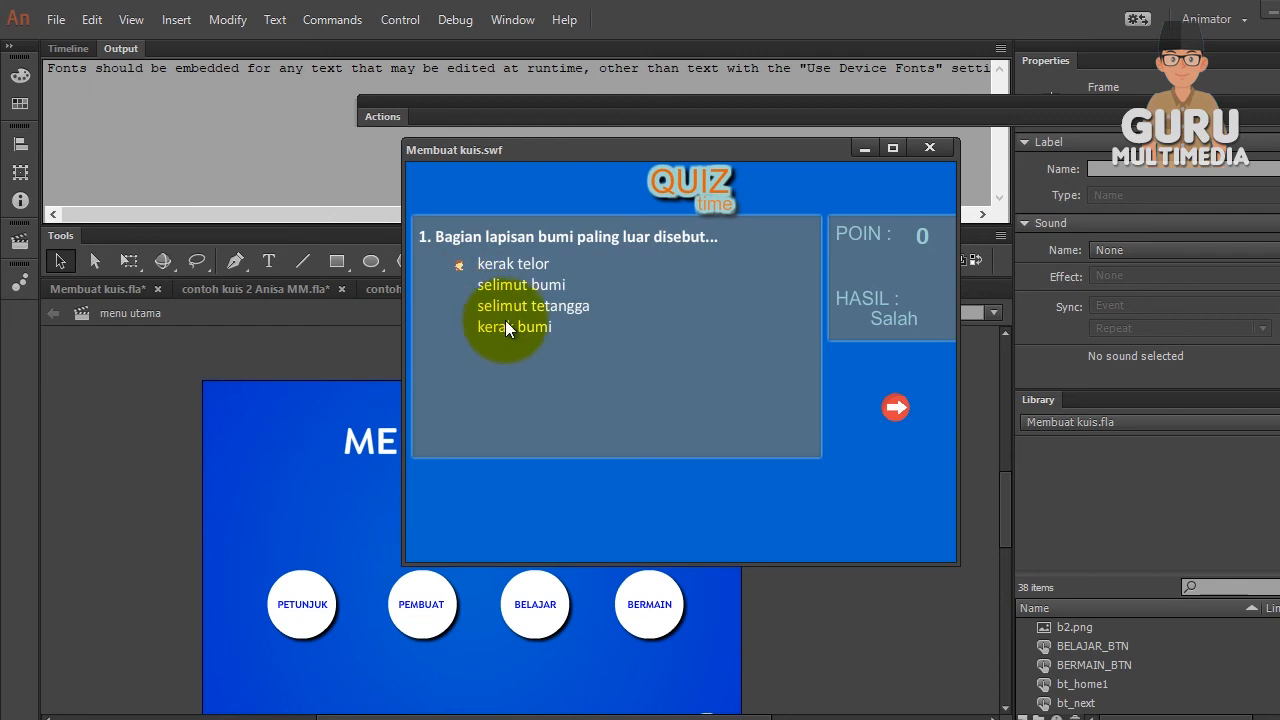
left_click(893, 410)
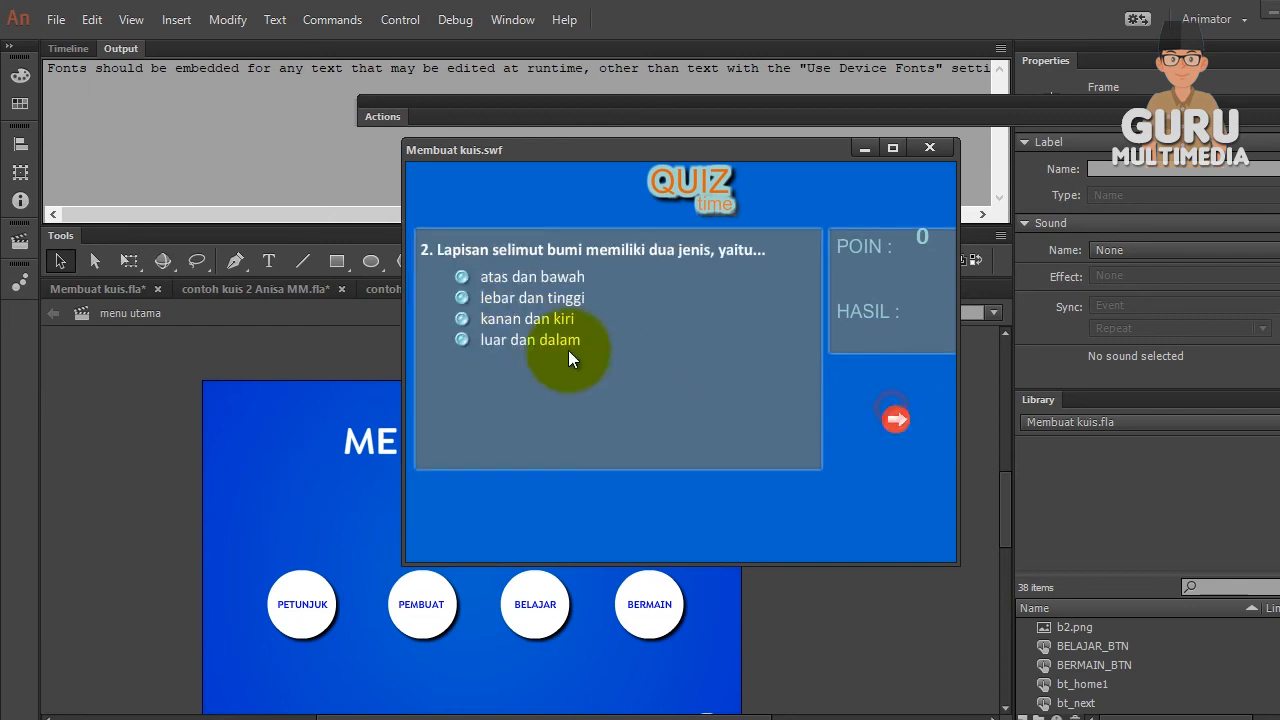
left_click(895, 419)
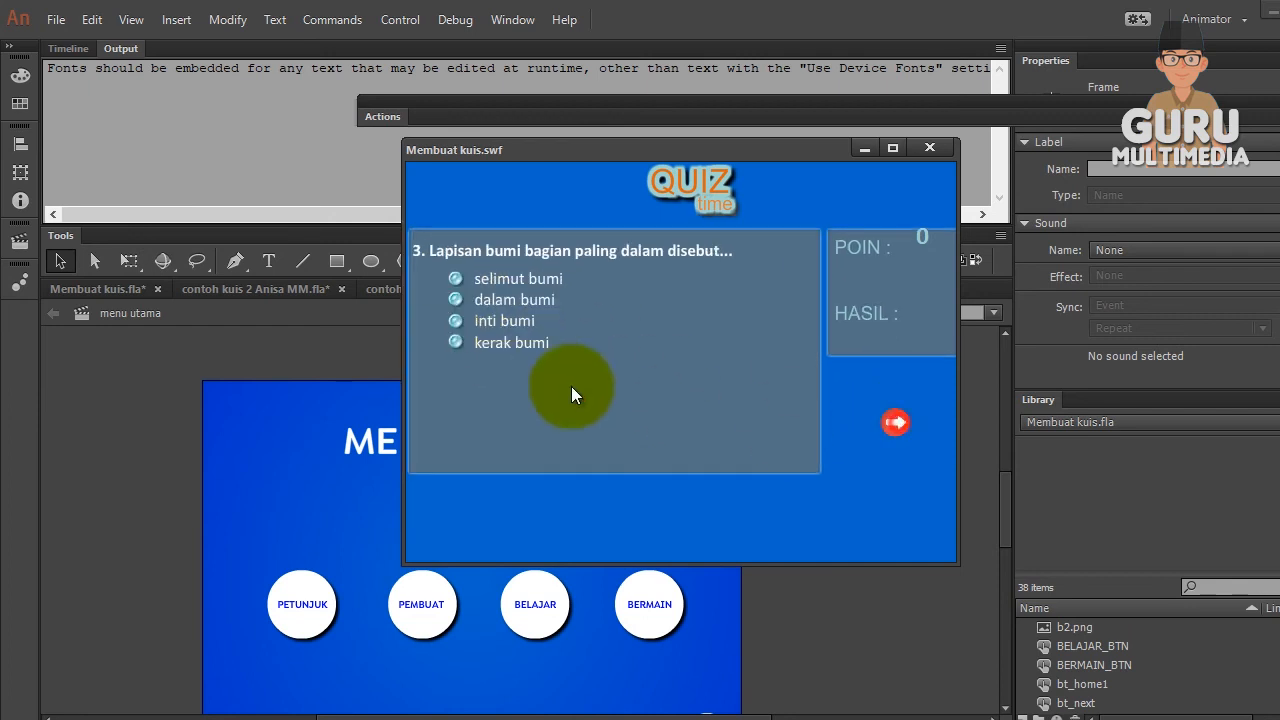
left_click(460, 342)
left_click(895, 421)
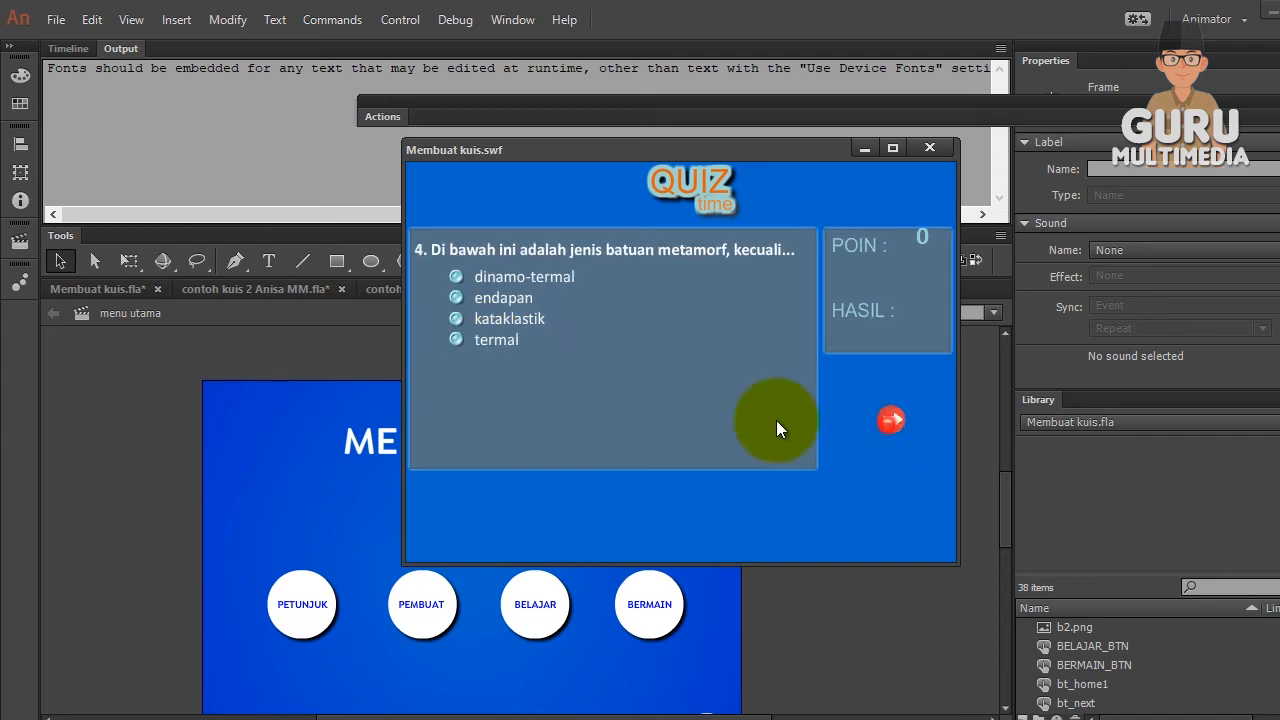
left_click(476, 341)
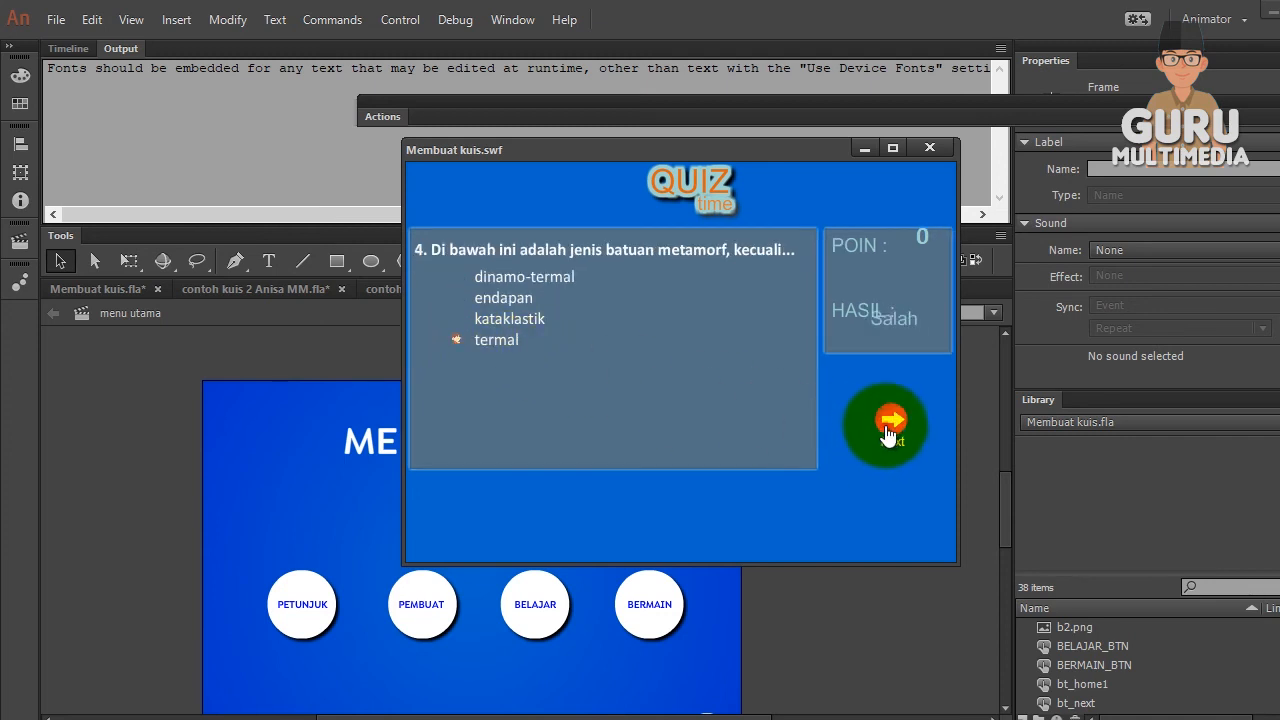
left_click(890, 420)
left_click(463, 335)
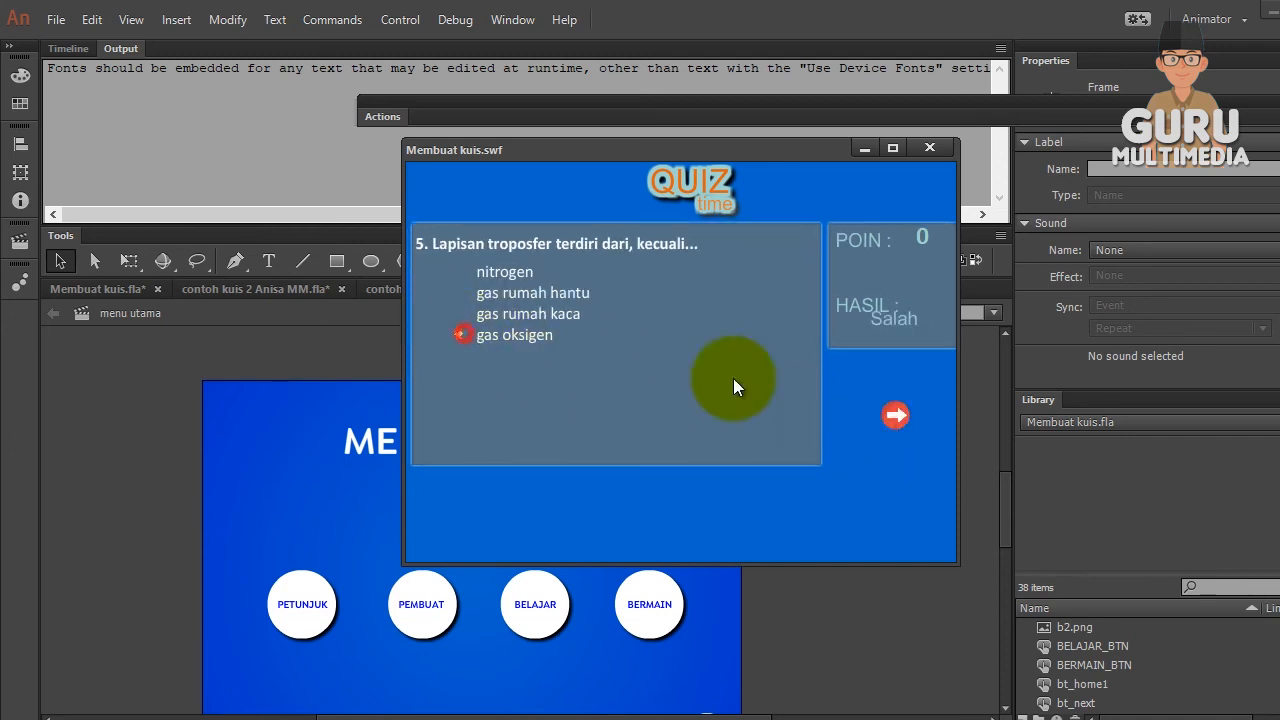
left_click(895, 415)
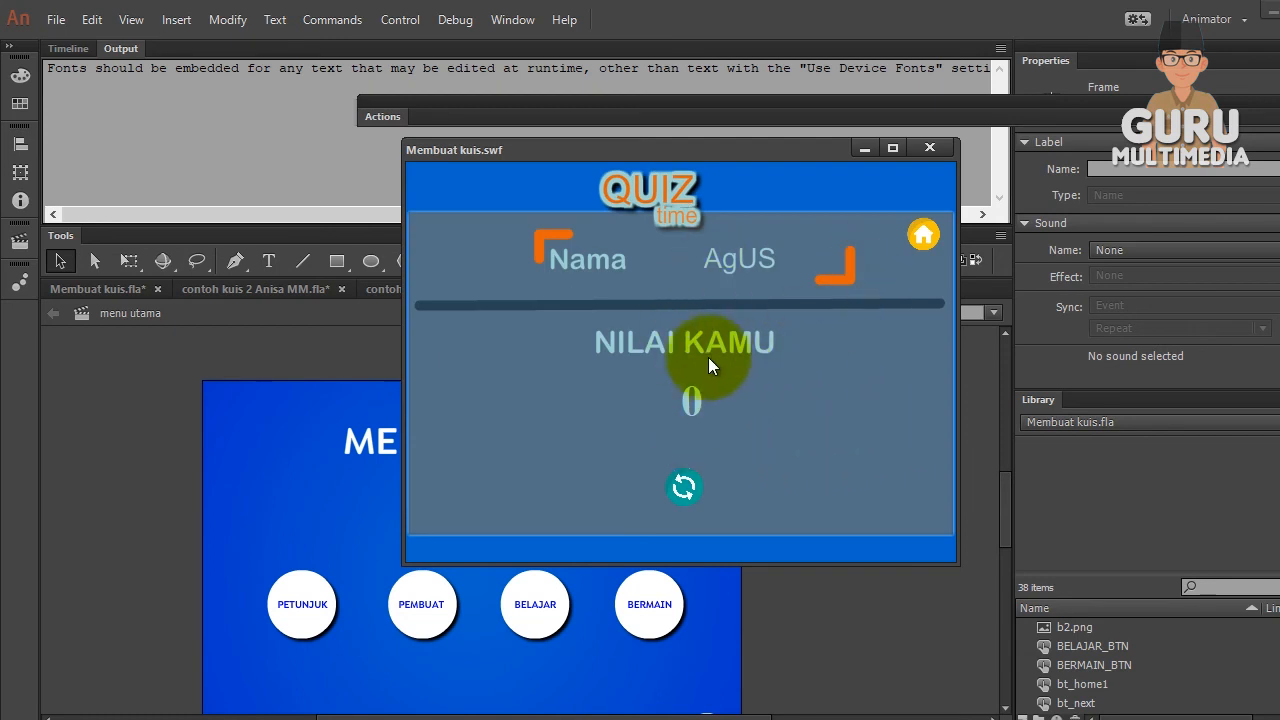
Restart the quiz from the score page and enter it with the name "A"
left_click(680, 488)
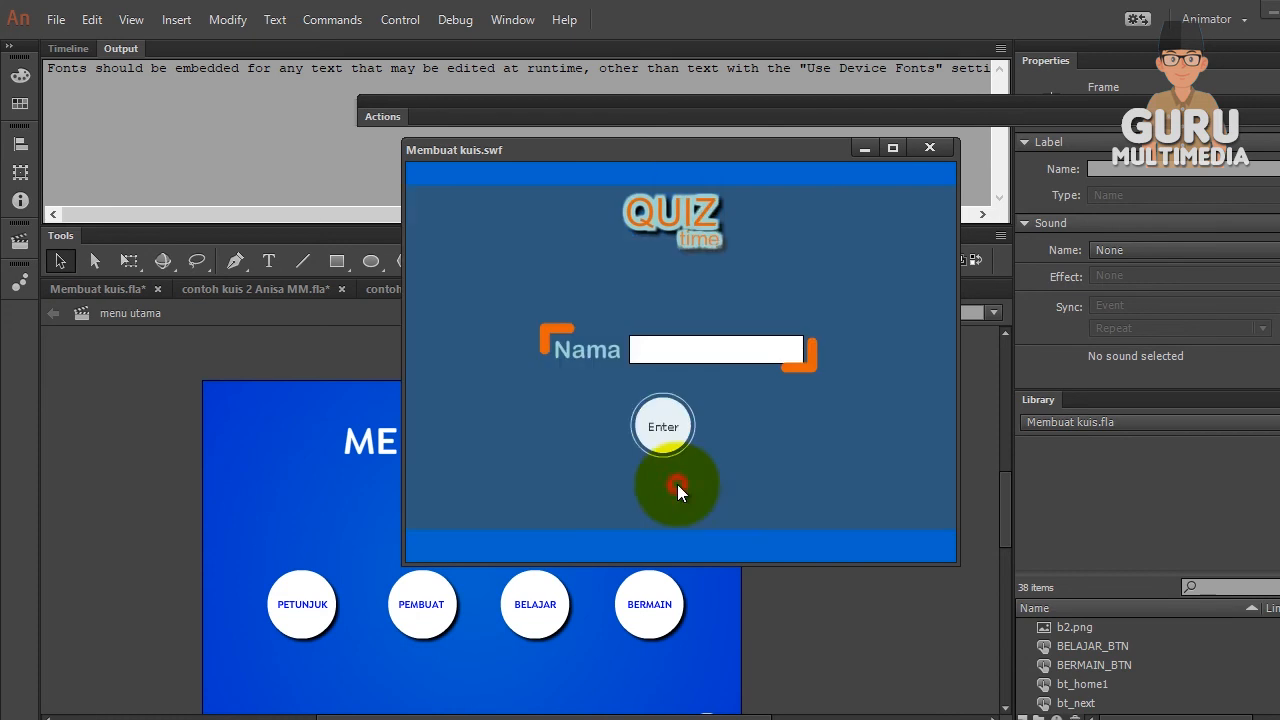
left_click(703, 350)
type("A")
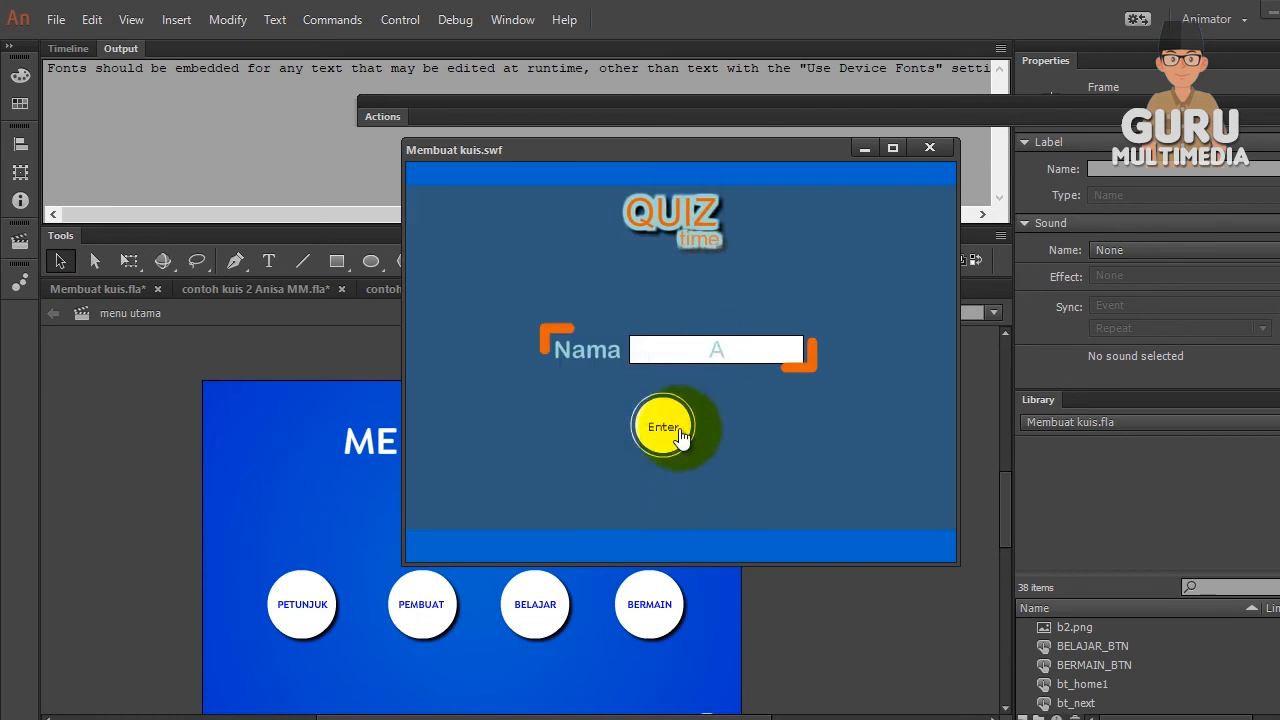
left_click(674, 430)
Skip all five questions, test the home button on the score page, and close the test movie
left_click(896, 414)
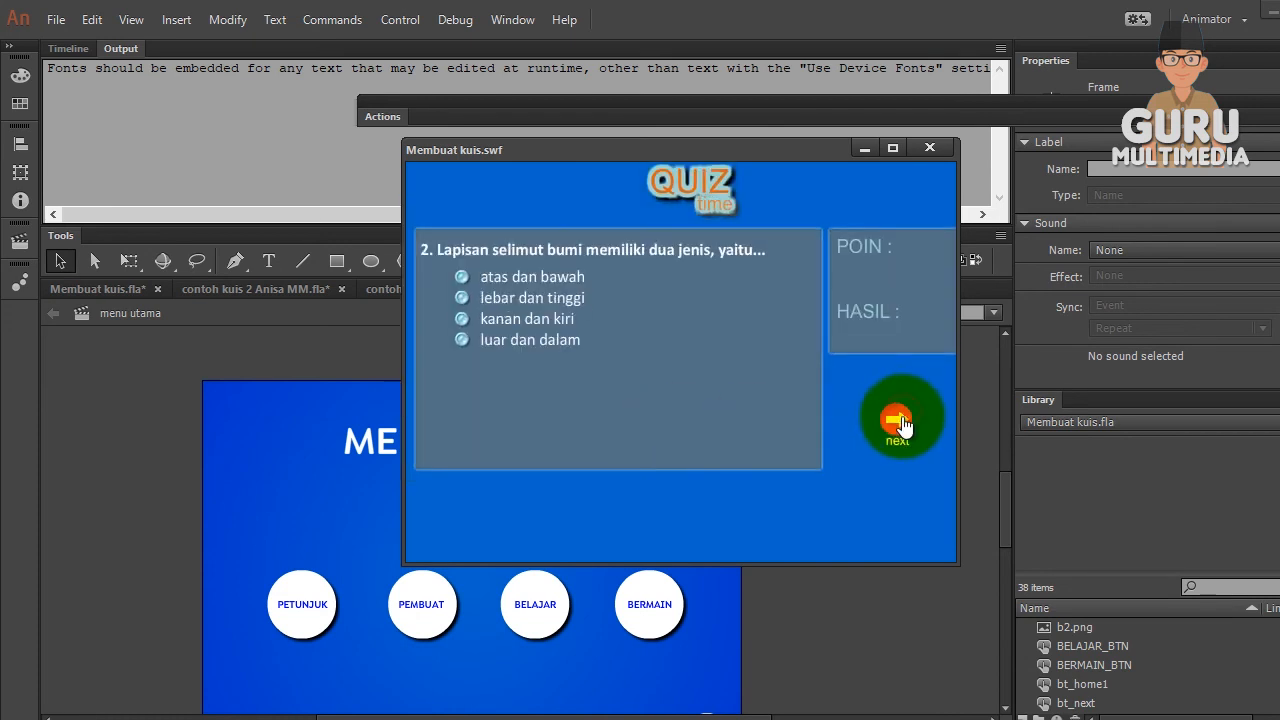
left_click(899, 425)
left_click(899, 424)
left_click(899, 424)
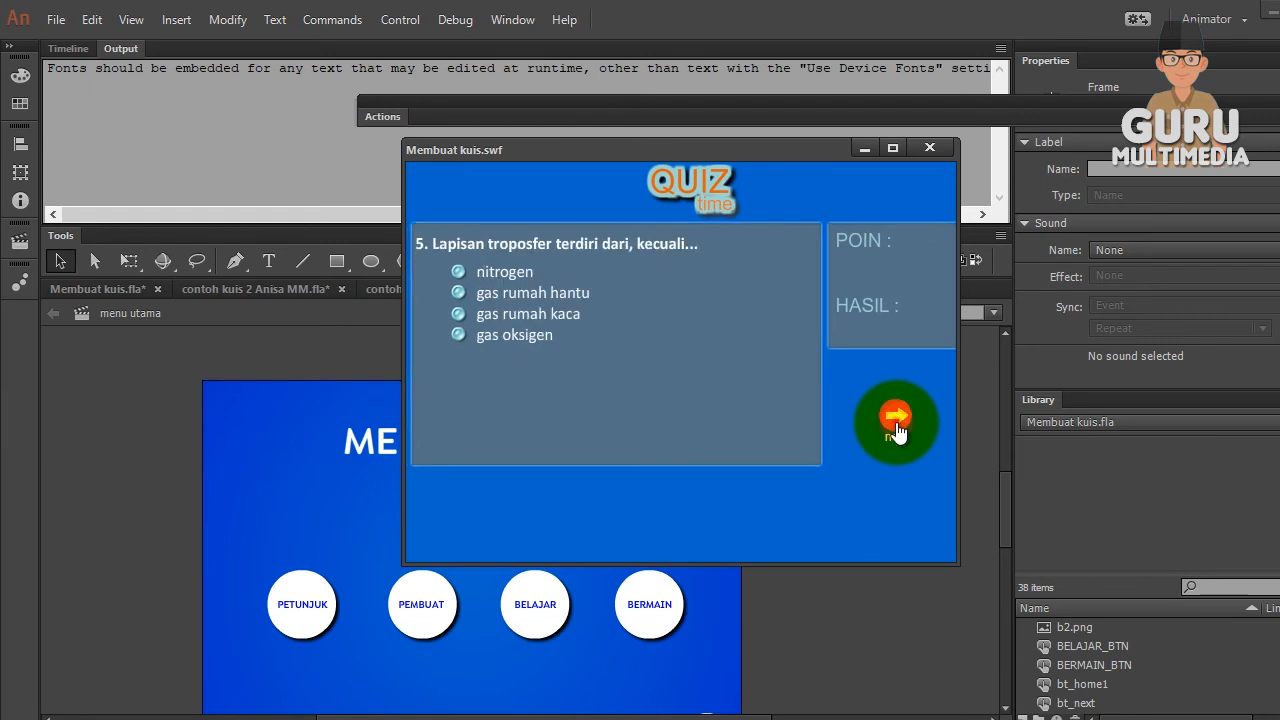
left_click(899, 424)
left_click(921, 232)
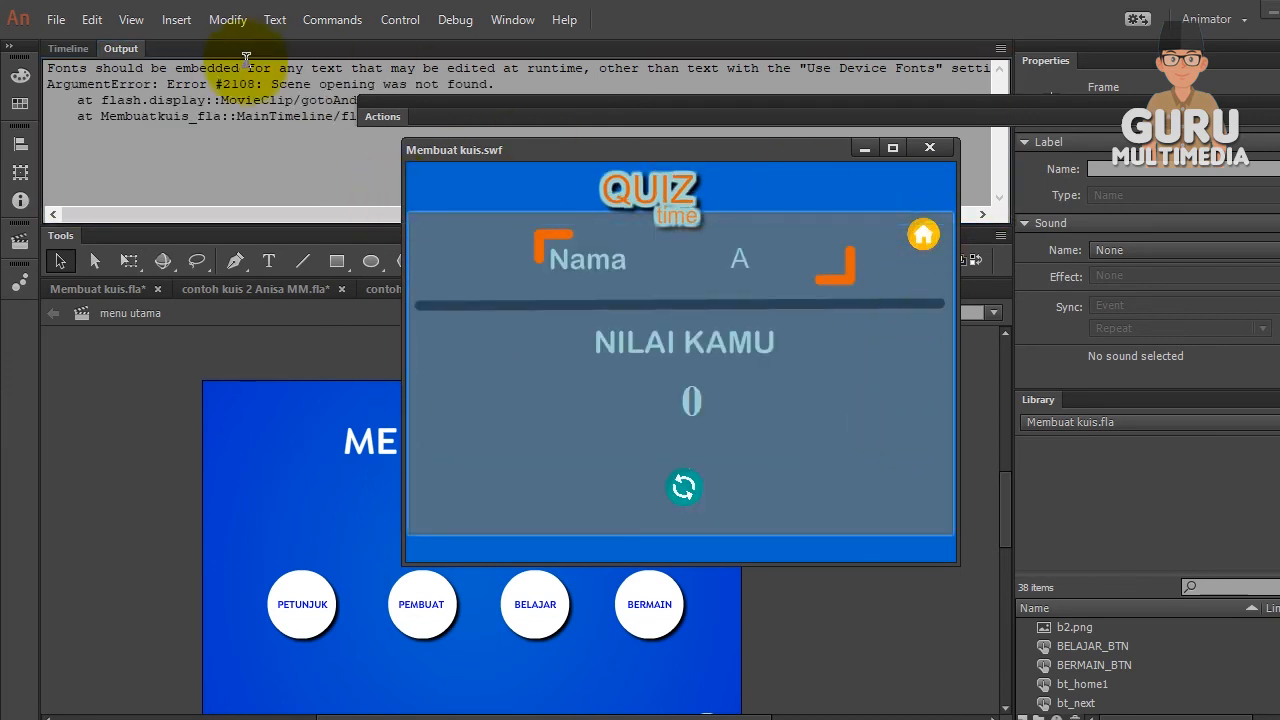
left_click(930, 148)
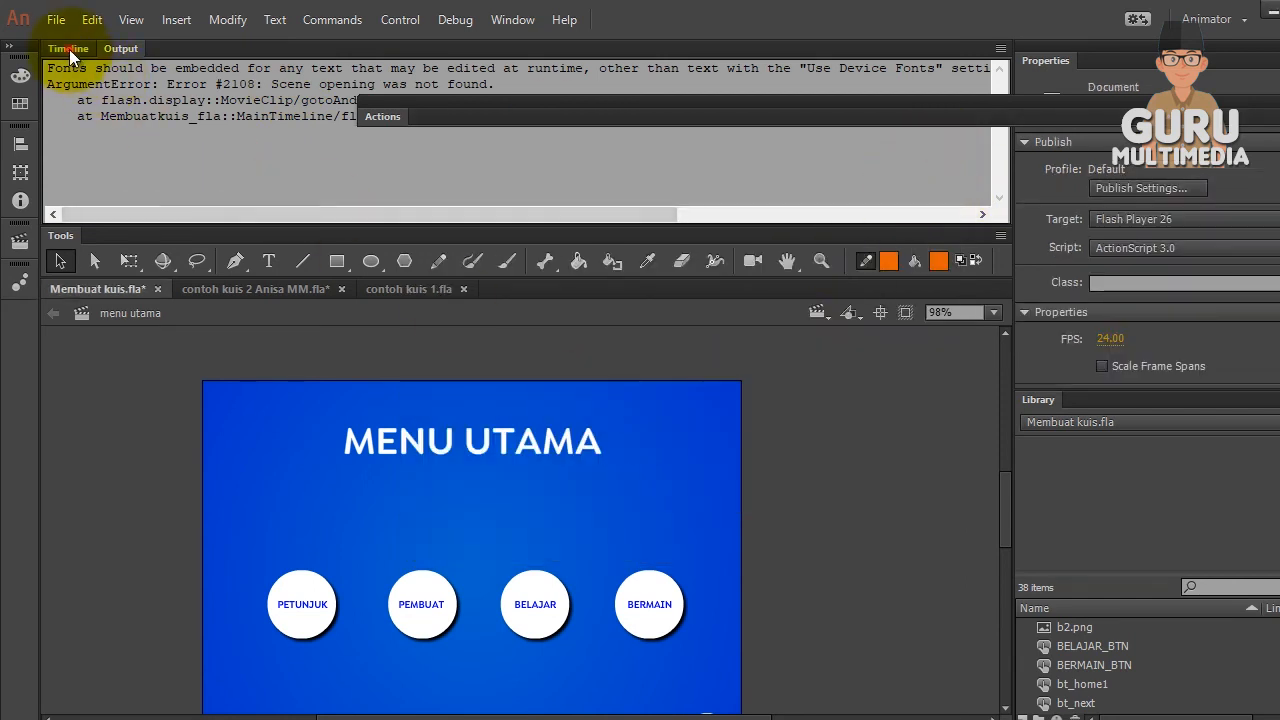
Open the script on frame 7 of the quiz1 scene's Actions layer and locate the bthome button's target scene name
left_click(68, 49)
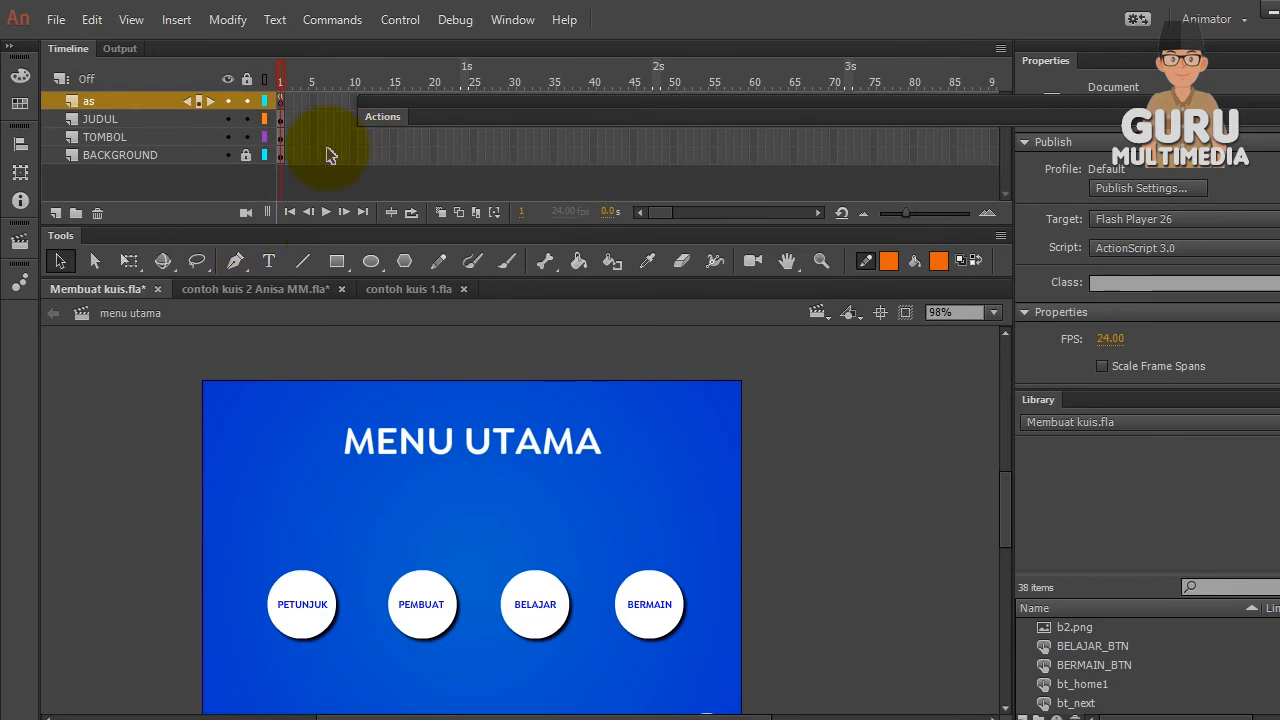
left_click(19, 242)
left_click(89, 328)
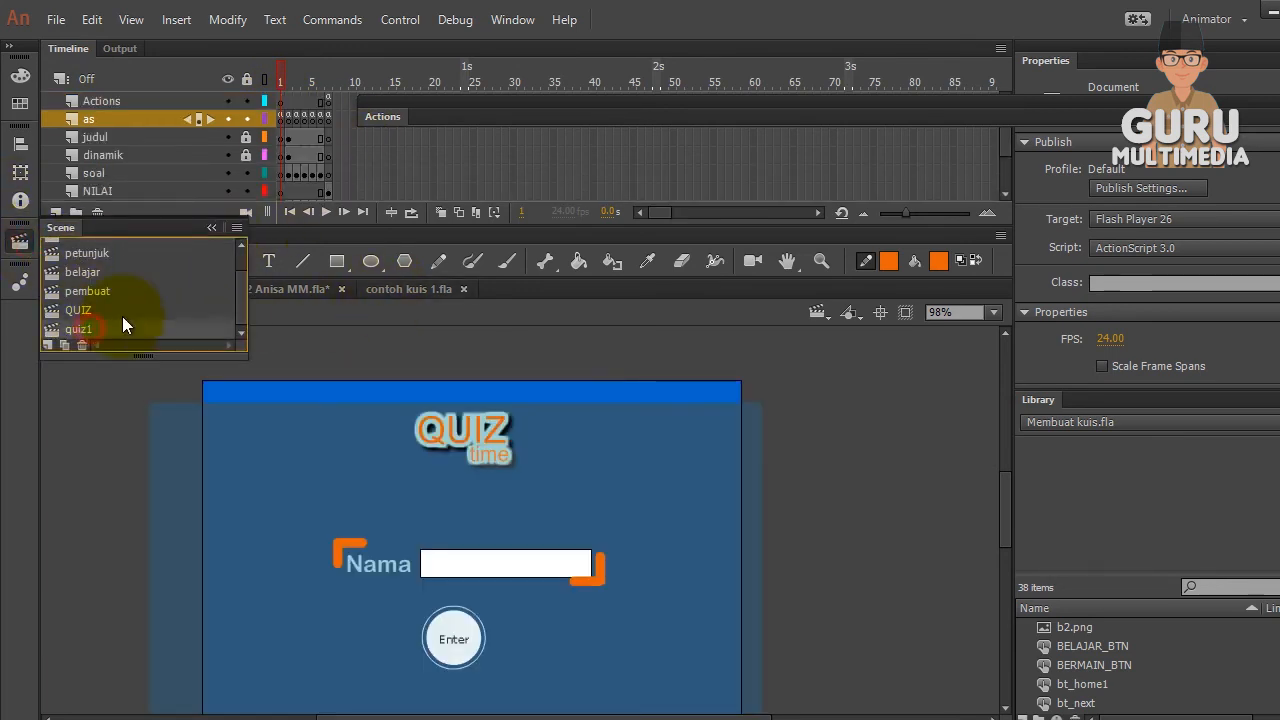
left_click(330, 102)
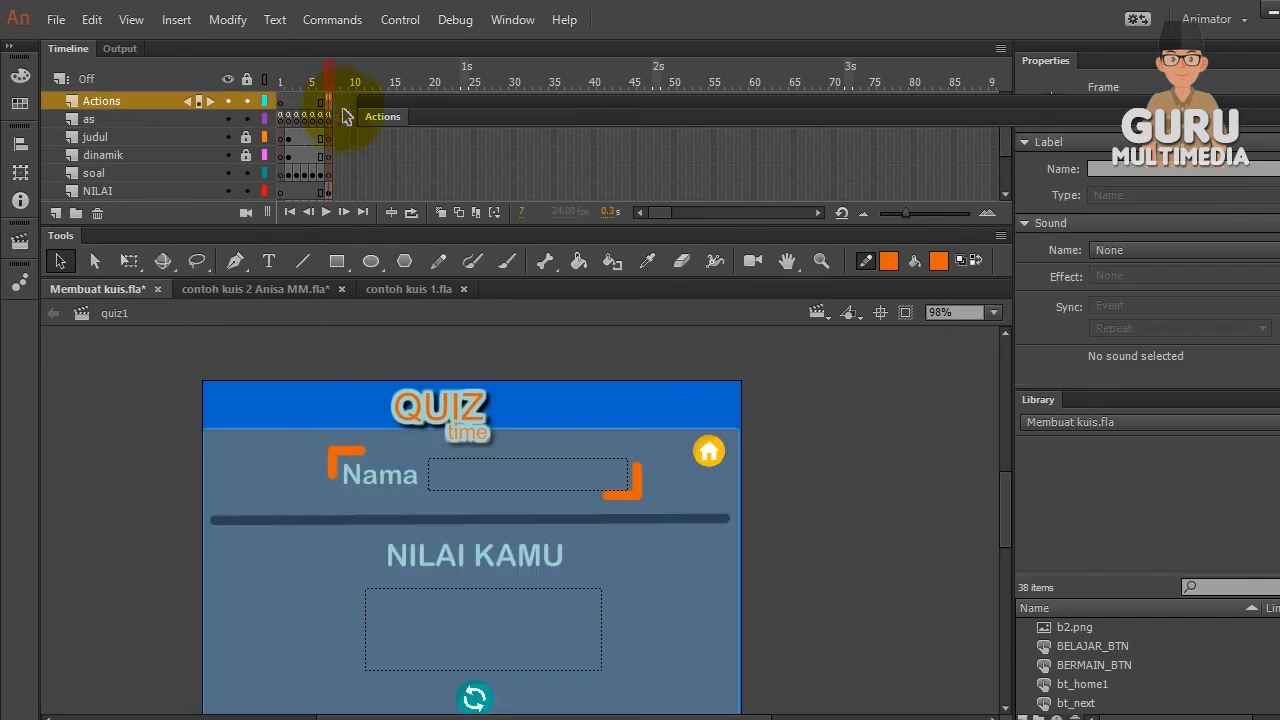
left_click(378, 115)
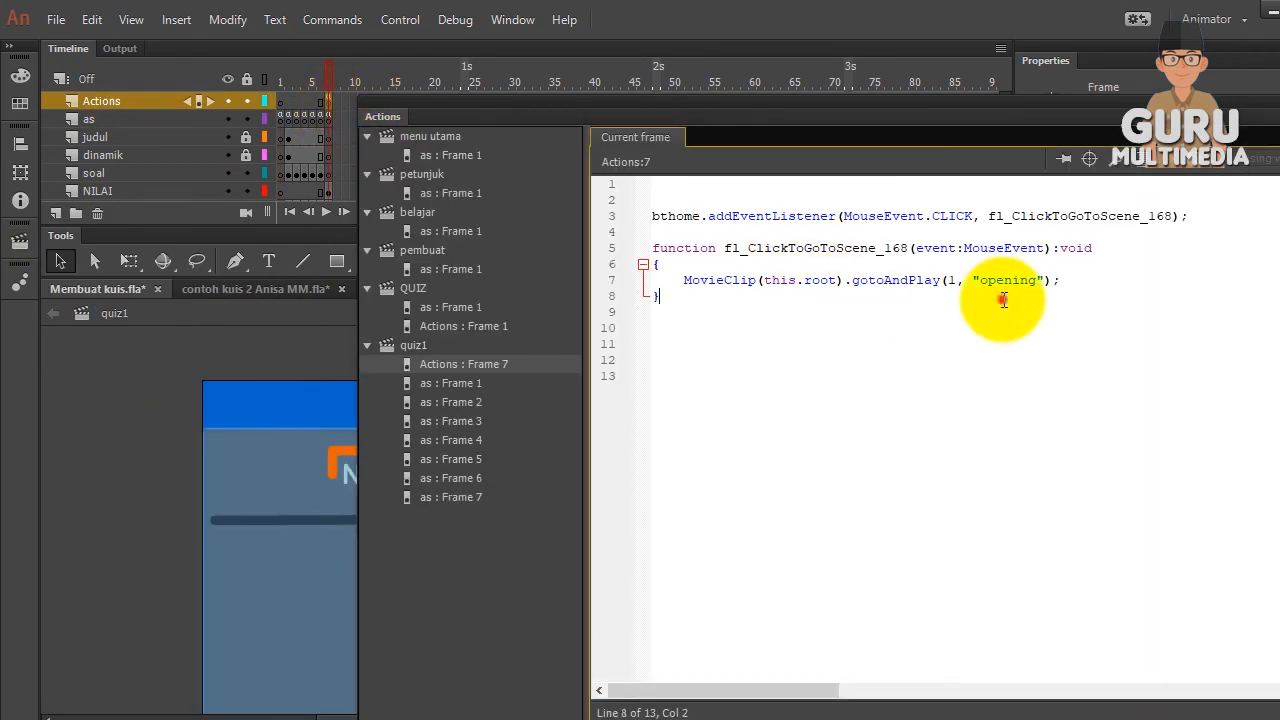
left_click_drag(651, 216, 699, 216)
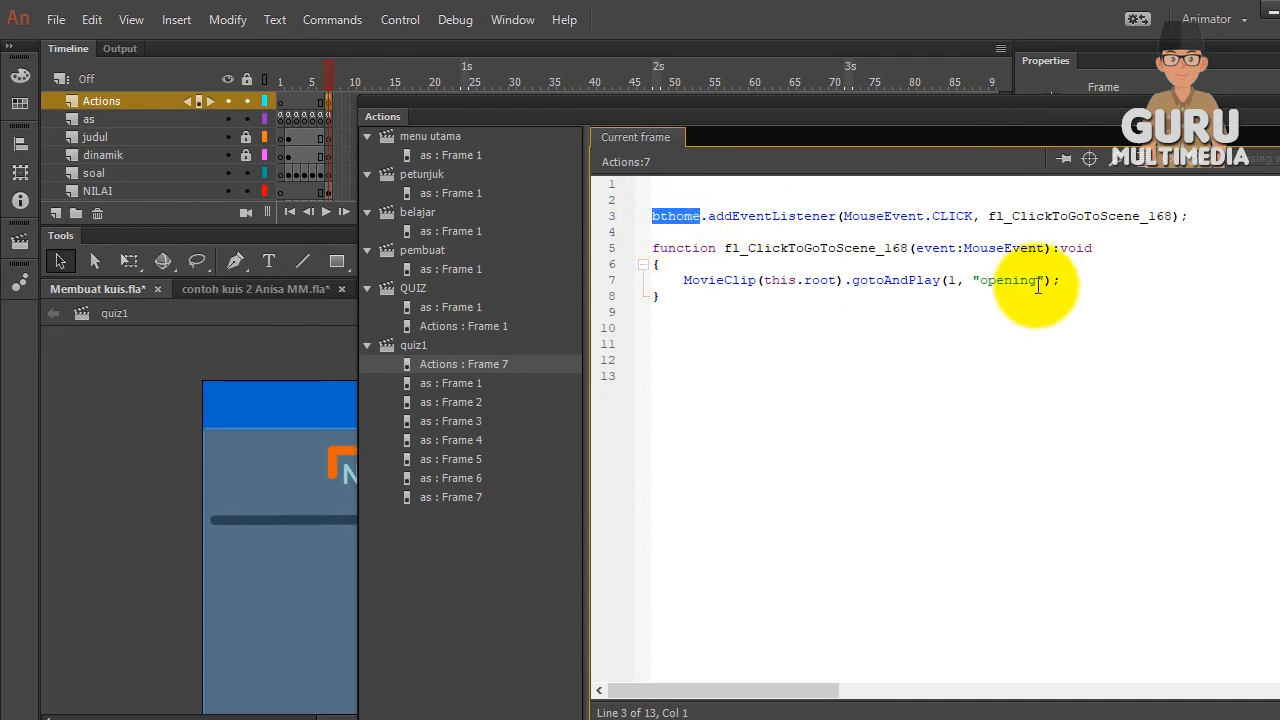
double_click(1008, 281)
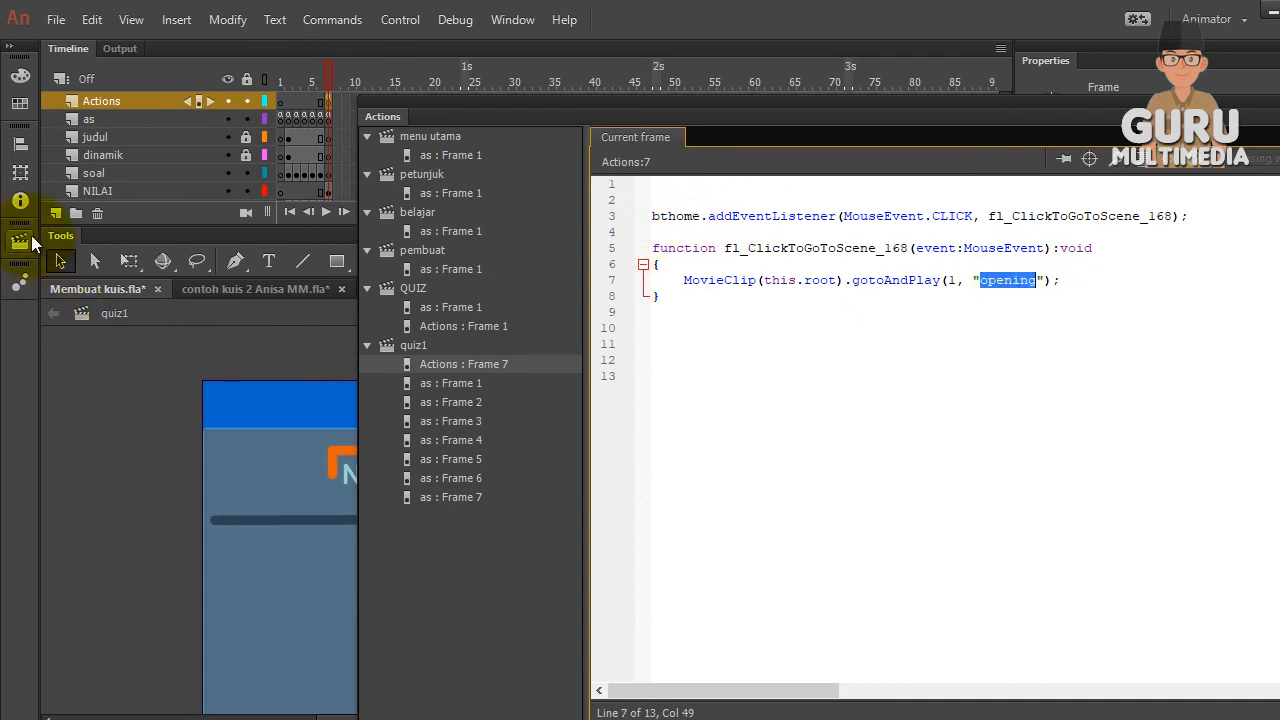
Copy the scene name "menu utama" from the scene list
left_click(24, 241)
scroll(88, 292, "up", 2)
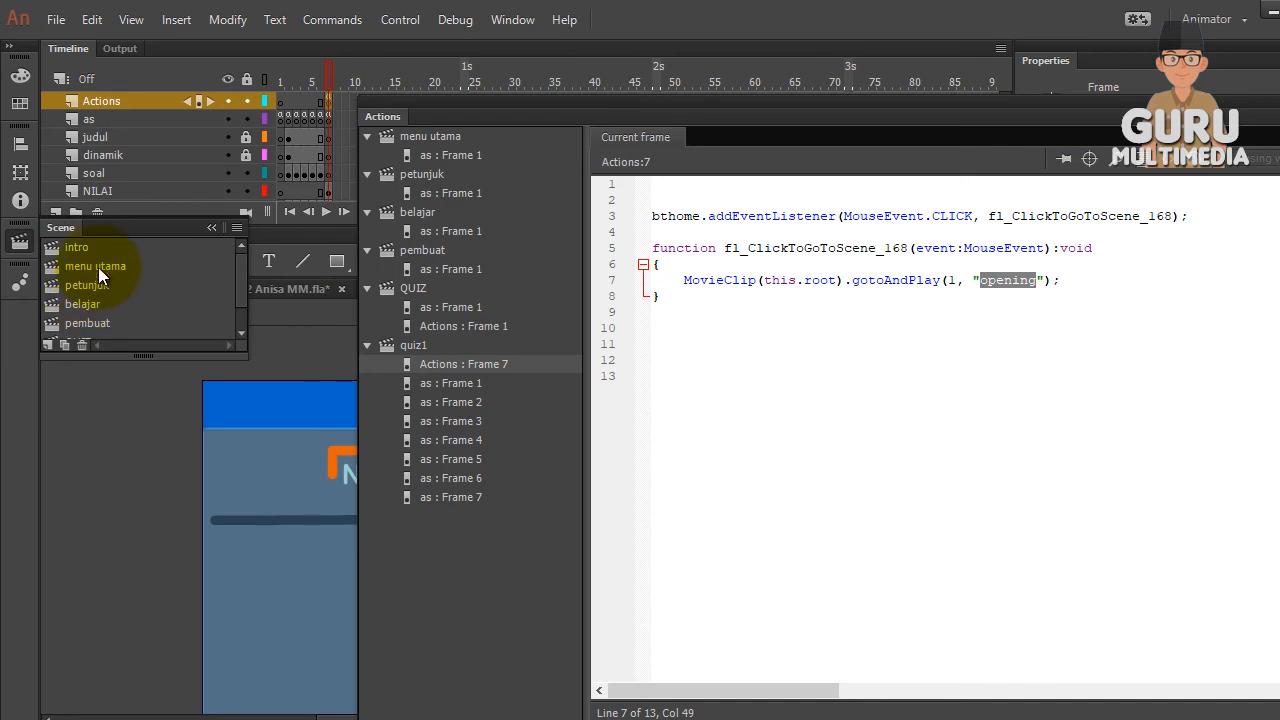
double_click(98, 266)
left_click_drag(143, 265, 32, 265)
key("ctrl+c")
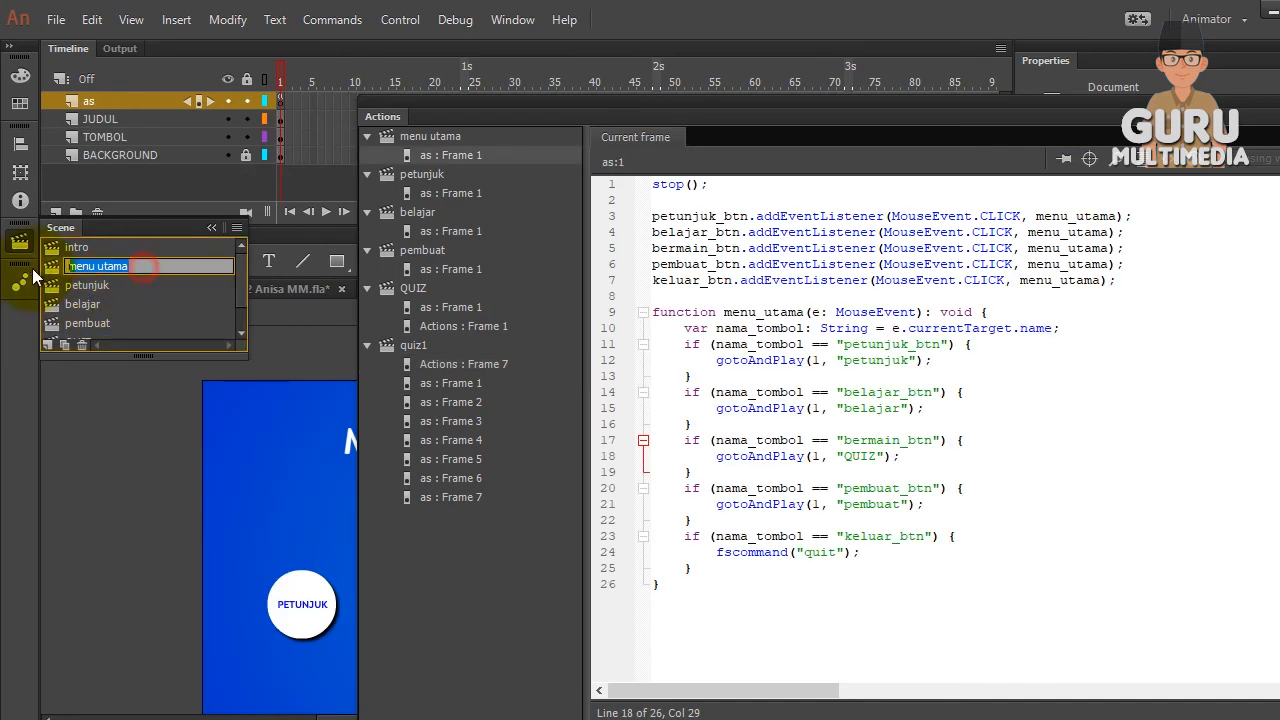
Replace "opening" with "menu utama" in the gotoAndPlay call of quiz1's frame 7 script, and collapse the code editor
left_click(20, 241)
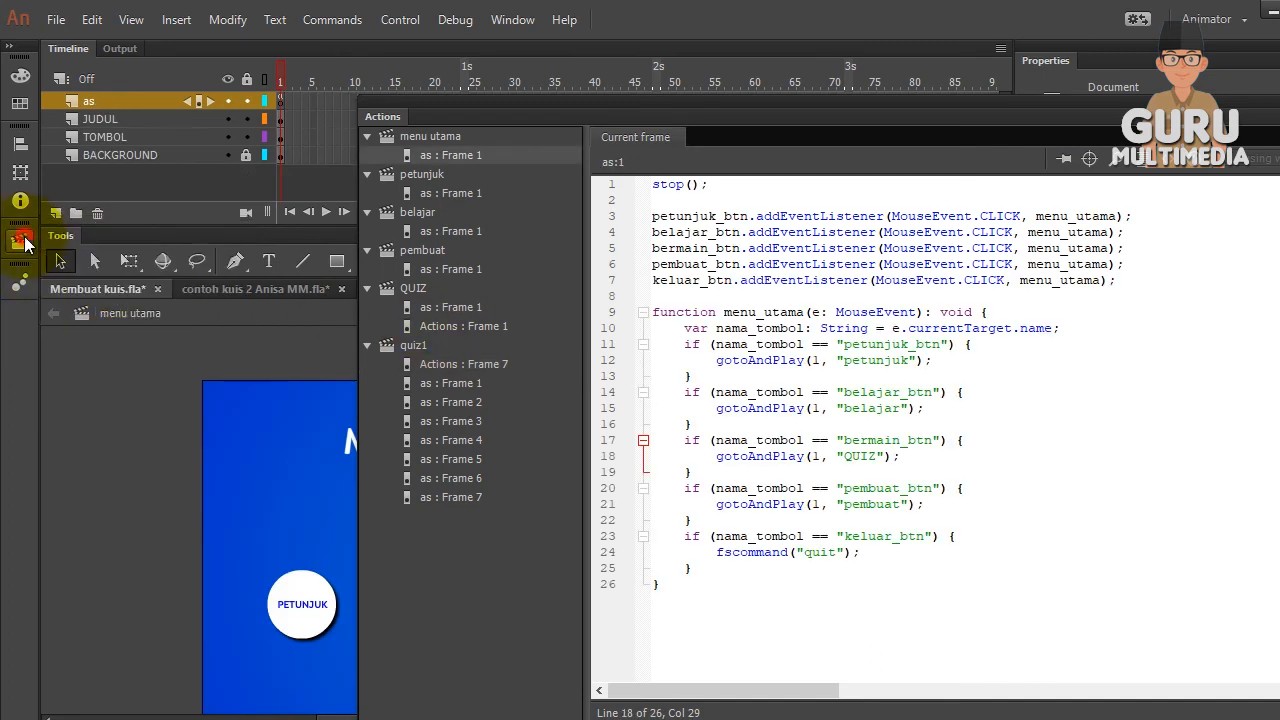
left_click(20, 241)
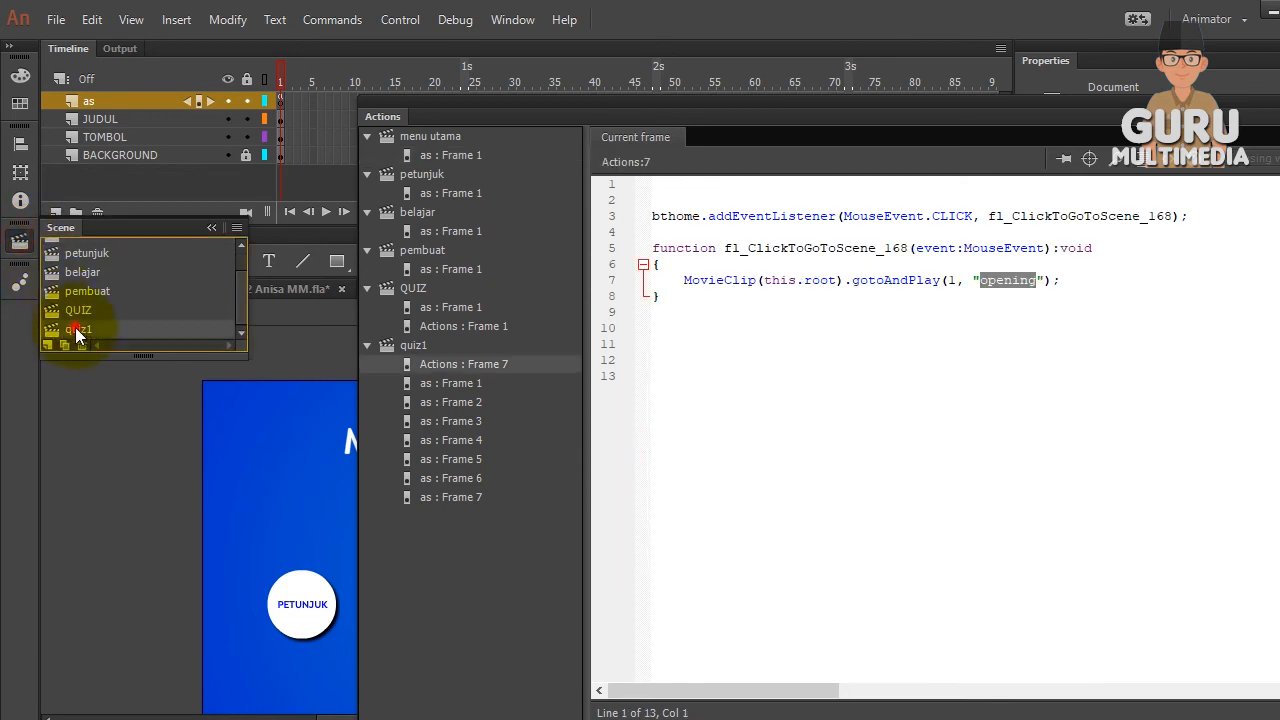
left_click(75, 328)
double_click(1006, 280)
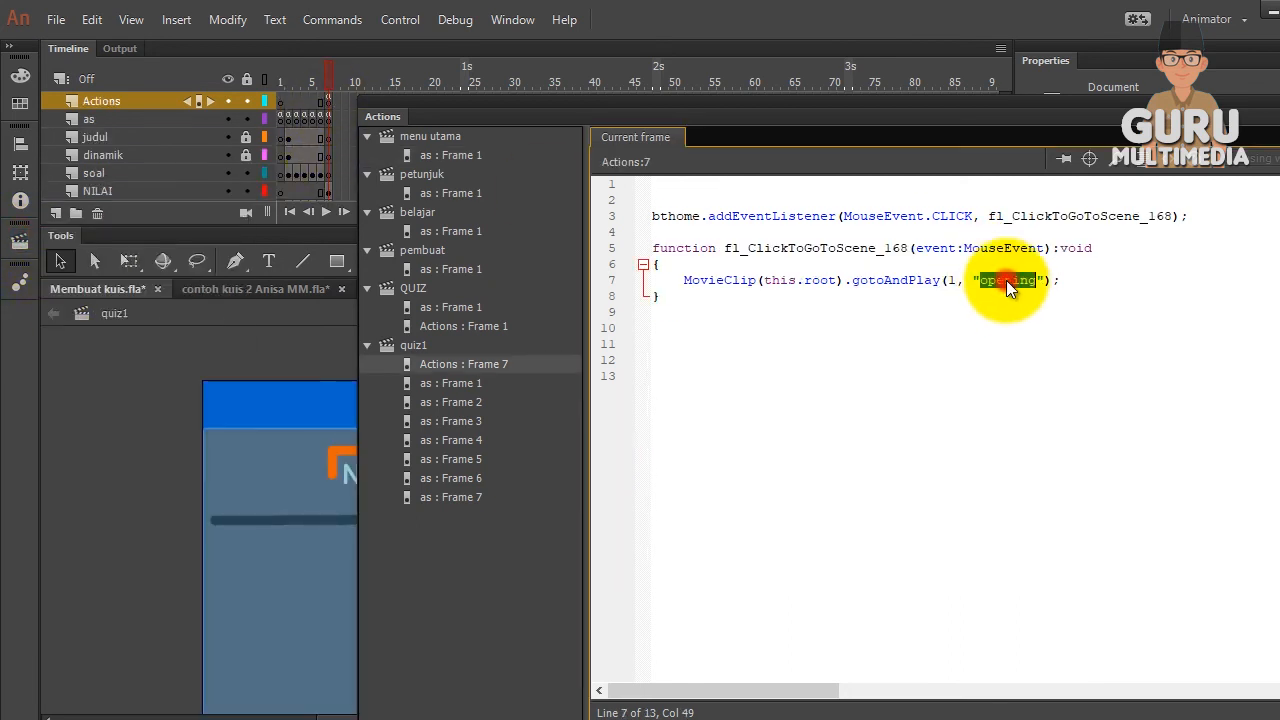
key("ctrl+v")
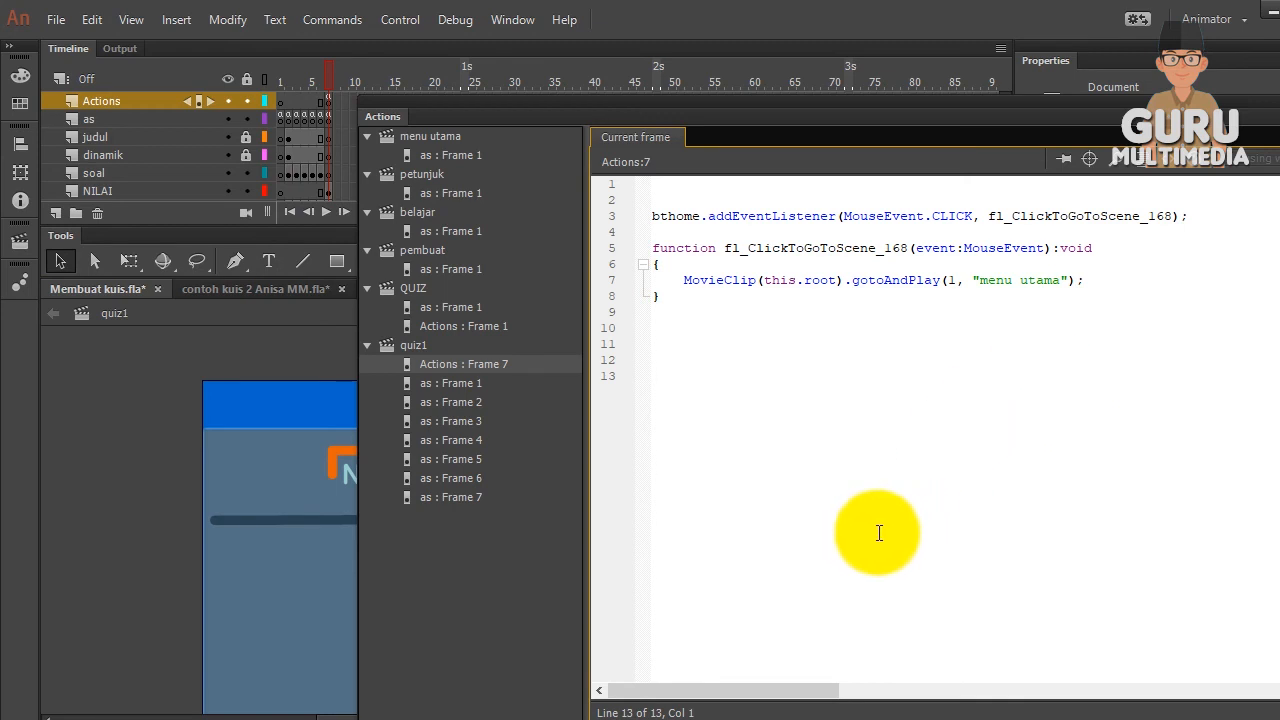
double_click(388, 116)
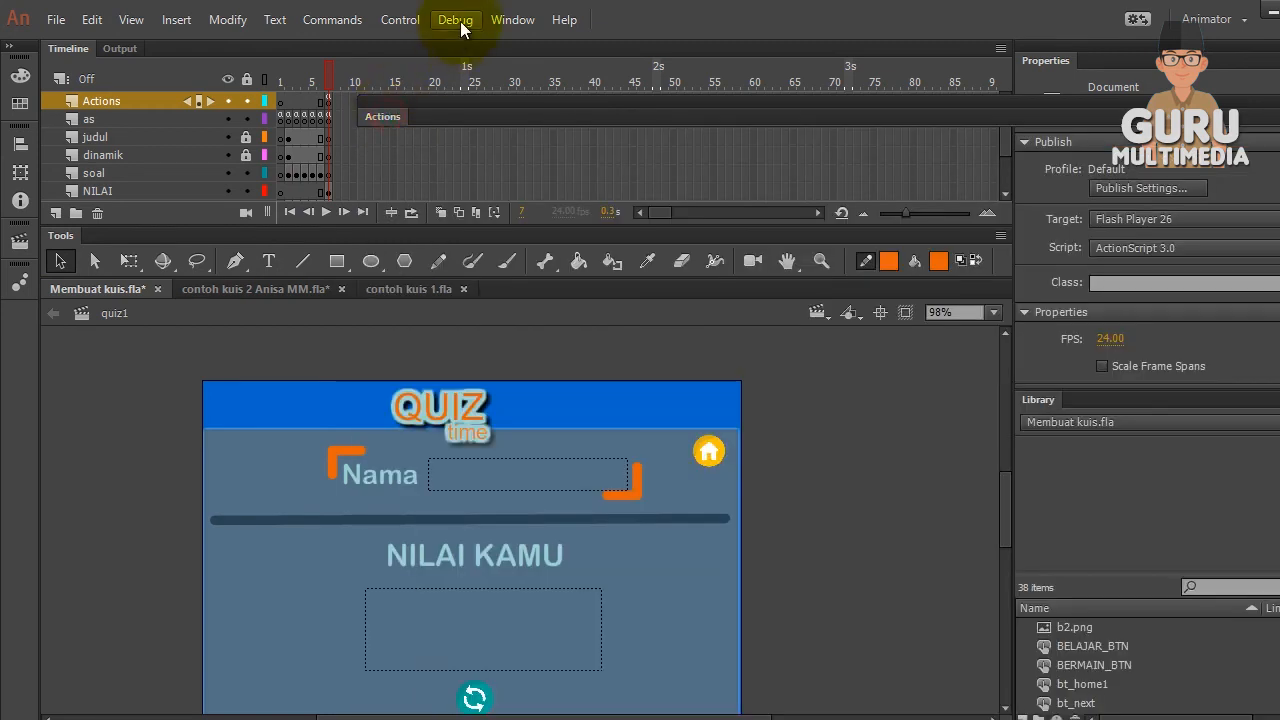
Test the movie, go to BERMAIN, and start the quiz with the name "A"
left_click(401, 20)
left_click(445, 203)
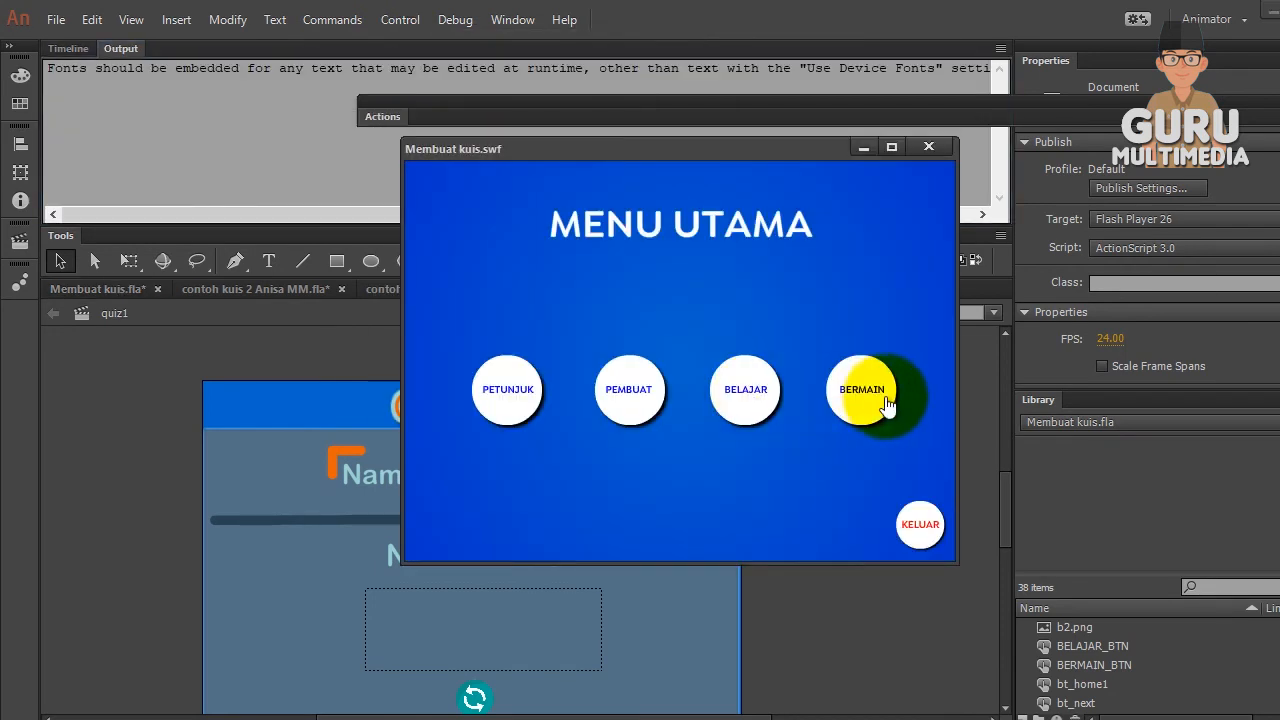
left_click(884, 401)
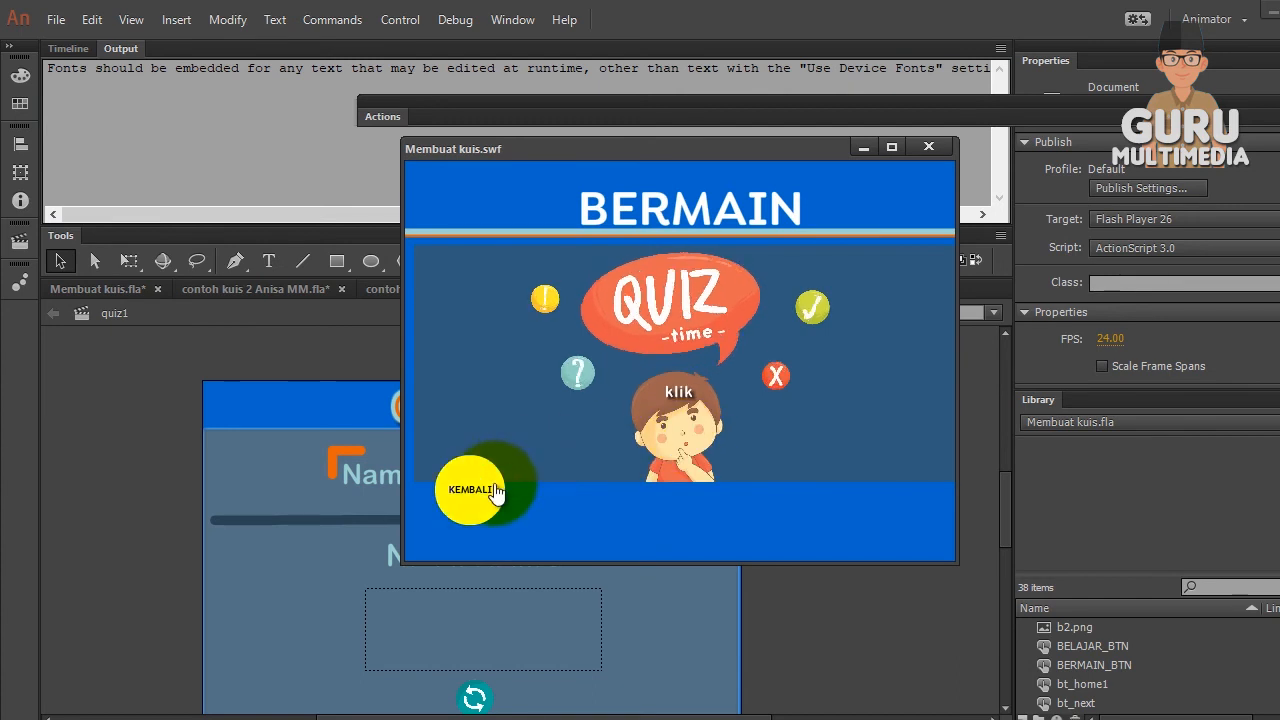
left_click(699, 468)
left_click(732, 352)
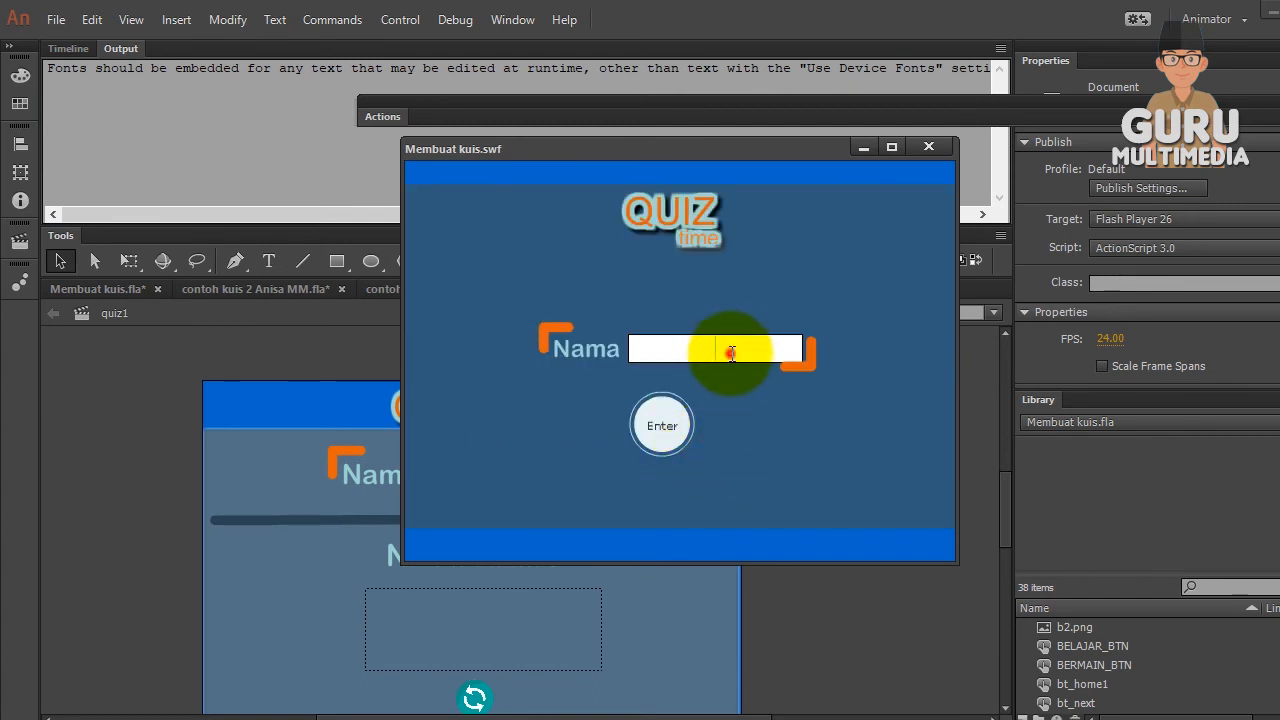
type("A")
left_click(677, 428)
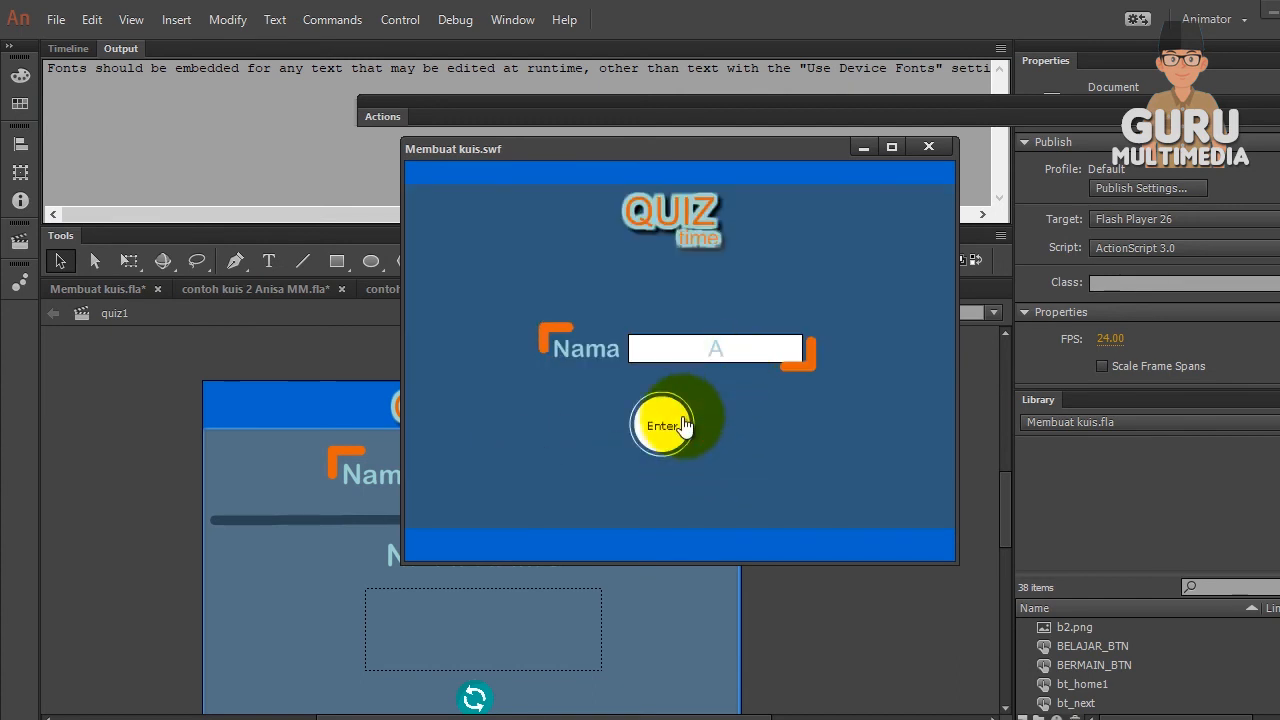
left_click(677, 428)
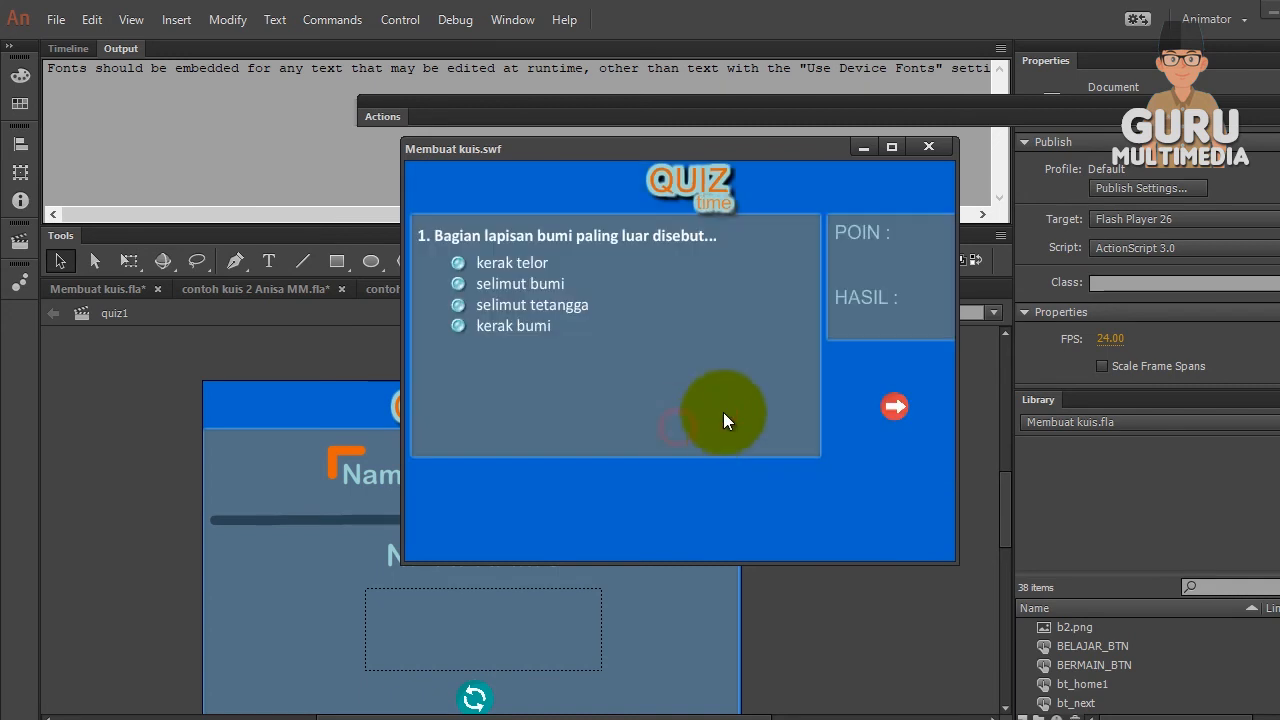
Skip through the quiz questions, test the score page's home button, and close the test movie after opening BERMAIN
left_click(888, 420)
left_click(889, 422)
left_click(891, 421)
left_click(891, 421)
left_click(891, 421)
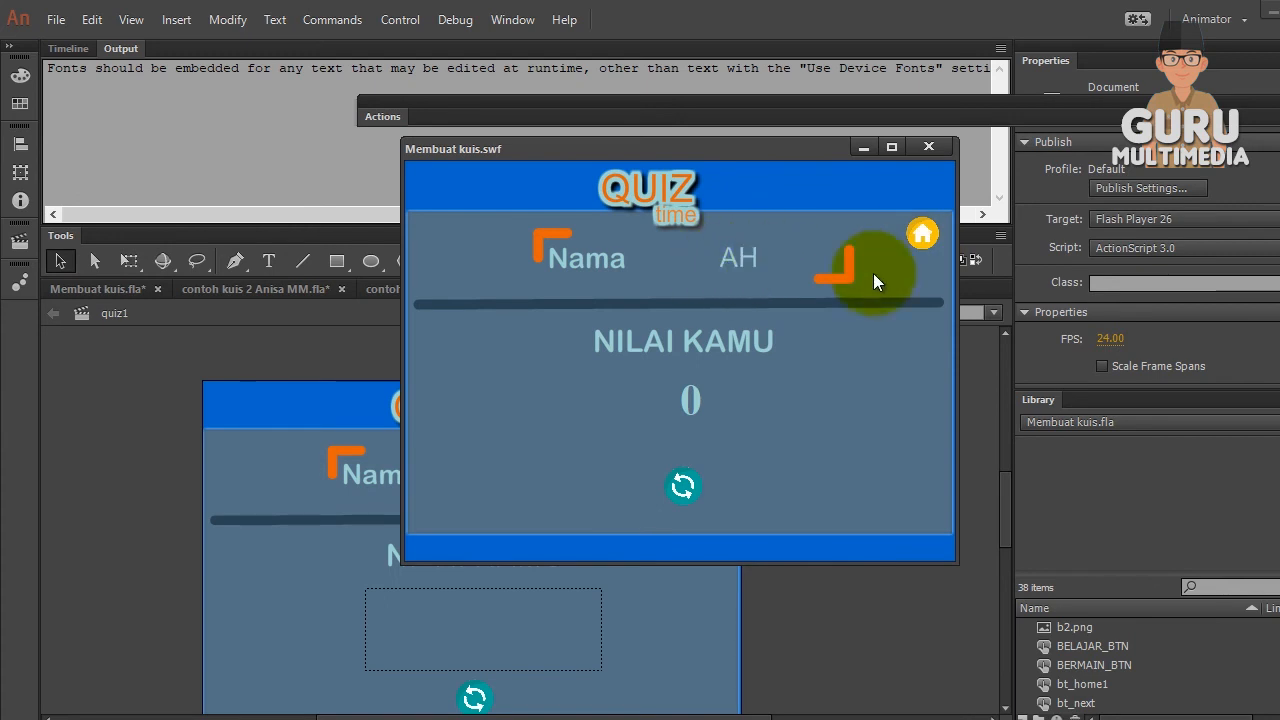
left_click(923, 236)
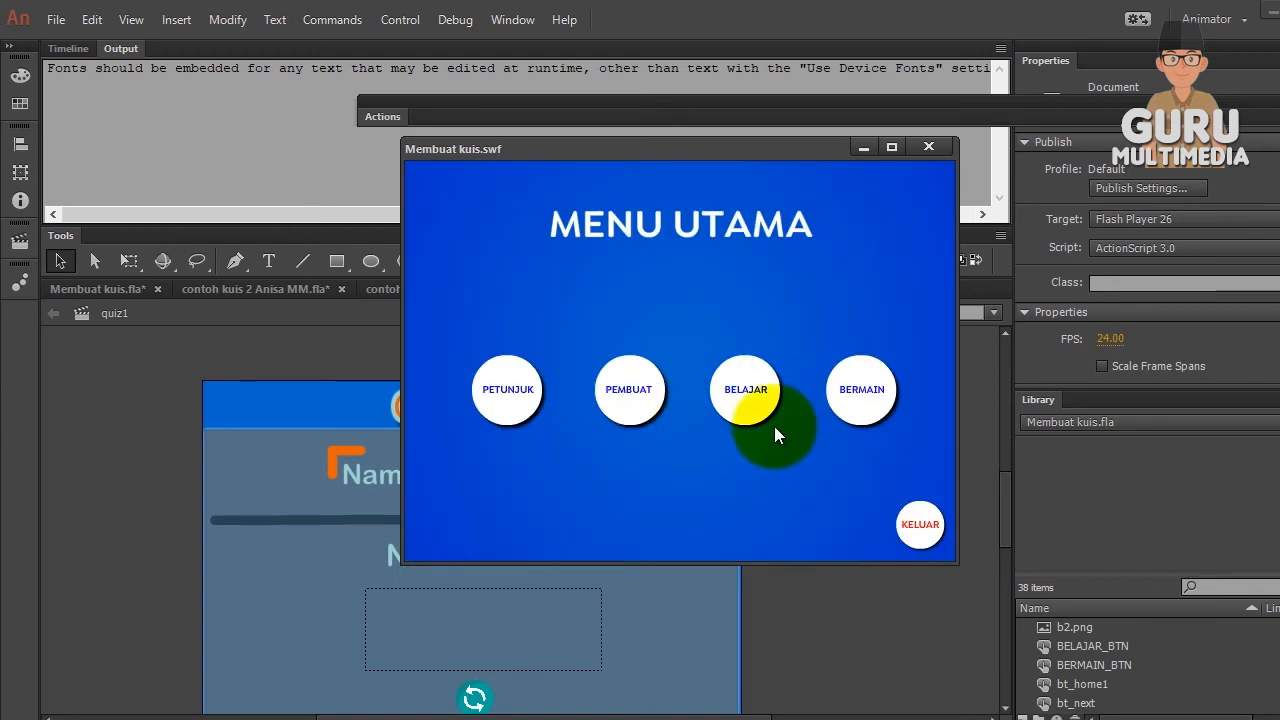
left_click(863, 390)
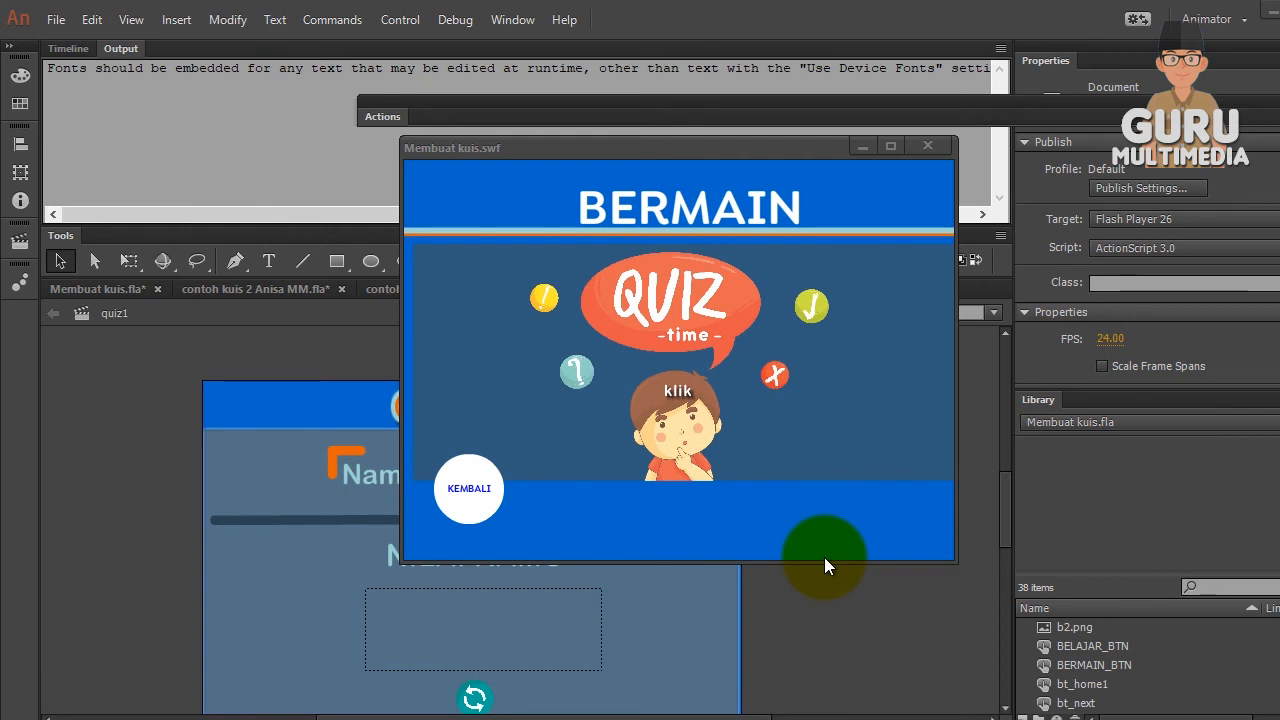
left_click(928, 146)
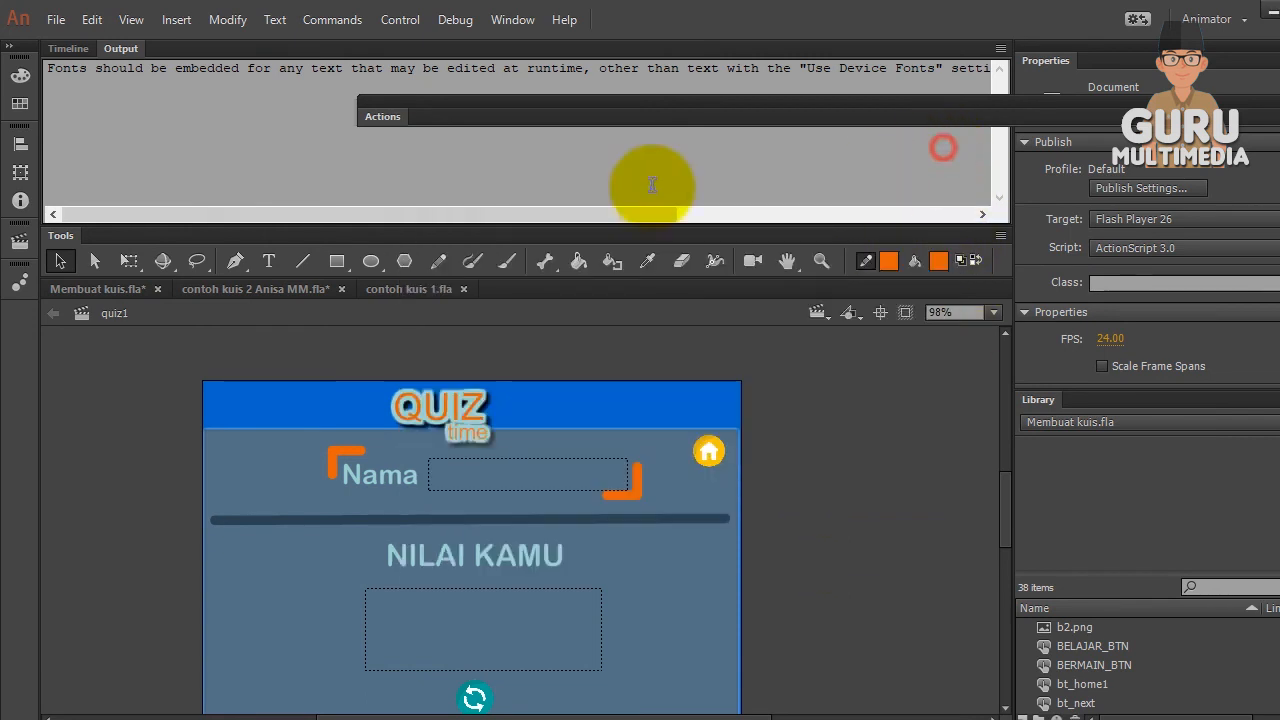
Switch to the QUIZ scene and open the script on frame 1 of its Actions layer in the code editor
left_click(67, 49)
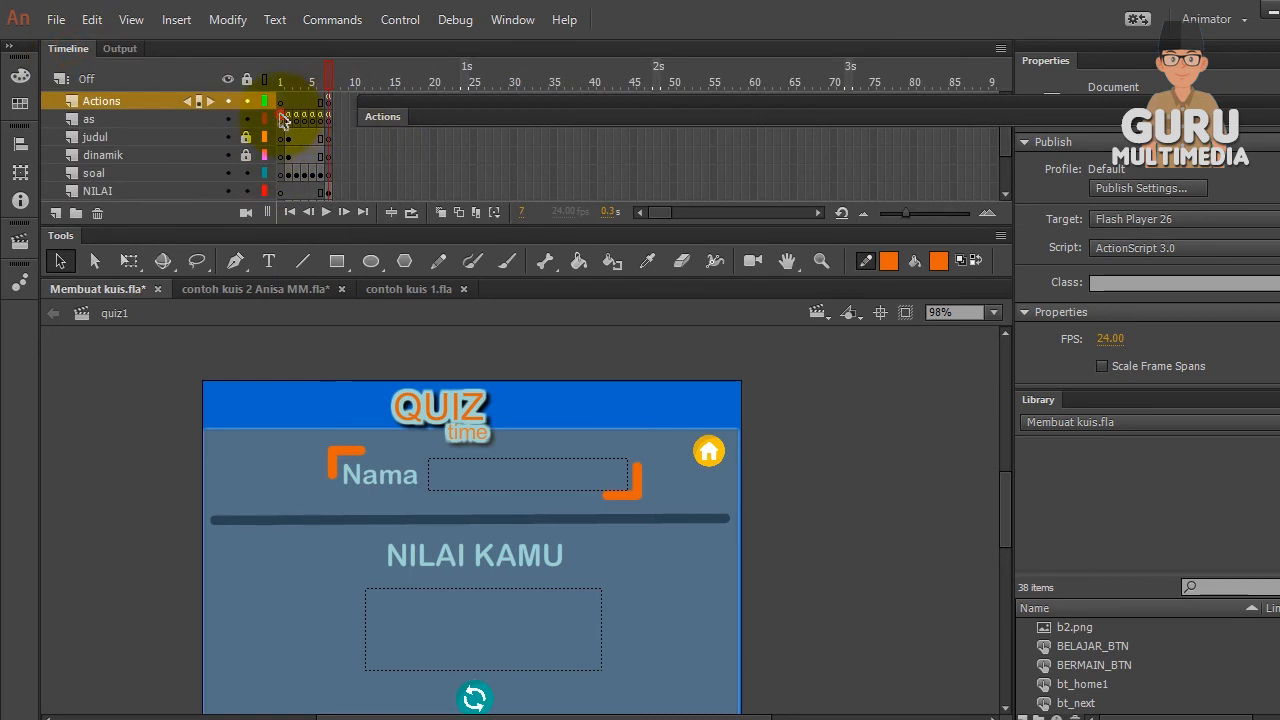
left_click(283, 119)
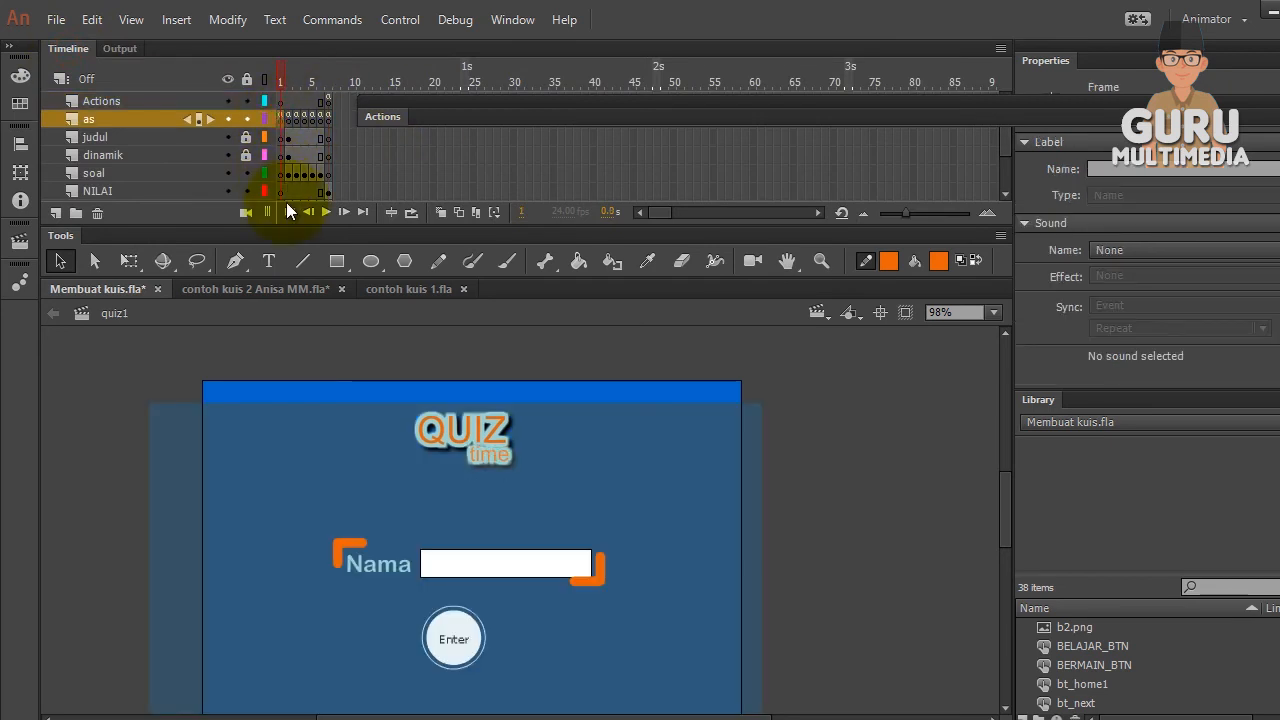
left_click(19, 244)
left_click(73, 309)
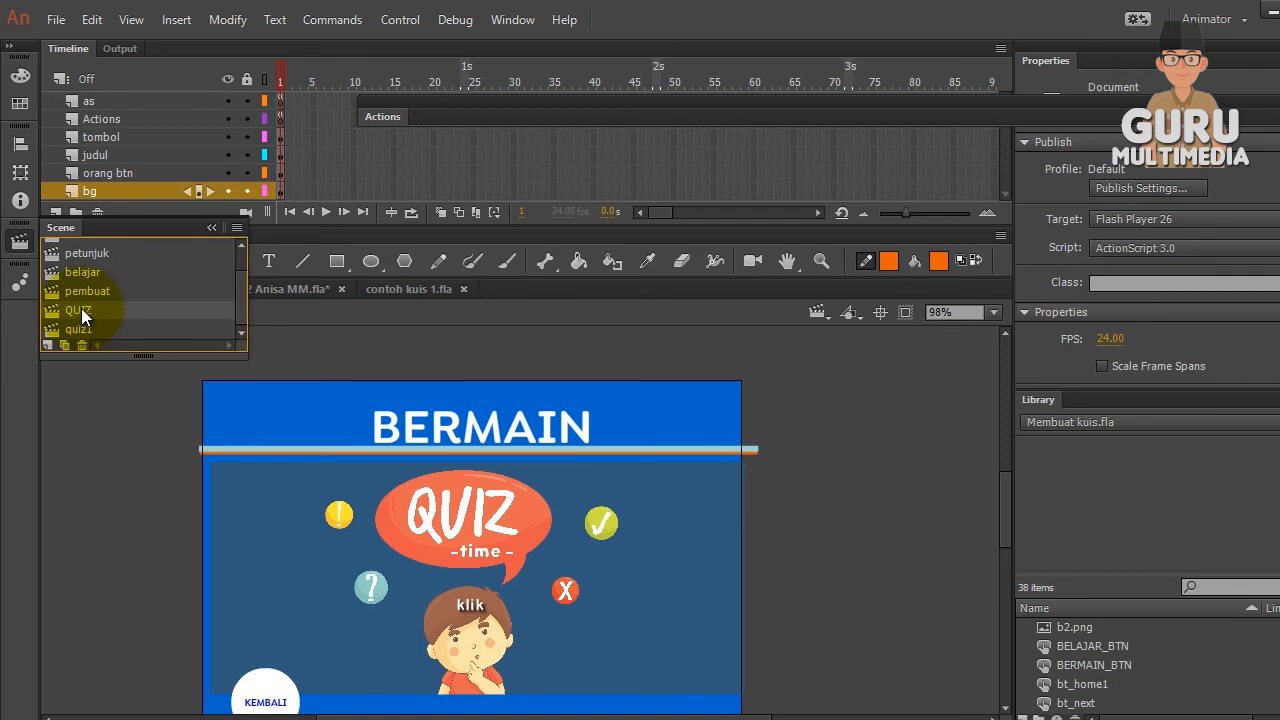
left_click(281, 119)
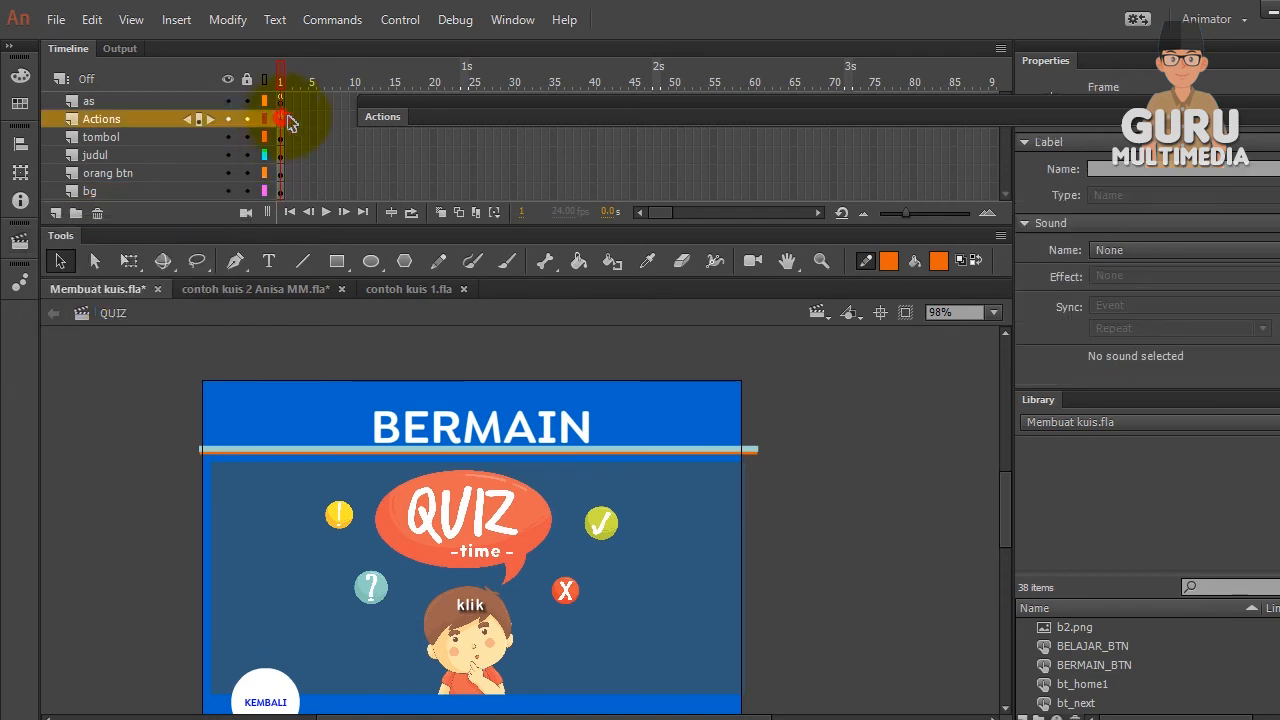
left_click(383, 116)
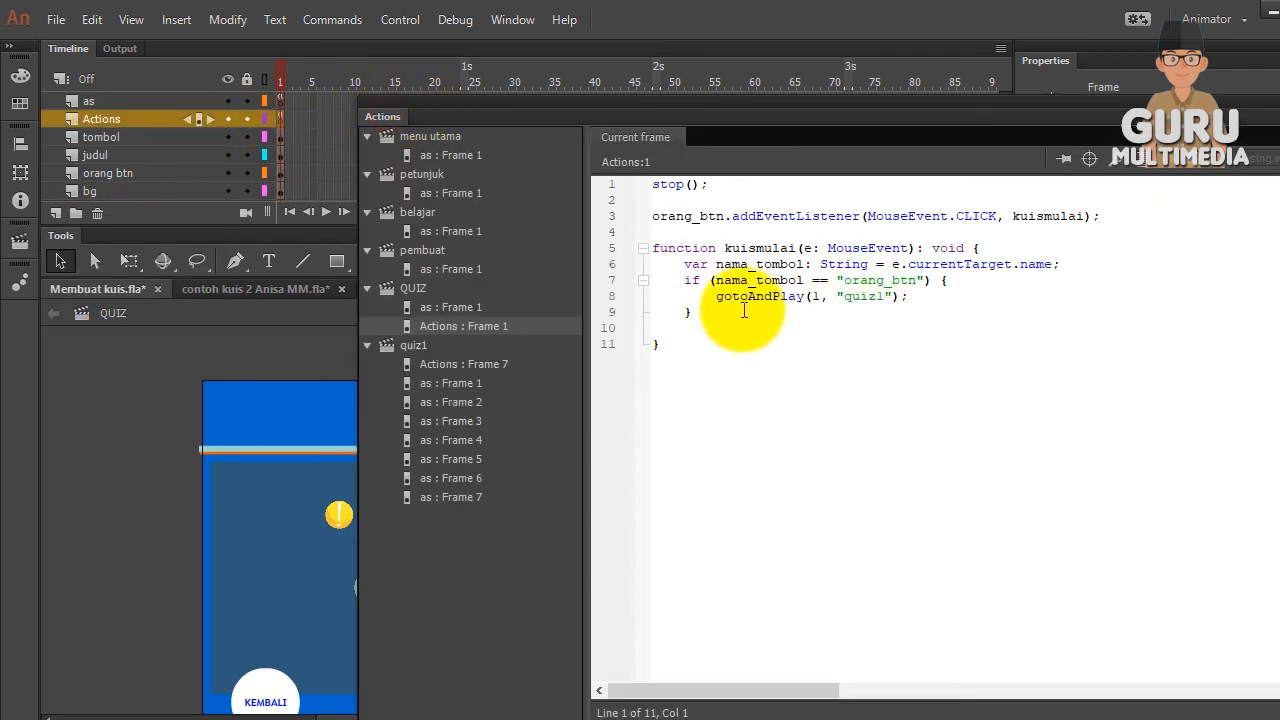
left_click_drag(386, 118, 430, 93)
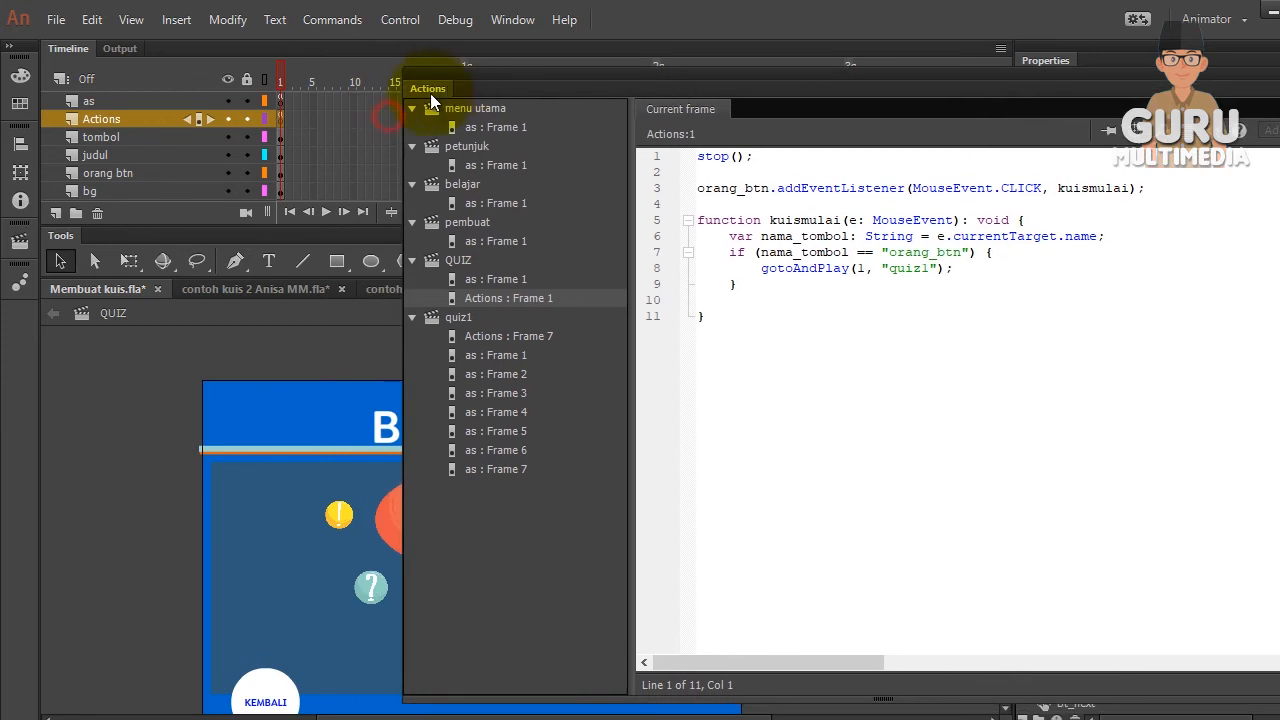
Compare the frame 1 scripts of the QUIZ scene's as and Actions layers, ending on the as script
left_click(281, 101)
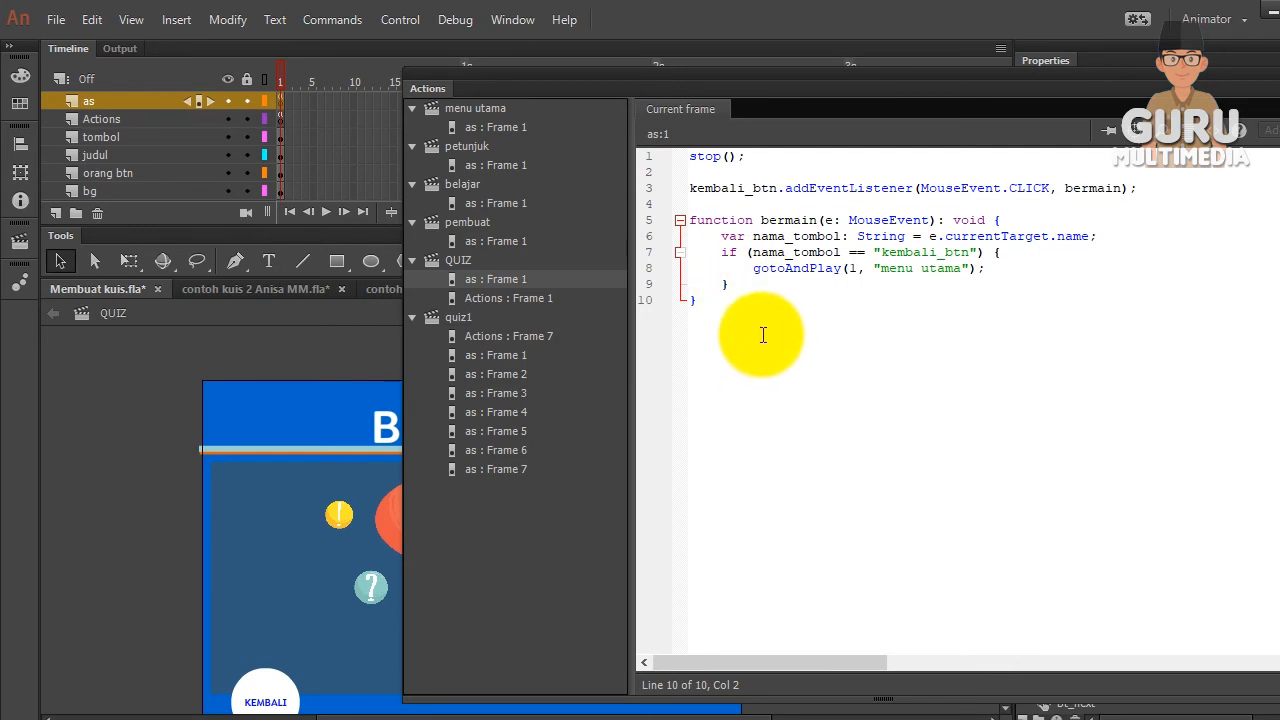
left_click(282, 120)
left_click(281, 102)
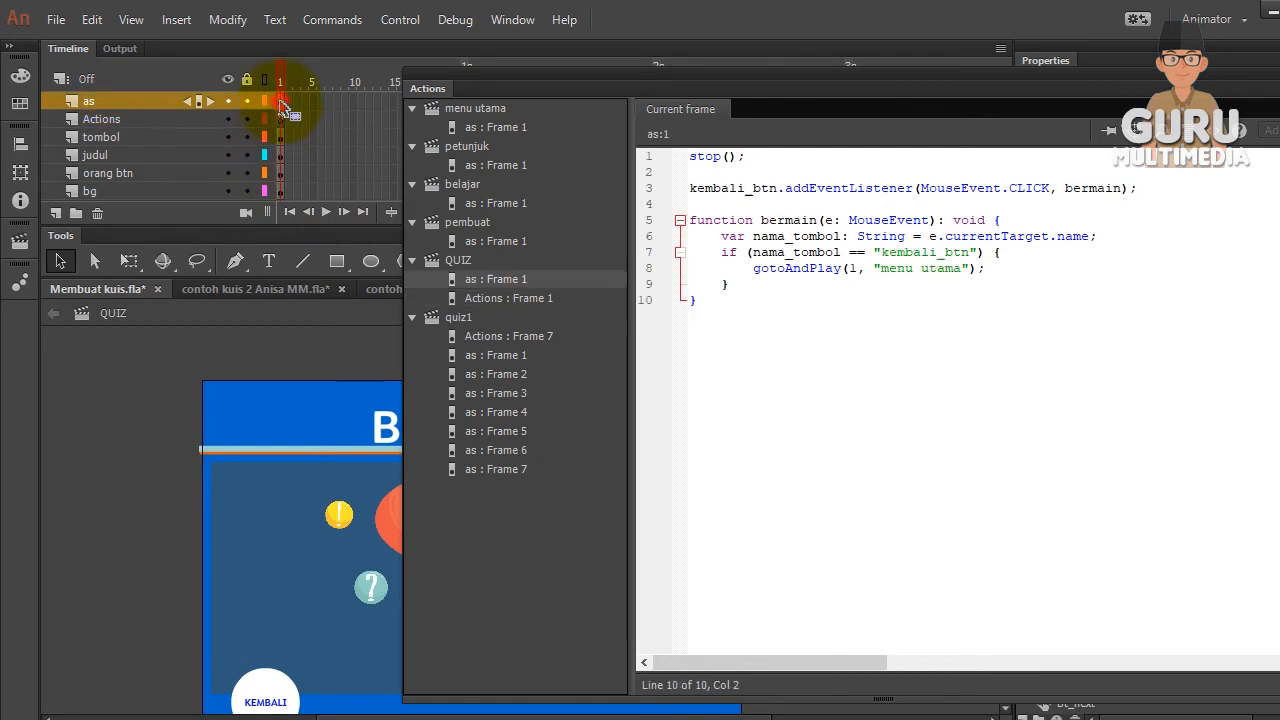
left_click(283, 119)
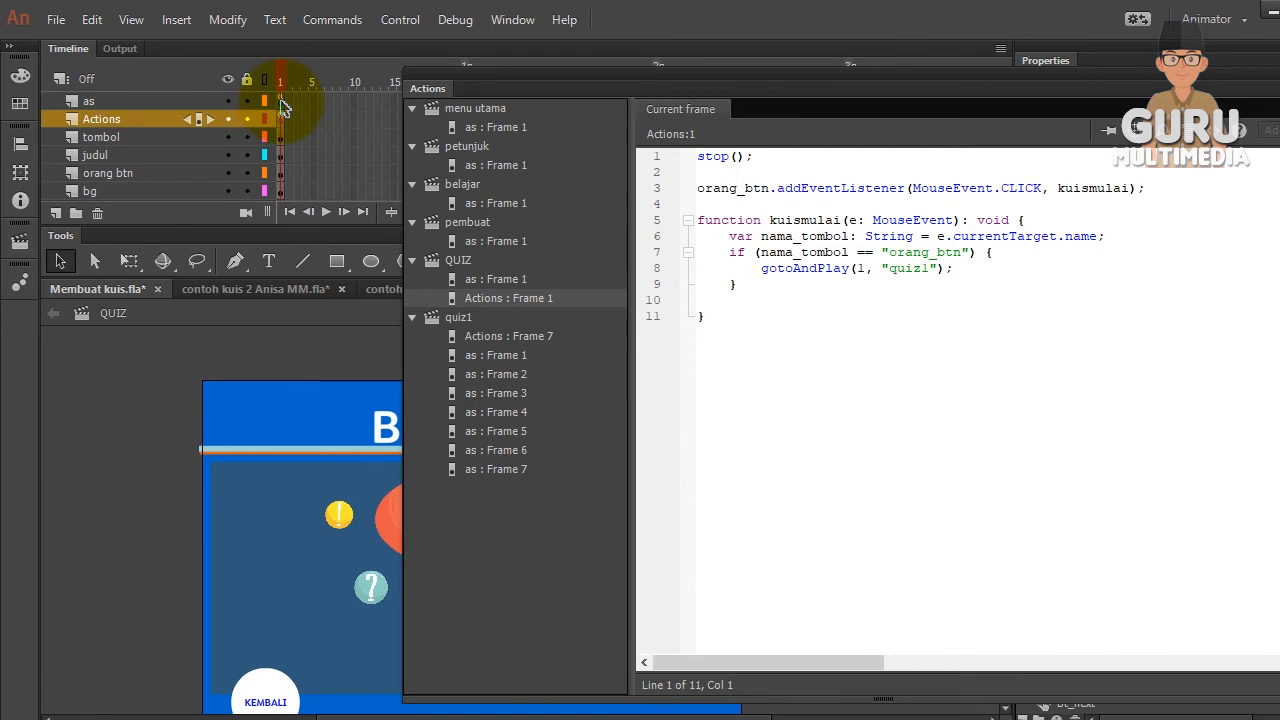
left_click(281, 101)
left_click(283, 119)
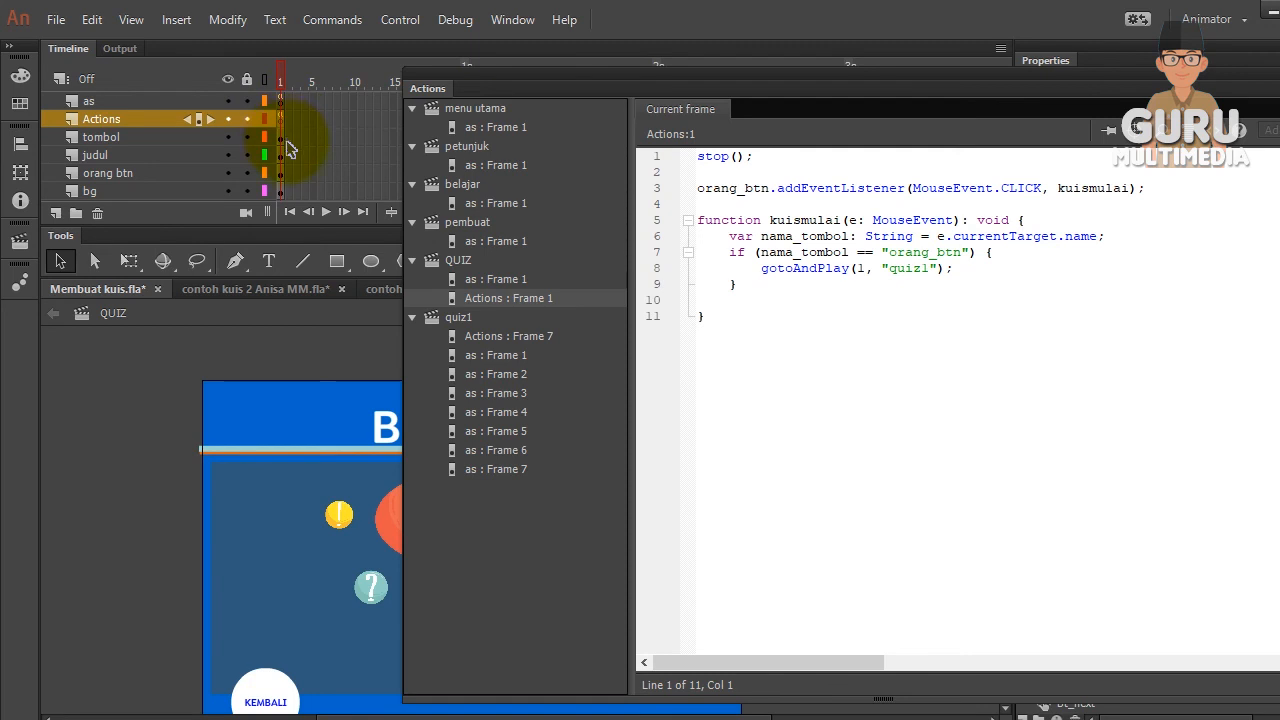
left_click(281, 101)
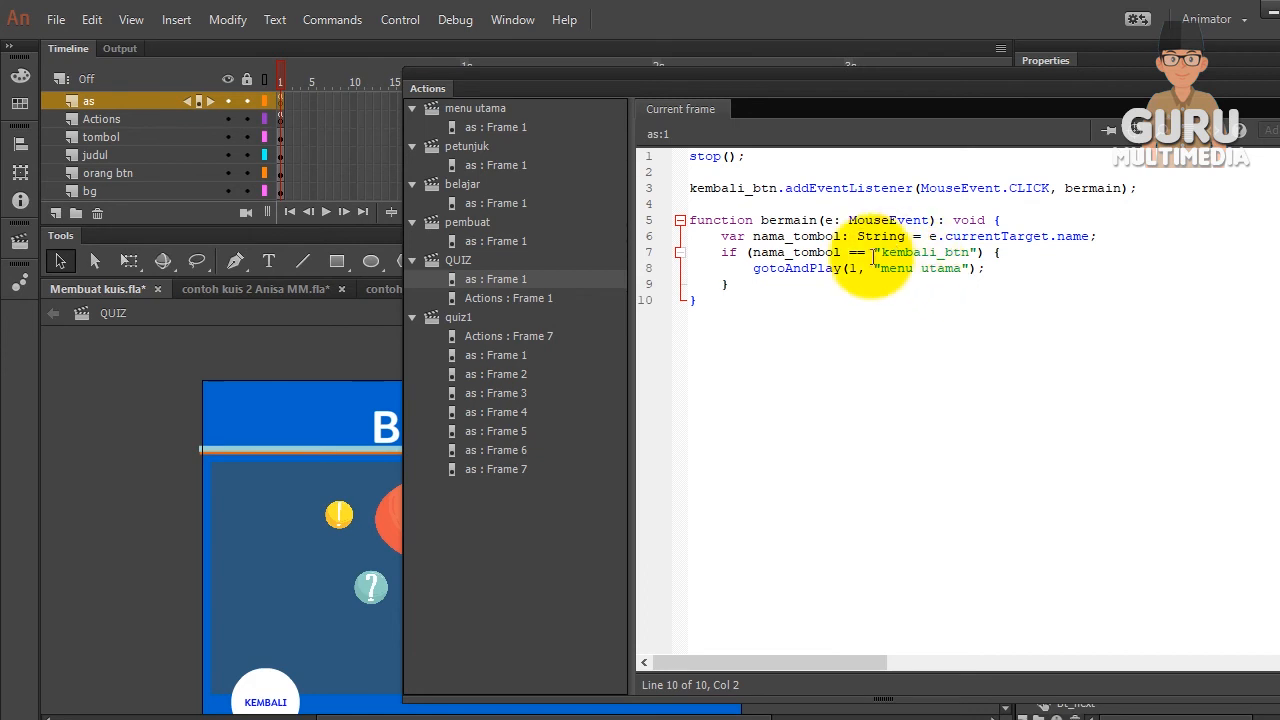
Review the kembali_btn script on the as layer: its click listener, the bermain function, the button name check and the "menu utama" target
left_click_drag(695, 190, 918, 189)
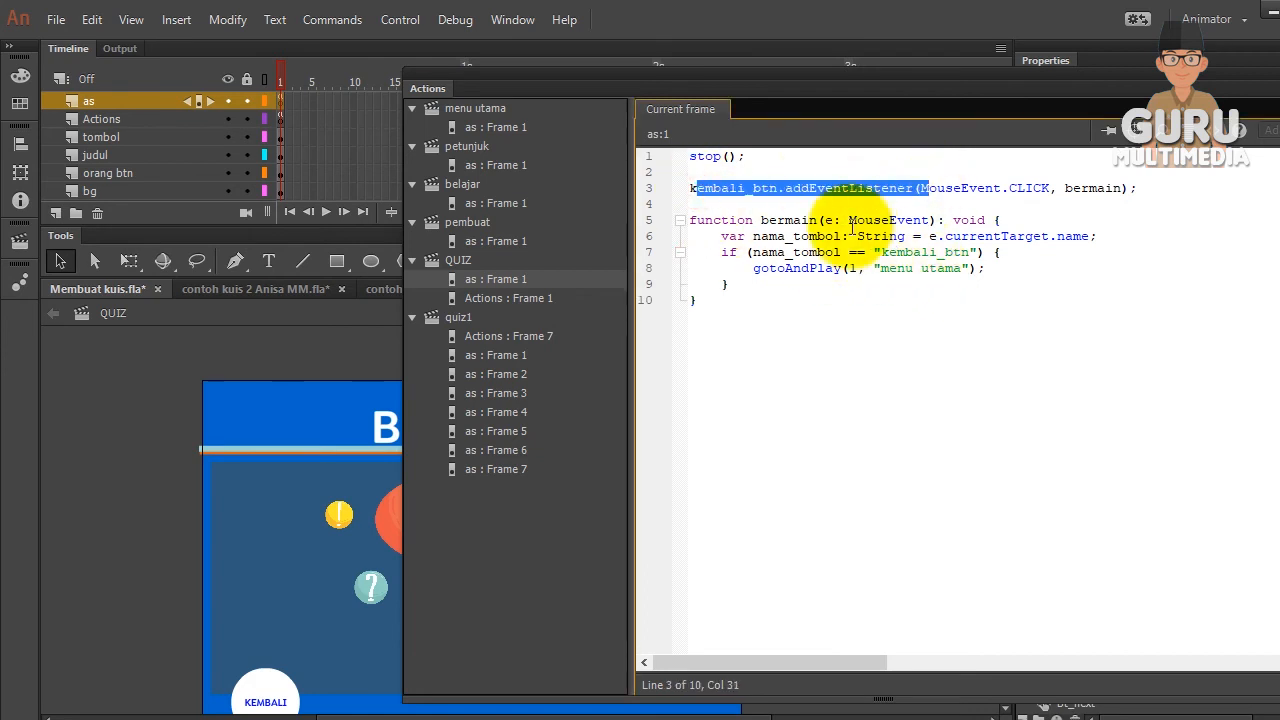
left_click_drag(745, 221, 858, 221)
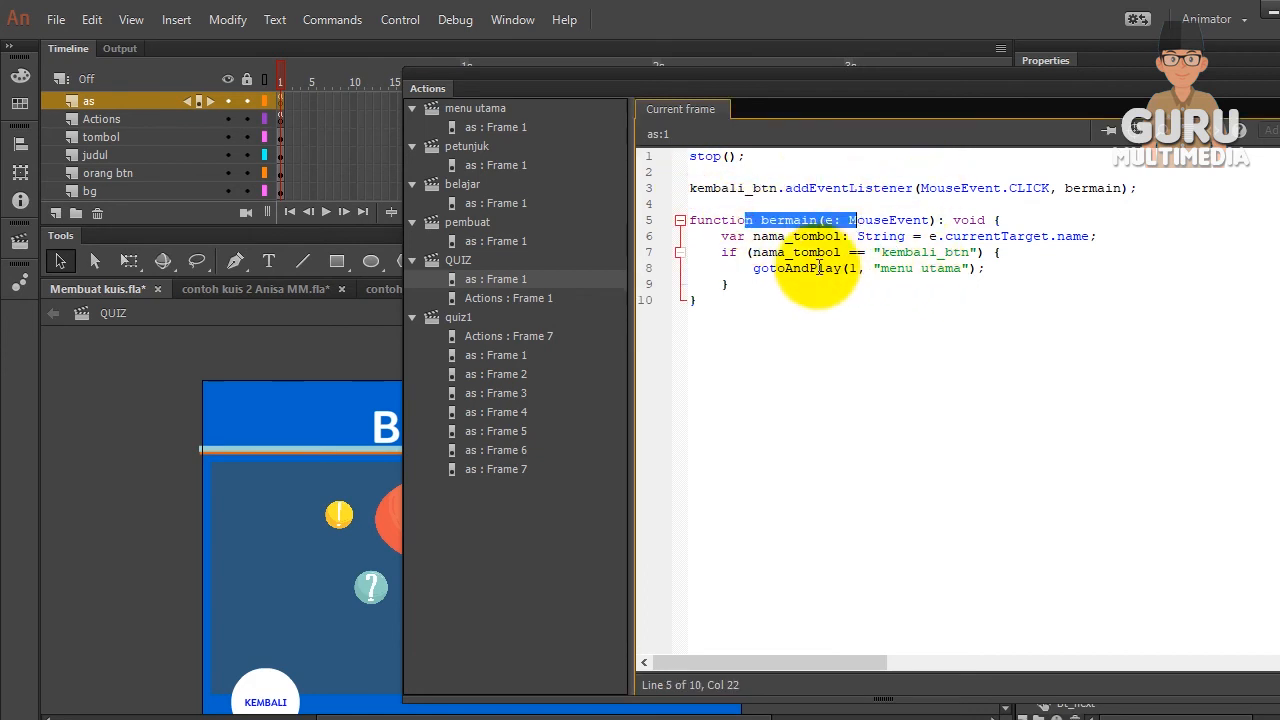
left_click_drag(873, 252, 948, 254)
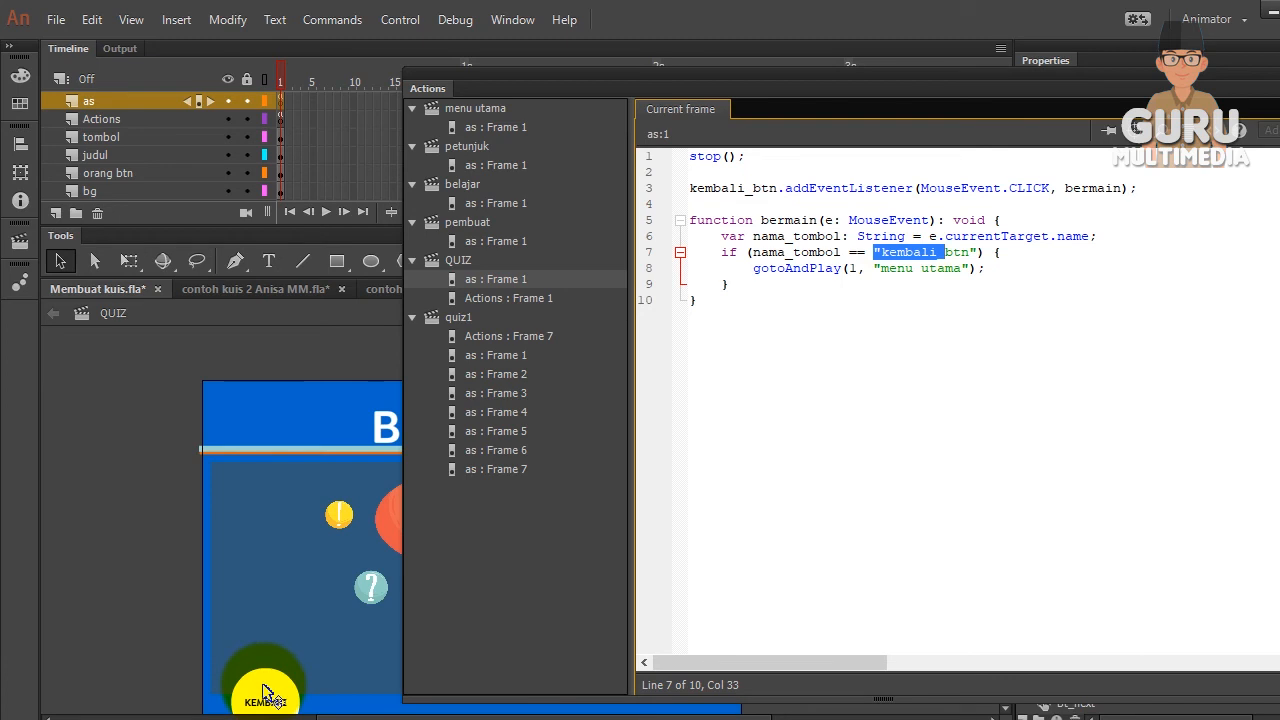
left_click_drag(888, 268, 941, 269)
left_click(928, 295)
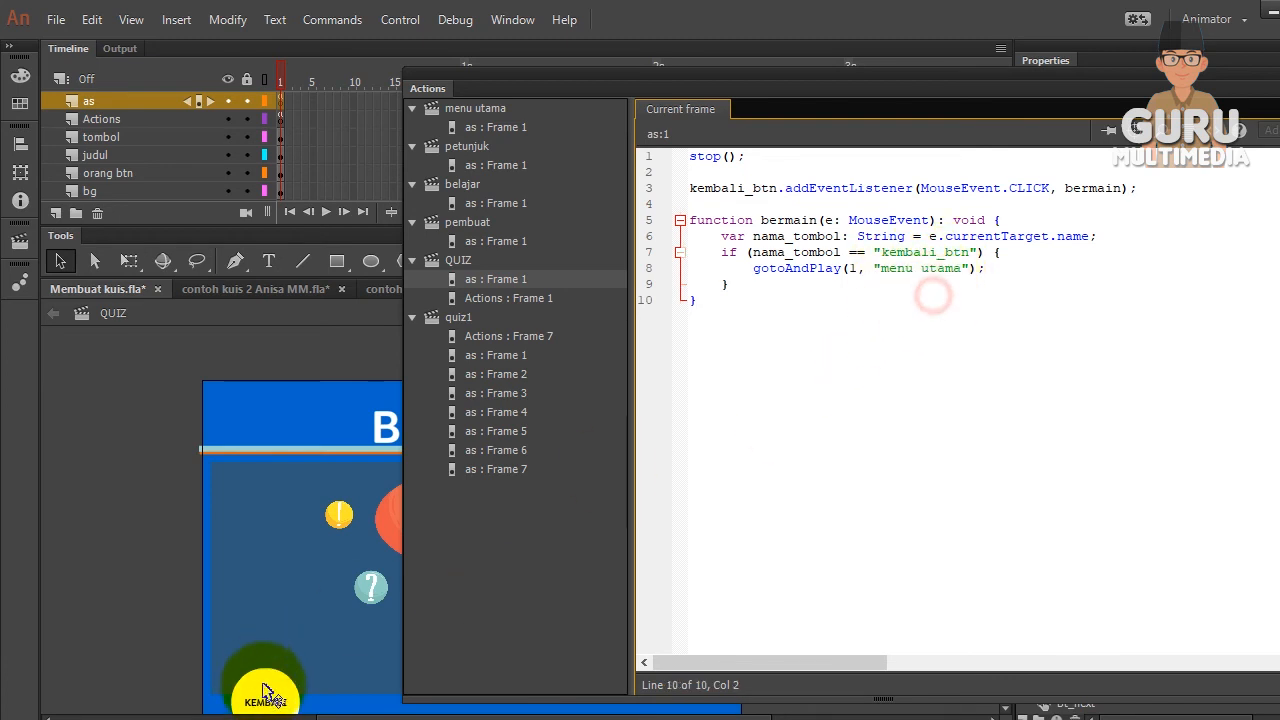
Match the orang_btn script on the Actions layer to the character button on the stage, narrowing the code editor to uncover it
left_click(281, 120)
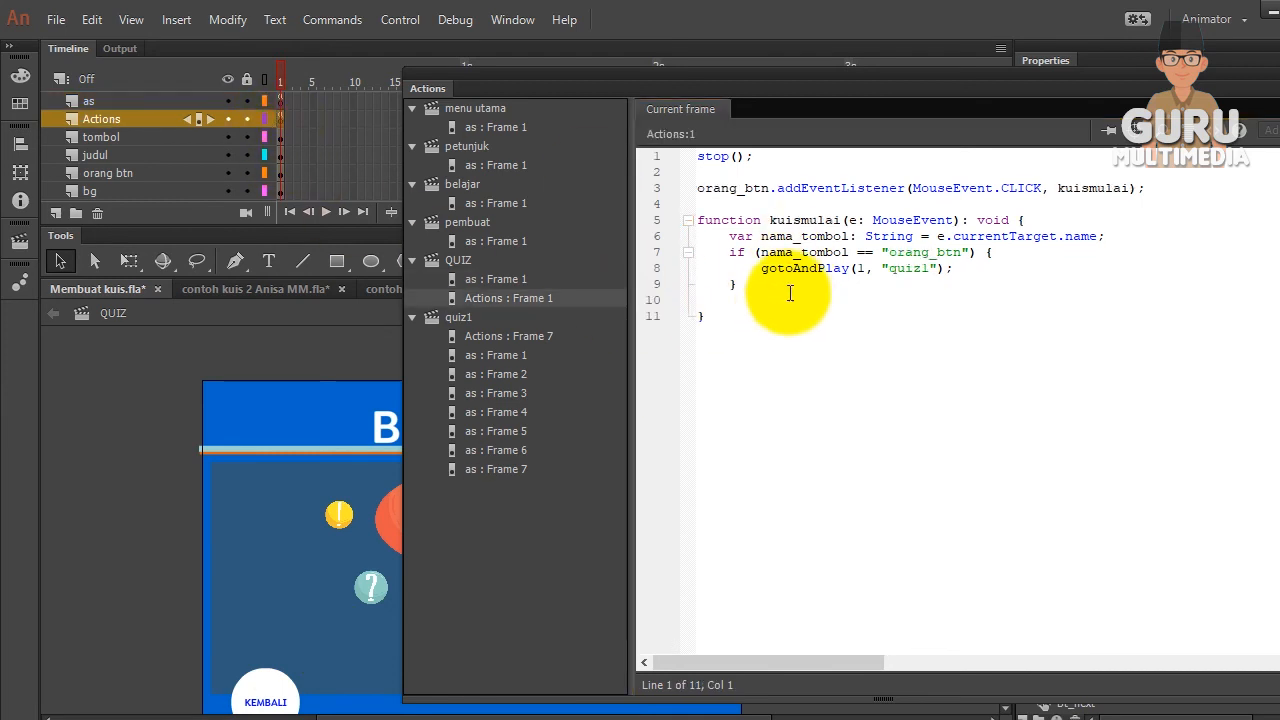
left_click_drag(770, 188, 705, 188)
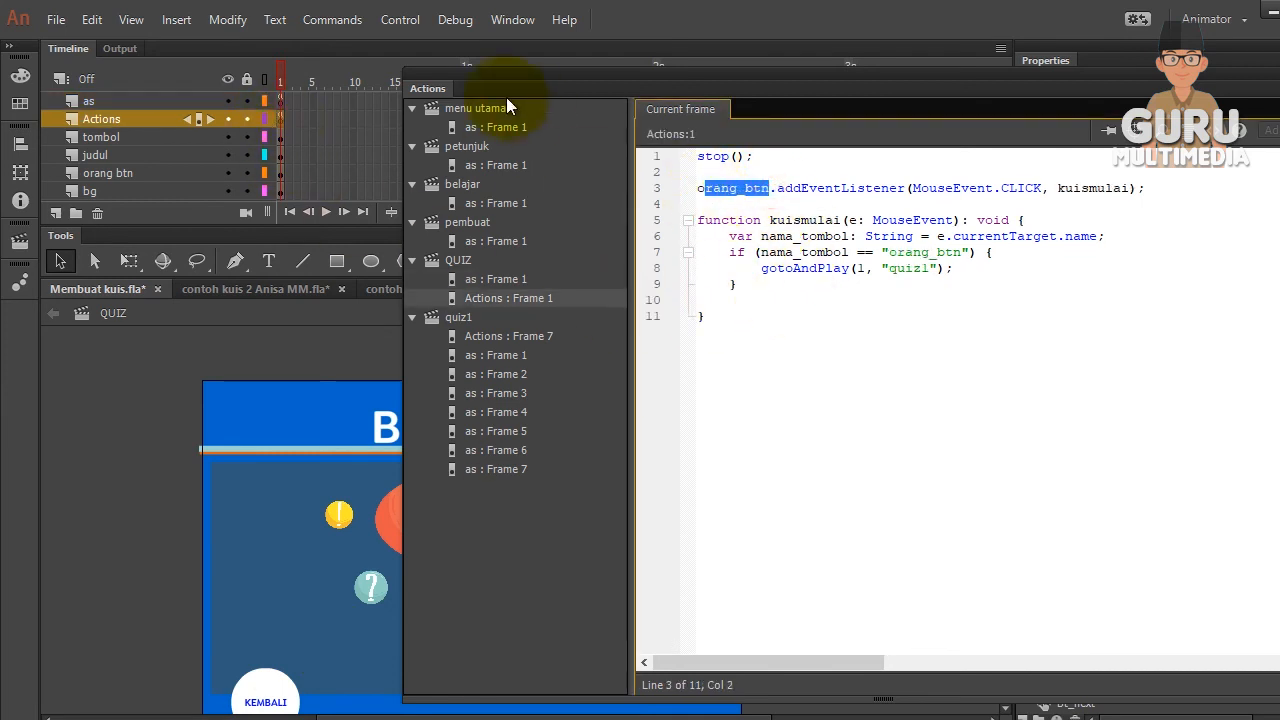
left_click_drag(430, 88, 242, 96)
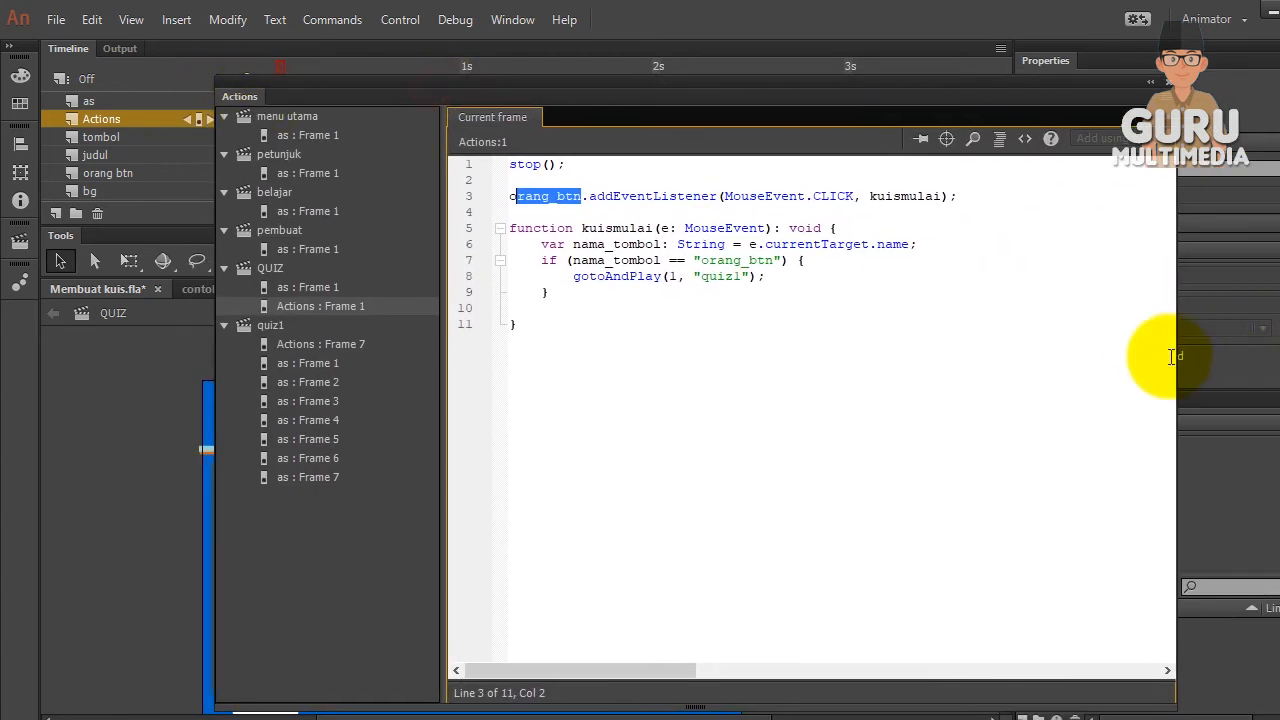
left_click_drag(1177, 365, 940, 374)
left_click_drag(301, 78, 613, 137)
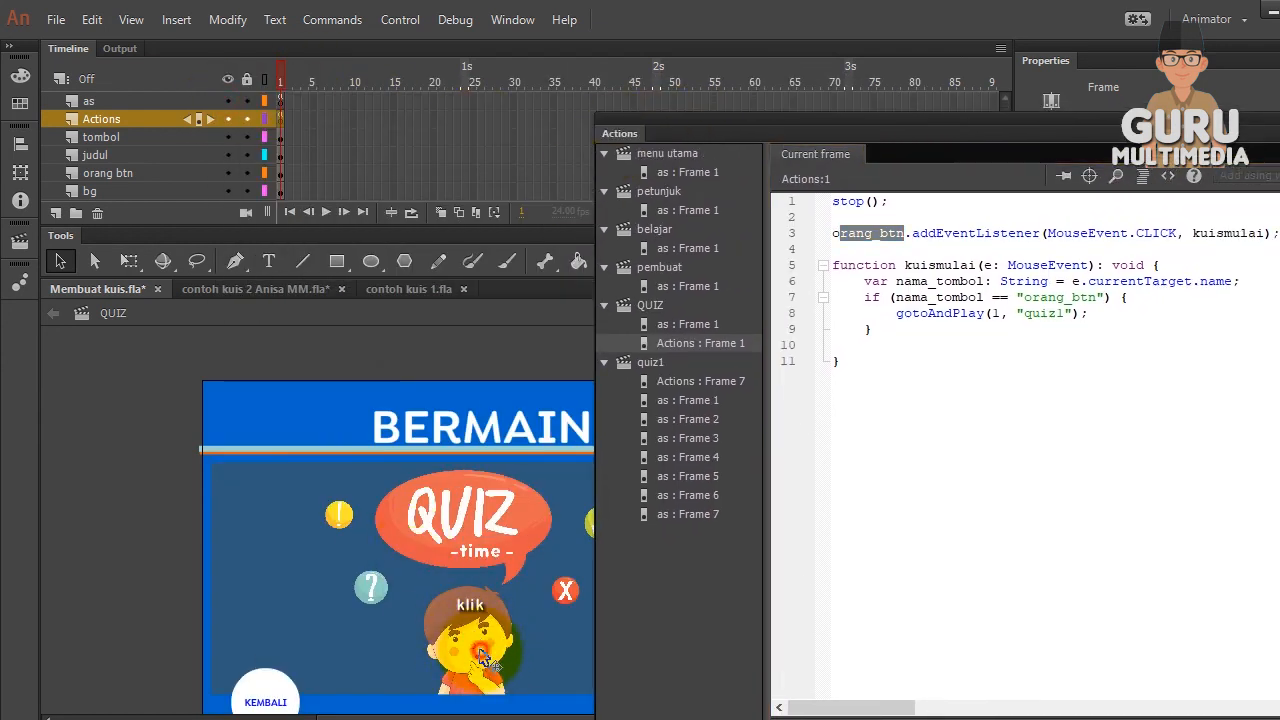
left_click(481, 656)
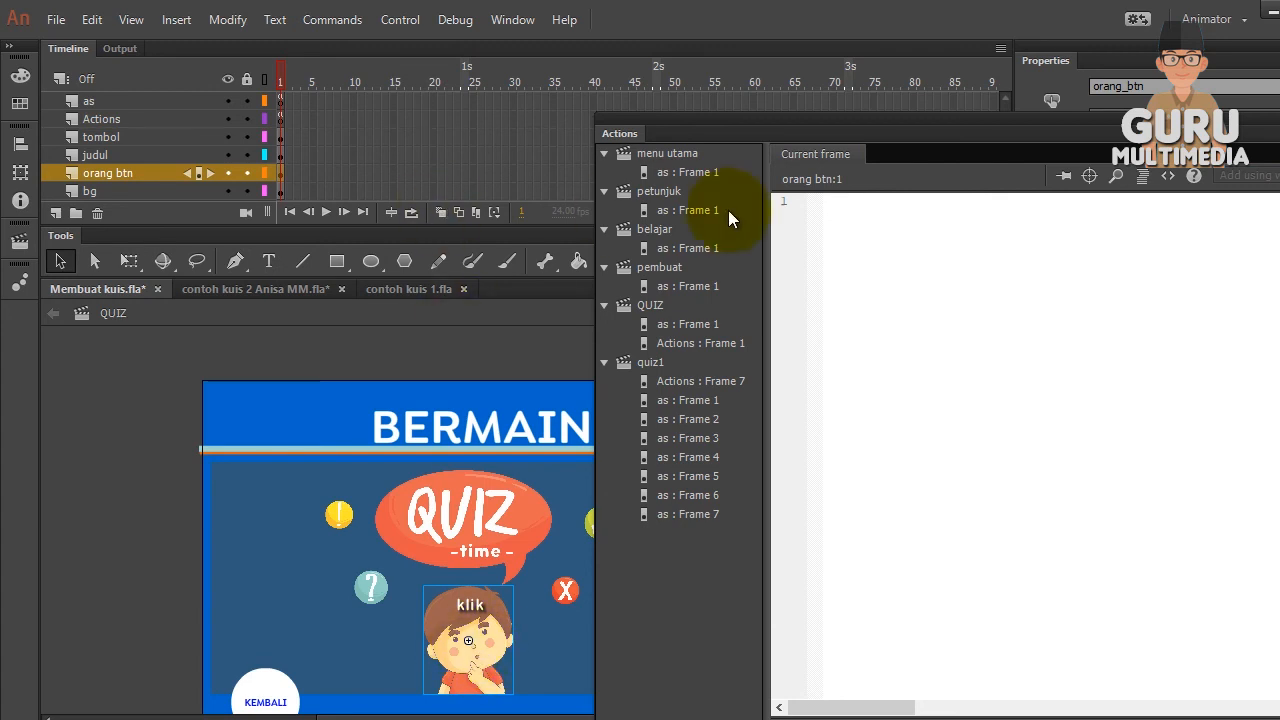
left_click(284, 120)
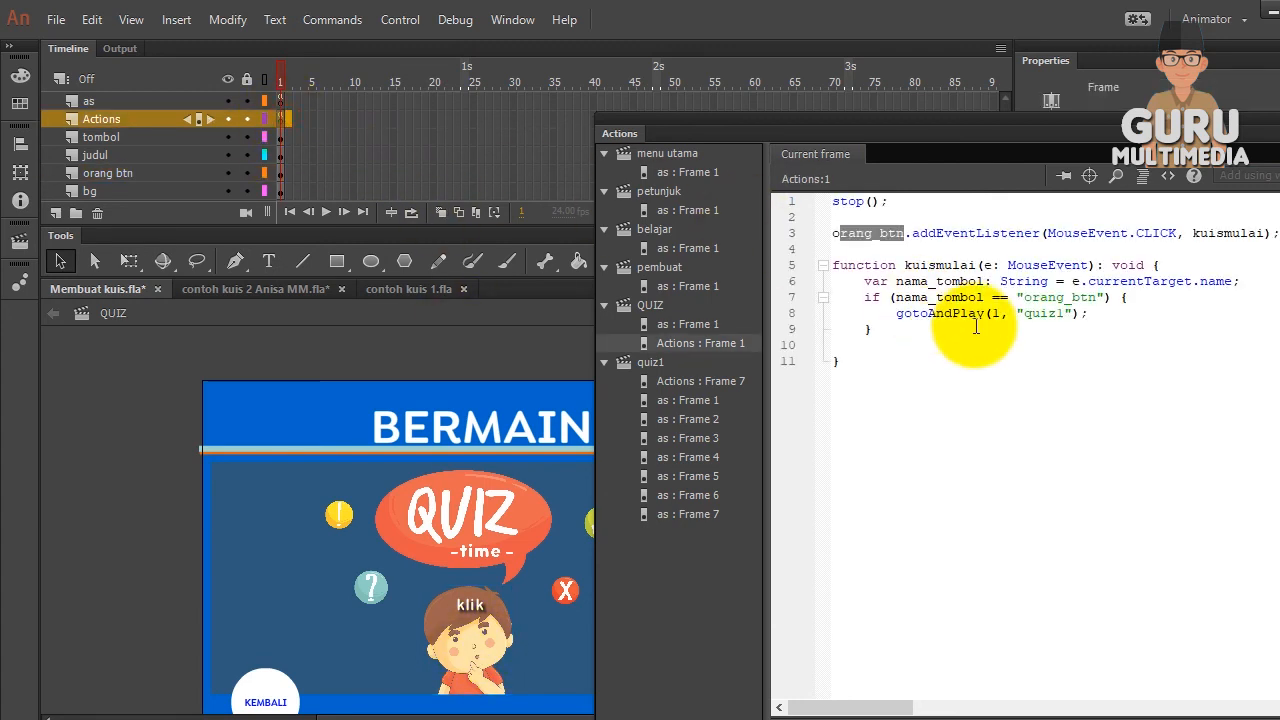
left_click(916, 315)
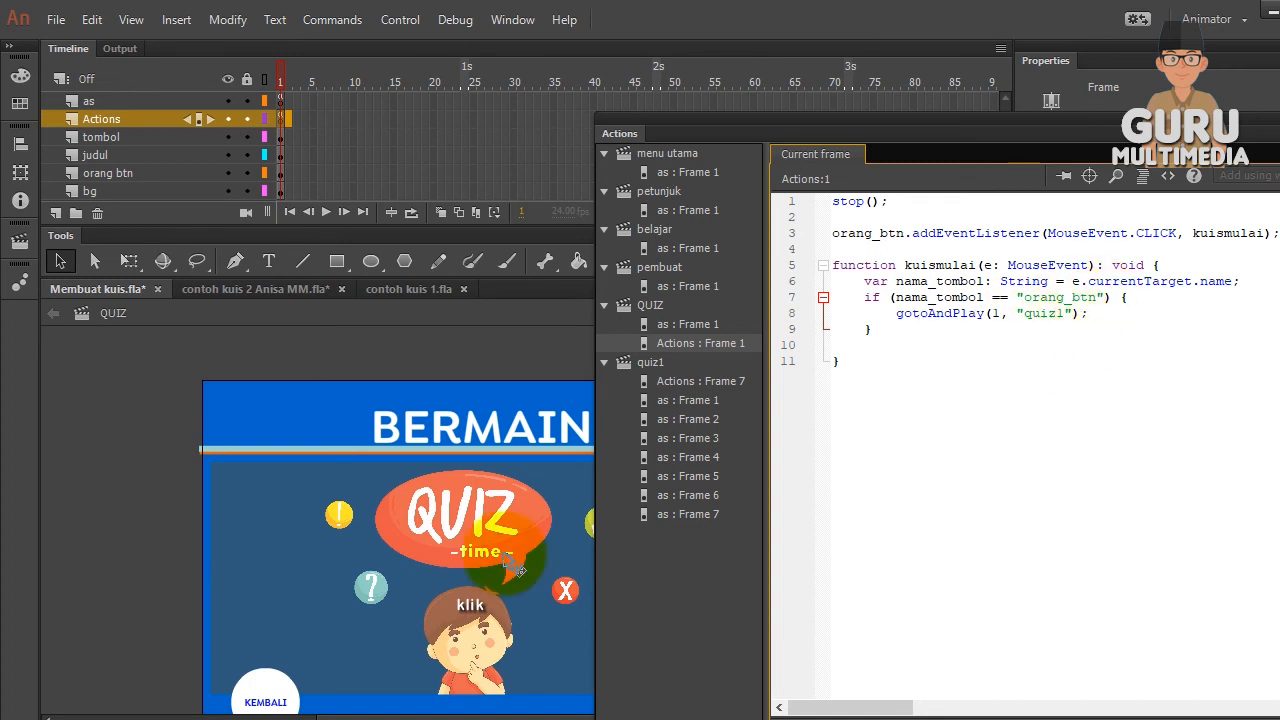
Switch to the quiz1 scene and examine the script on frame 1 of its as layer alongside the name entry page
left_click_drag(618, 143, 615, 94)
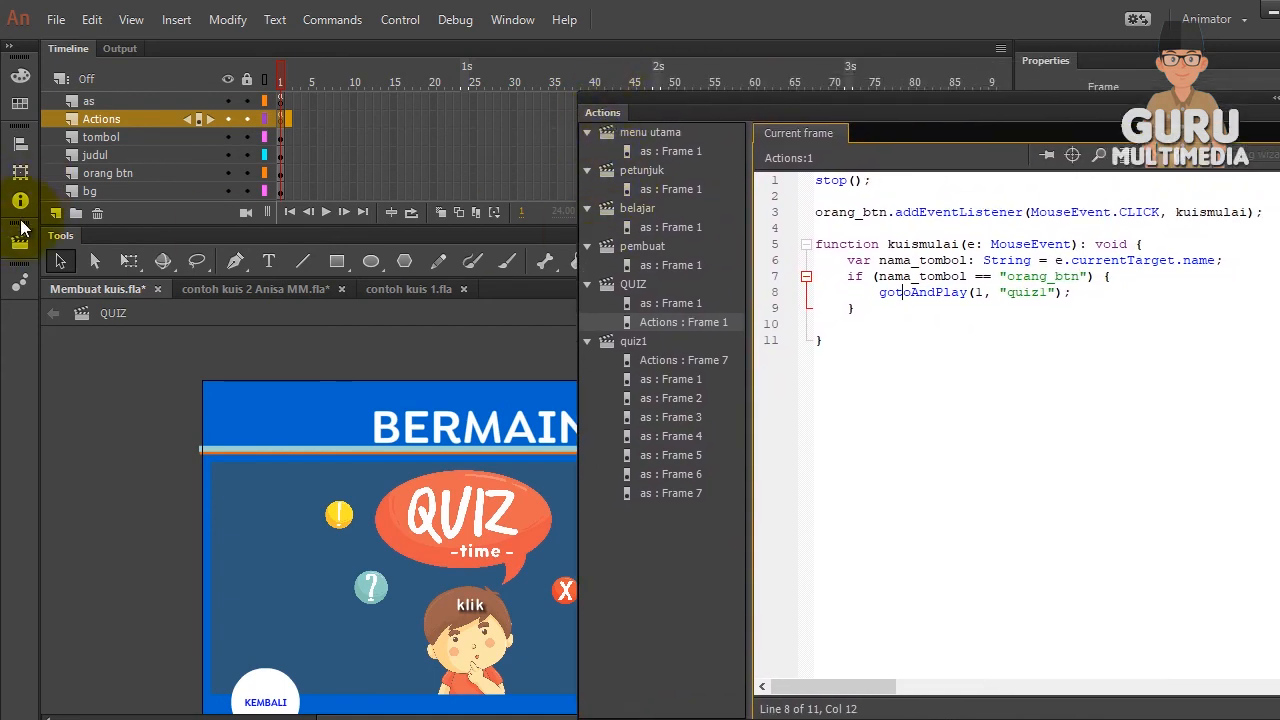
left_click(24, 246)
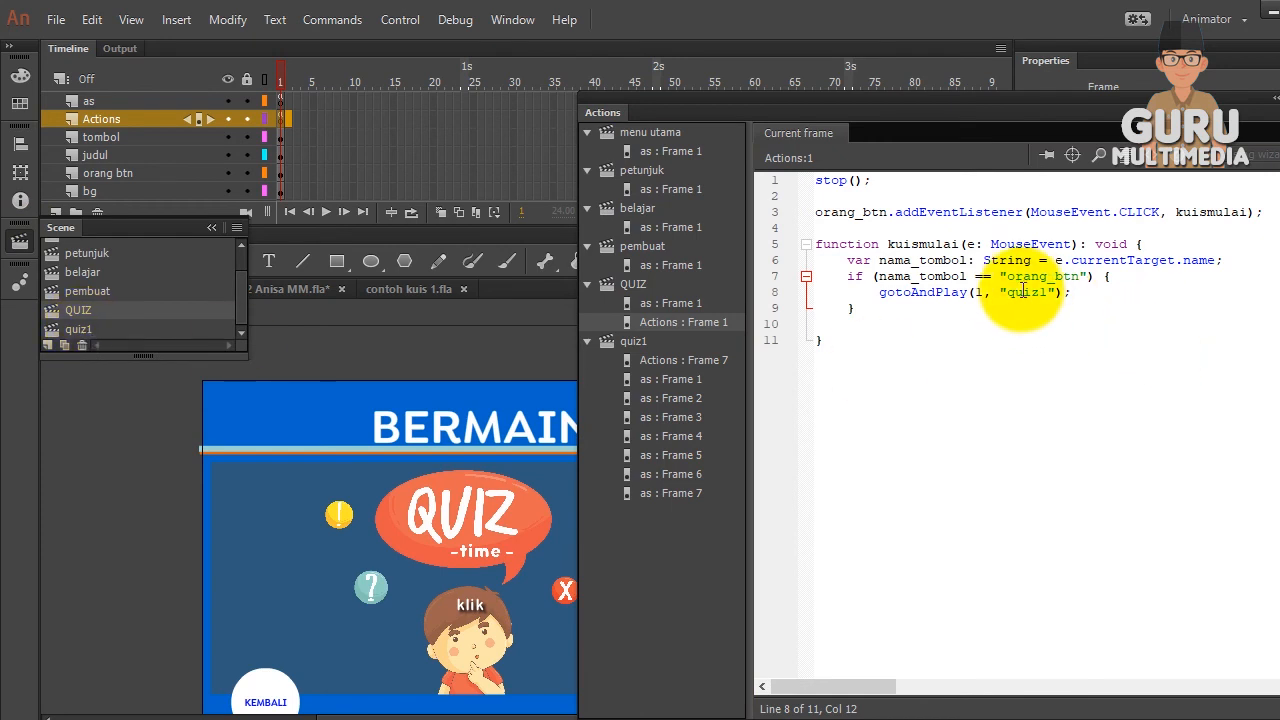
left_click(87, 331)
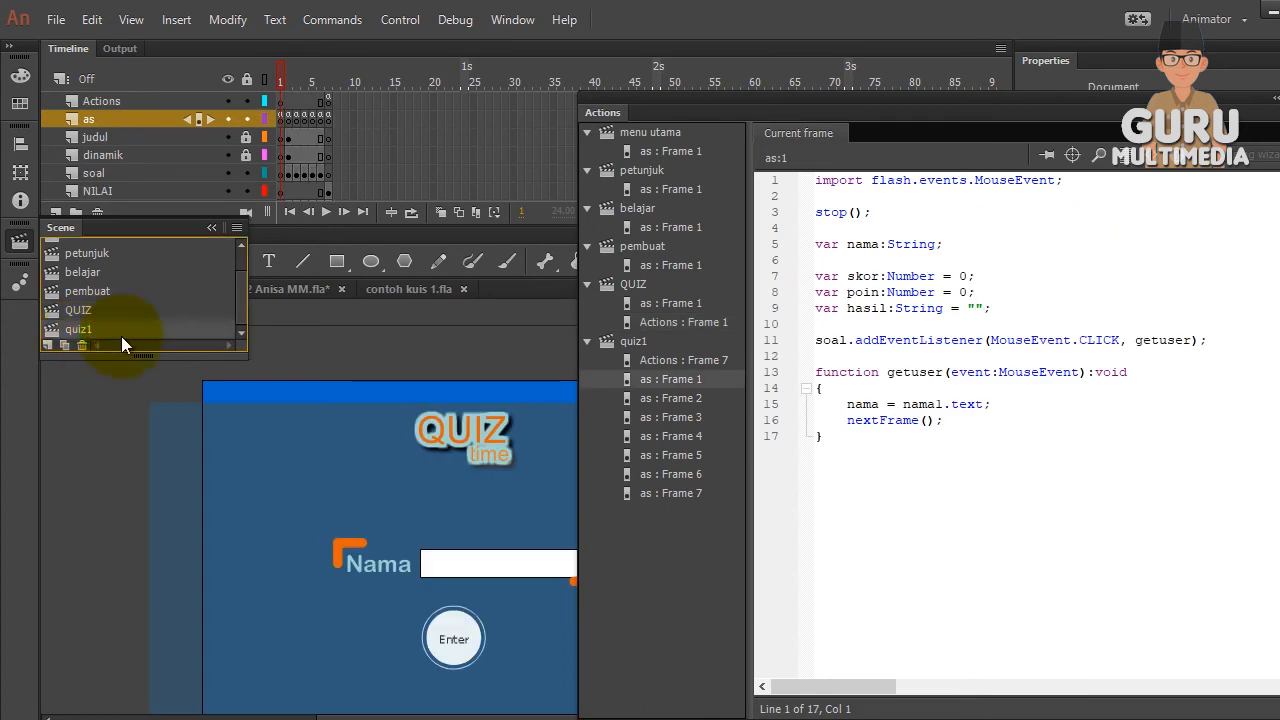
left_click(283, 137)
left_click_drag(362, 716, 442, 716)
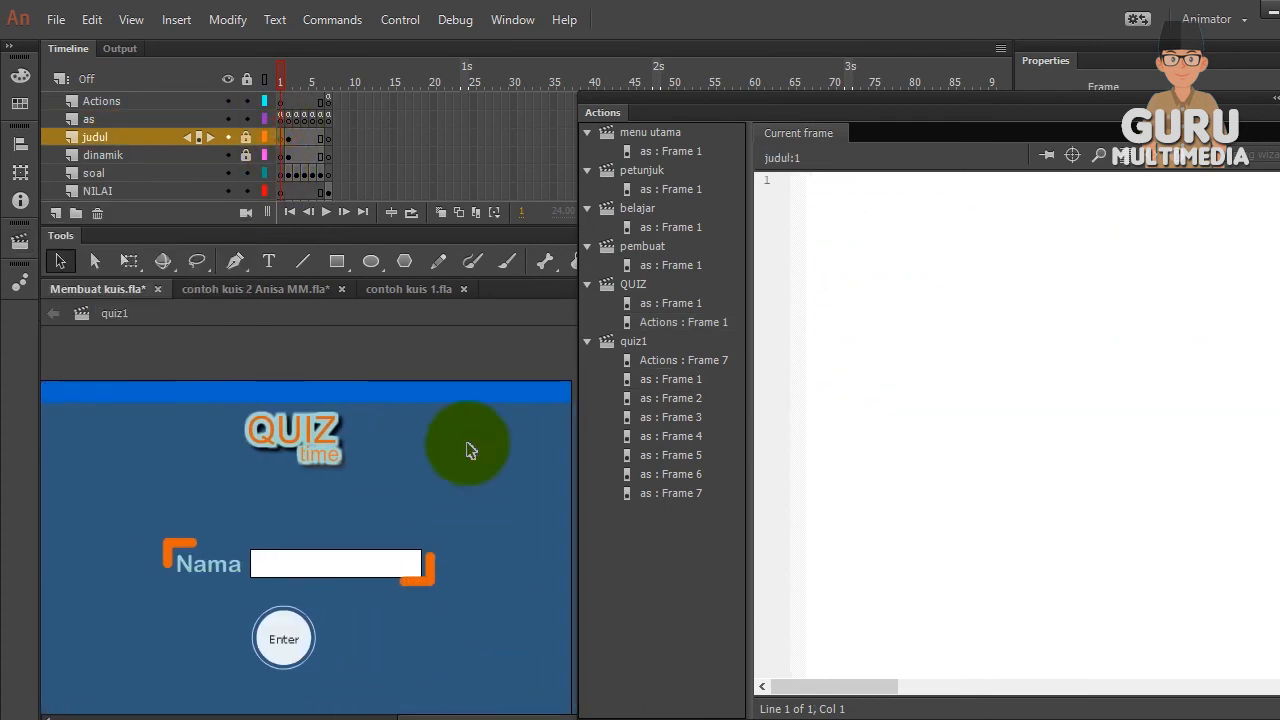
left_click(283, 119)
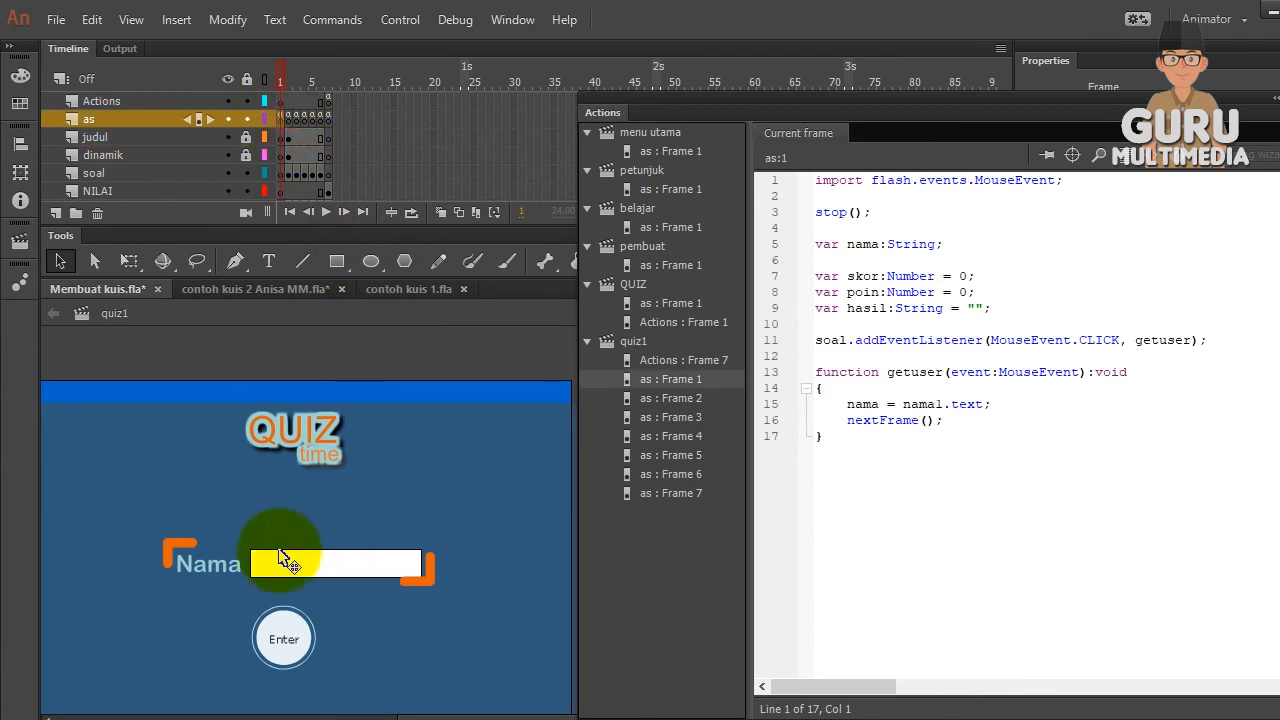
Inspect the soal layer's first two frames and select the Enter button on frame 1 of the TOMBOL layer
left_click(288, 173)
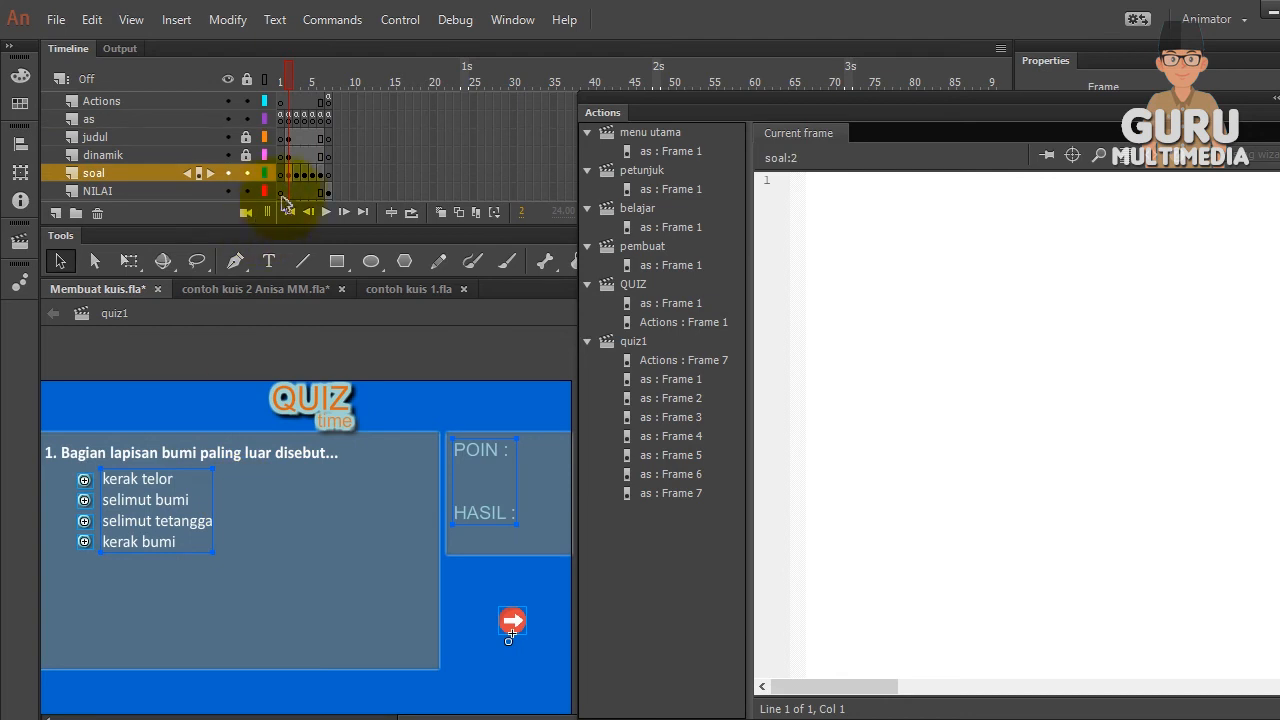
left_click(282, 175)
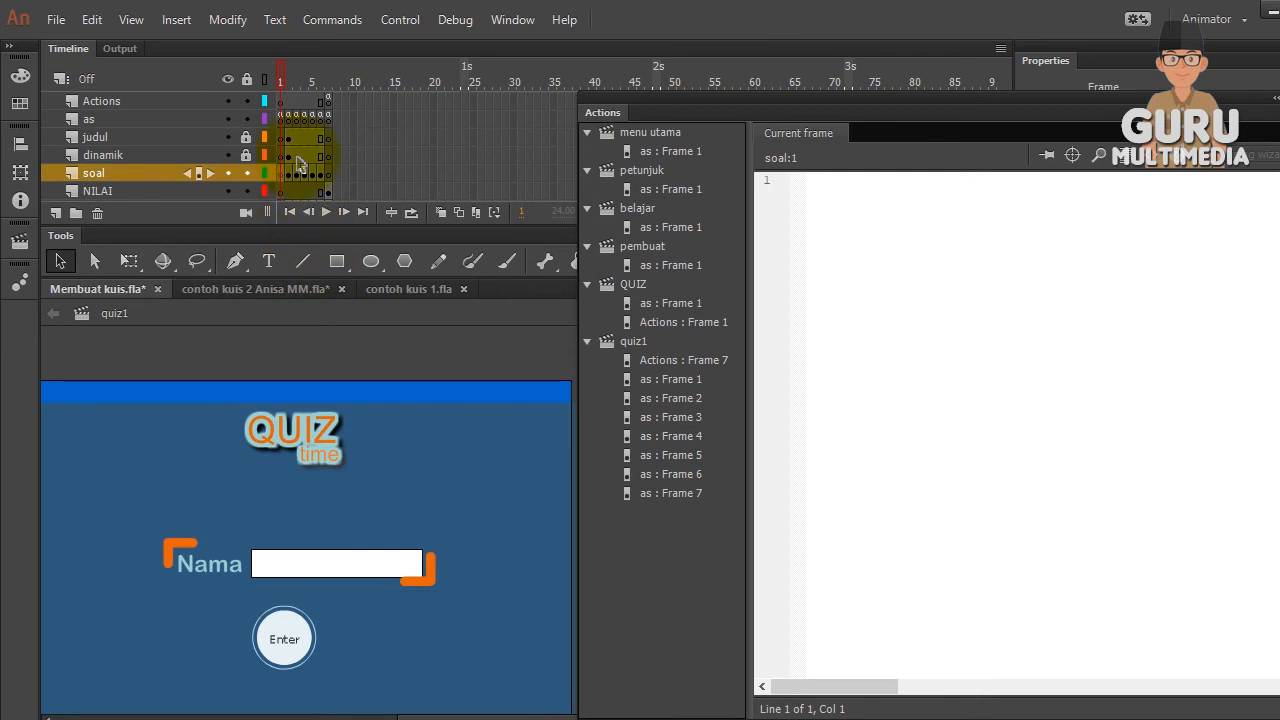
scroll(293, 158, "down", 2)
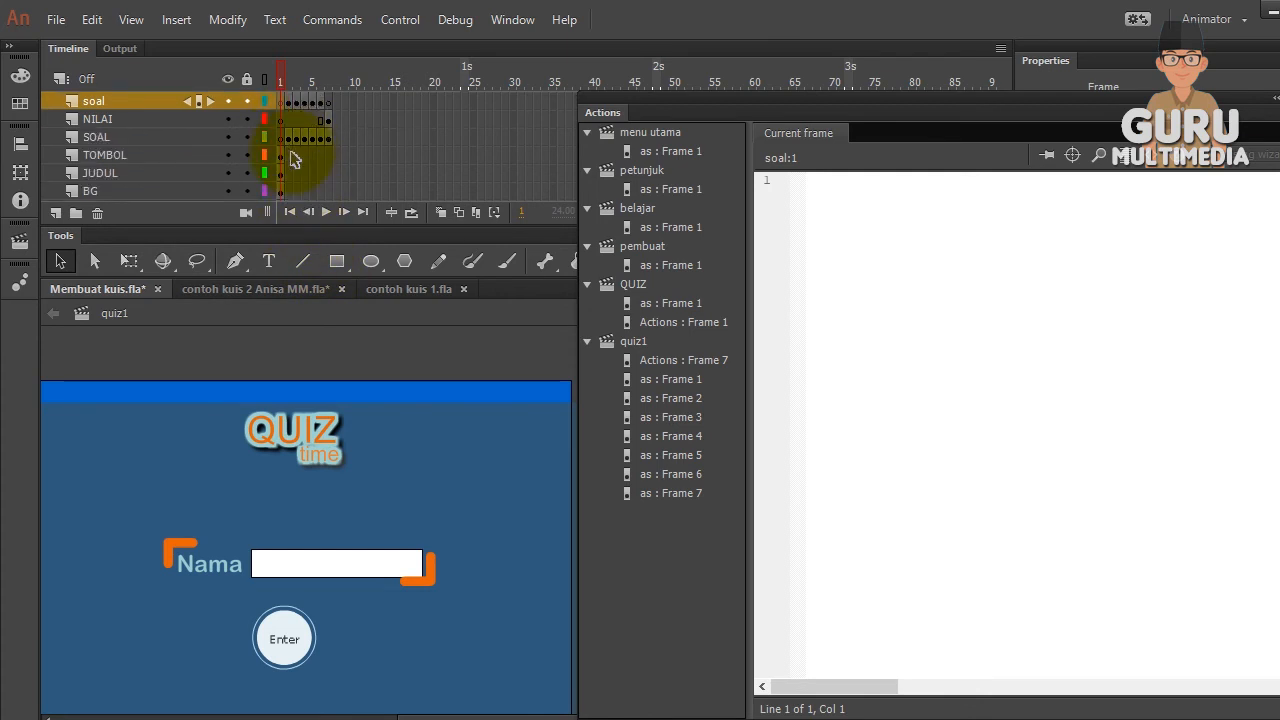
left_click(283, 158)
left_click(281, 636)
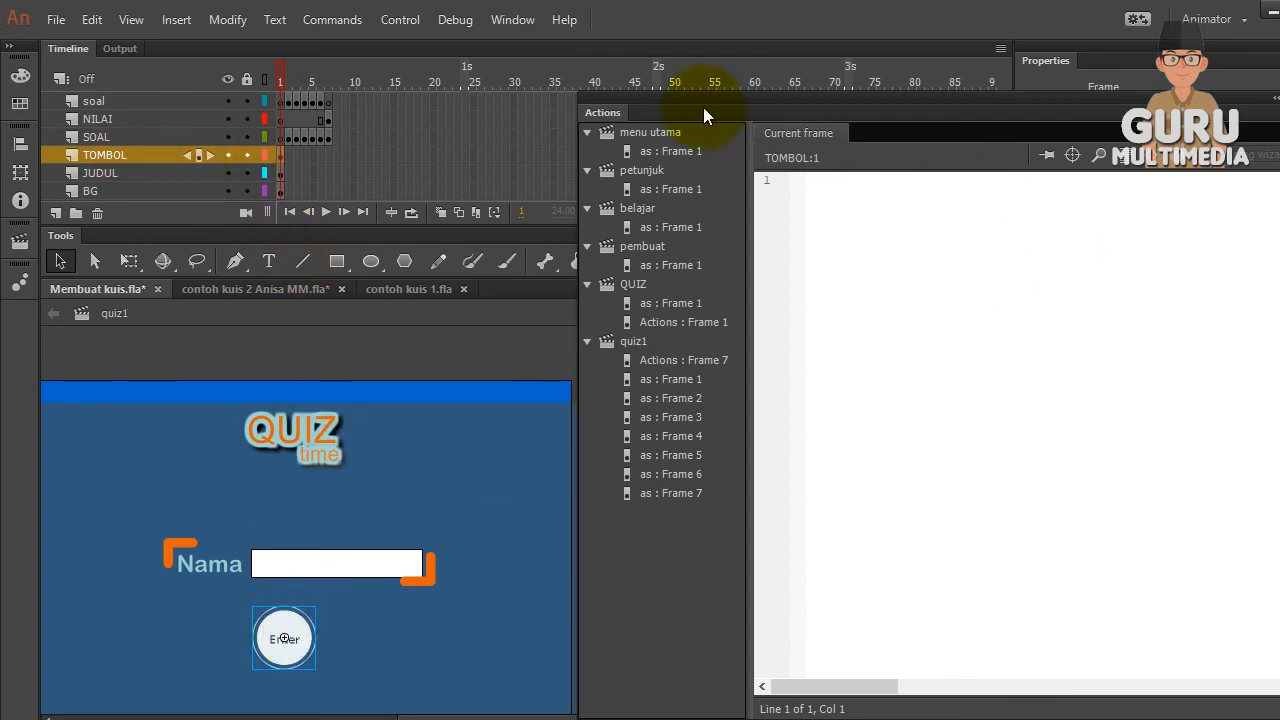
Uncover the object properties behind the floating code editor and check the Enter button's instance name
left_click_drag(608, 112, 610, 258)
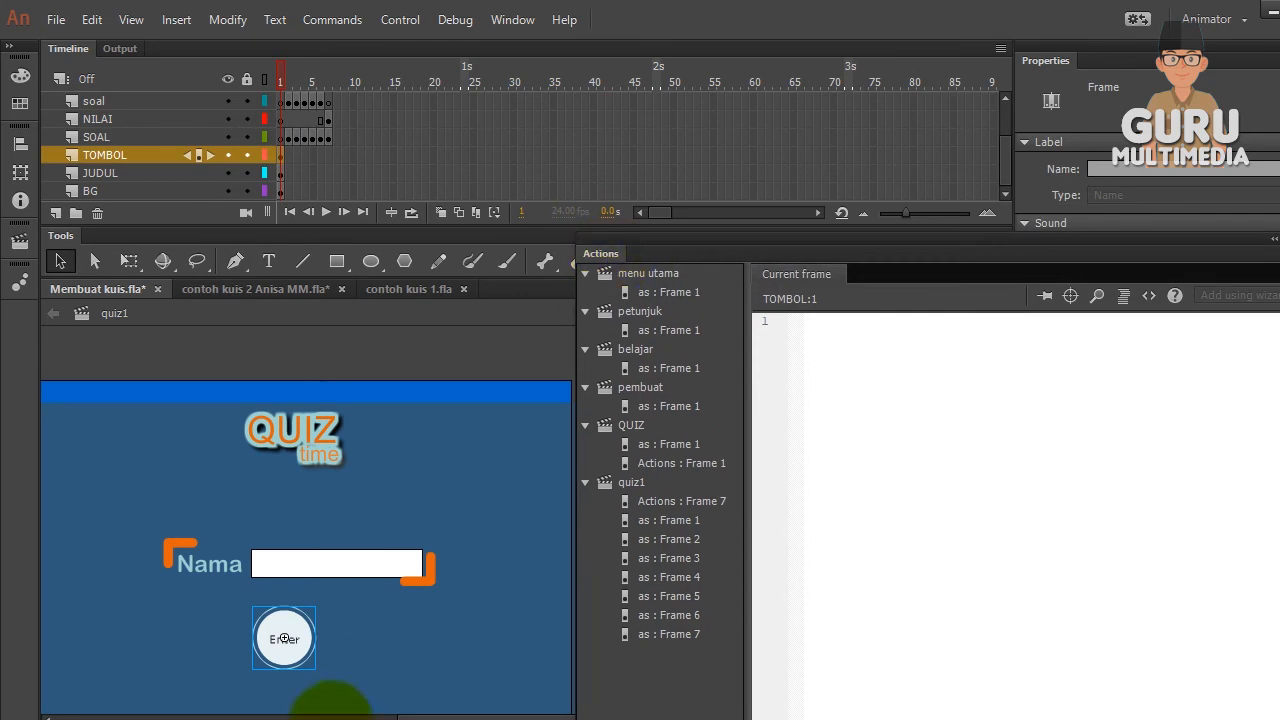
left_click(295, 650)
double_click(1102, 86)
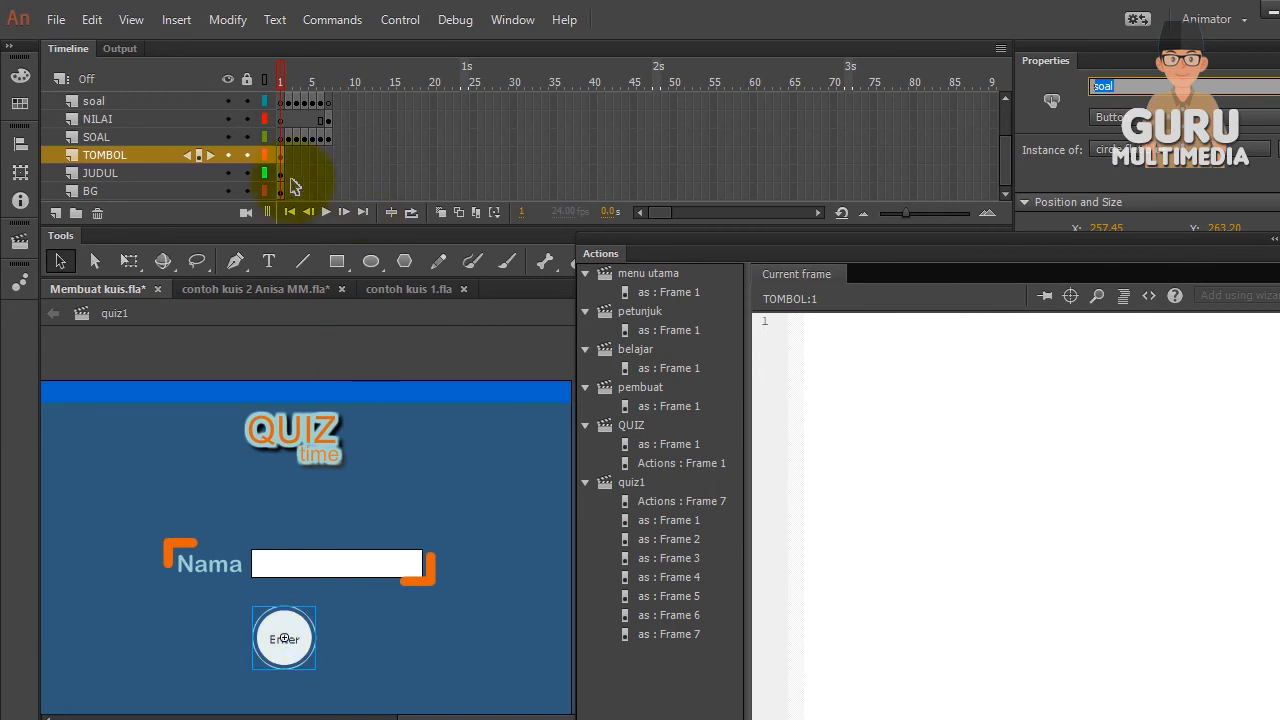
Inspect what frame 1 of the JUDUL layer and frame 1 of the BG layer hold on the name entry page
left_click(282, 174)
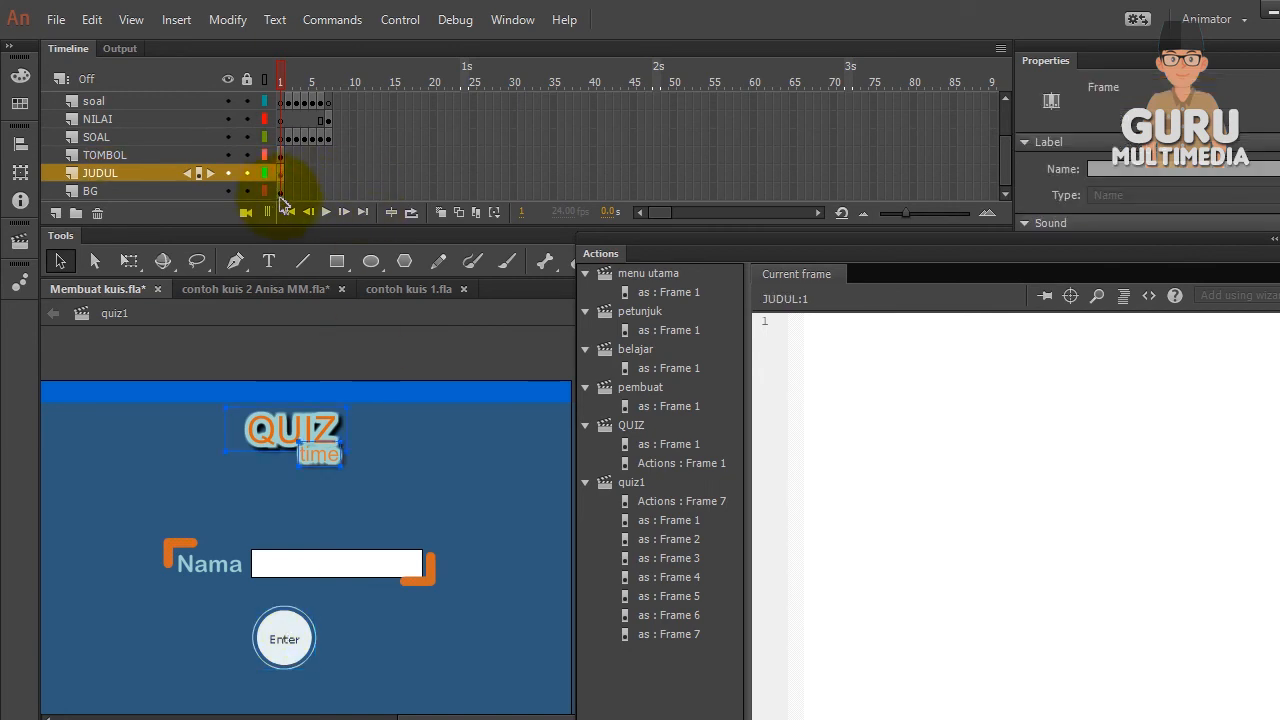
left_click(282, 192)
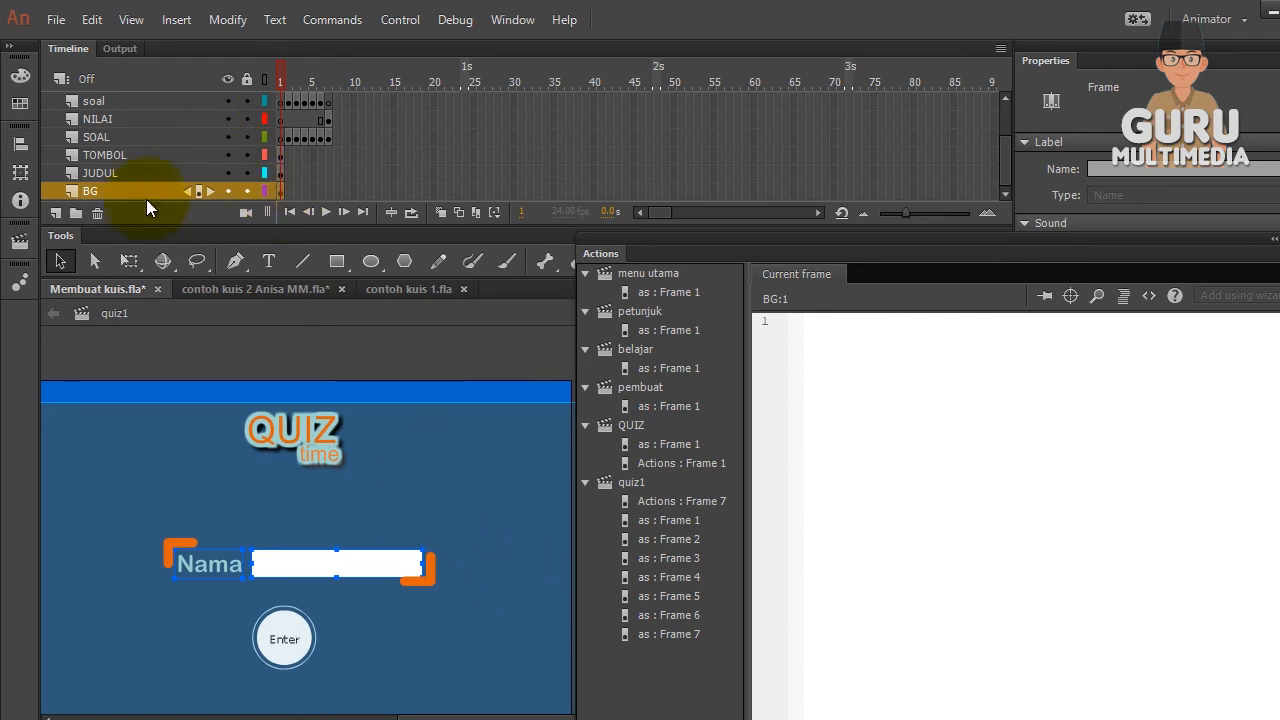
left_click(290, 191)
left_click(280, 192)
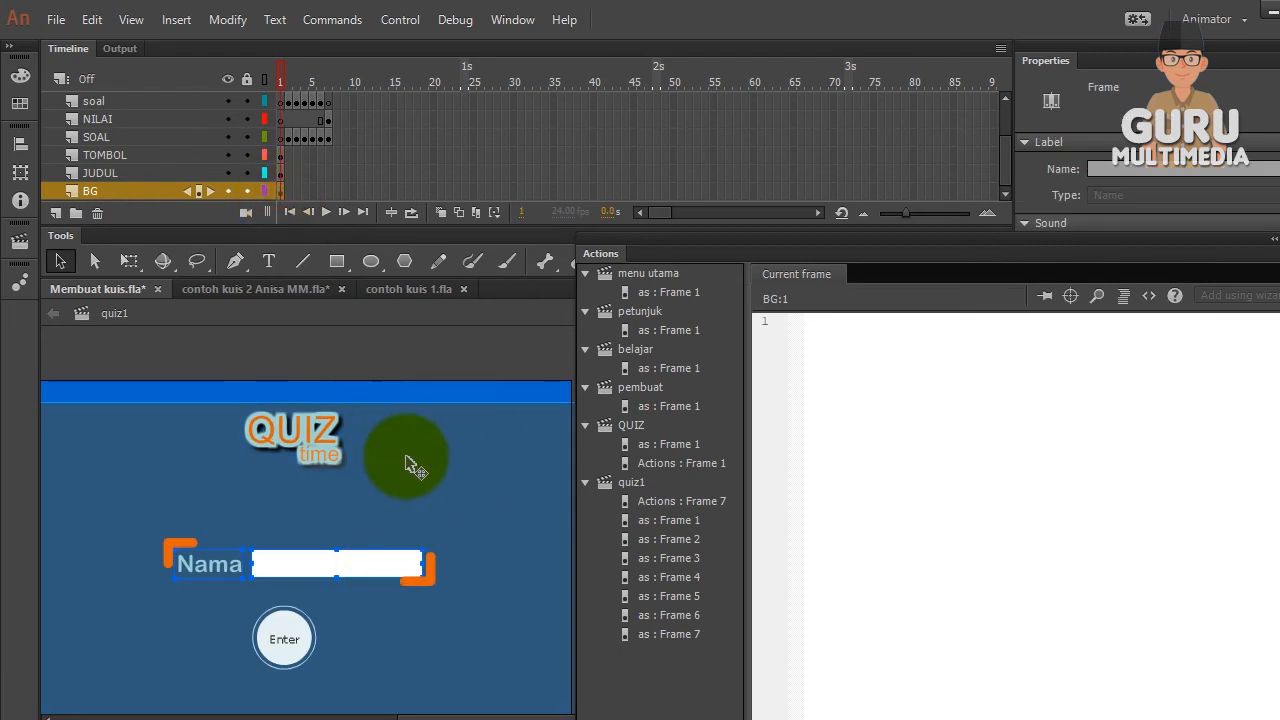
Zoom out, clear the selection on the name entry page and select only the white input field beside Nama
scroll(415, 459, "down", 2)
scroll(418, 460, "up", 1)
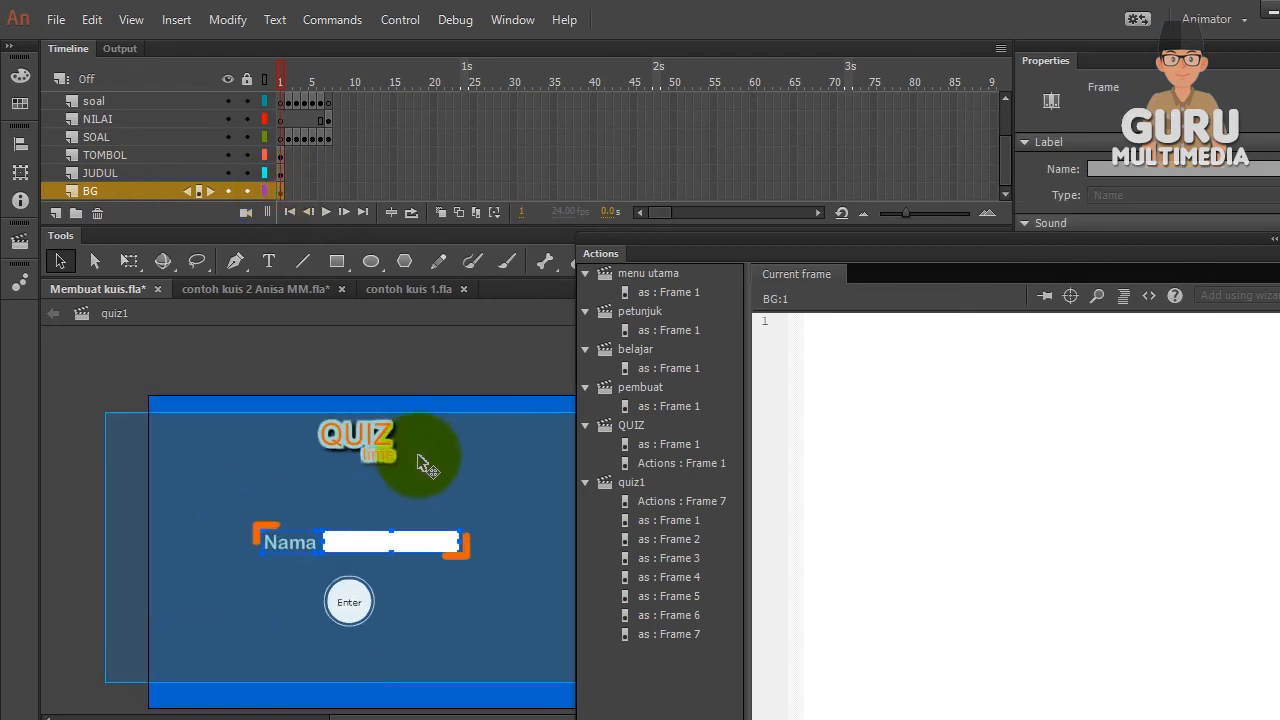
left_click(430, 425)
left_click(429, 510)
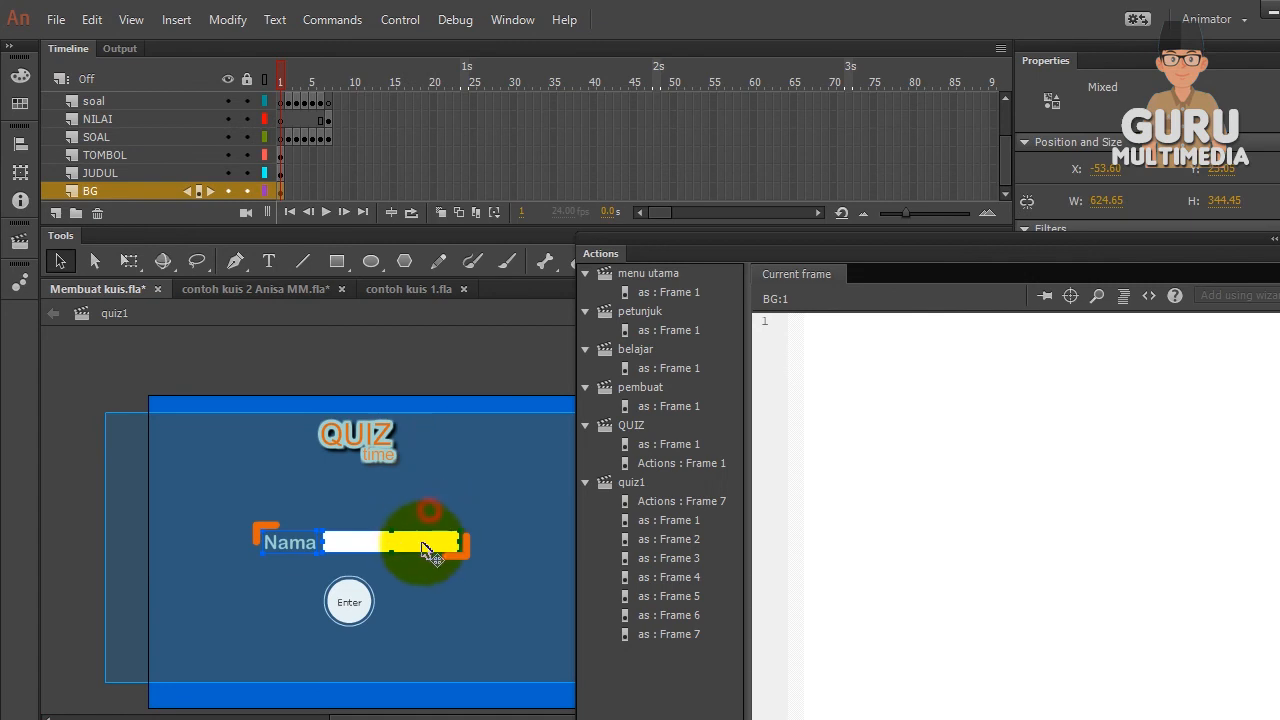
left_click(288, 356)
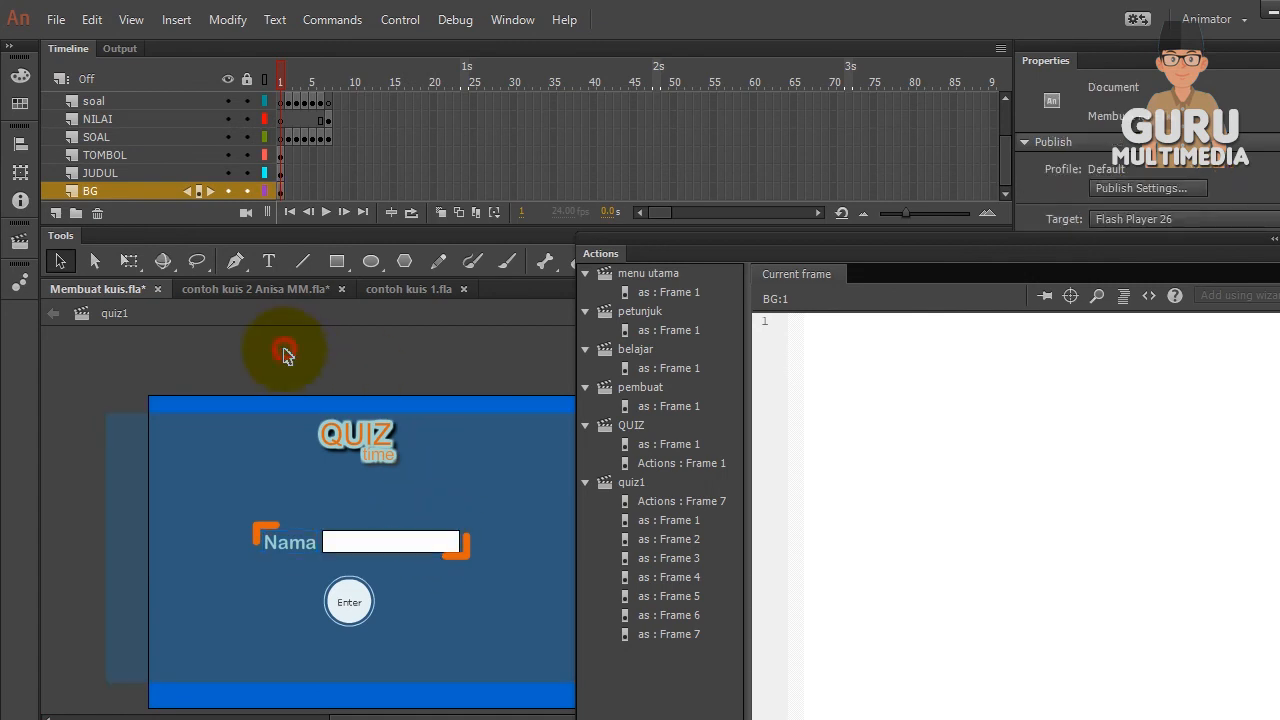
left_click(403, 548)
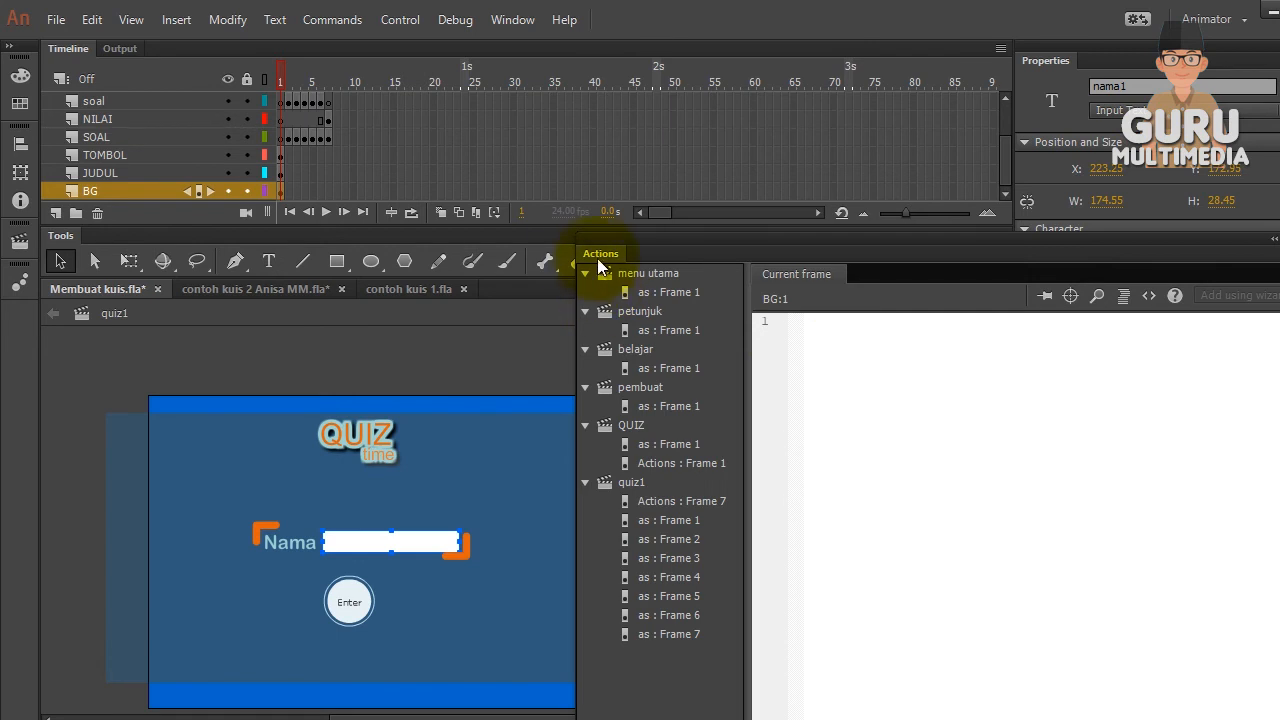
Dock the code editor alongside the timeline and output, and check the text type options of the nama1 field
left_click_drag(598, 258, 172, 52)
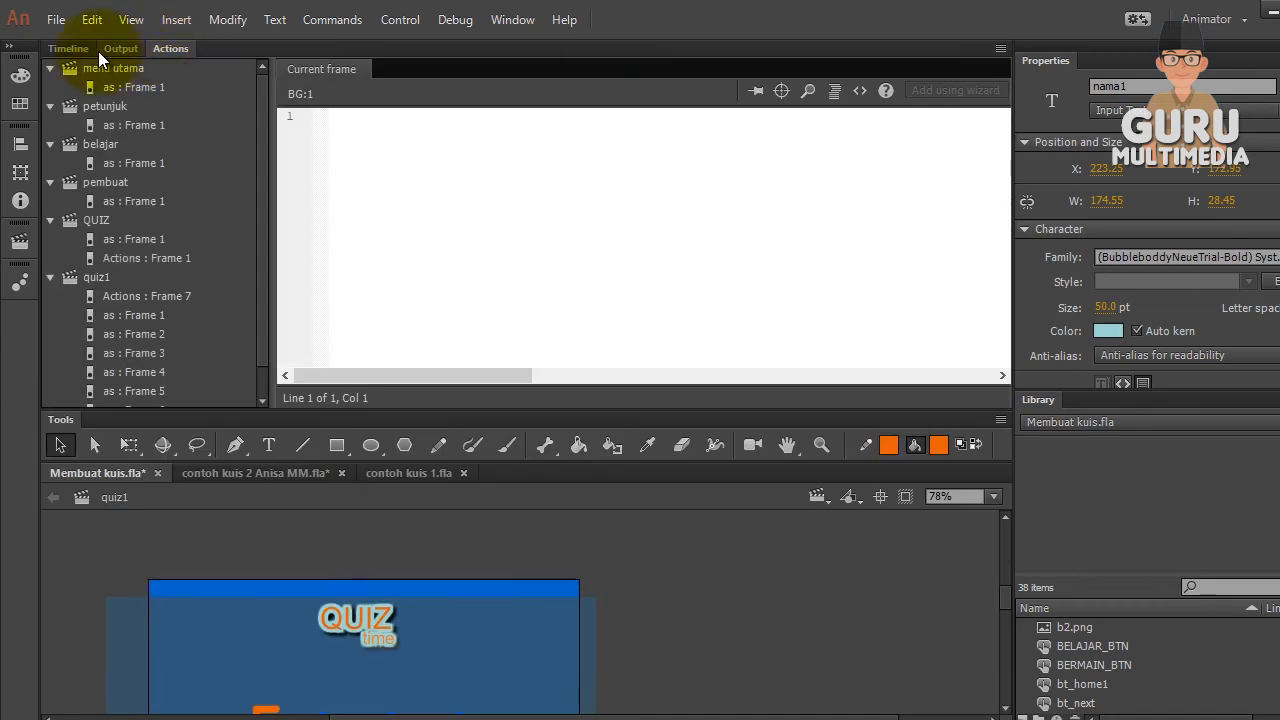
left_click(74, 48)
scroll(449, 634, "down", 2)
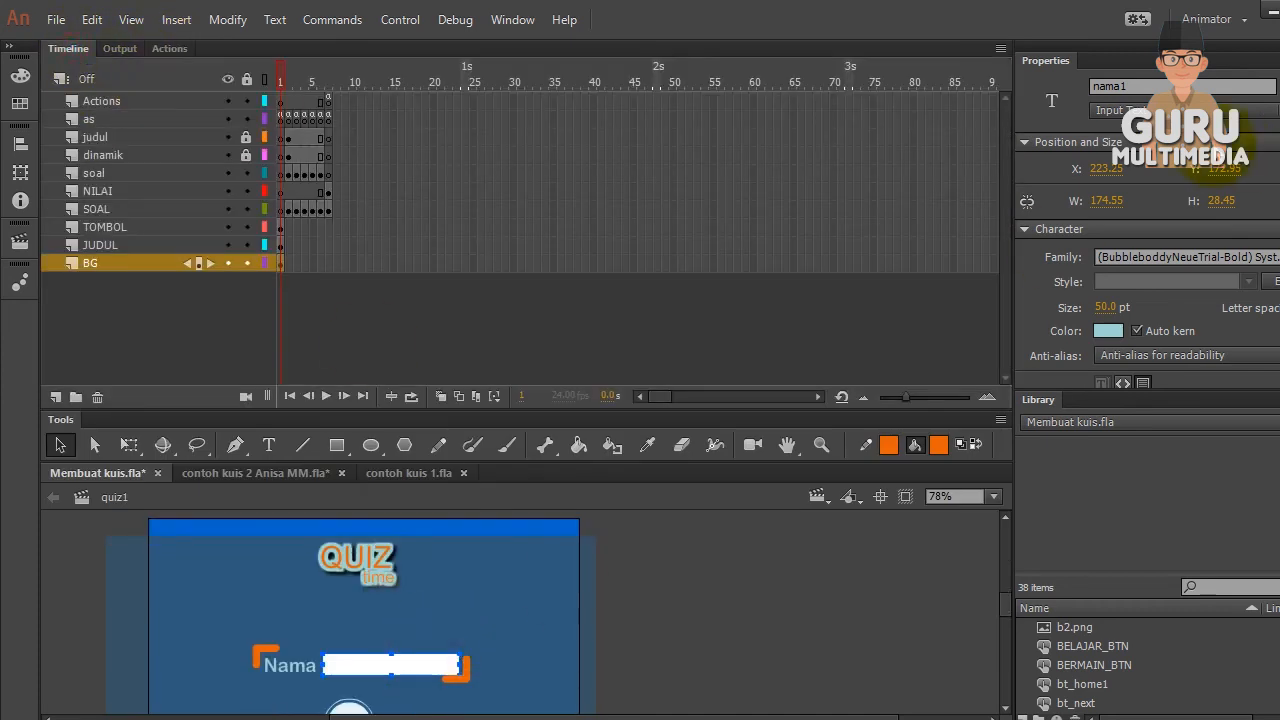
left_click(1175, 112)
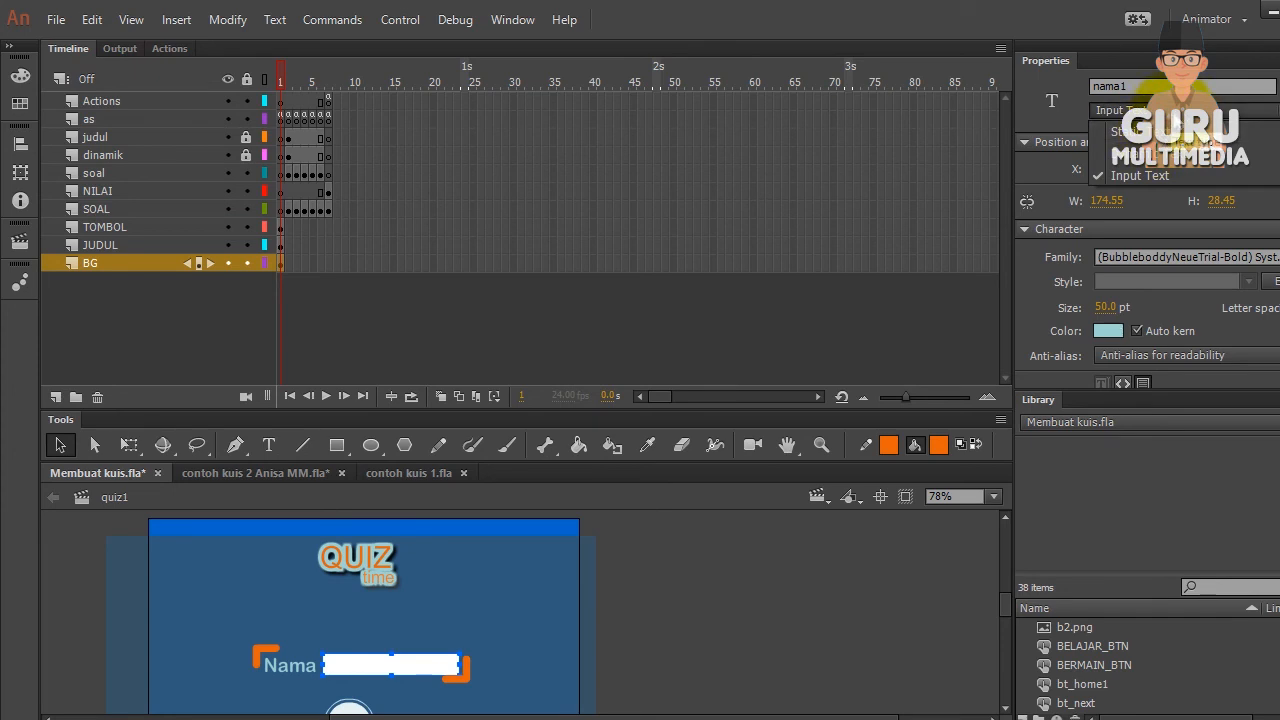
left_click(1220, 110)
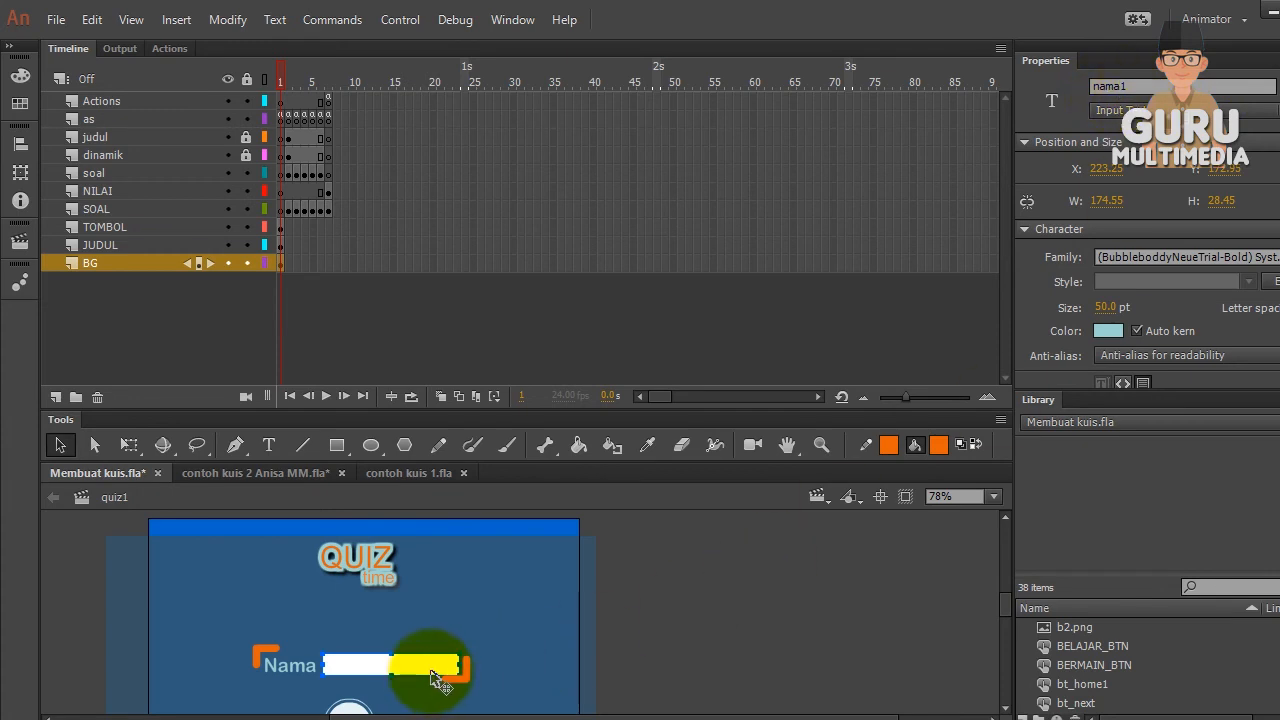
Set the nama1 input field's font to Arial Bold at a size of 40 pt
left_click_drag(1008, 597, 1008, 610)
left_click_drag(698, 719, 591, 719)
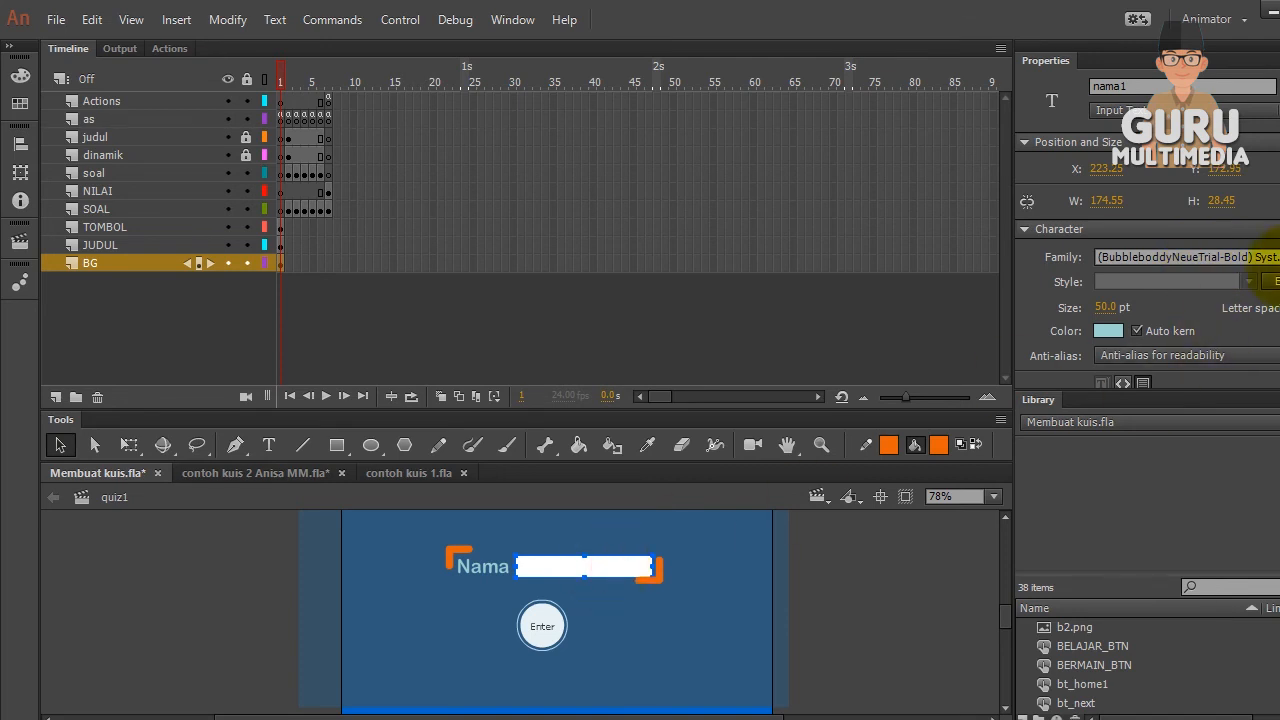
left_click(1250, 258)
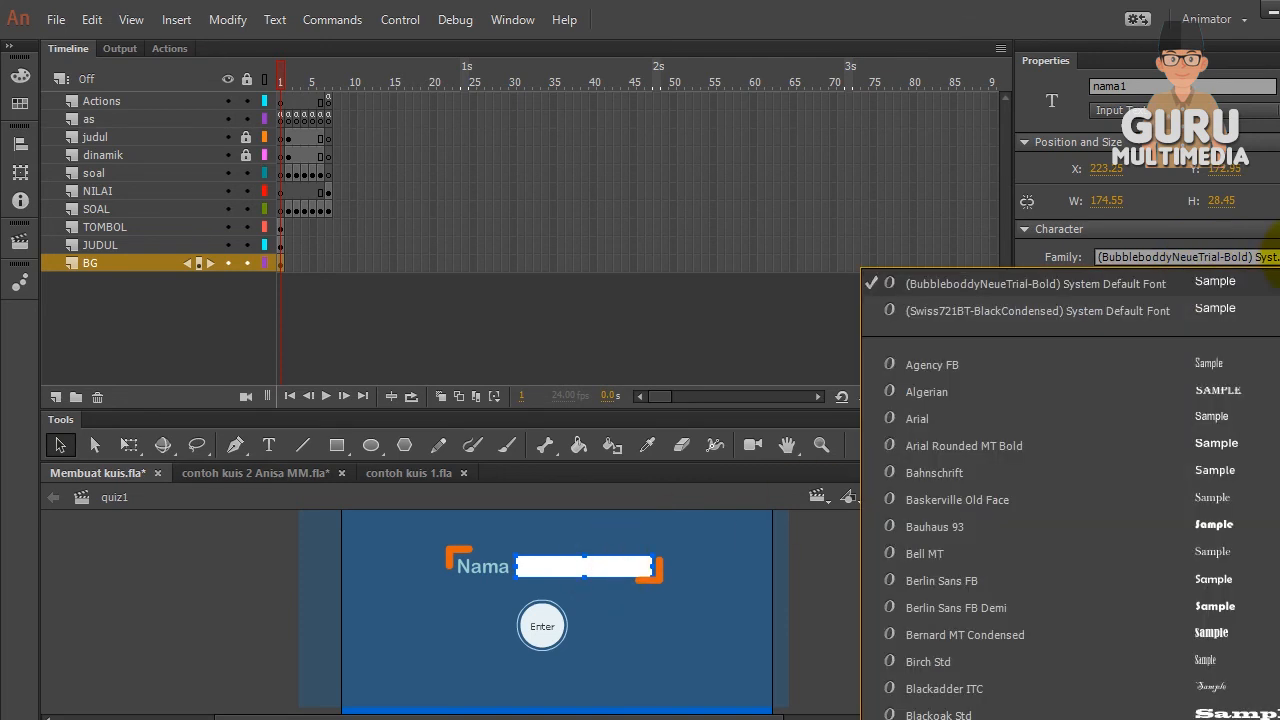
left_click(978, 421)
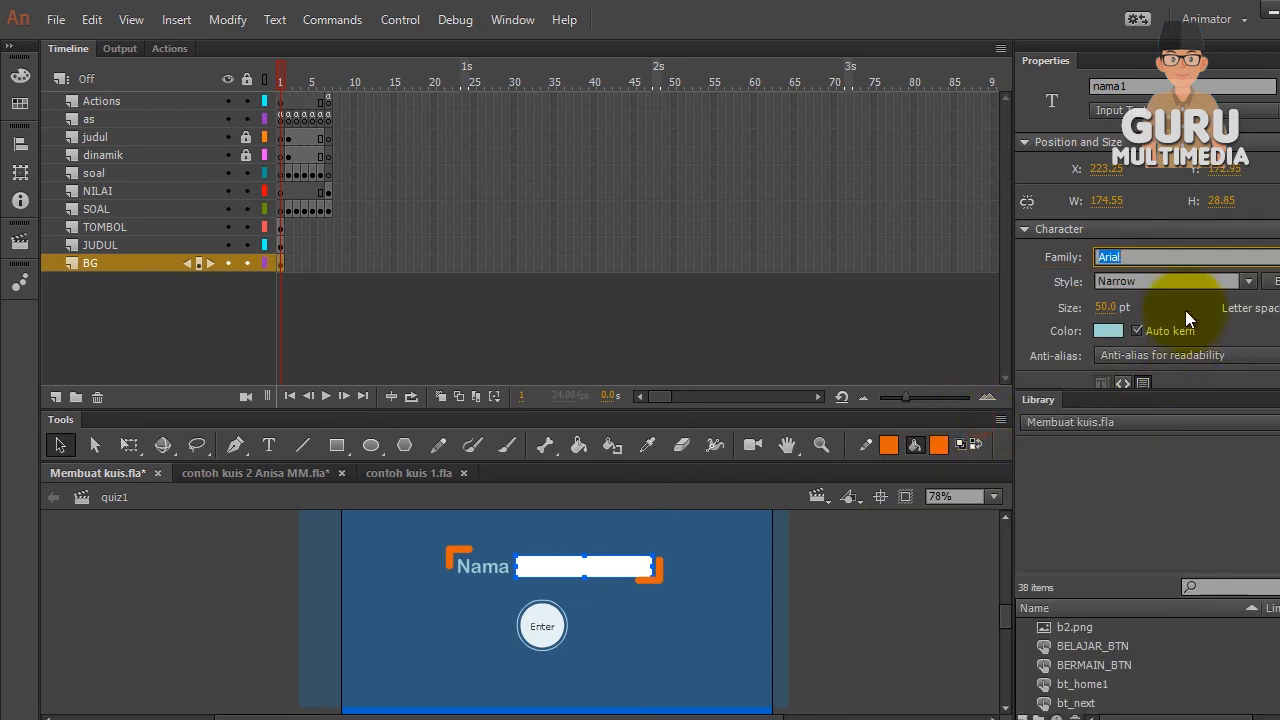
left_click(1248, 282)
left_click(1199, 386)
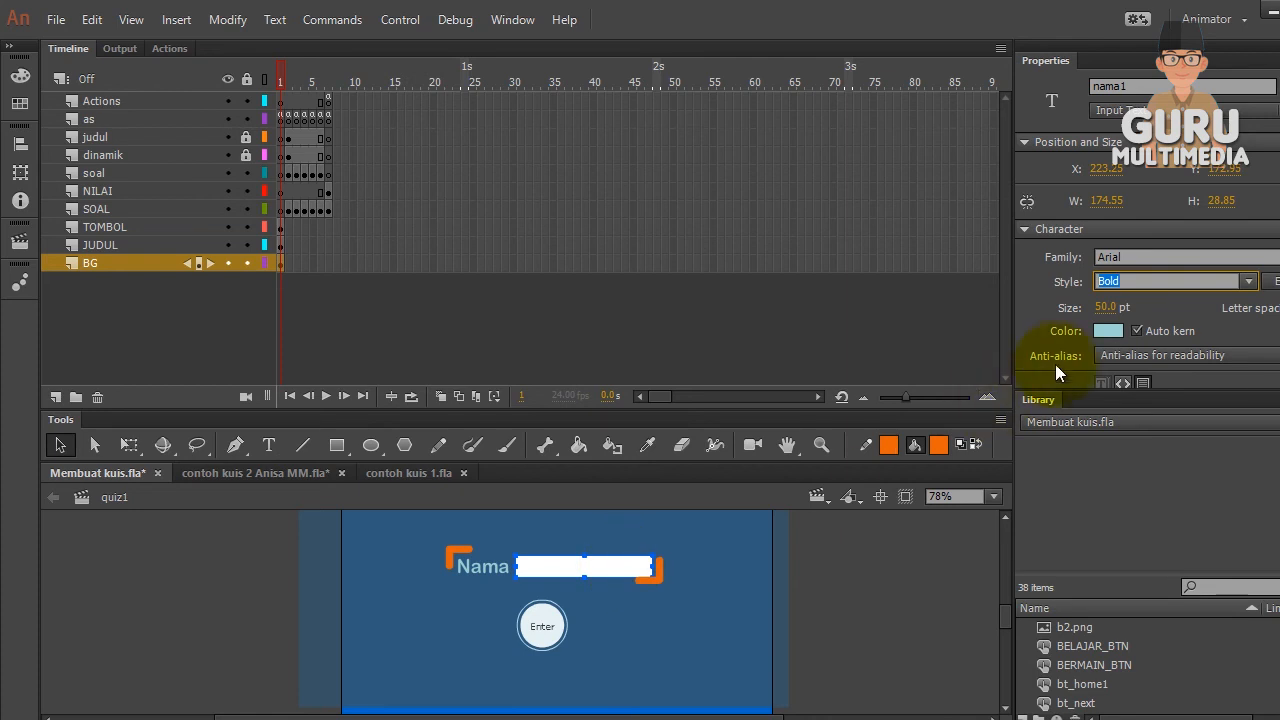
left_click(1108, 307)
type("40")
key("Return")
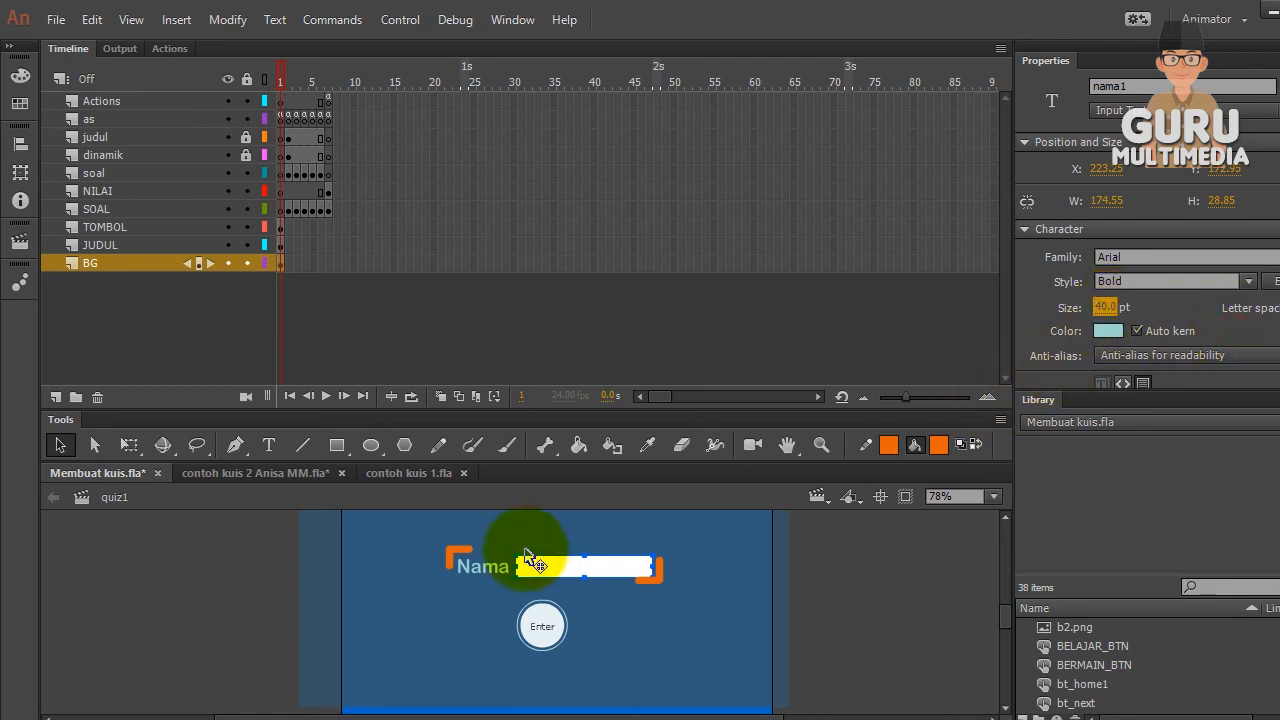
Open the nama1 field for text editing, leave it without entering anything and reselect the field on the page
double_click(590, 570)
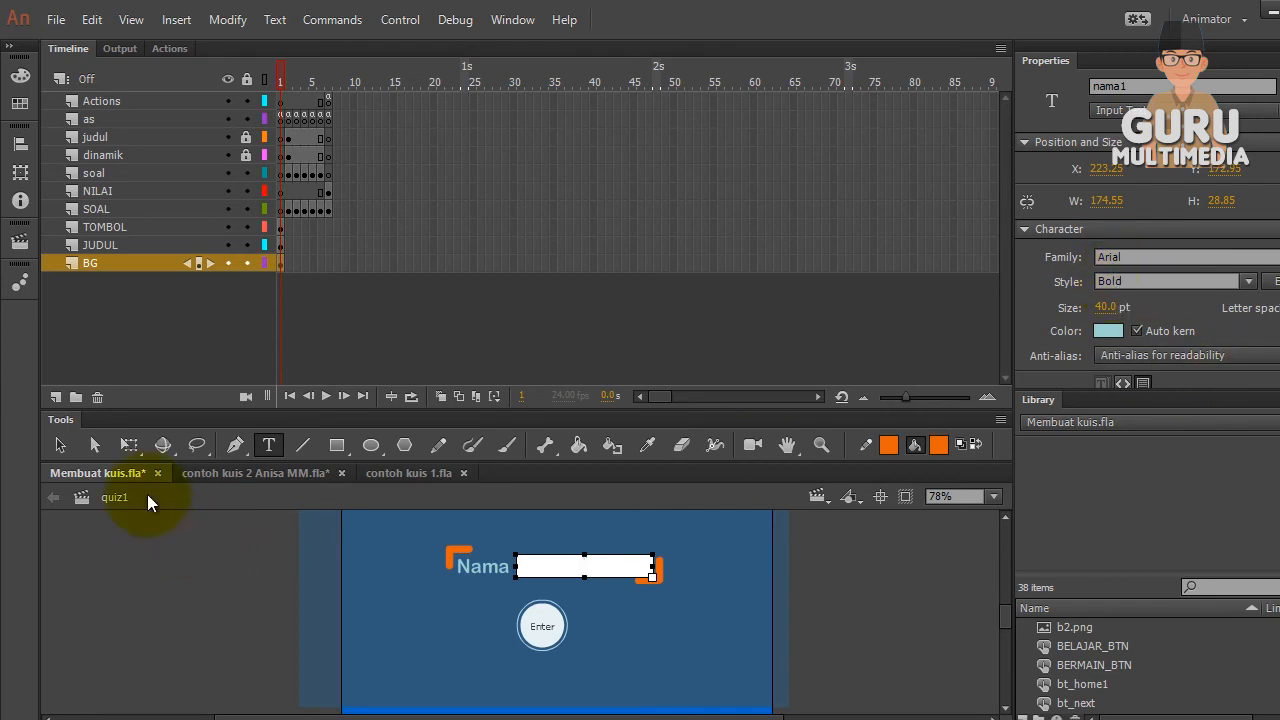
left_click(60, 445)
left_click(886, 604)
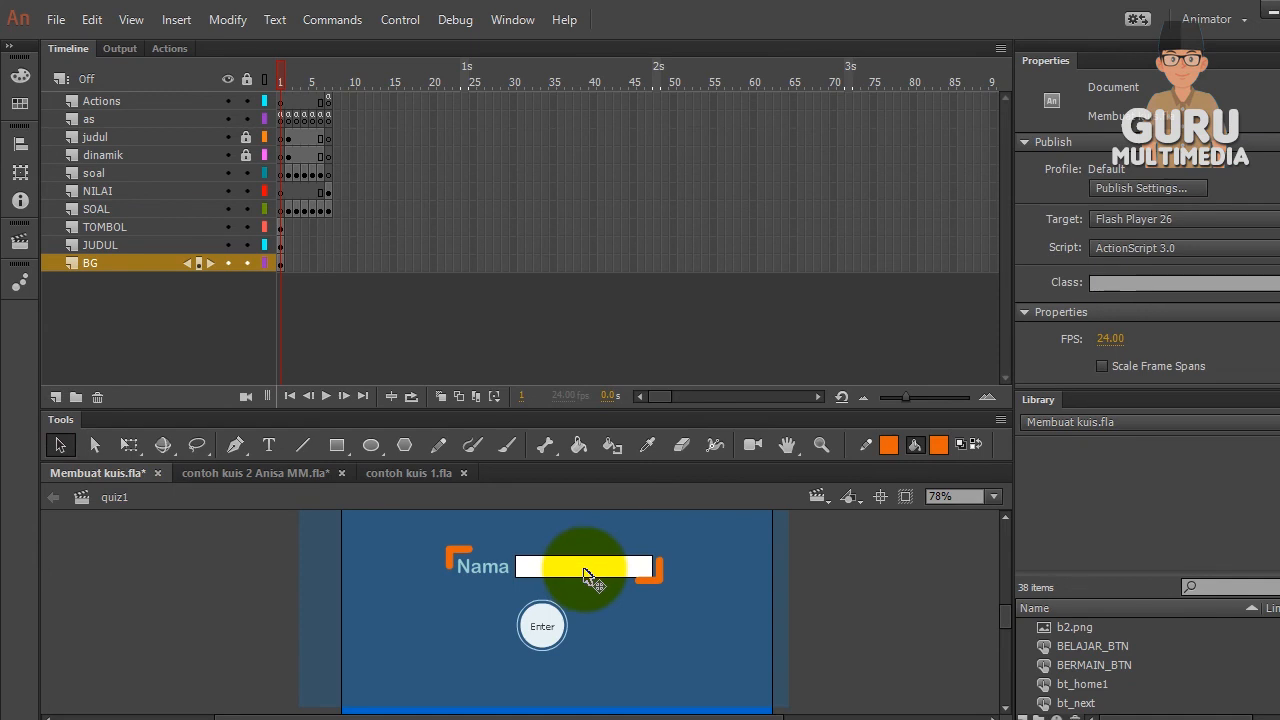
left_click(587, 576)
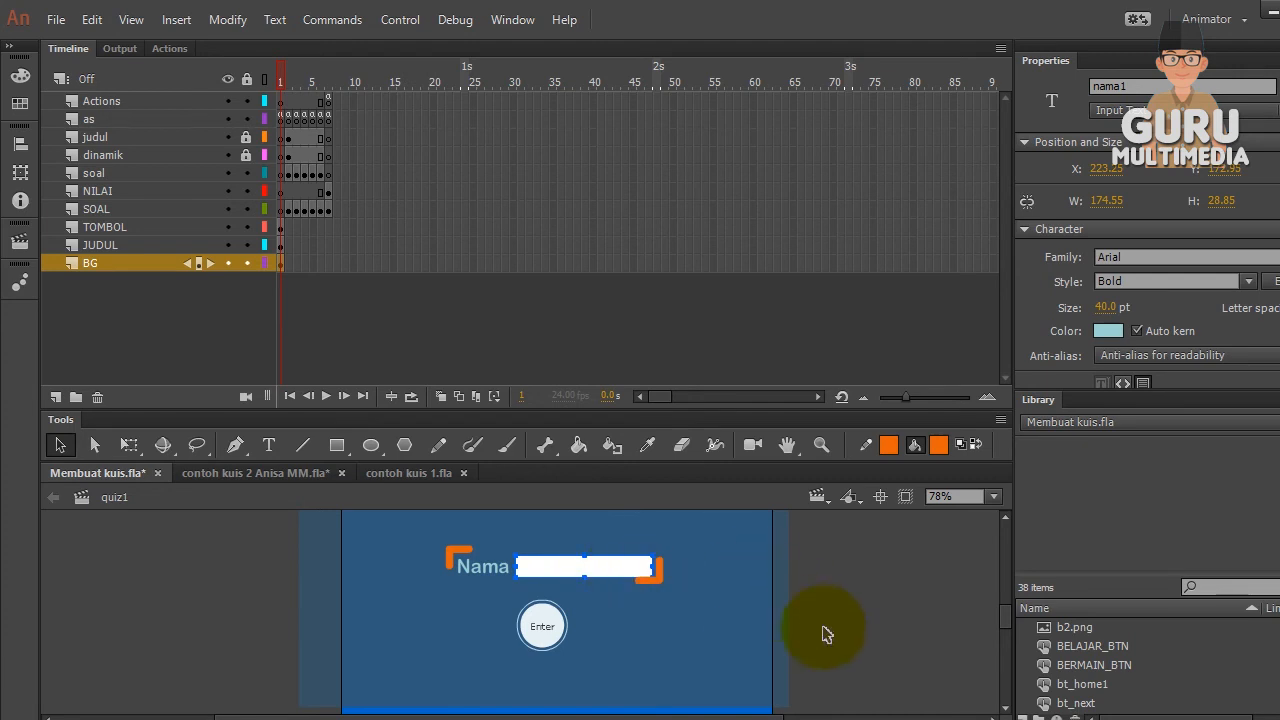
scroll(745, 595, "up", 2)
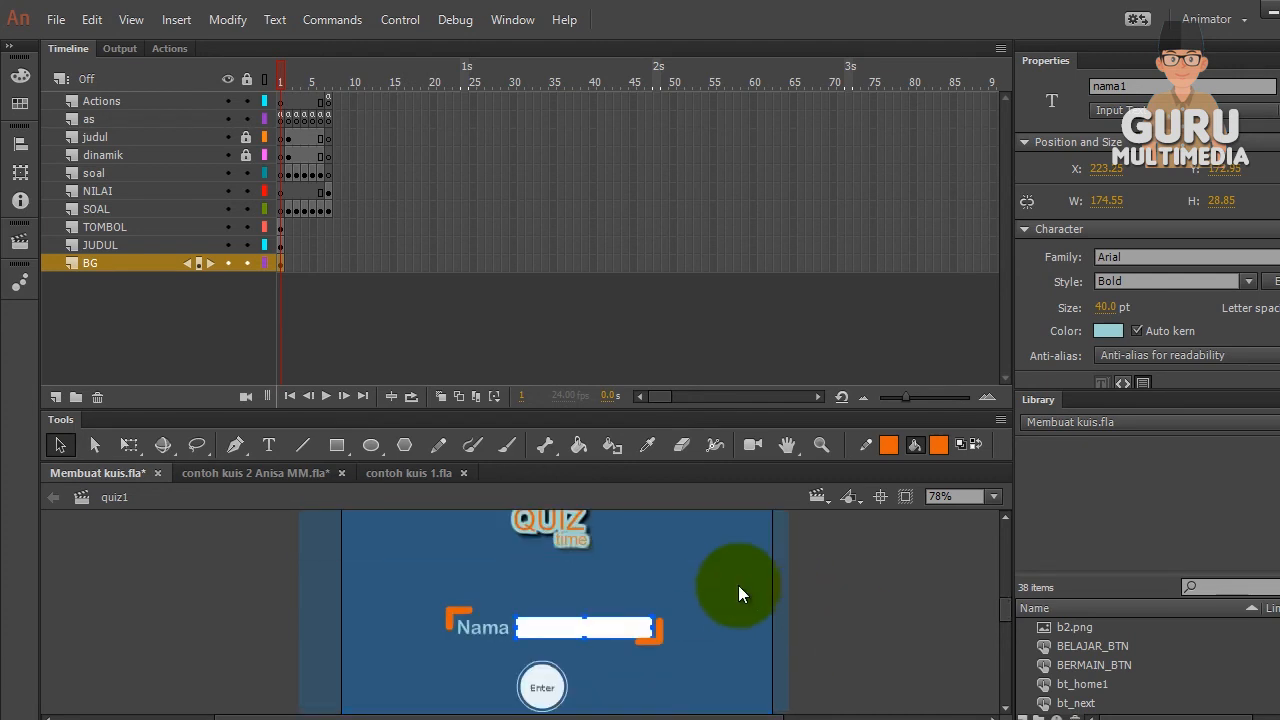
scroll(745, 595, "down", 2)
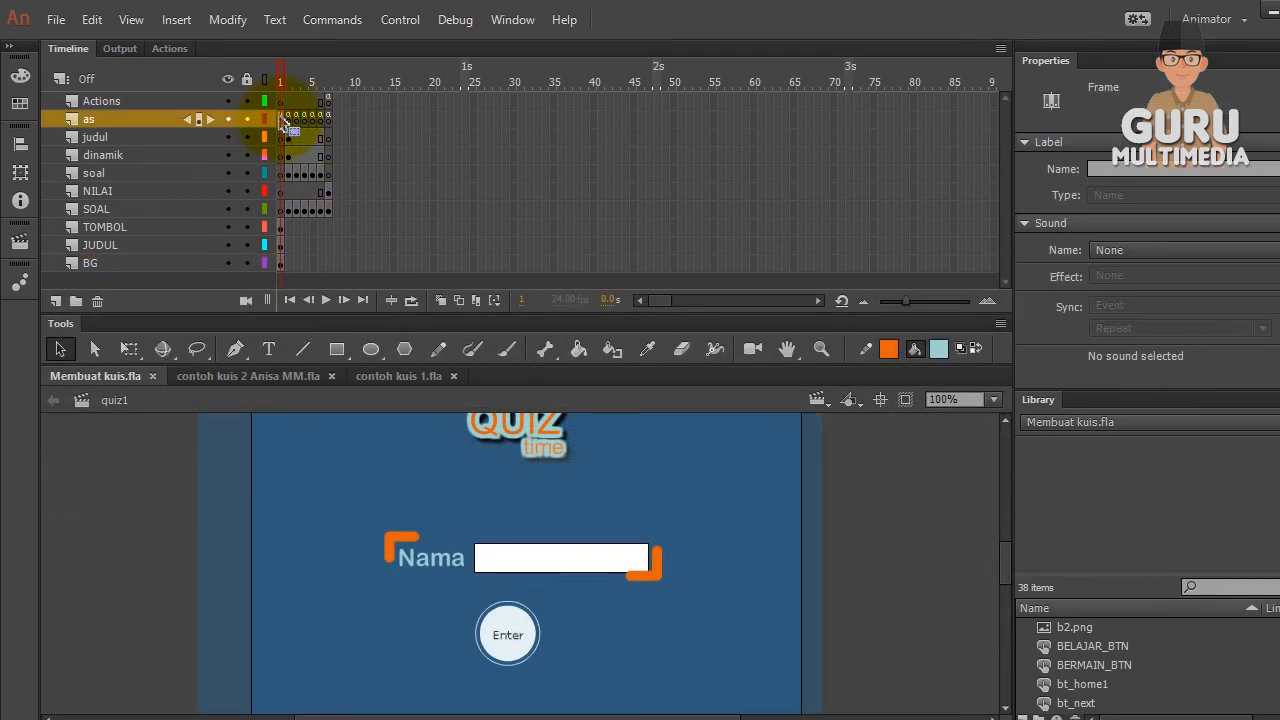
Review the script on frame 1 of the as layer and match its soal click listener to the Enter button's instance name
right_click(282, 120)
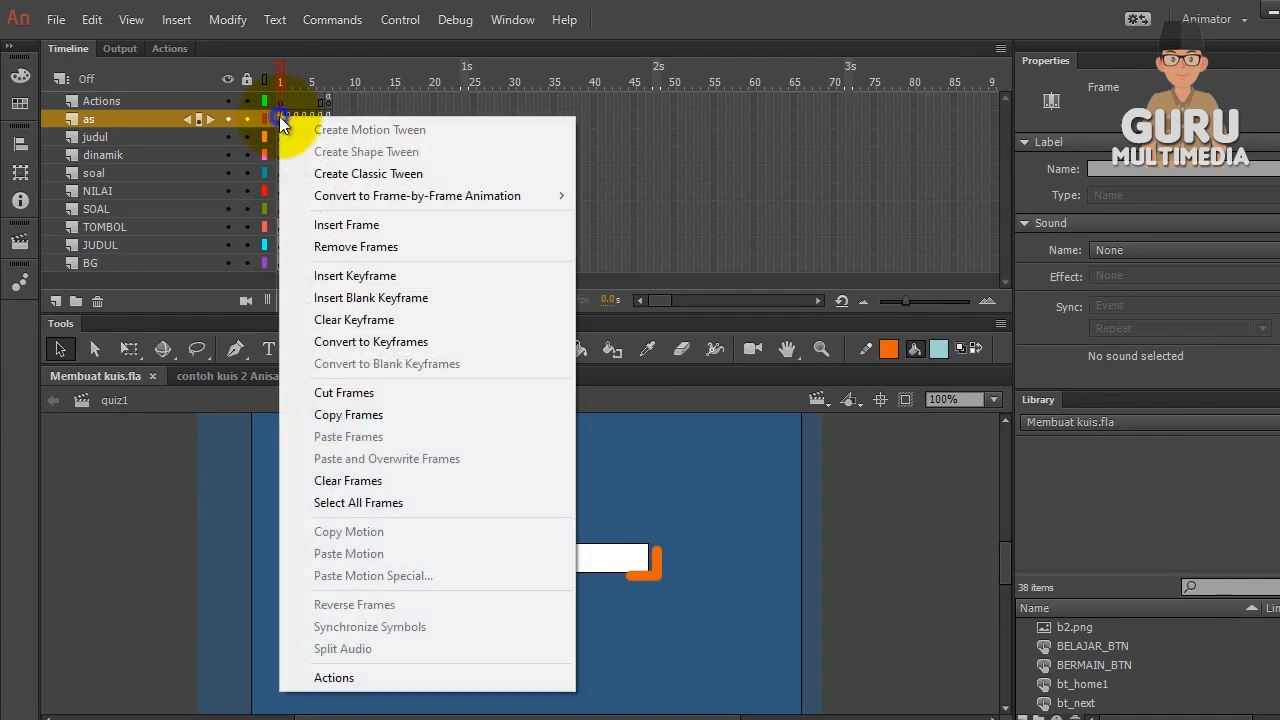
left_click(394, 677)
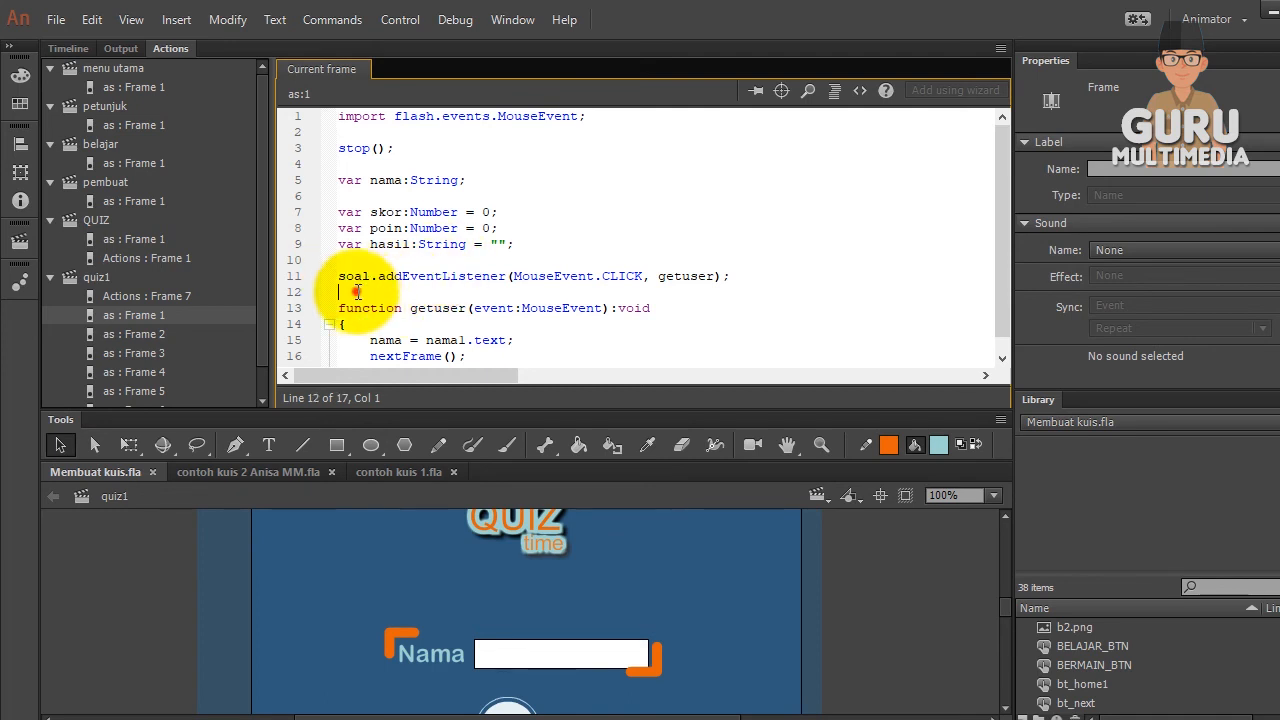
left_click(358, 292)
scroll(358, 292, "down", 1)
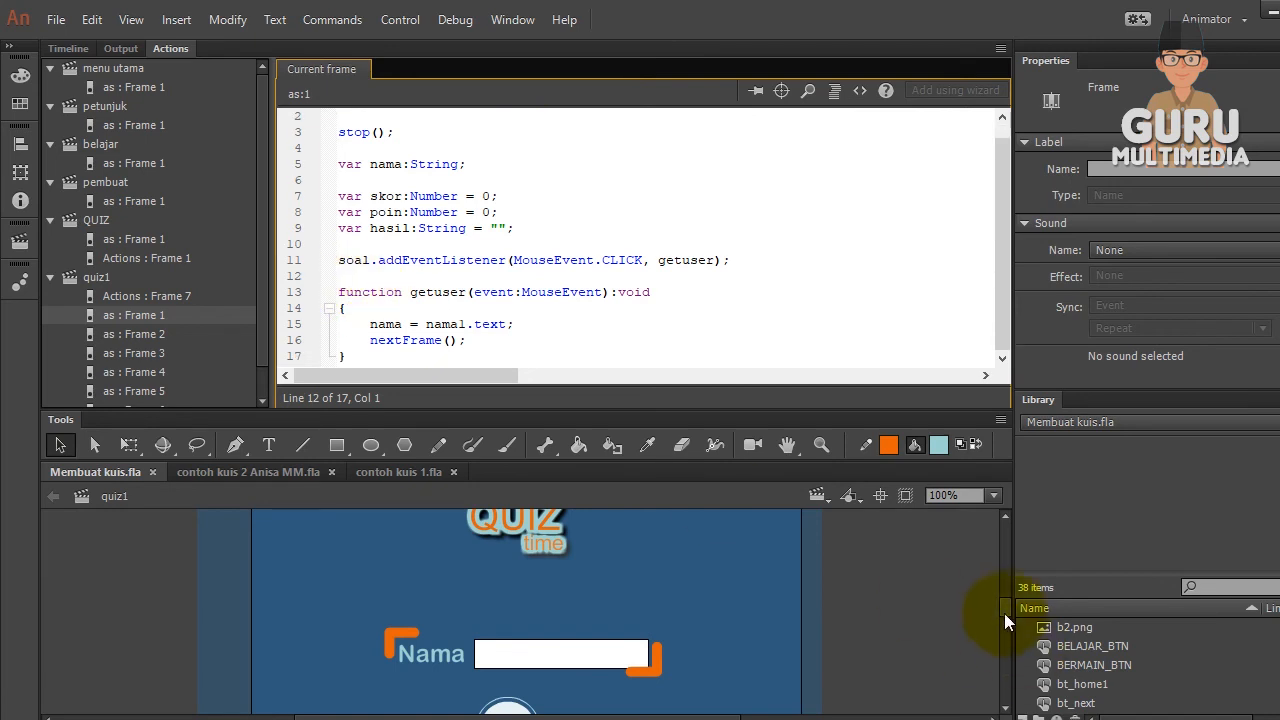
scroll(1000, 620, "down", 3)
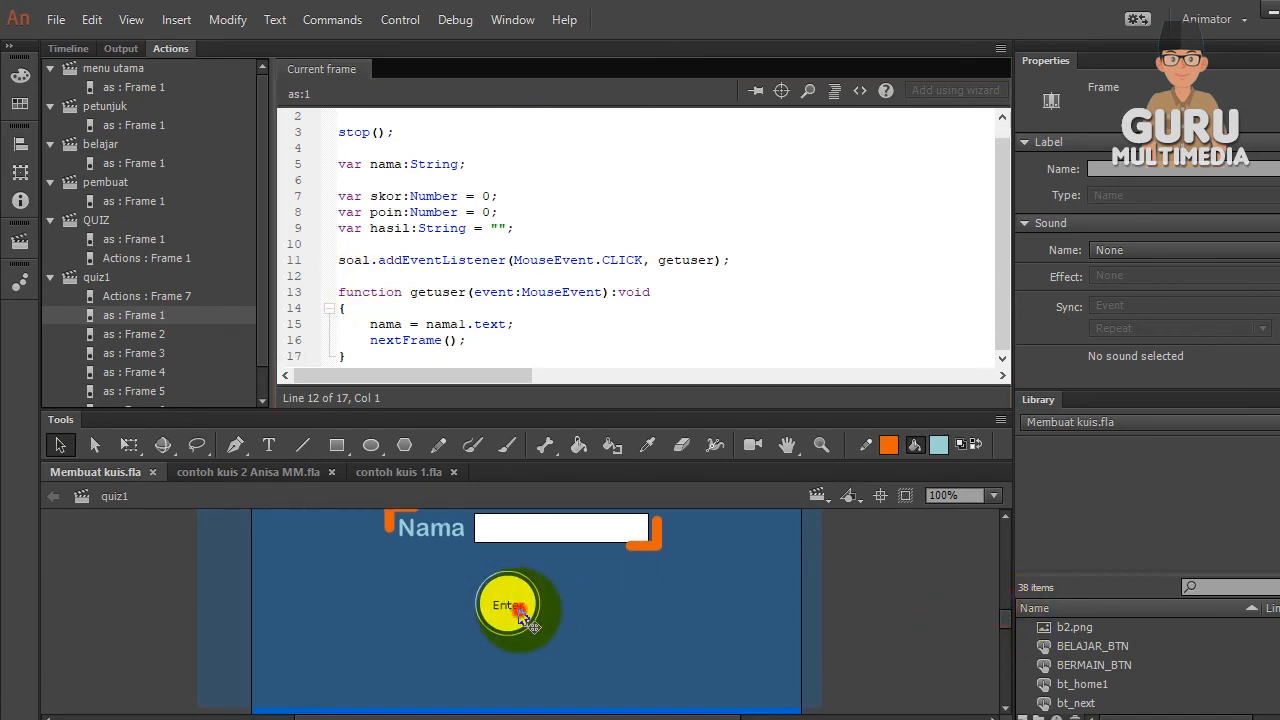
left_click(508, 604)
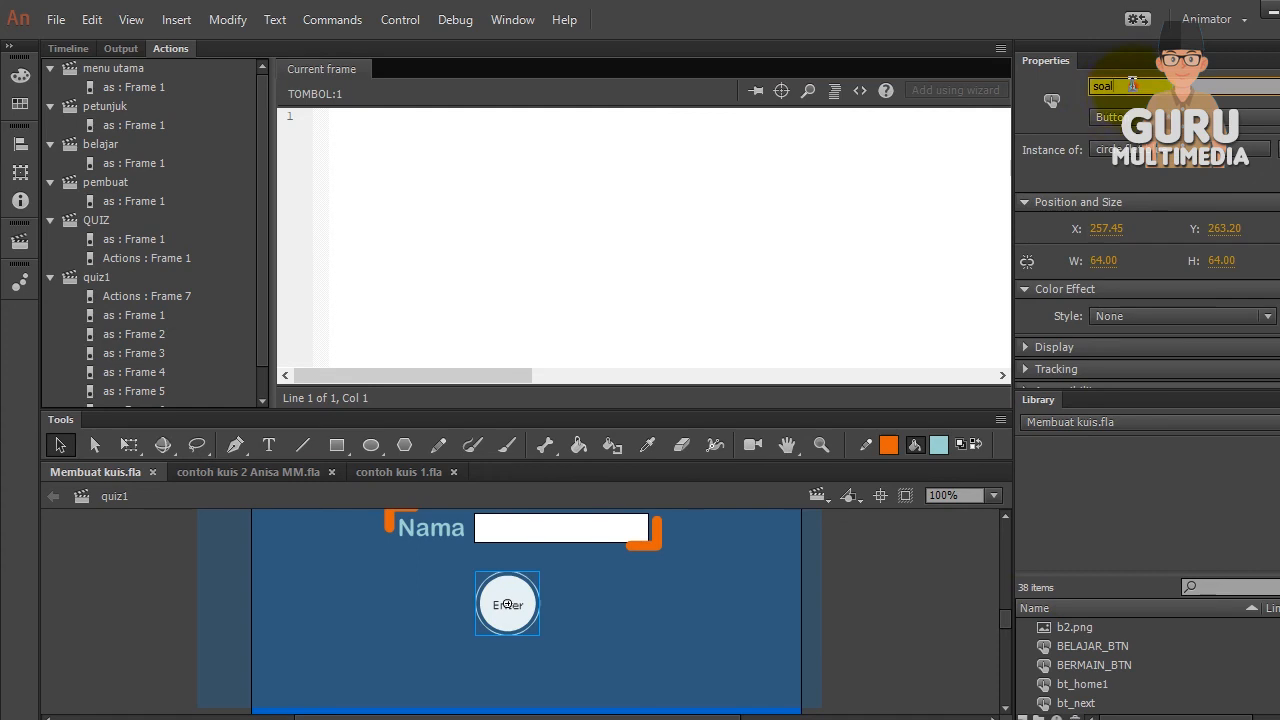
Examine the getuser function's two lines and match nama1.text to the instance name of the input field beside Nama
left_click(145, 316)
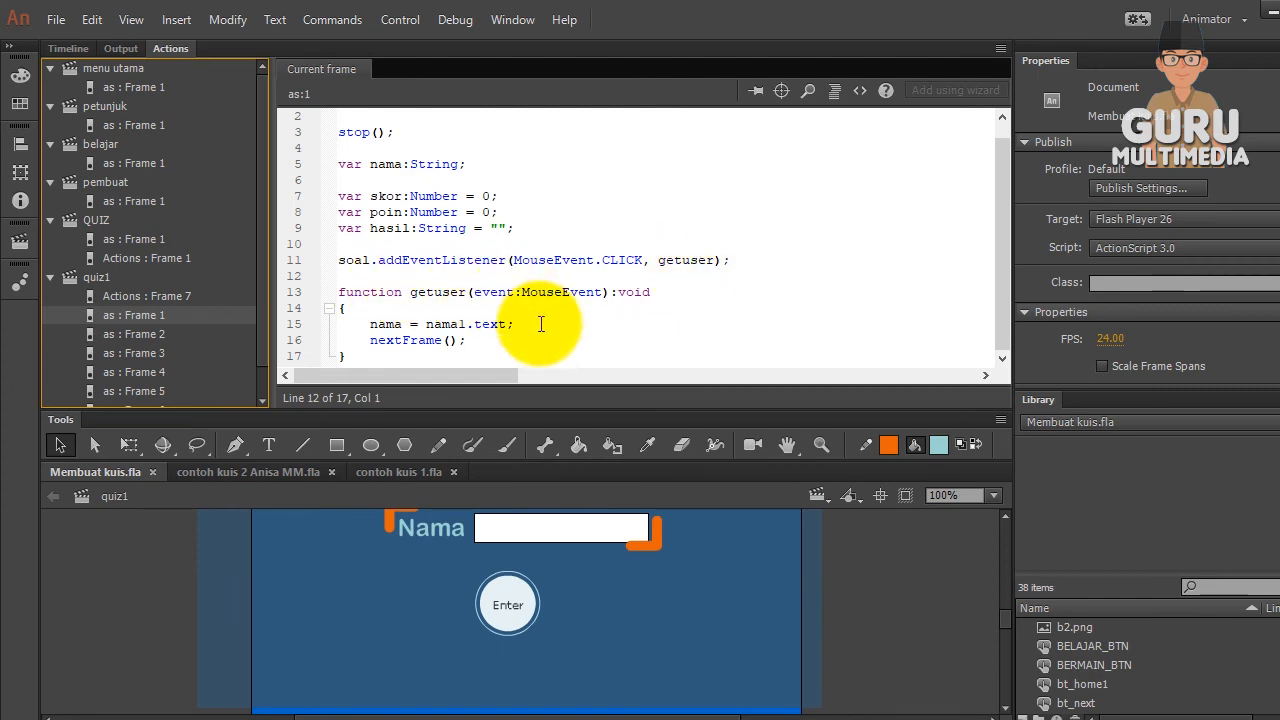
left_click_drag(367, 323, 468, 341)
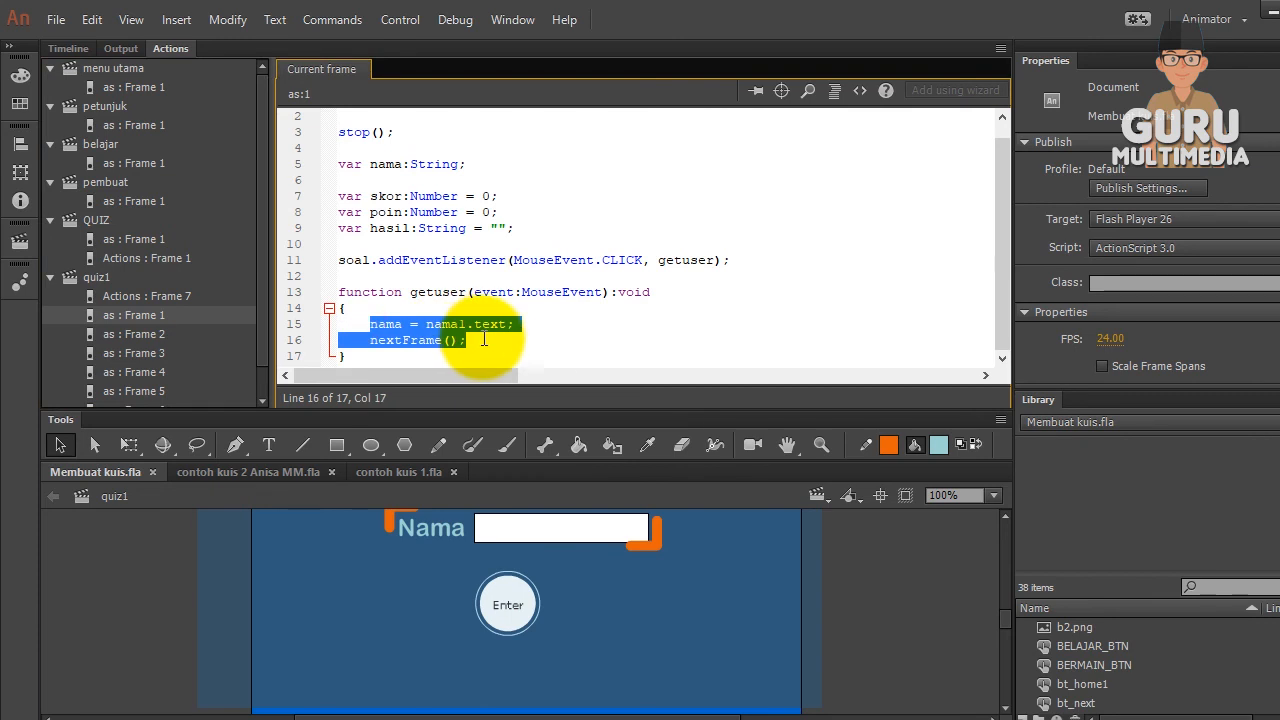
left_click(426, 324)
left_click(553, 535)
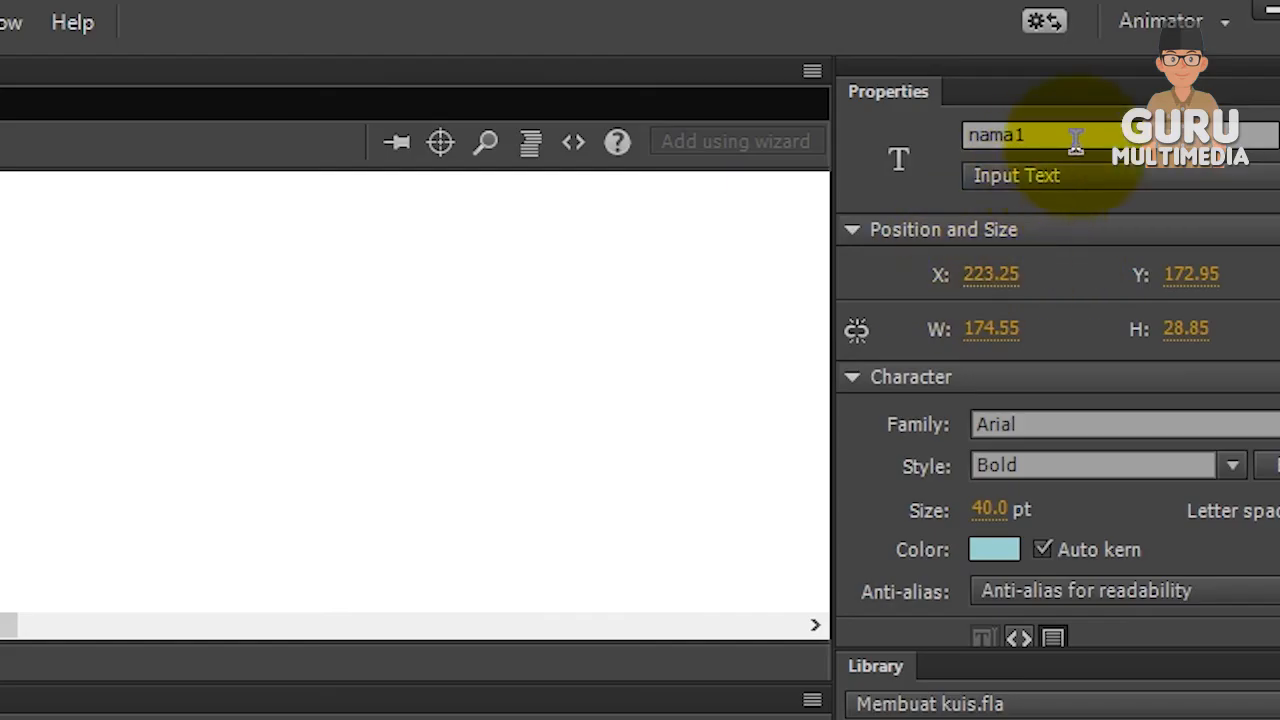
left_click(1073, 136)
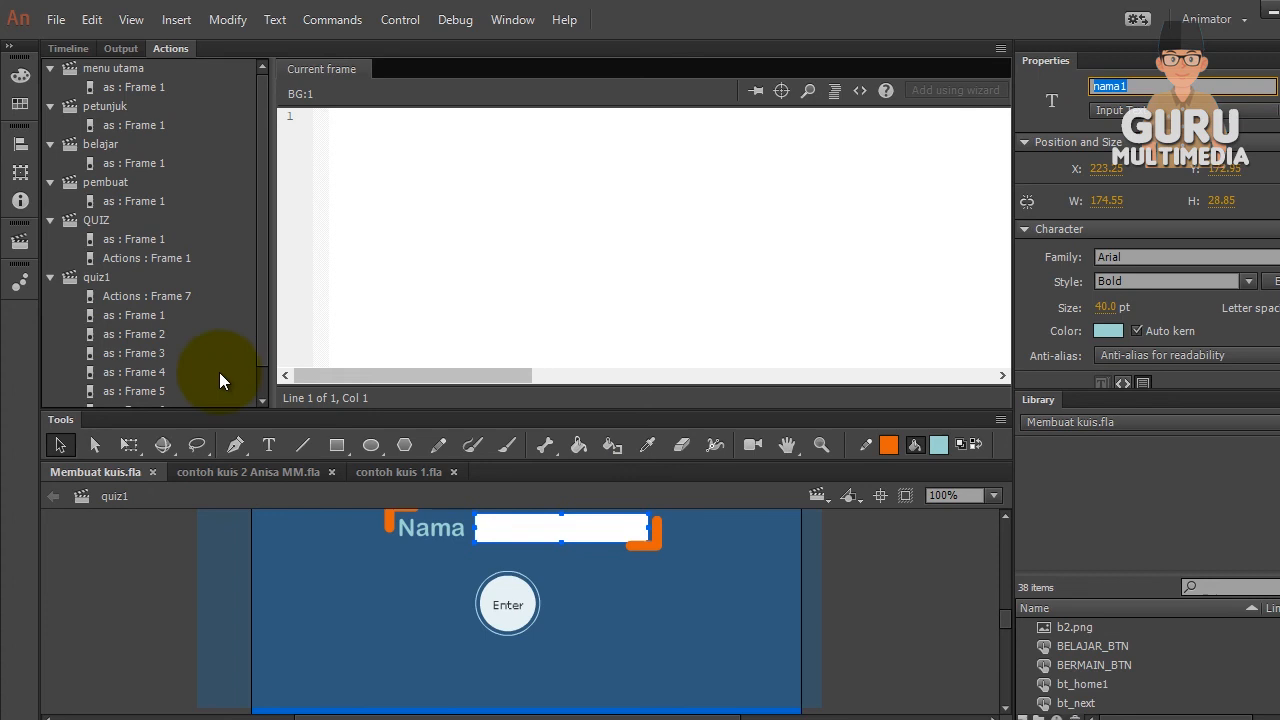
left_click(153, 318)
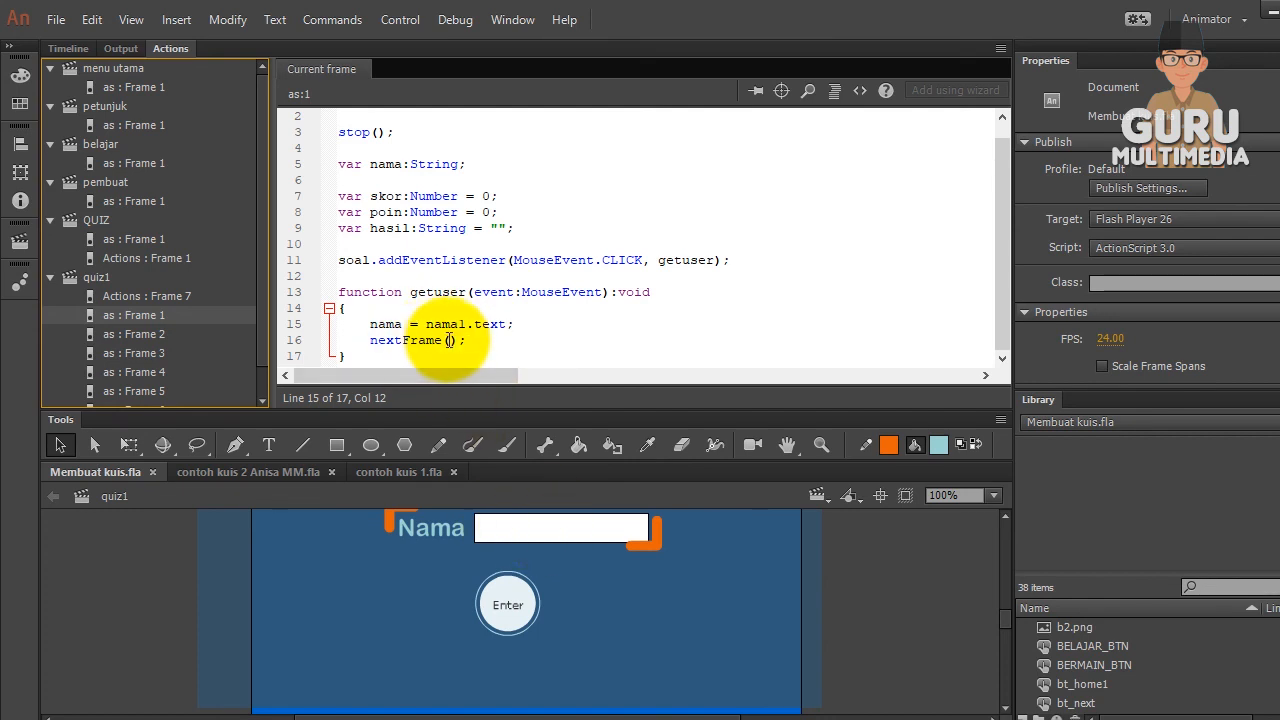
Look through the question frames of quiz1 on the as layer and return to frame 2 with question 1
key("F9")
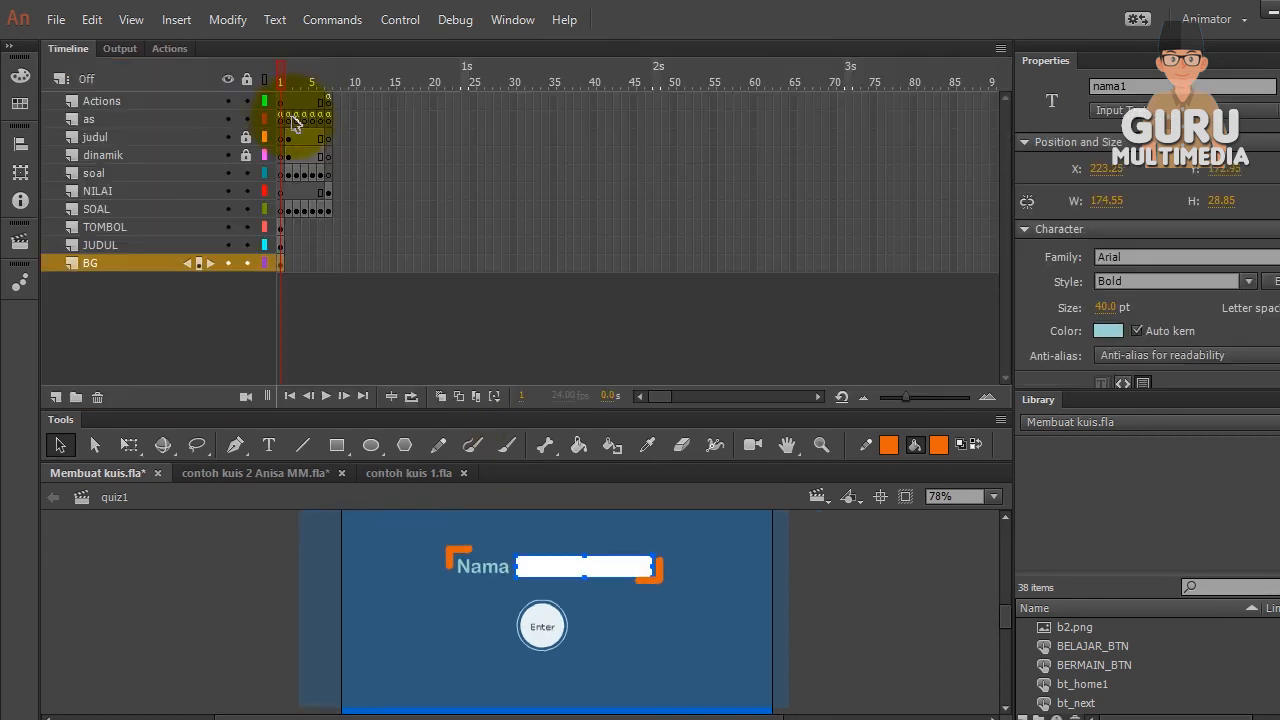
left_click(289, 118)
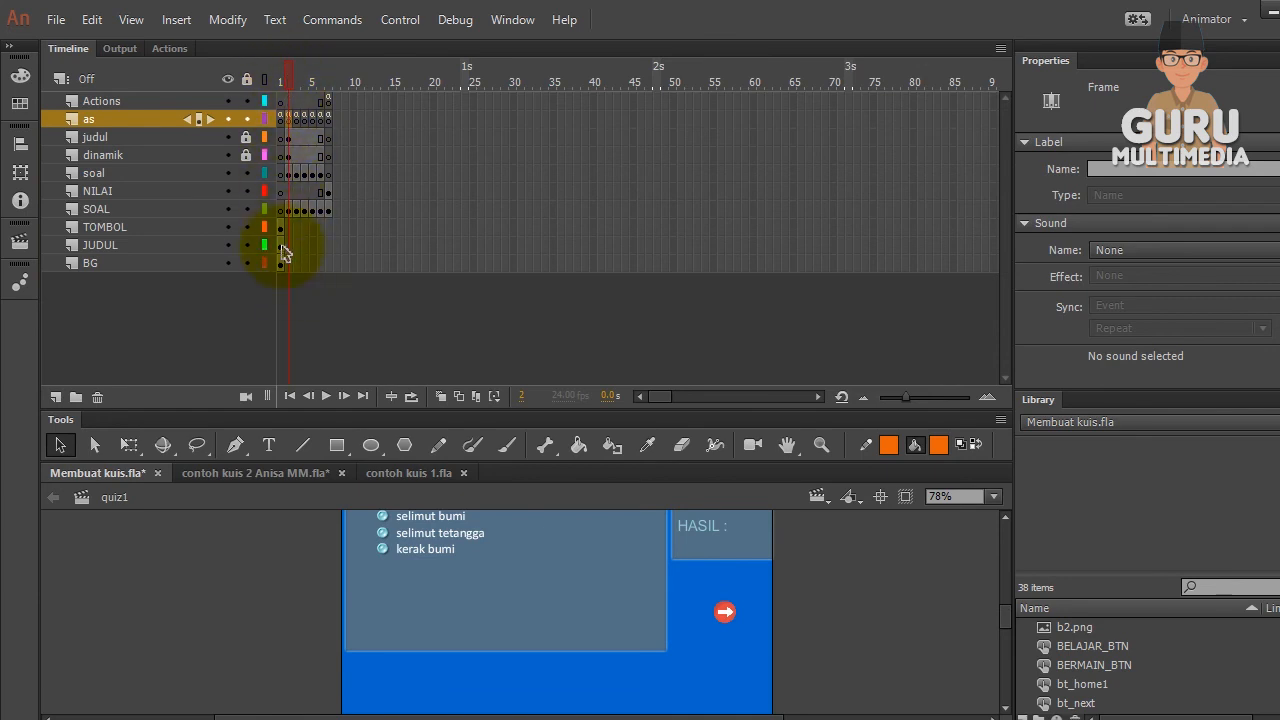
scroll(640, 586, "up", 2)
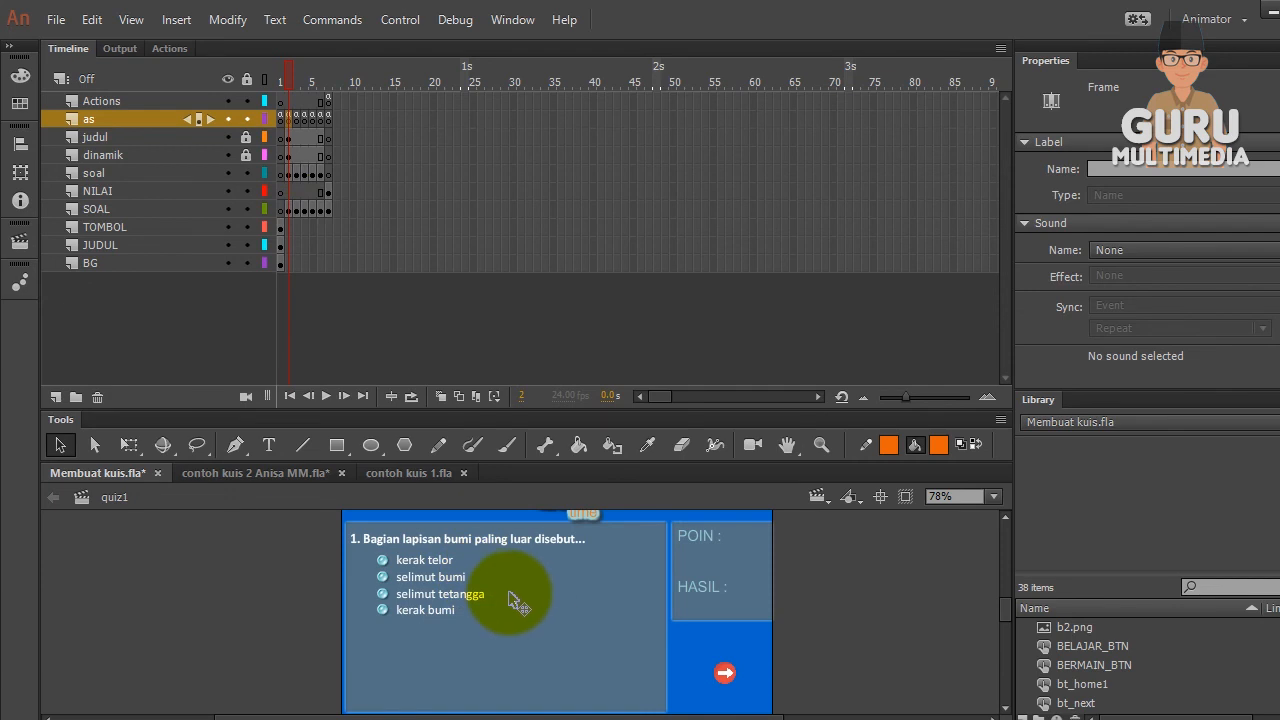
left_click(296, 118)
left_click(305, 118)
left_click(321, 120)
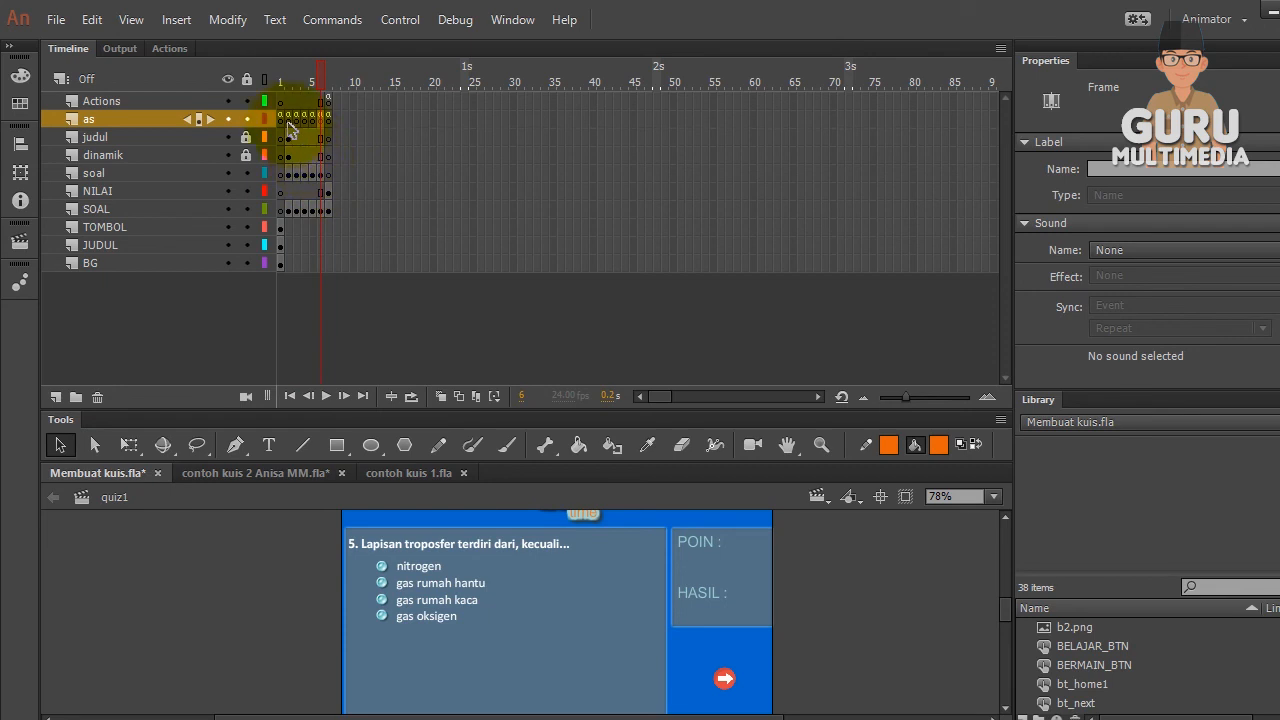
left_click(289, 121)
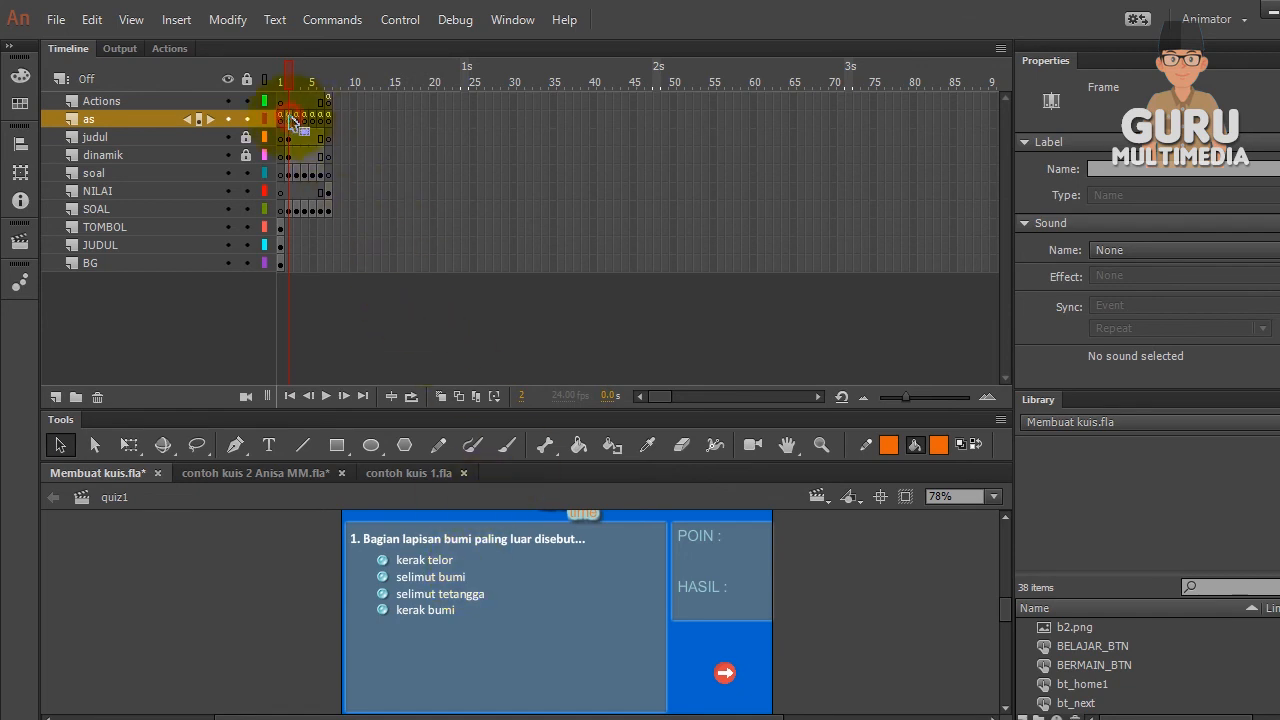
Show the script of the as layer's frame 2 and detach the Actions panel into a floating window
left_click(167, 49)
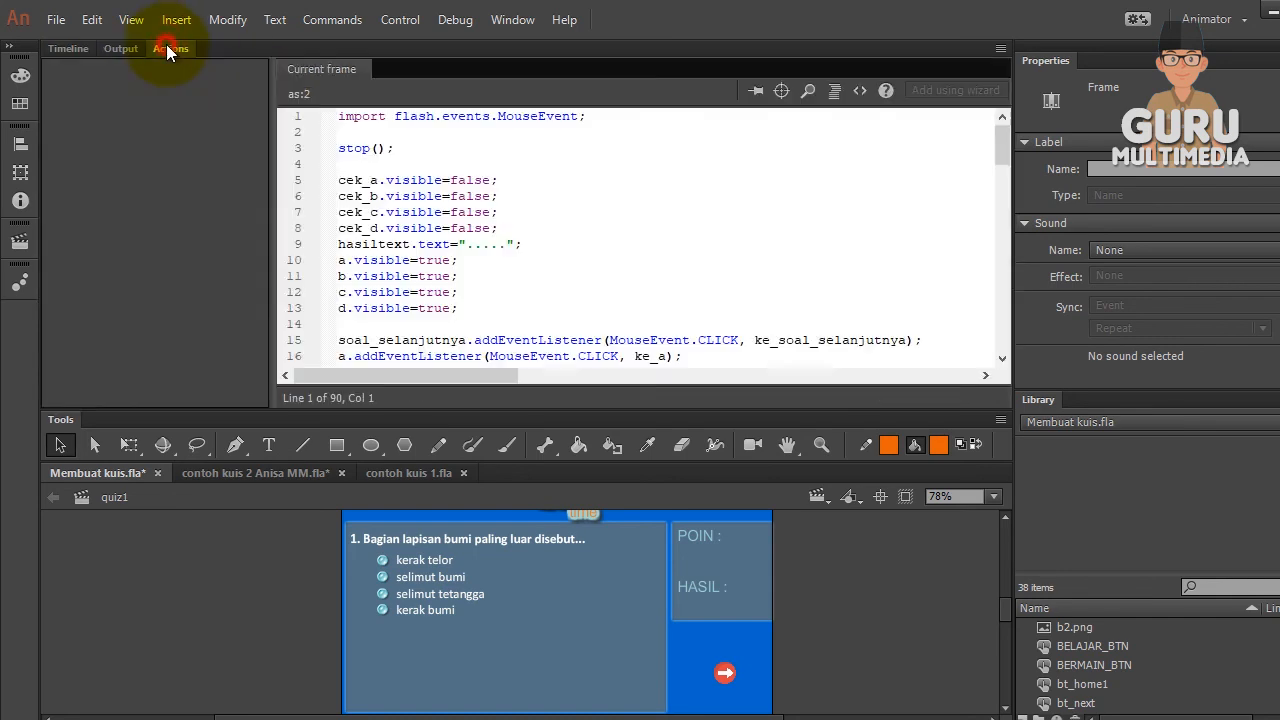
left_click_drag(175, 49, 510, 55)
left_click_drag(278, 716, 452, 716)
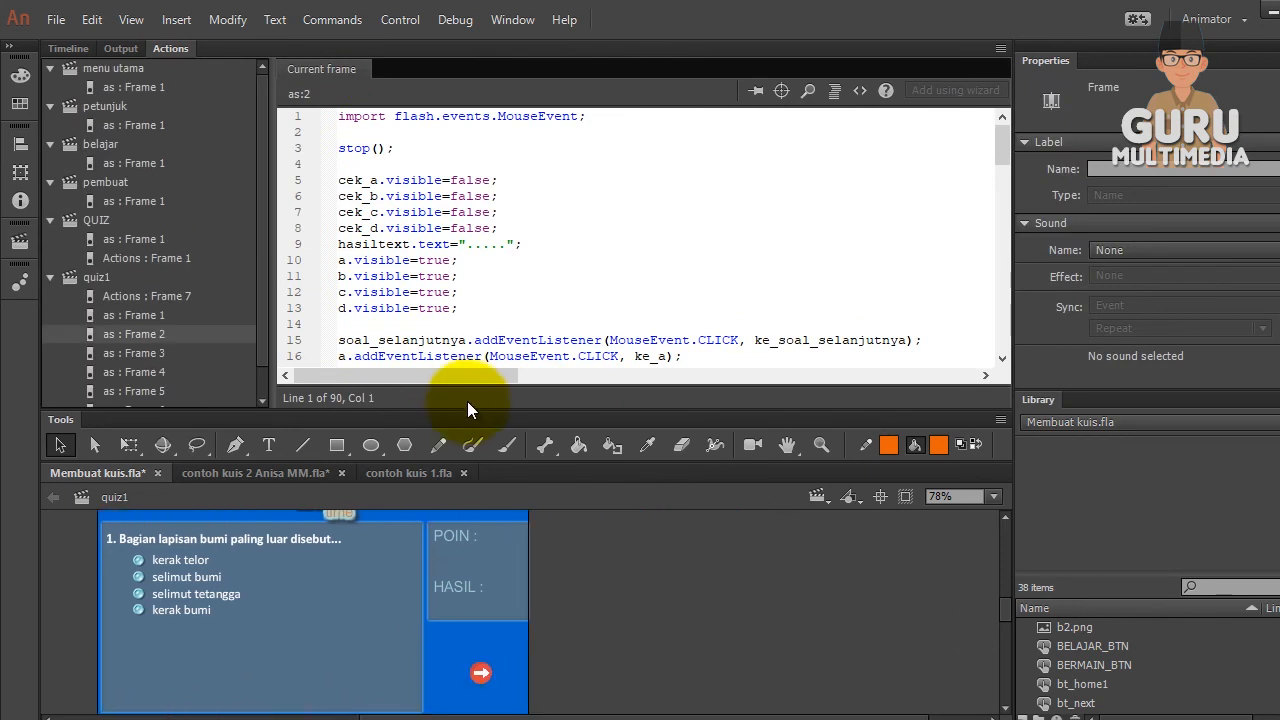
left_click_drag(473, 404, 476, 380)
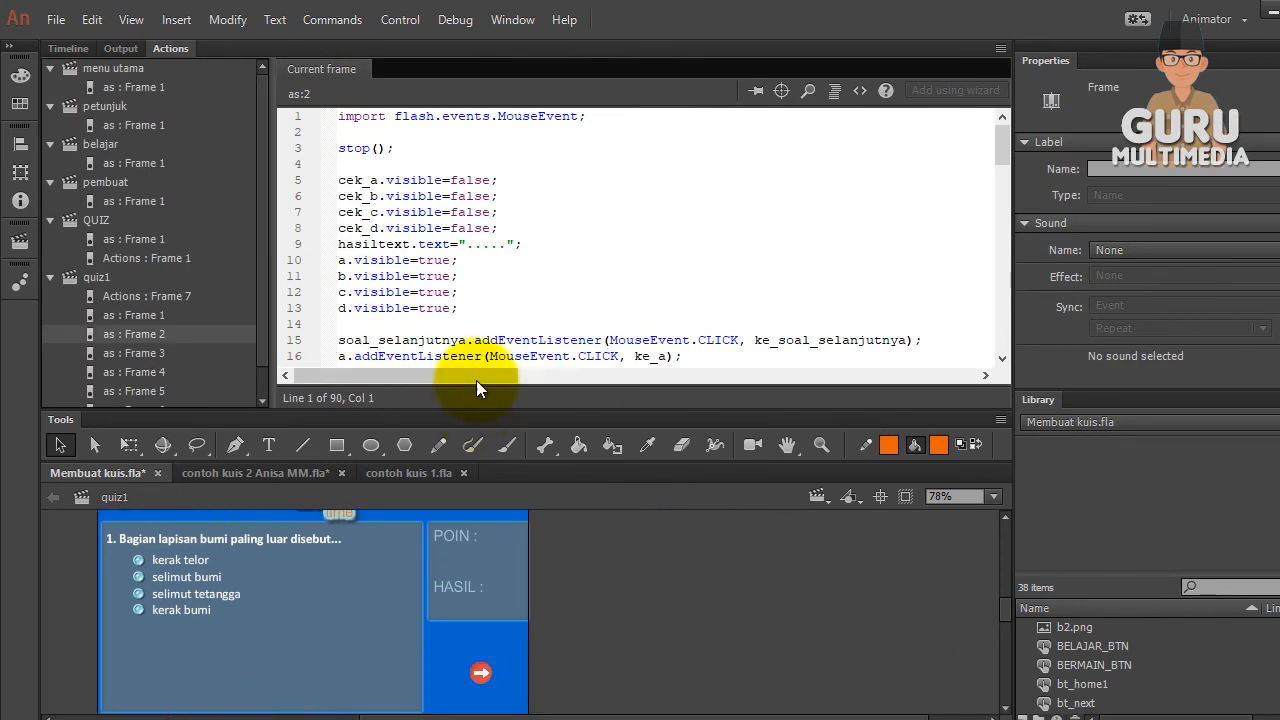
left_click_drag(168, 48, 560, 268)
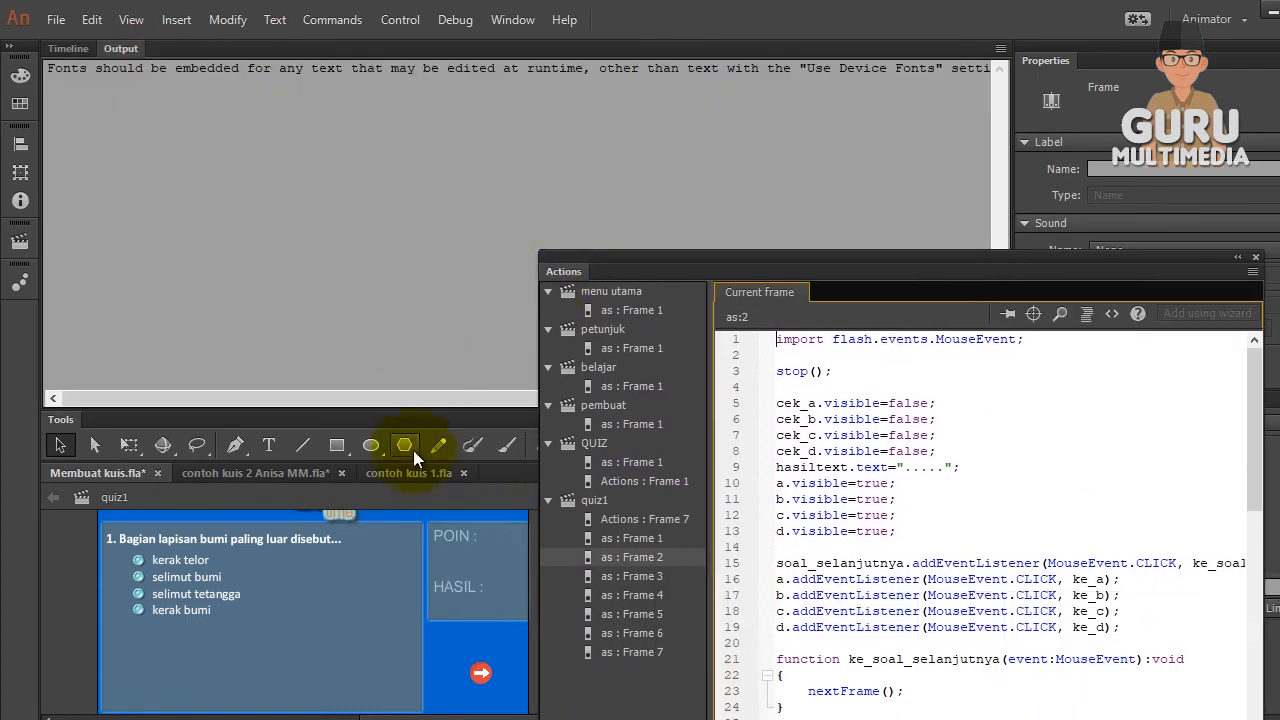
Shrink the Timeline area to give the stage more height, raise the floating Actions window and bring the Timeline back into view
left_click_drag(427, 460, 427, 309)
scroll(351, 446, "up", 3)
scroll(351, 446, "down", 3)
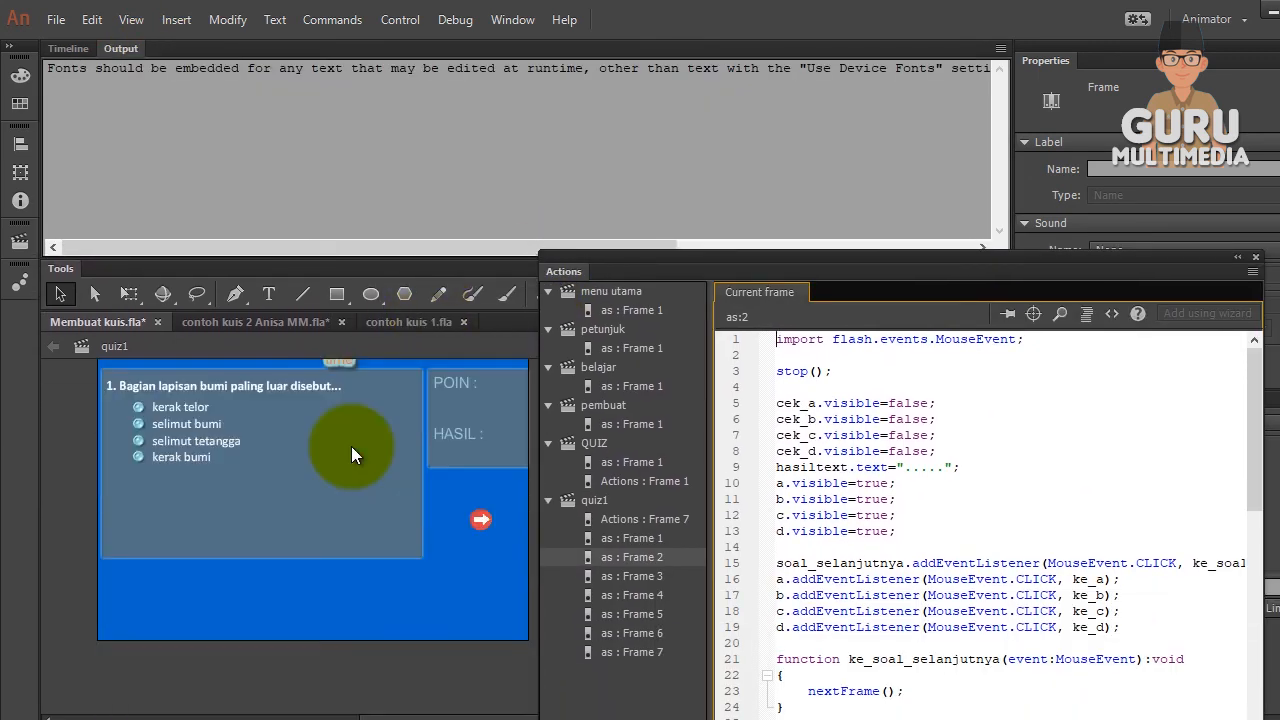
left_click_drag(576, 270, 604, 122)
left_click(70, 49)
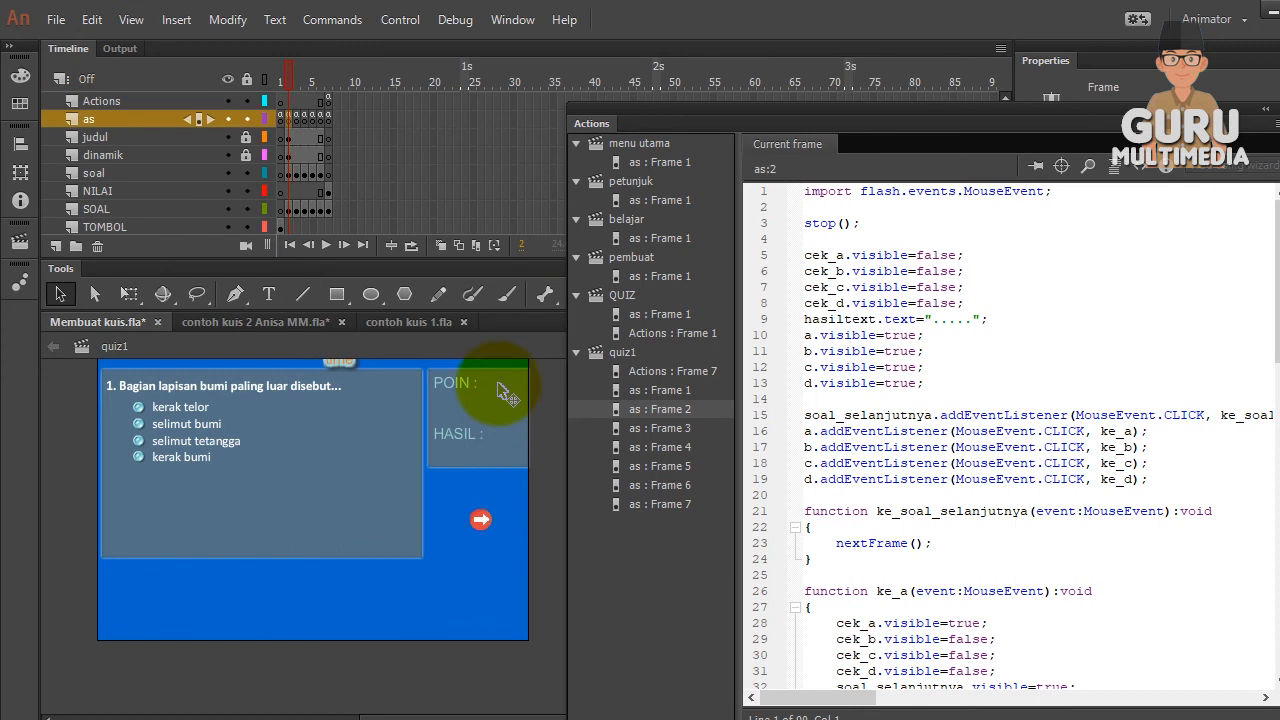
Move the floating Actions window up beside the stage and extend its height to fit more of the frame 2 script
left_click(1024, 304)
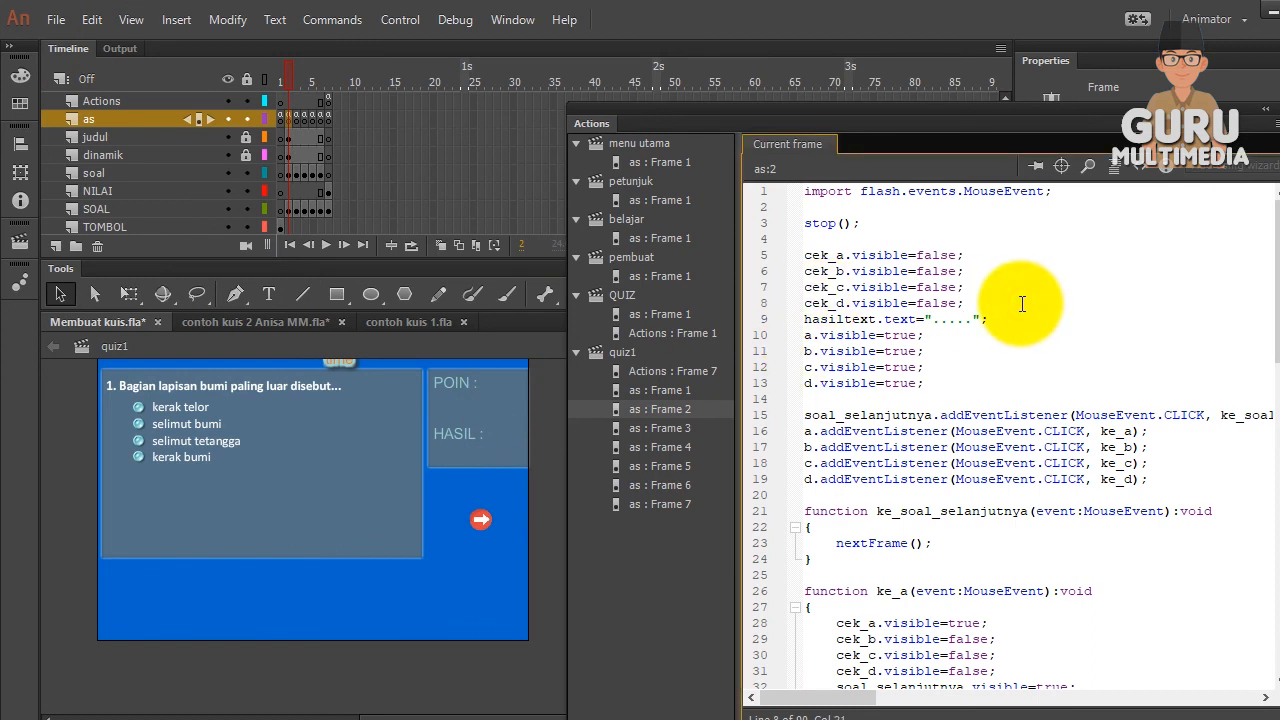
scroll(1024, 304, "down", 3)
left_click_drag(596, 127, 631, 40)
left_click_drag(961, 645, 970, 700)
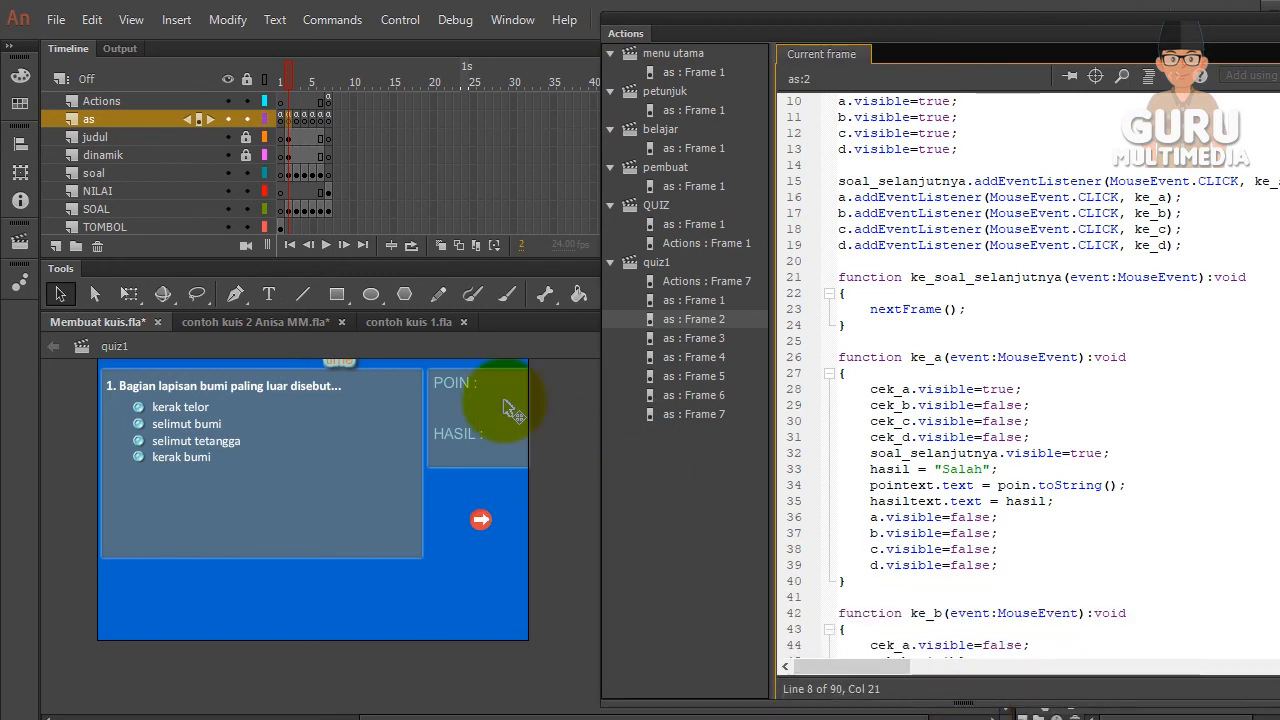
Examine the opening lines of the frame 2 script, from the MouseEvent import and stop() to the cek_a to cek_d visibility settings
scroll(1061, 410, "up", 3)
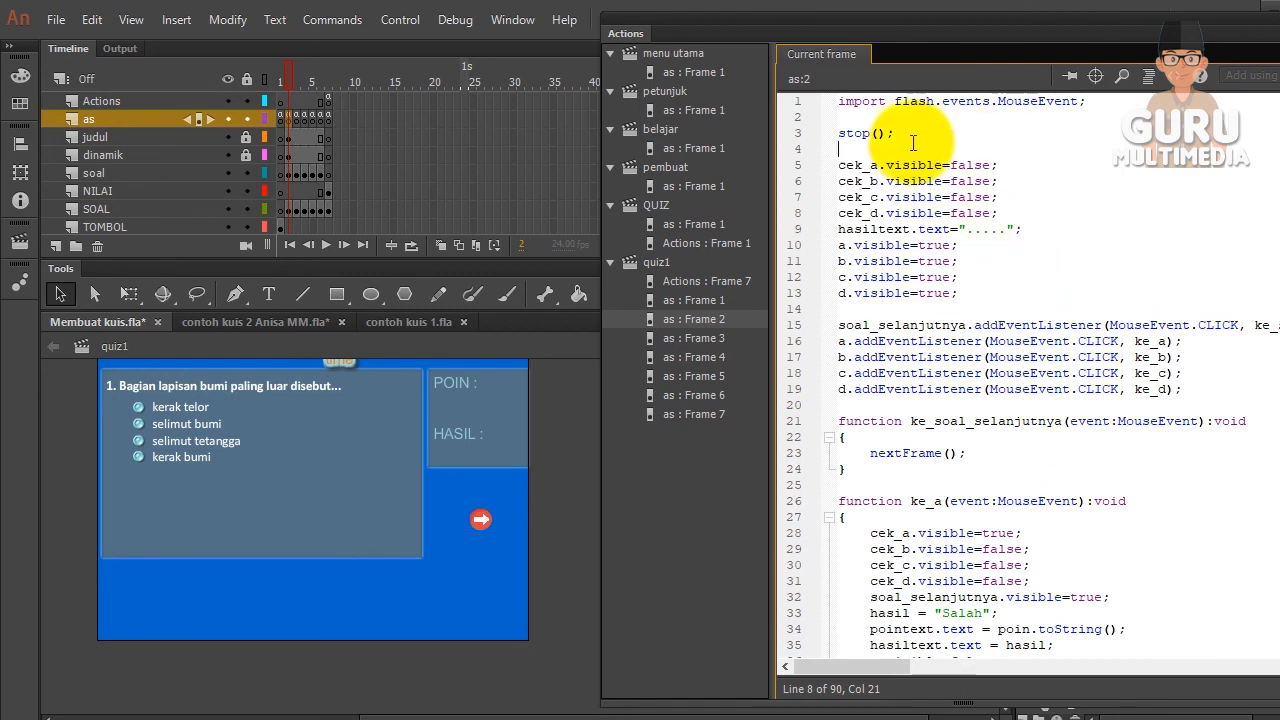
left_click_drag(913, 142, 841, 108)
left_click(1014, 277)
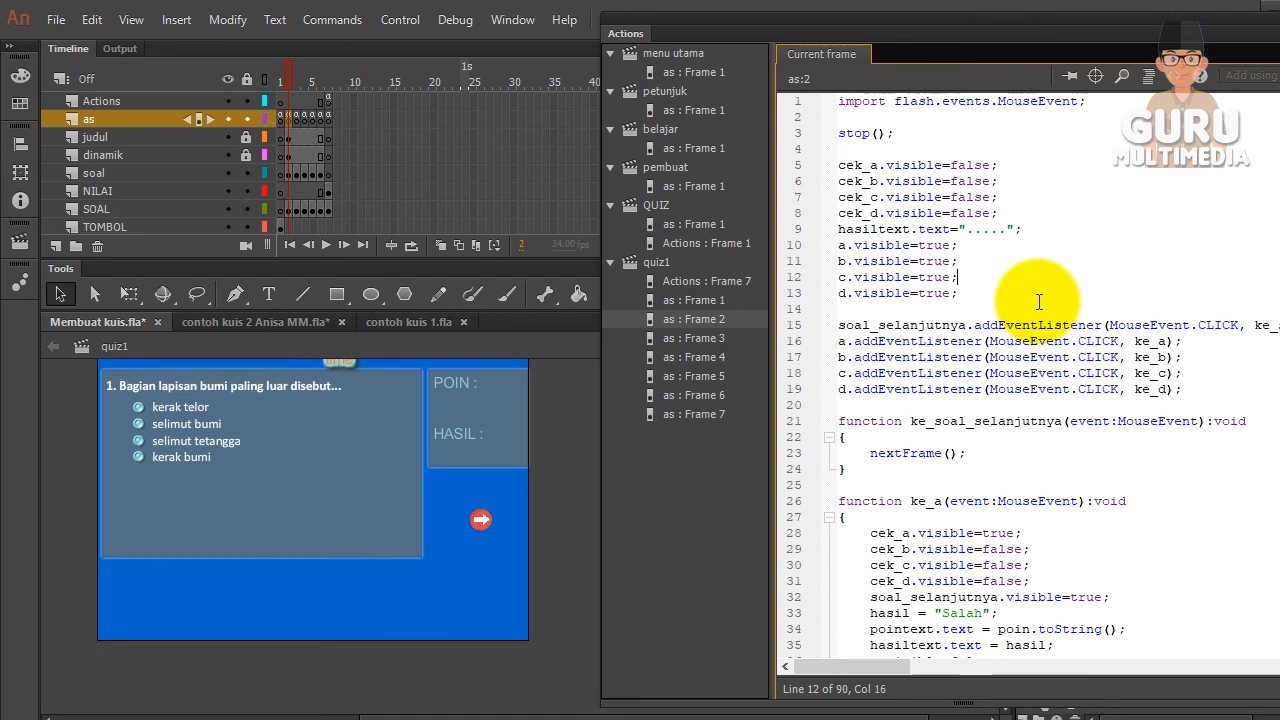
left_click_drag(895, 133, 836, 133)
left_click(1010, 245)
left_click_drag(1034, 233, 836, 166)
left_click(886, 181)
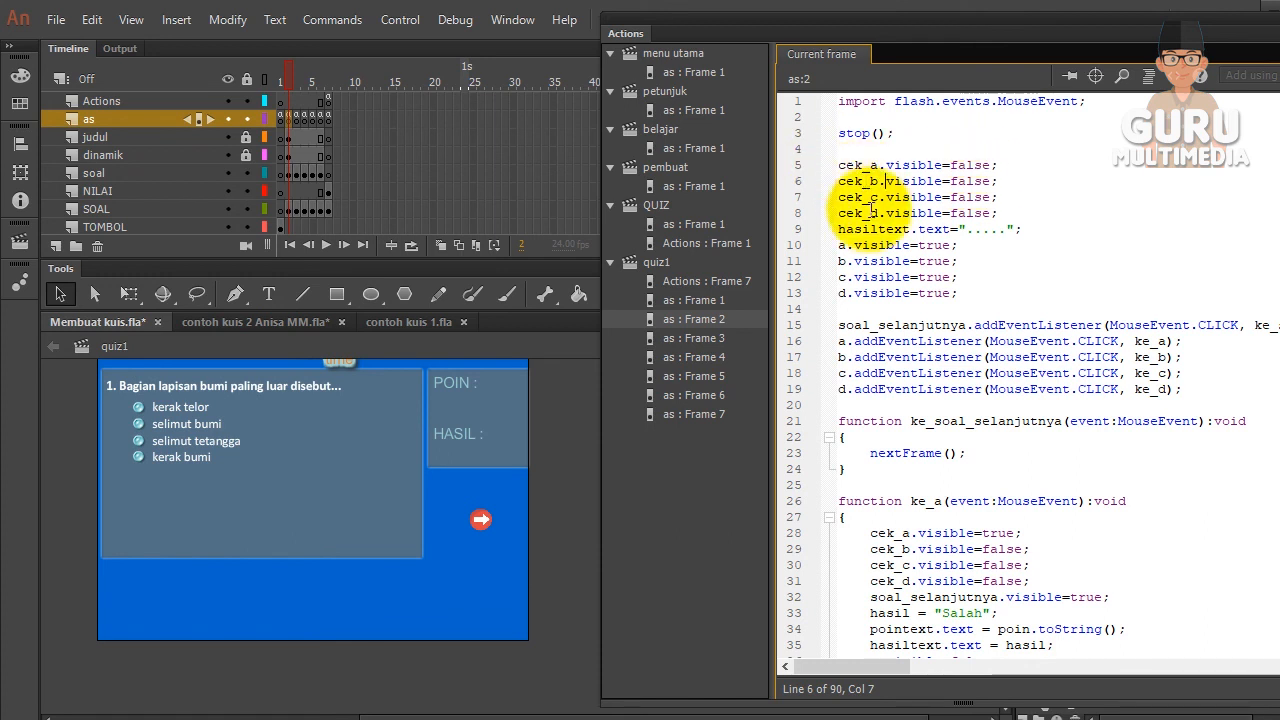
Shift the round answer button beside "kerak telor" slightly left to uncover the check graphic behind it
left_click(128, 414)
scroll(120, 415, "up", 5)
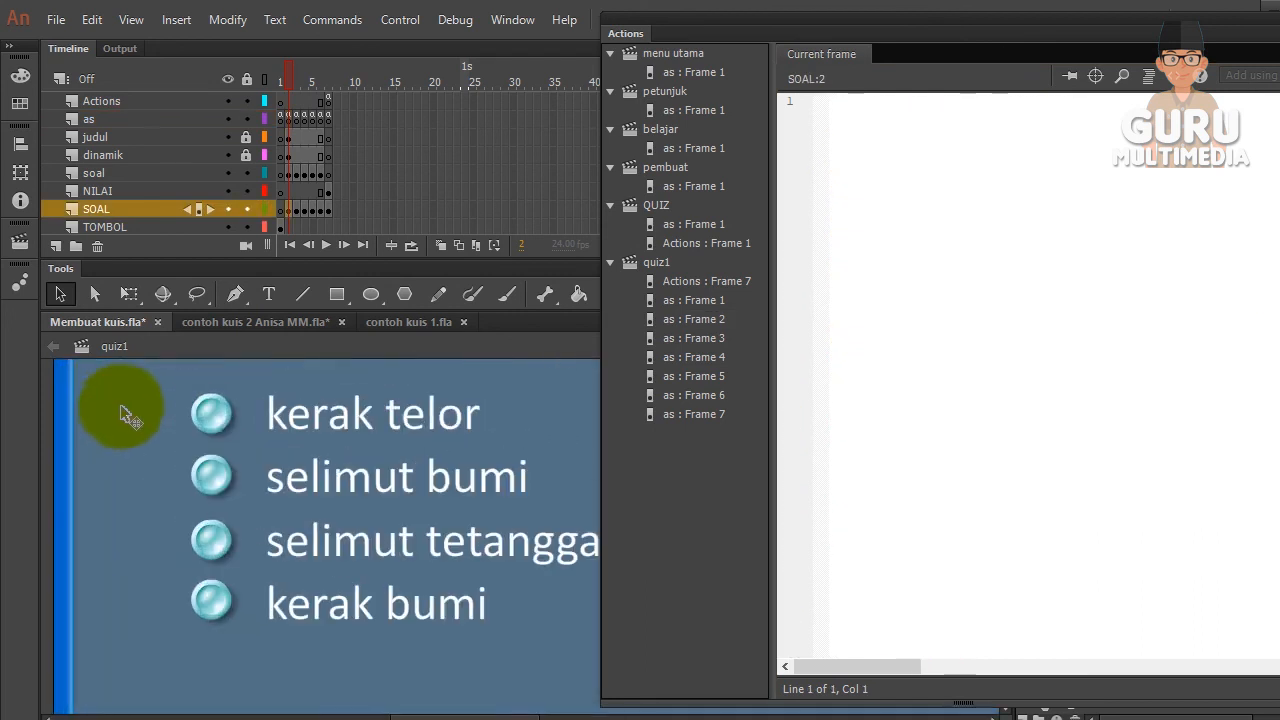
left_click(220, 425)
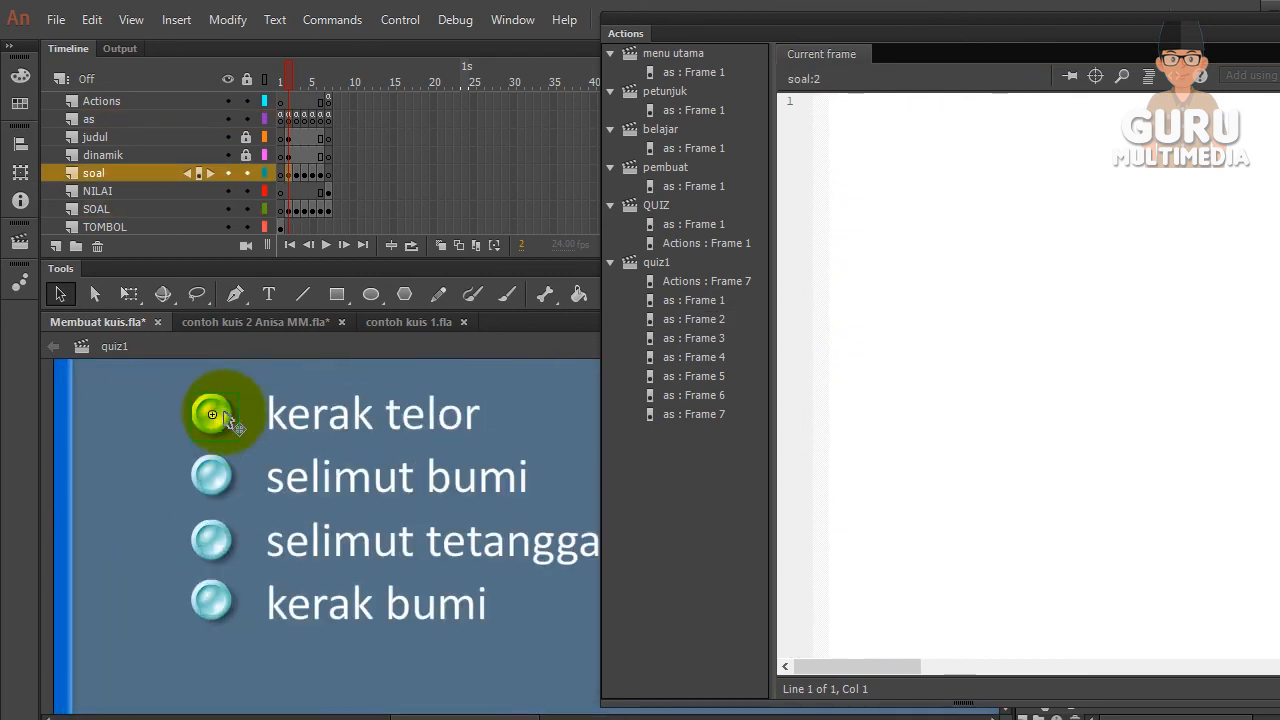
left_click_drag(215, 420, 185, 420)
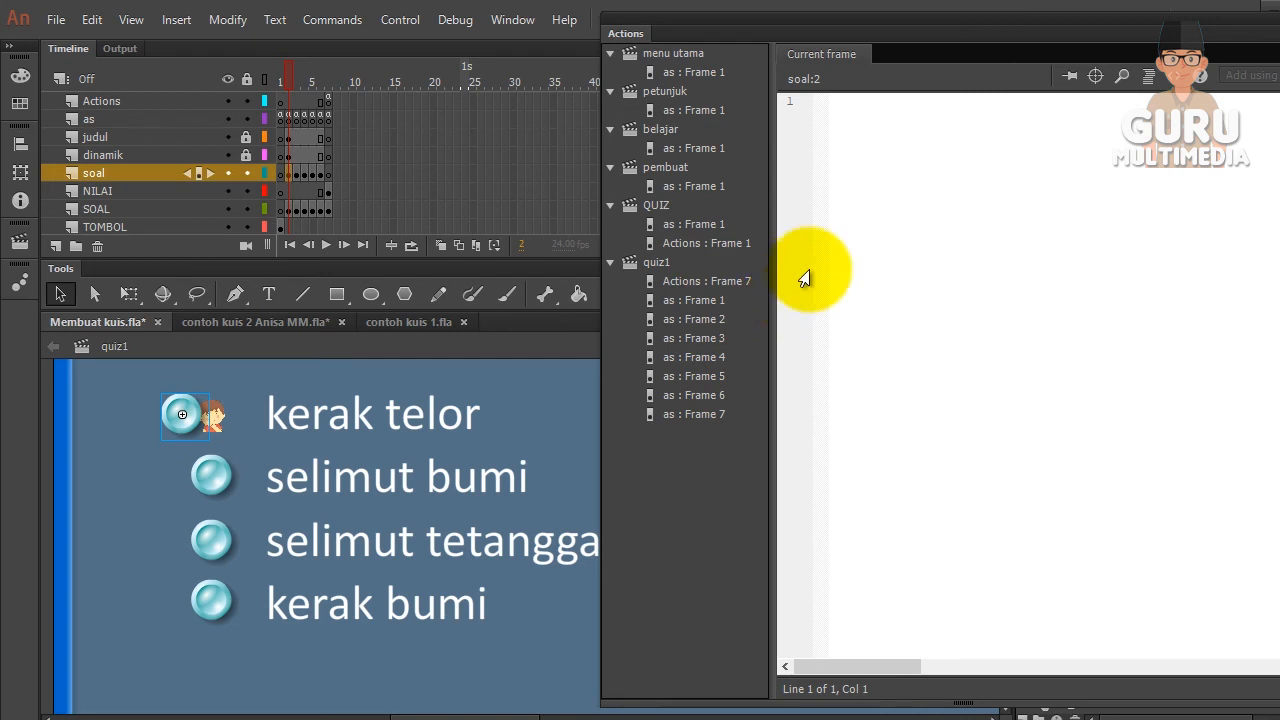
Look at the menu utama frame 1 script and the quiz1 frame 1 script, and return to the as layer's frame 2
left_click(705, 73)
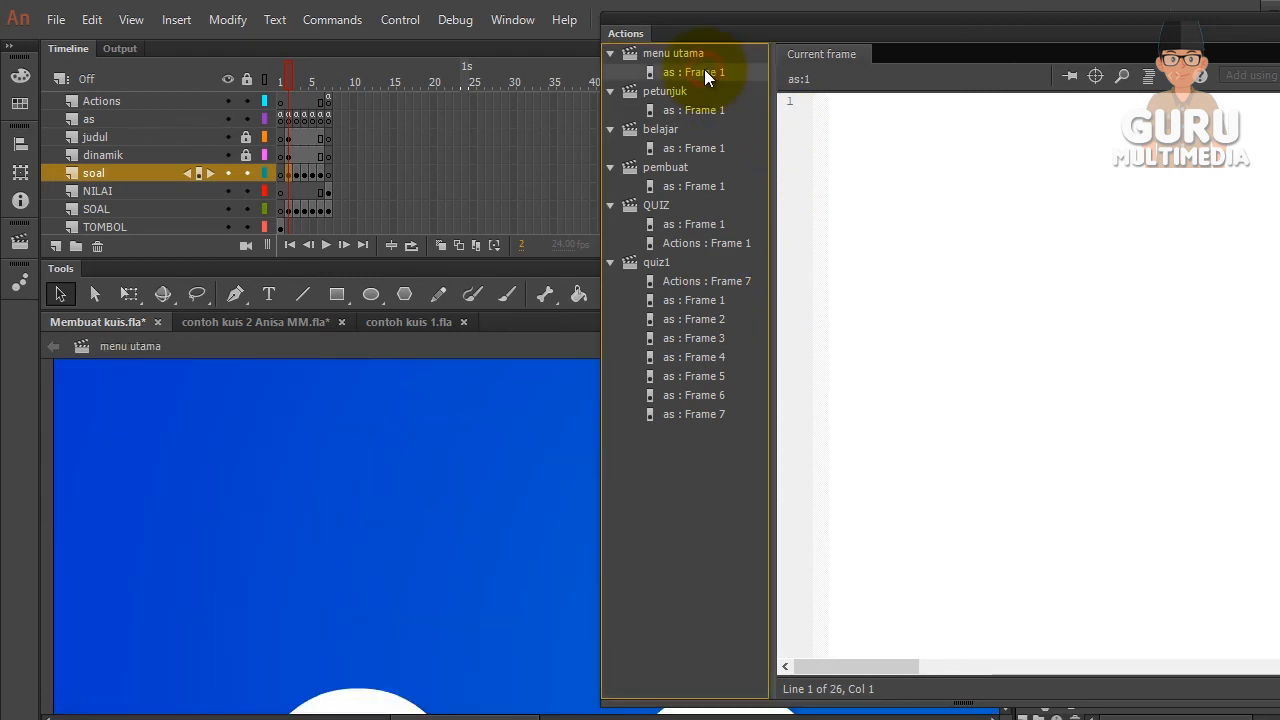
scroll(392, 513, "down", 2)
scroll(392, 510, "up", 2)
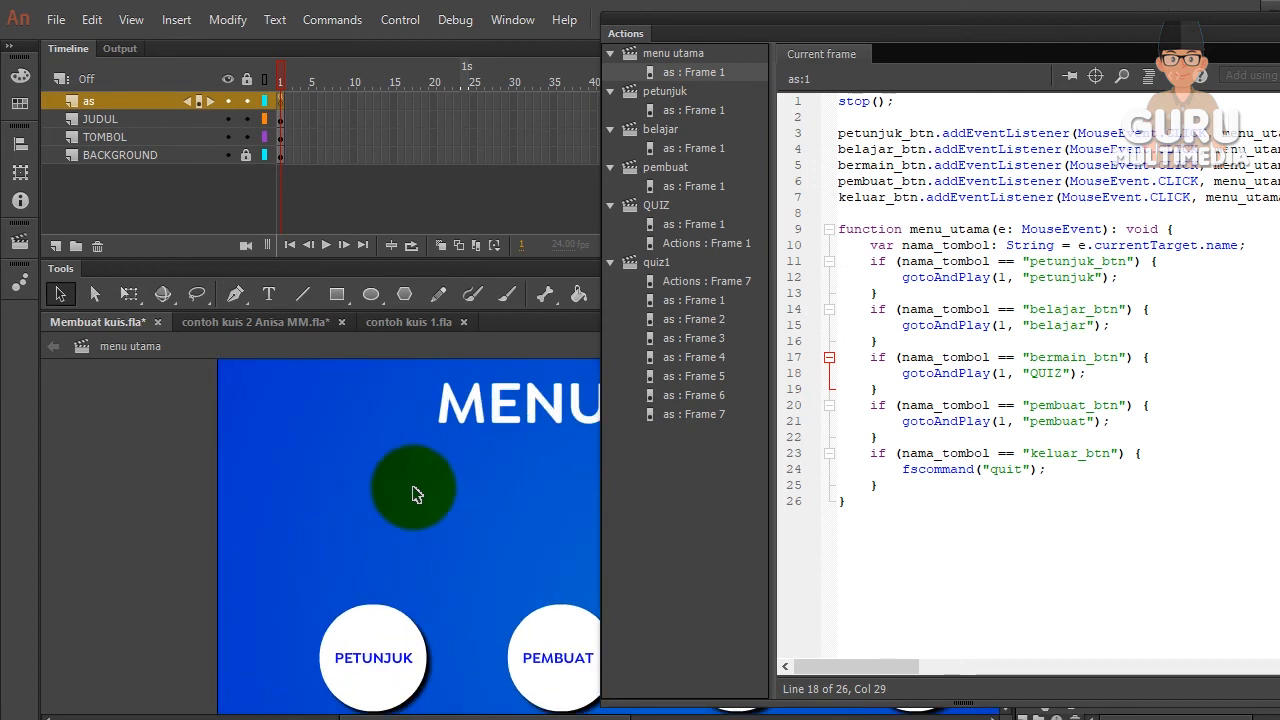
left_click(699, 300)
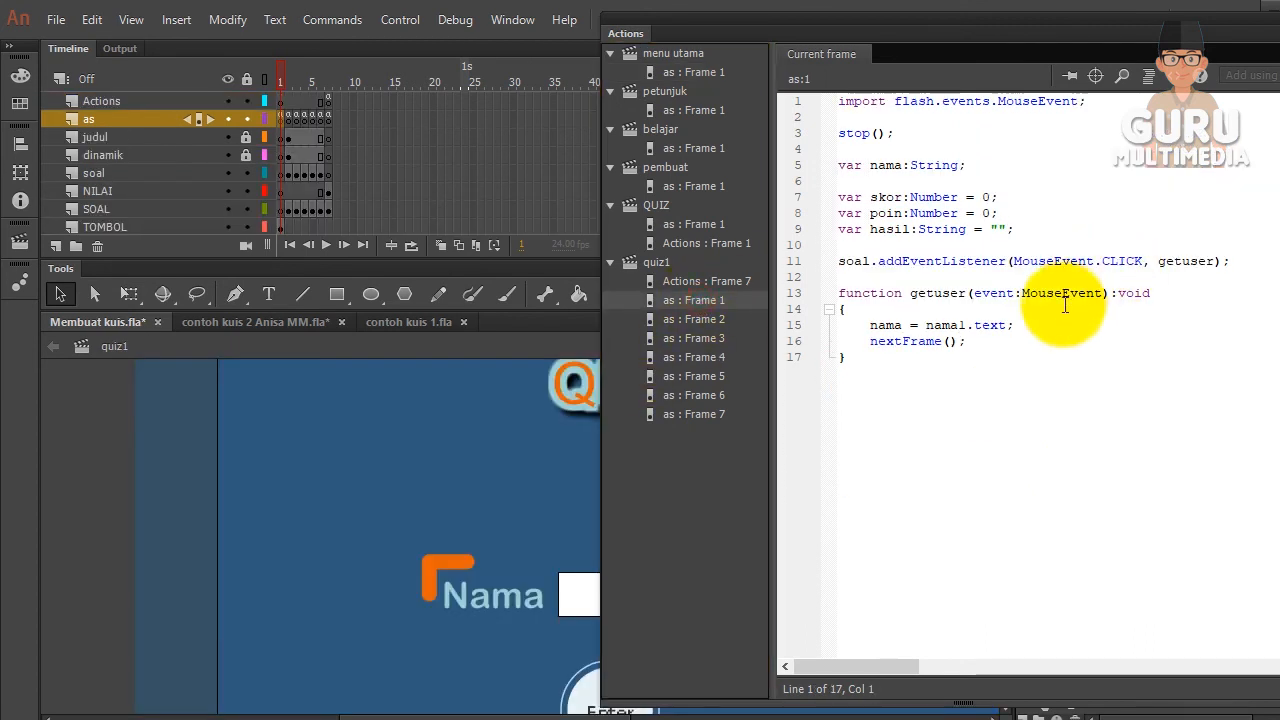
left_click(684, 281)
left_click(693, 319)
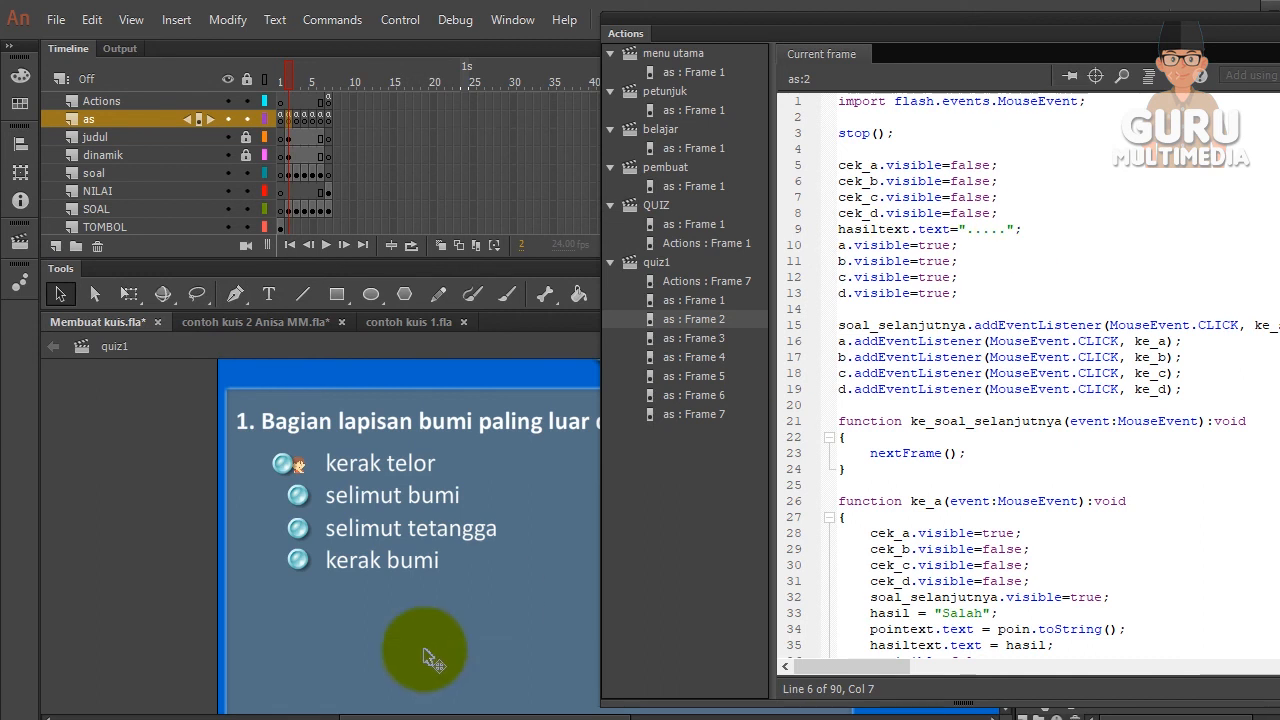
Unlock the judul and dinamik layers so the text fields in the POIN and HASIL box can be selected
left_click_drag(415, 712, 572, 712)
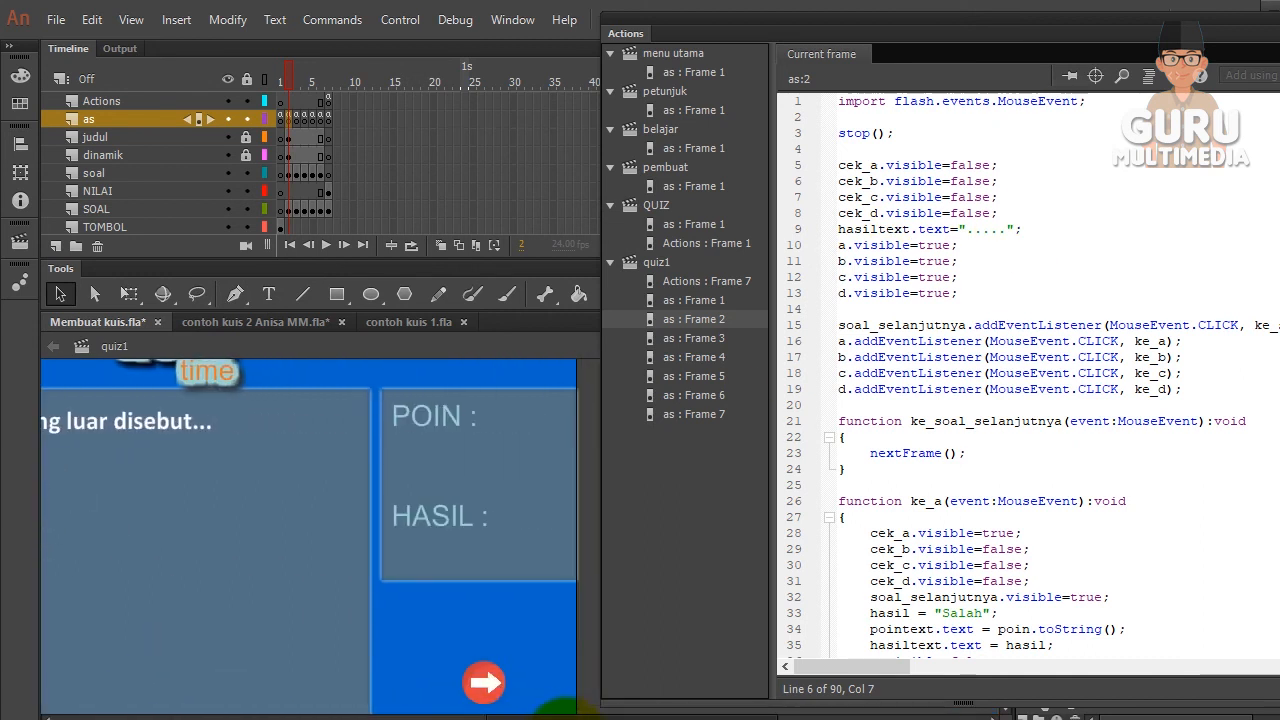
left_click(505, 557)
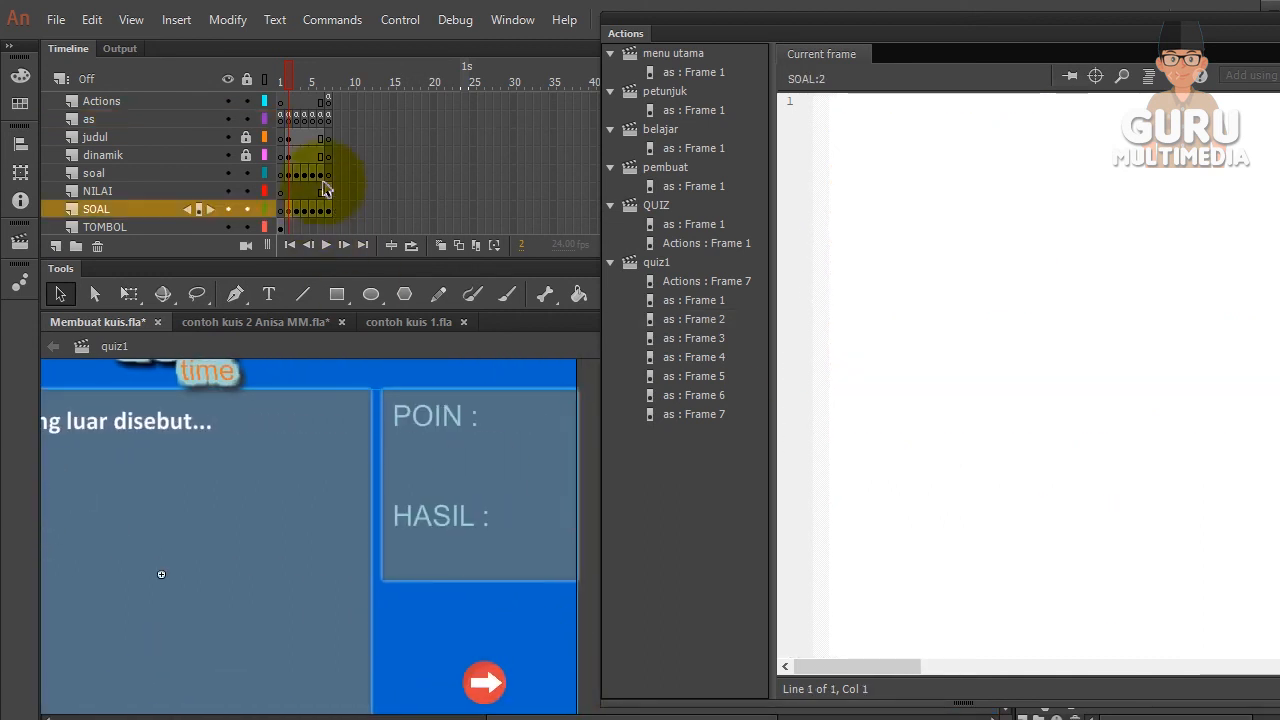
left_click(247, 138)
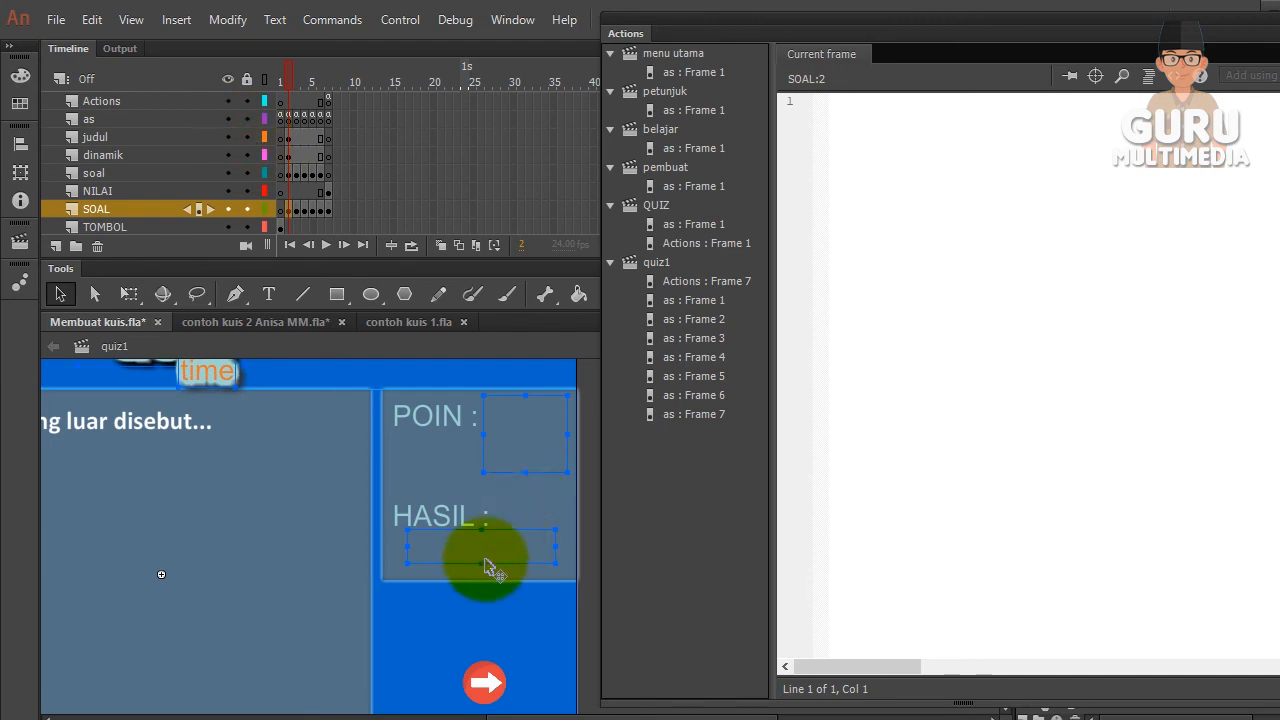
left_click(538, 505)
Check the instance names of the dynamic text fields under HASIL and beside POIN
left_click_drag(616, 34, 667, 410)
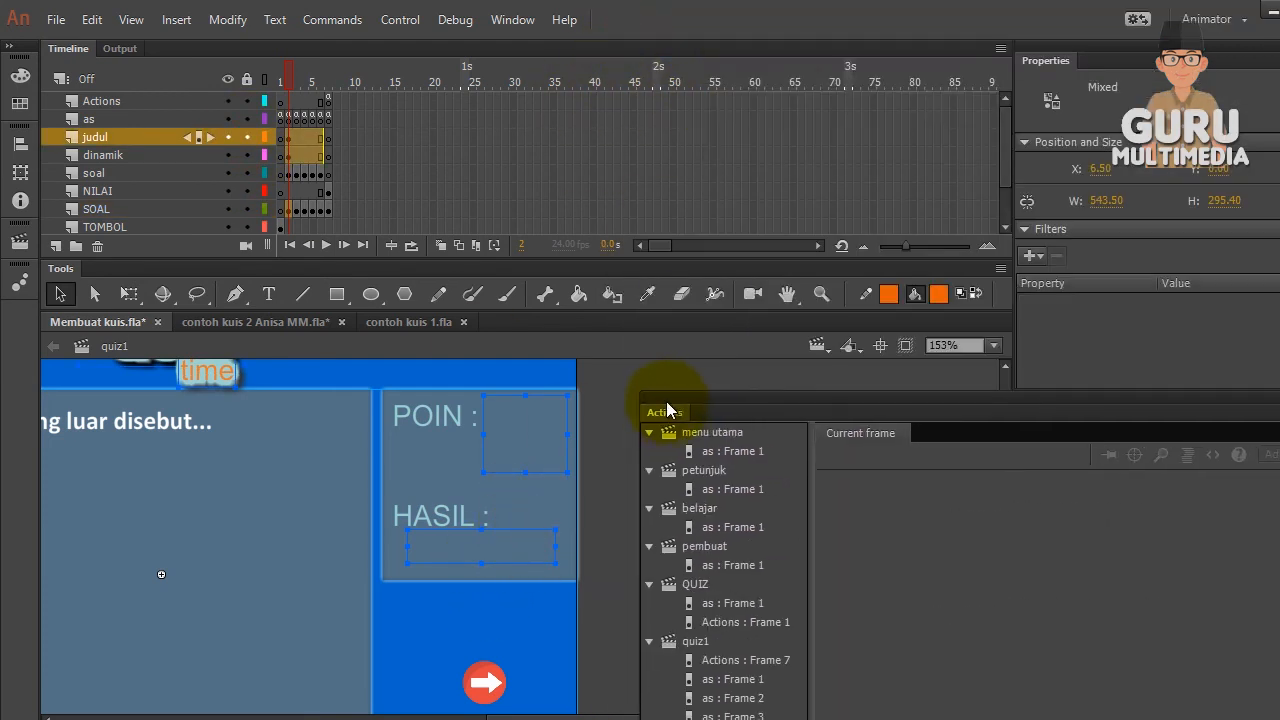
left_click(581, 536)
left_click(518, 548)
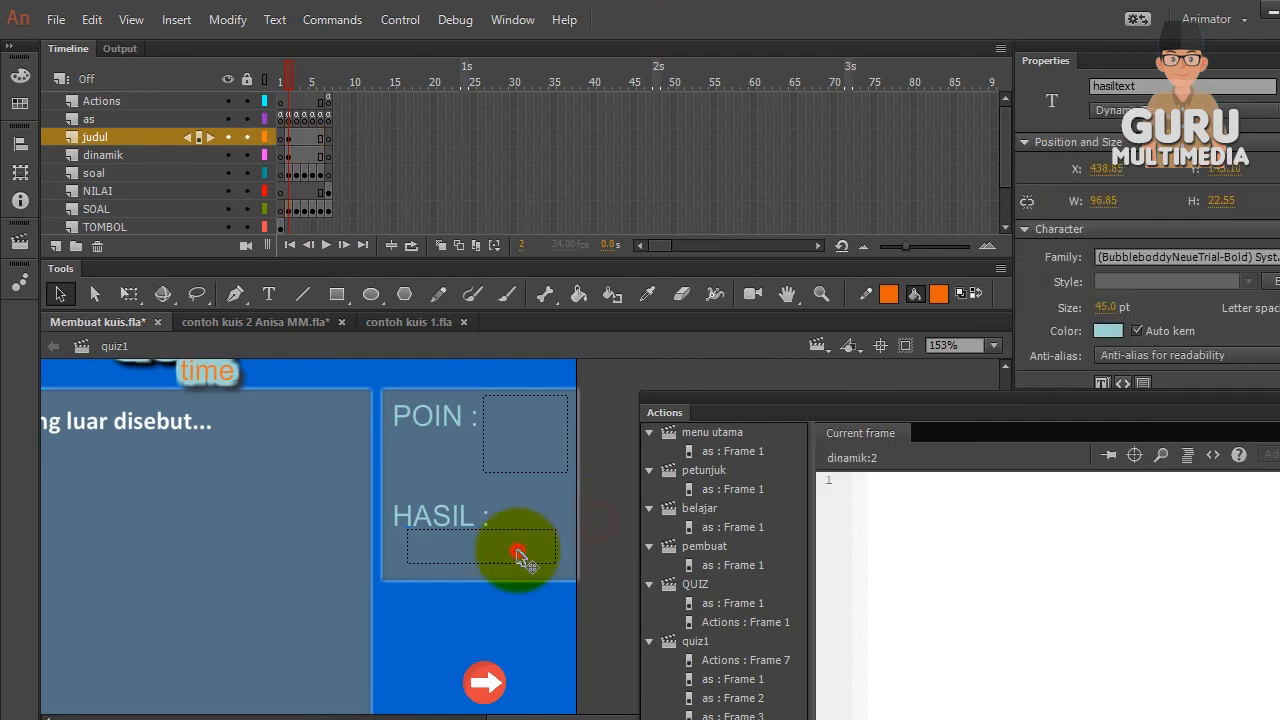
left_click(1154, 85)
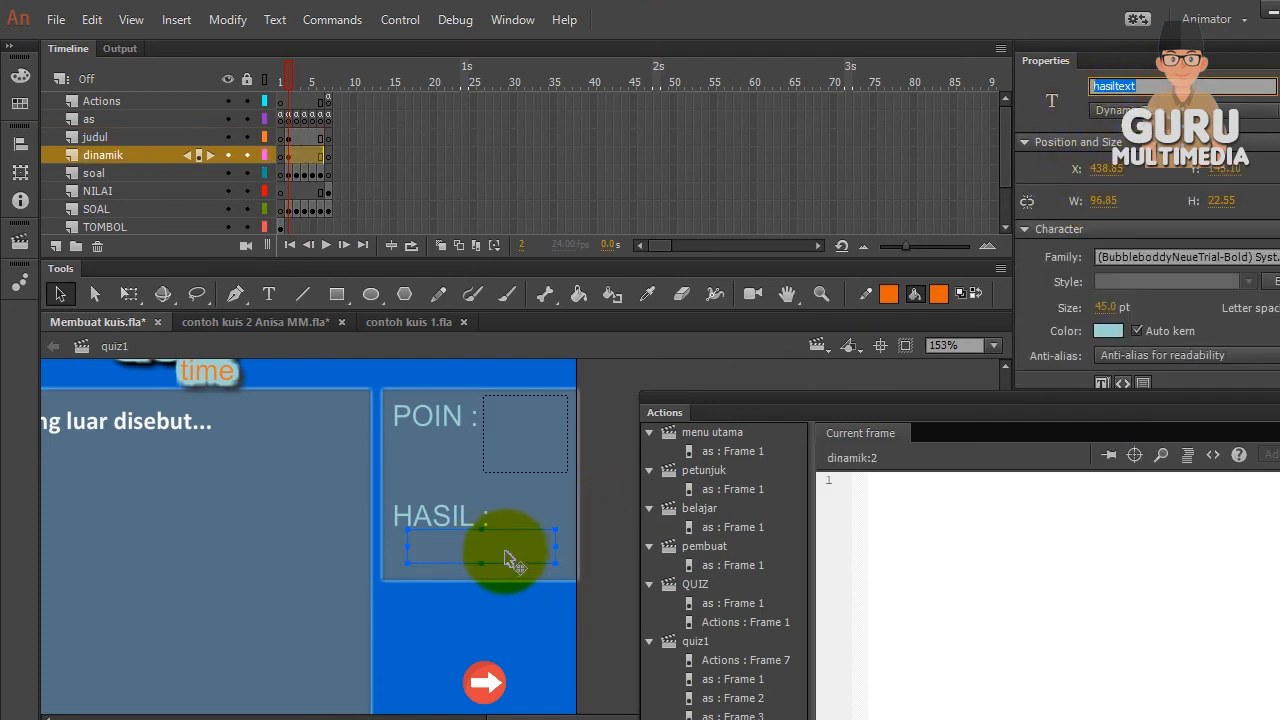
left_click(523, 448)
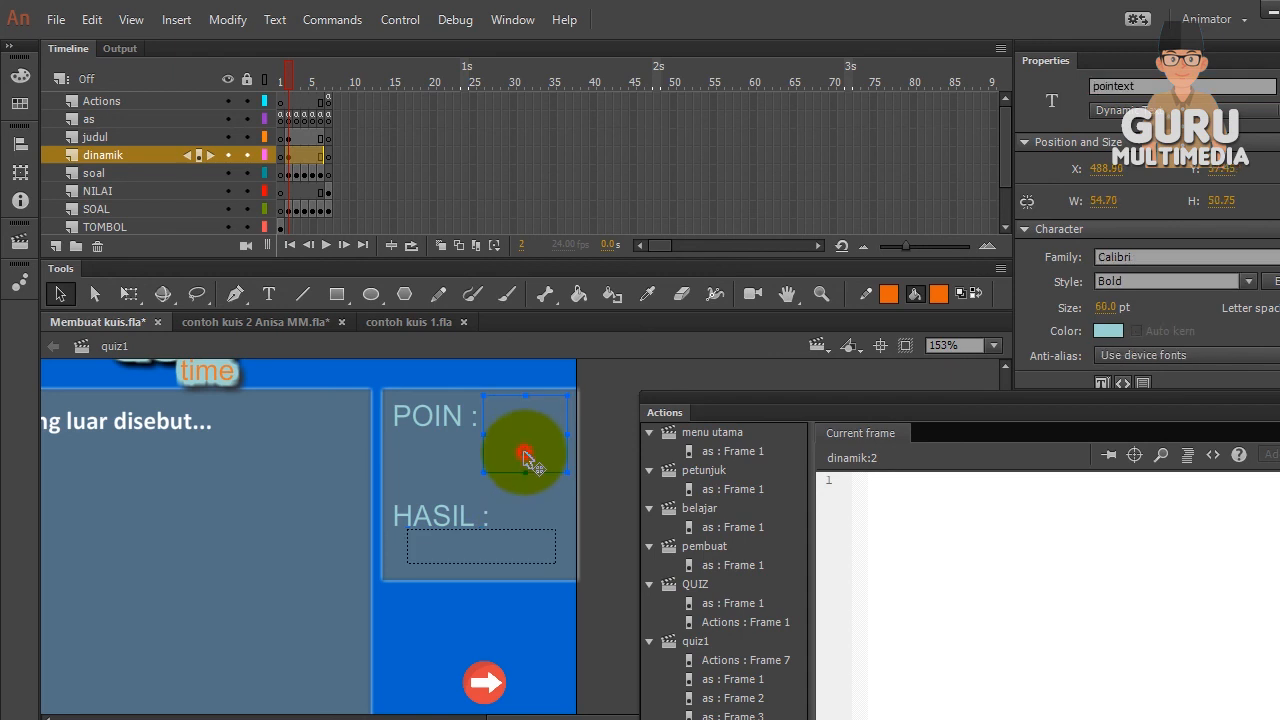
Reopen the as layer's frame 2 script and examine the cek_a to cek_d, hasiltext and a to d lines against the answer buttons
left_click_drag(657, 413, 640, 96)
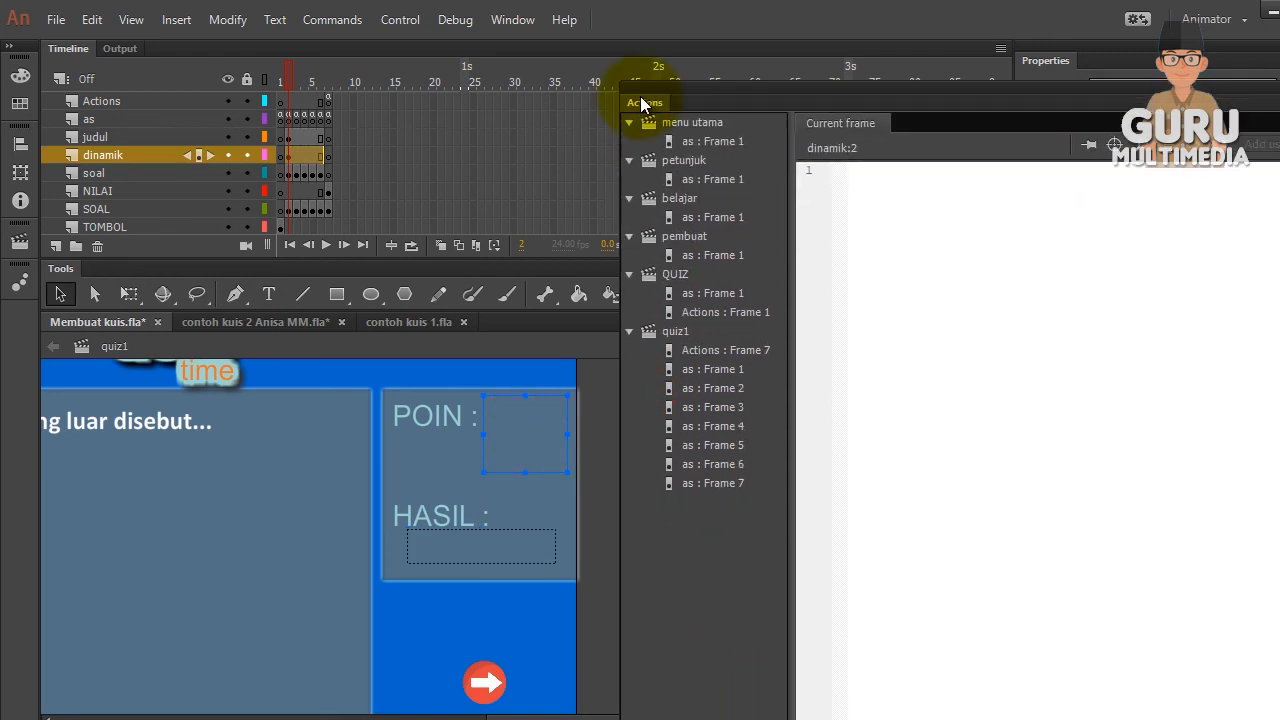
left_click(288, 118)
left_click_drag(1025, 277, 897, 234)
left_click_drag(523, 719, 393, 719)
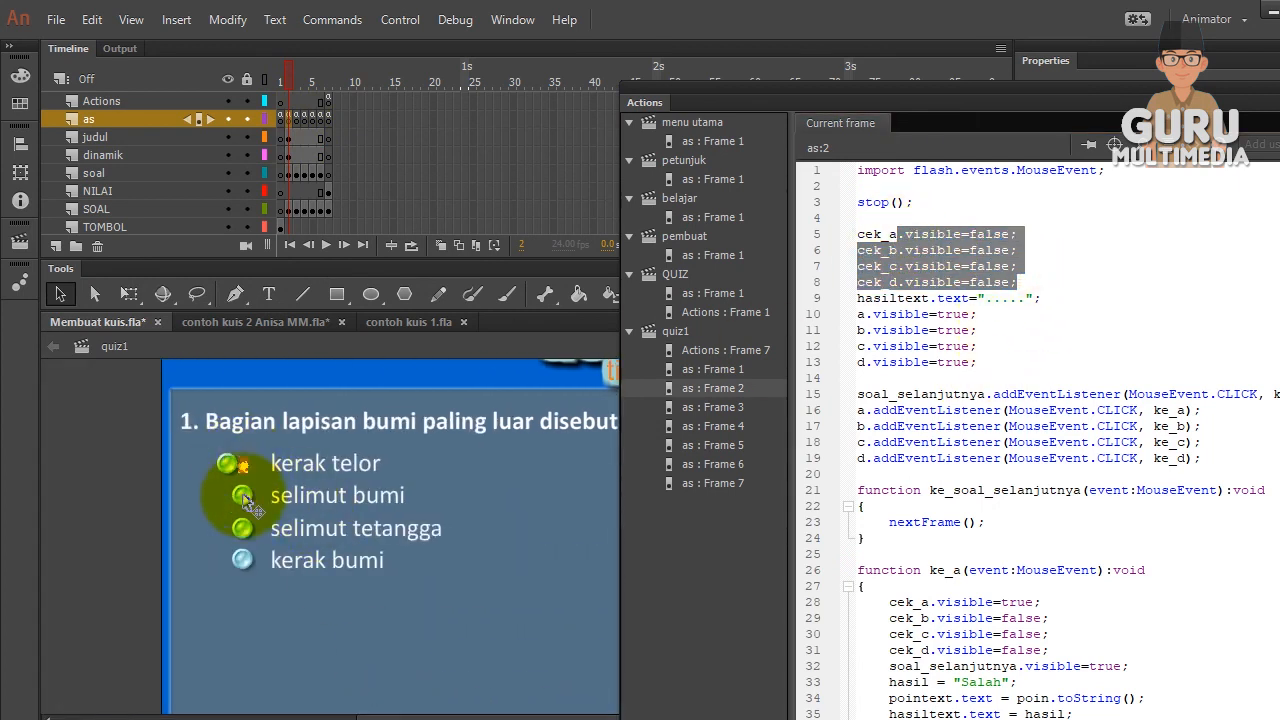
left_click(920, 252)
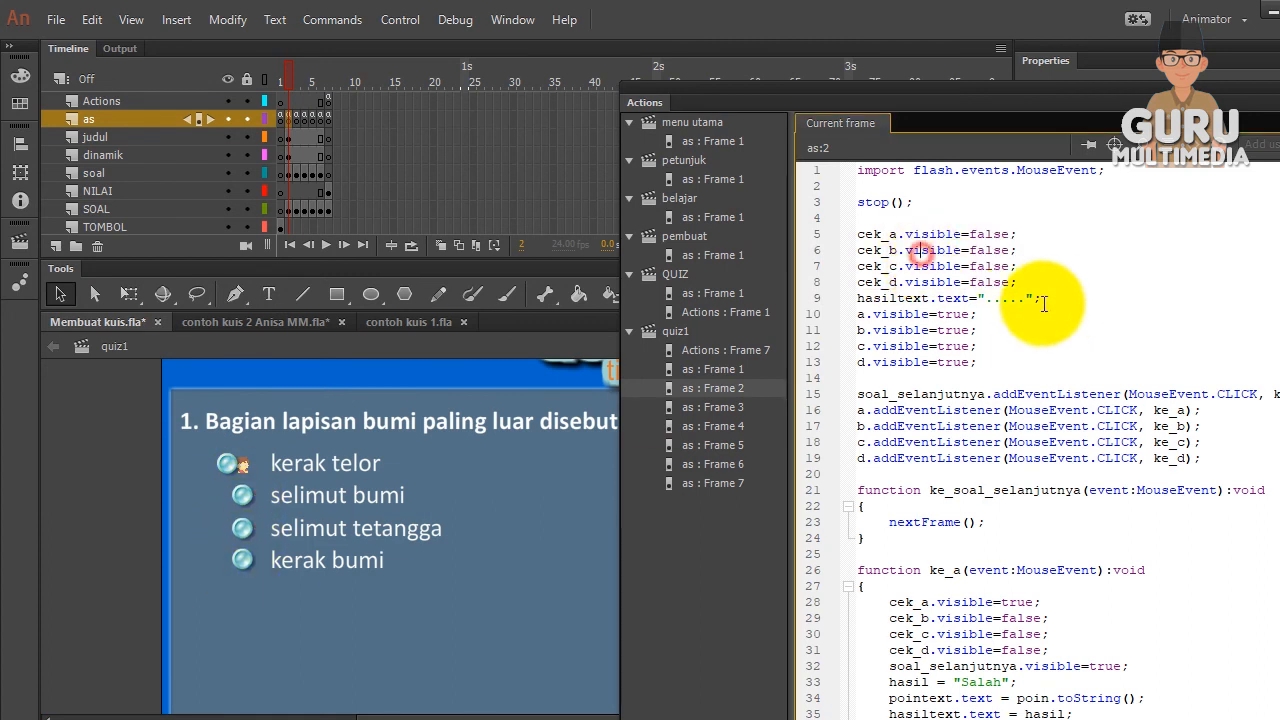
left_click_drag(1041, 298, 864, 298)
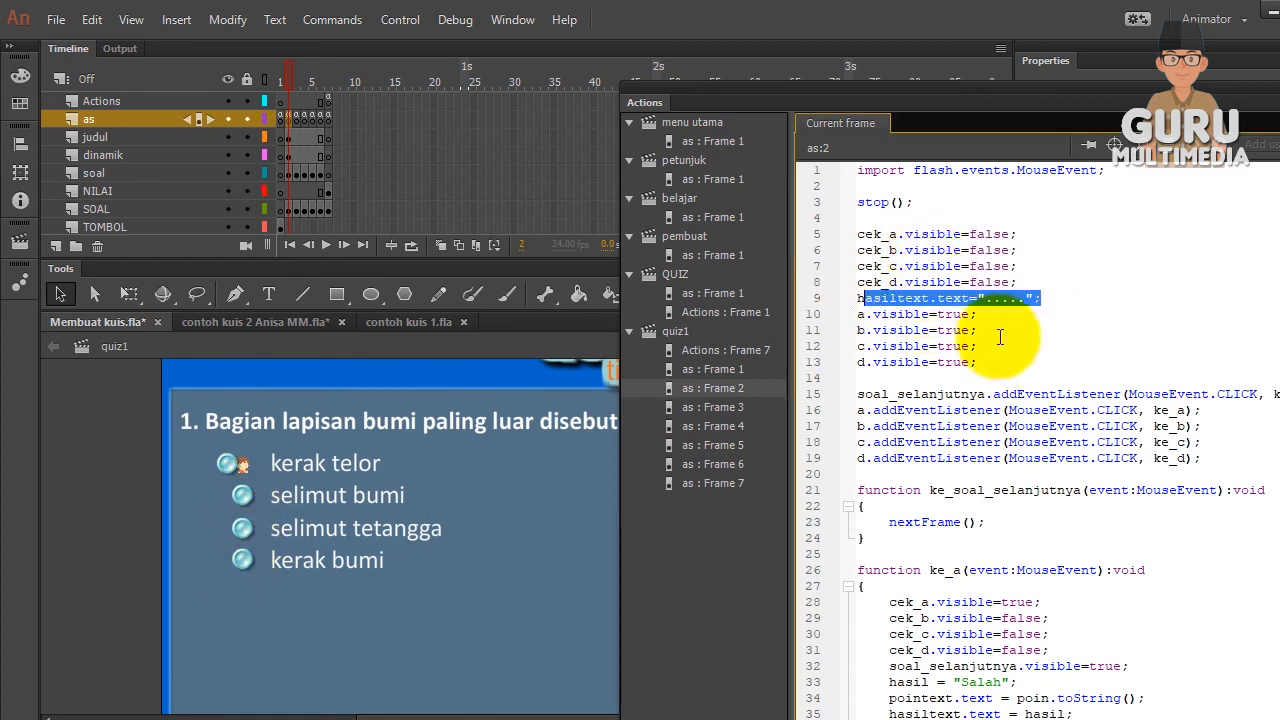
left_click_drag(977, 362, 876, 325)
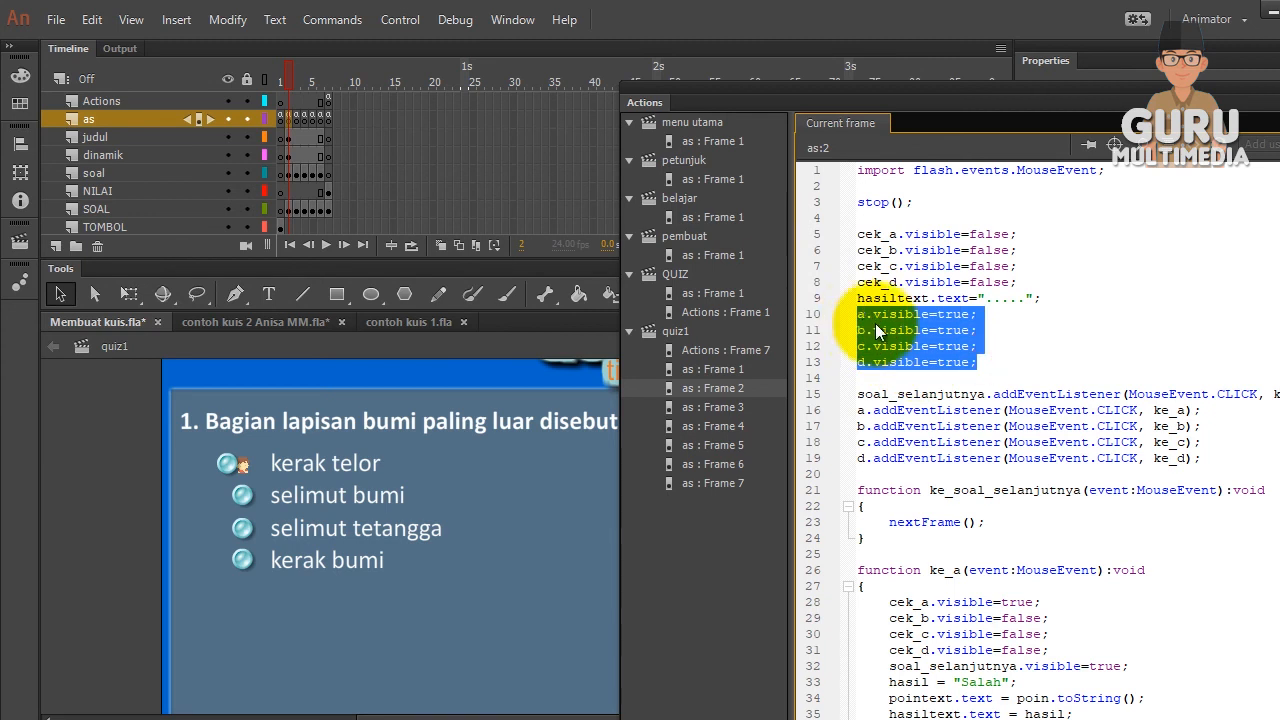
Check the instance names of the four answer buttons and the check mark beside "kerak telor" on quiz1 frame 2
left_click(950, 324)
left_click(237, 471)
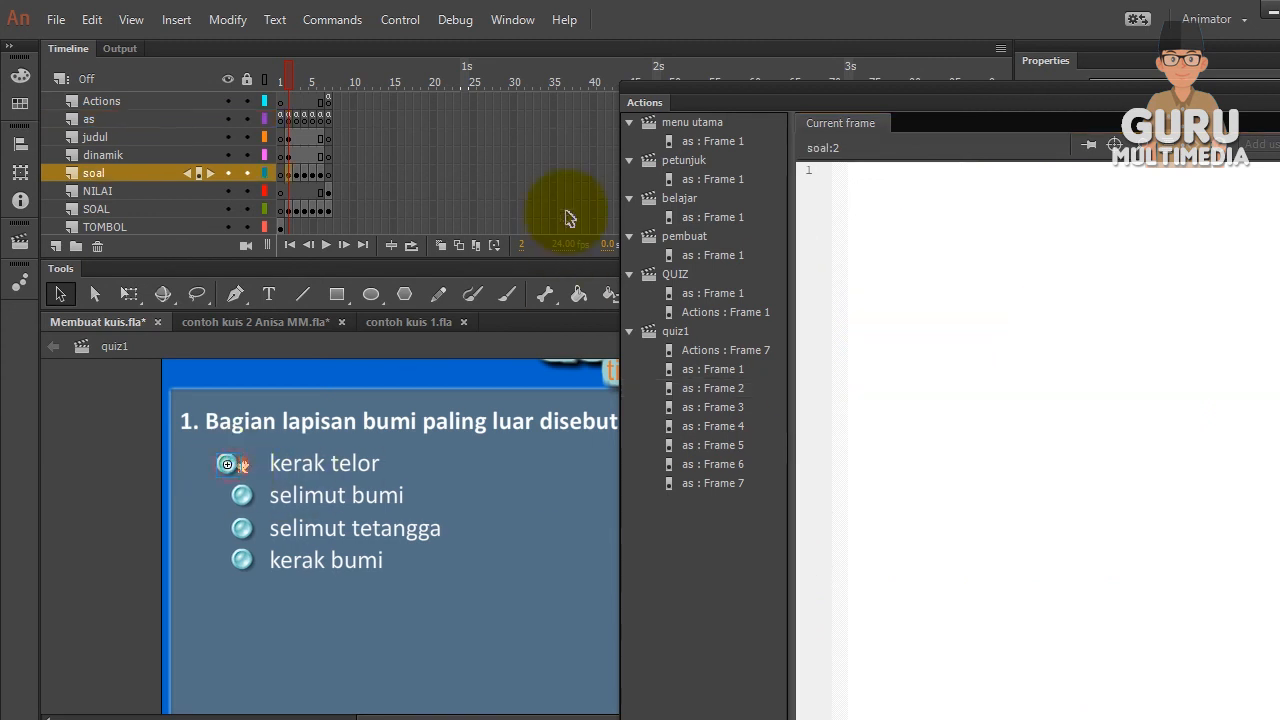
left_click_drag(642, 108, 640, 292)
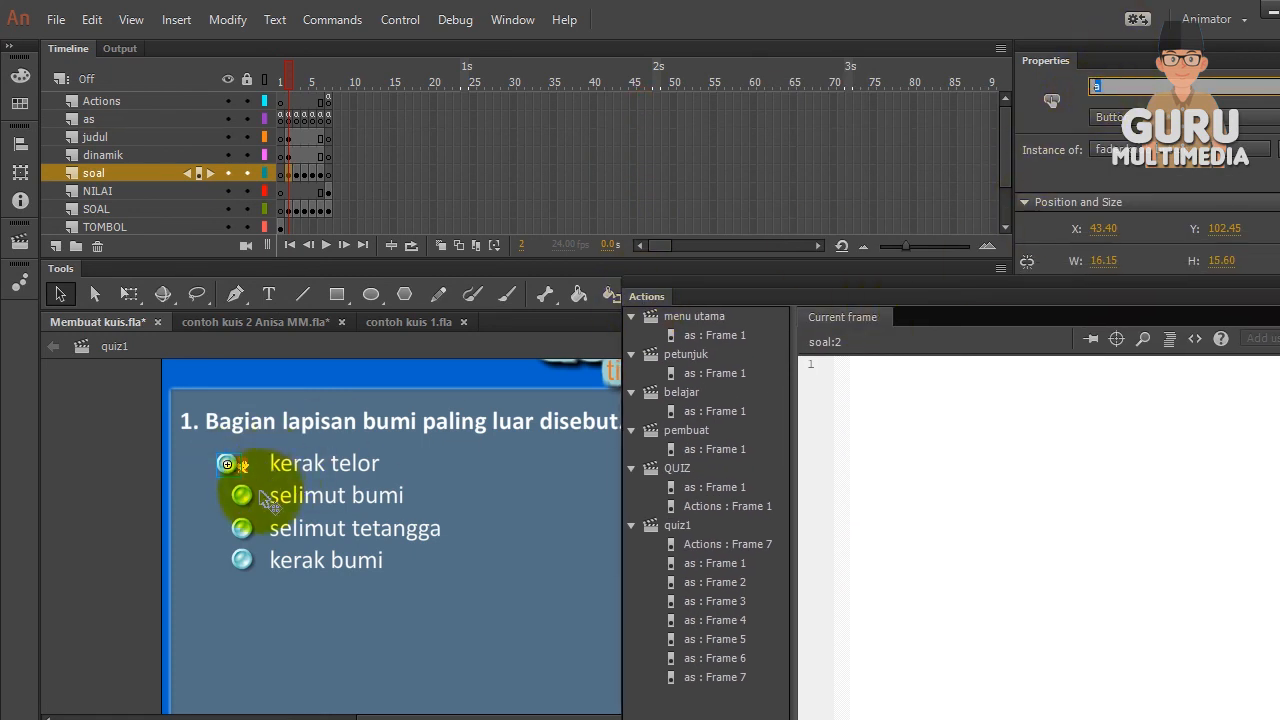
left_click(241, 495)
left_click(241, 559)
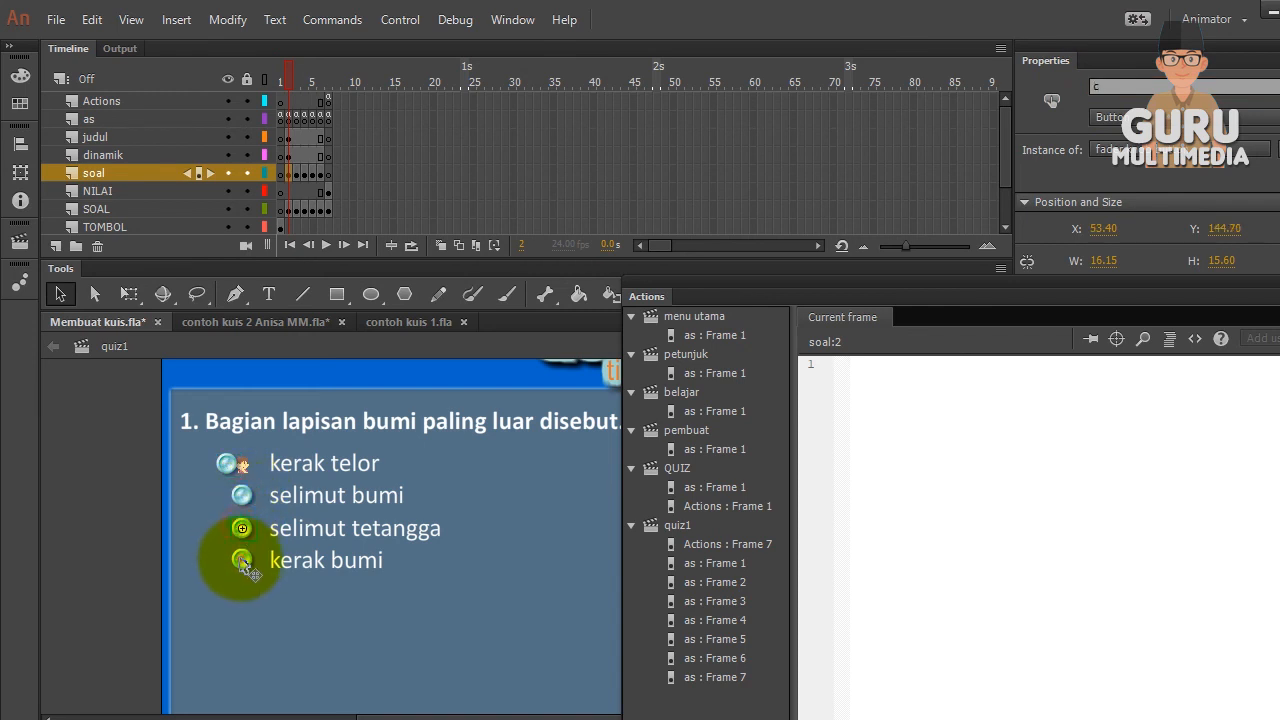
left_click(246, 467)
left_click_drag(1166, 86, 1060, 88)
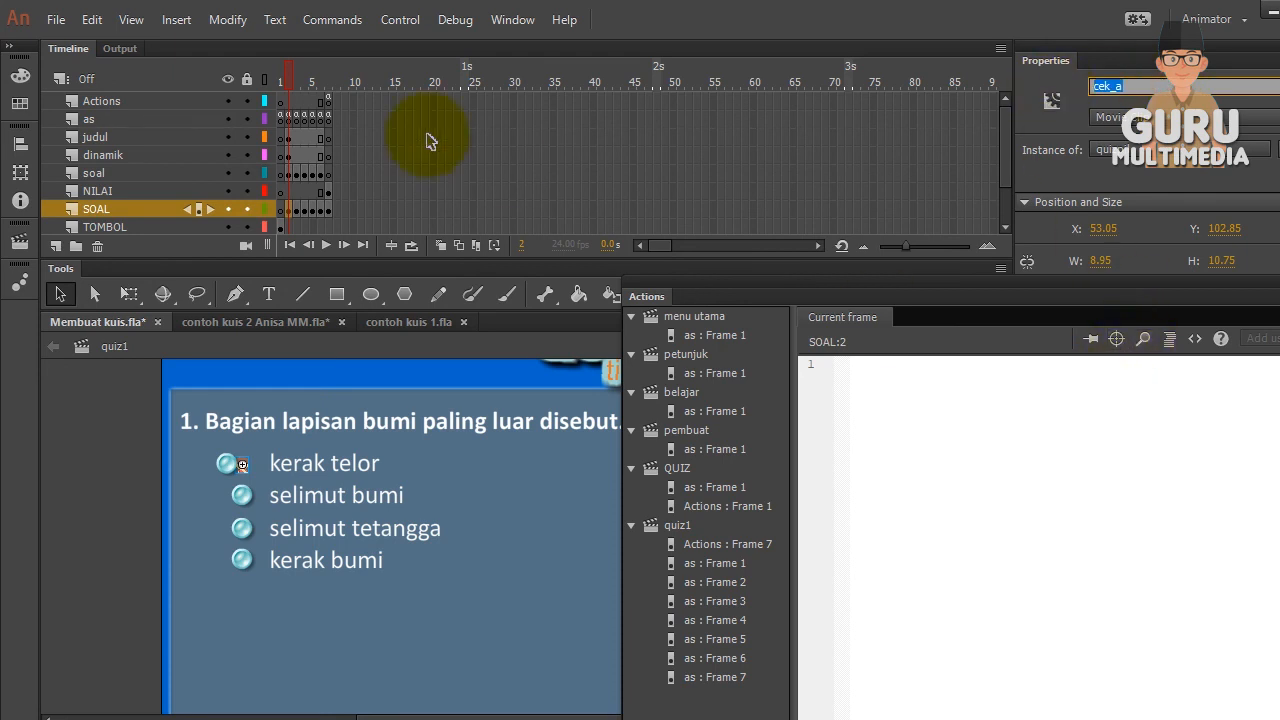
Reopen the as layer's frame 2 script and examine the a to d, cek_a to cek_d and hasiltext lines above the event listeners
left_click(287, 118)
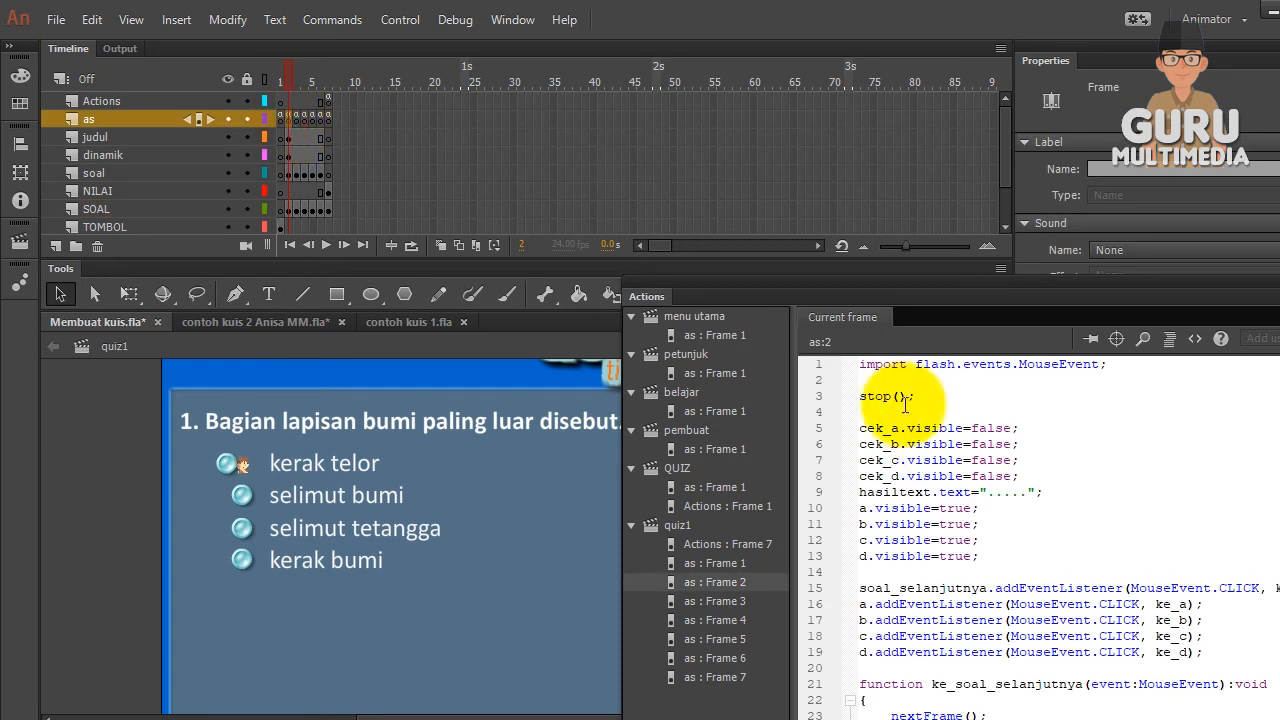
left_click_drag(654, 298, 603, 188)
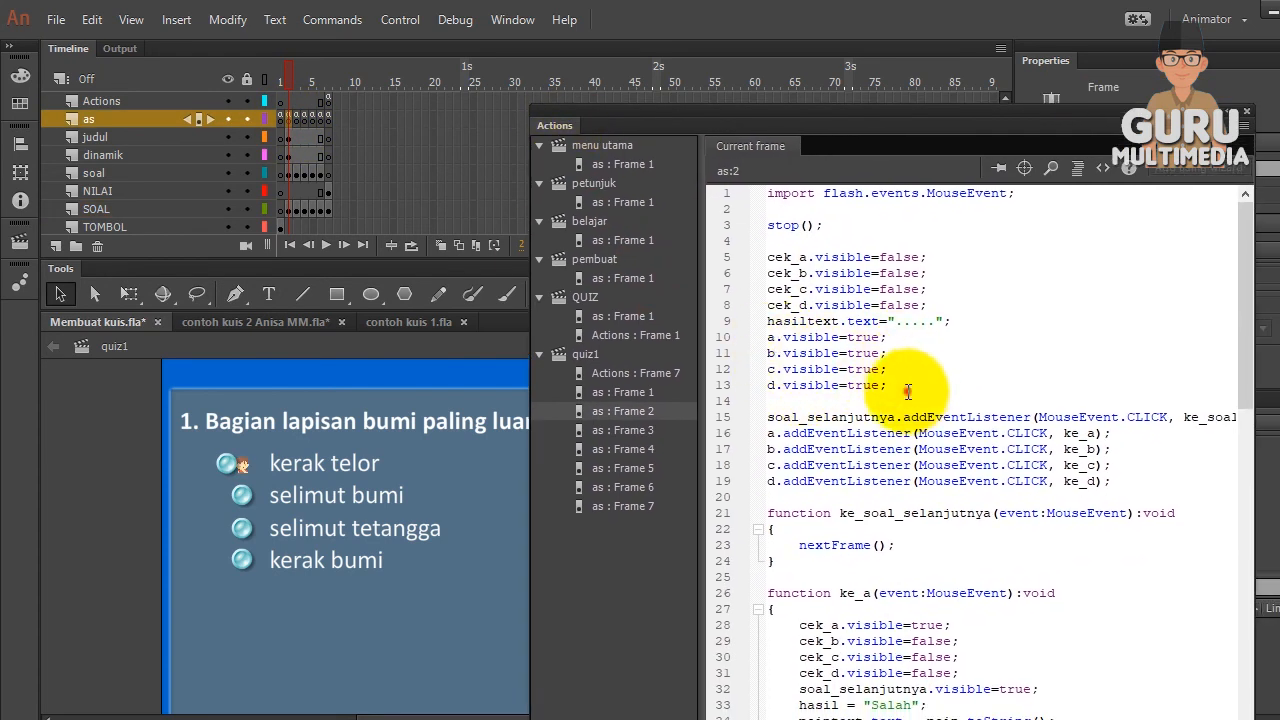
left_click_drag(767, 337, 903, 394)
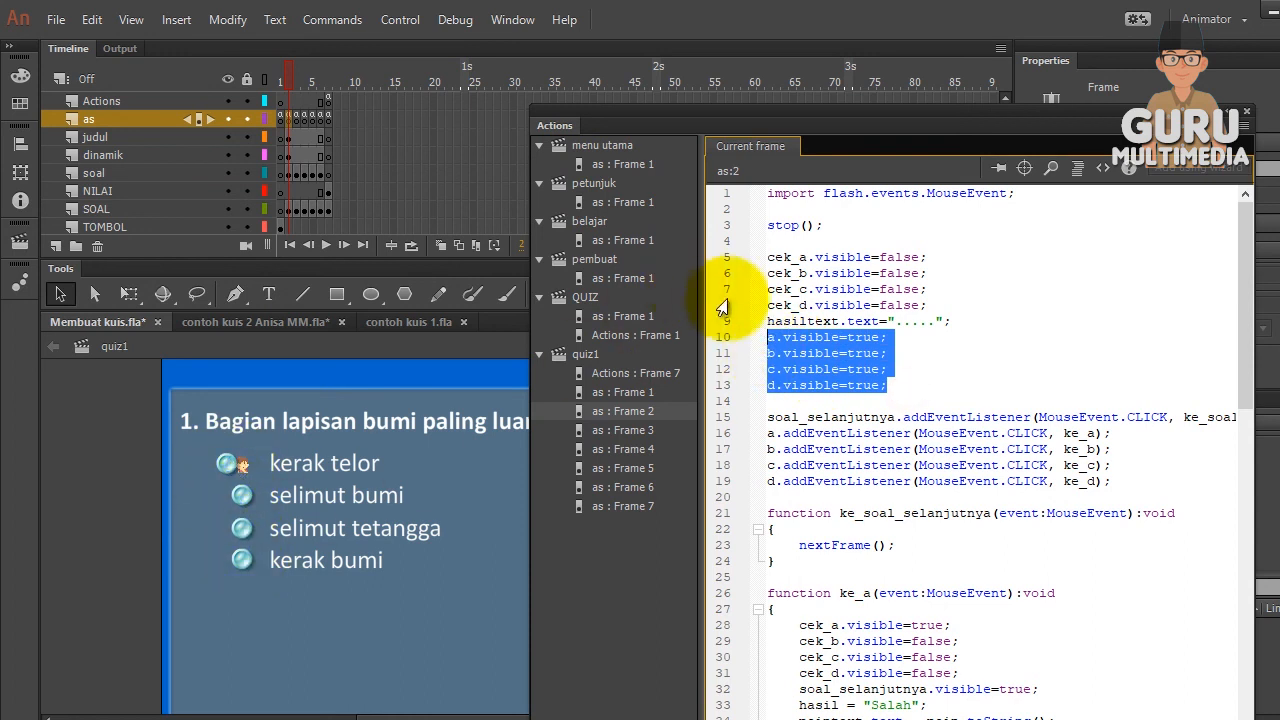
left_click_drag(945, 300, 755, 265)
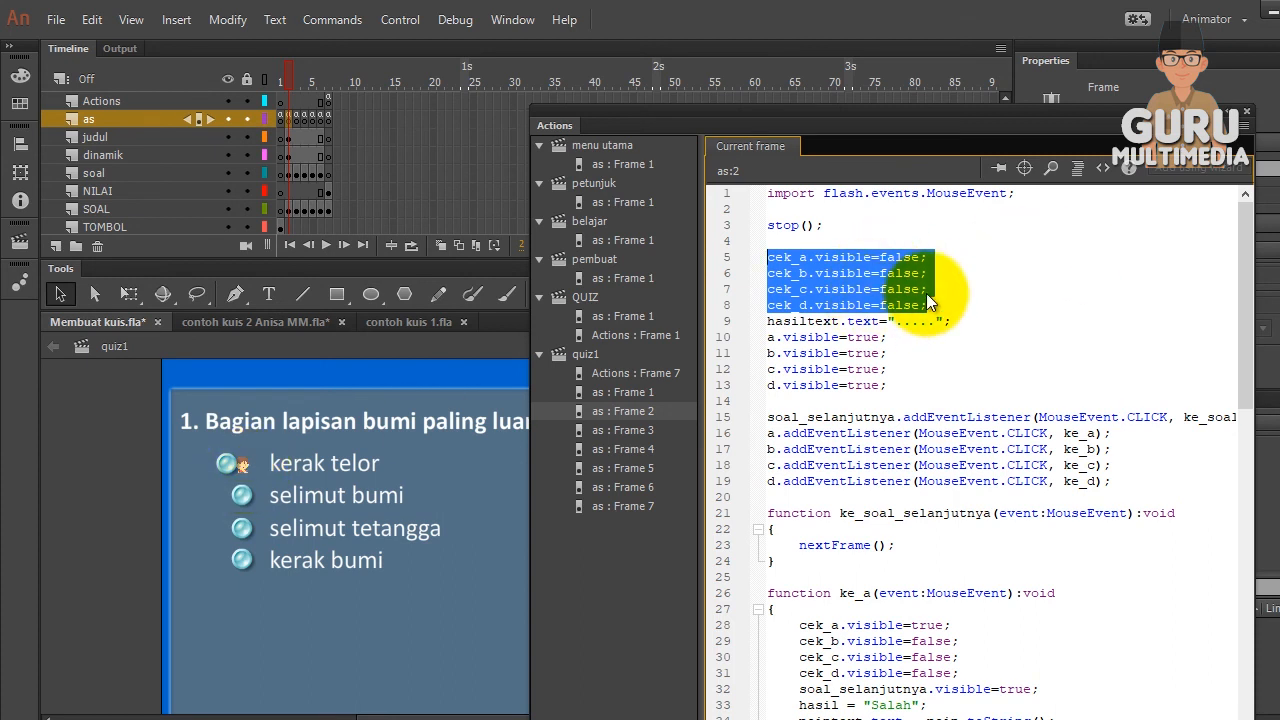
left_click_drag(888, 386, 775, 350)
left_click_drag(950, 321, 745, 321)
Uncover the stage area below the POIN and HASIL box and check the red arrow button's instance name
left_click_drag(571, 129, 492, 49)
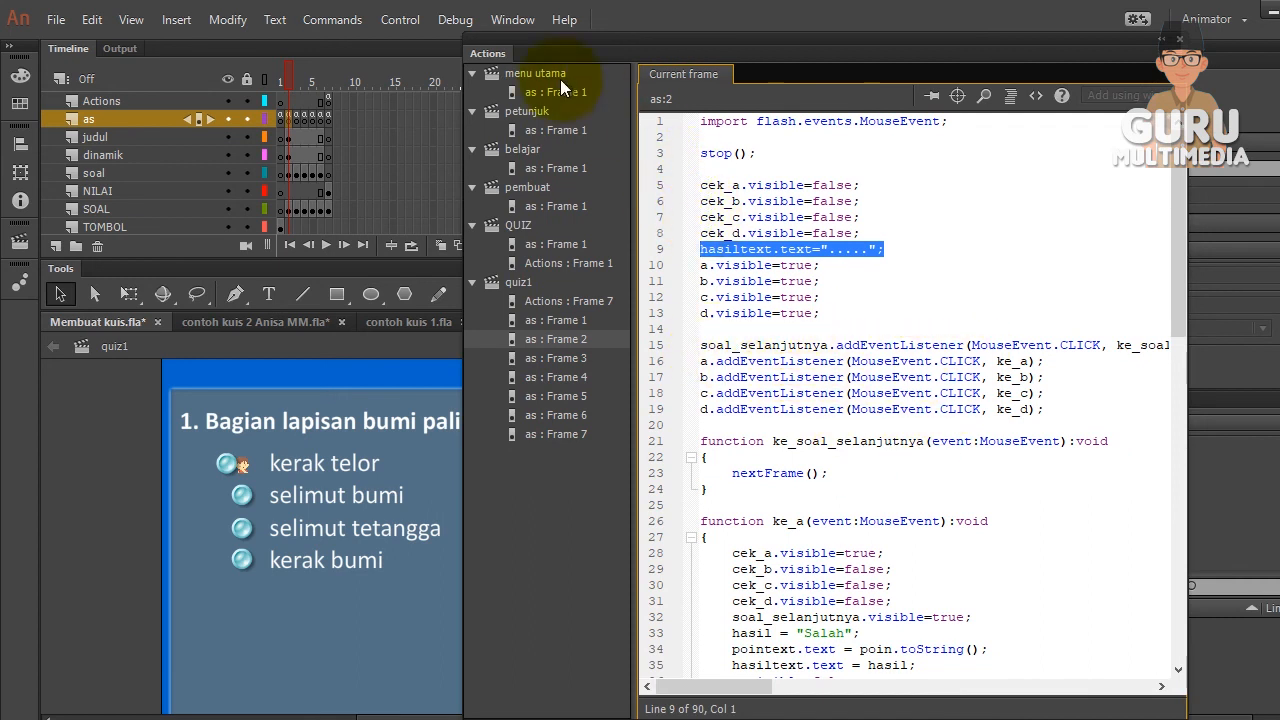
left_click_drag(489, 58, 94, 76)
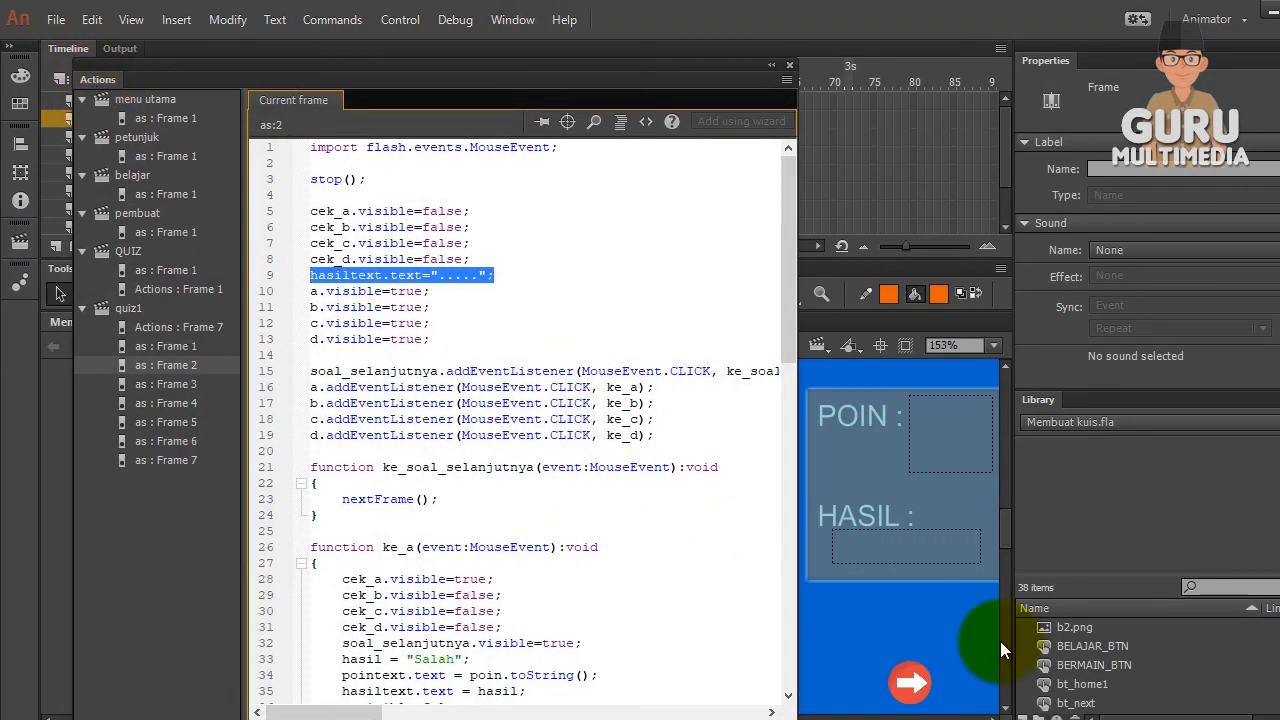
left_click(912, 684)
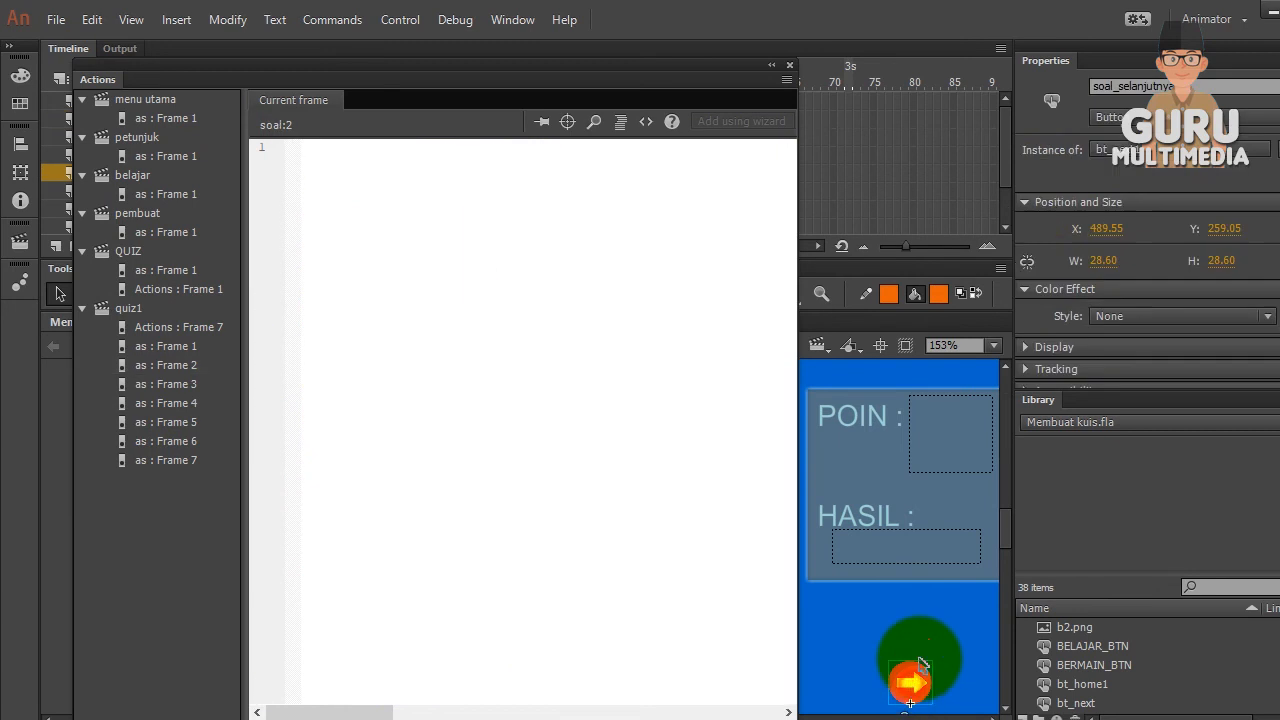
left_click_drag(1195, 87, 1074, 87)
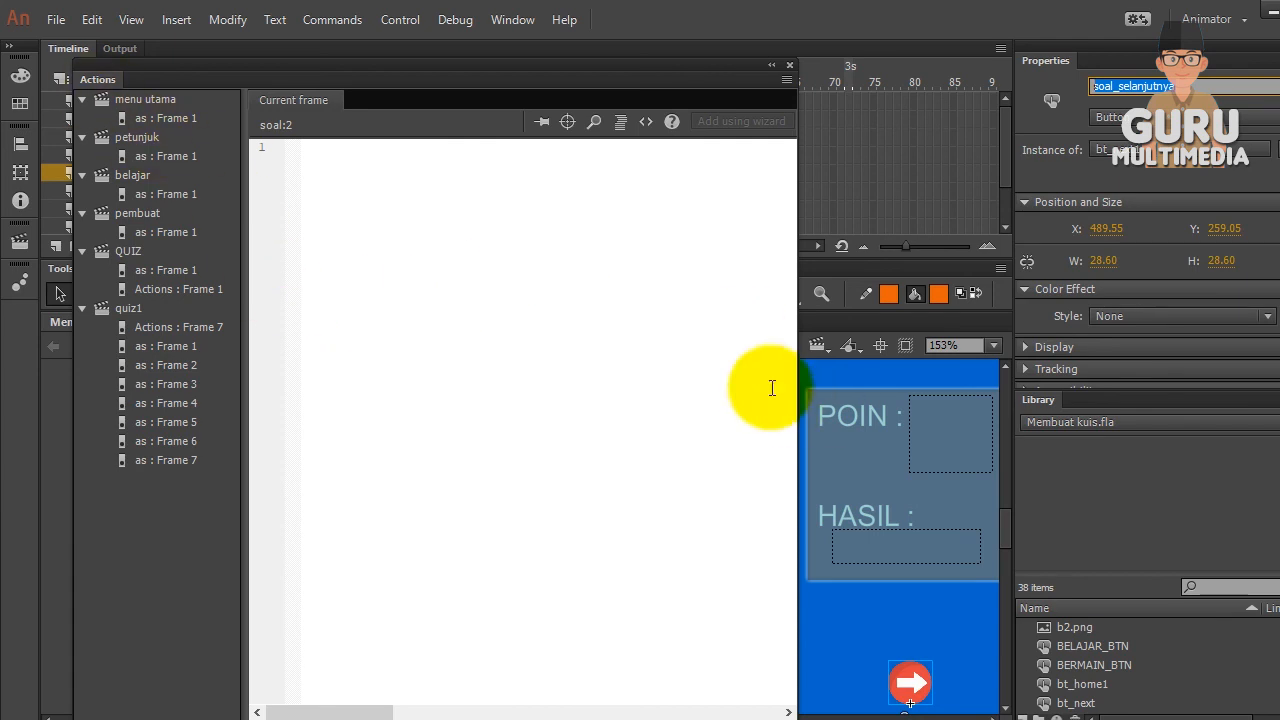
Reopen the as layer's frame 2 script and examine the full soal_selanjutnya event listener line, including its handler name
left_click_drag(115, 87, 403, 101)
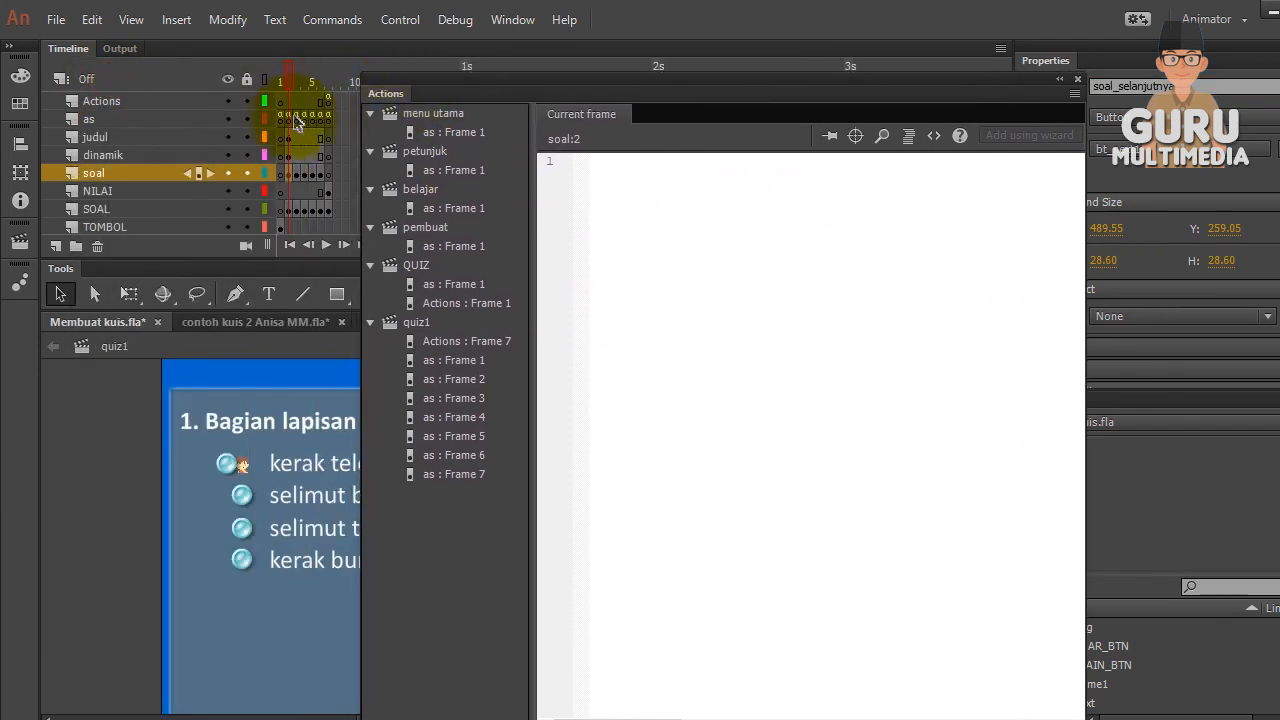
left_click(290, 119)
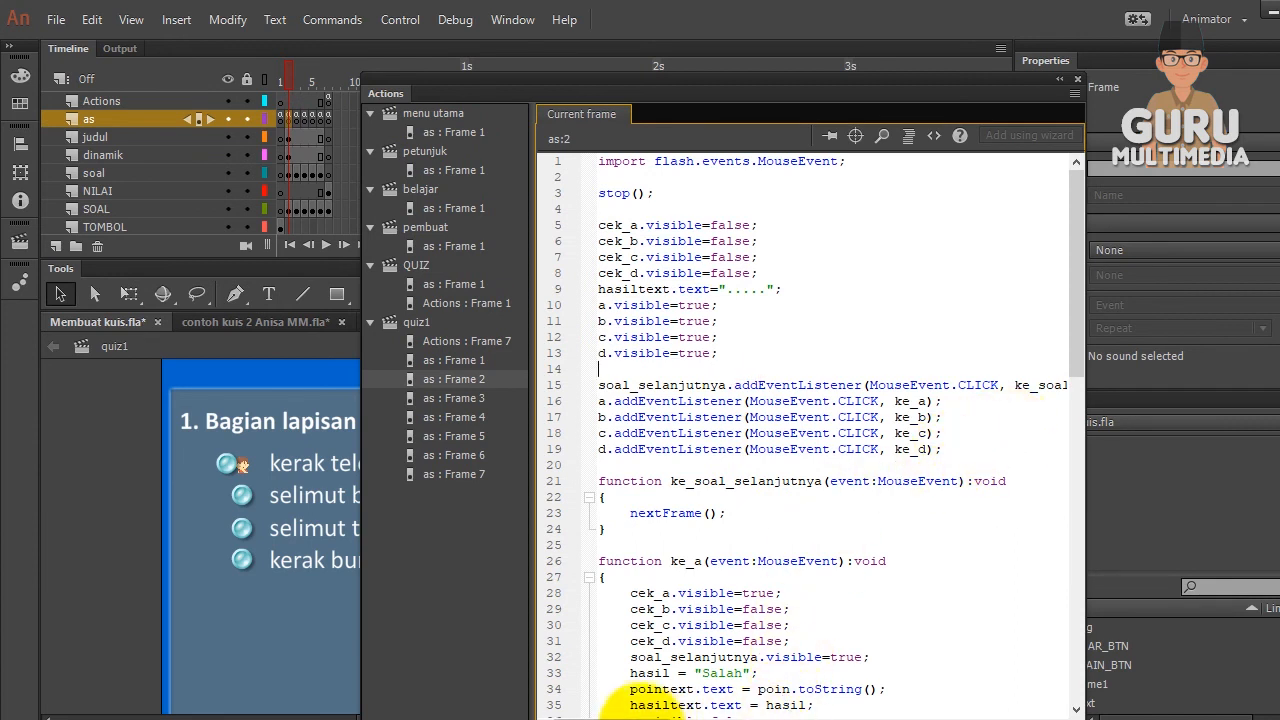
left_click_drag(400, 93, 547, 33)
left_click_drag(874, 704, 874, 708)
left_click(1080, 533)
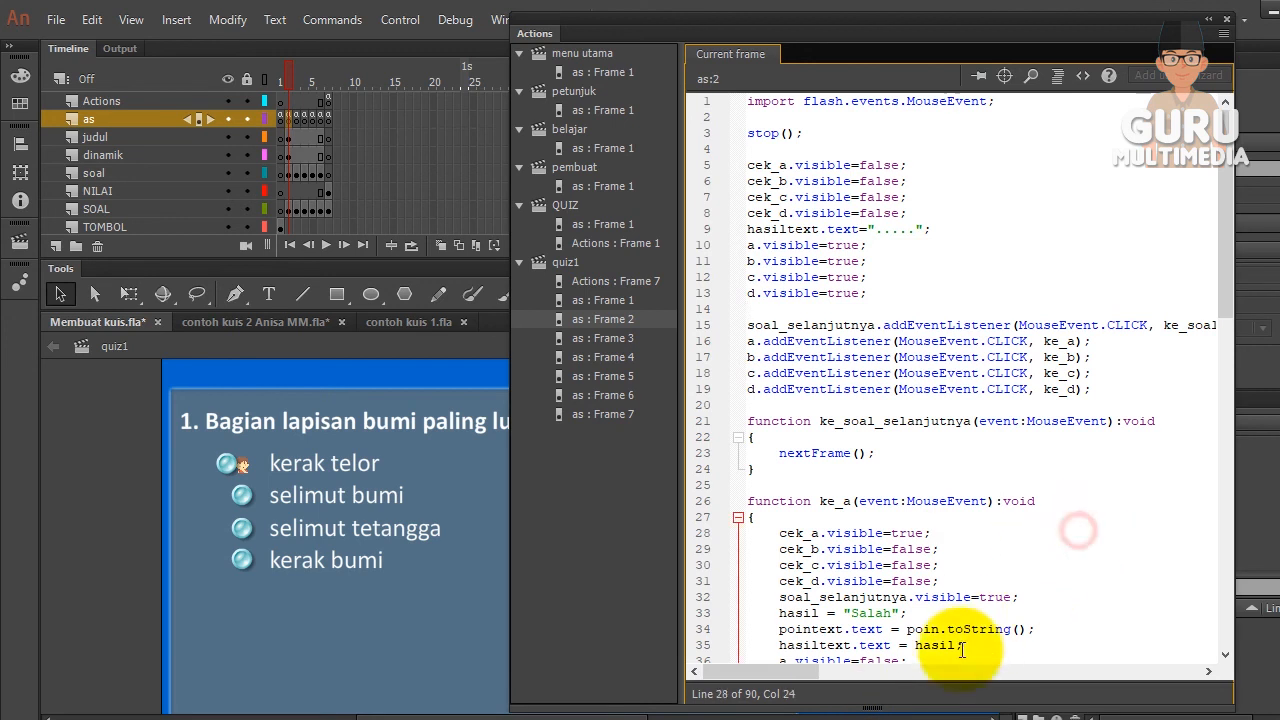
left_click_drag(785, 670, 818, 662)
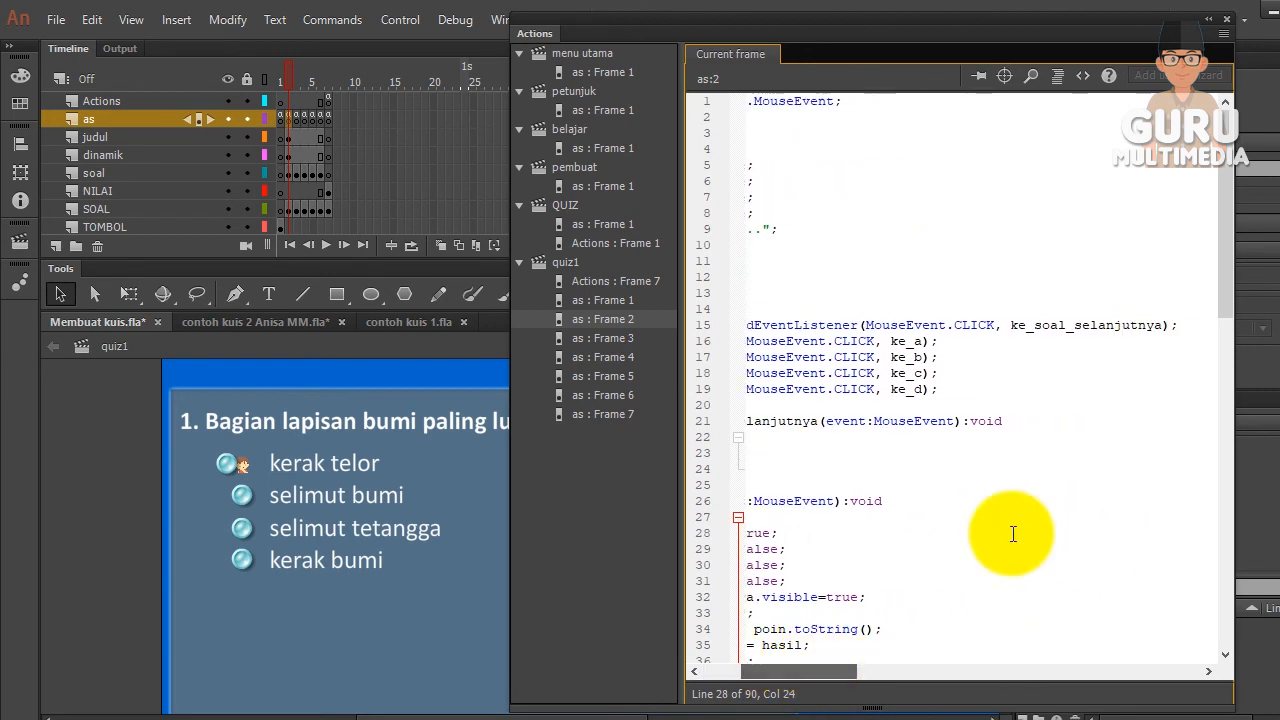
left_click_drag(1009, 325, 1156, 325)
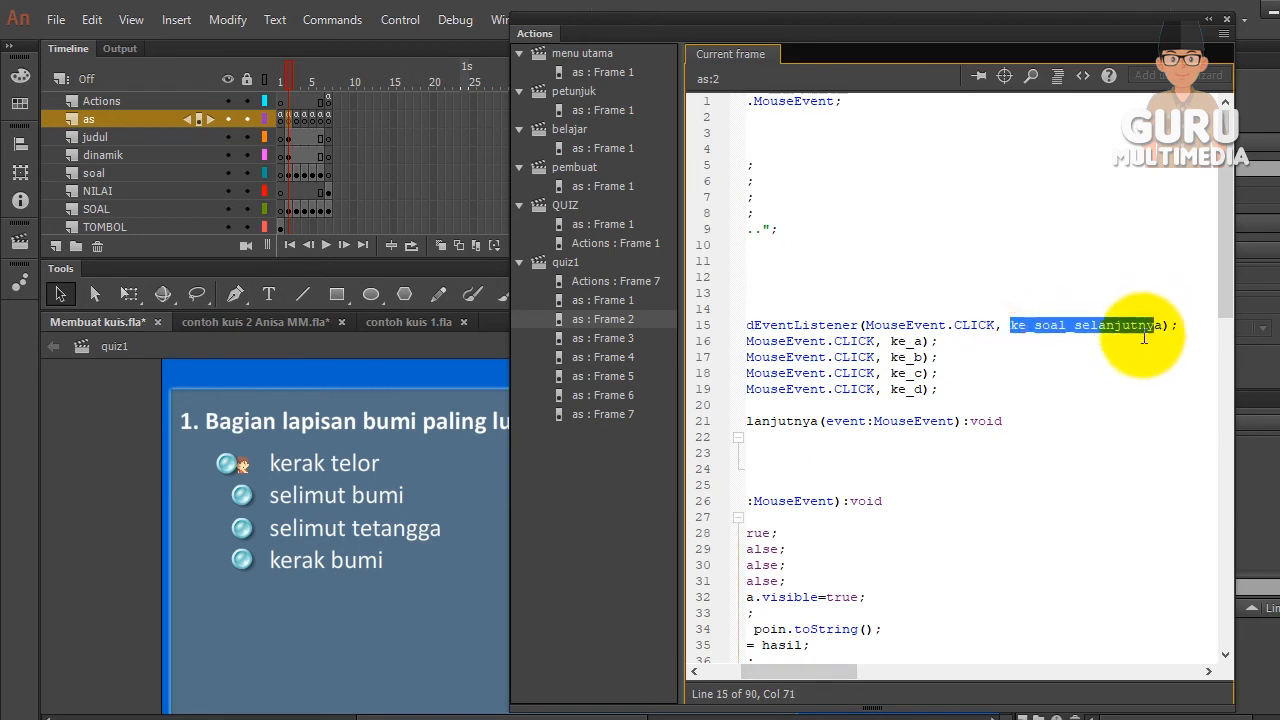
left_click_drag(852, 673, 813, 677)
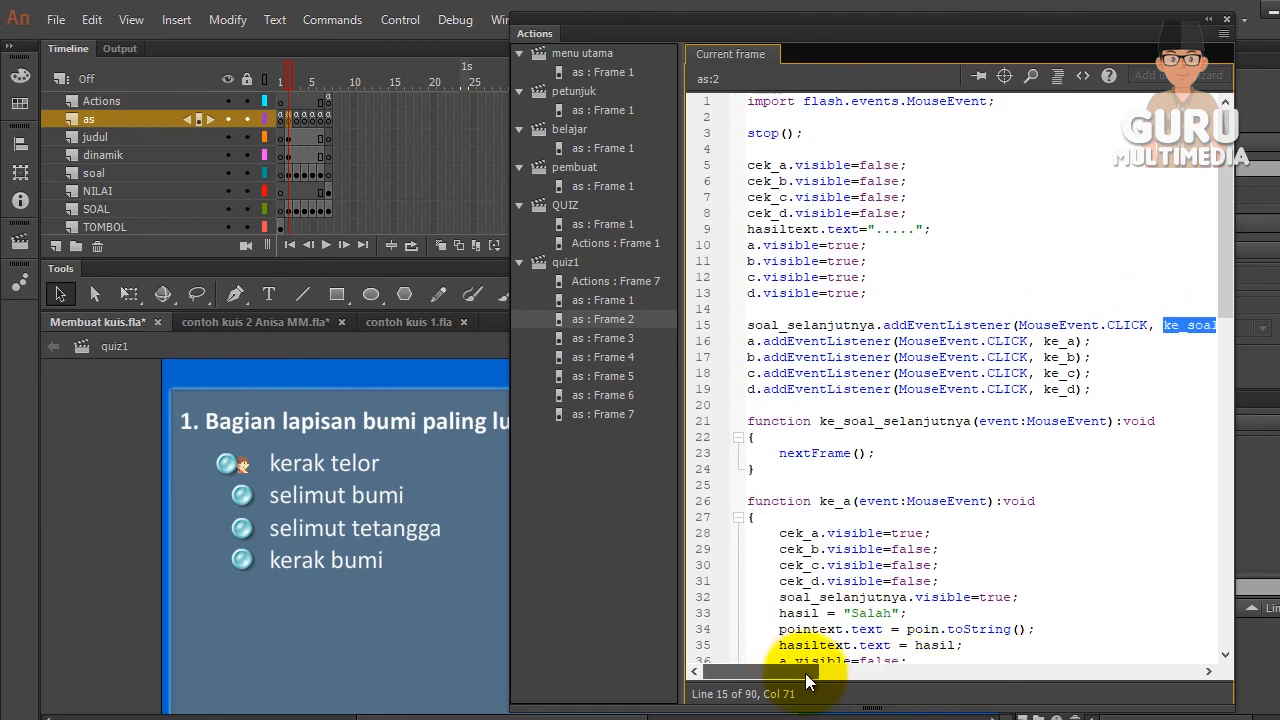
left_click(987, 468)
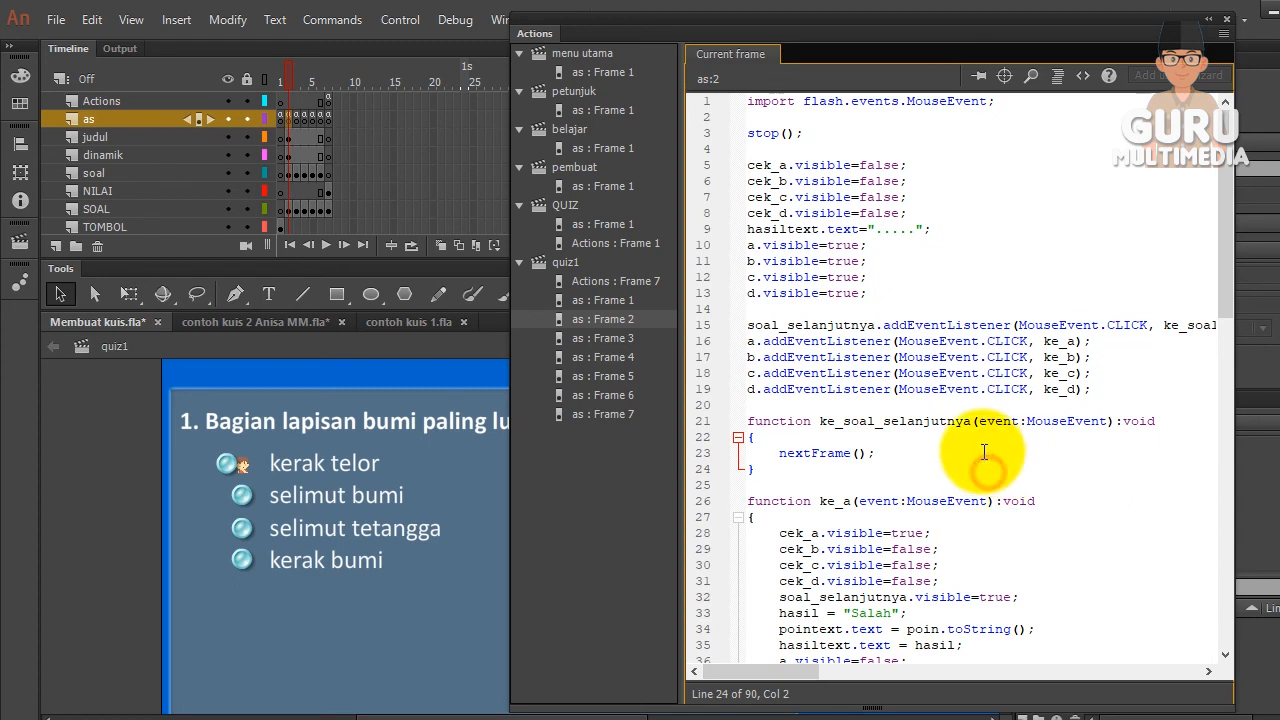
Examine the click event listener lines for buttons a to d and their ke_a to ke_d handlers
left_click_drag(1094, 389, 729, 339)
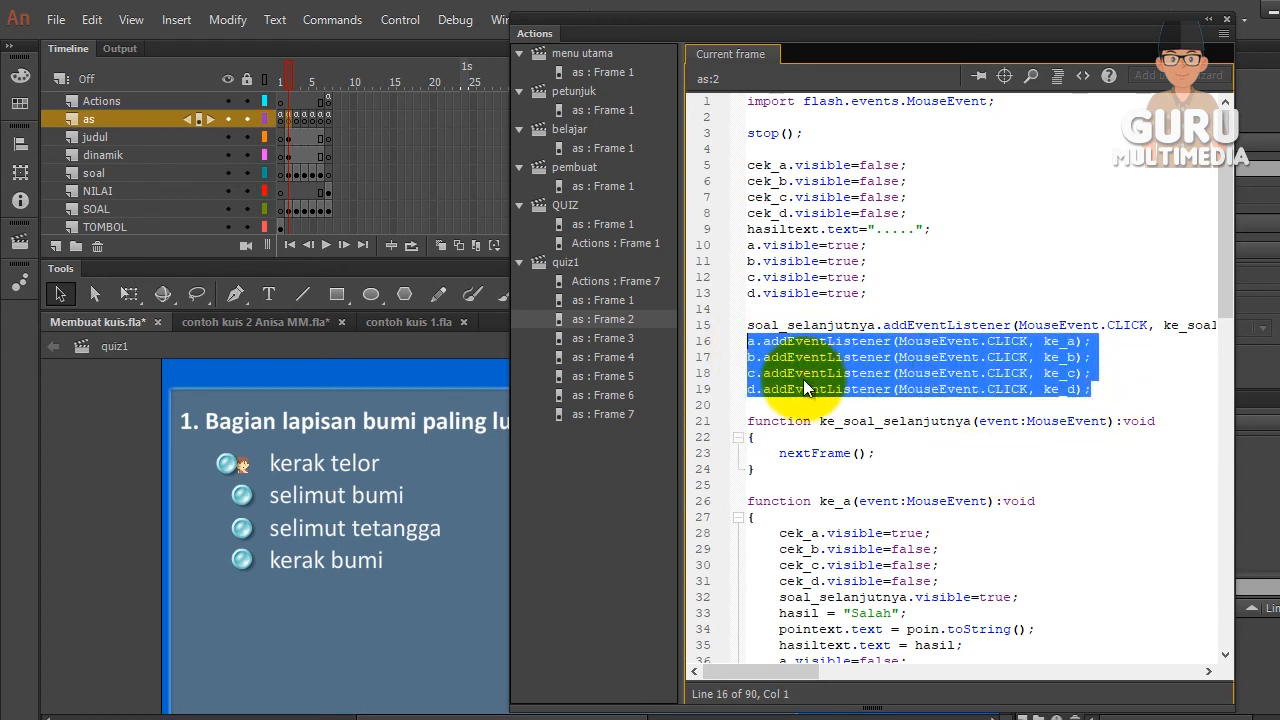
scroll(840, 404, "down", 1)
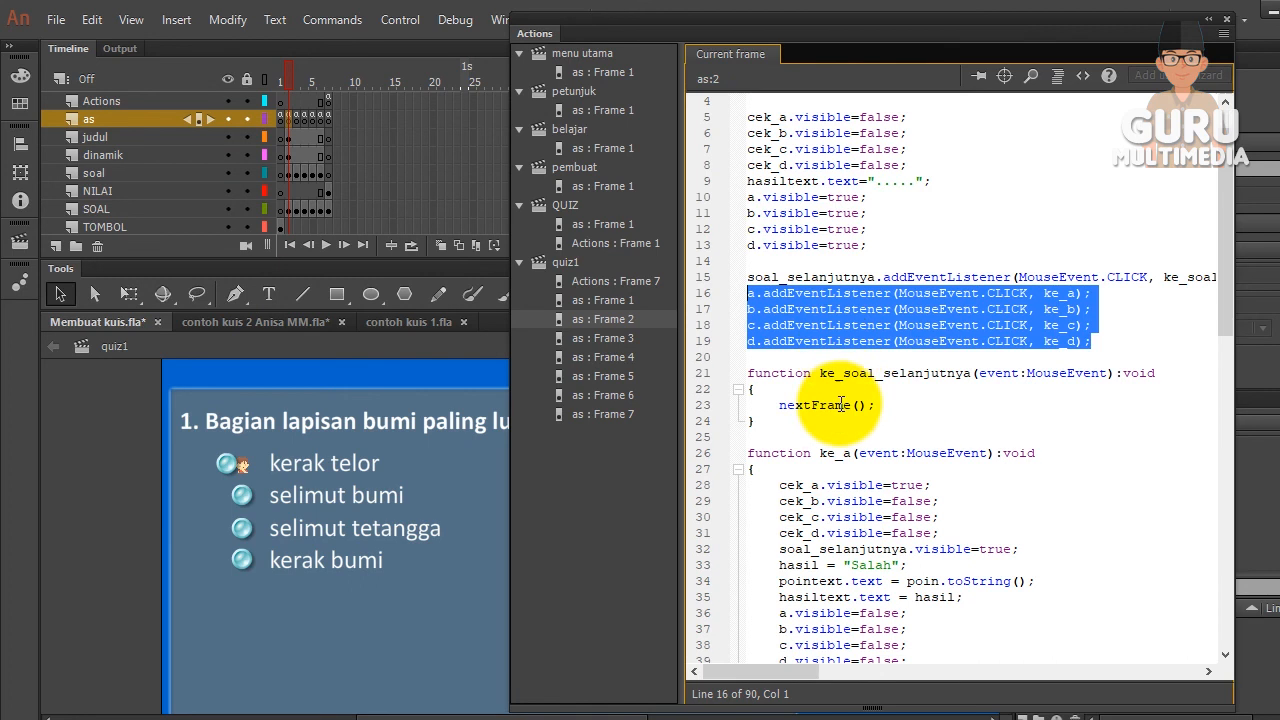
left_click(813, 341)
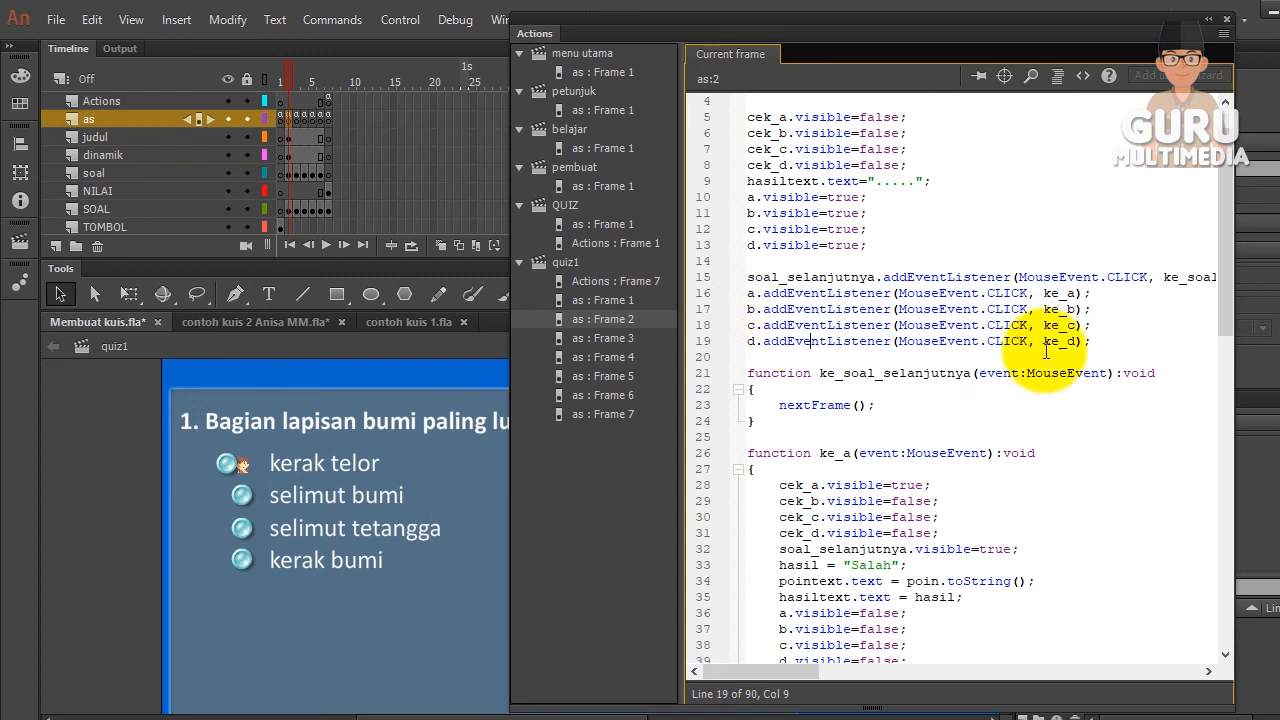
left_click_drag(1092, 341, 732, 300)
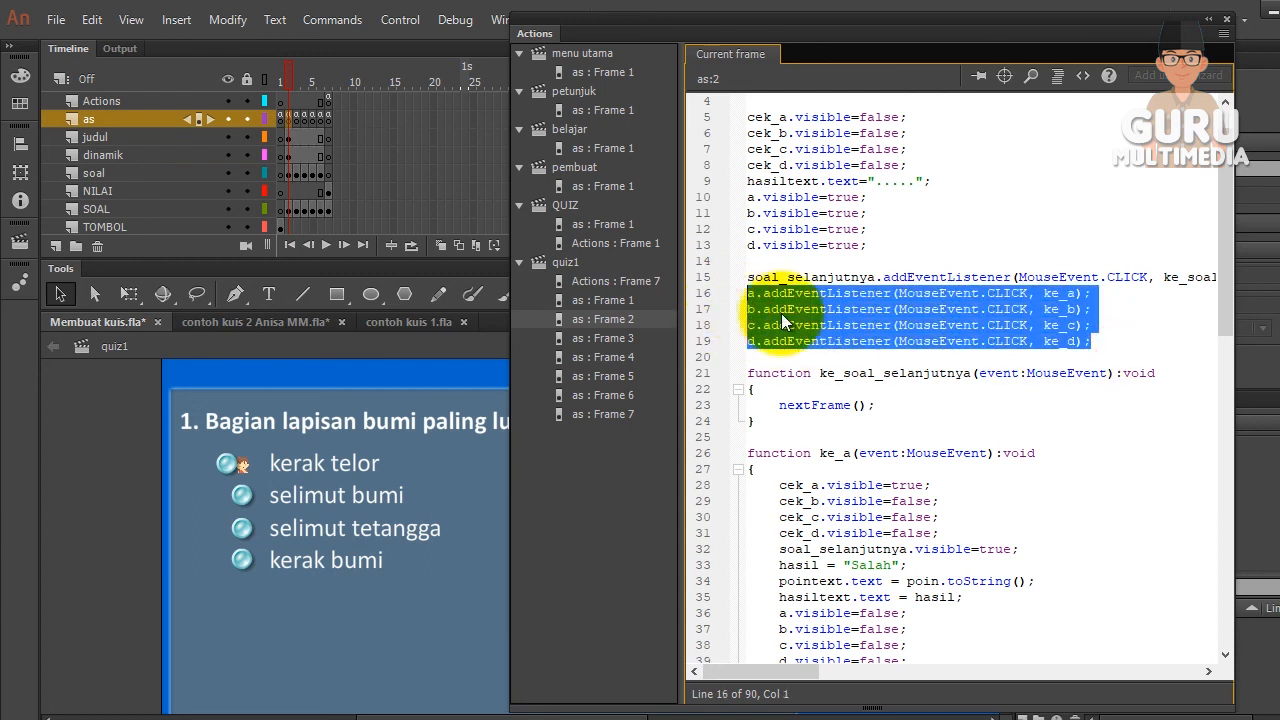
left_click(890, 338)
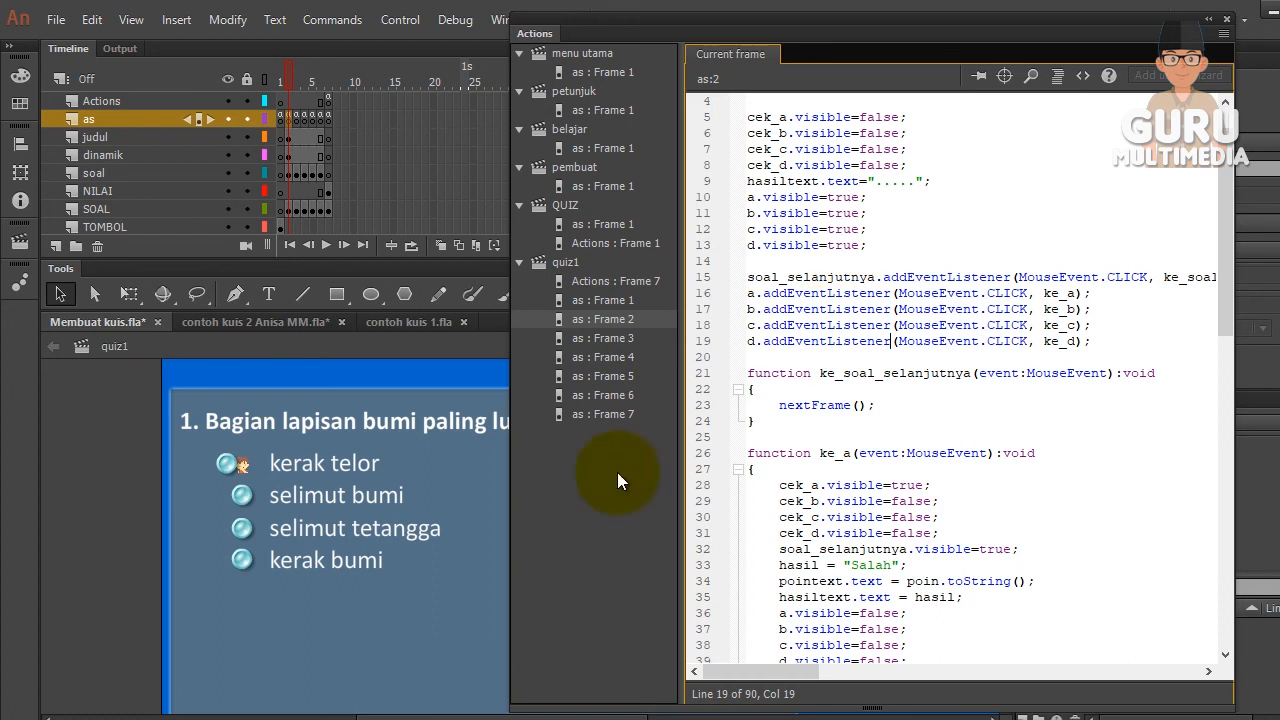
Examine the nextFrame() call in the ke_soal_selanjutnya function against the arrow button and the as layer's frames
left_click_drag(606, 38, 220, 39)
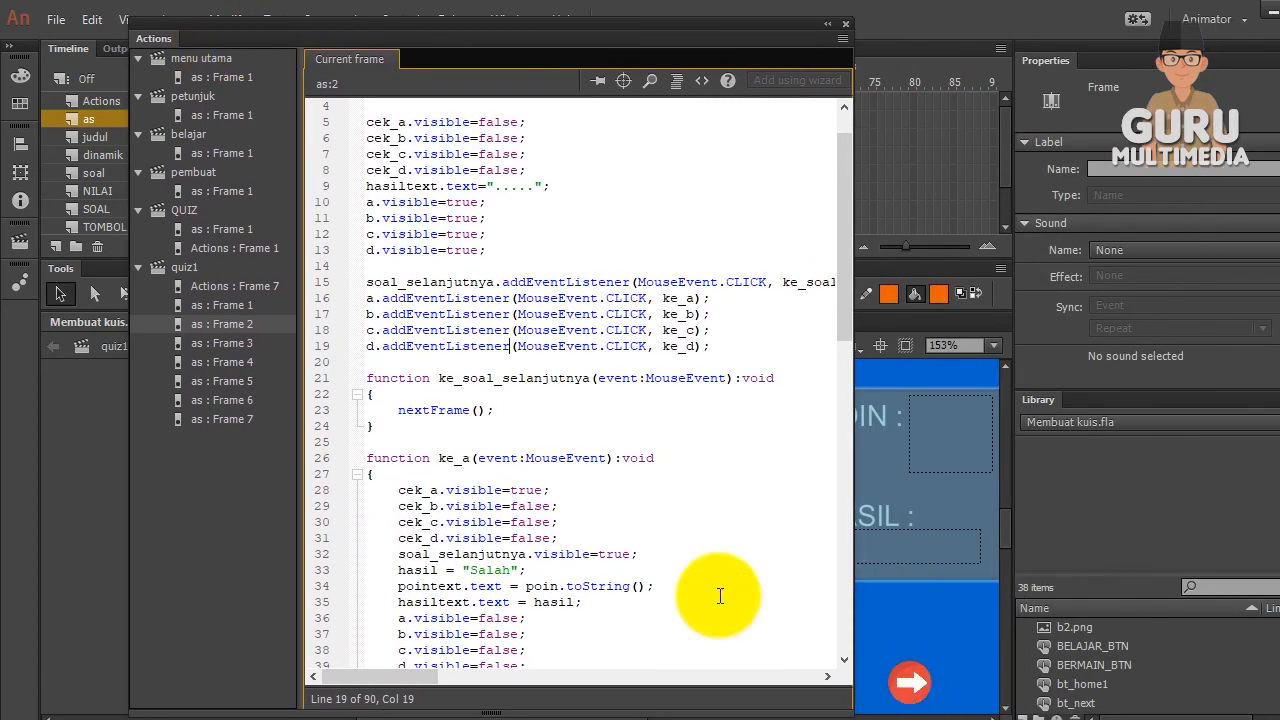
left_click_drag(497, 410, 396, 415)
left_click_drag(156, 40, 621, 95)
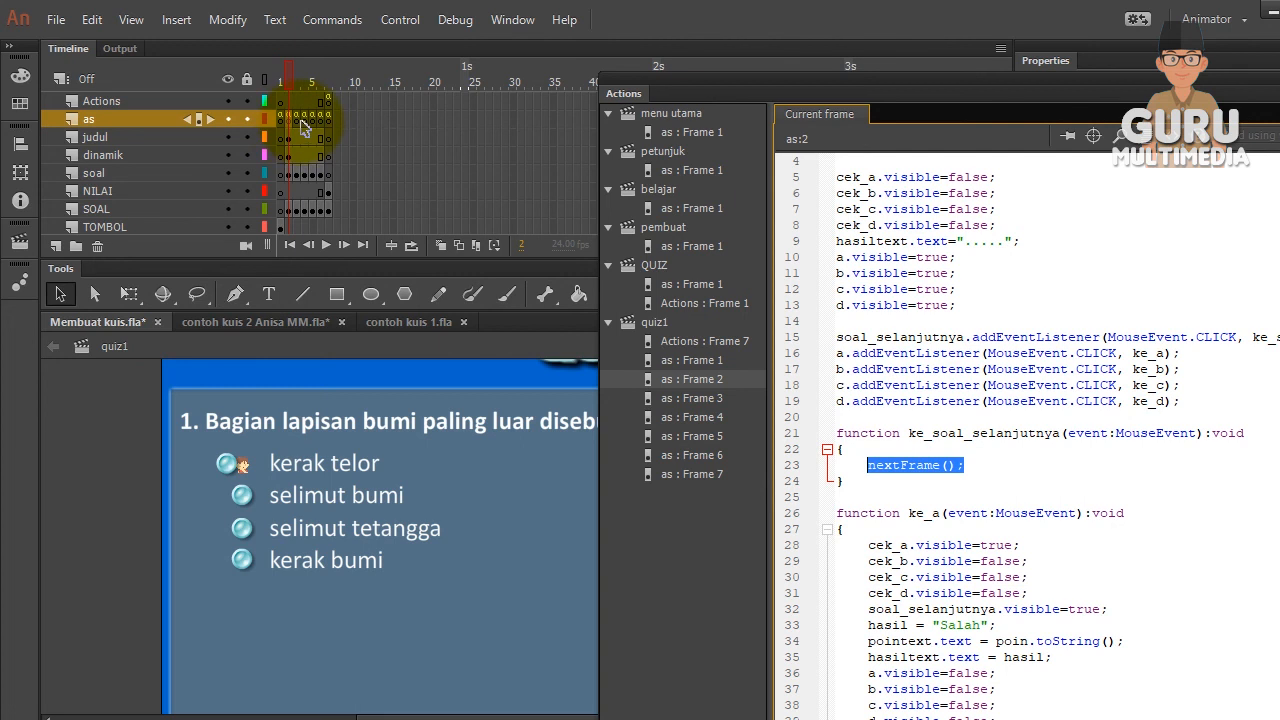
left_click_drag(637, 95, 507, 50)
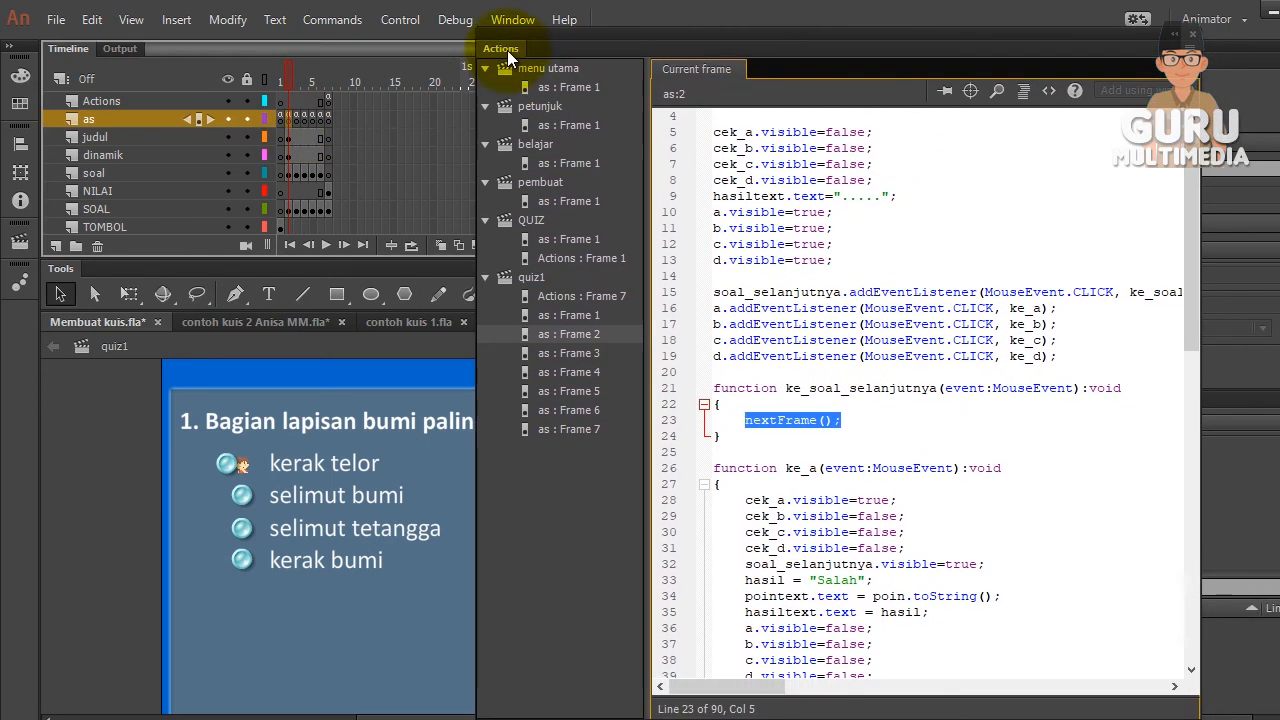
Read through the ke_a to ke_d functions to the end of the script and return to ke_a
scroll(808, 470, "down", 3)
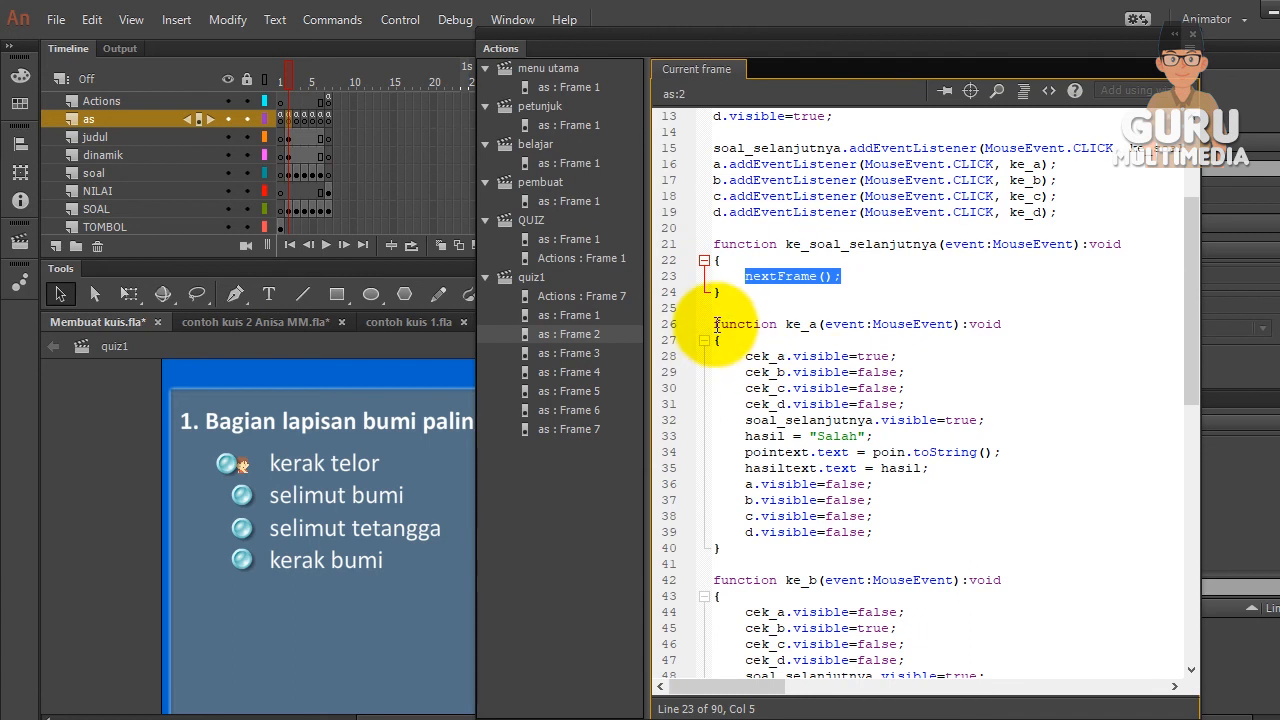
scroll(838, 490, "down", 12)
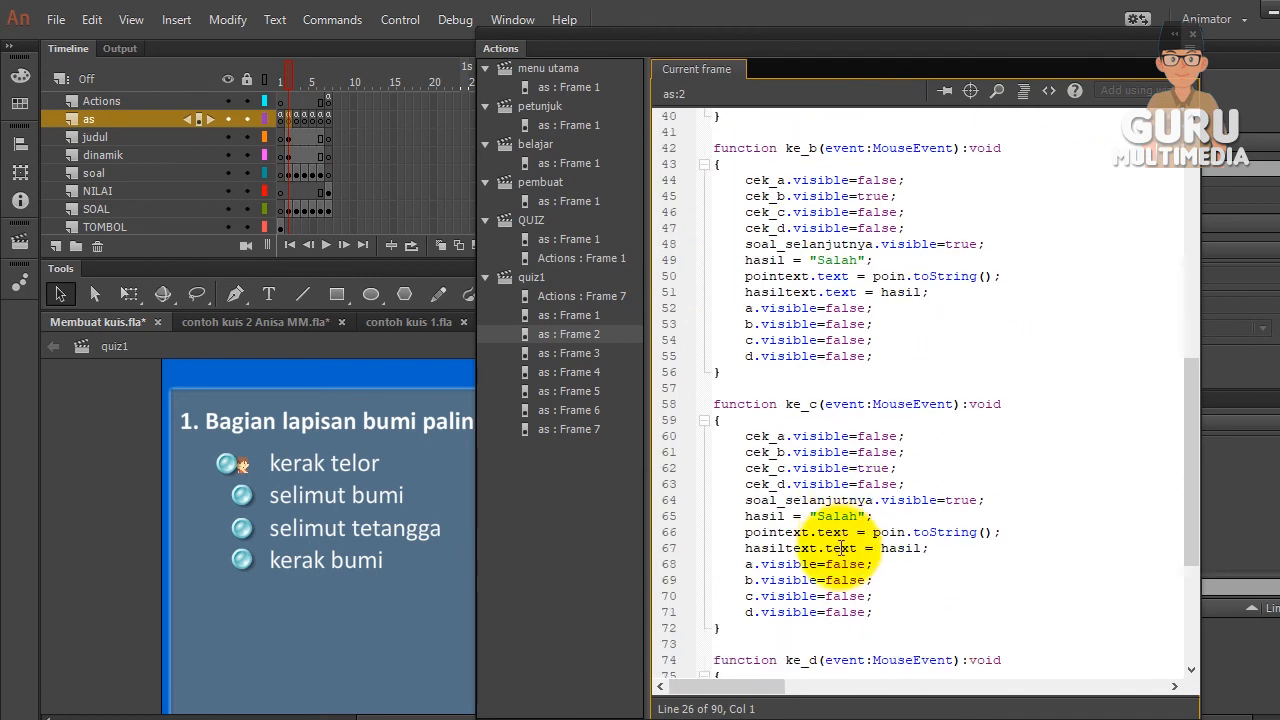
scroll(846, 573, "down", 3)
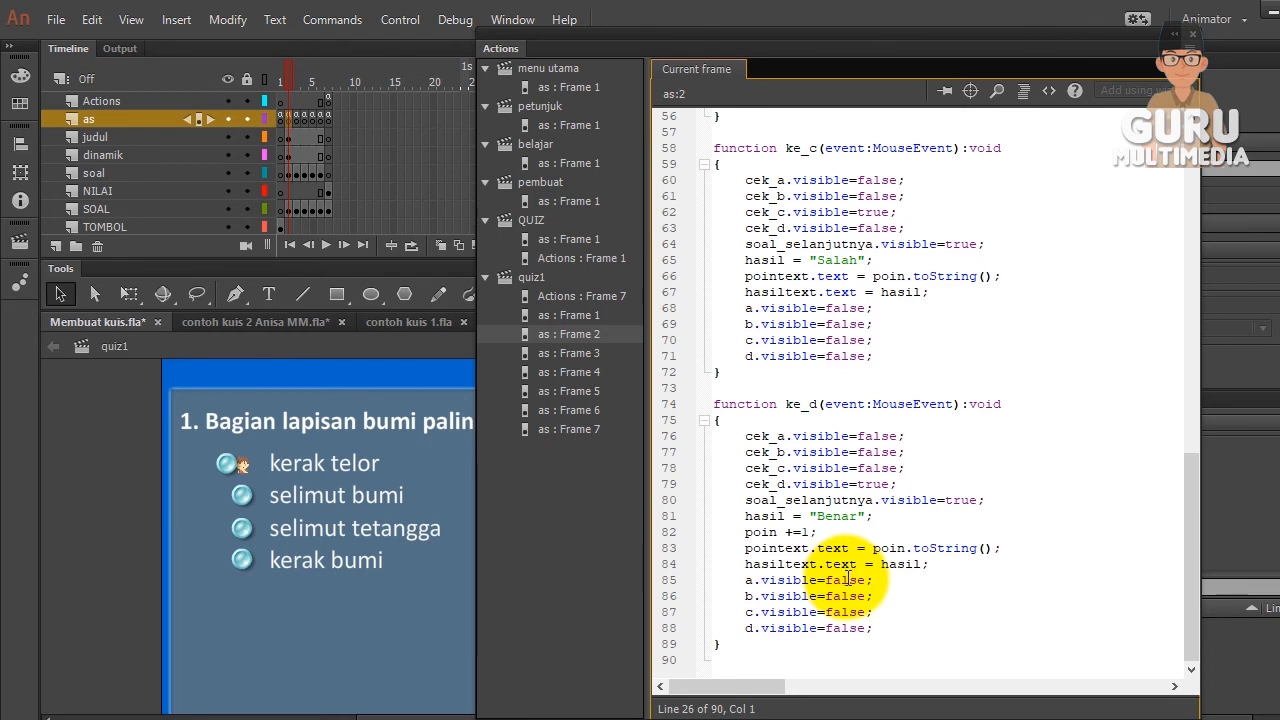
scroll(870, 615, "up", 9)
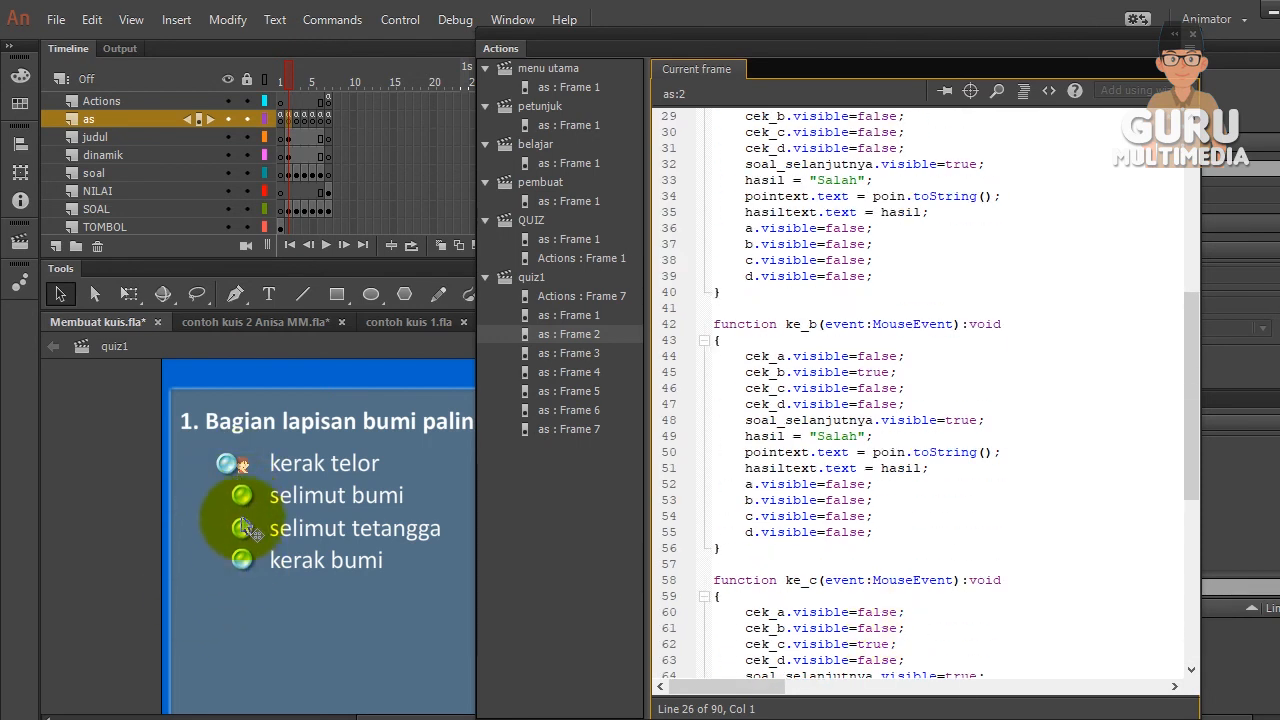
scroll(760, 400, "up", 3)
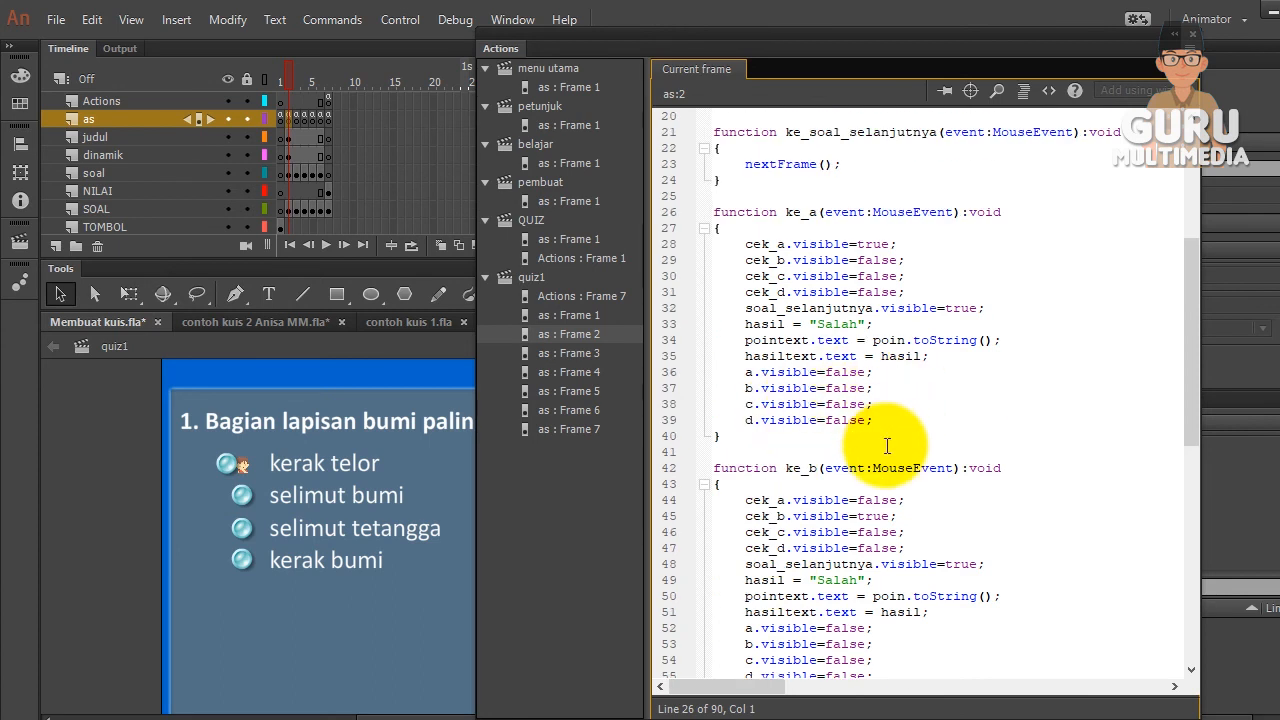
Compare the bodies of the ke_a and ke_b functions in the frame 2 script
left_click_drag(720, 437, 709, 222)
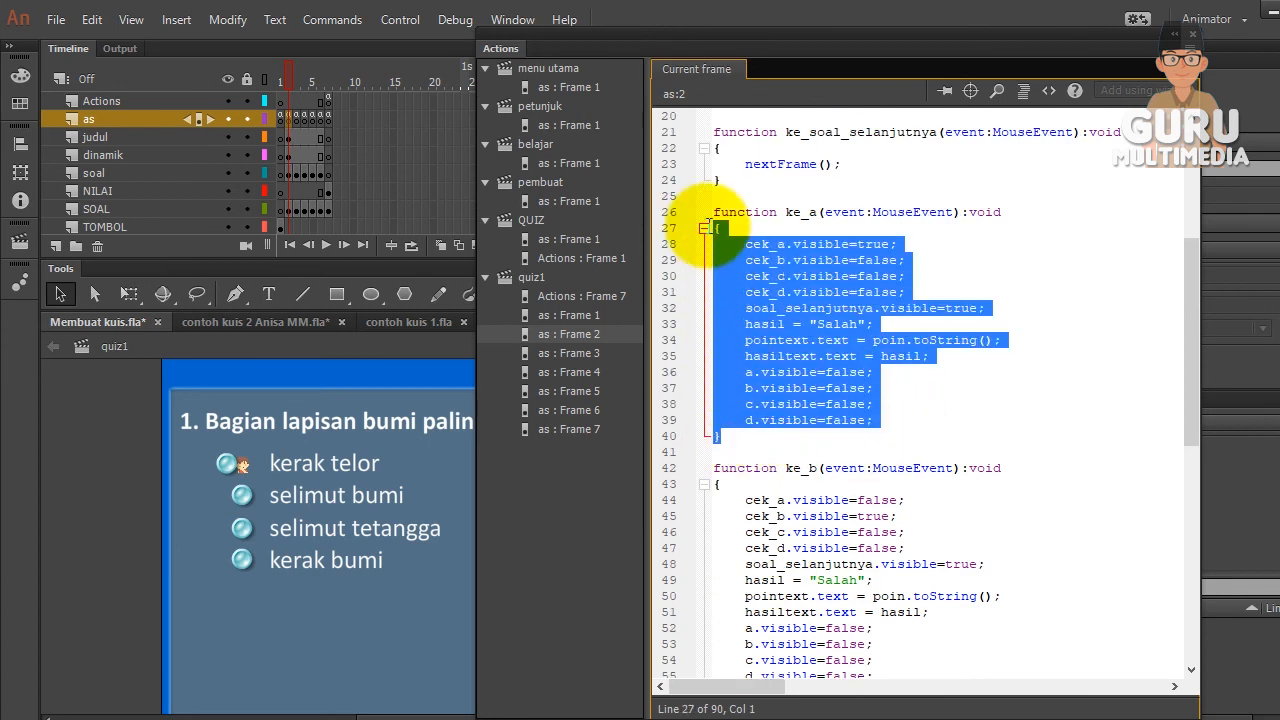
scroll(838, 395, "down", 3)
left_click_drag(720, 549, 708, 352)
scroll(780, 380, "up", 3)
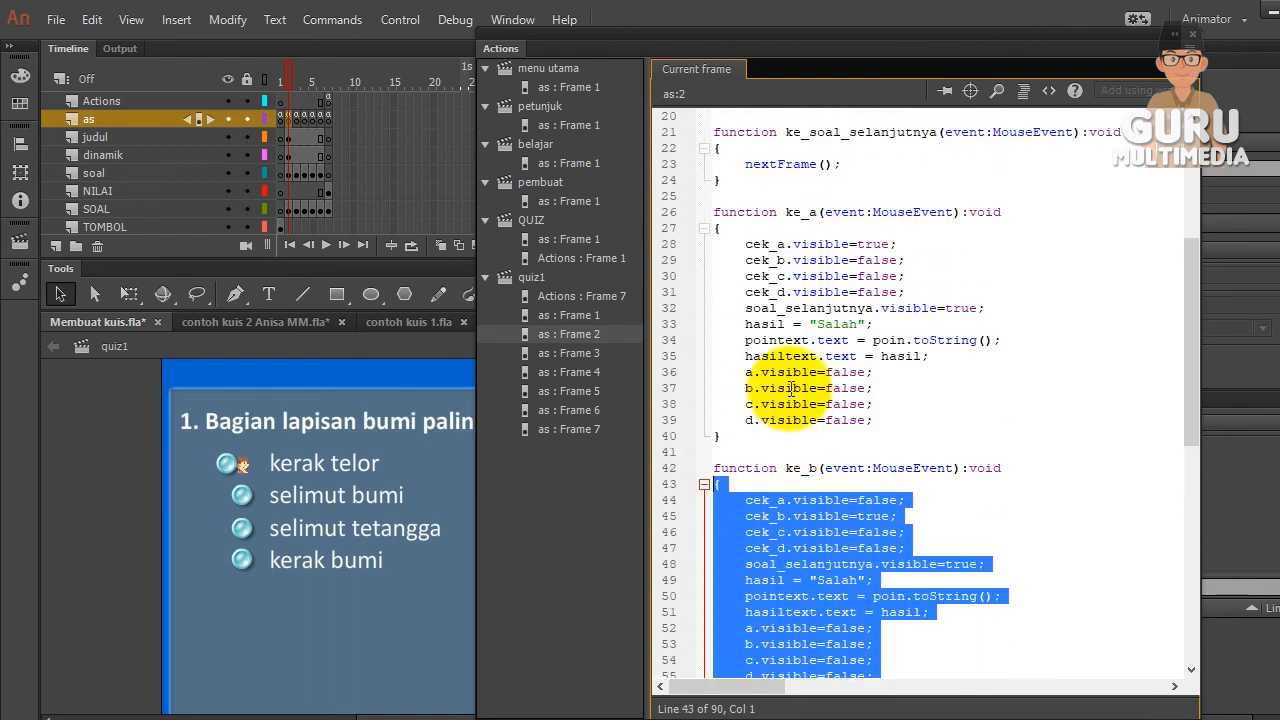
left_click(884, 406)
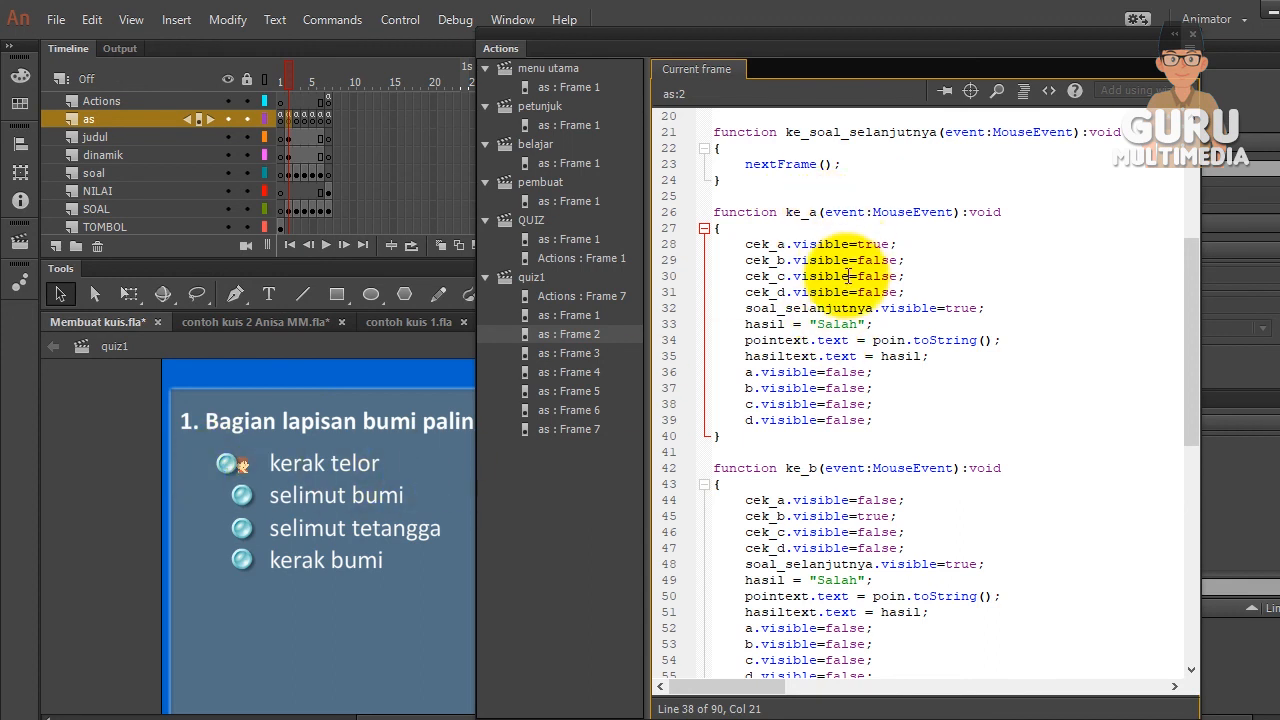
Examine the cek_a to cek_d visibility lines in the ke_a function, especially the true value for cek_a
left_click_drag(916, 296, 745, 244)
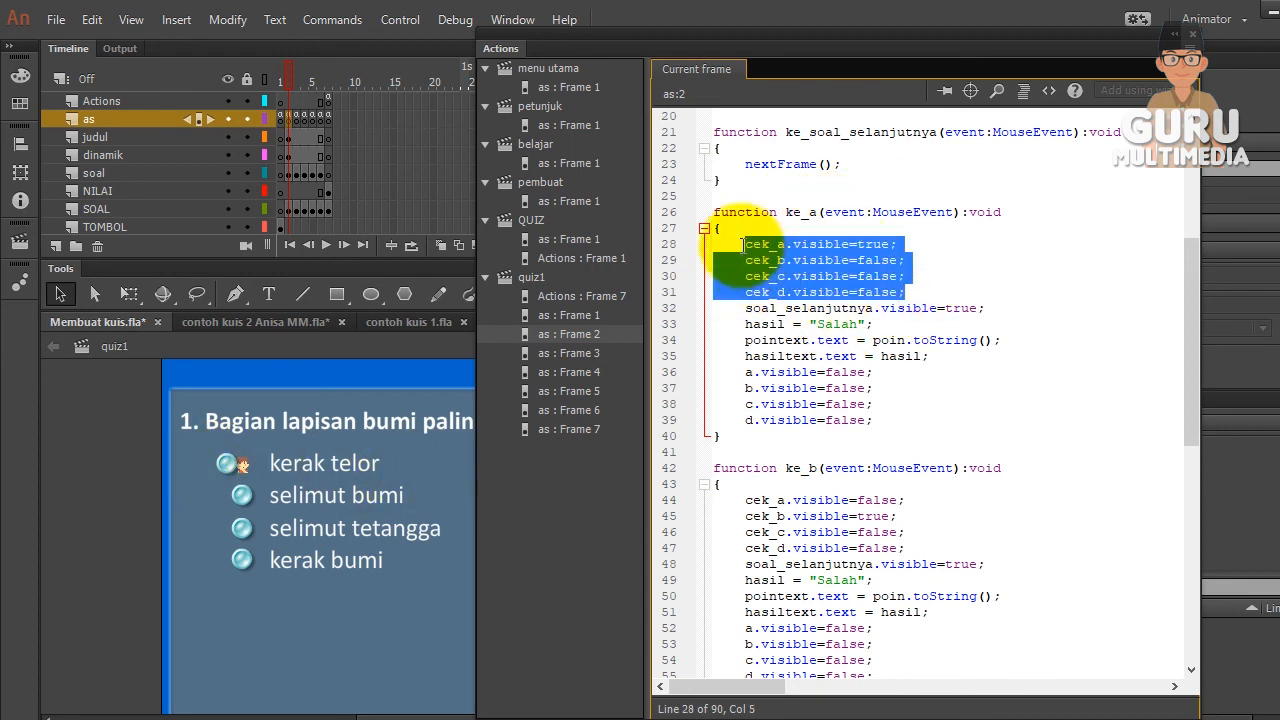
left_click(886, 252)
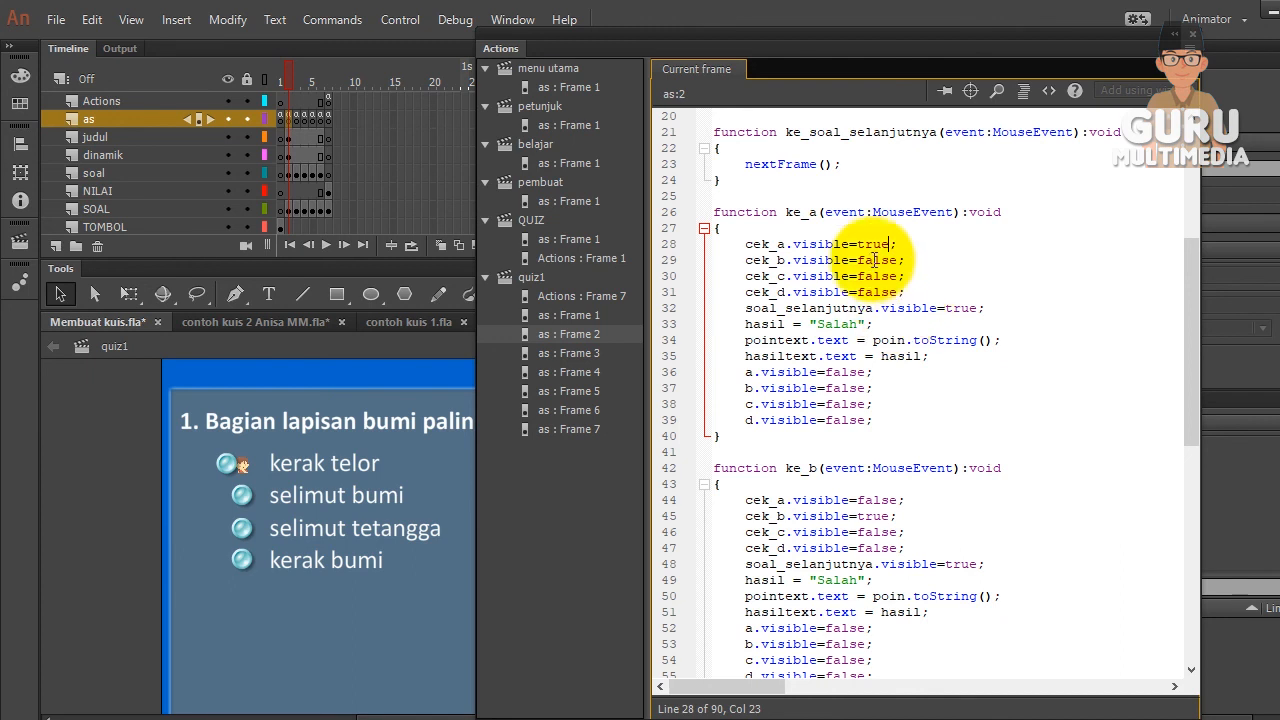
left_click_drag(899, 244, 755, 243)
left_click(888, 244)
left_click_drag(903, 246, 866, 246)
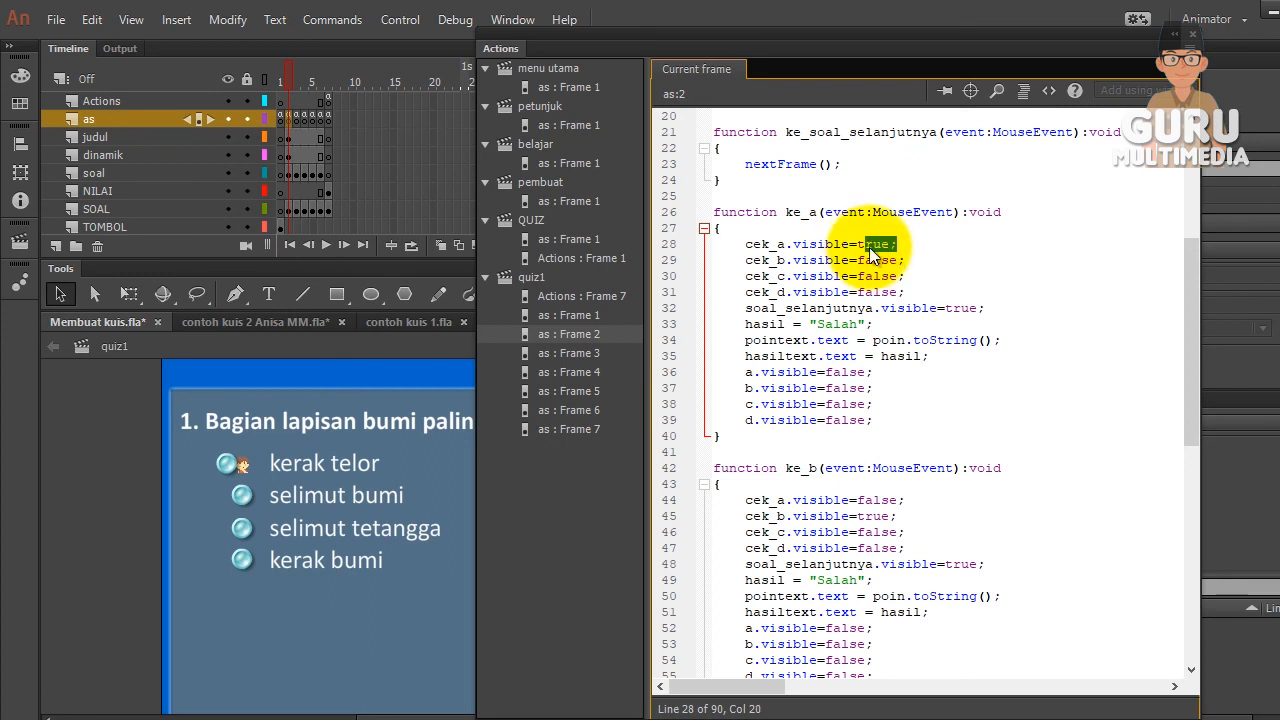
left_click(900, 244)
Compare the cek visibility lines across the ke_b, ke_c and ke_d functions and return to ke_a
scroll(862, 341, "down", 5)
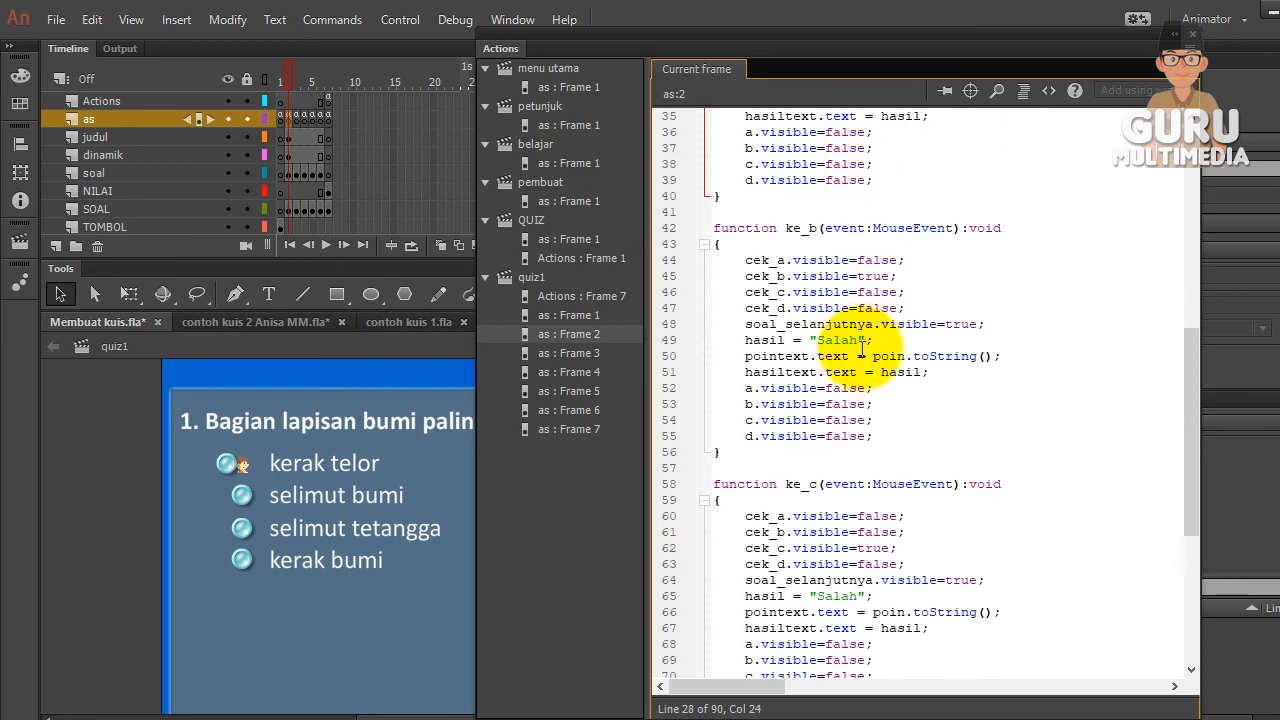
scroll(862, 341, "up", 4)
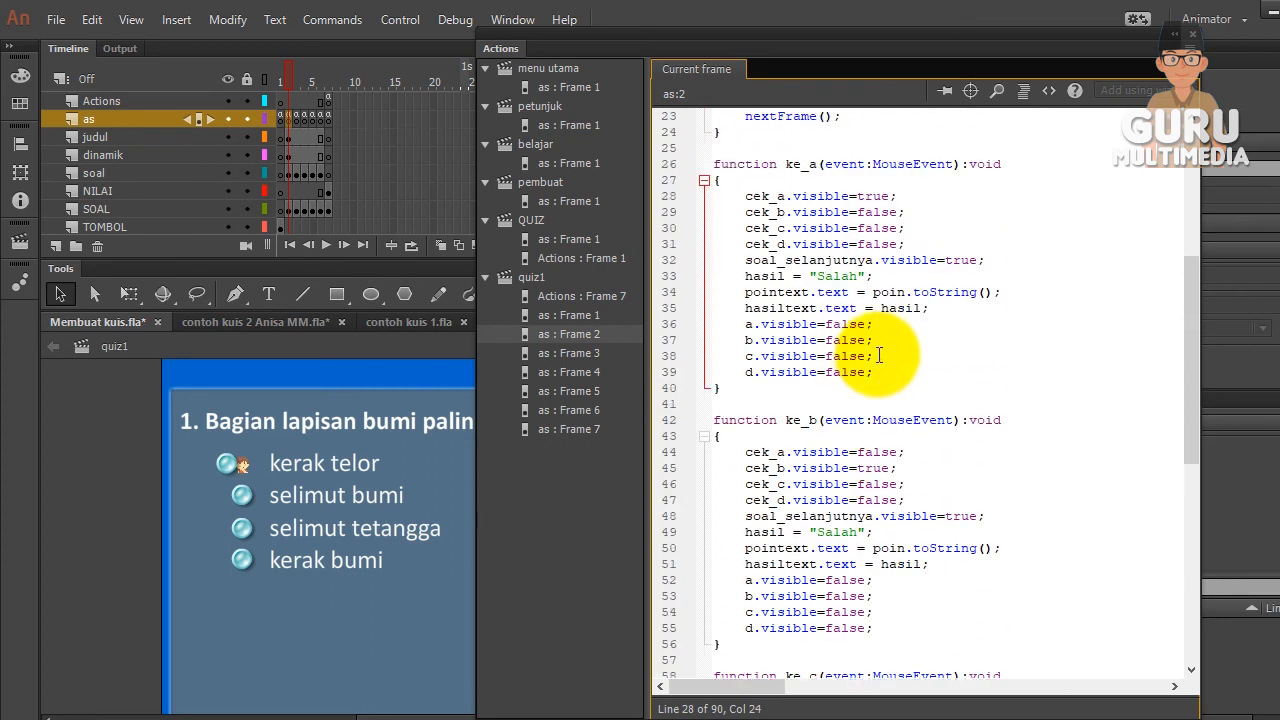
scroll(879, 356, "down", 11)
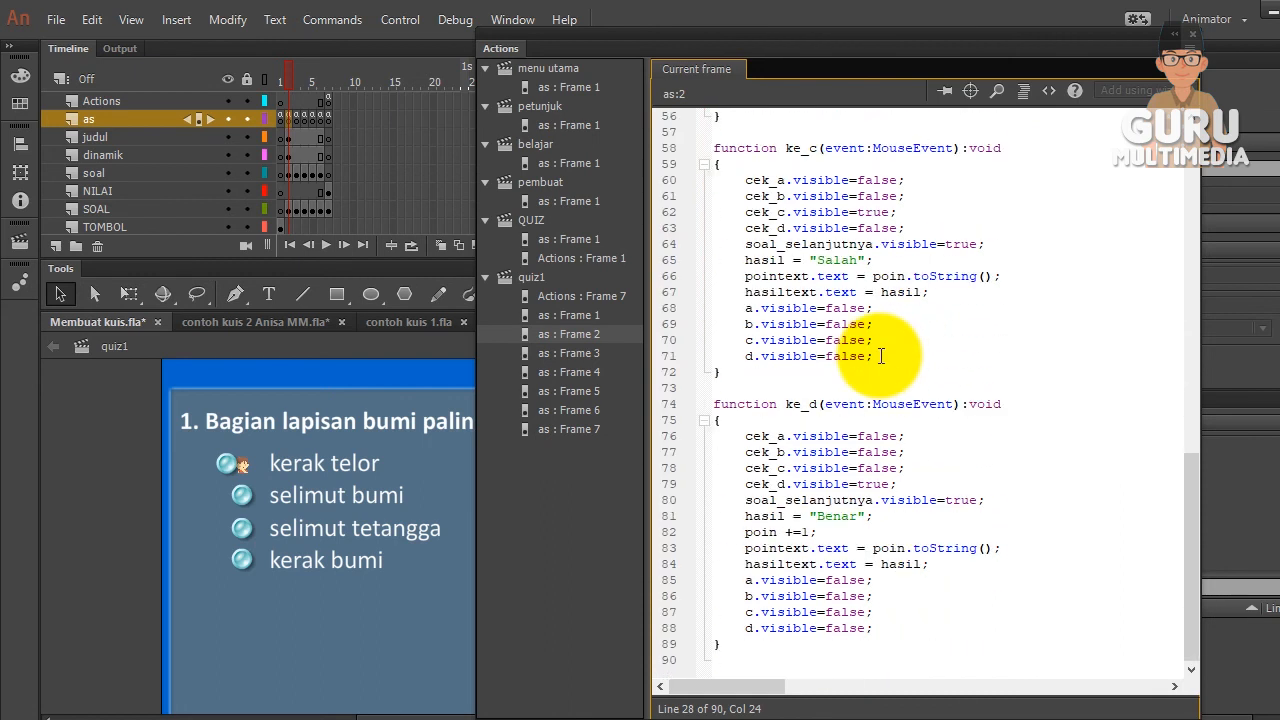
scroll(879, 356, "up", 9)
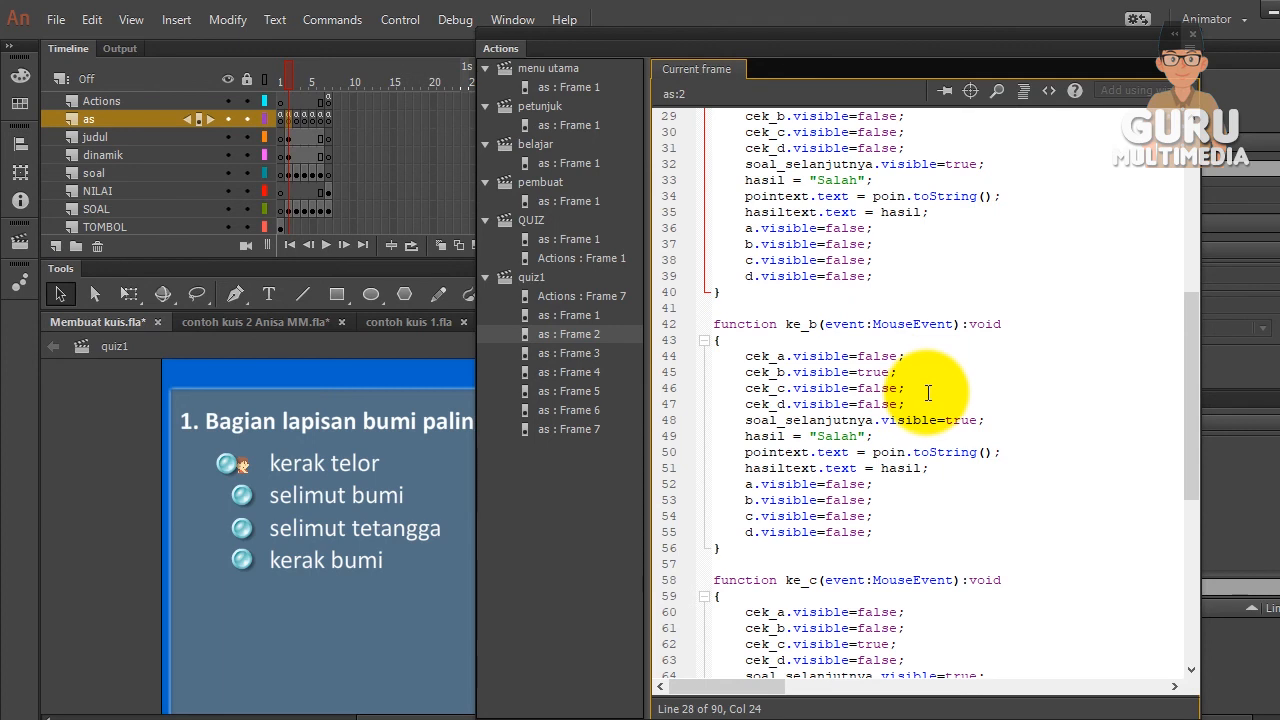
scroll(886, 330, "up", 4)
Examine ke_a's cek_a line and its cek_b to cek_d lines against the check marker beside the first answer
left_click_drag(925, 342, 745, 292)
scroll(891, 332, "up", 3)
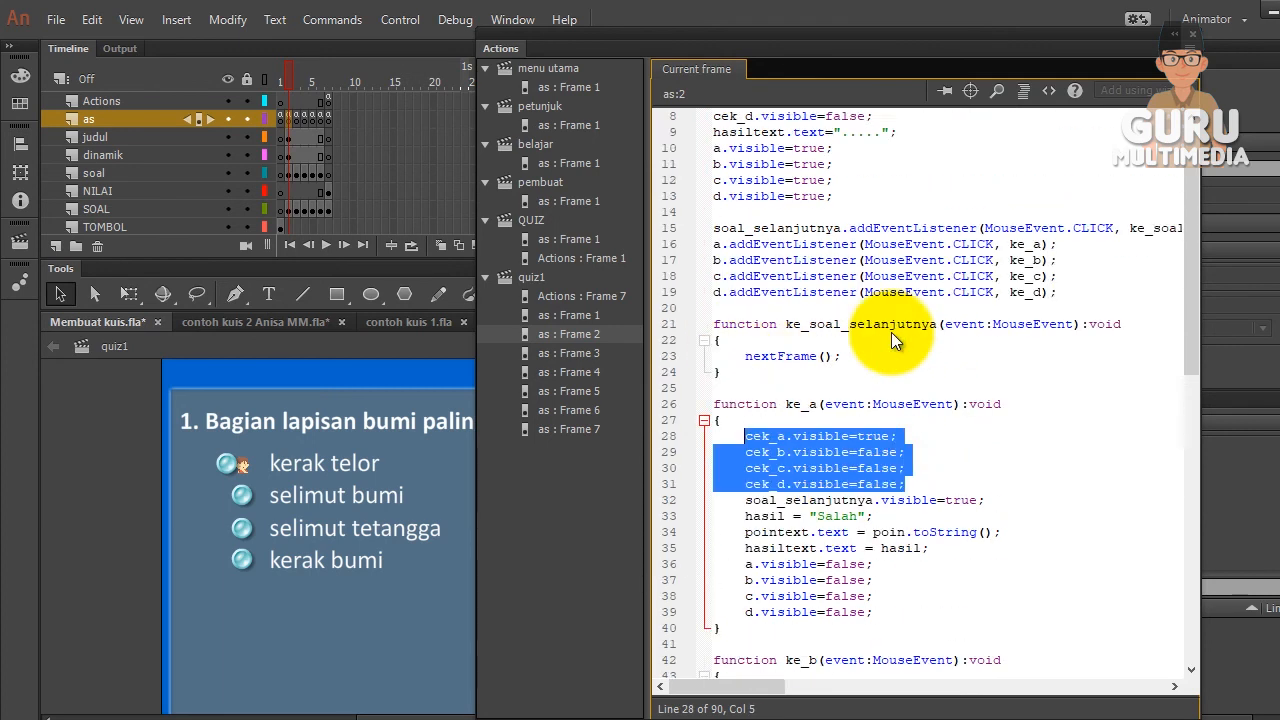
scroll(891, 332, "down", 2)
left_click(928, 373)
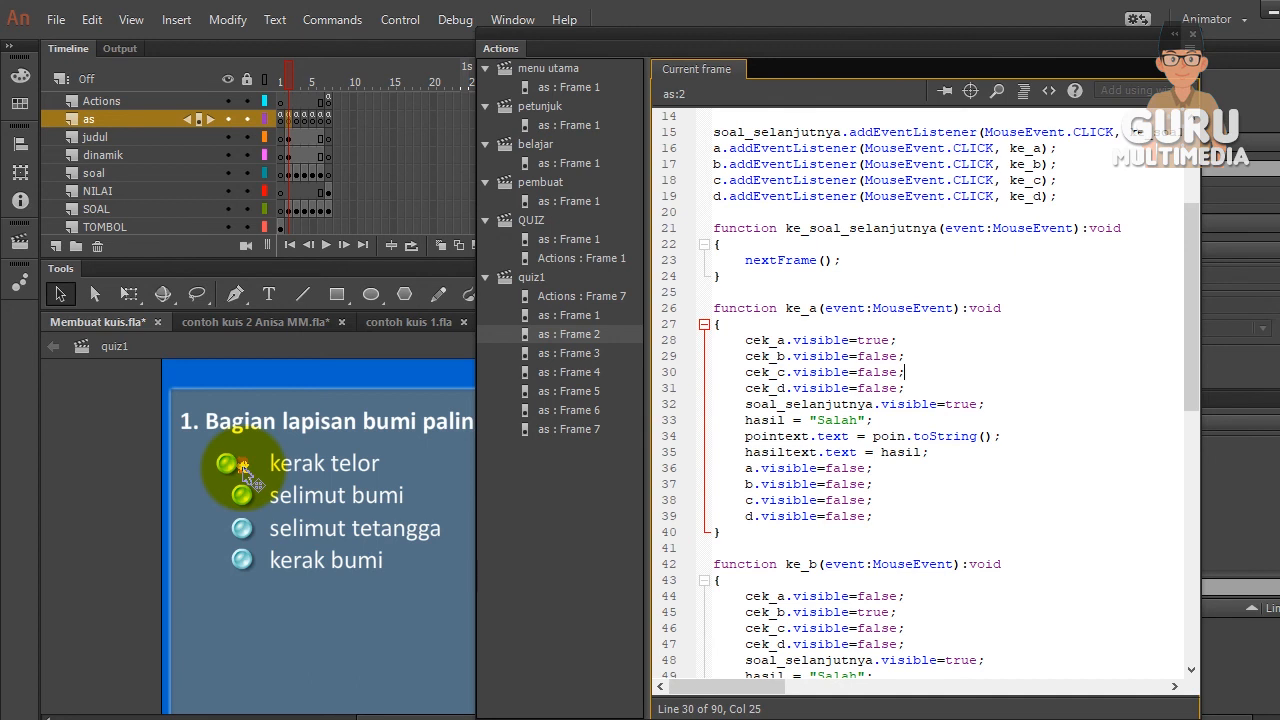
left_click_drag(864, 340, 897, 340)
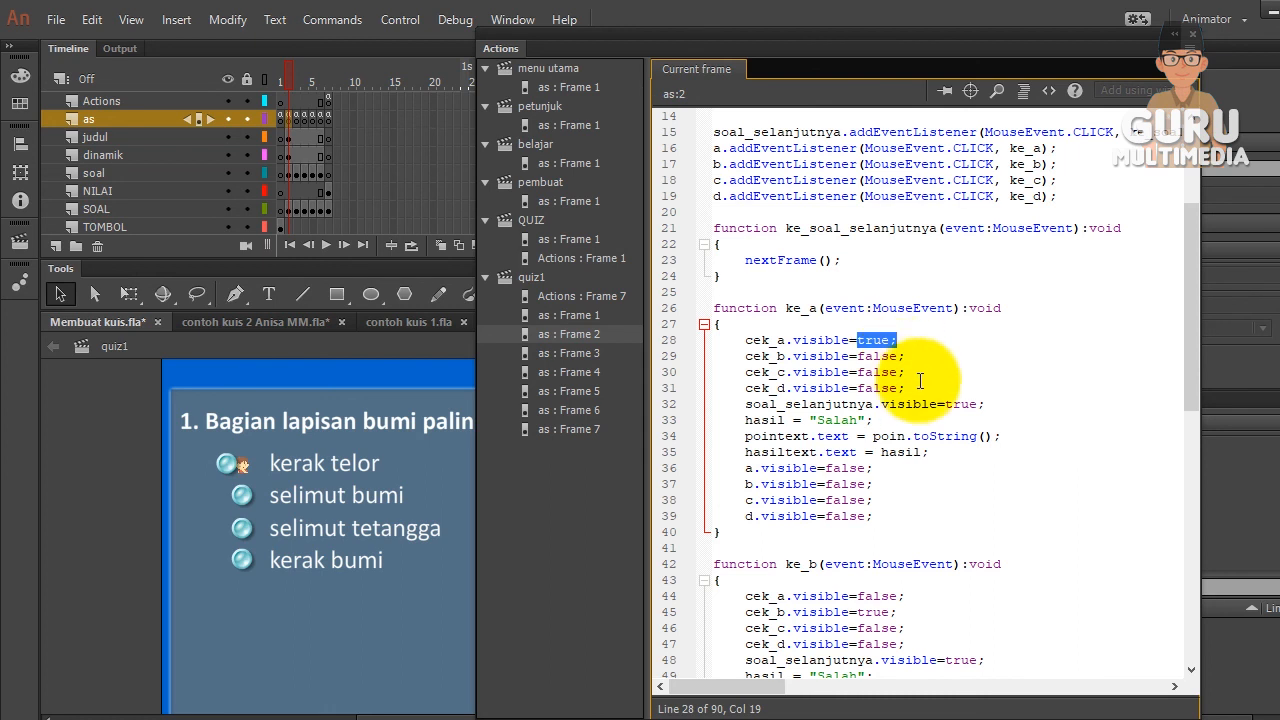
left_click_drag(906, 389, 757, 357)
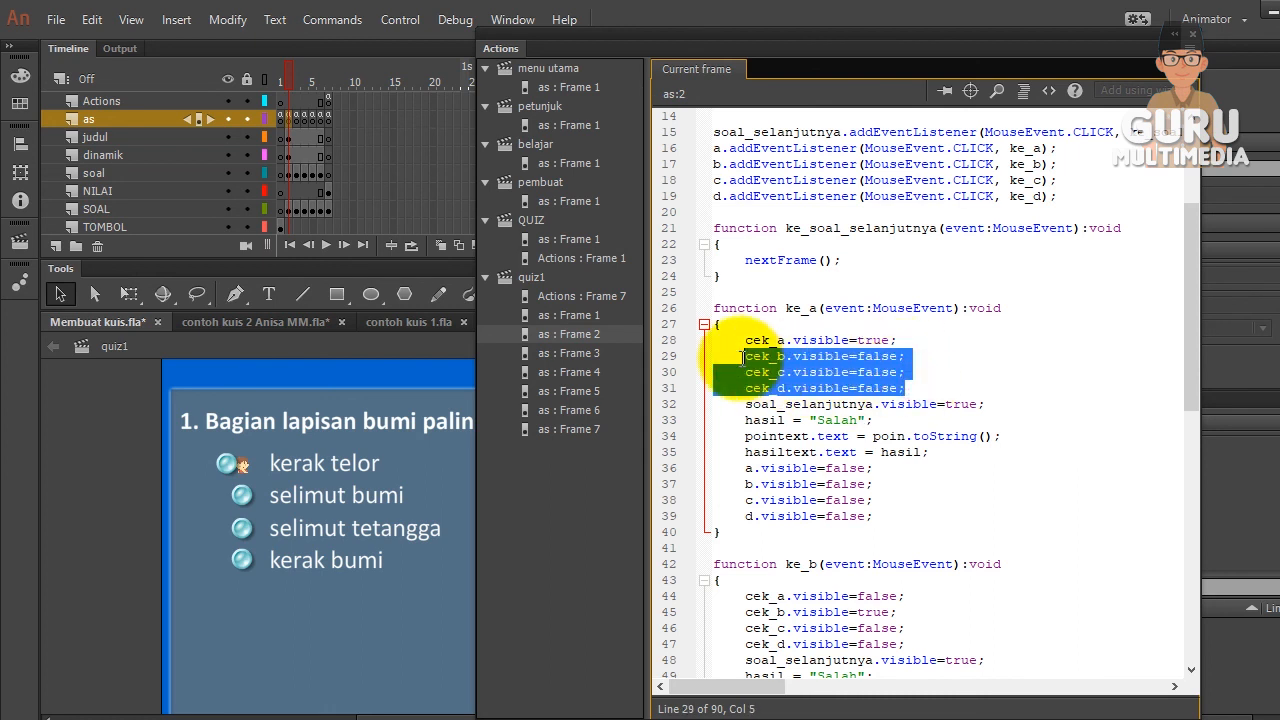
Check the initial cek_b to cek_d visibility lines at the start of the script against those in ke_a
scroll(926, 389, "up", 5)
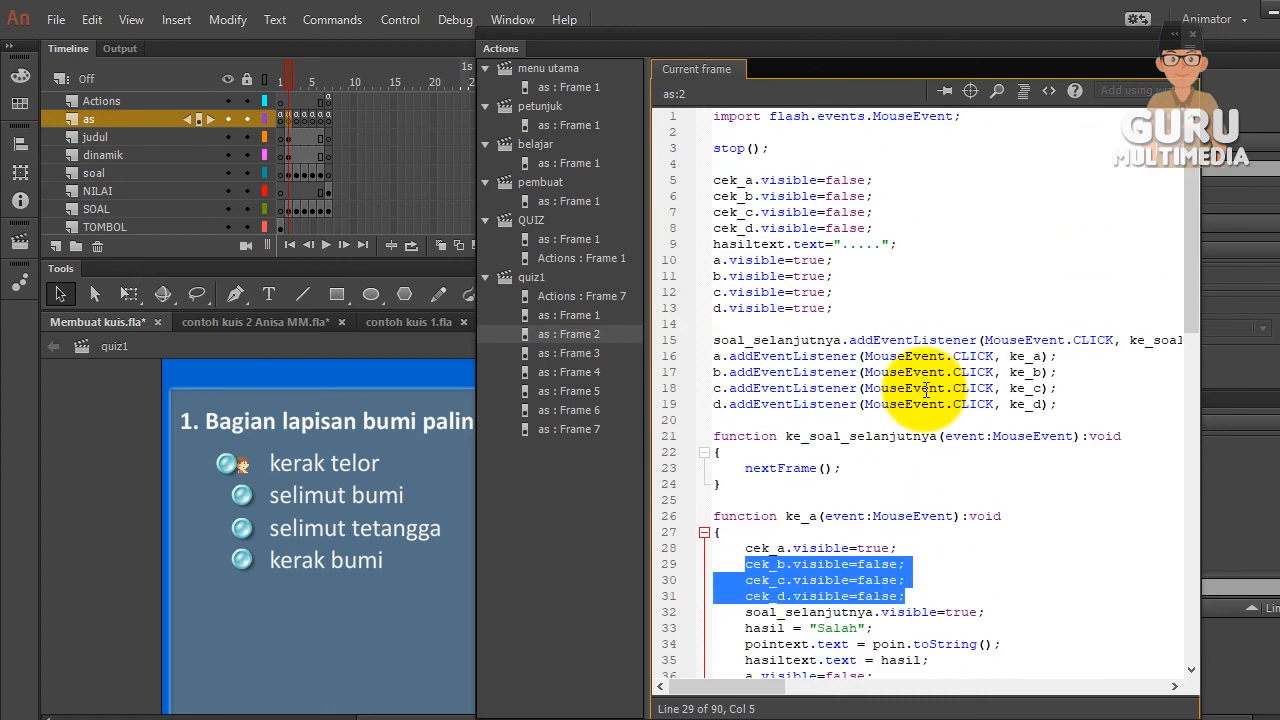
left_click_drag(880, 228, 716, 200)
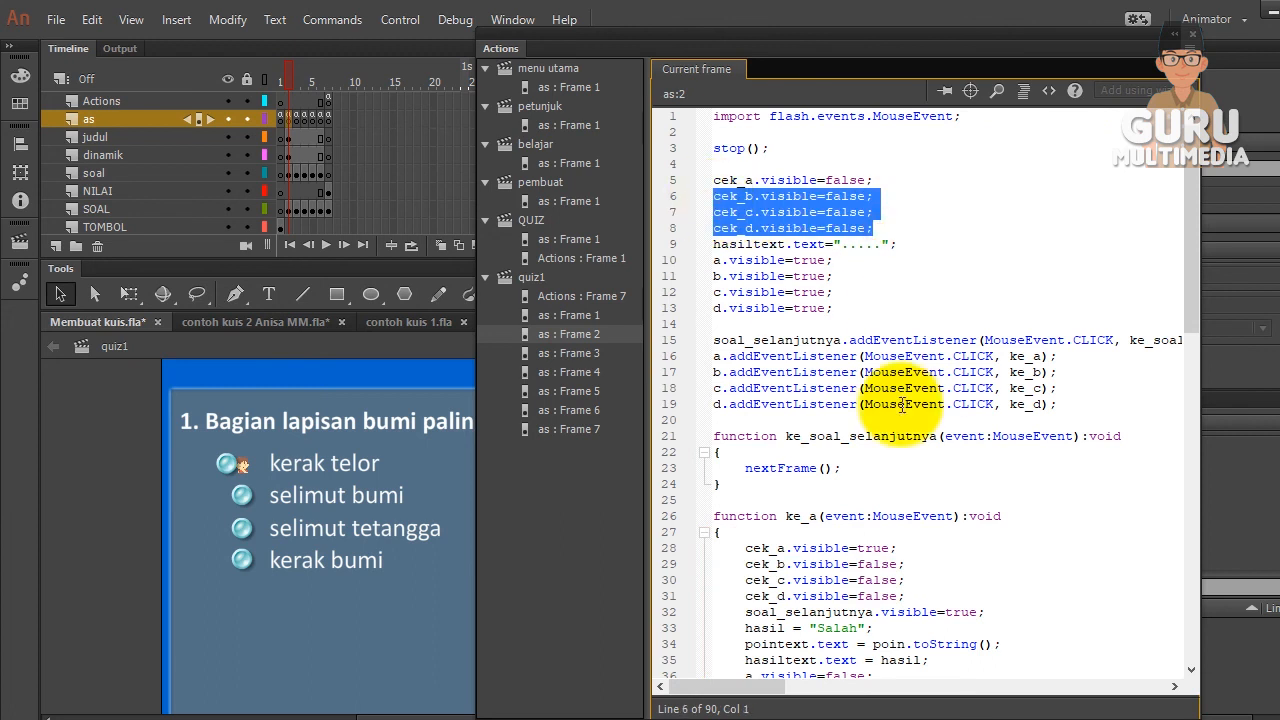
scroll(857, 300, "down", 3)
left_click(952, 438)
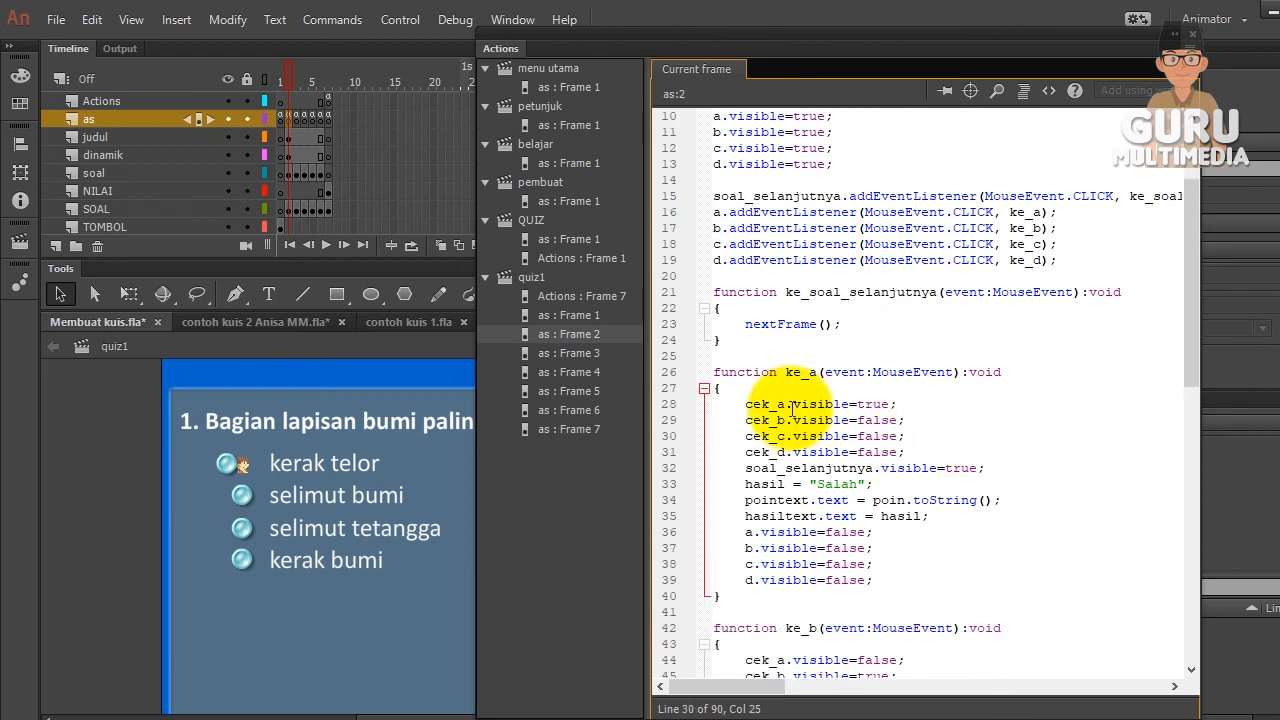
Review the ke_a function name together with the cek_a line and the cek_b to cek_d lines below it
left_click_drag(786, 372, 822, 372)
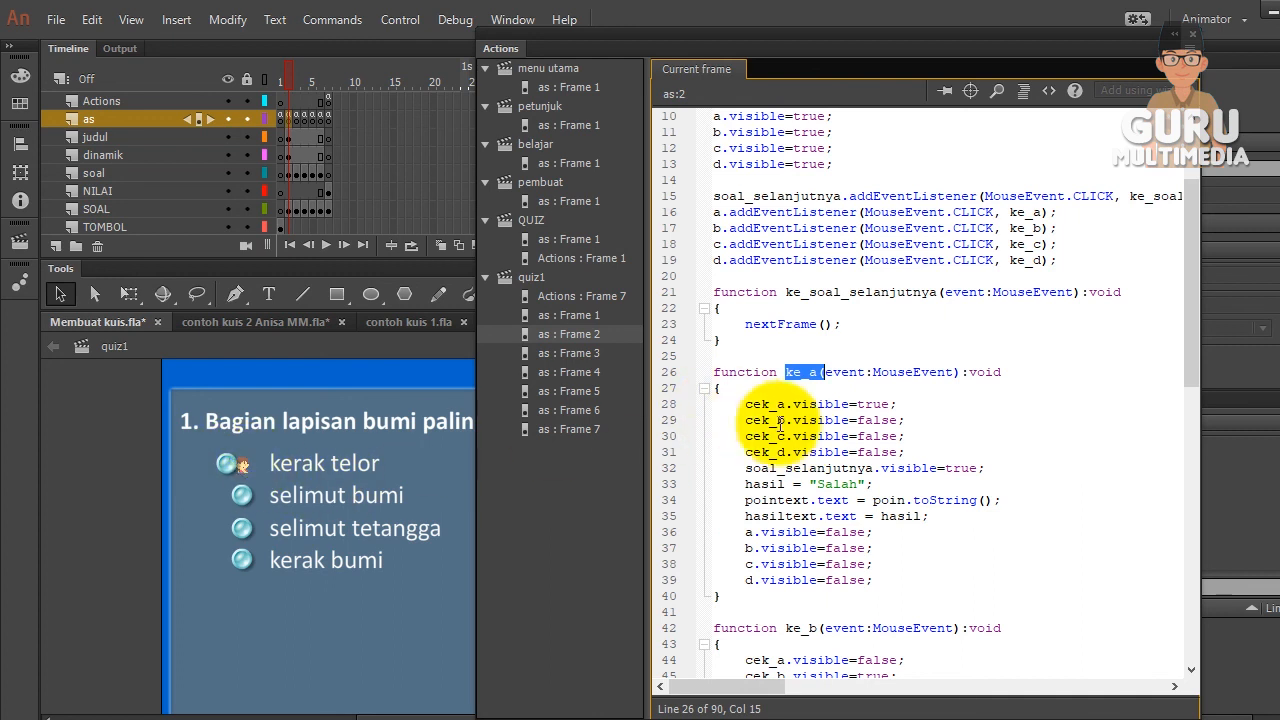
left_click_drag(899, 404, 753, 402)
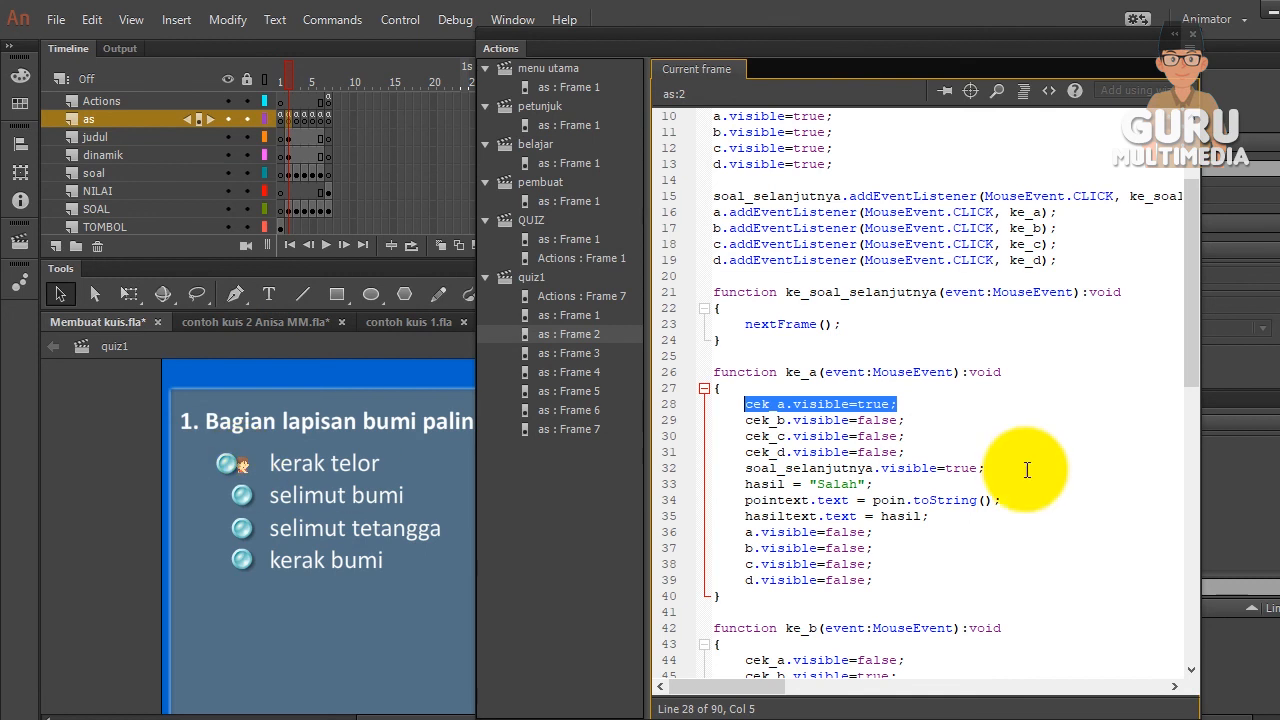
left_click_drag(906, 452, 741, 421)
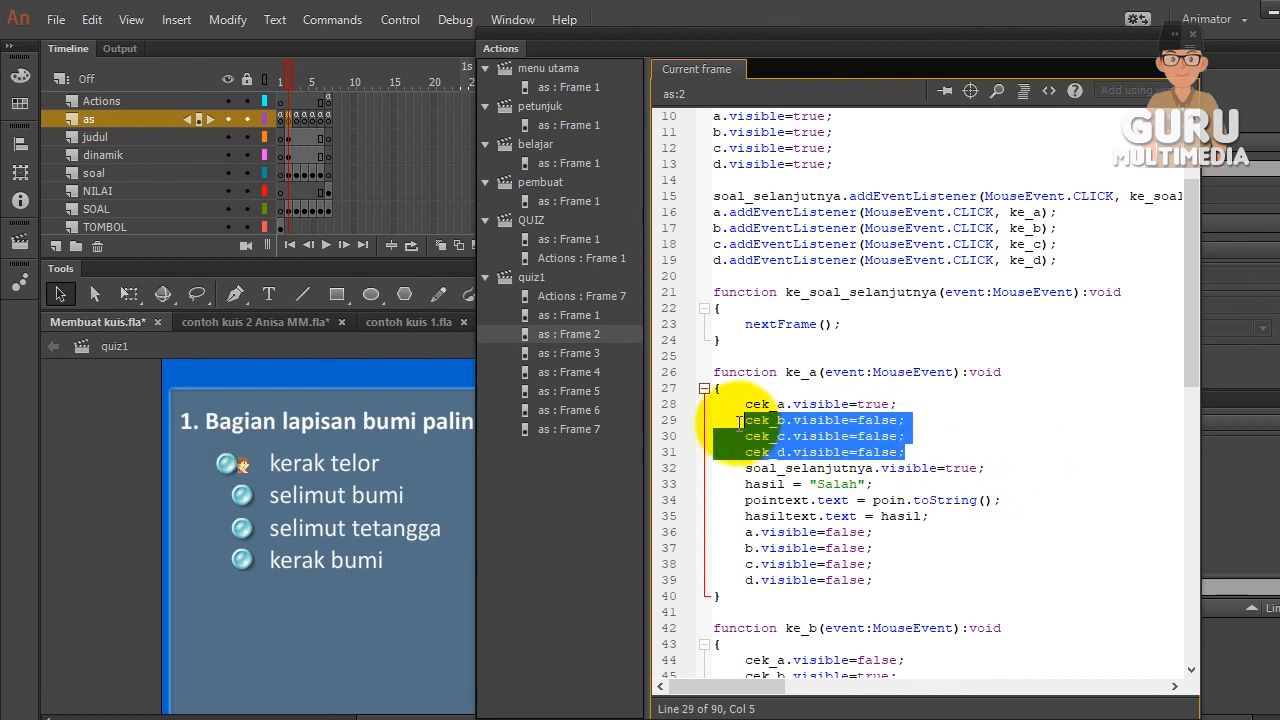
scroll(874, 434, "down", 1)
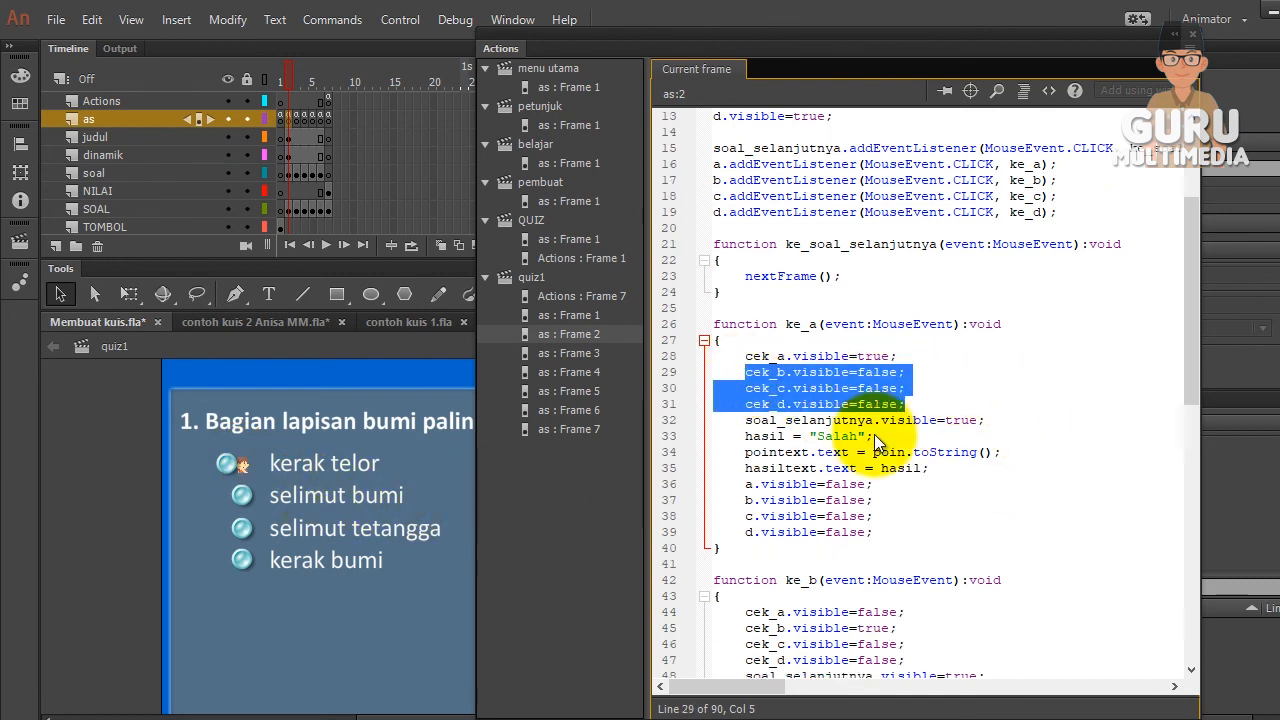
Examine the soal_selanjutnya visibility line in the ke_a function
scroll(874, 434, "down", 1)
left_click_drag(1000, 376, 752, 372)
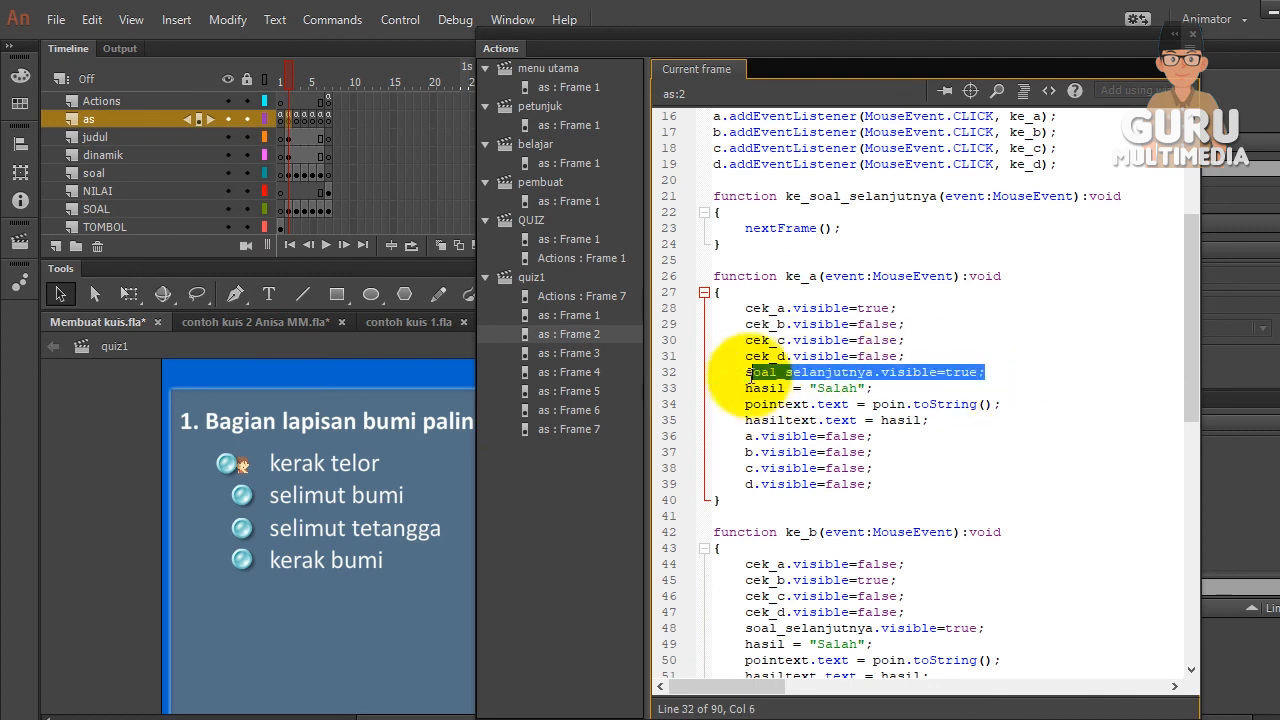
left_click(922, 387)
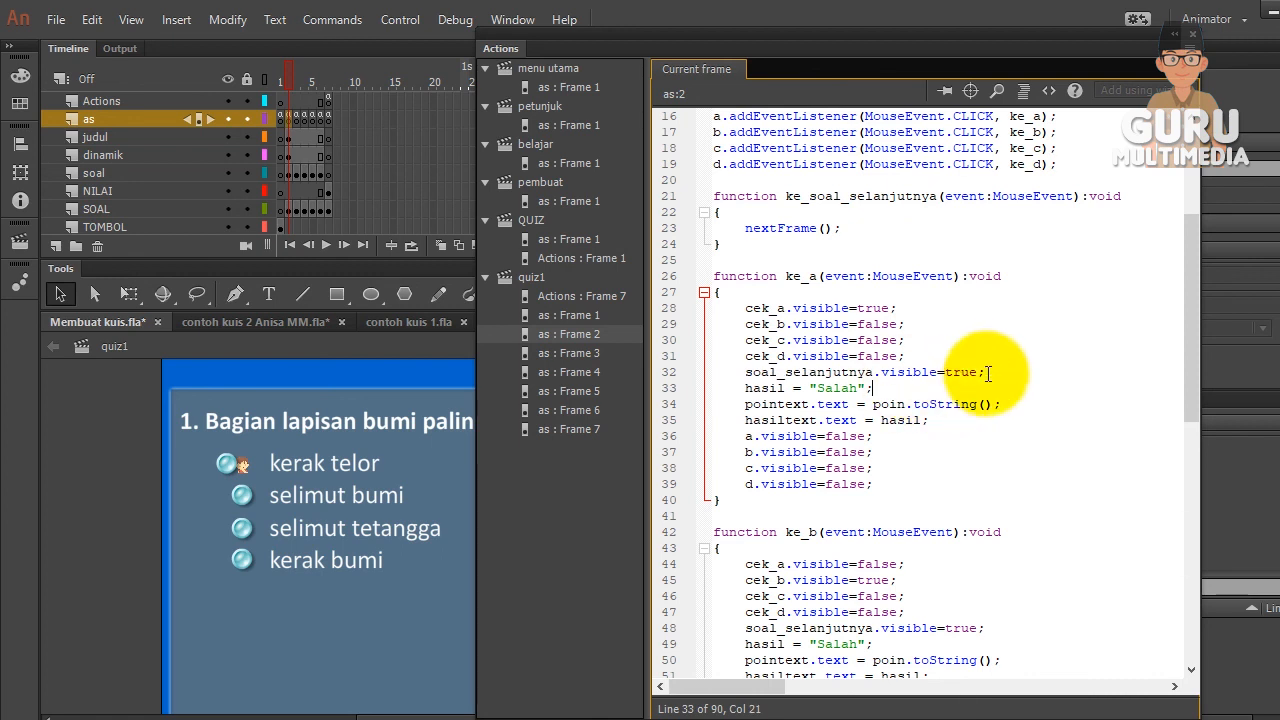
left_click(743, 372)
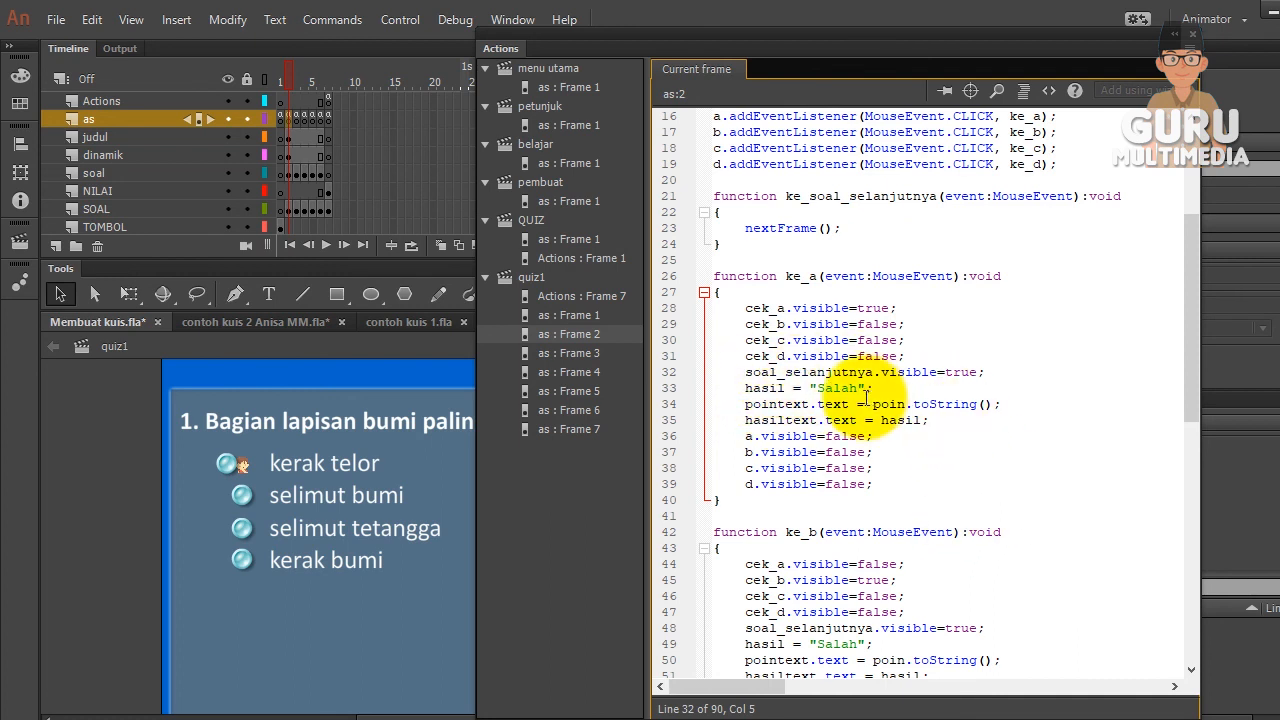
Move the script window off the POIN and HASIL fields and examine ke_a's hasil and pointext.text lines against them
left_click_drag(873, 388, 745, 388)
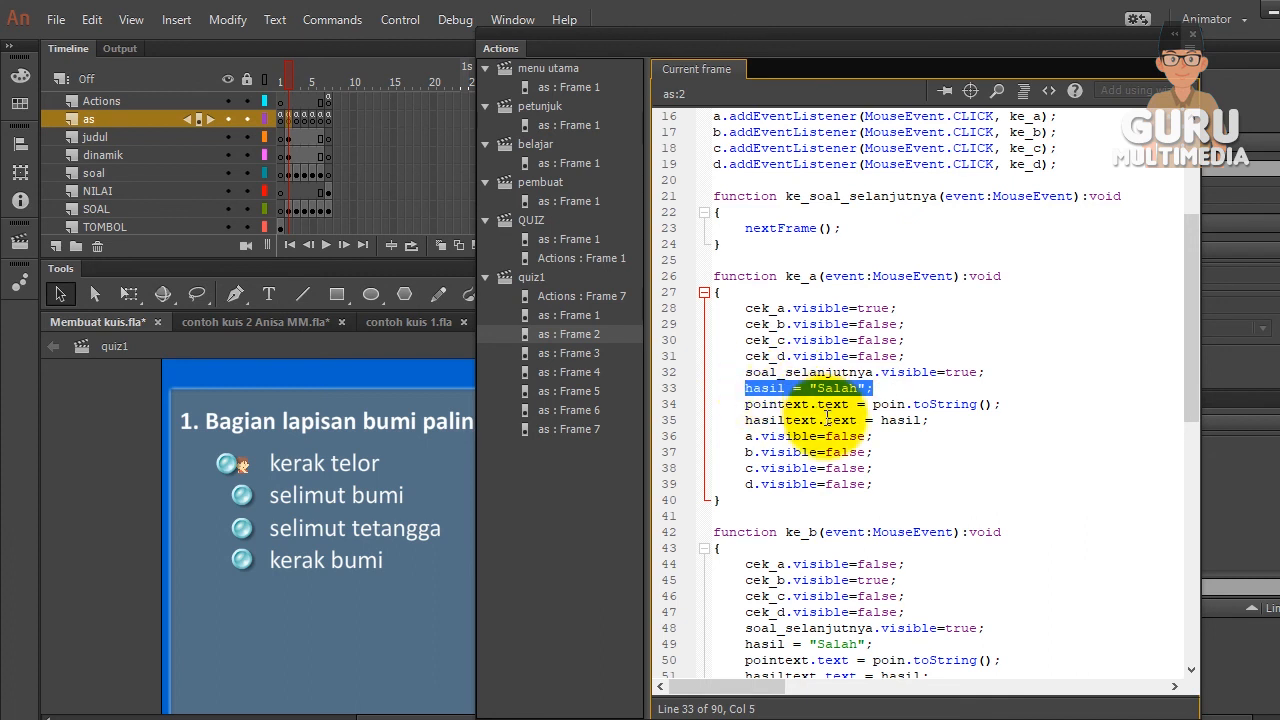
left_click_drag(509, 42, 135, 135)
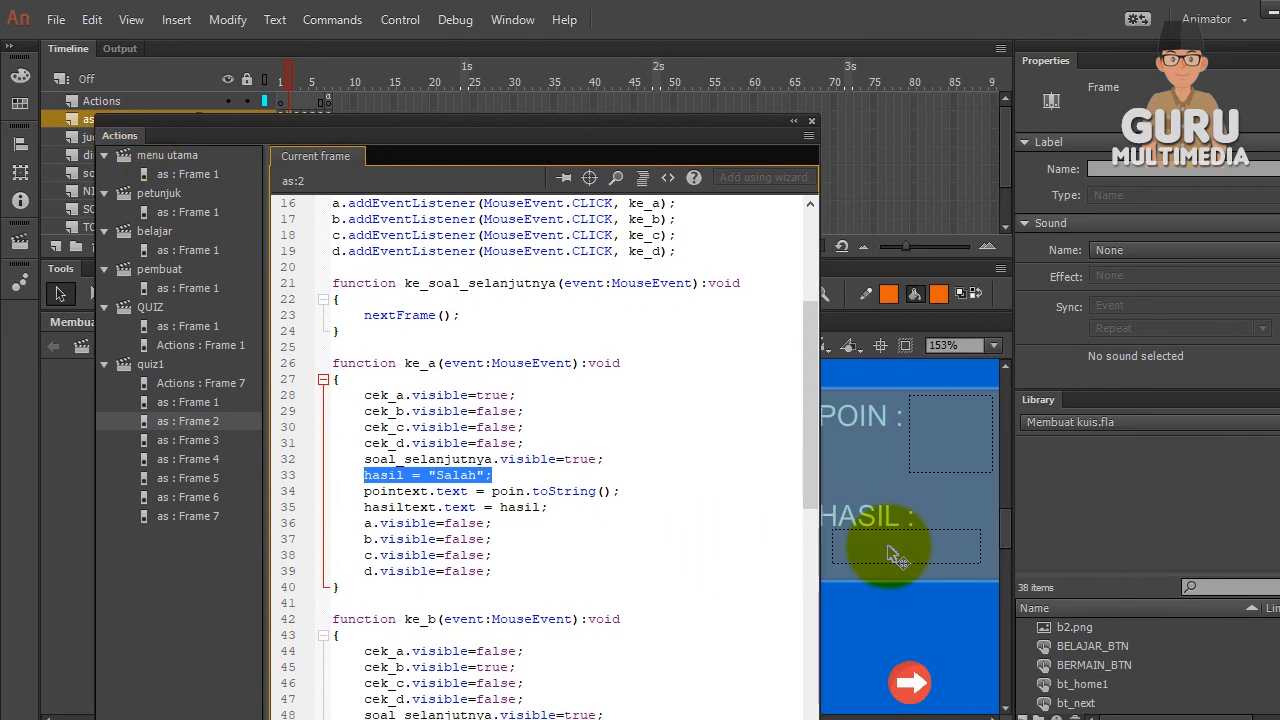
left_click_drag(625, 491, 362, 492)
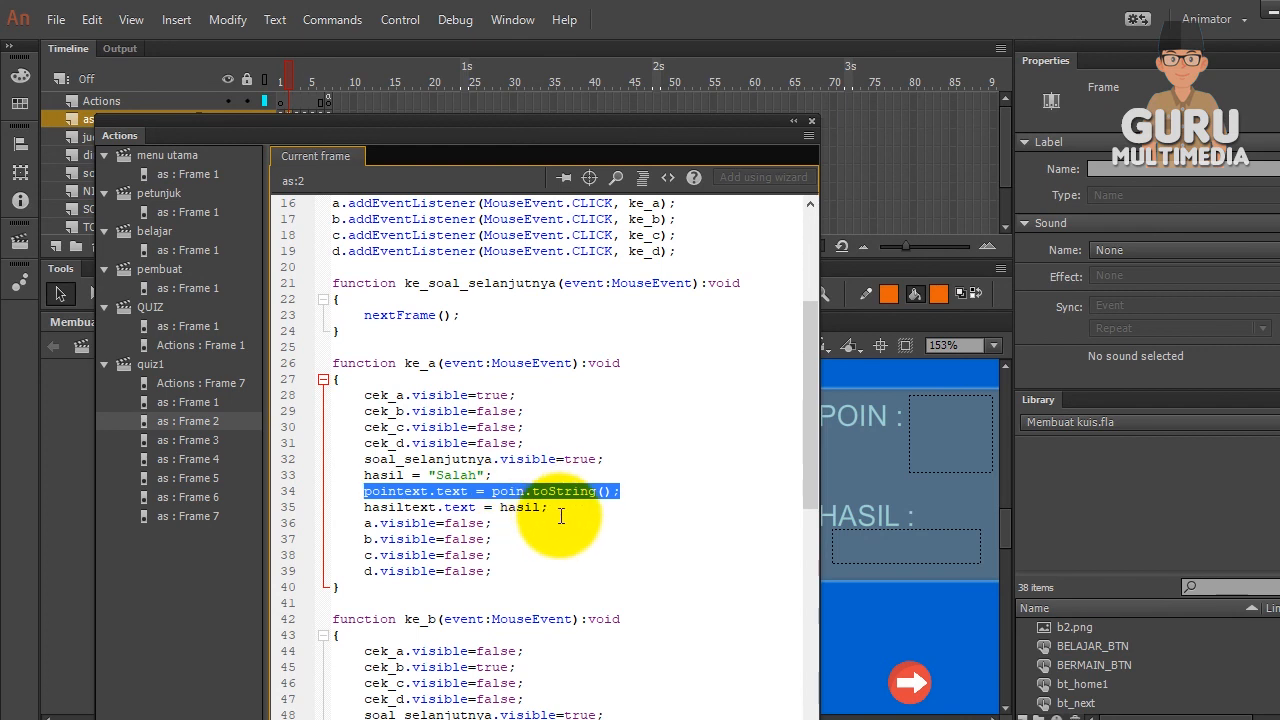
scroll(561, 516, "down", 2)
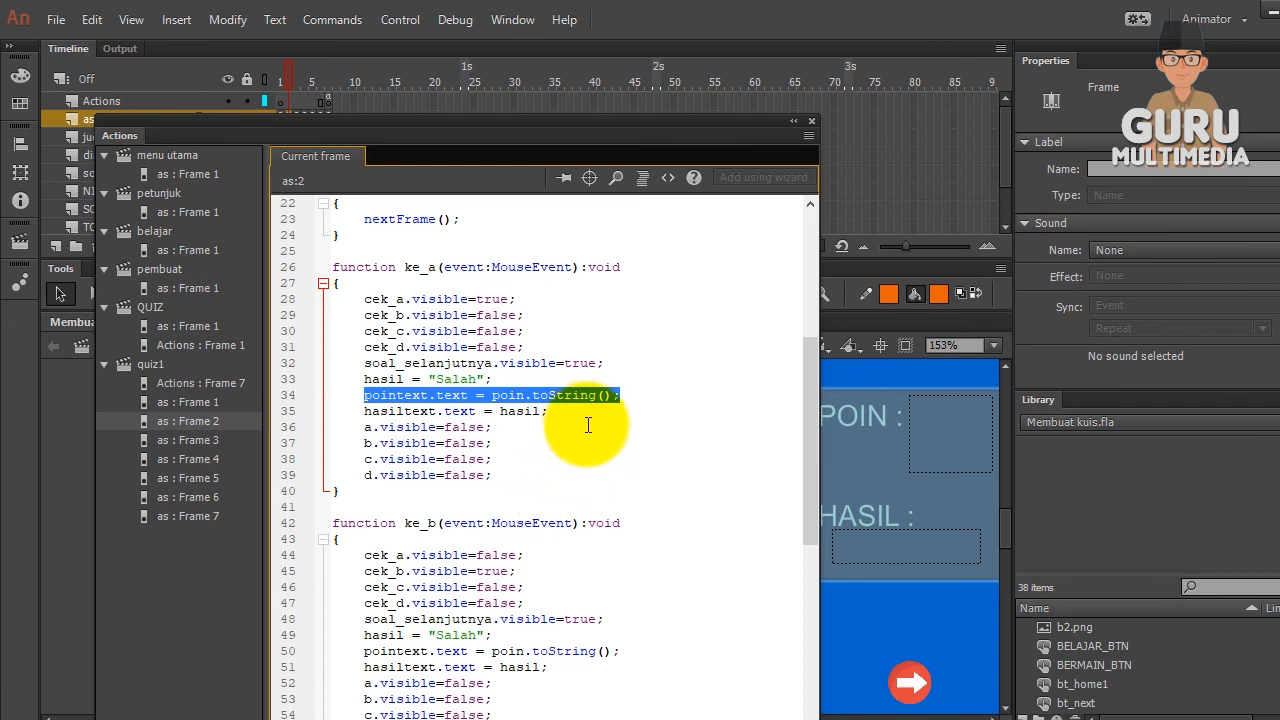
scroll(588, 423, "up", 7)
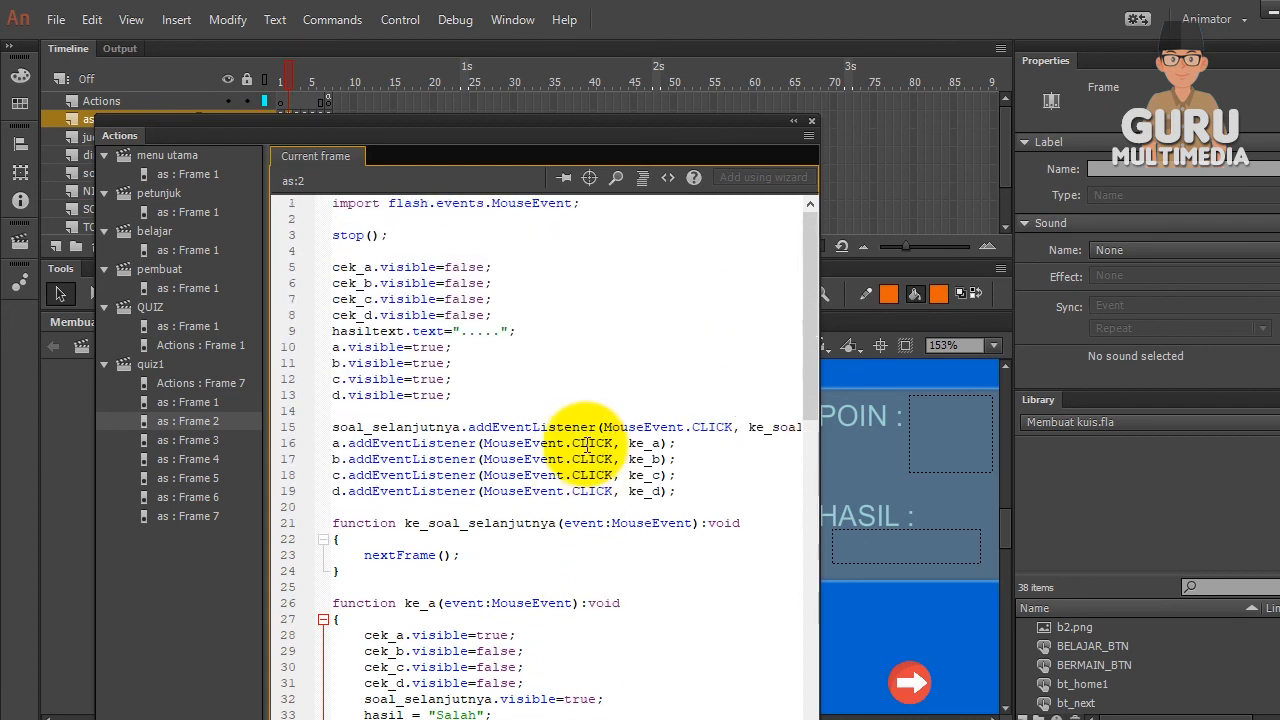
scroll(591, 445, "down", 5)
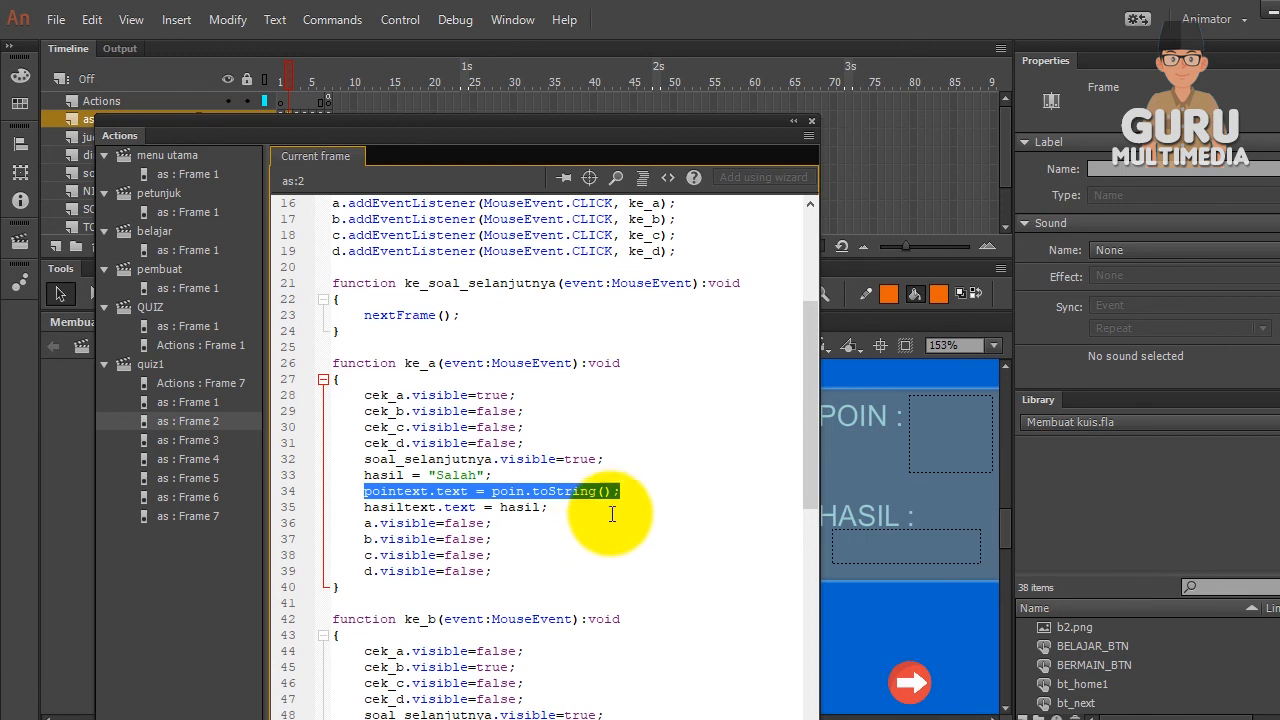
scroll(546, 549, "down", 3)
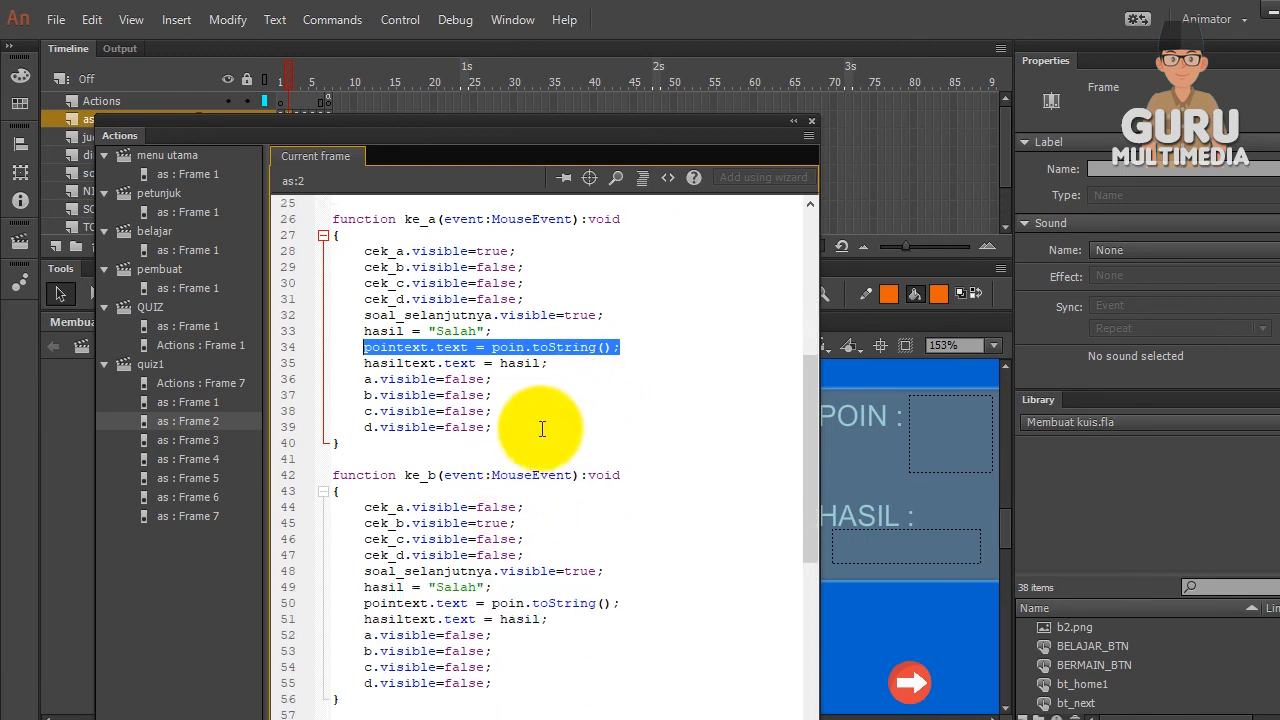
Examine how the hasiltext.text line in ke_a takes its text from the hasil variable and its "Salah" value
left_click_drag(549, 364, 366, 364)
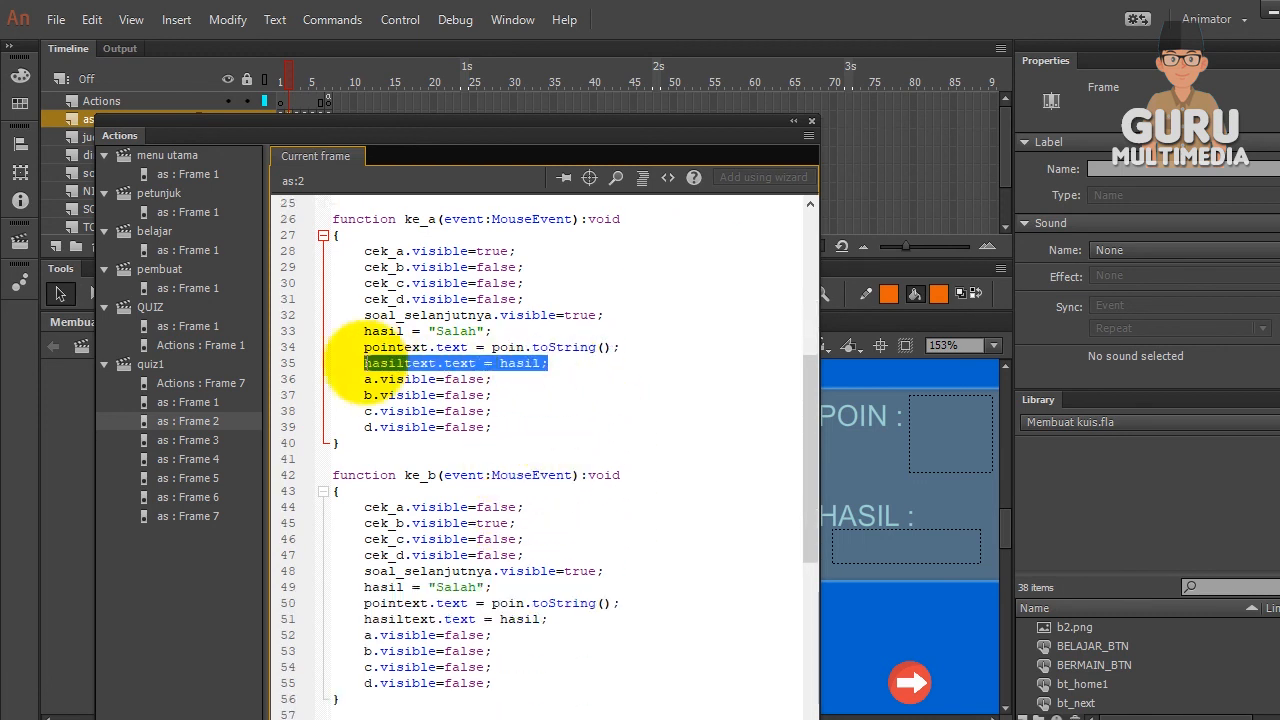
left_click(477, 363)
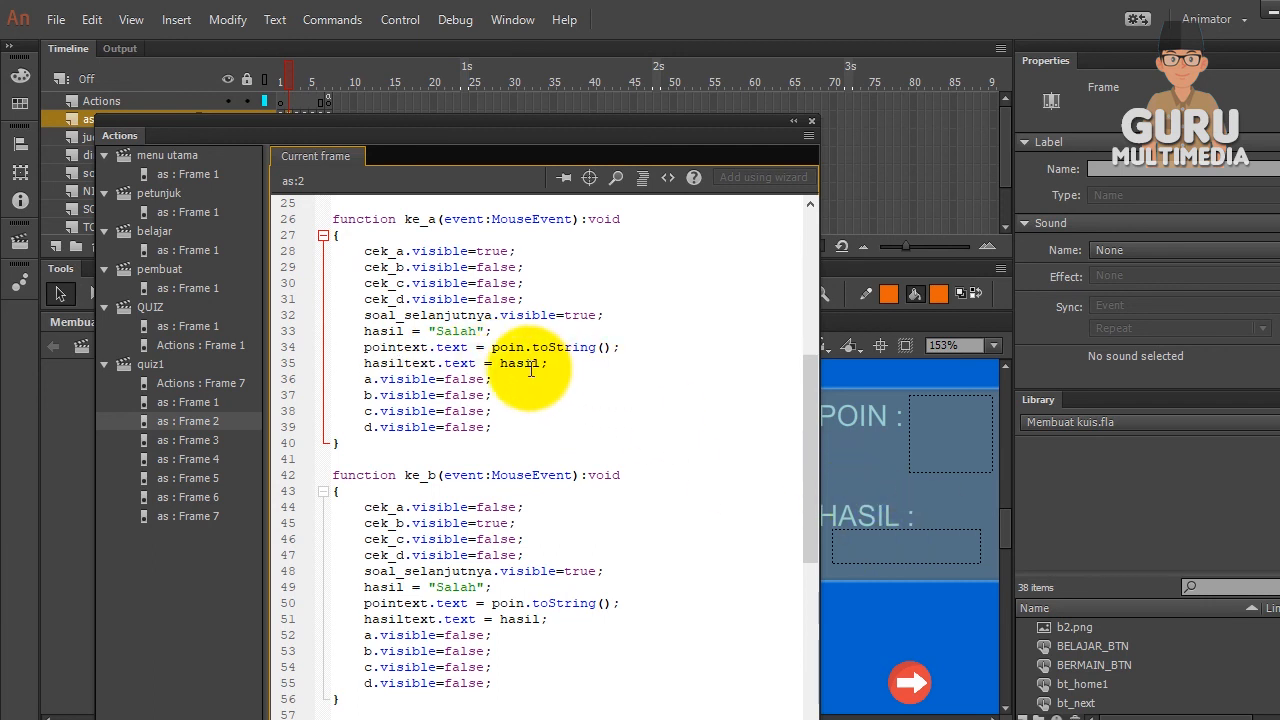
left_click(446, 326)
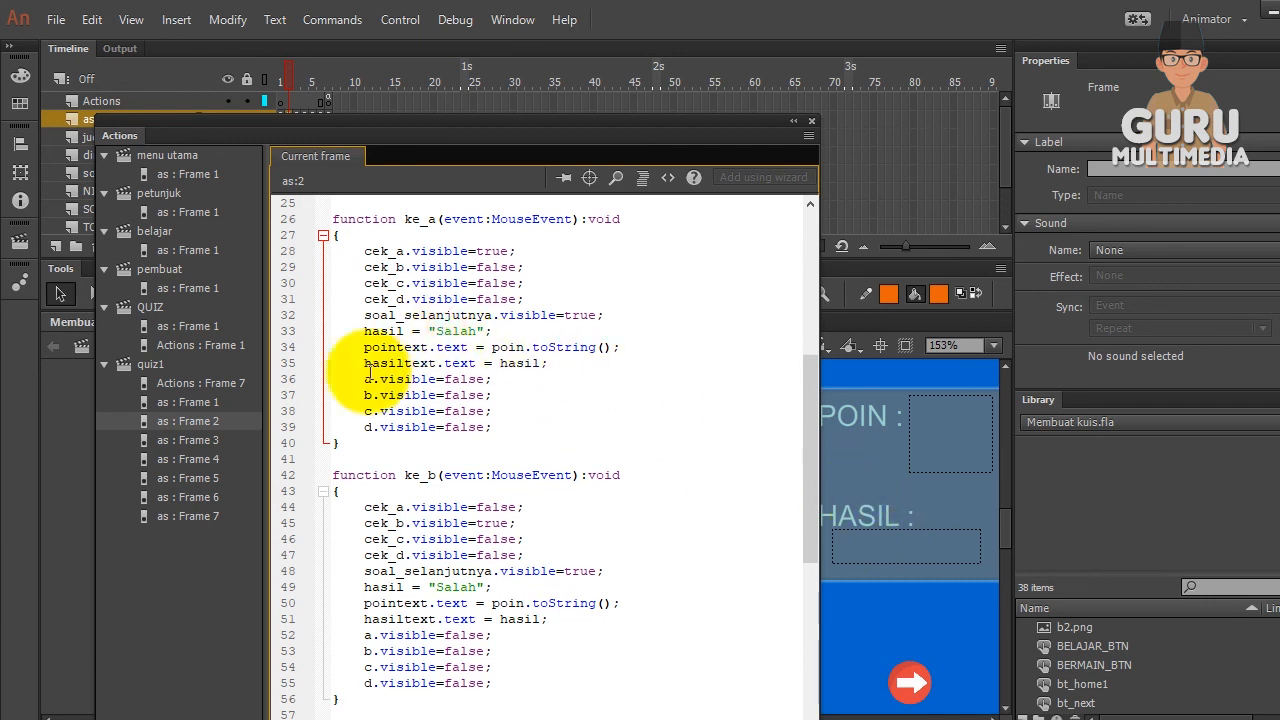
left_click_drag(364, 364, 473, 364)
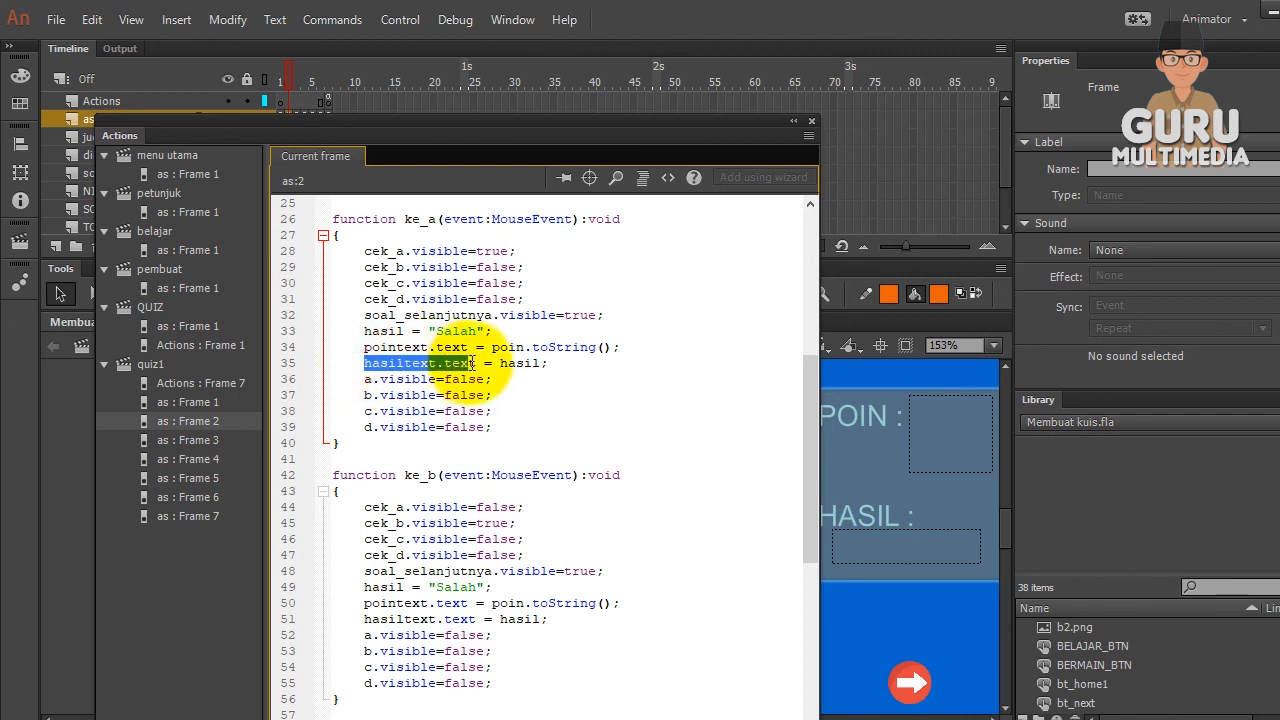
double_click(522, 363)
double_click(385, 334)
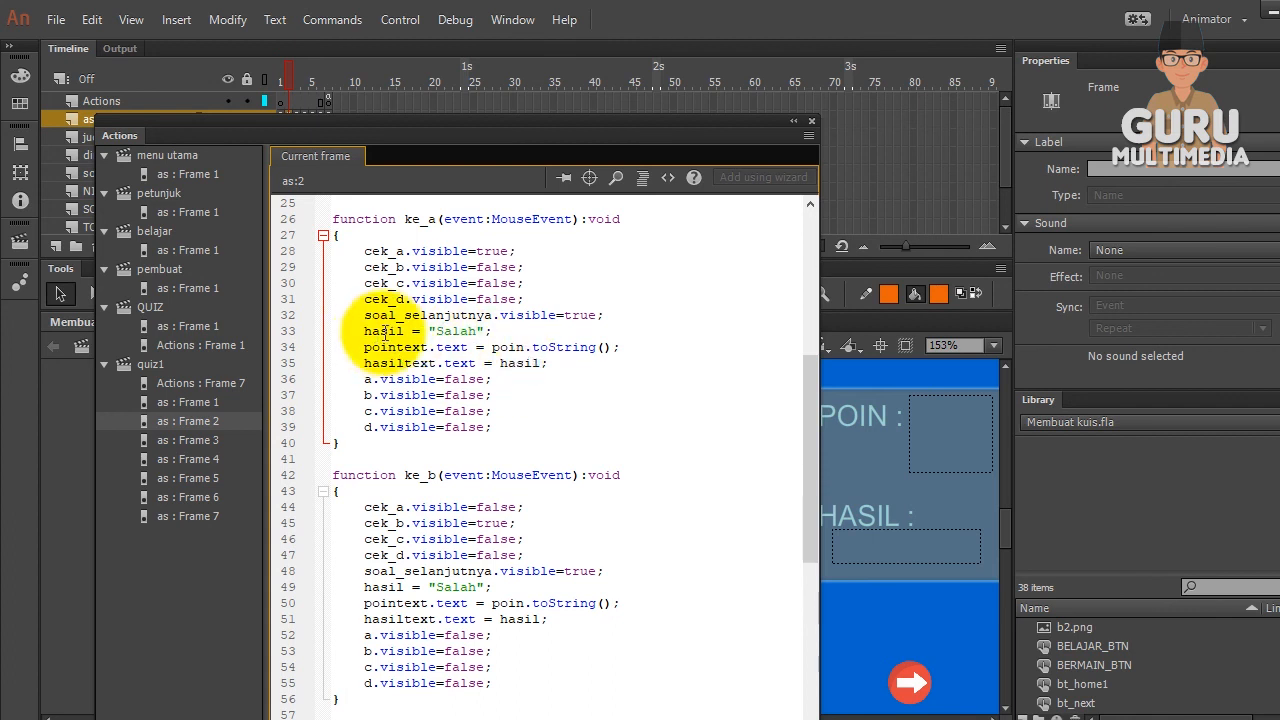
double_click(452, 331)
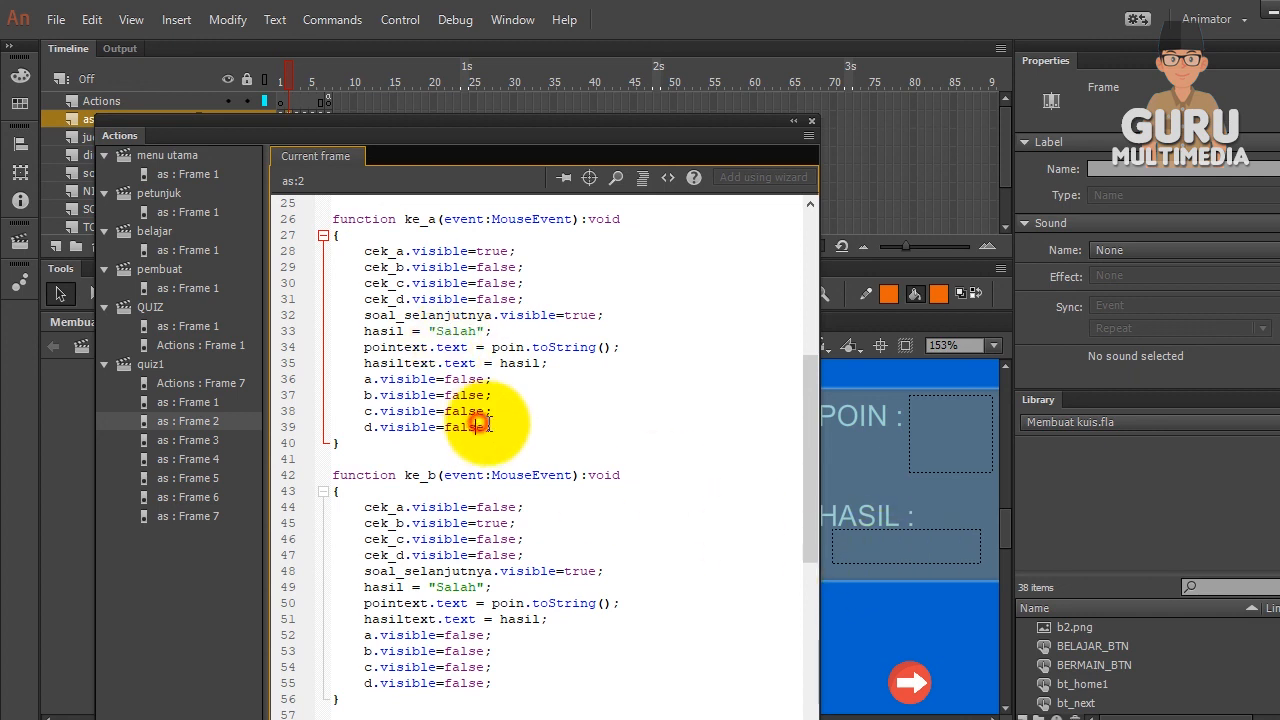
Examine the a to d visibility lines closing the ke_a function against the four answer buttons of question 1
left_click_drag(491, 427, 376, 382)
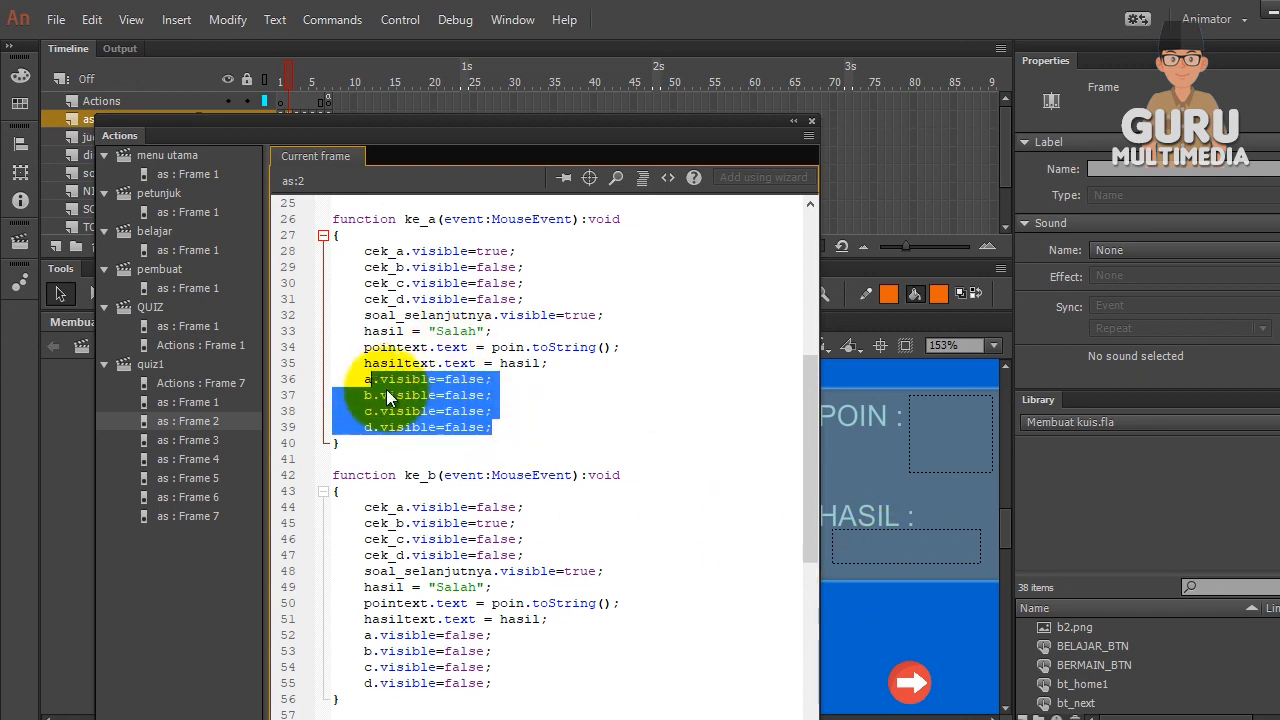
left_click_drag(130, 138, 470, 151)
left_click(726, 420)
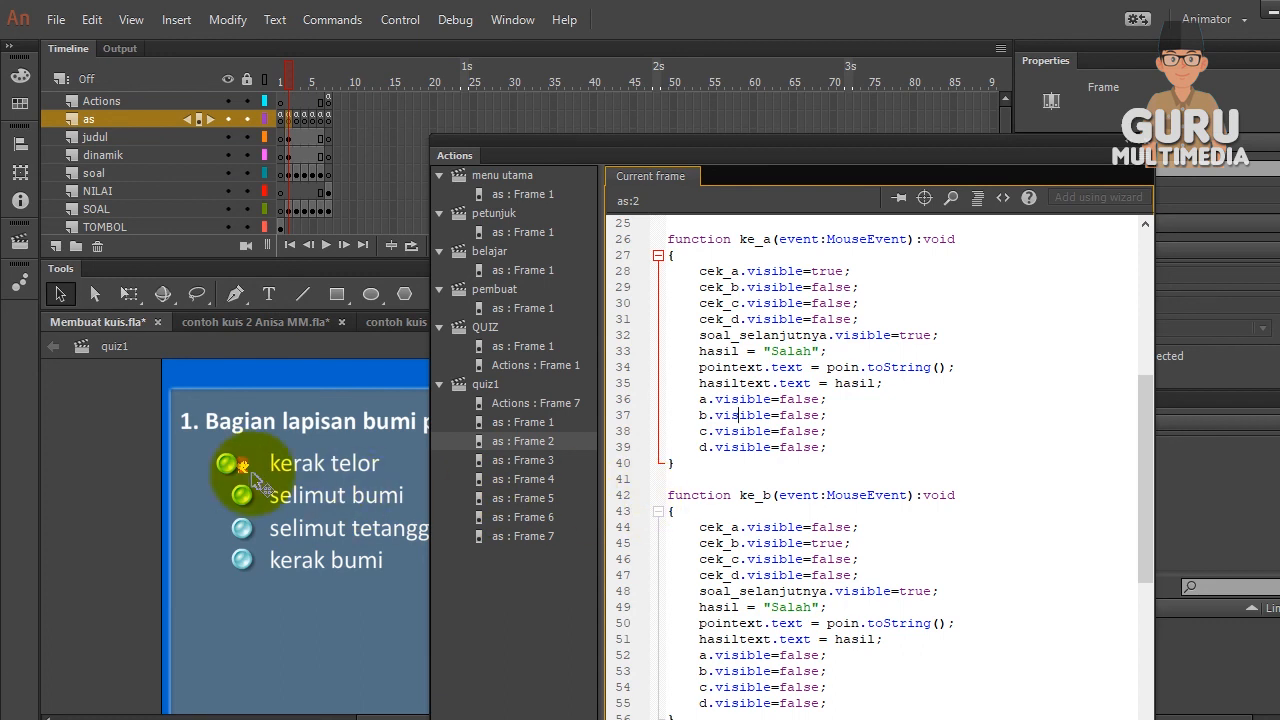
Read through the ke_b and ke_c answer functions down to the start of ke_d
scroll(805, 443, "down", 1)
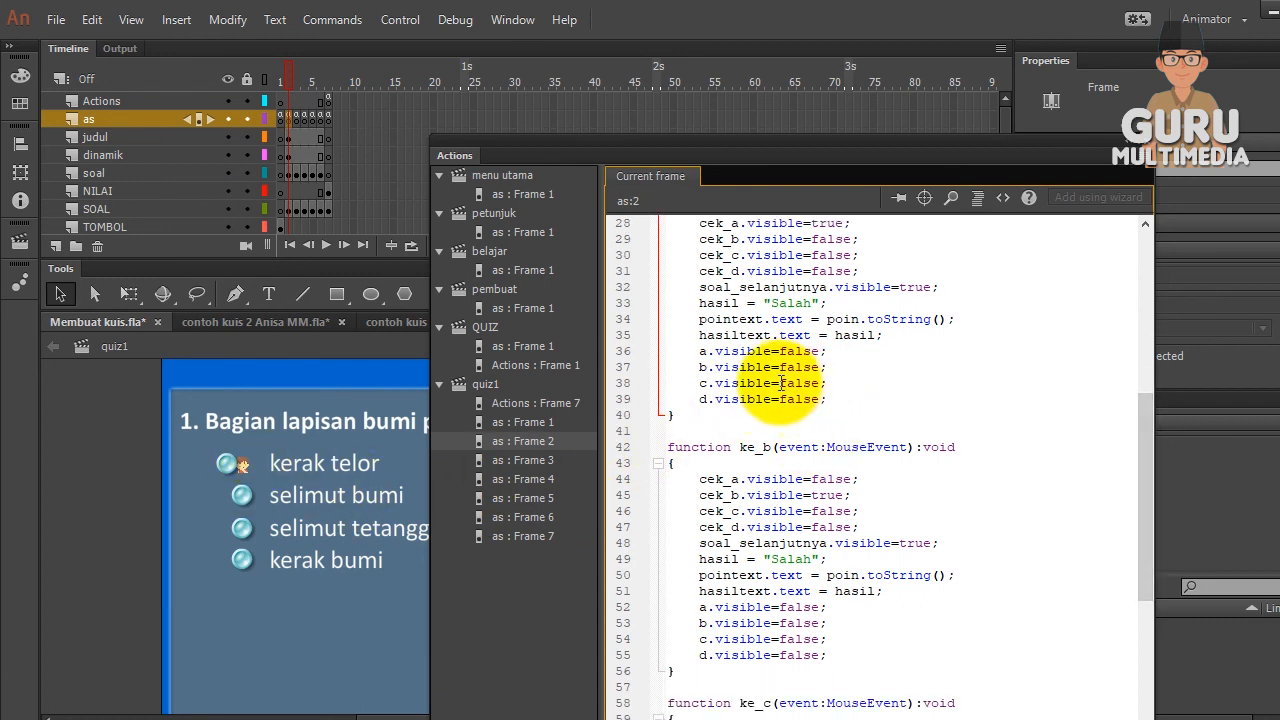
scroll(814, 430, "down", 1)
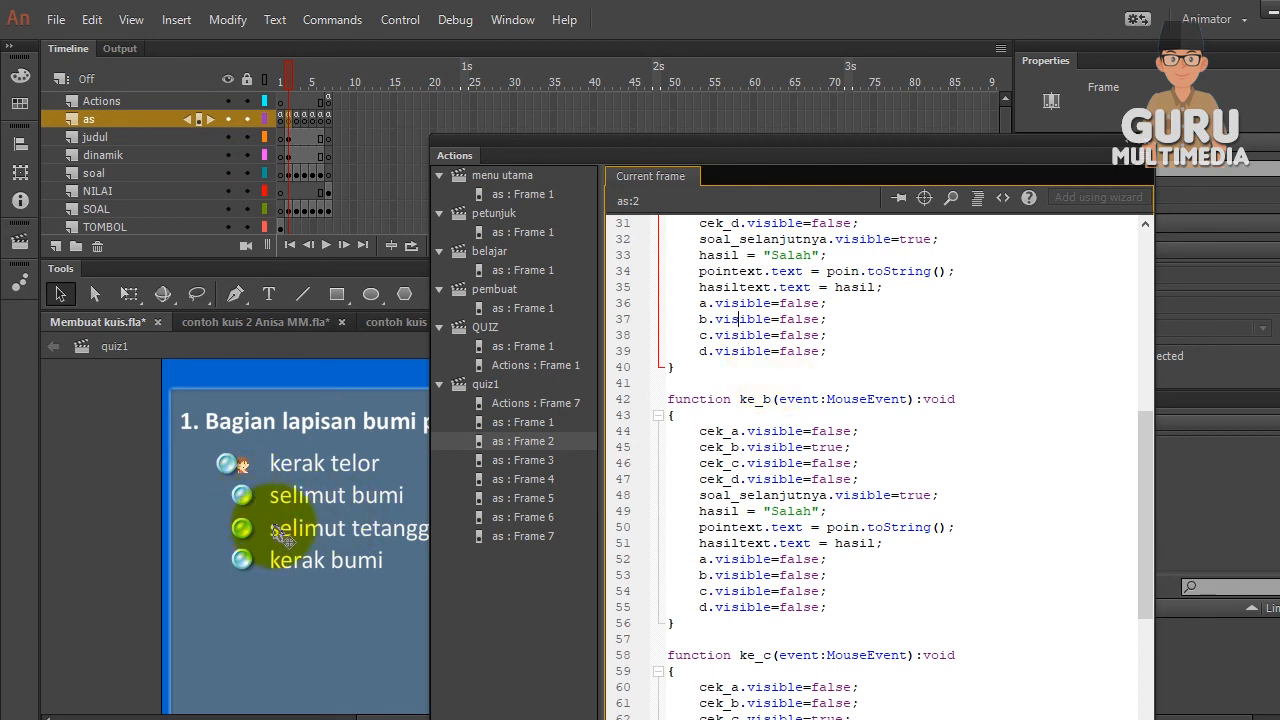
scroll(282, 535, "down", 2)
scroll(900, 500, "down", 4)
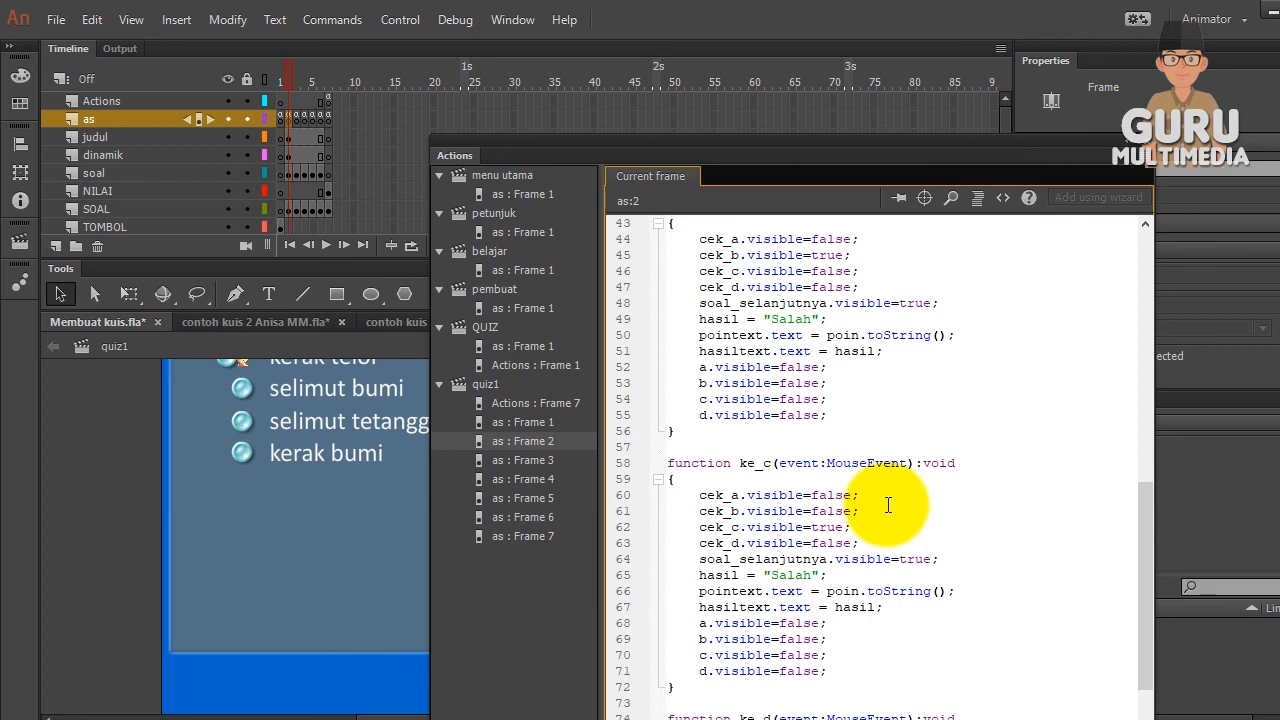
scroll(888, 505, "down", 2)
scroll(887, 506, "down", 2)
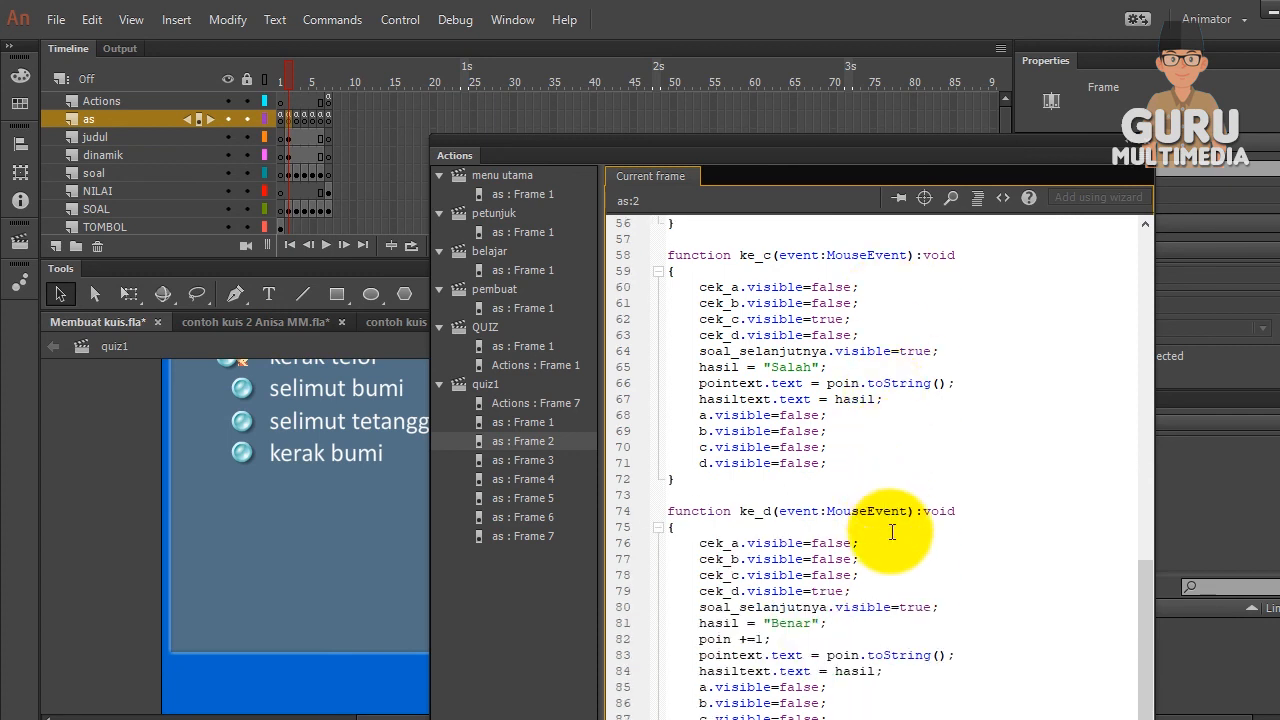
Examine the cek_a to cek_d visibility lines in ke_d, focusing on cek_d against the kerak bumi option
left_click_drag(471, 155, 494, 61)
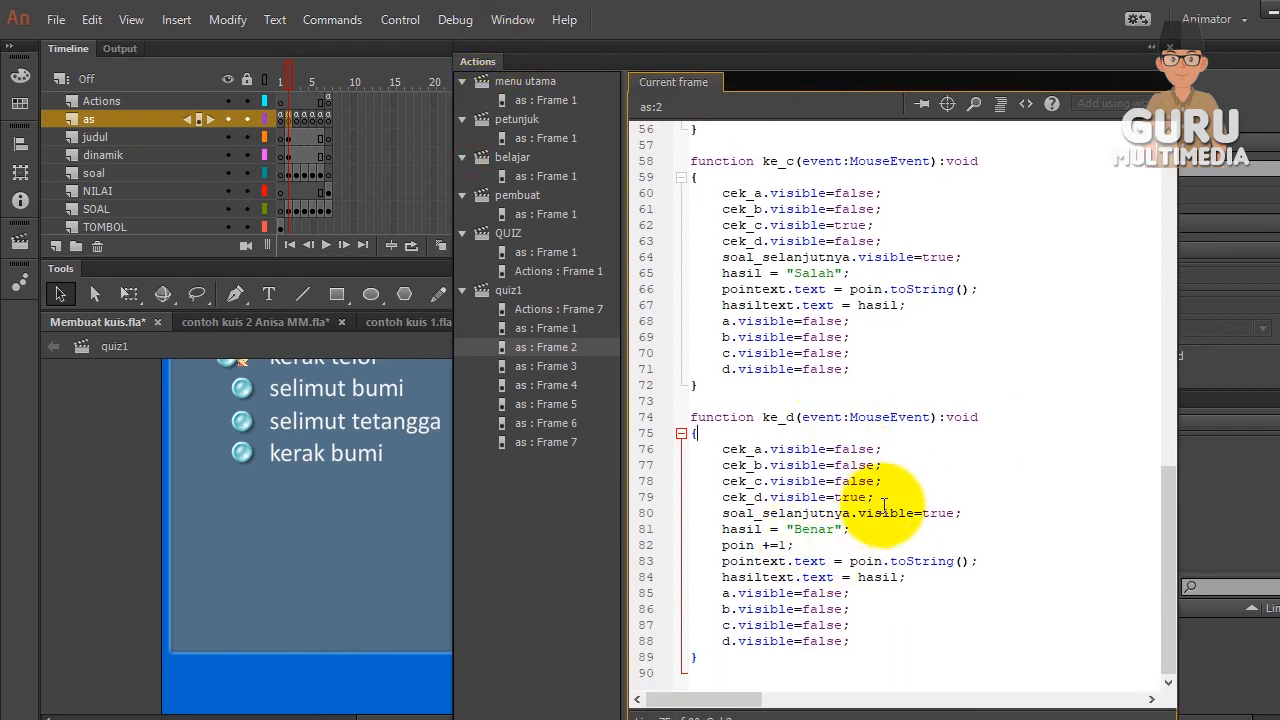
left_click_drag(876, 497, 722, 449)
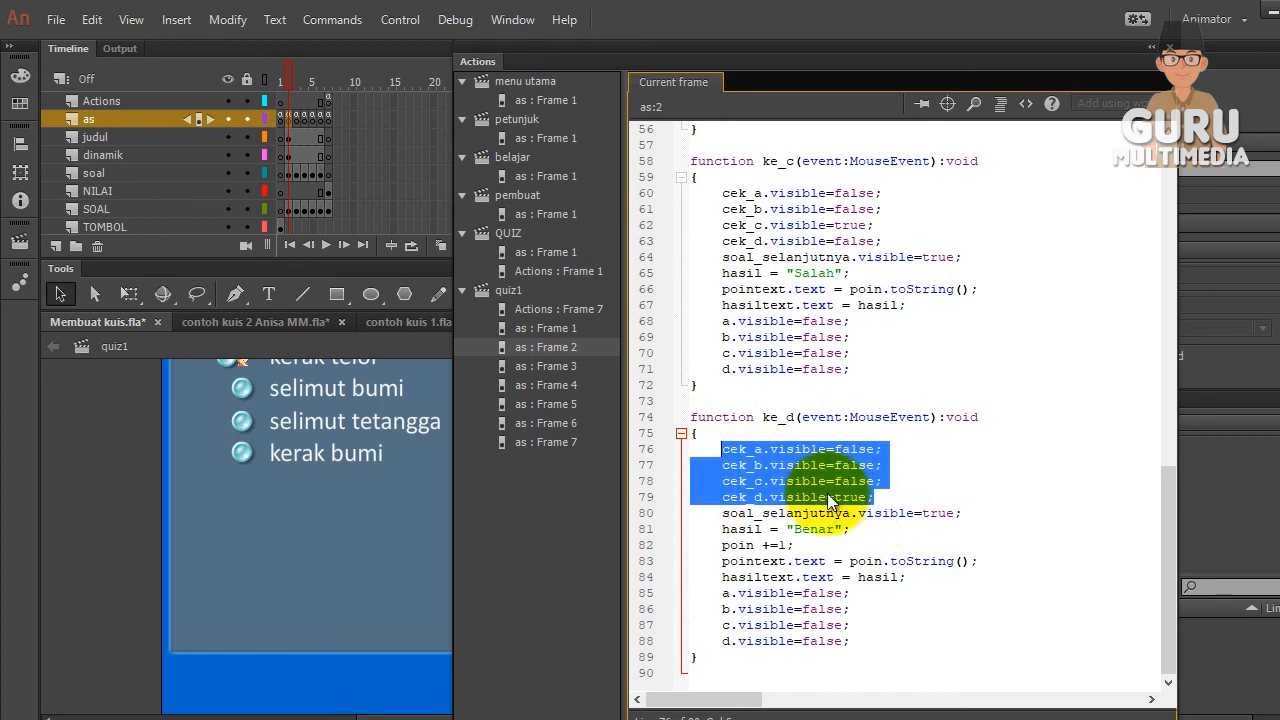
left_click_drag(884, 497, 723, 492)
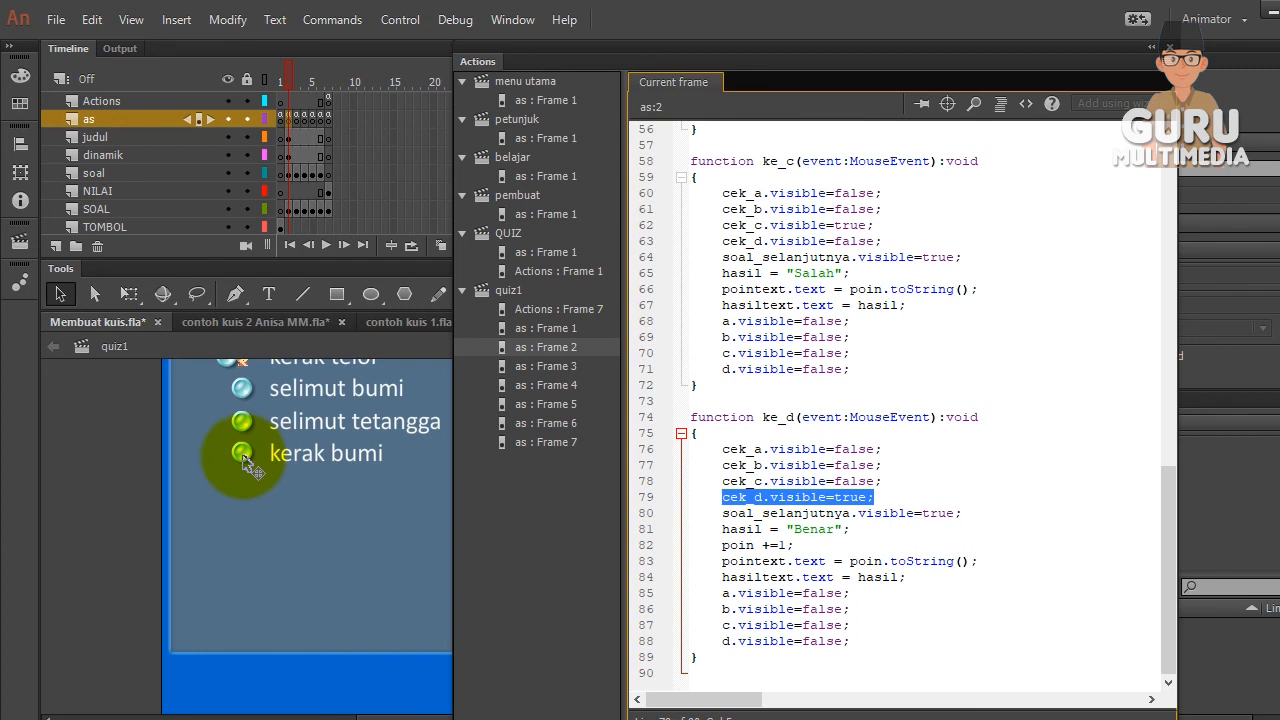
left_click(800, 497)
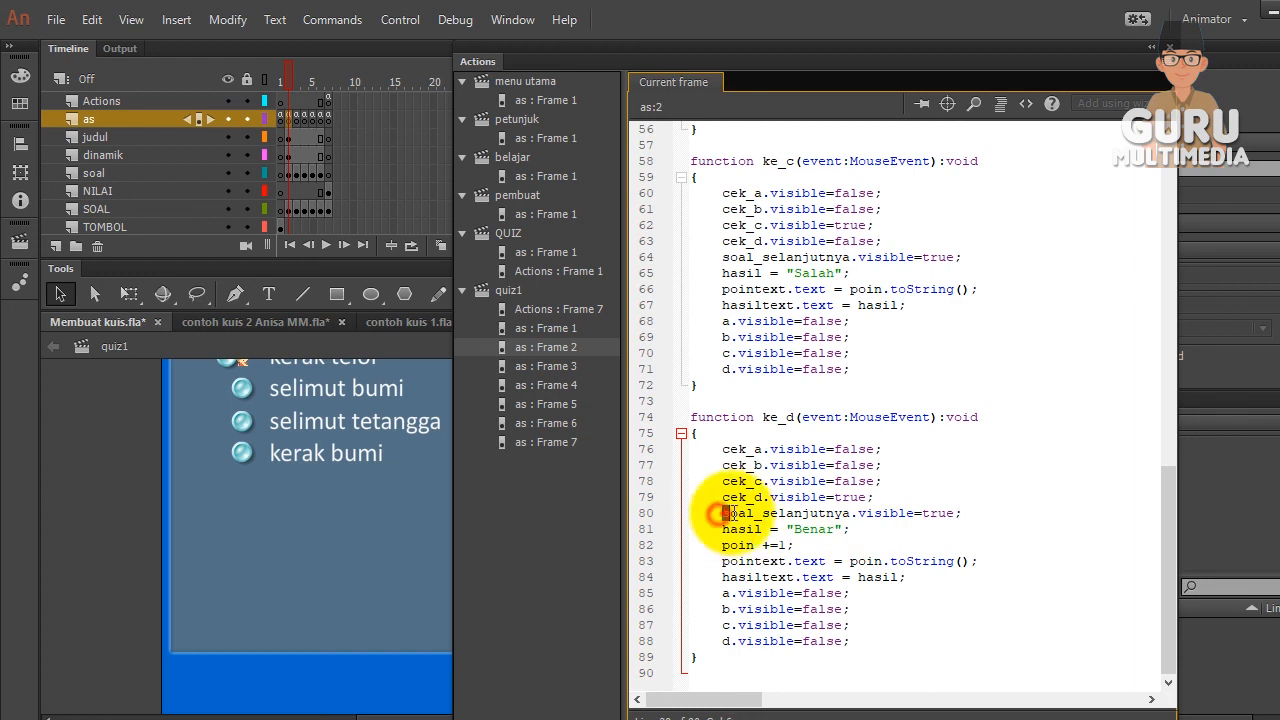
Examine ke_d's hasil = "Benar", poin +=1 and pointext.text lines, and uncover the POIN and HASIL fields to compare
left_click_drag(722, 529, 850, 529)
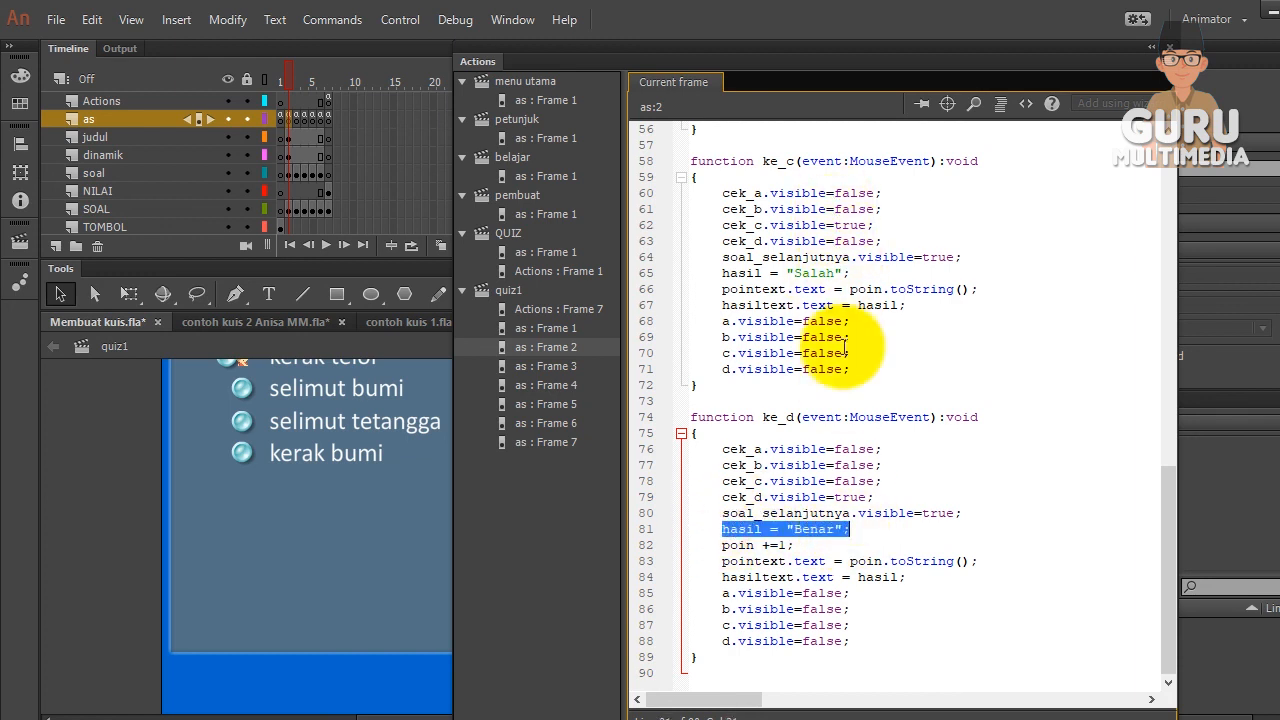
left_click_drag(800, 545, 712, 545)
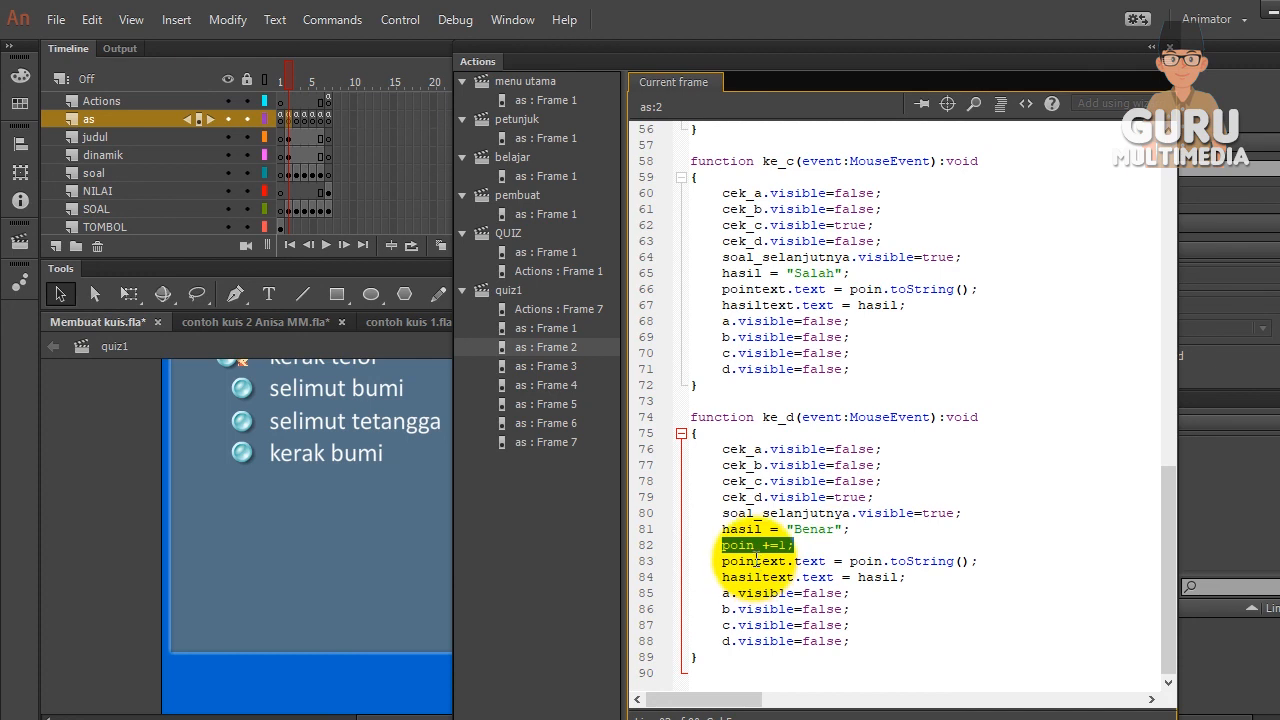
left_click(800, 548)
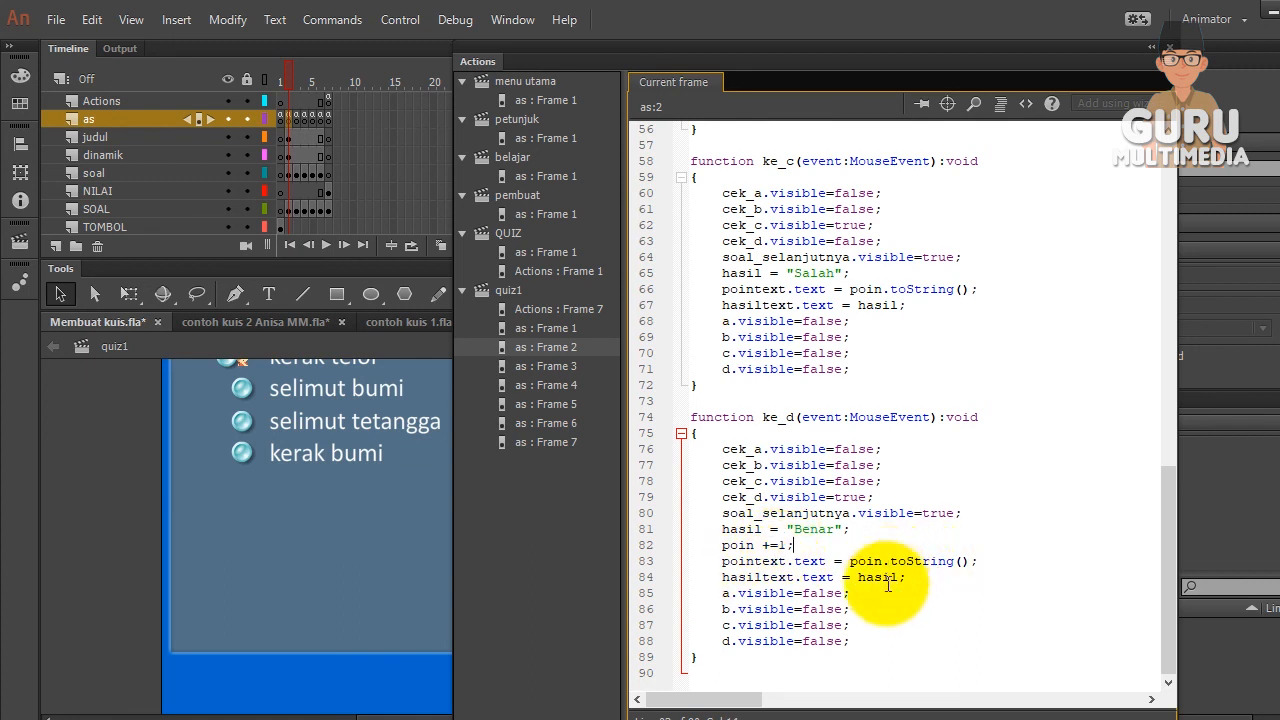
left_click_drag(843, 561, 938, 561)
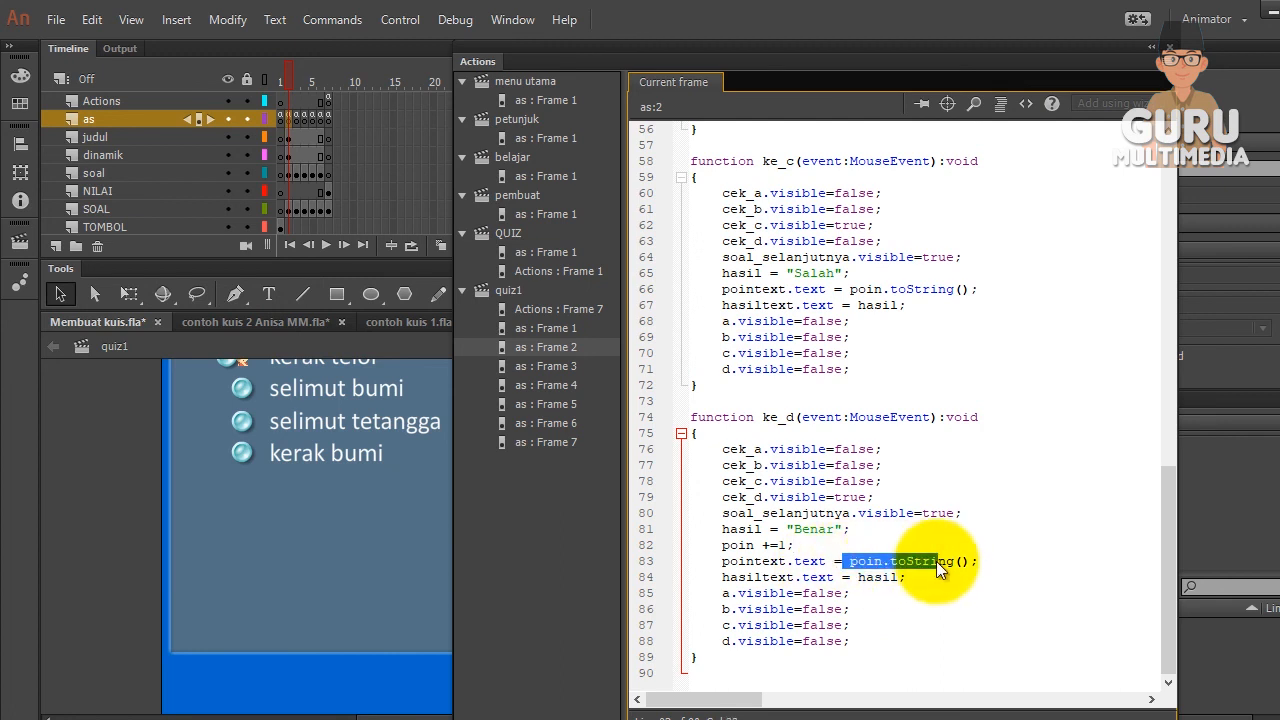
left_click_drag(476, 58, 120, 93)
scroll(984, 530, "up", 3)
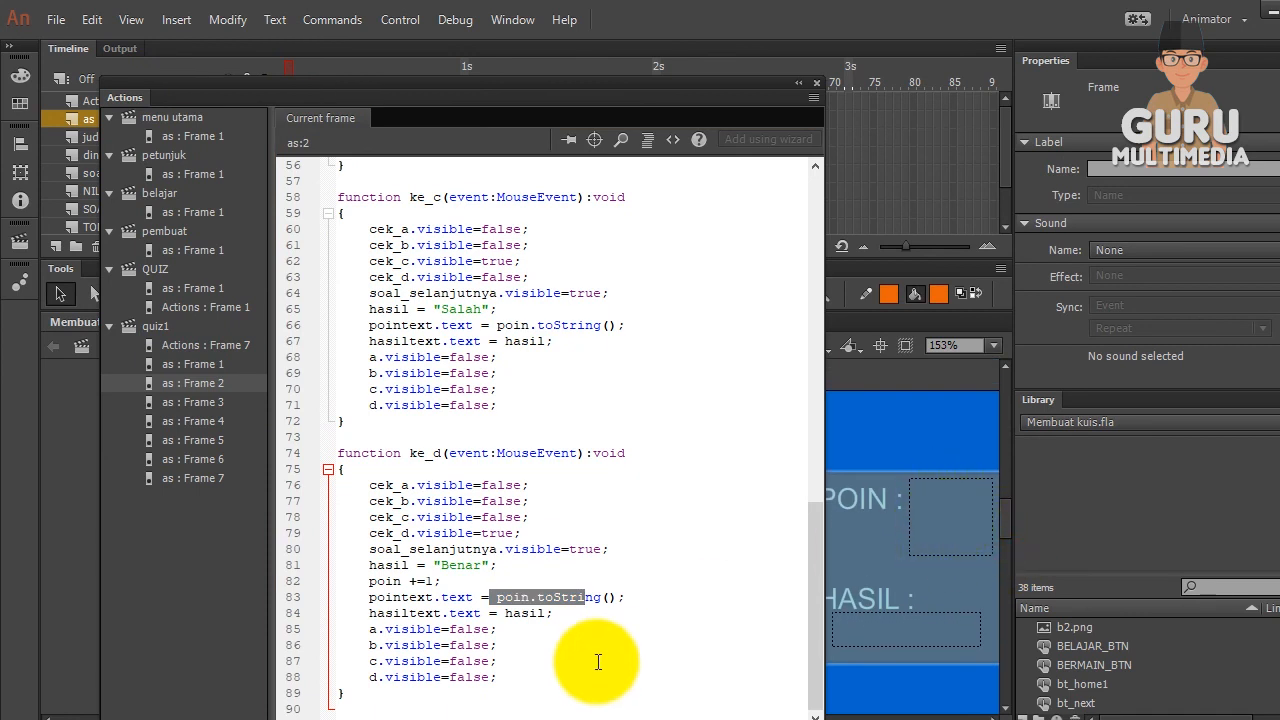
Compare the a to d visibility lines at the end of ke_d with the answer buttons, then return to the script's beginning
left_click_drag(497, 678, 369, 629)
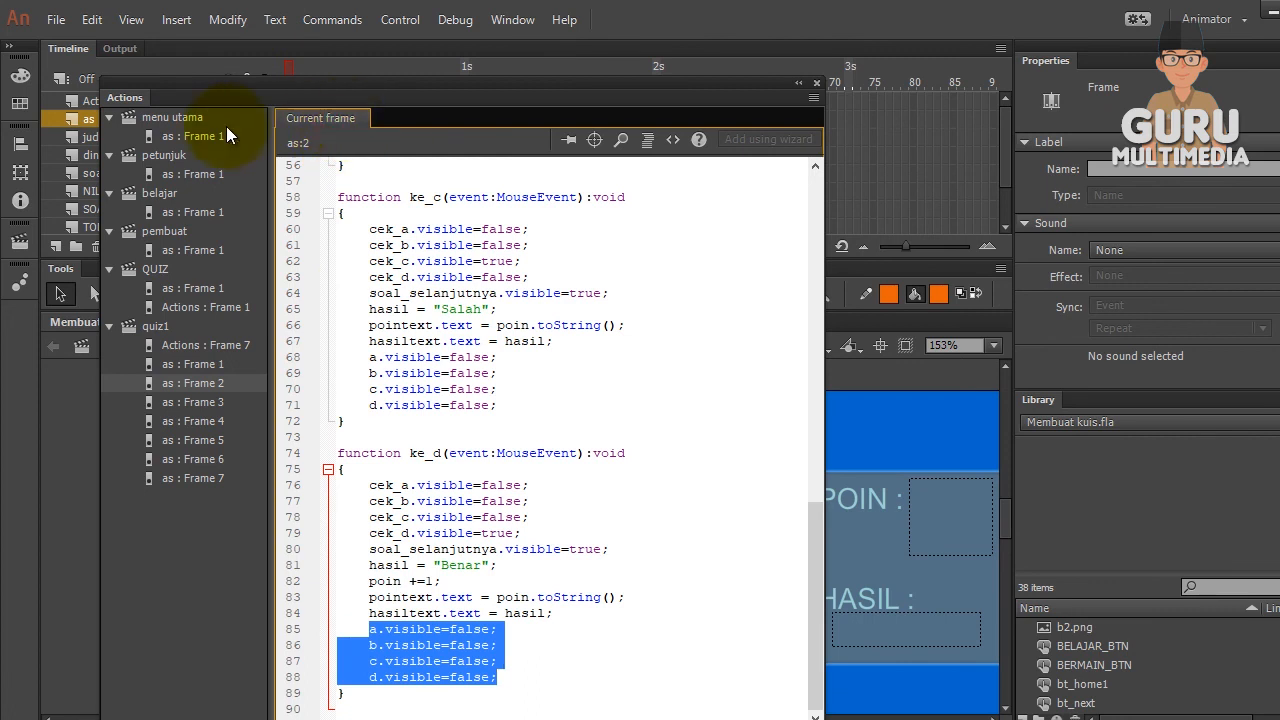
left_click_drag(128, 93, 577, 82)
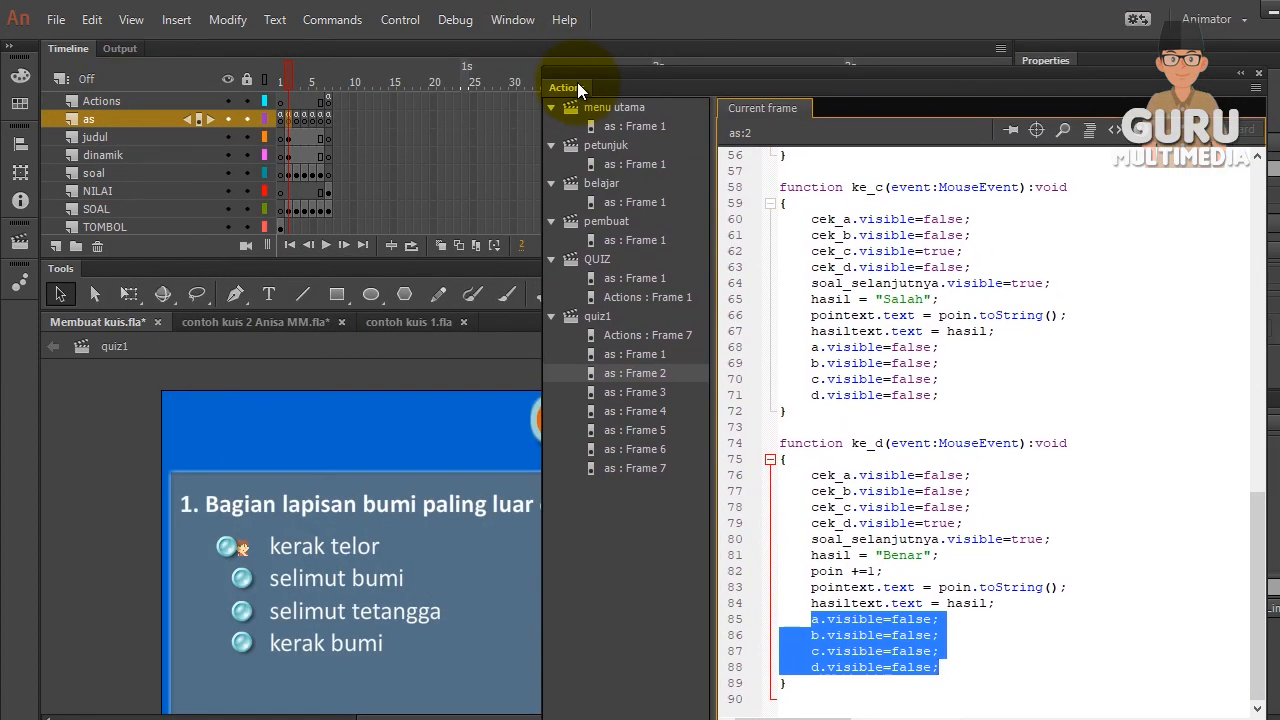
left_click(1037, 622)
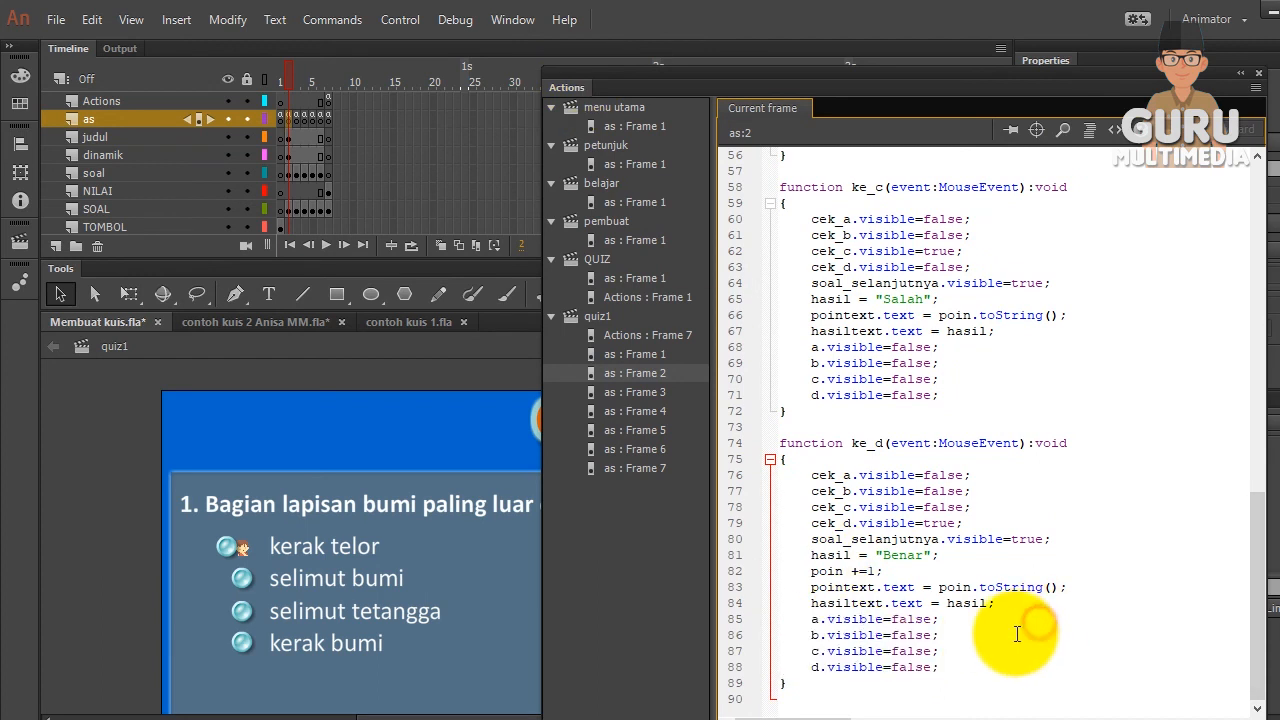
scroll(1017, 634, "up", 18)
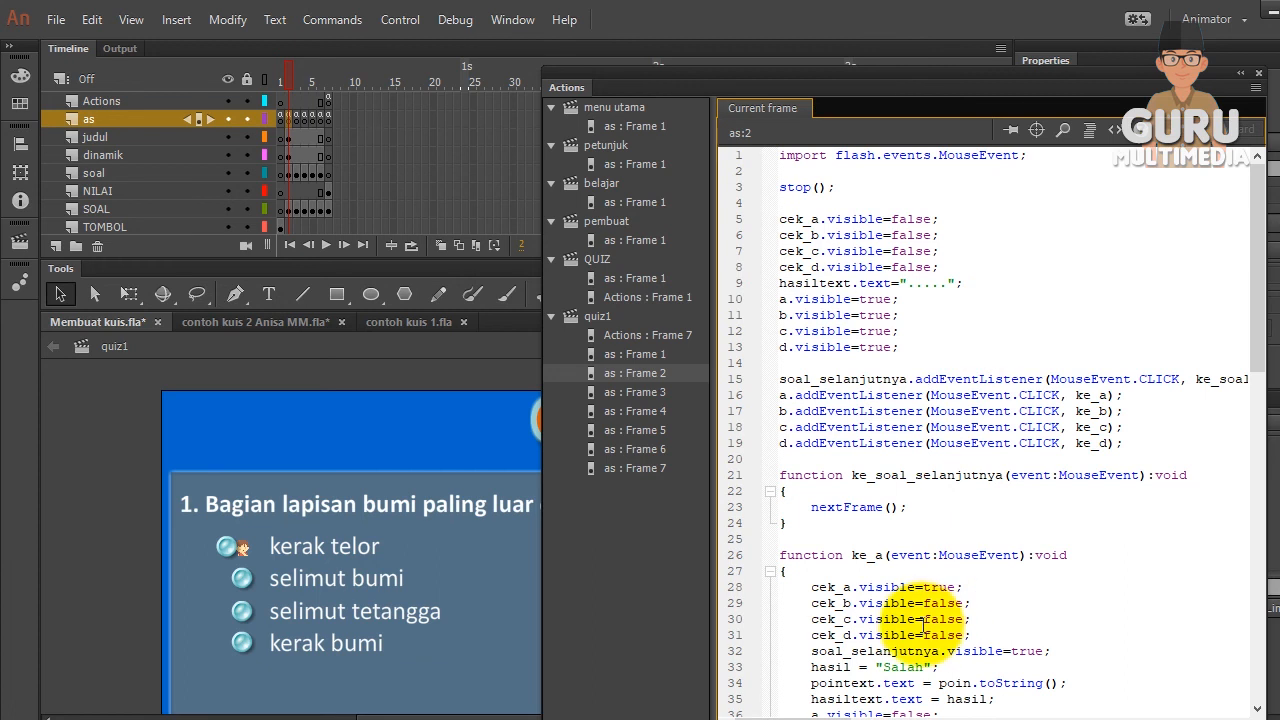
Collapse the script window and look through quiz1's result frame 7 and the question frames up to question 5
left_click_drag(575, 88, 575, 72)
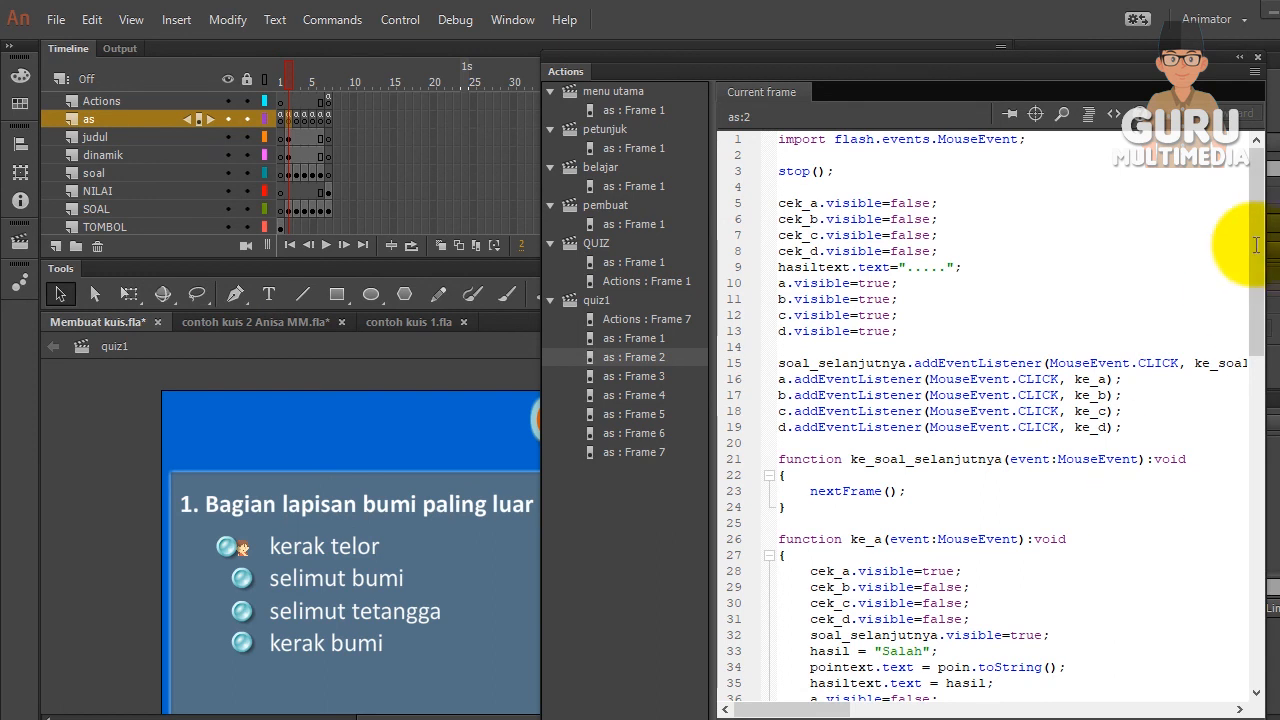
double_click(561, 74)
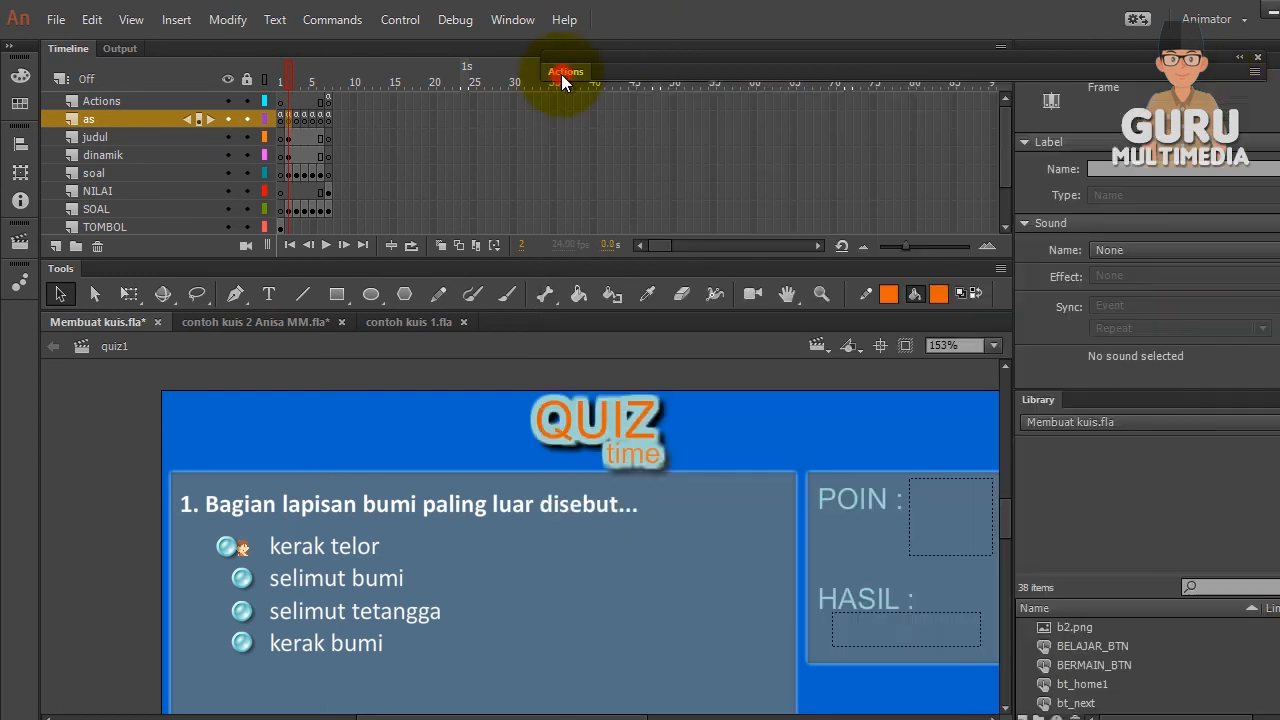
left_click(326, 102)
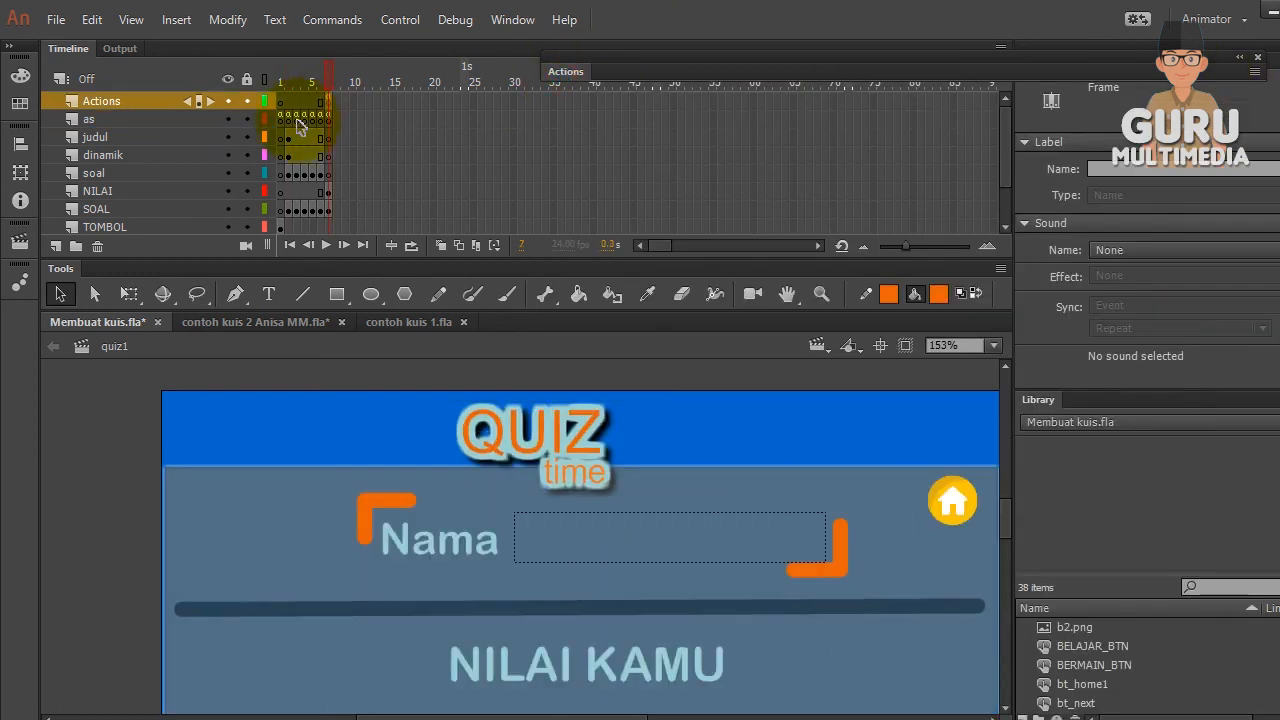
left_click(298, 119)
left_click(306, 119)
left_click(314, 119)
left_click(321, 119)
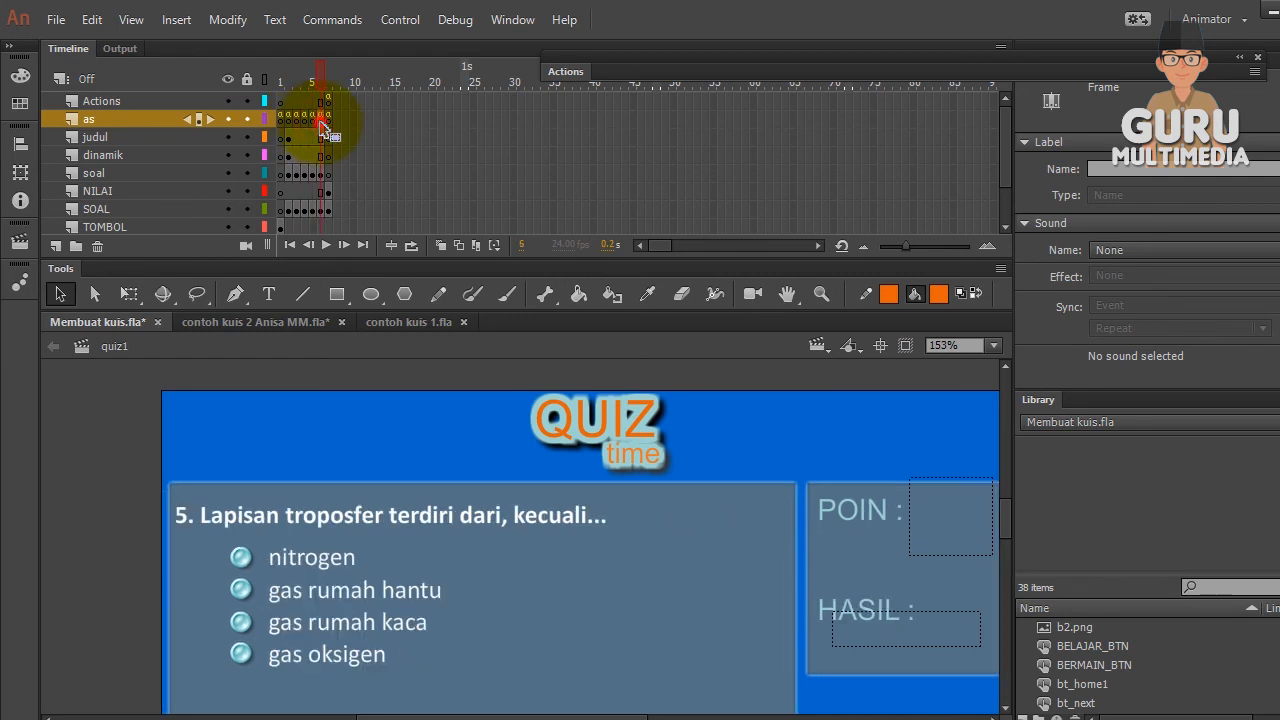
scroll(354, 436, "up", 2)
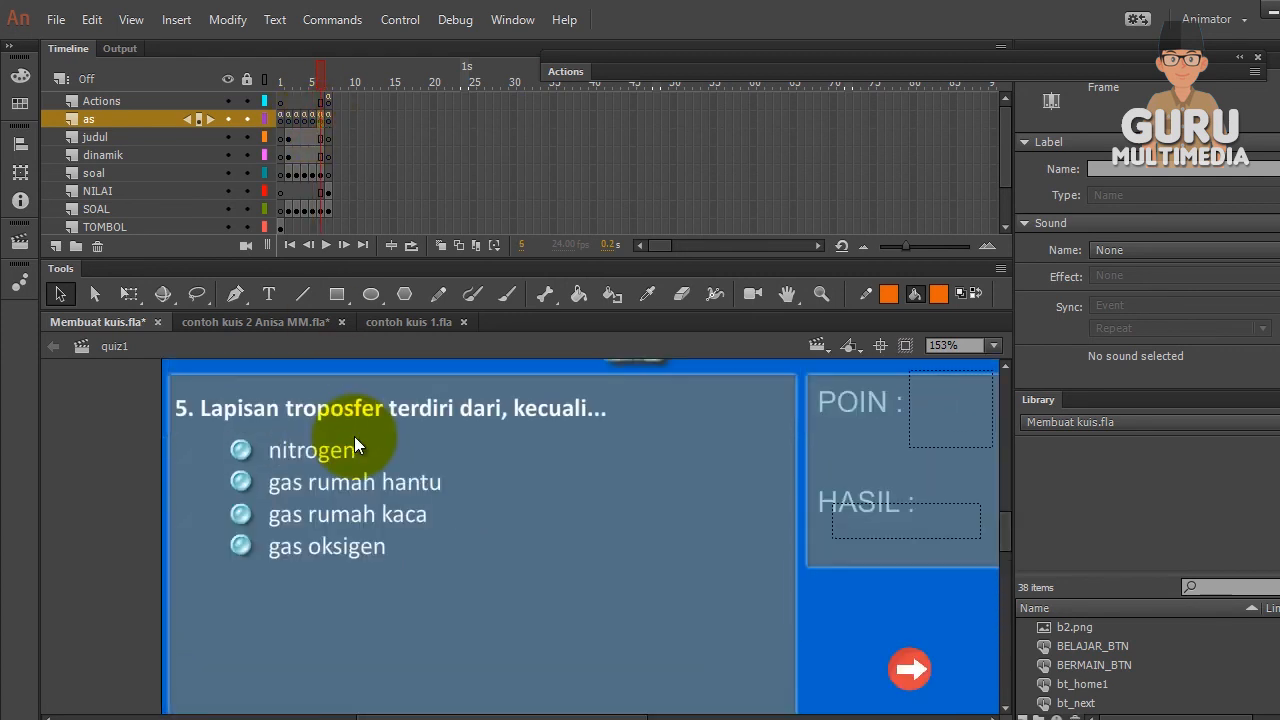
Reopen the script of the as layer's frame 2 and review the whole body of the ke_d function
left_click(289, 119)
left_click(580, 70)
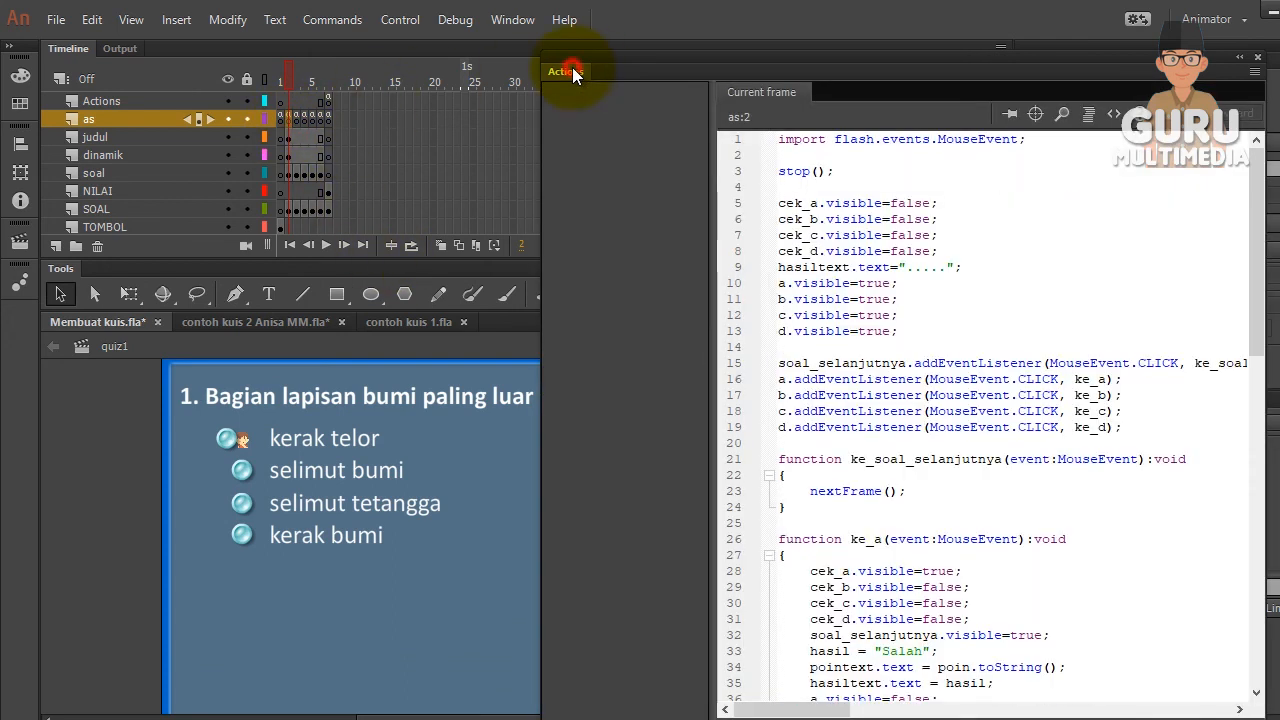
scroll(840, 560, "down", 5)
scroll(848, 580, "down", 13)
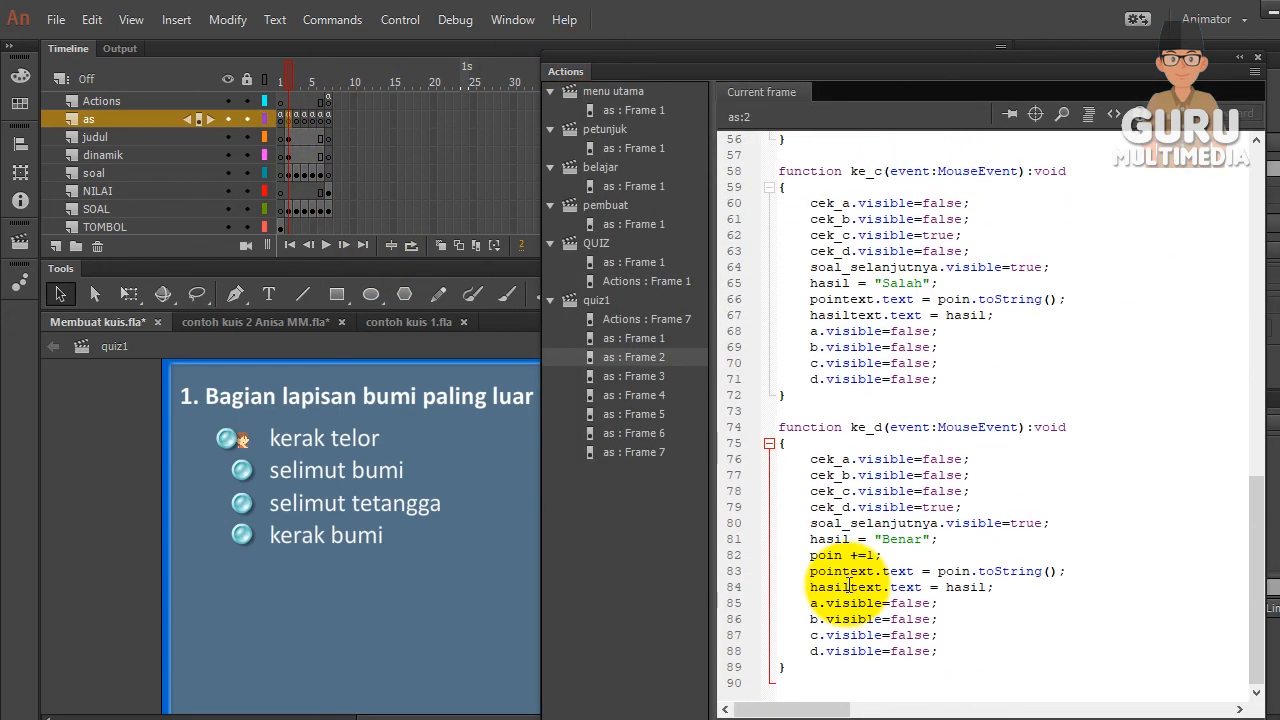
left_click_drag(963, 654, 784, 445)
left_click(901, 535)
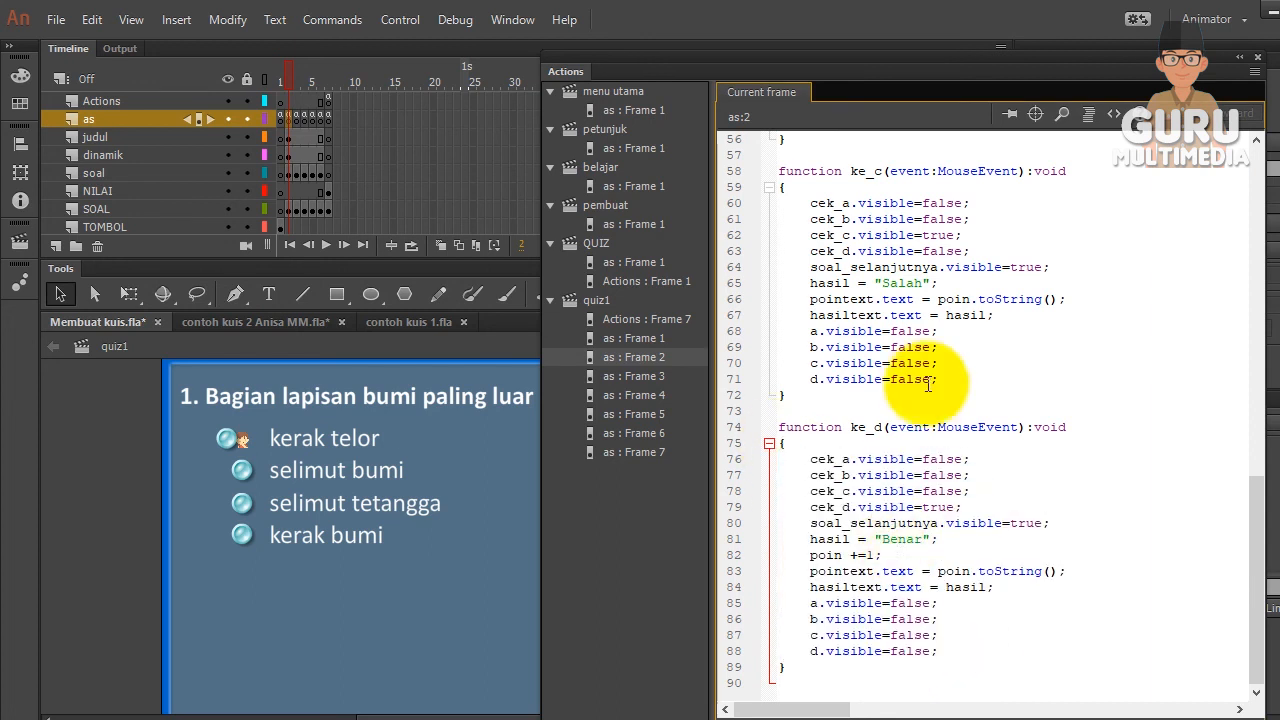
Compare the hasil = "Salah" line in ke_c with the poin +=1 line in ke_d
left_click(900, 283)
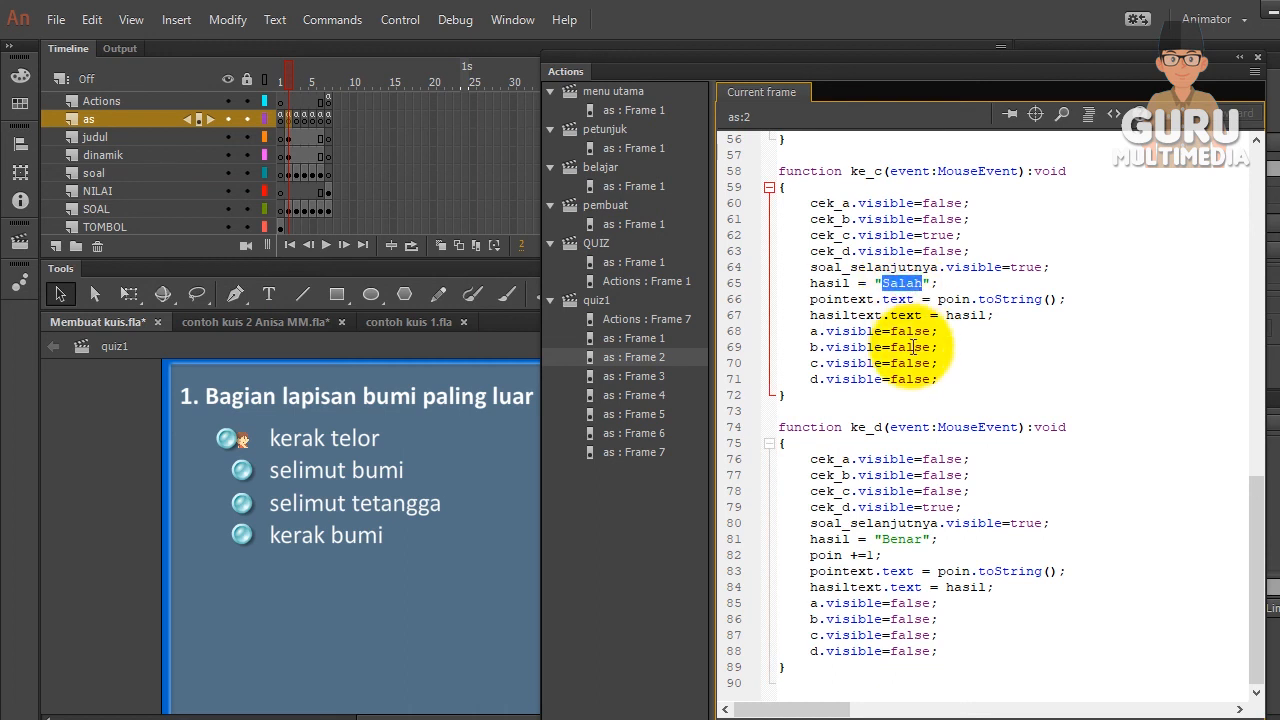
left_click_drag(884, 555, 812, 558)
left_click(883, 286)
left_click(945, 287)
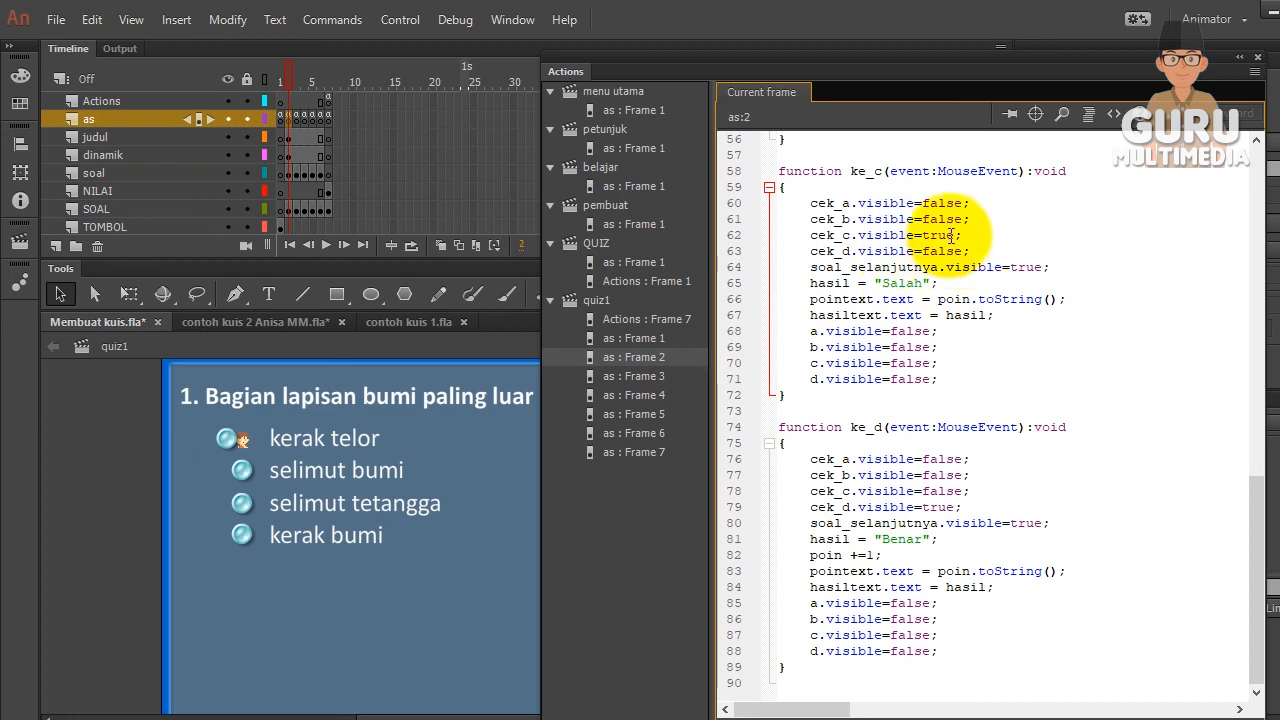
Examine the cek_c visibility value and the a to d visibility lines in the ke_c function
left_click_drag(967, 236, 929, 237)
left_click(938, 378)
left_click_drag(940, 379, 818, 331)
scroll(940, 634, "up", 3)
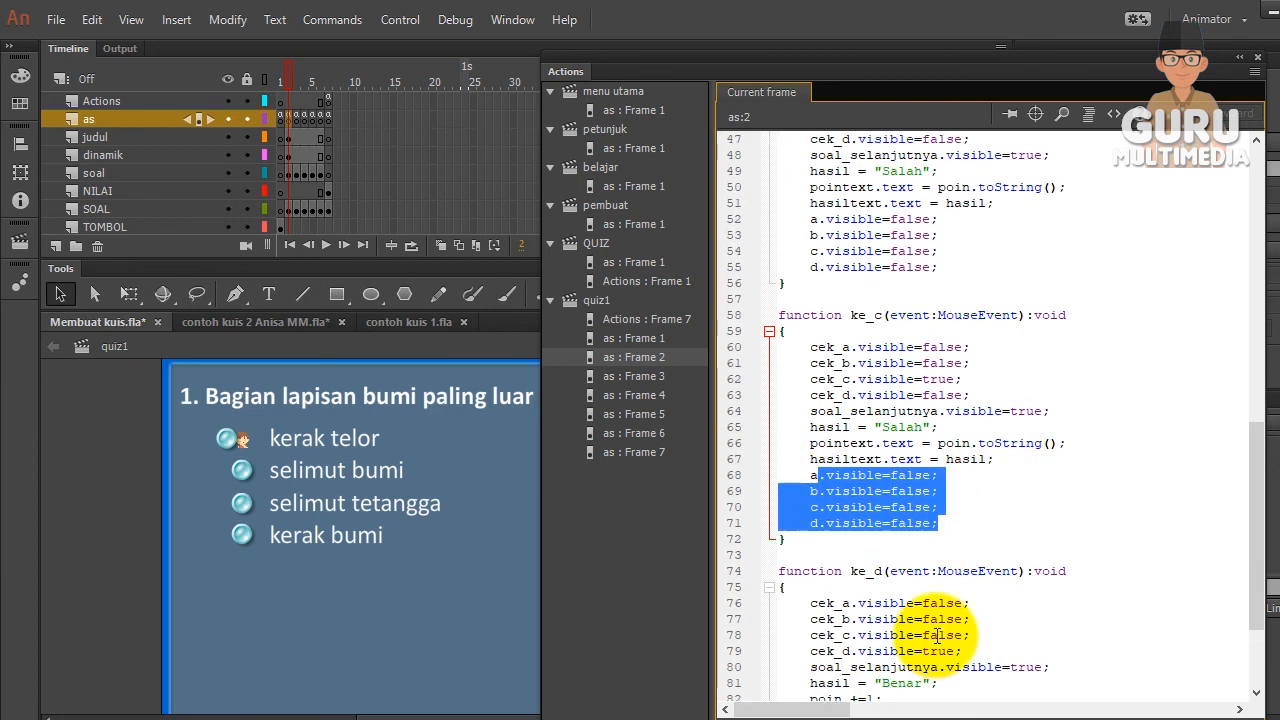
scroll(938, 634, "down", 2)
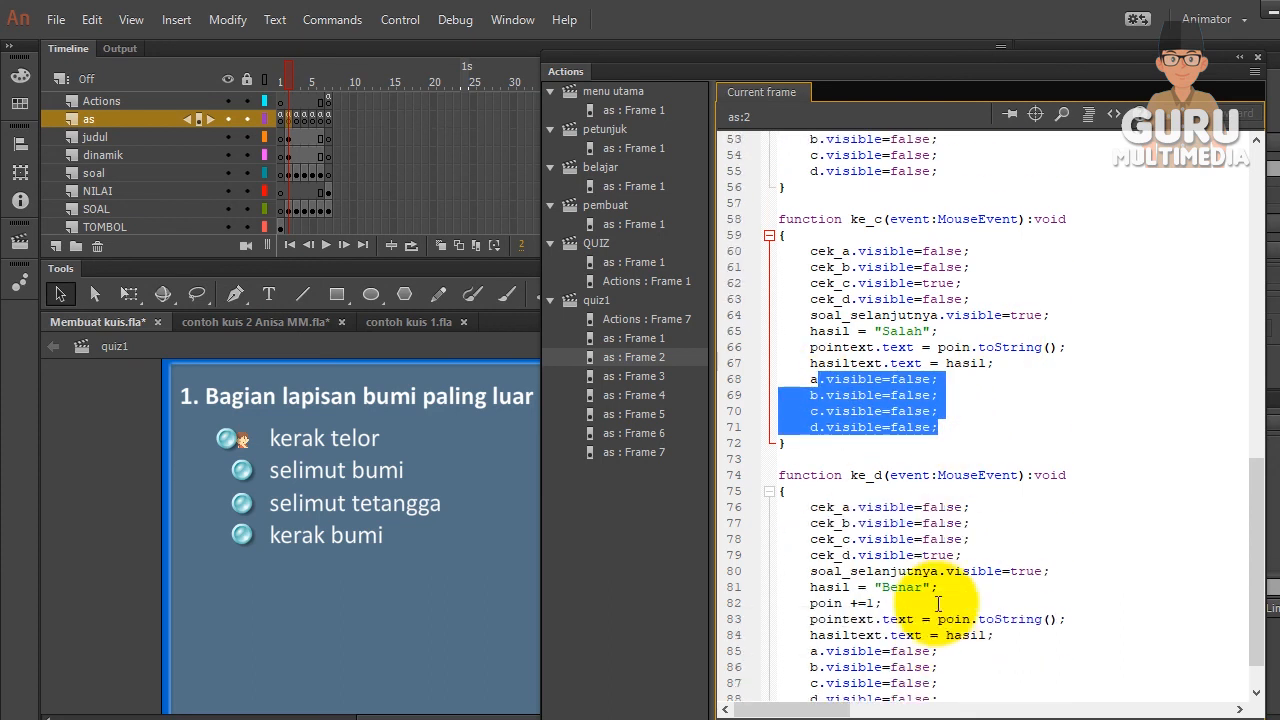
Show the Actions layer's frame 7 script and examine the bthome instance name in its listener line beside the home button
left_click(329, 118)
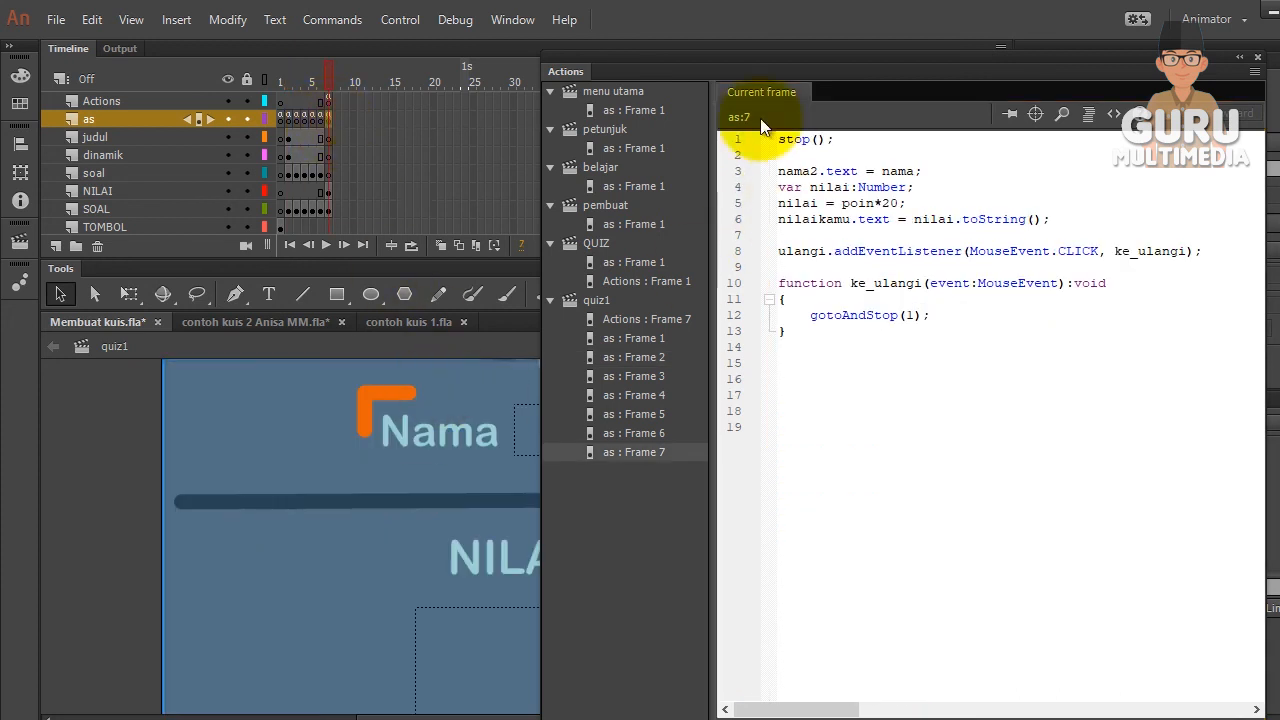
left_click(330, 102)
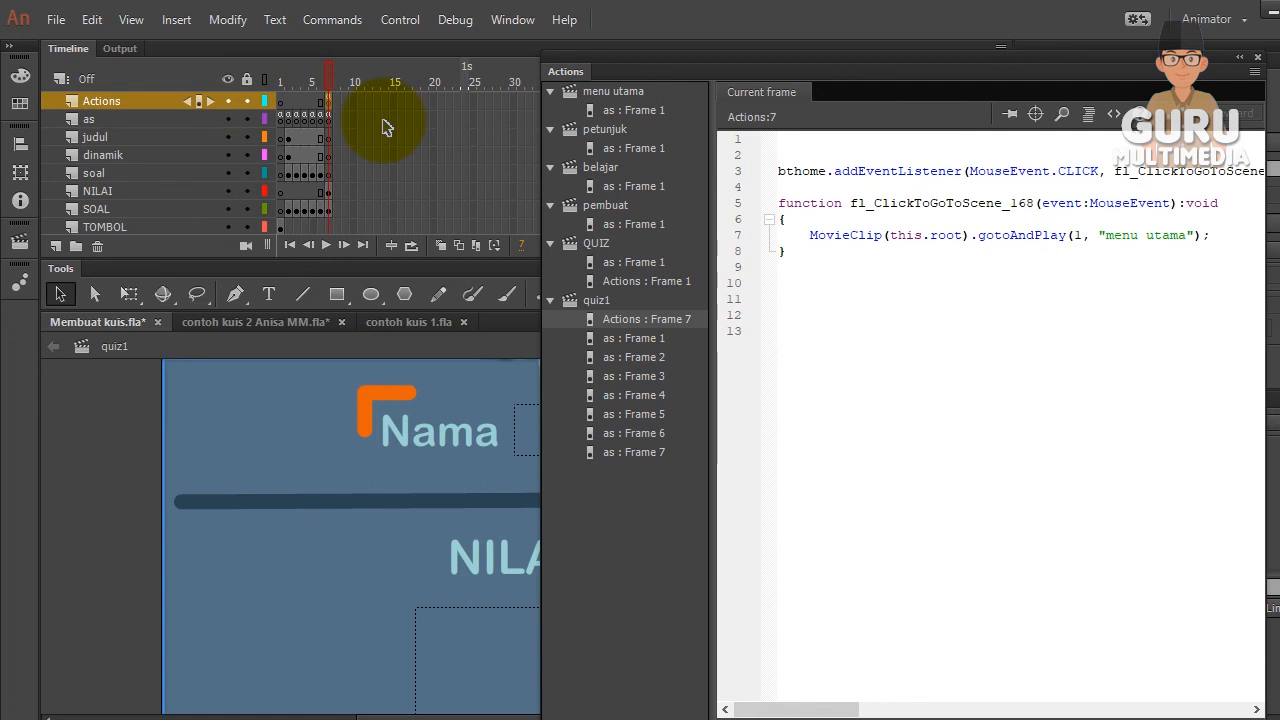
left_click_drag(554, 71, 440, 491)
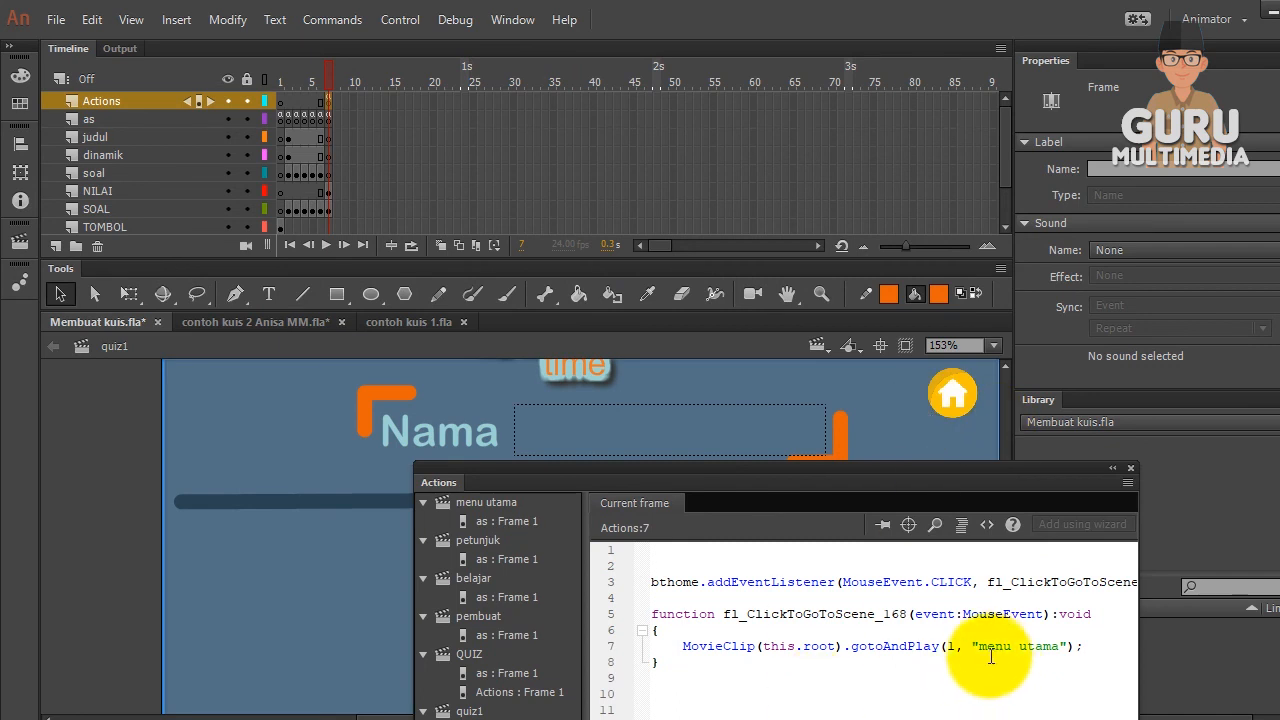
left_click_drag(651, 582, 692, 582)
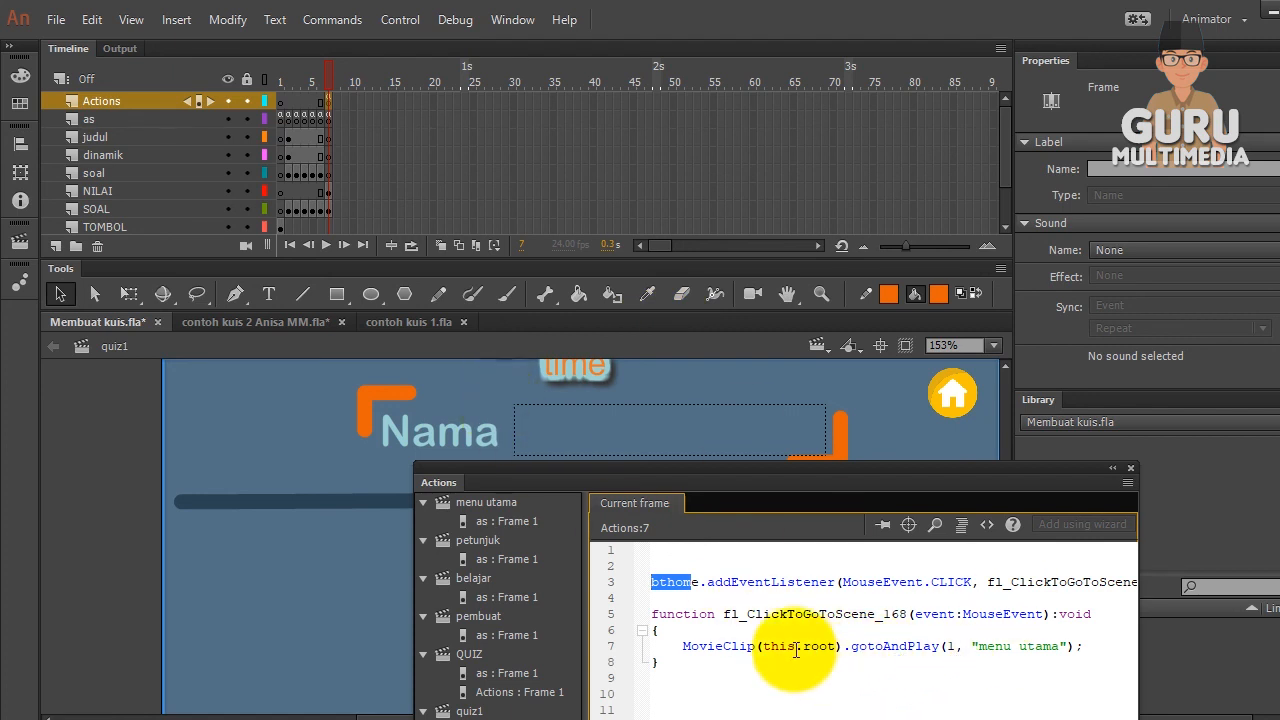
Examine the gotoAndPlay line in the Actions layer's frame 7 script and the stop line in the as layer's frame 7 script
left_click_drag(680, 648, 852, 646)
left_click(907, 647)
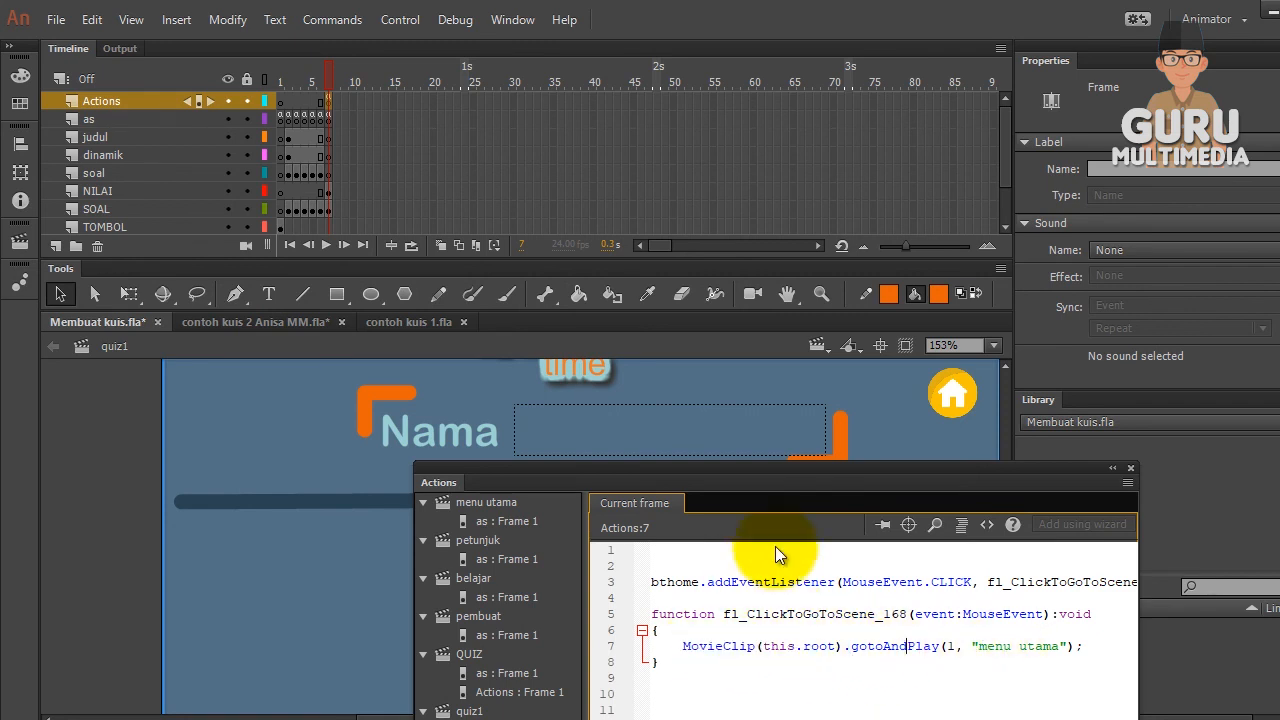
left_click_drag(436, 480, 585, 157)
left_click(329, 120)
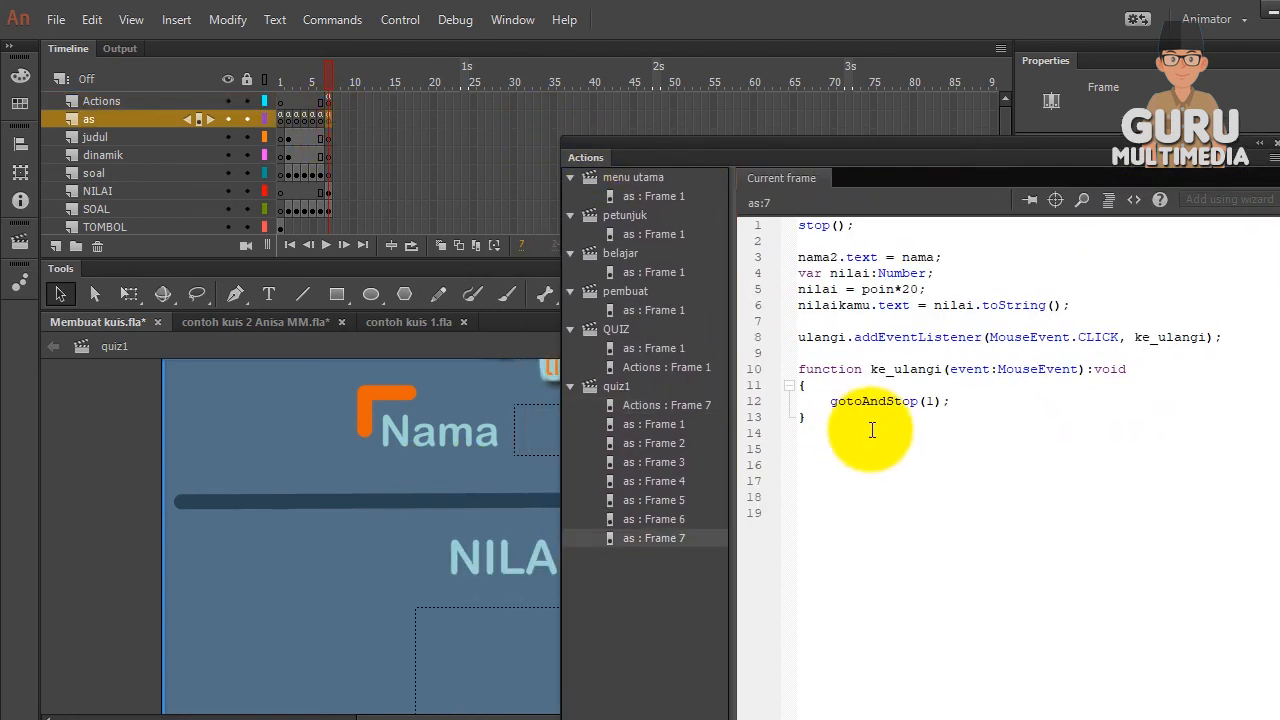
left_click_drag(875, 226, 800, 226)
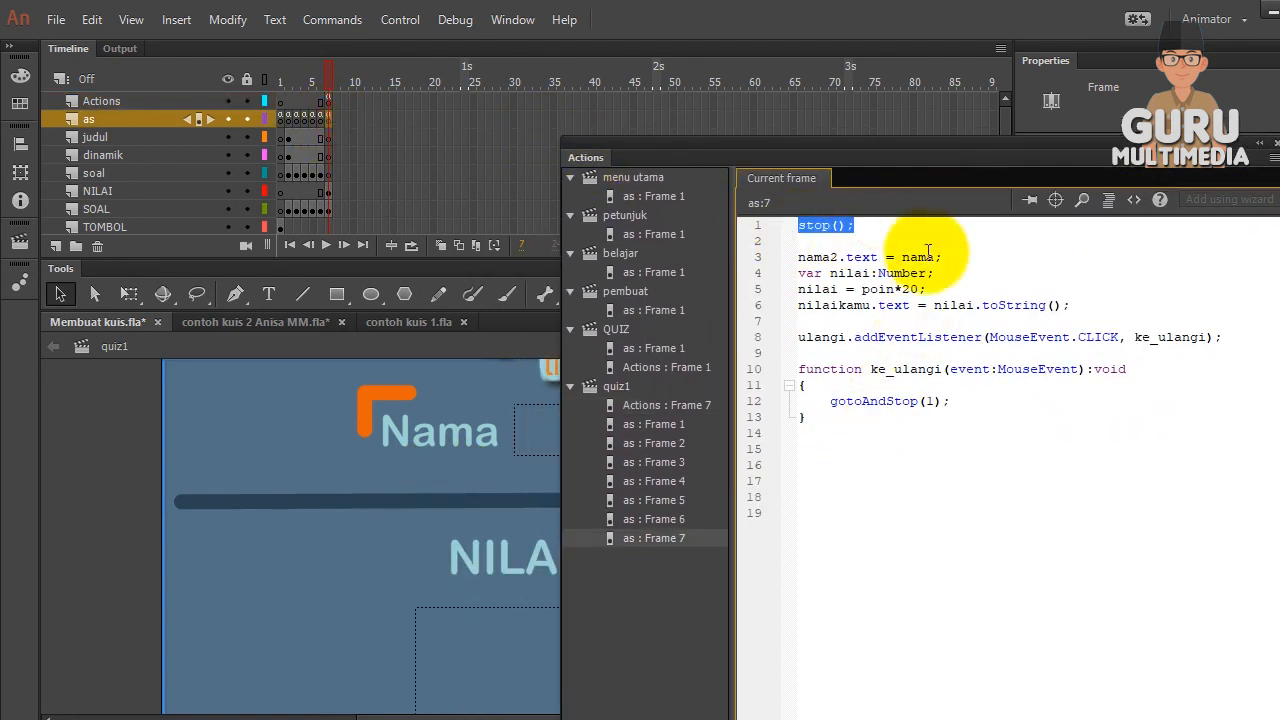
Show the whole result screen beside the script and compare the Nama text field's instance name with the as layer's frame 7 script
left_click_drag(585, 157, 934, 209)
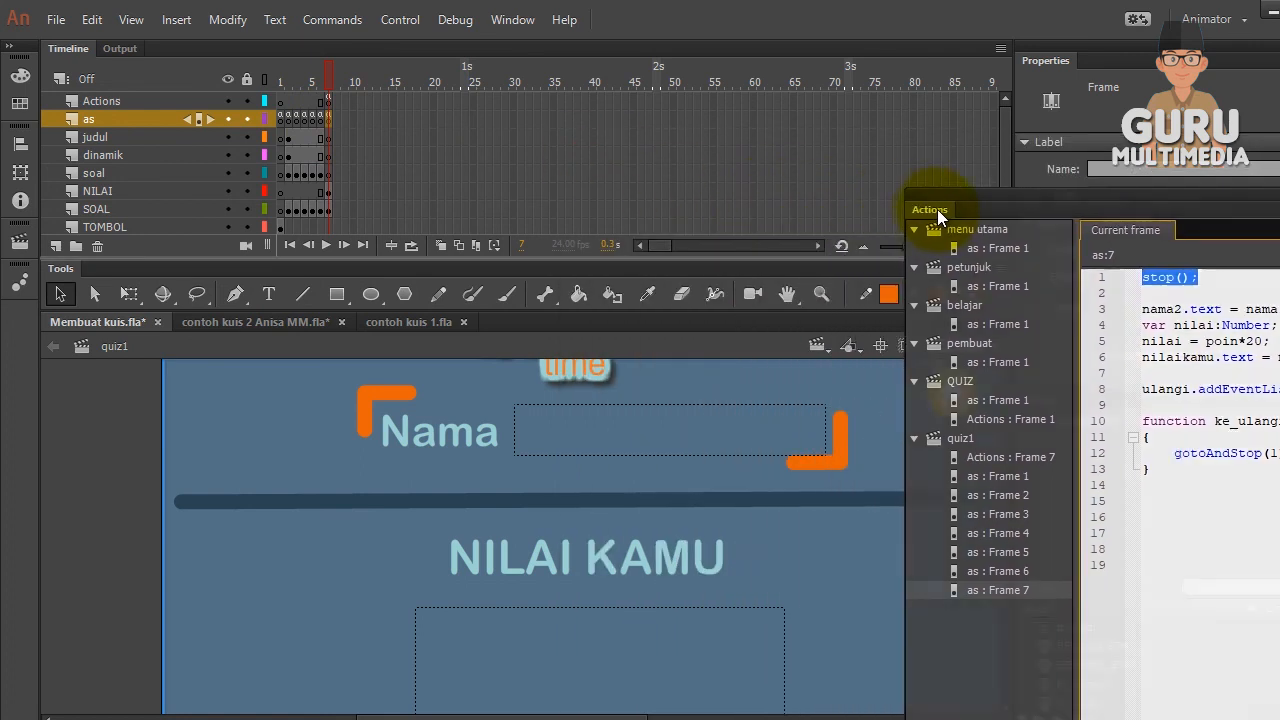
left_click(88, 480)
scroll(107, 492, "down", 4)
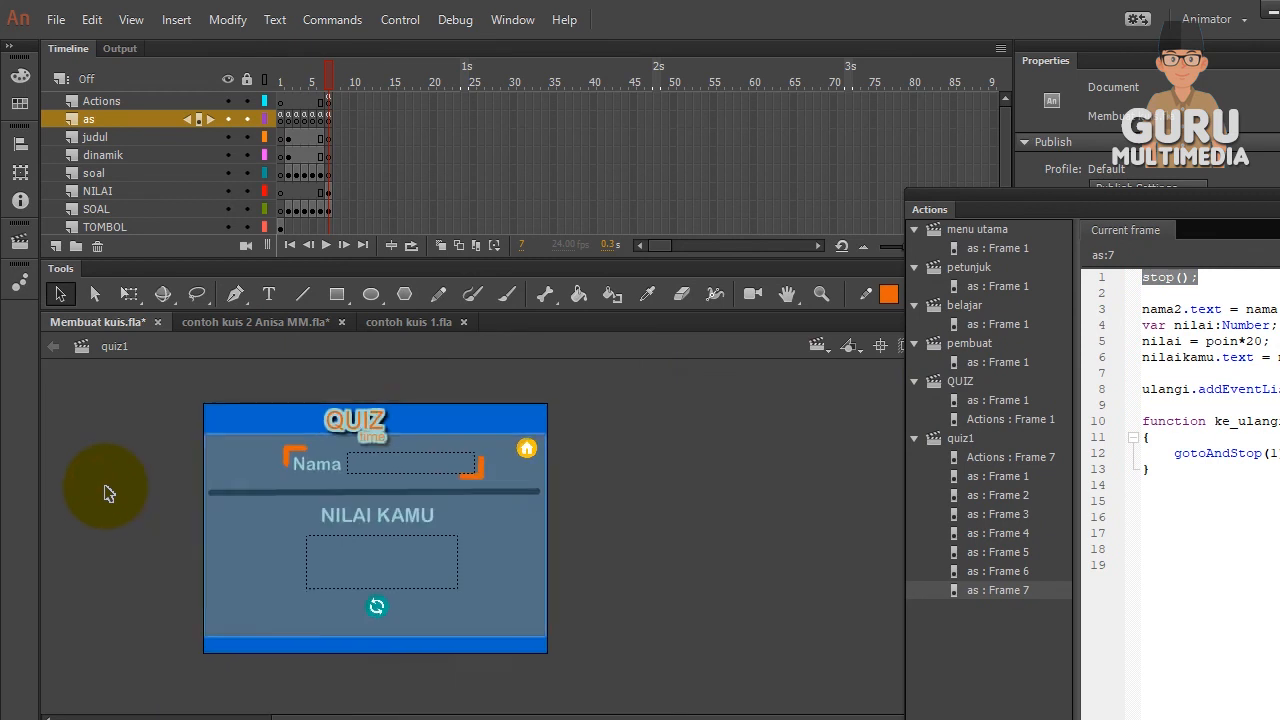
scroll(107, 492, "up", 2)
scroll(107, 492, "down", 1)
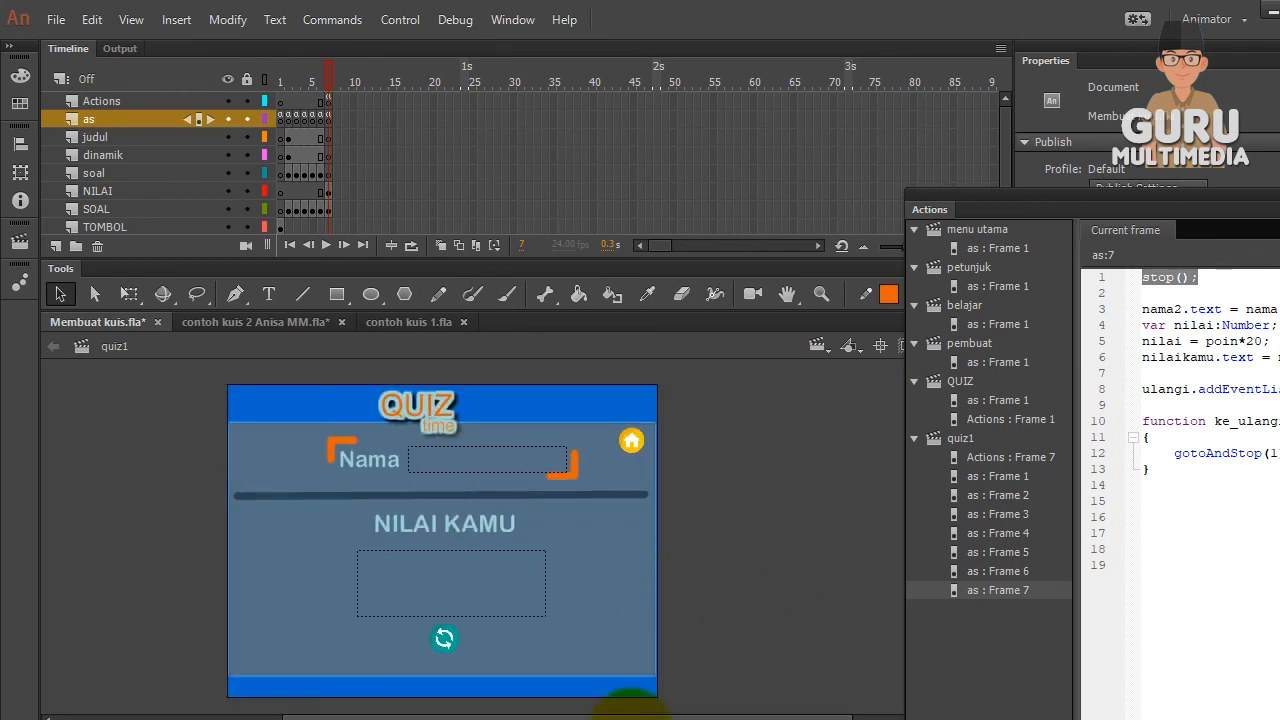
left_click_drag(619, 713, 706, 714)
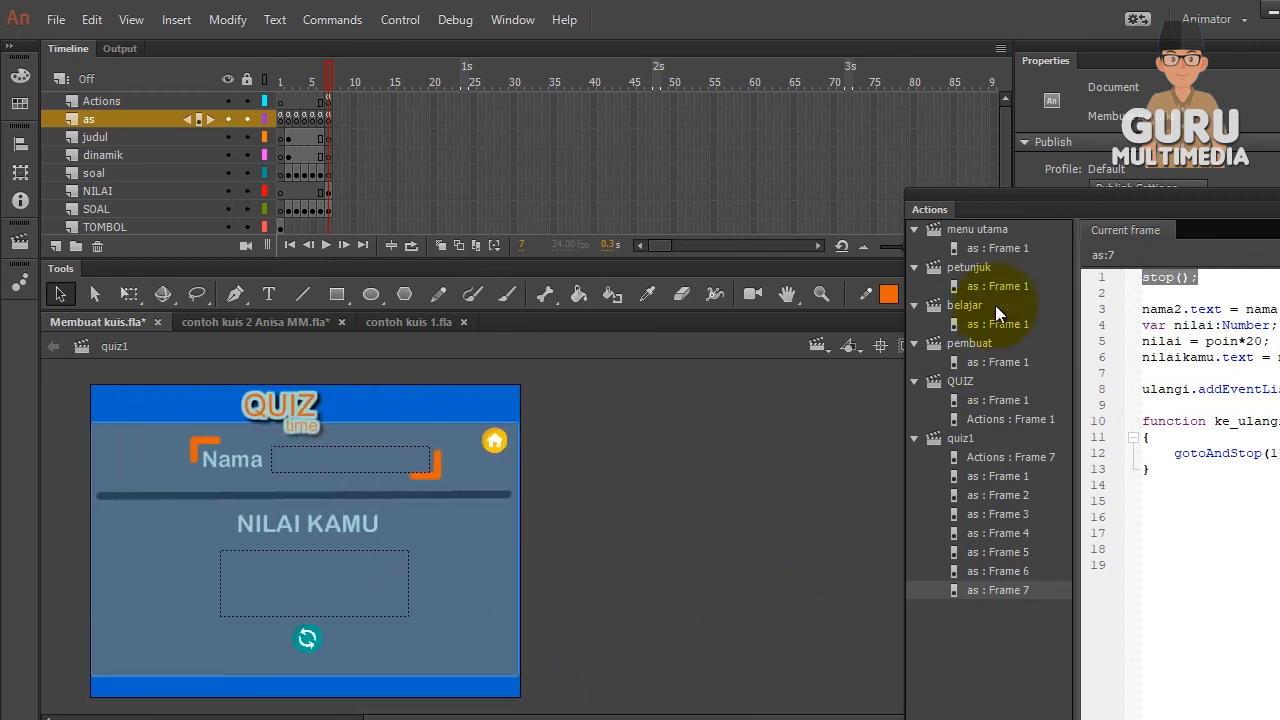
left_click_drag(941, 223, 602, 377)
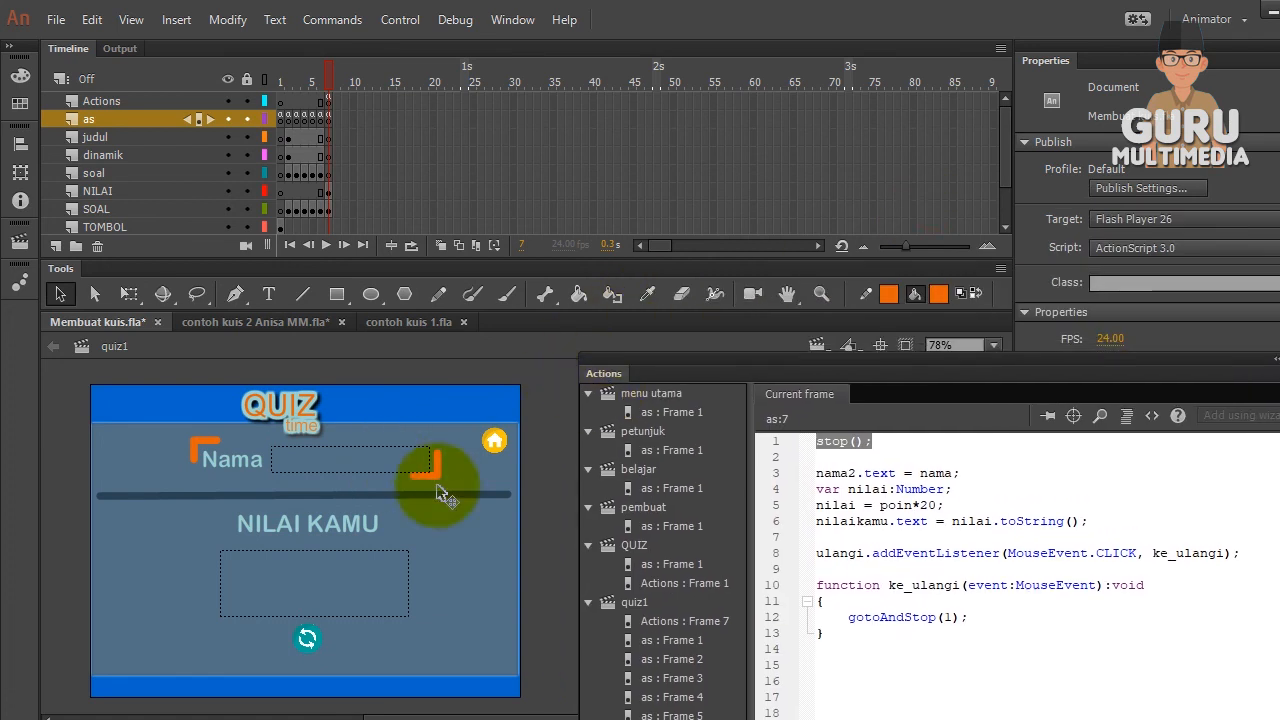
left_click(400, 470)
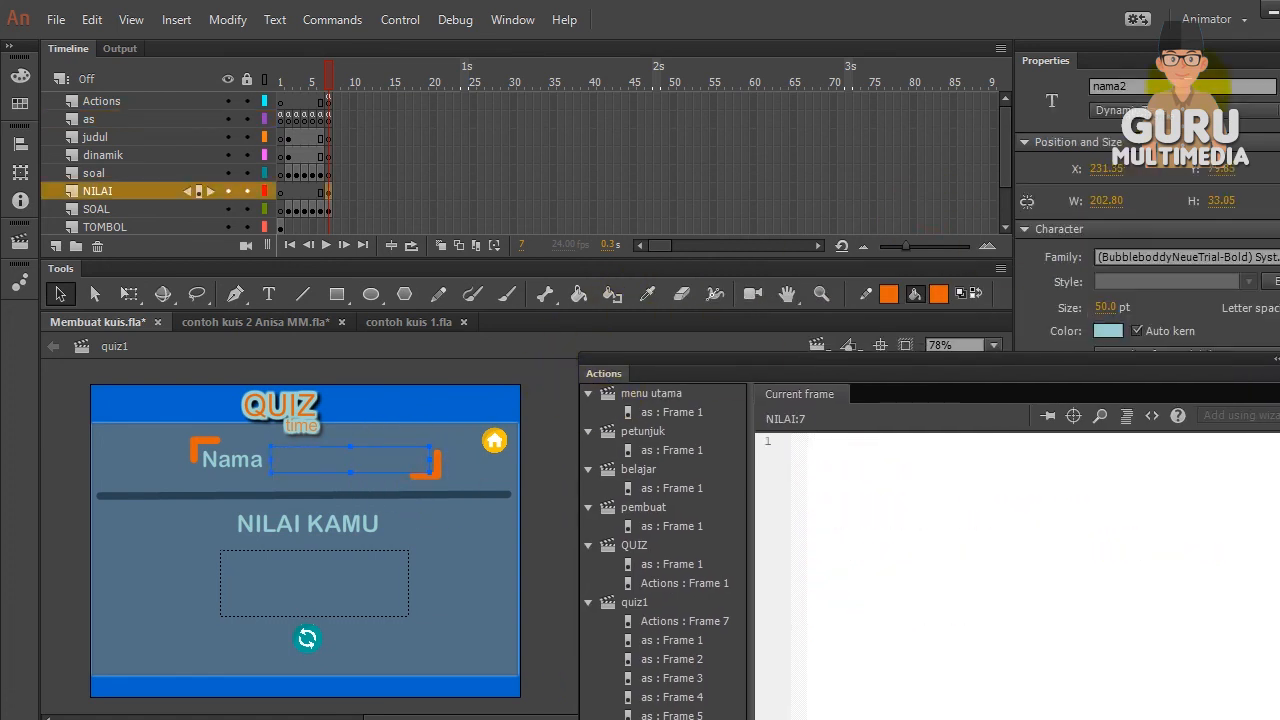
double_click(1105, 87)
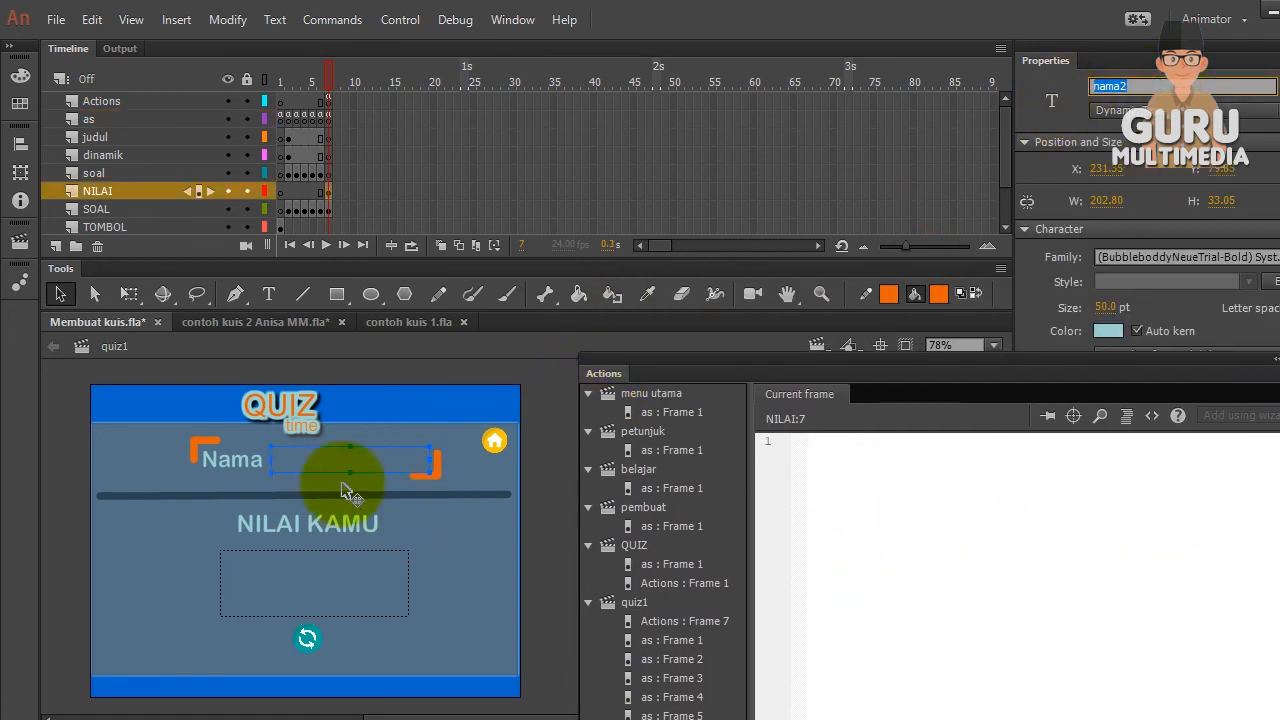
left_click(329, 118)
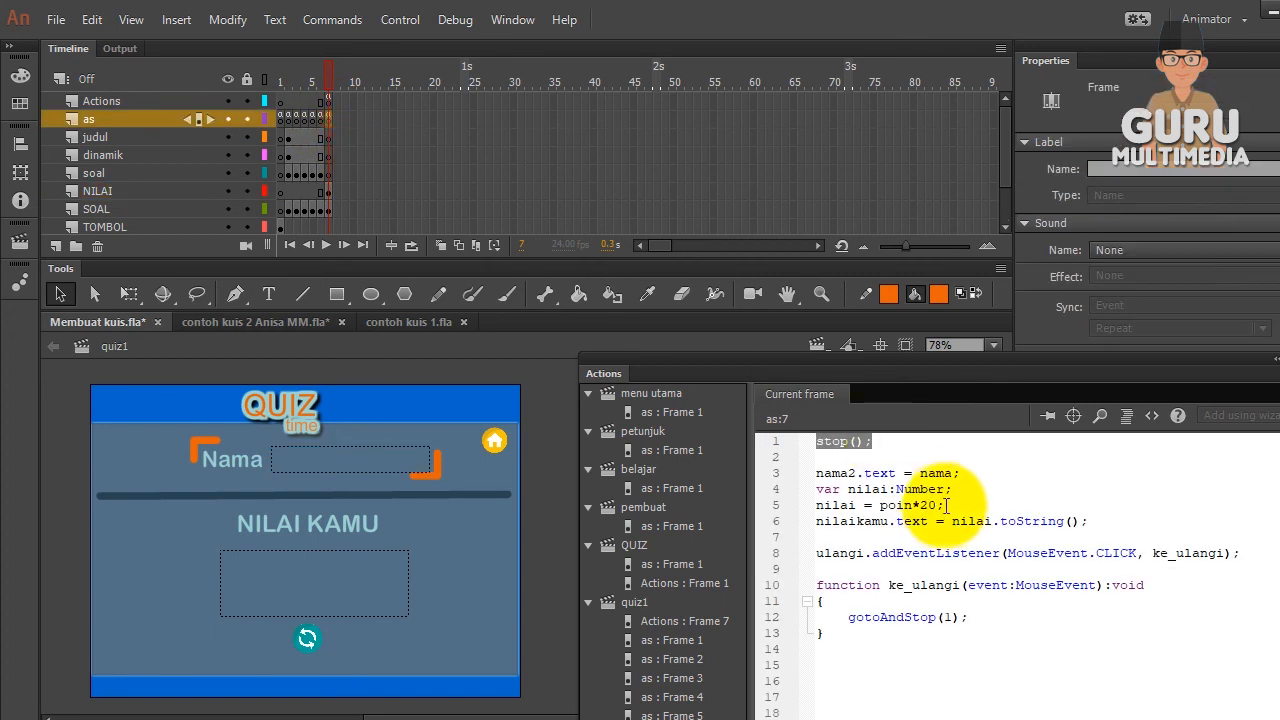
Examine the nama value, the var nilai:Number declaration and the *20 multiplier in the as layer's frame 7 script
left_click_drag(962, 490, 822, 491)
left_click(937, 473)
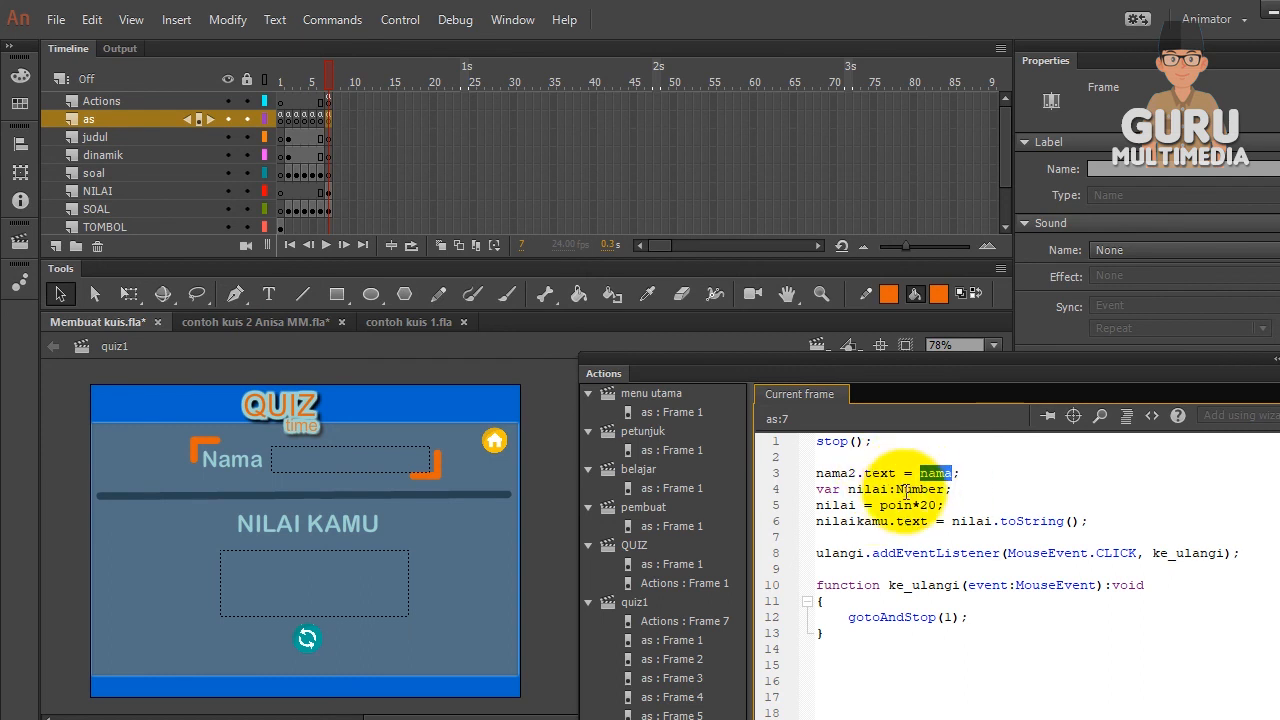
left_click_drag(954, 489, 815, 489)
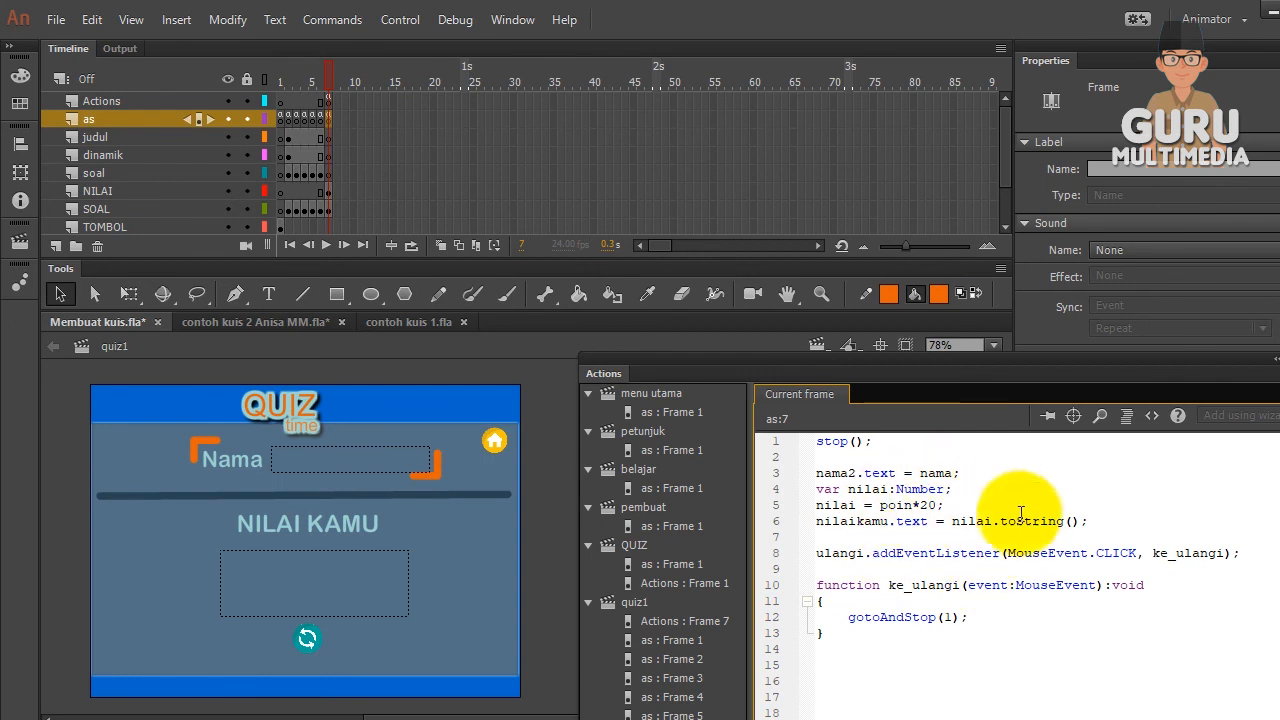
left_click(935, 507)
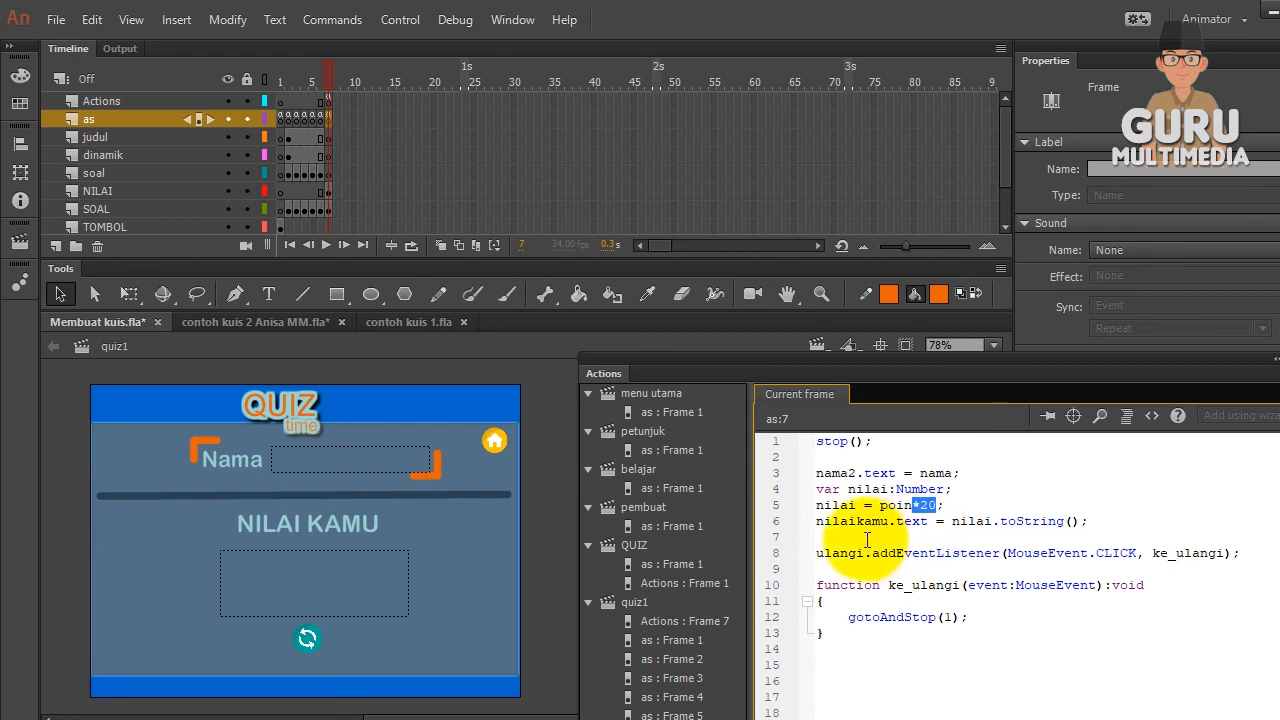
Check the instance name of the text field below NILAI KAMU and examine the nilai = poin*20 line in the as layer's frame 7 script
left_click(370, 585)
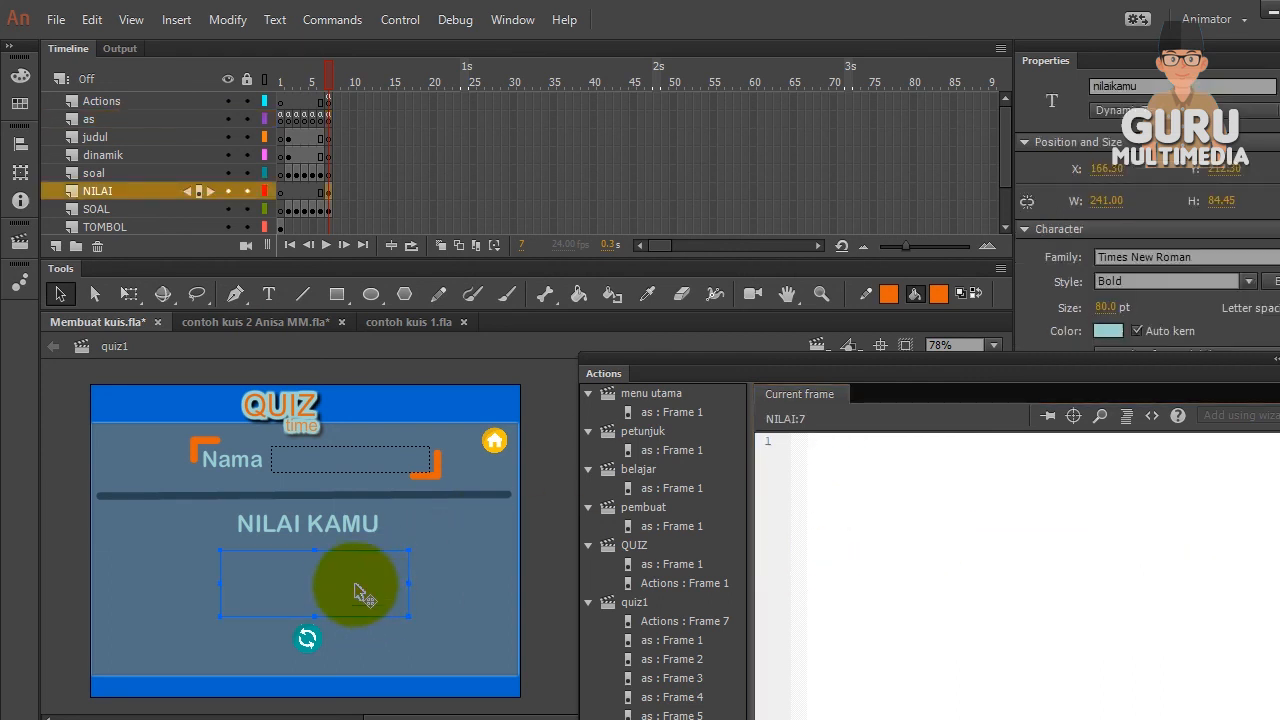
left_click(1130, 87)
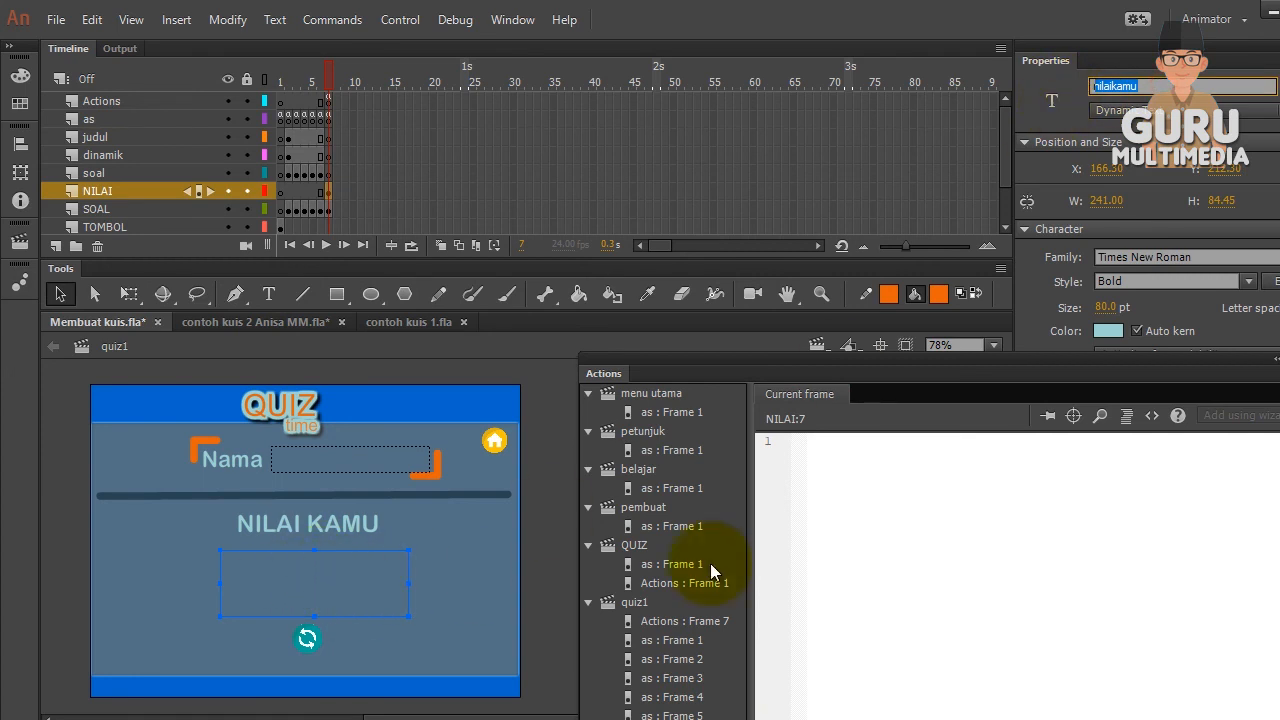
left_click(328, 119)
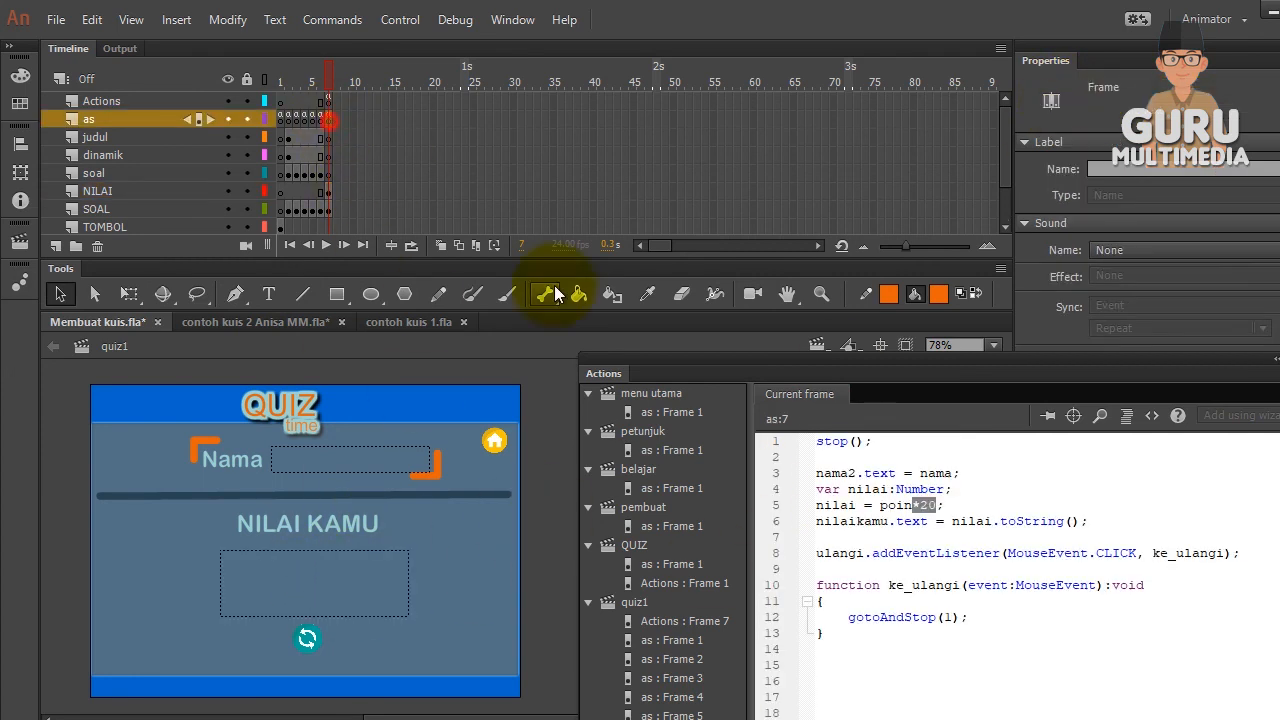
left_click_drag(912, 505, 937, 506)
triple_click(814, 507)
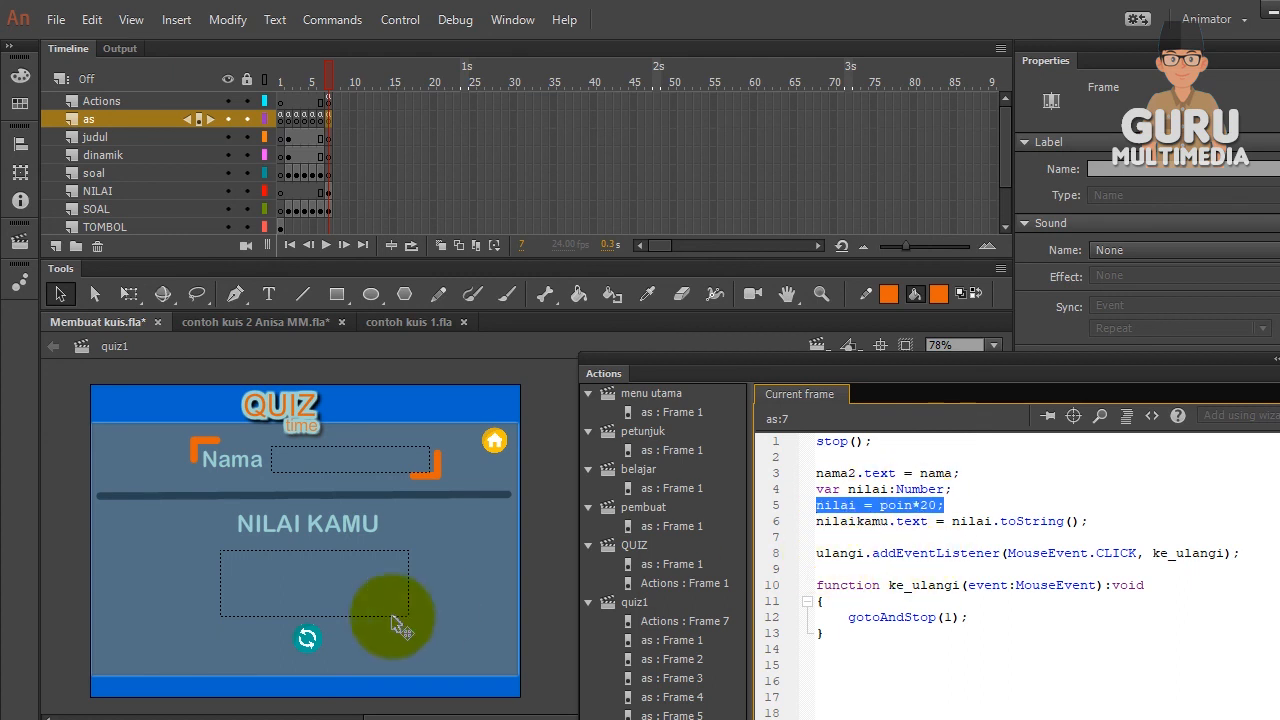
Examine the gotoAndStop(1) line and compare the ke_ulangi name in the listener line with the function declaration
left_click_drag(968, 617, 850, 617)
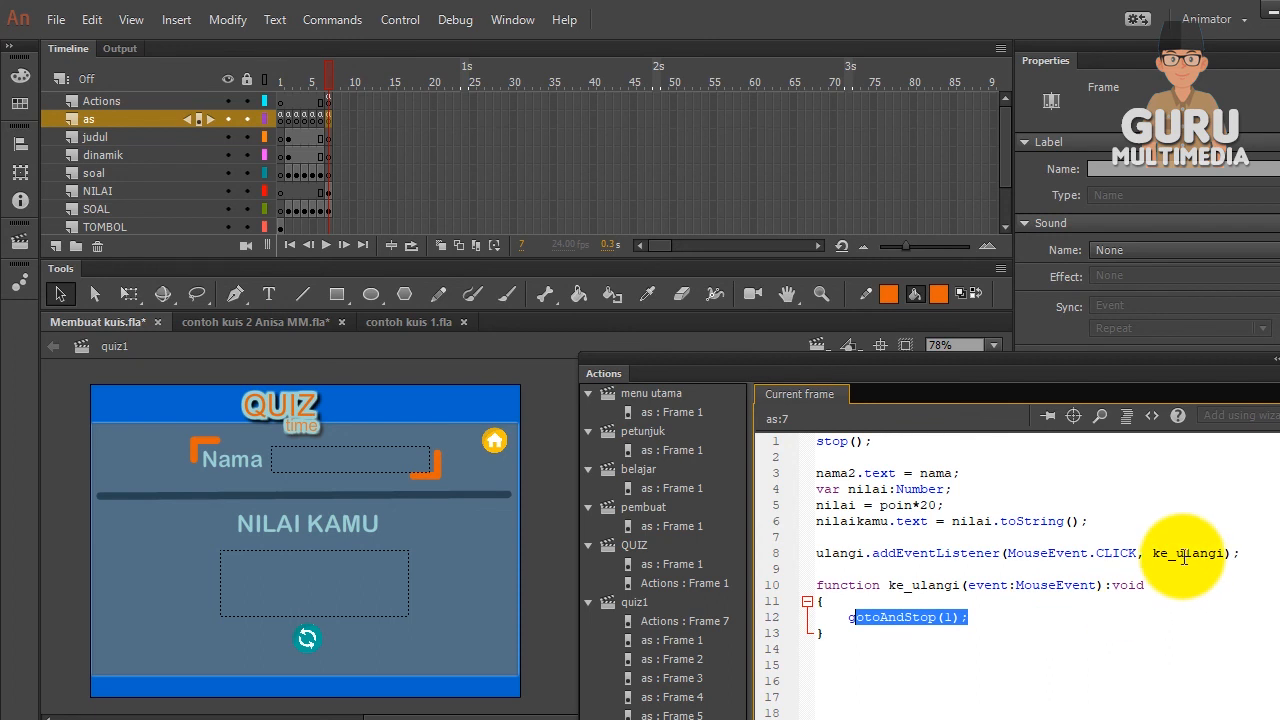
double_click(1187, 553)
double_click(912, 587)
left_click(981, 622)
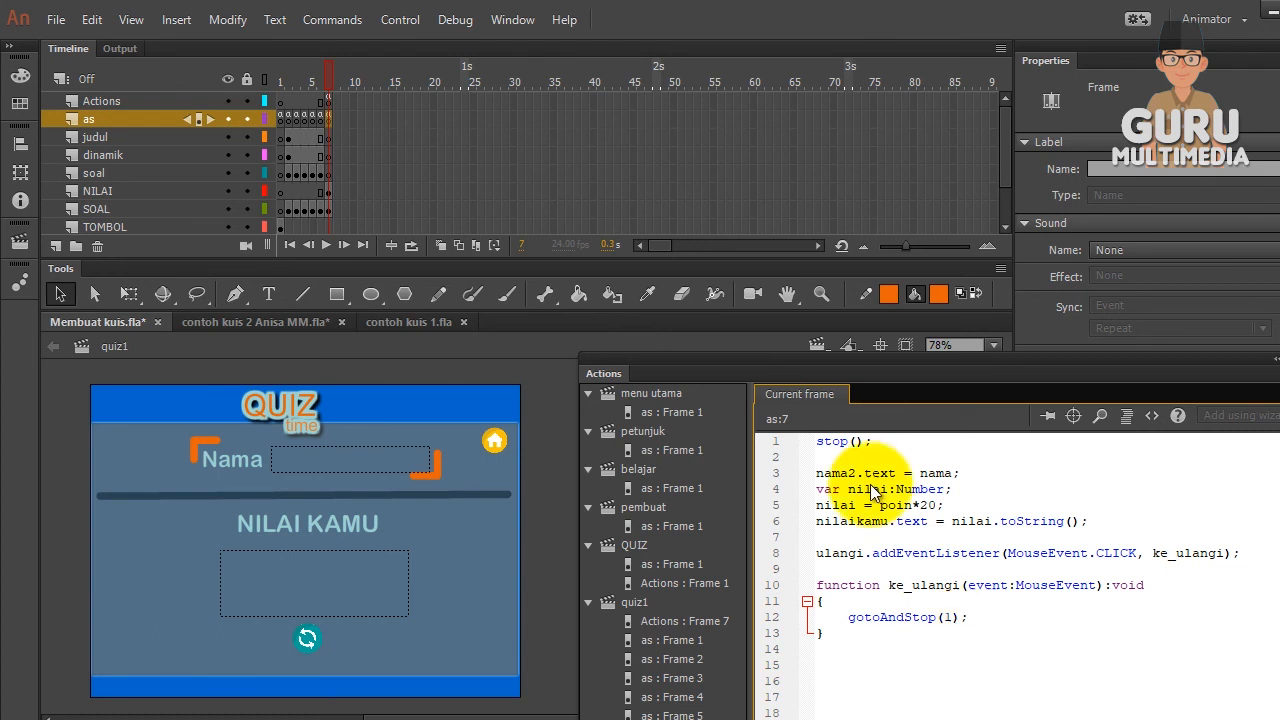
Review the as layer's scripts on frames 1, 2, 3 and 7, ending with the whole frame 1 script in view
left_click(281, 120)
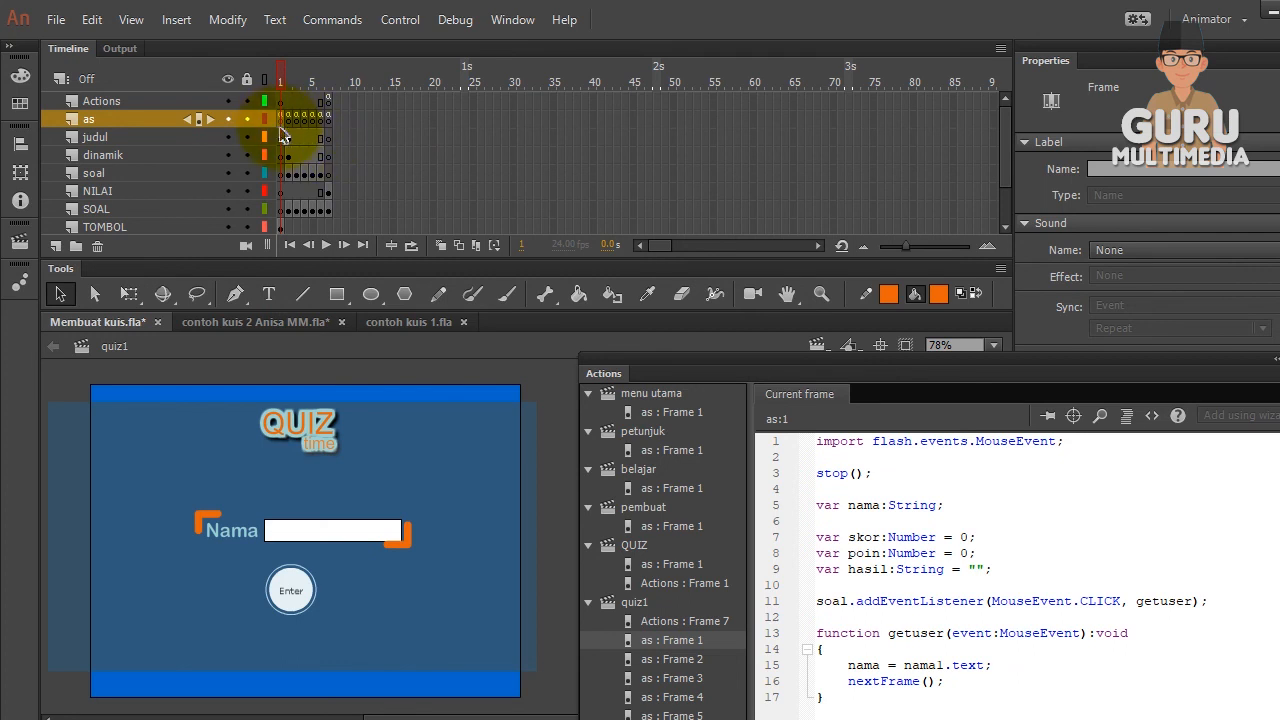
left_click(289, 119)
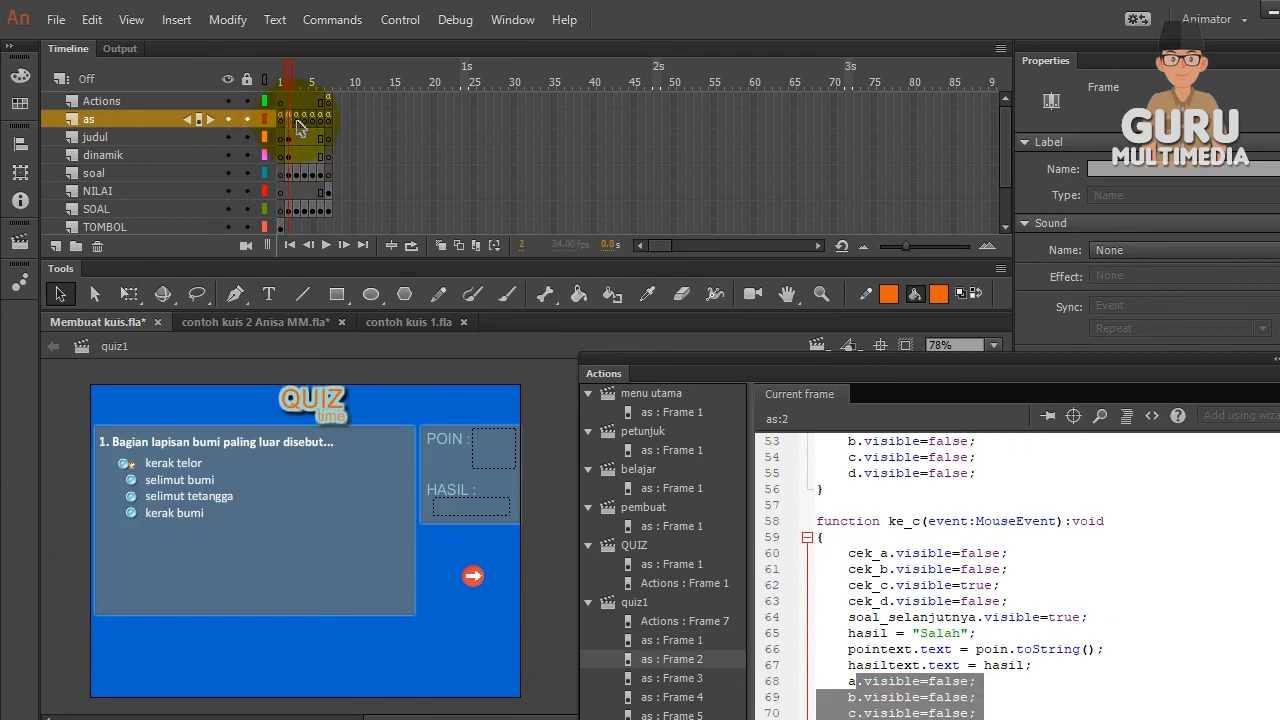
left_click(297, 120)
left_click(281, 119)
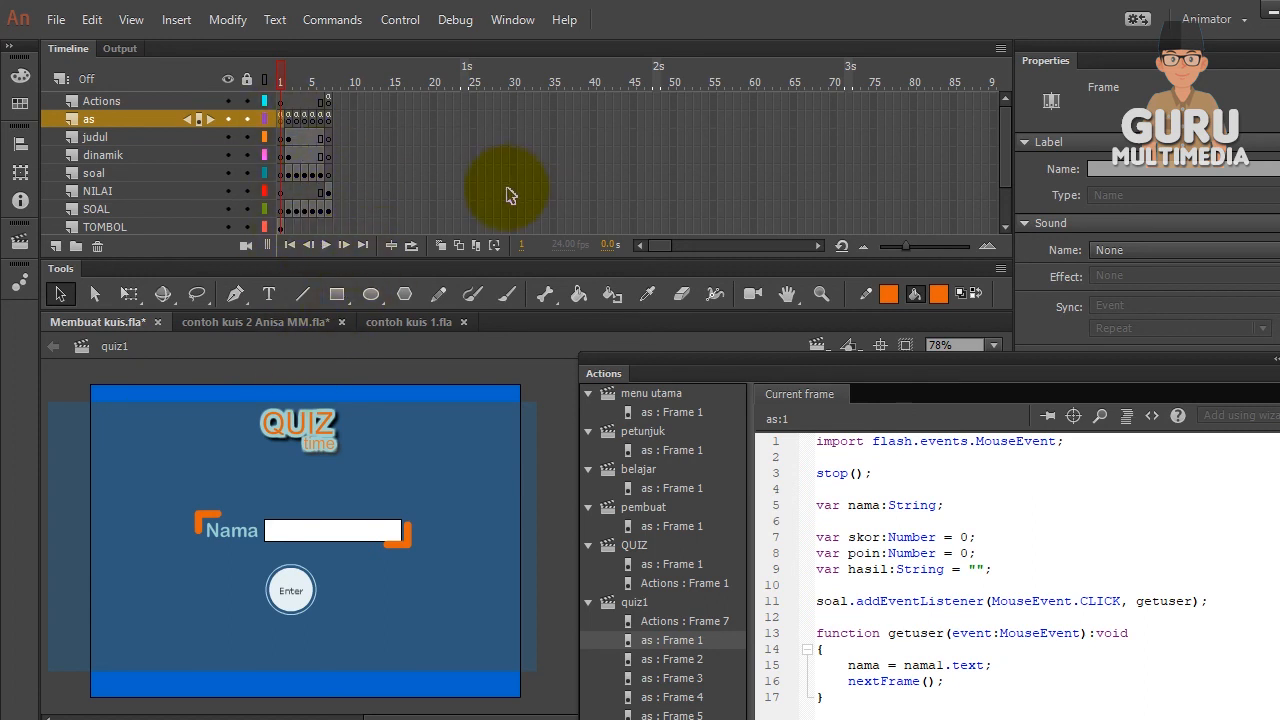
left_click(283, 120)
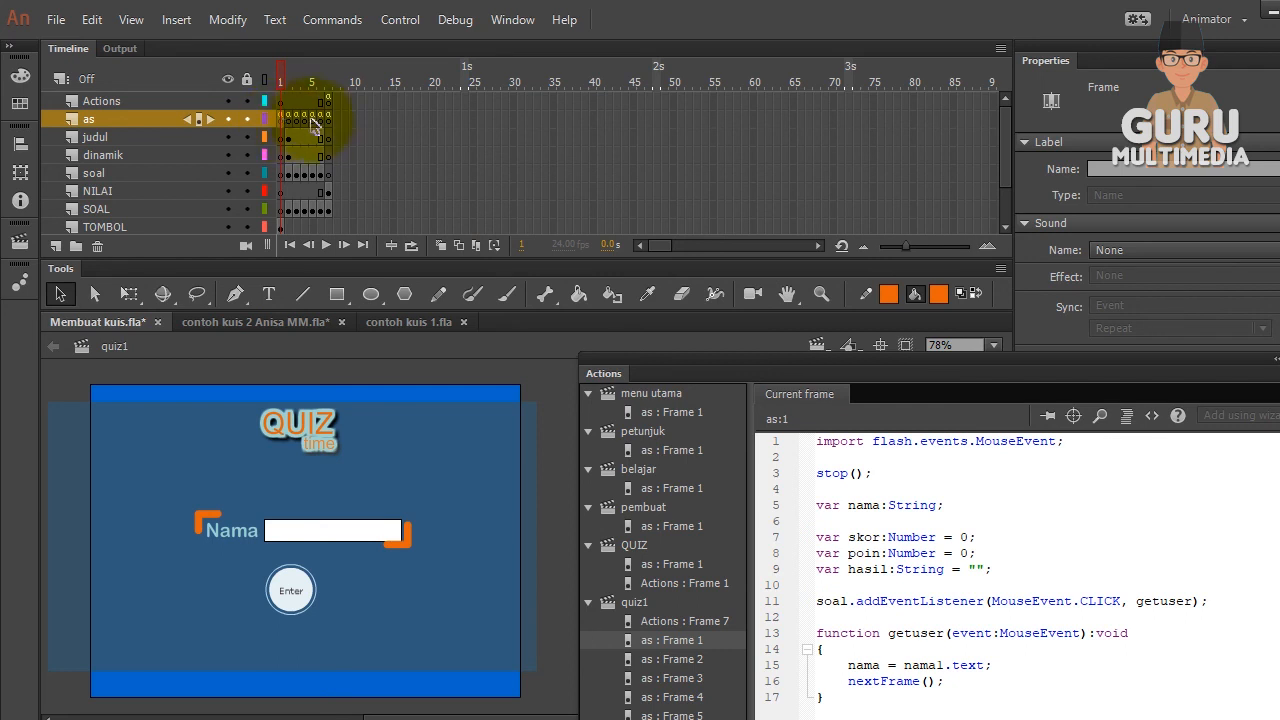
left_click(328, 120)
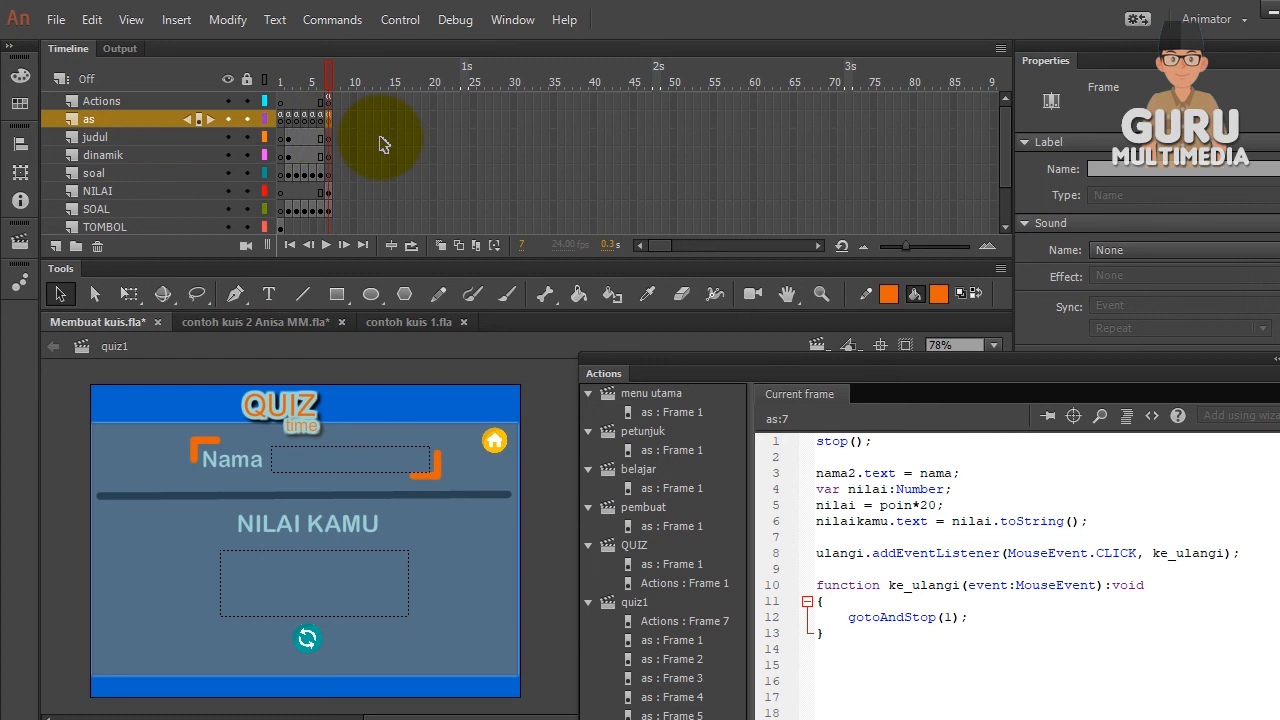
left_click(281, 119)
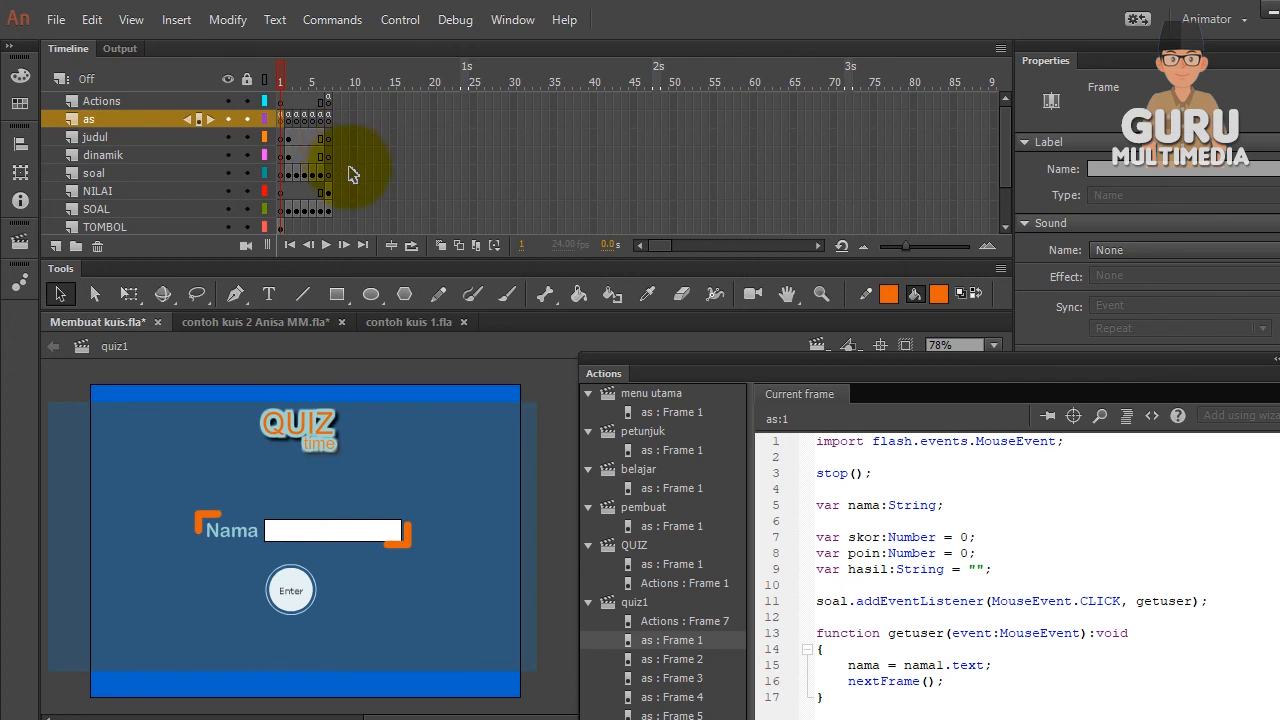
left_click_drag(603, 373, 567, 205)
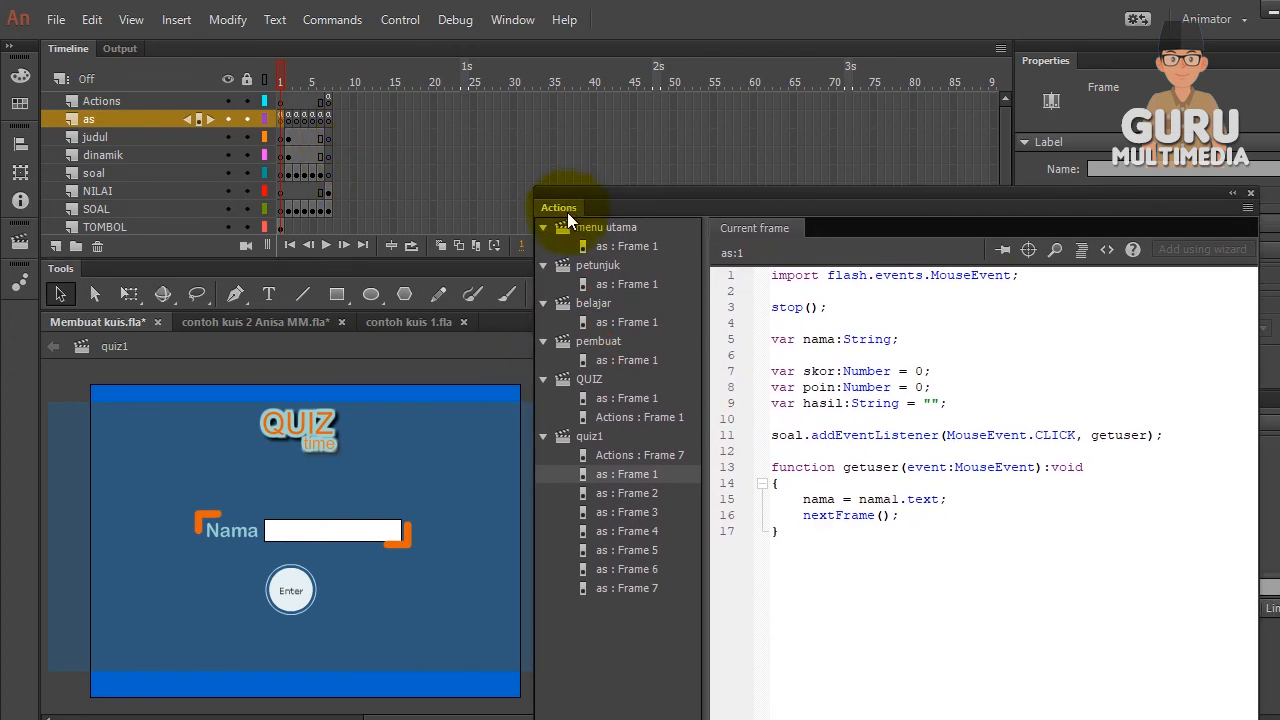